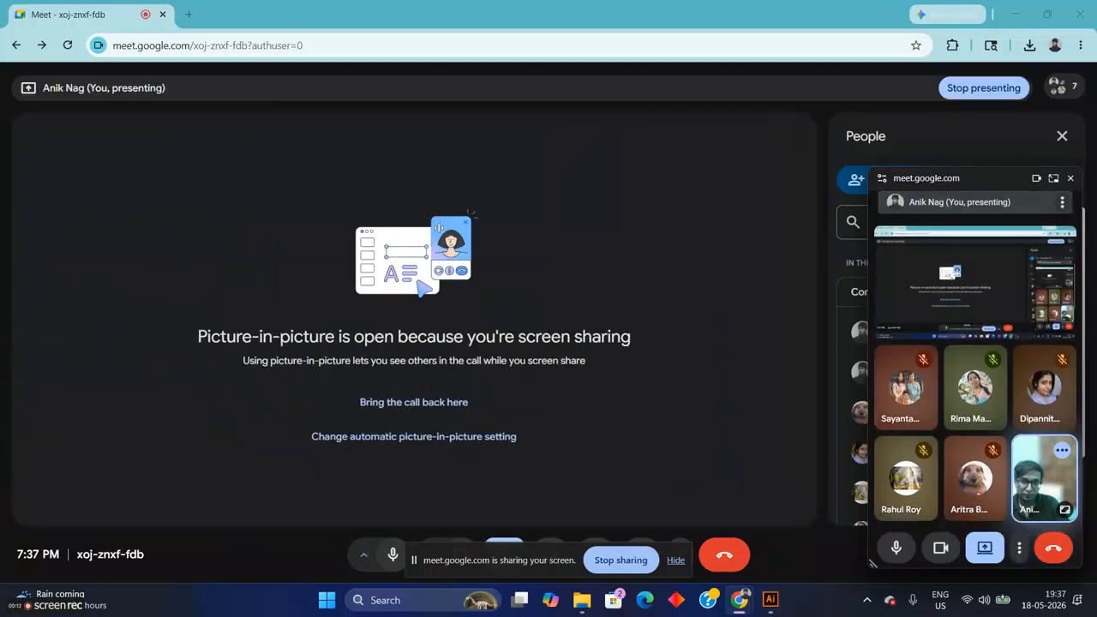
Step: Switch to Illustrator and start setting up a new document
{"action": "left_click", "coordinate": [771, 600]}
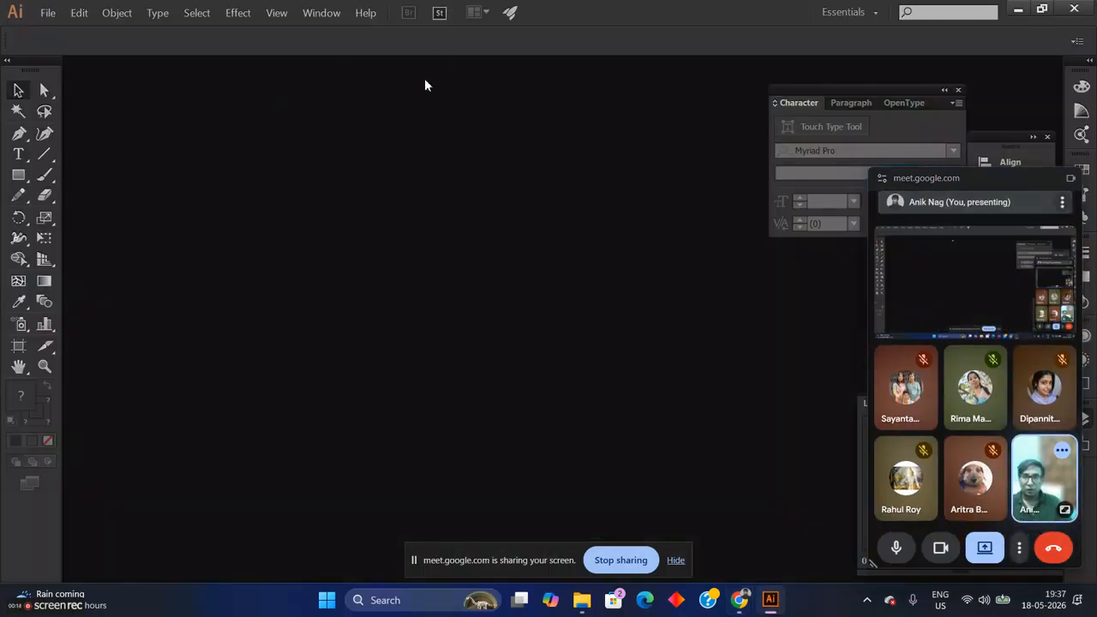
{"action": "left_click", "coordinate": [47, 12]}
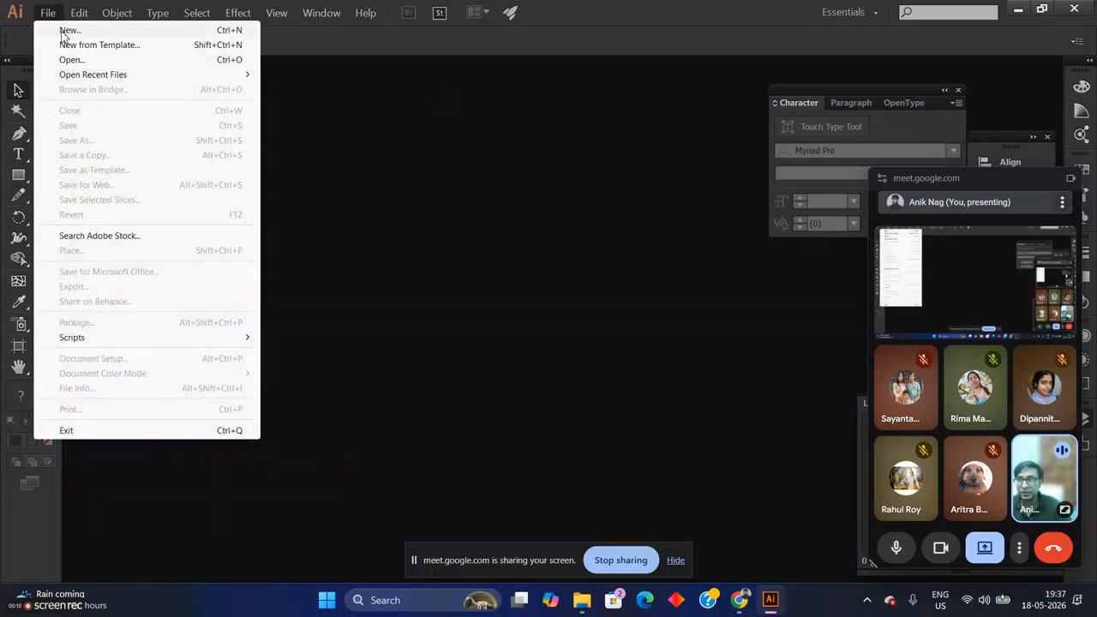
{"action": "left_click", "coordinate": [62, 31]}
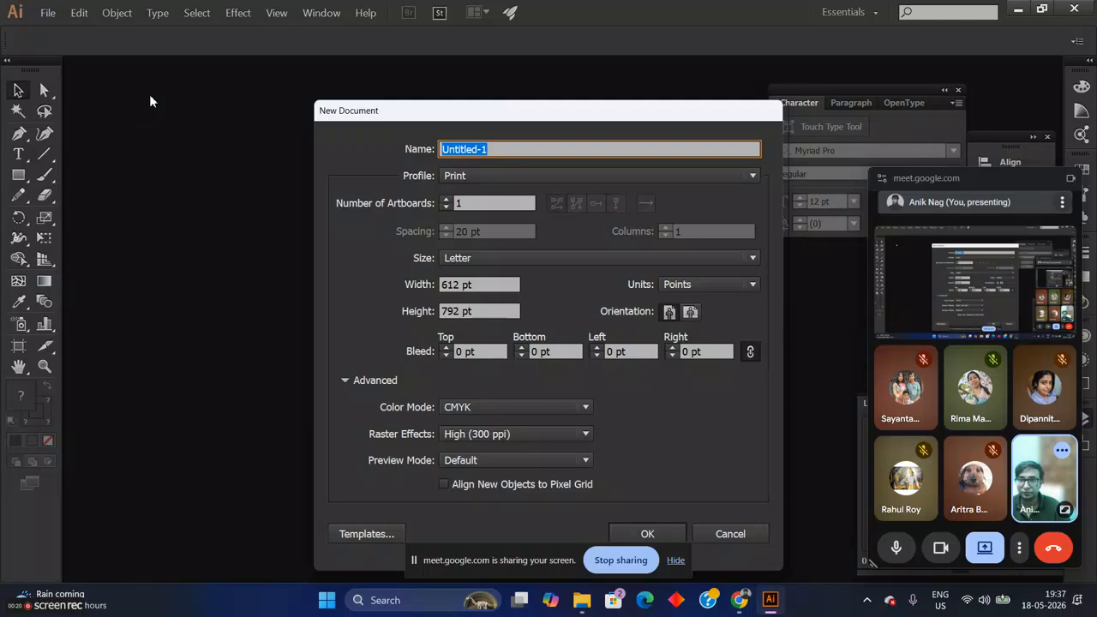
Step: Configure the new document as A4 in landscape orientation with a 3 pt bleed on all sides
{"action": "left_click", "coordinate": [493, 177]}
{"action": "left_click", "coordinate": [486, 217]}
{"action": "left_click", "coordinate": [492, 284]}
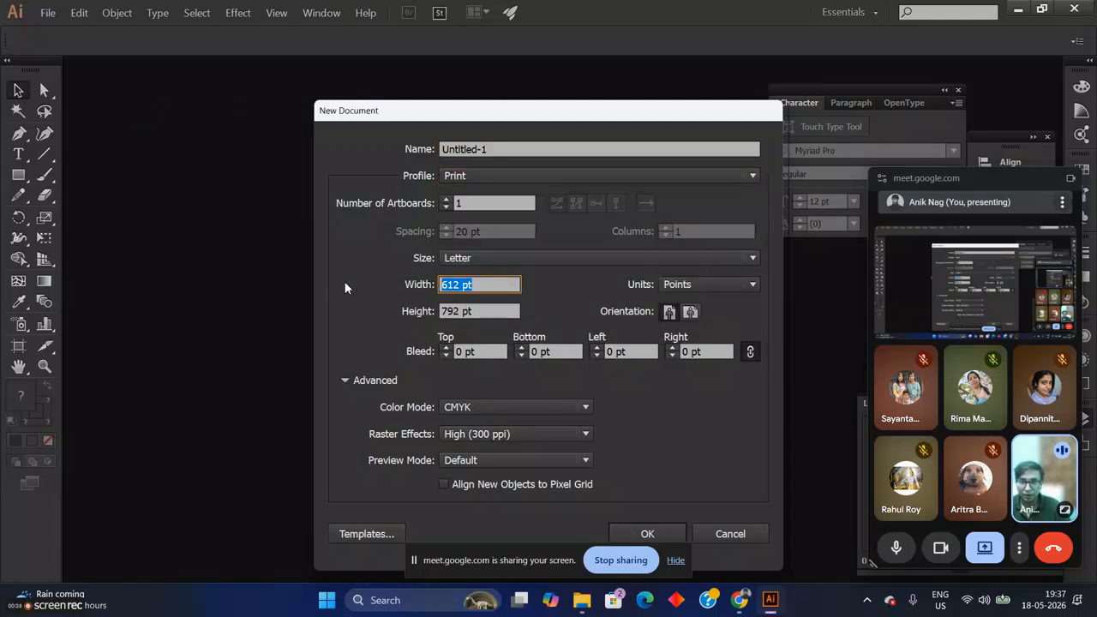
{"action": "left_click", "coordinate": [476, 258]}
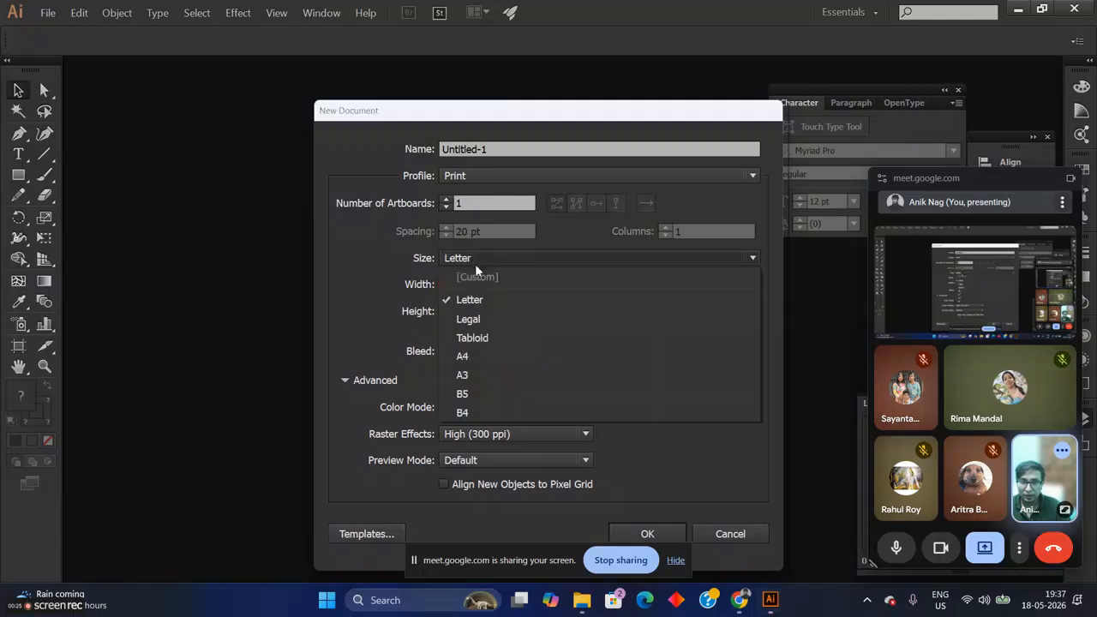
{"action": "left_click", "coordinate": [471, 353]}
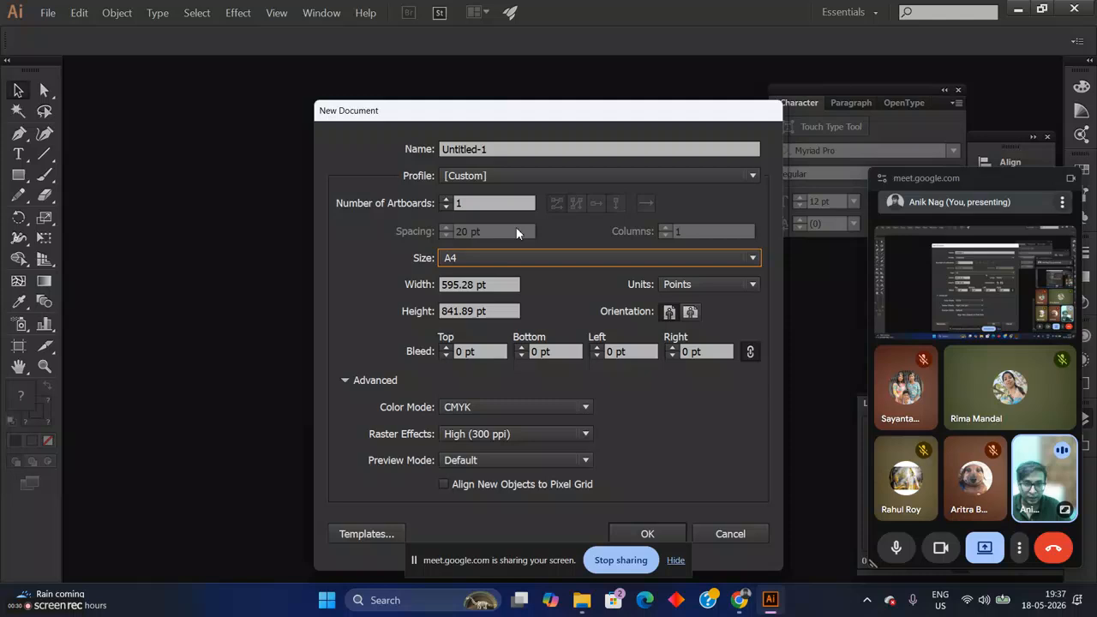
{"action": "left_click", "coordinate": [691, 312]}
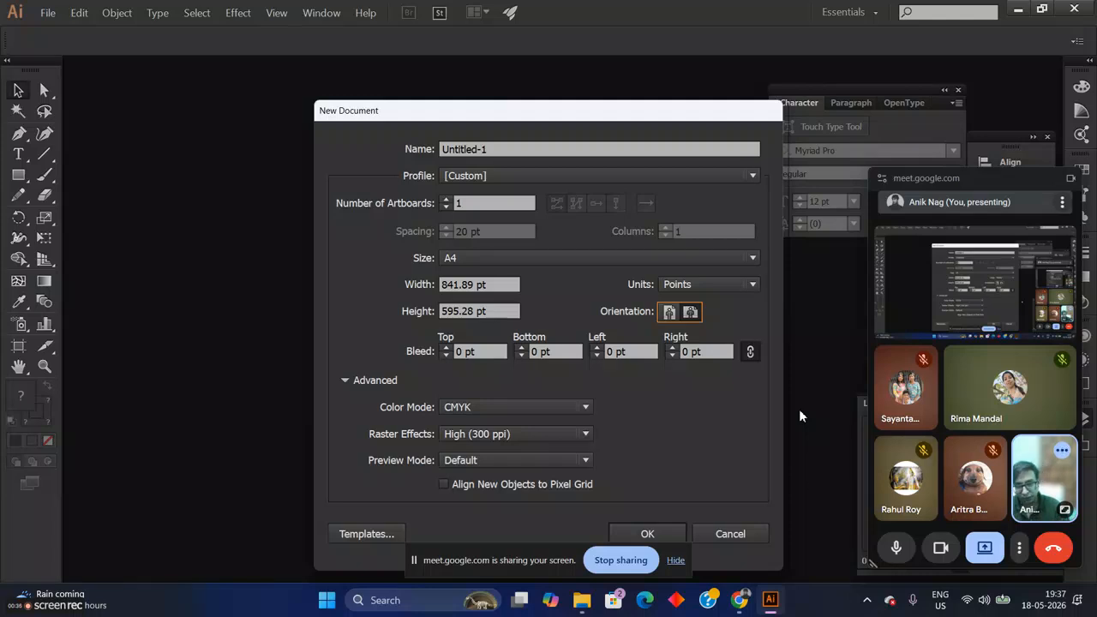
{"action": "left_click", "coordinate": [491, 349]}
{"action": "type", "text": "3"}
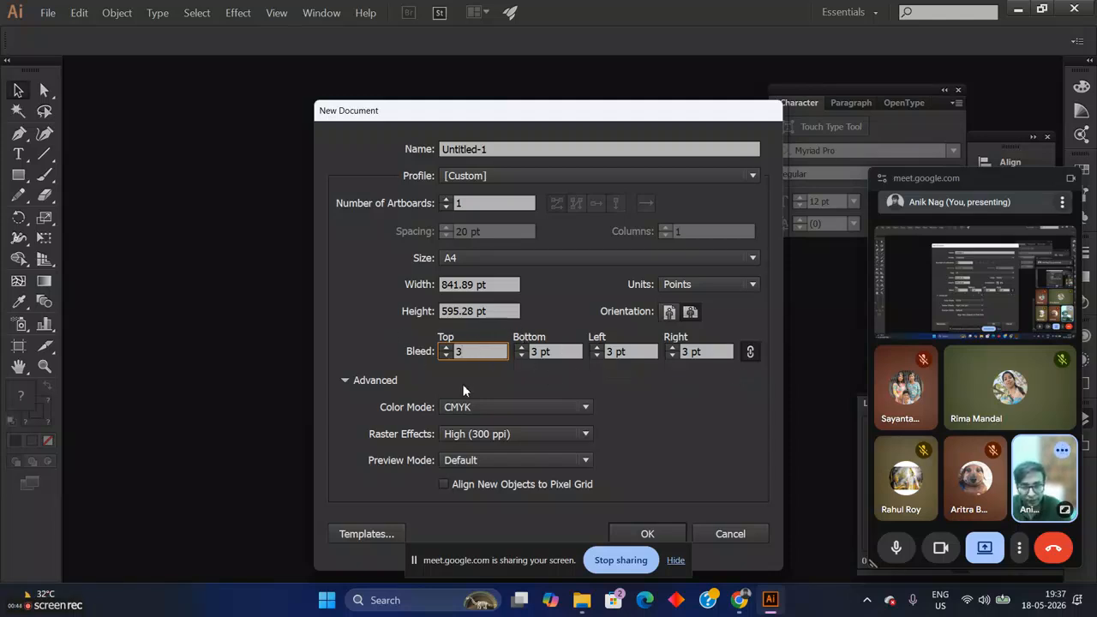
Step: Unlink the bleed values, set the bottom and right bleed to 2.5 pt, and link all four values again
{"action": "left_click", "coordinate": [751, 352]}
{"action": "left_click", "coordinate": [490, 348]}
{"action": "left_click", "coordinate": [553, 352]}
{"action": "left_click", "coordinate": [621, 352]}
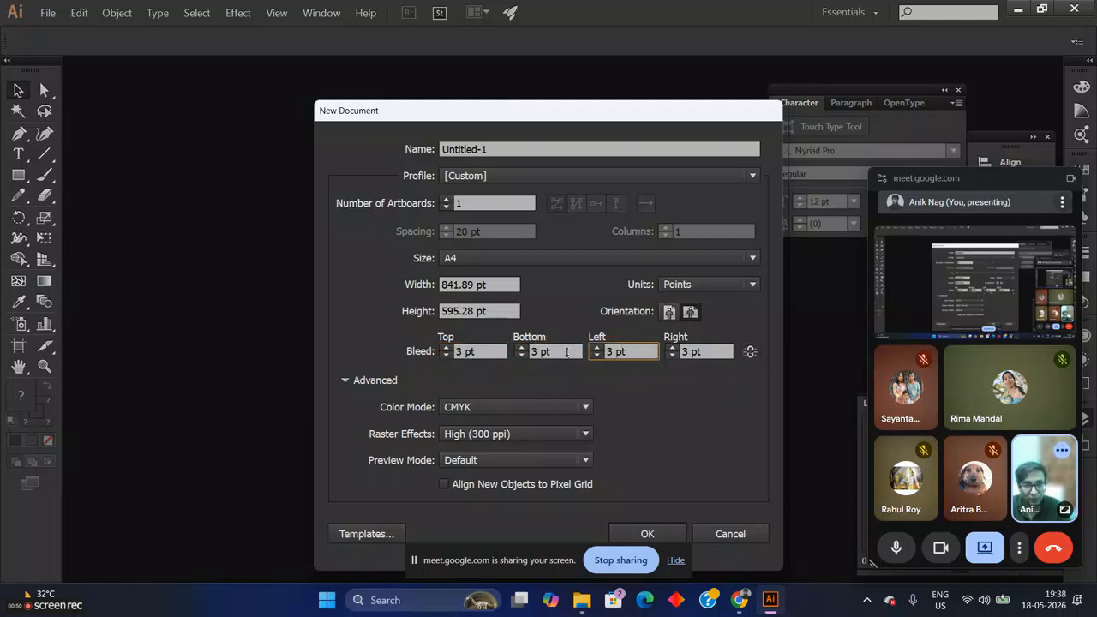
{"action": "left_click", "coordinate": [539, 352]}
{"action": "key", "text": "BackSpace"}
{"action": "type", "text": "2.5"}
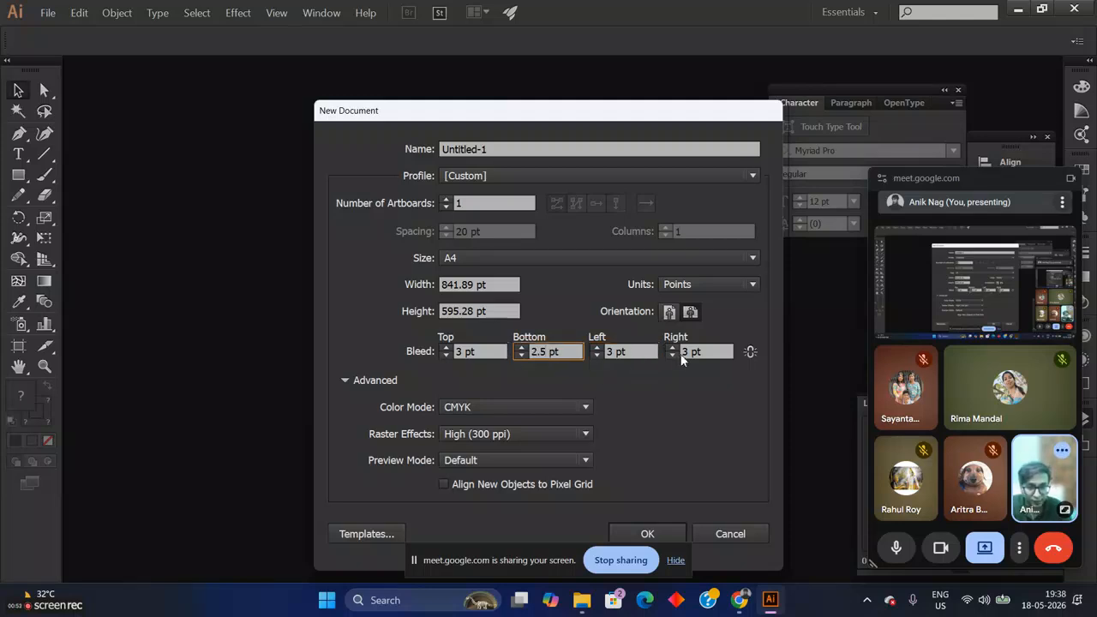
{"action": "left_click", "coordinate": [684, 354]}
{"action": "key", "text": "BackSpace"}
{"action": "type", "text": "2.5"}
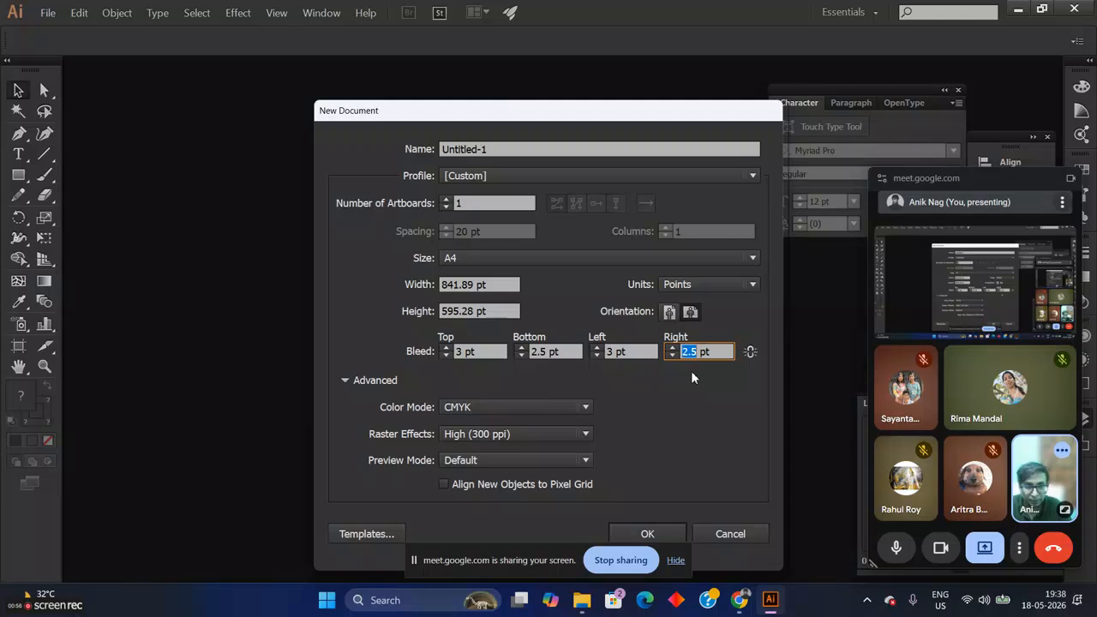
{"action": "left_click", "coordinate": [540, 352]}
{"action": "left_click", "coordinate": [746, 355]}
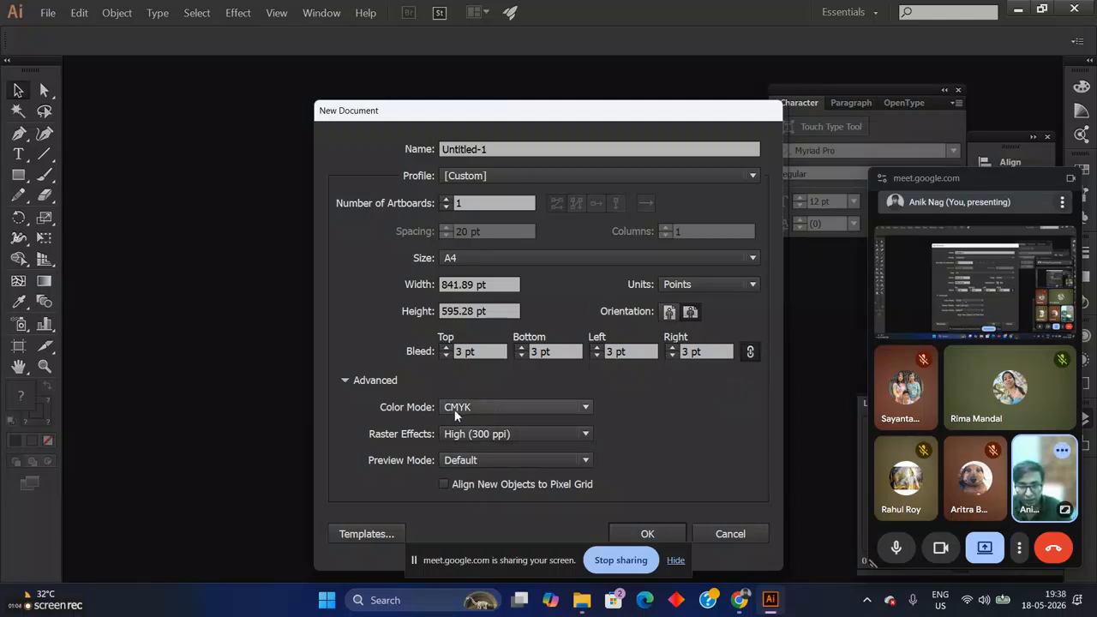
Step: Create the document with the configured settings
{"action": "left_click", "coordinate": [651, 533]}
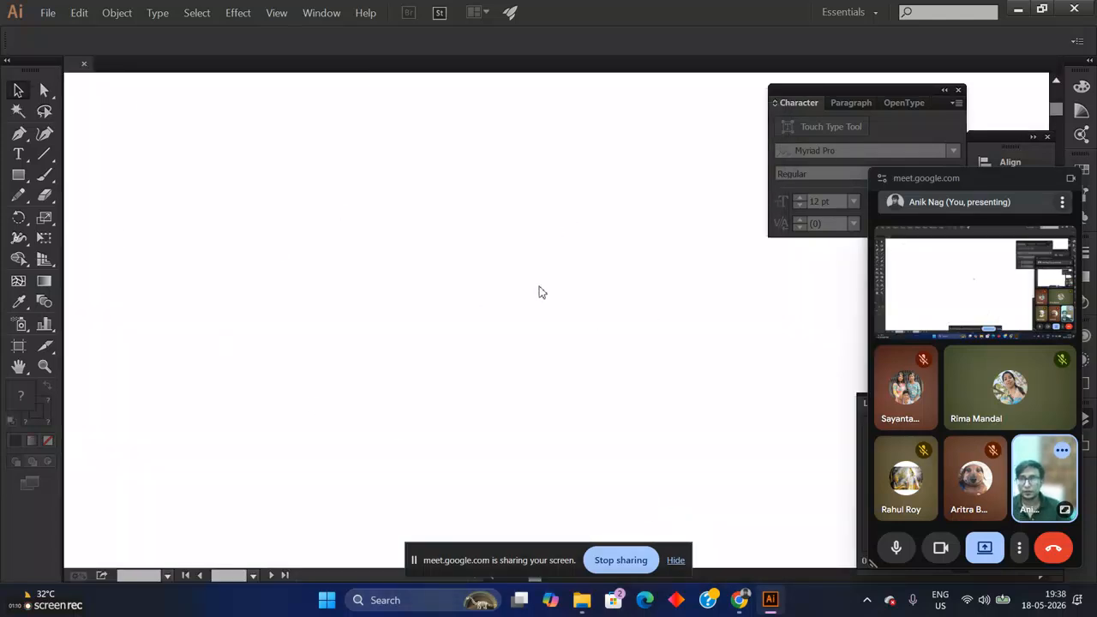
{"action": "key", "text": "ctrl+minus"}
{"action": "key", "text": "ctrl+plus"}
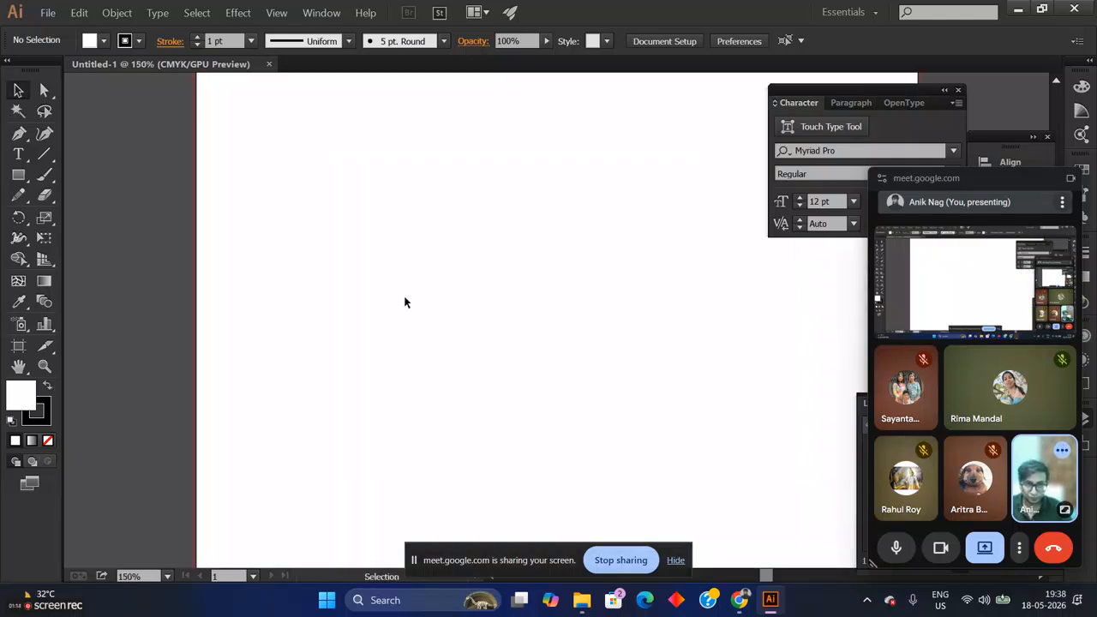
{"action": "key", "text": "ctrl+plus"}
{"action": "key", "text": "ctrl+1"}
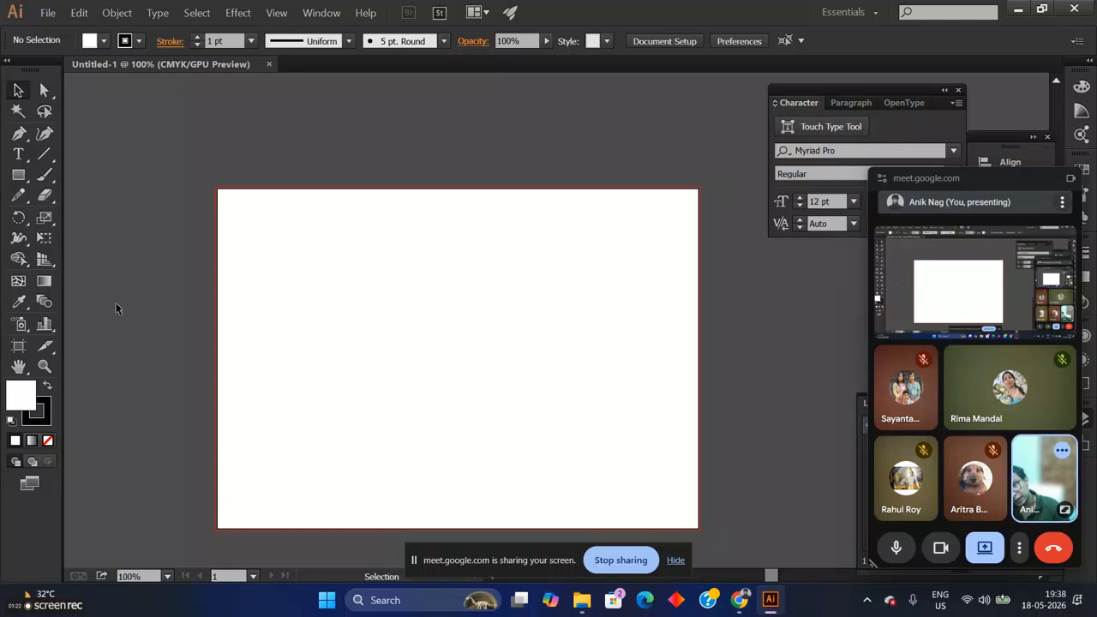
Step: Draw a square with the Rectangle tool near the middle of the artboard
{"action": "left_click", "coordinate": [19, 177]}
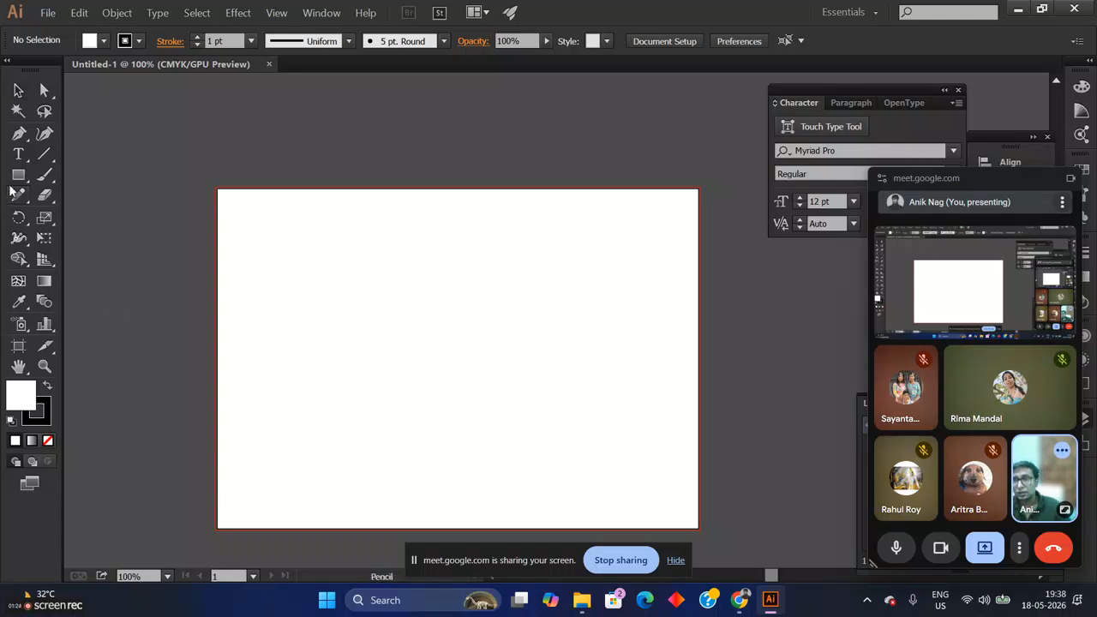
{"action": "right_click", "coordinate": [19, 180]}
{"action": "left_click", "coordinate": [68, 176]}
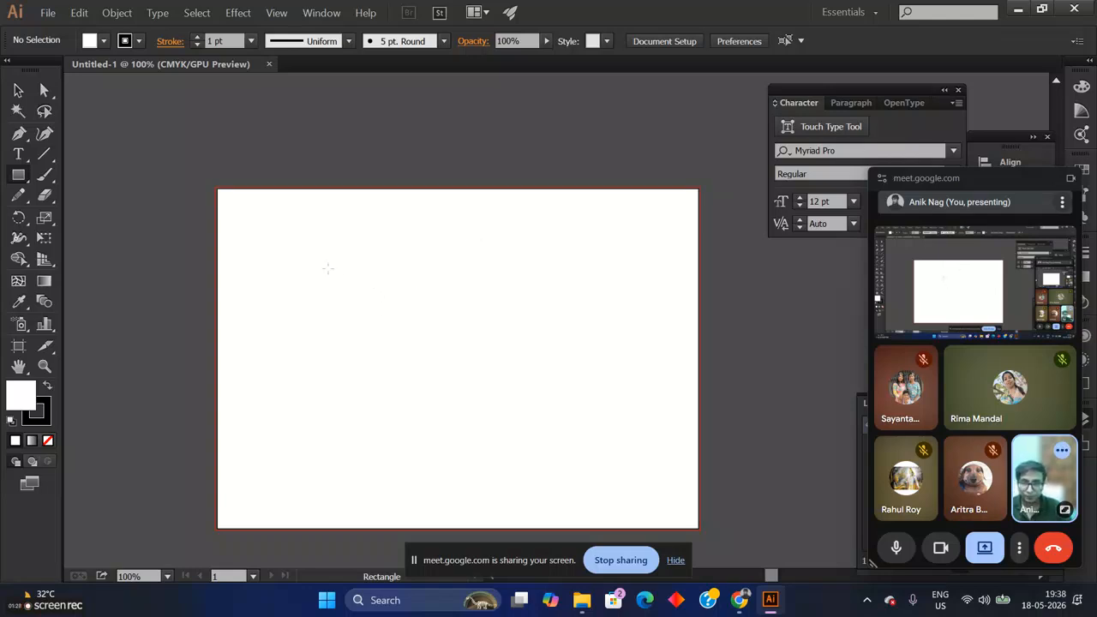
{"action": "left_click_drag", "start_coordinate": [351, 267], "coordinate": [532, 449]}
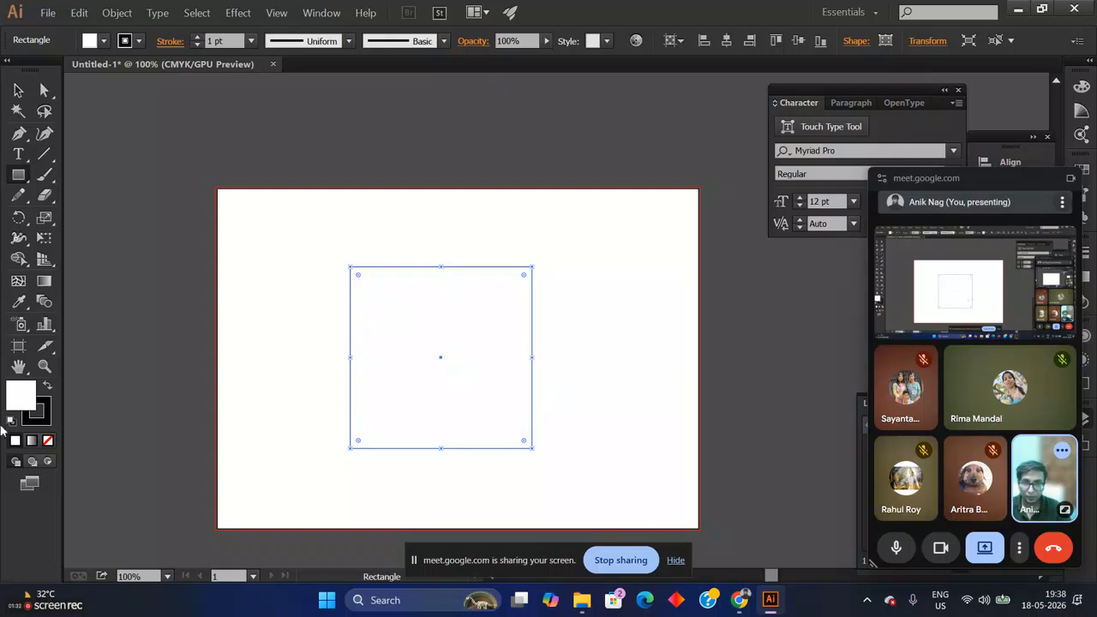
Step: Fill the square with bright red
{"action": "double_click", "coordinate": [22, 399]}
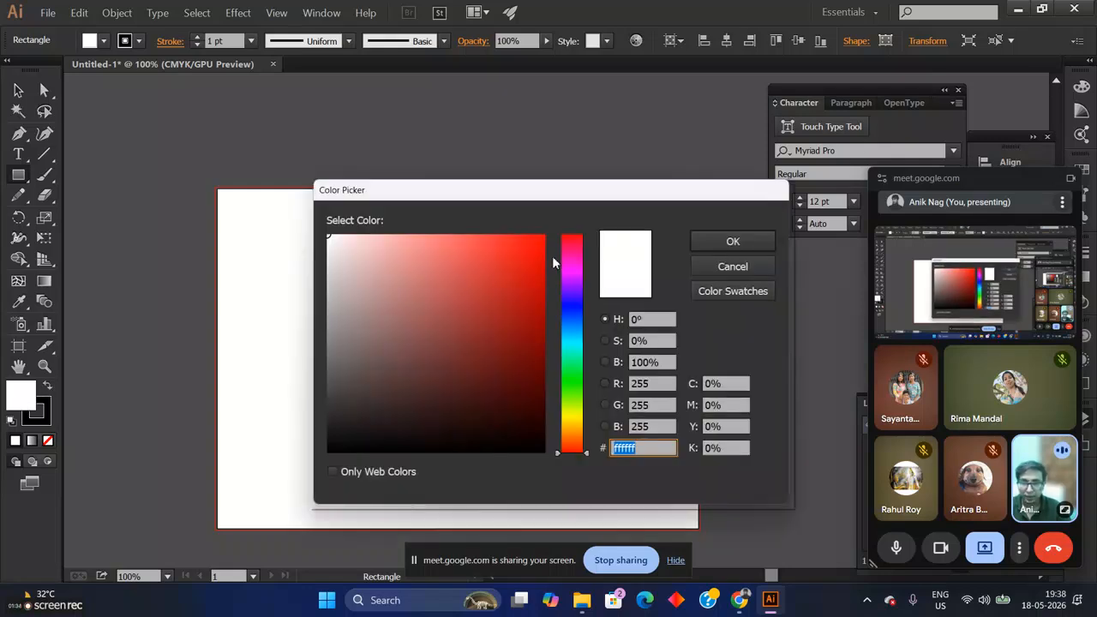
{"action": "left_click", "coordinate": [523, 247]}
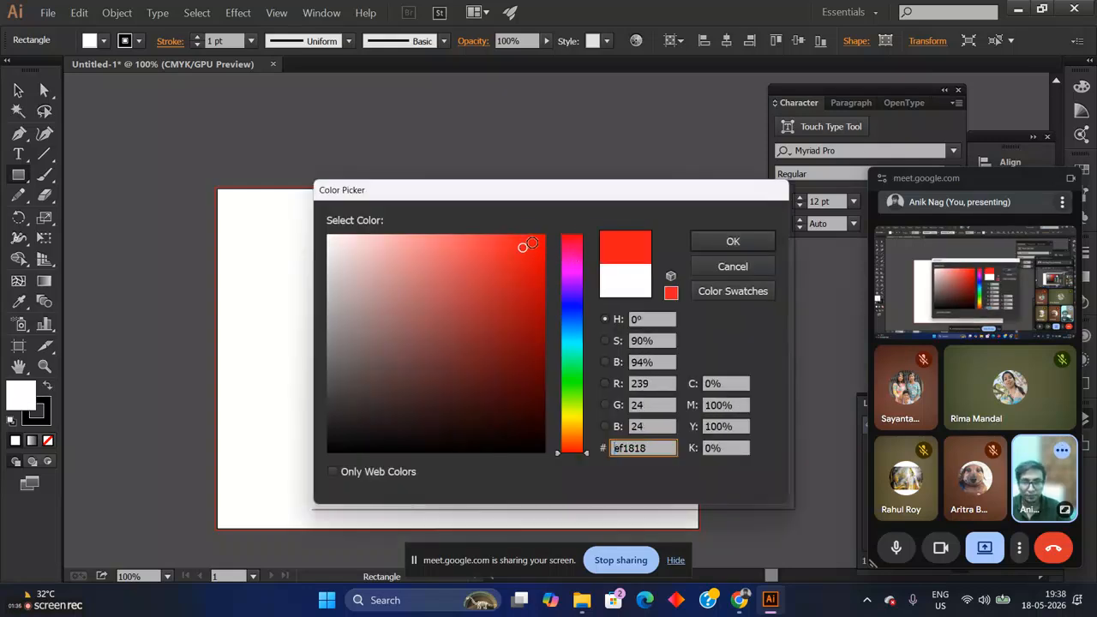
{"action": "left_click", "coordinate": [544, 247]}
{"action": "left_click", "coordinate": [737, 242]}
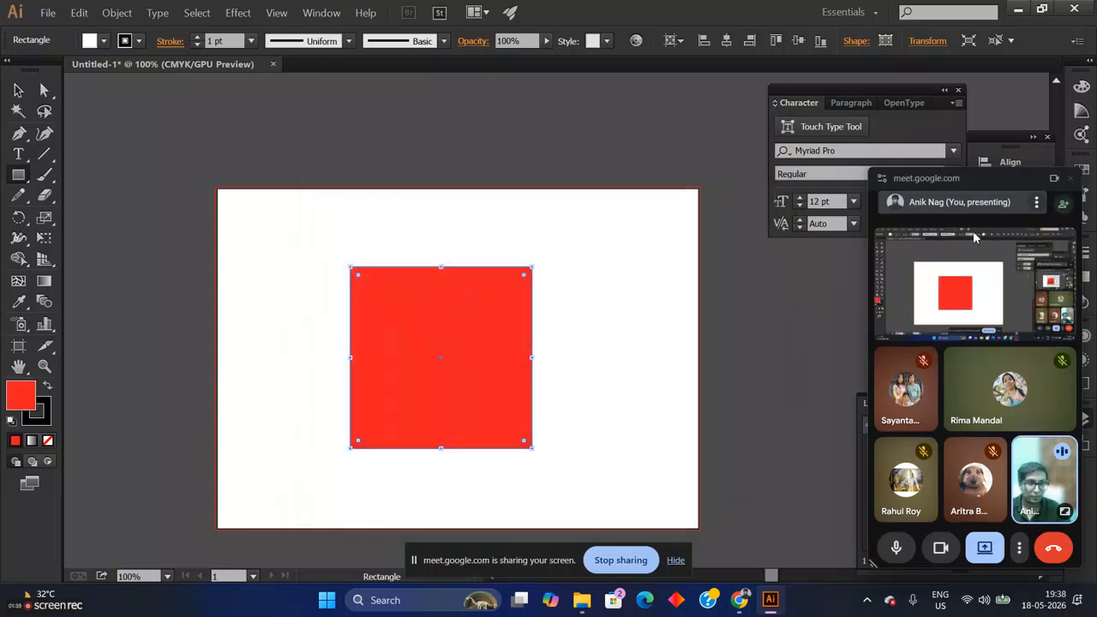
Step: Switch to Google Meet, admit the waiting guest to the call, and return to Illustrator
{"action": "left_click", "coordinate": [1054, 178]}
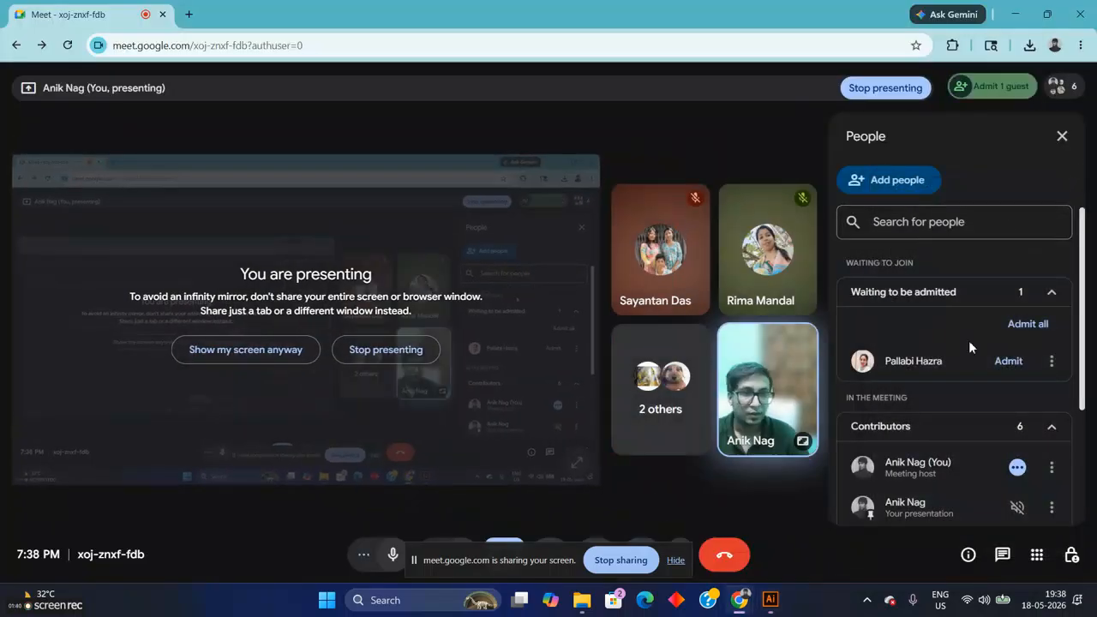
{"action": "left_click", "coordinate": [1013, 363]}
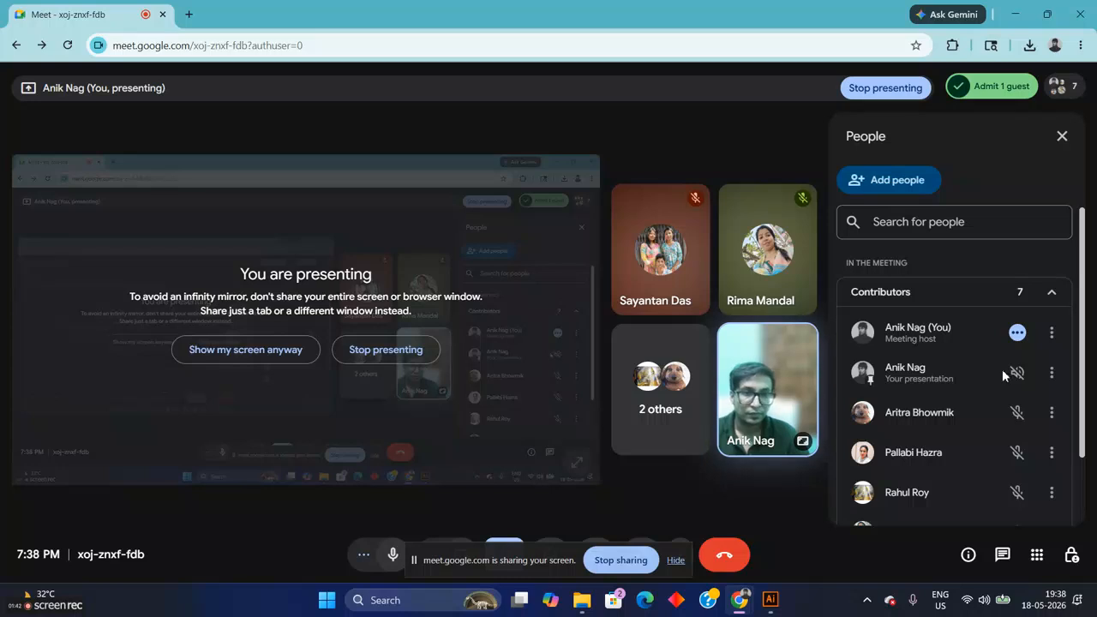
{"action": "key", "text": "alt+Tab"}
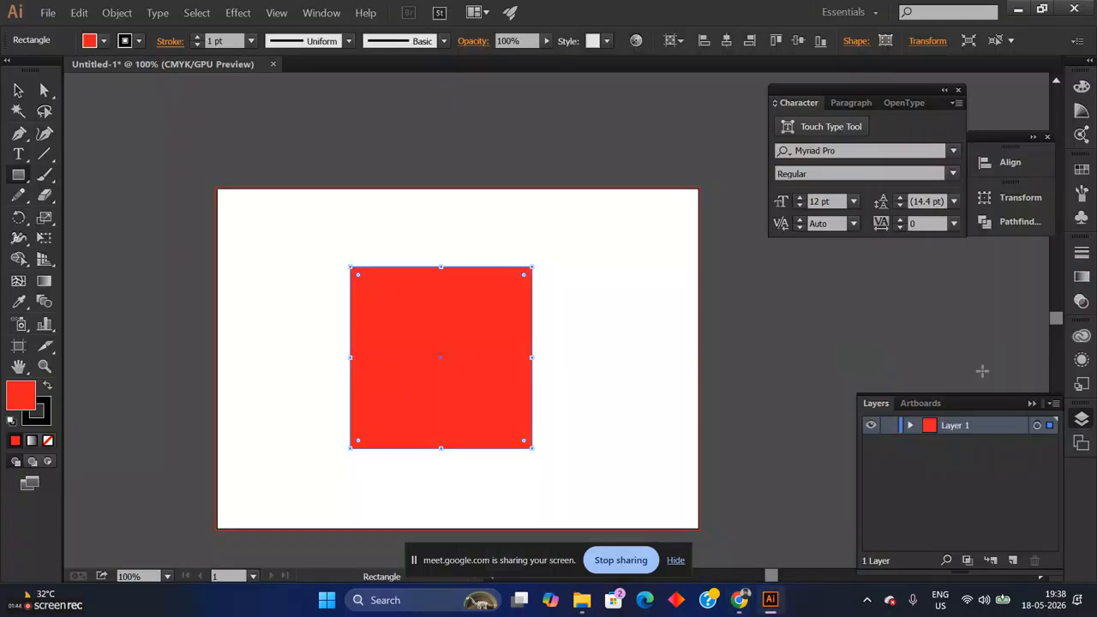
Step: Move the red square toward the right of the artboard and draw a circle overlapping its left edge
{"action": "left_click", "coordinate": [18, 90]}
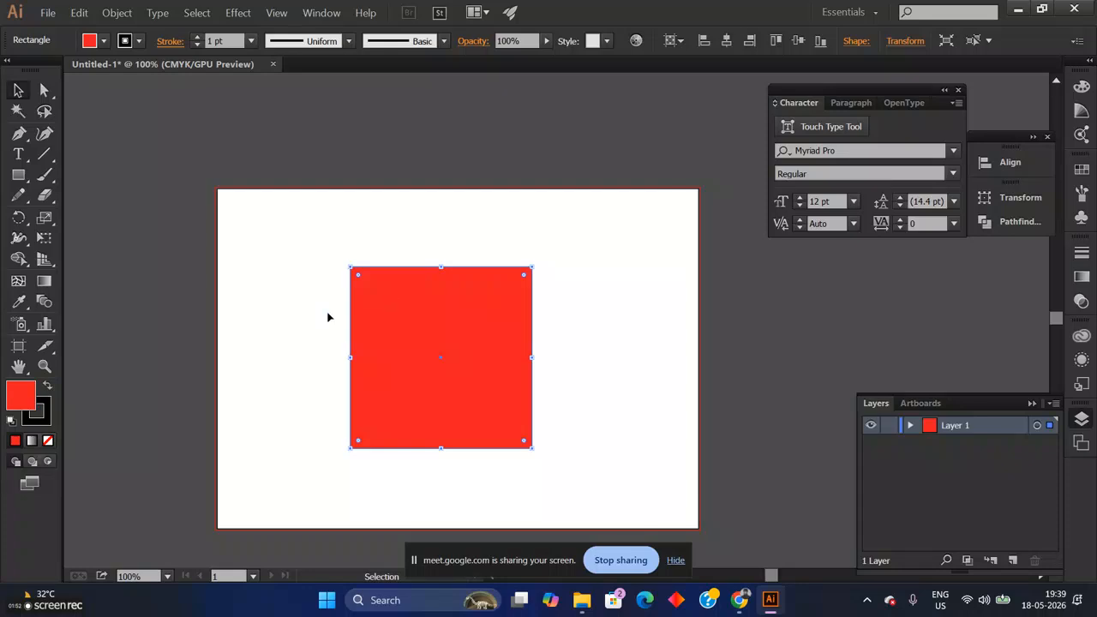
{"action": "left_click_drag", "start_coordinate": [392, 336], "coordinate": [481, 336]}
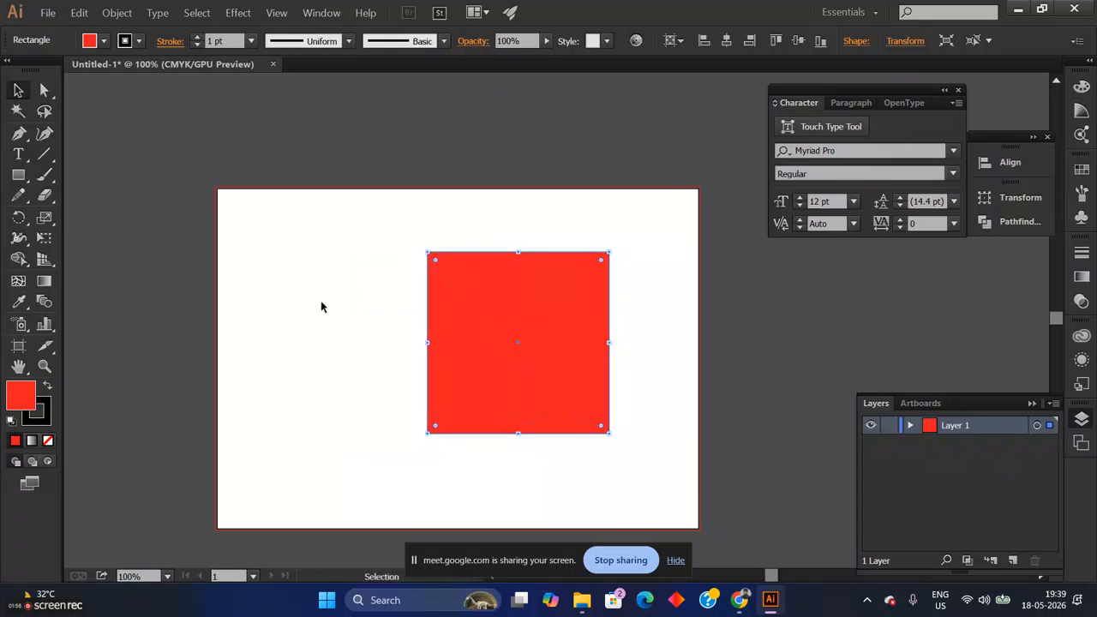
{"action": "left_click", "coordinate": [18, 175]}
{"action": "left_click_drag", "start_coordinate": [18, 177], "coordinate": [74, 224]}
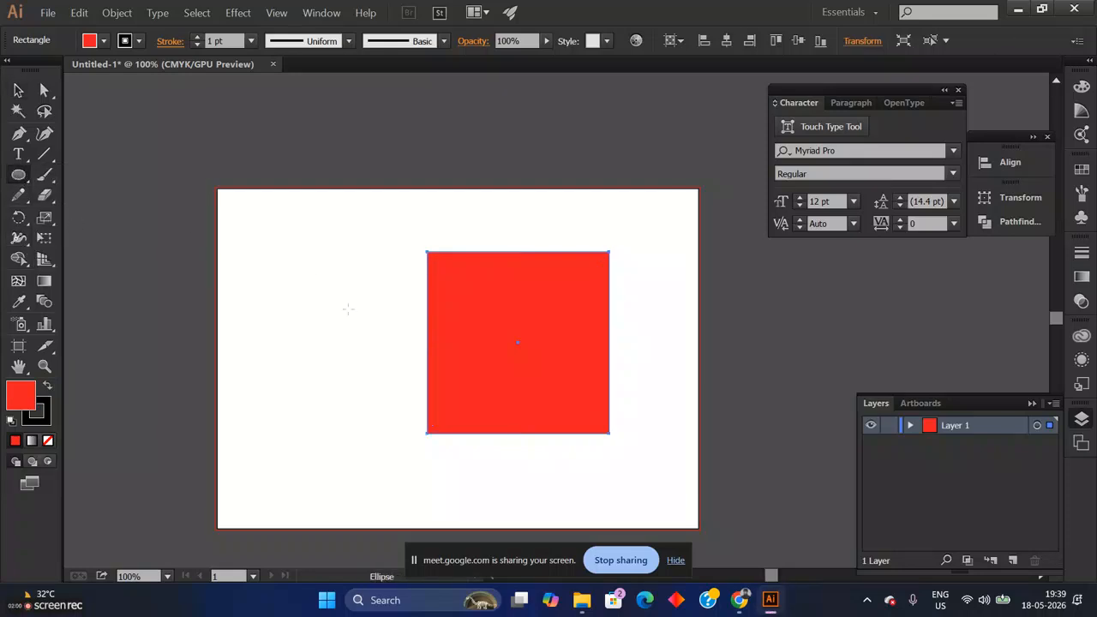
{"action": "left_click_drag", "start_coordinate": [300, 272], "coordinate": [433, 318]}
{"action": "key", "text": "v"}
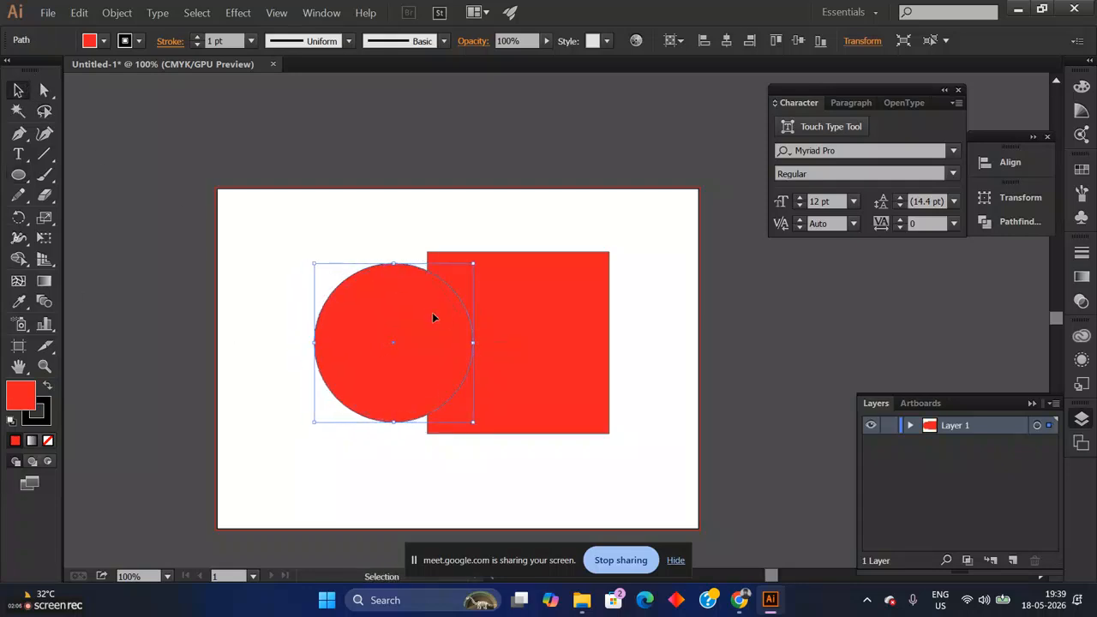
Step: Fill the circle with blue and deselect it
{"action": "double_click", "coordinate": [23, 401]}
{"action": "left_click", "coordinate": [571, 322]}
{"action": "left_click", "coordinate": [532, 247]}
{"action": "left_click", "coordinate": [731, 242]}
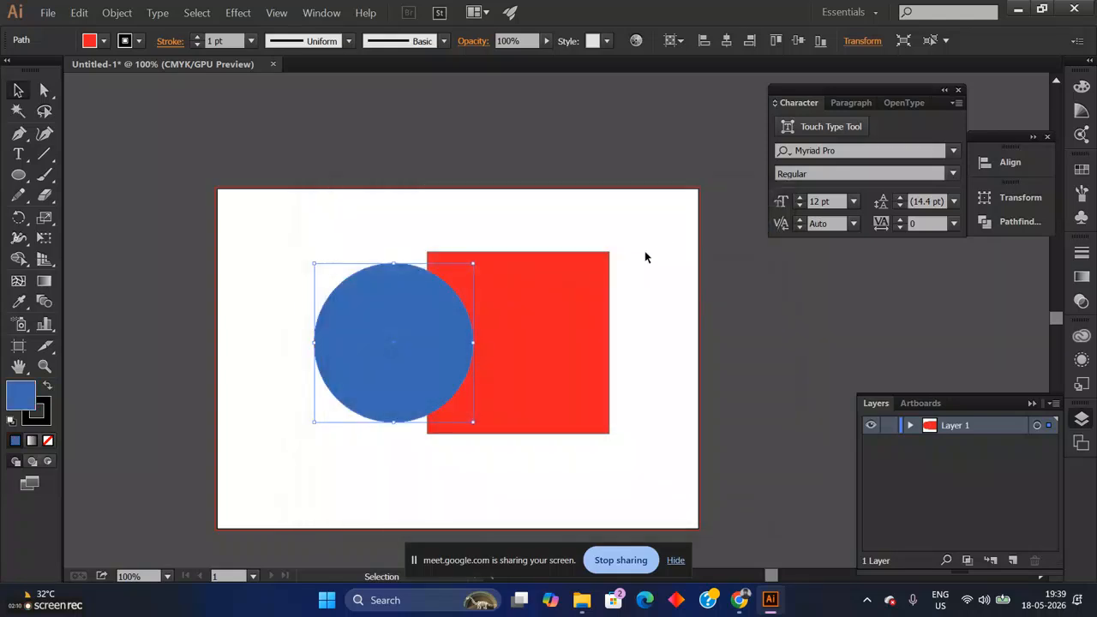
{"action": "left_click", "coordinate": [634, 232]}
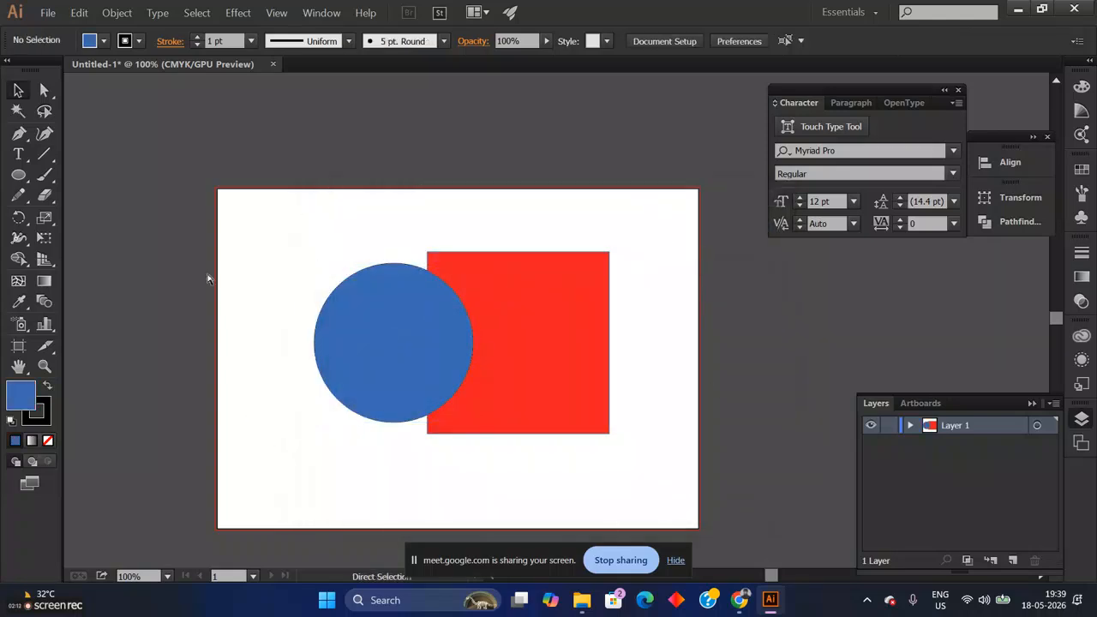
{"action": "key", "text": "ctrl+plus"}
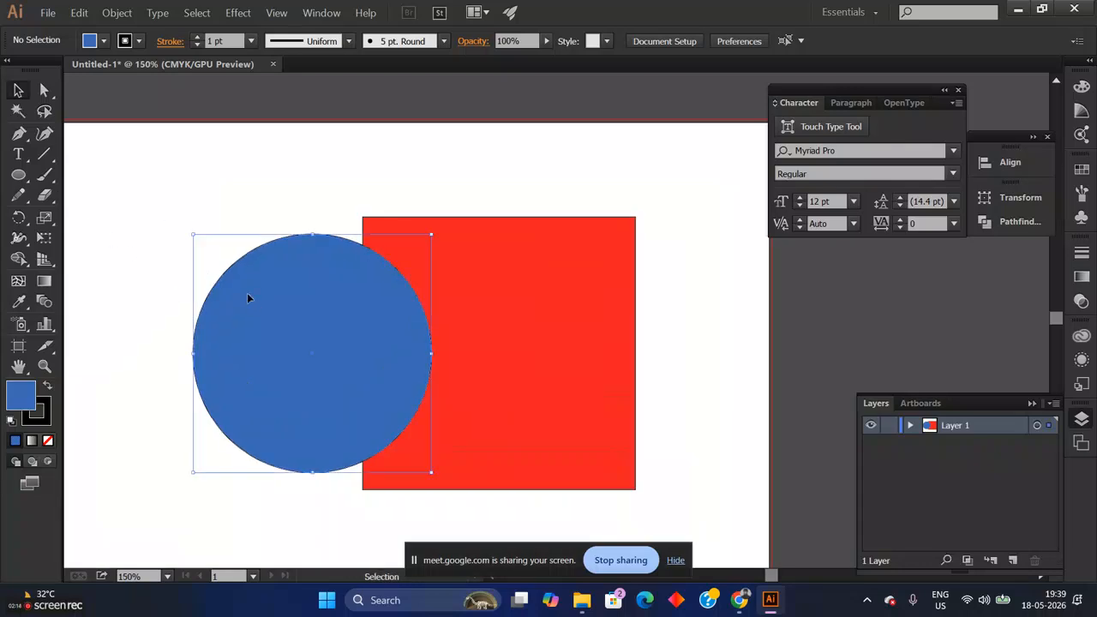
{"action": "left_click", "coordinate": [248, 299]}
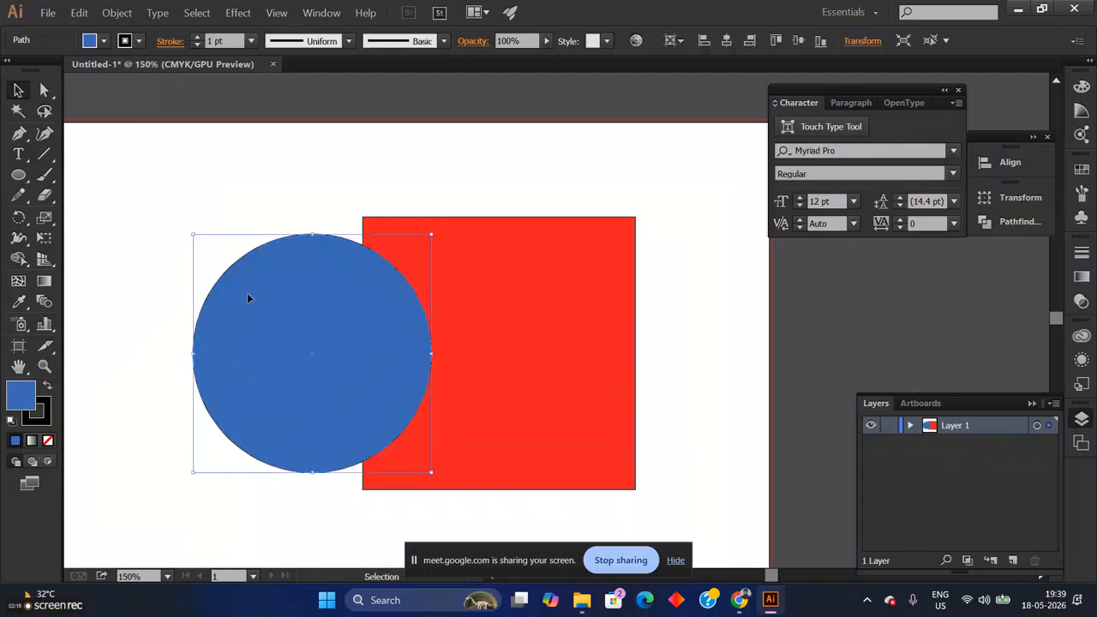
{"action": "left_click", "coordinate": [532, 279]}
{"action": "left_click", "coordinate": [299, 306]}
{"action": "right_click", "coordinate": [302, 306]}
{"action": "left_click", "coordinate": [276, 270]}
Step: Draw a five-pointed star, place it over the upper part of the circle, and shift the circle slightly down
{"action": "left_click_drag", "start_coordinate": [19, 175], "coordinate": [77, 257]}
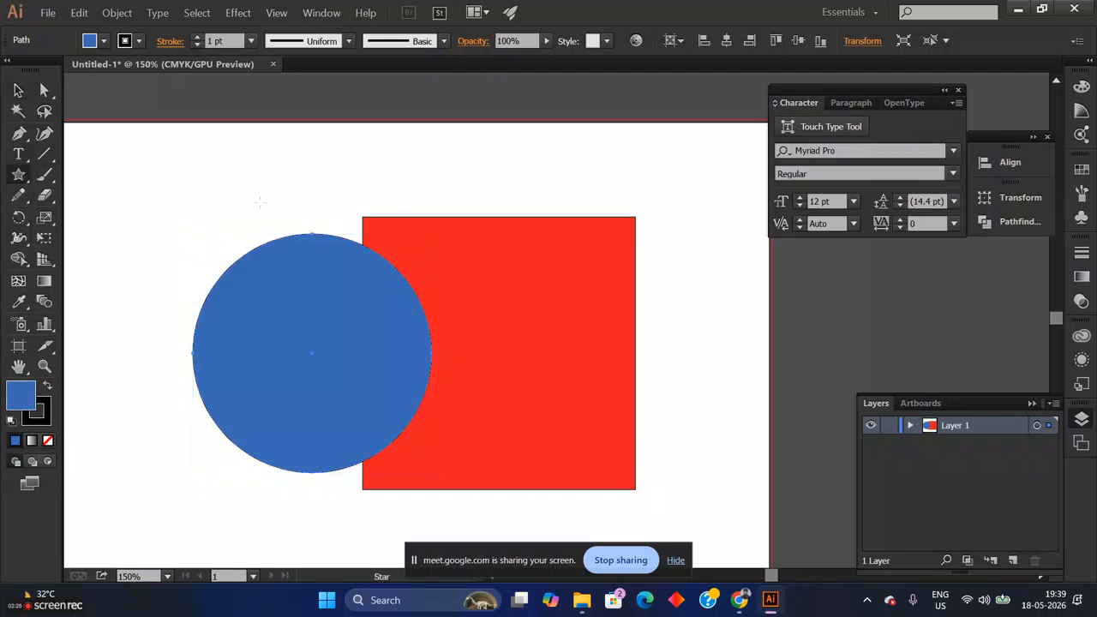
{"action": "left_click_drag", "start_coordinate": [246, 146], "coordinate": [320, 251]}
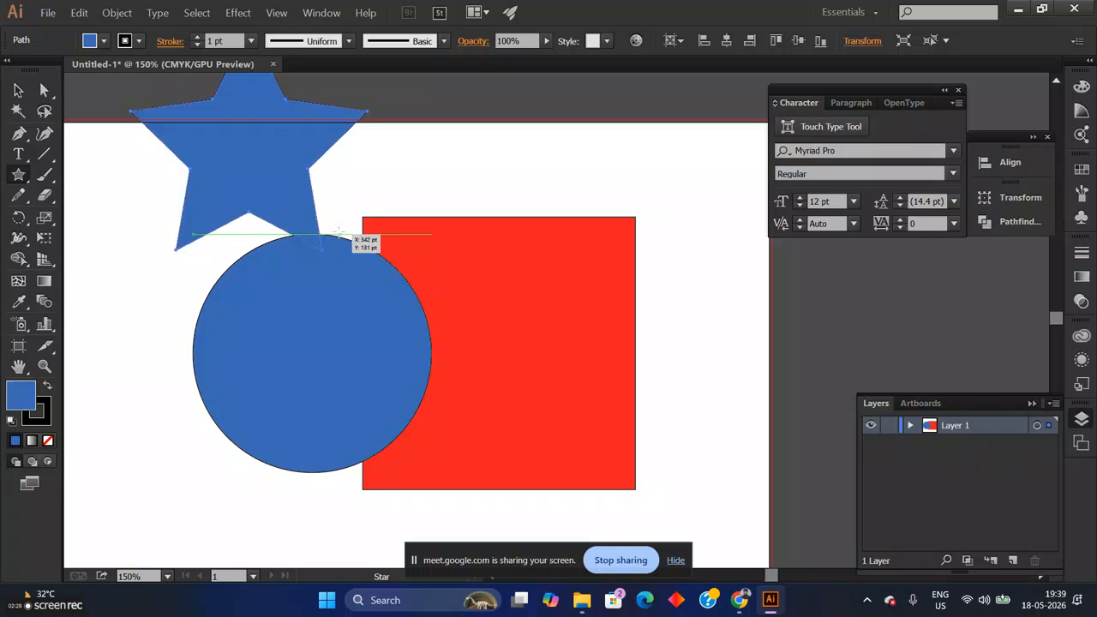
{"action": "left_click", "coordinate": [17, 89]}
{"action": "left_click_drag", "start_coordinate": [230, 142], "coordinate": [343, 227]}
{"action": "left_click_drag", "start_coordinate": [242, 368], "coordinate": [238, 404]}
Step: Fill the star with bright yellow and shift it slightly over the upper part of the blue circle
{"action": "left_click", "coordinate": [379, 207]}
{"action": "double_click", "coordinate": [21, 395]}
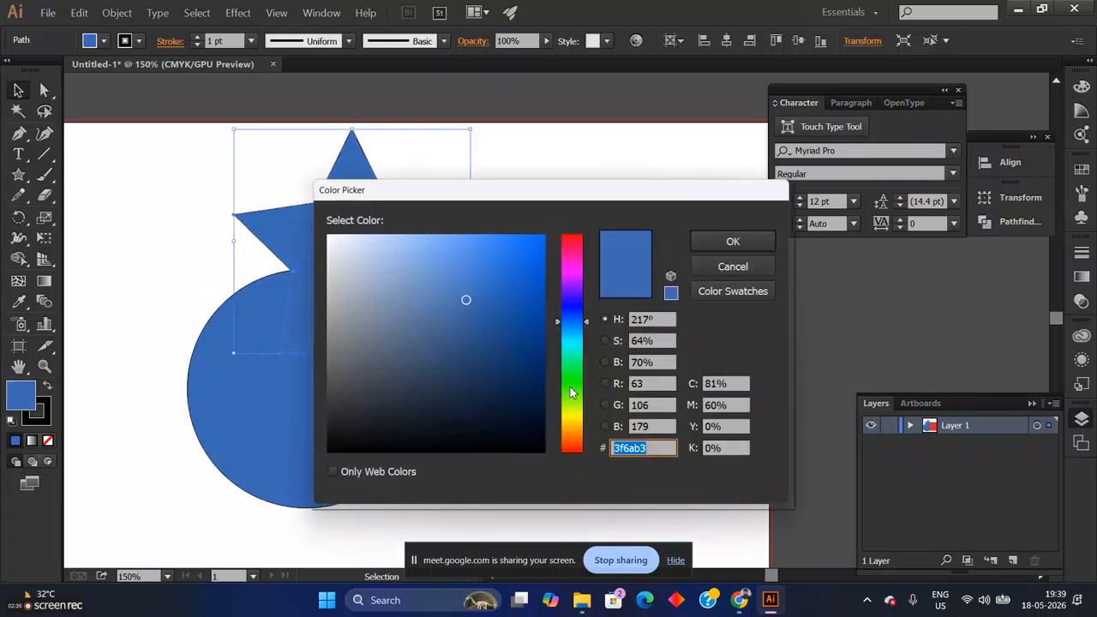
{"action": "left_click", "coordinate": [570, 444]}
{"action": "left_click", "coordinate": [573, 421]}
{"action": "left_click_drag", "start_coordinate": [534, 259], "coordinate": [553, 221]}
{"action": "left_click", "coordinate": [704, 248]}
{"action": "left_click", "coordinate": [681, 210]}
{"action": "left_click", "coordinate": [352, 254]}
{"action": "left_click_drag", "start_coordinate": [352, 255], "coordinate": [337, 260]}
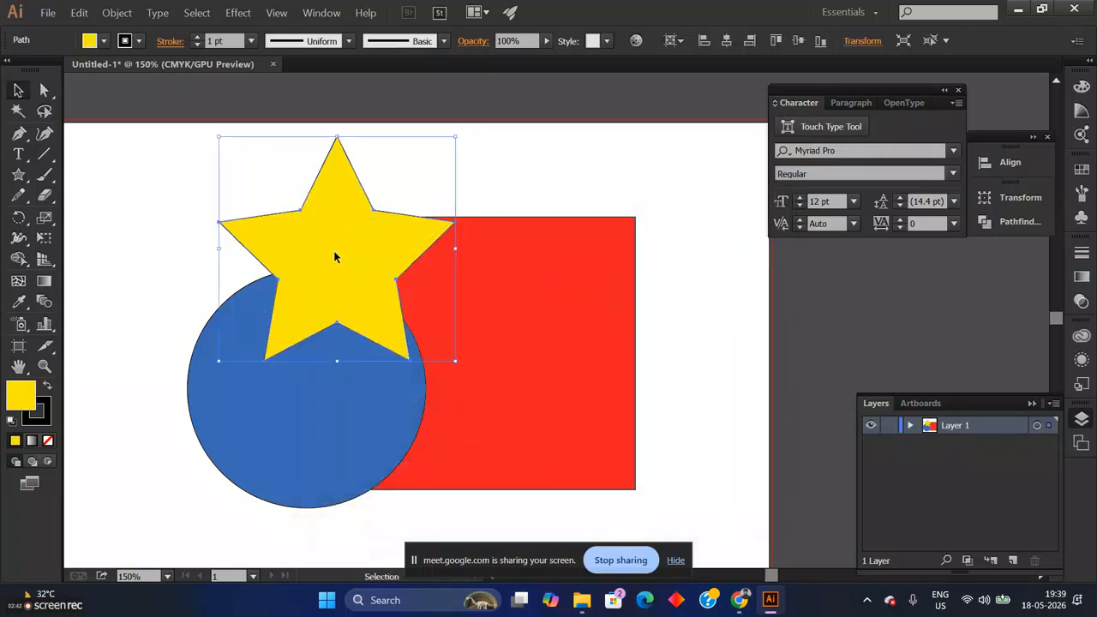
Step: Nudge the yellow star slightly up and the blue circle slightly left
{"action": "left_click", "coordinate": [548, 355]}
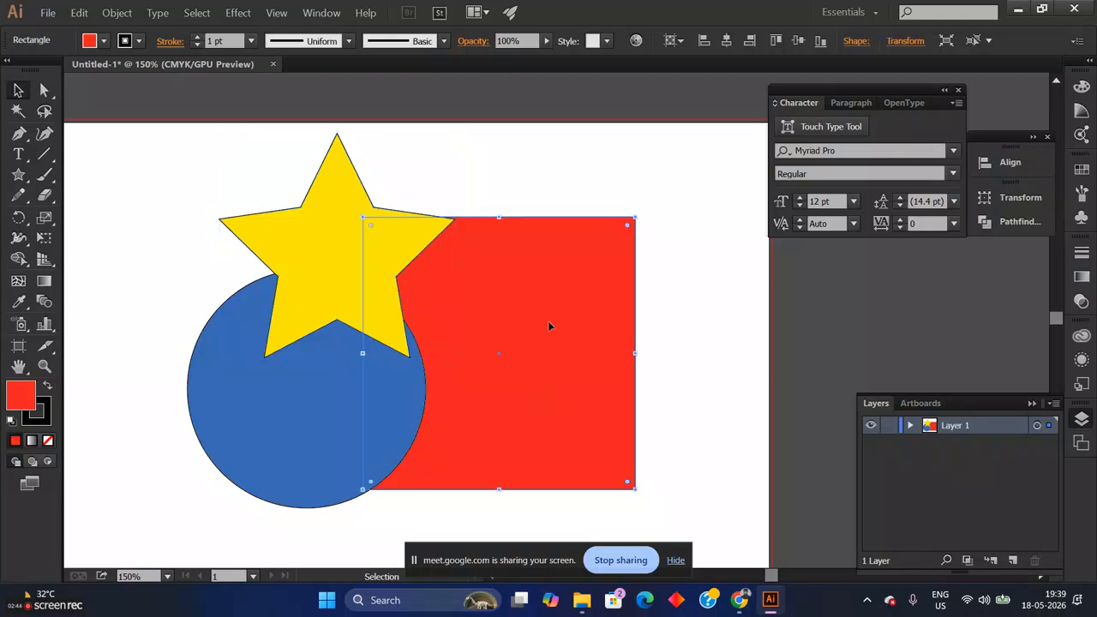
{"action": "left_click", "coordinate": [273, 391]}
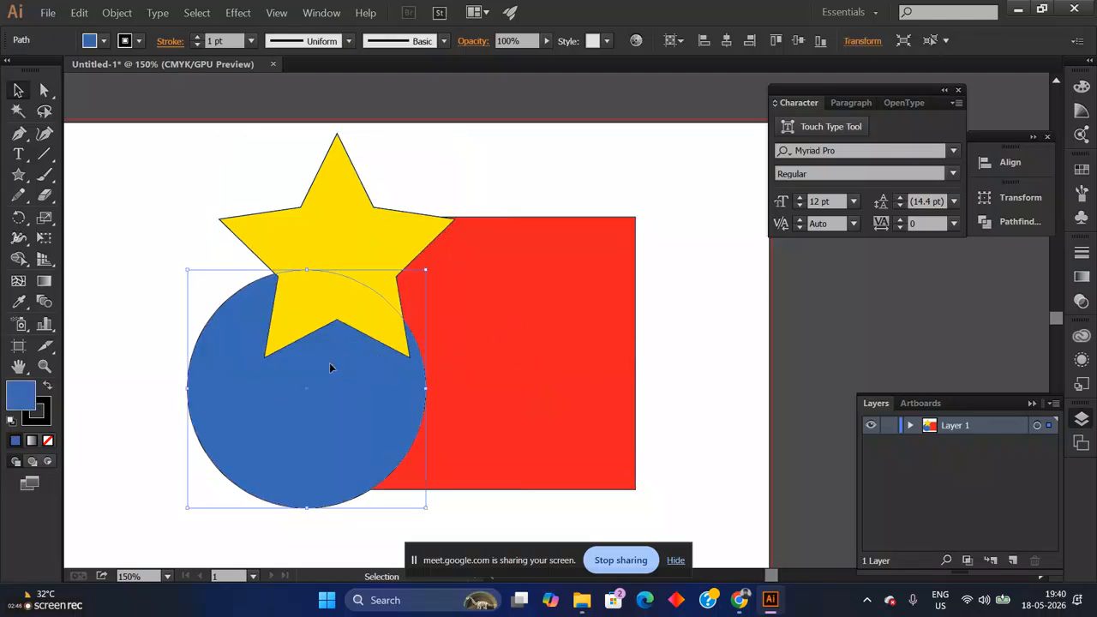
{"action": "left_click", "coordinate": [334, 221]}
{"action": "left_click_drag", "start_coordinate": [324, 254], "coordinate": [324, 249]}
{"action": "left_click_drag", "start_coordinate": [365, 395], "coordinate": [350, 400]}
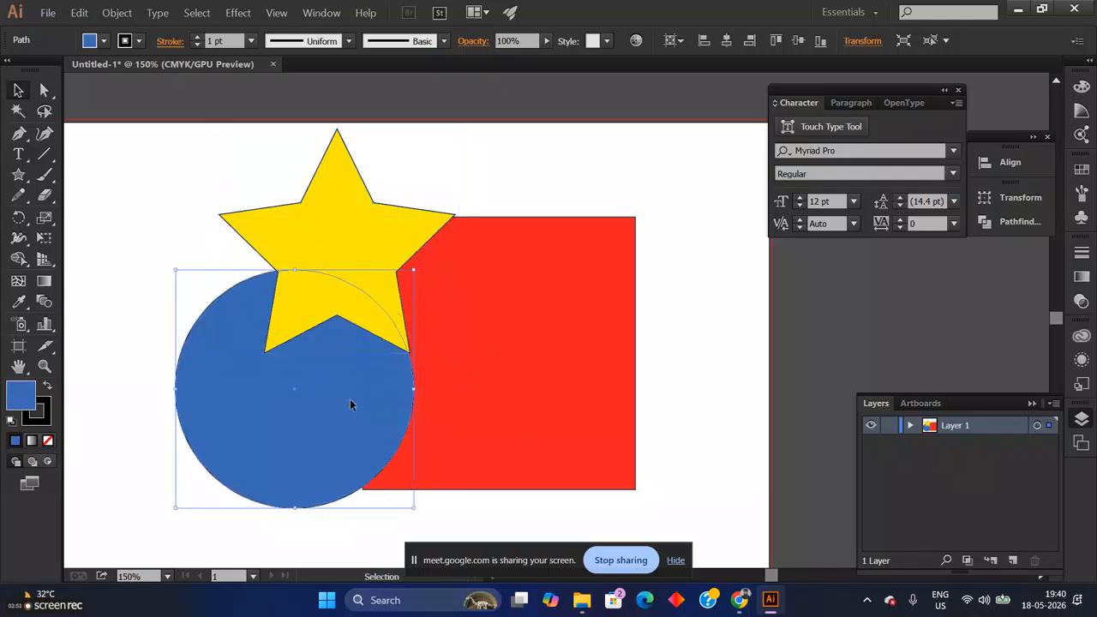
Step: Select the blue circle and review the stacking-order options available for it
{"action": "left_click", "coordinate": [439, 295]}
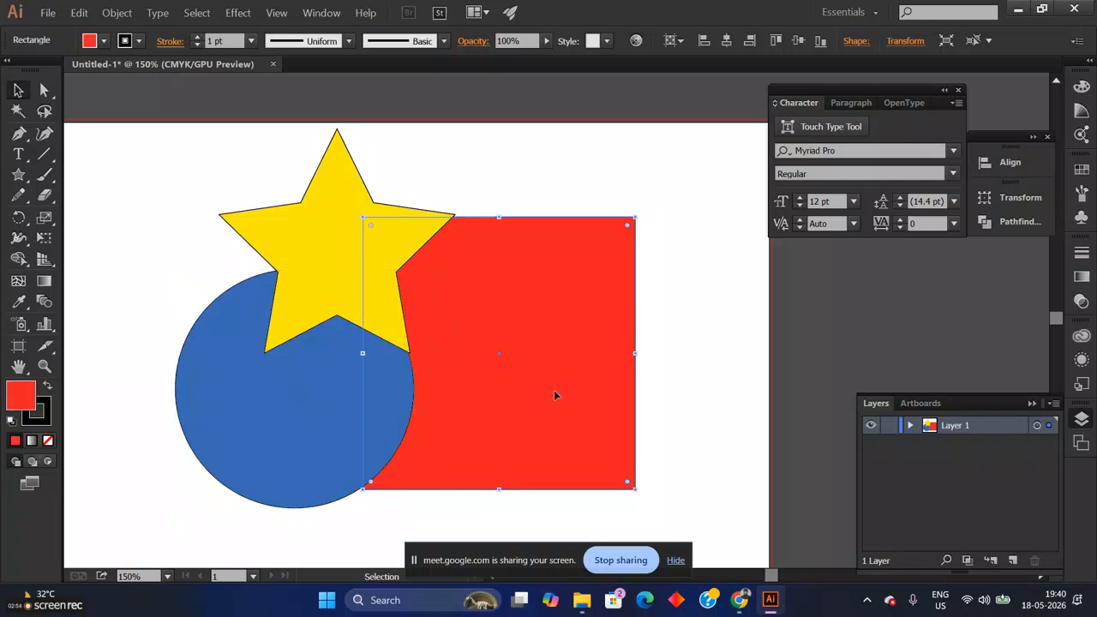
{"action": "left_click", "coordinate": [289, 487]}
{"action": "left_click", "coordinate": [489, 397]}
{"action": "left_click", "coordinate": [311, 390]}
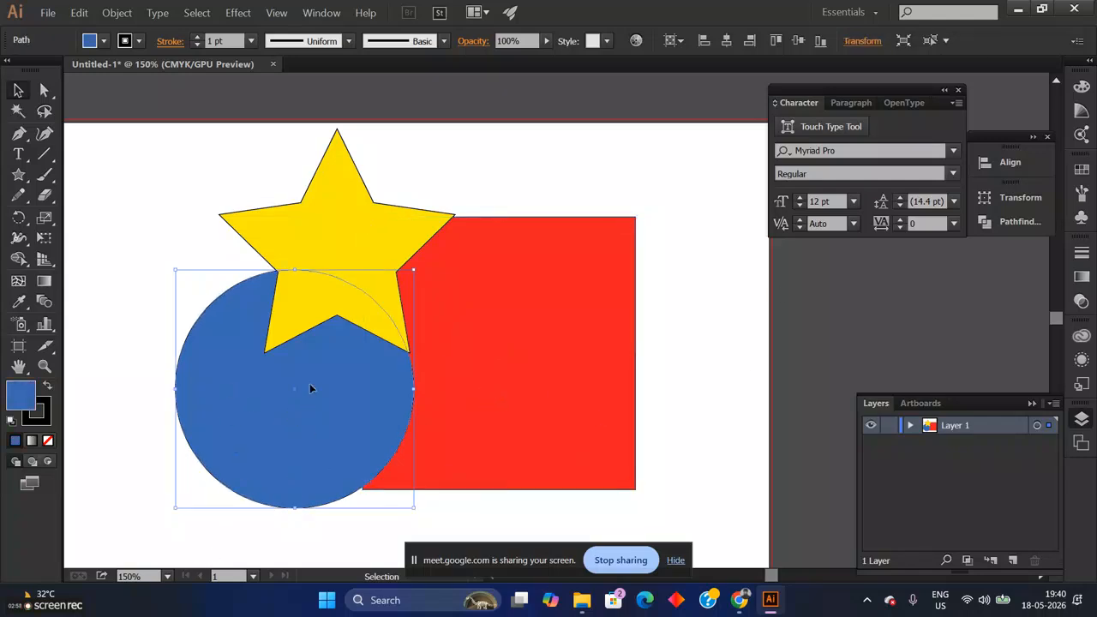
{"action": "right_click", "coordinate": [330, 383]}
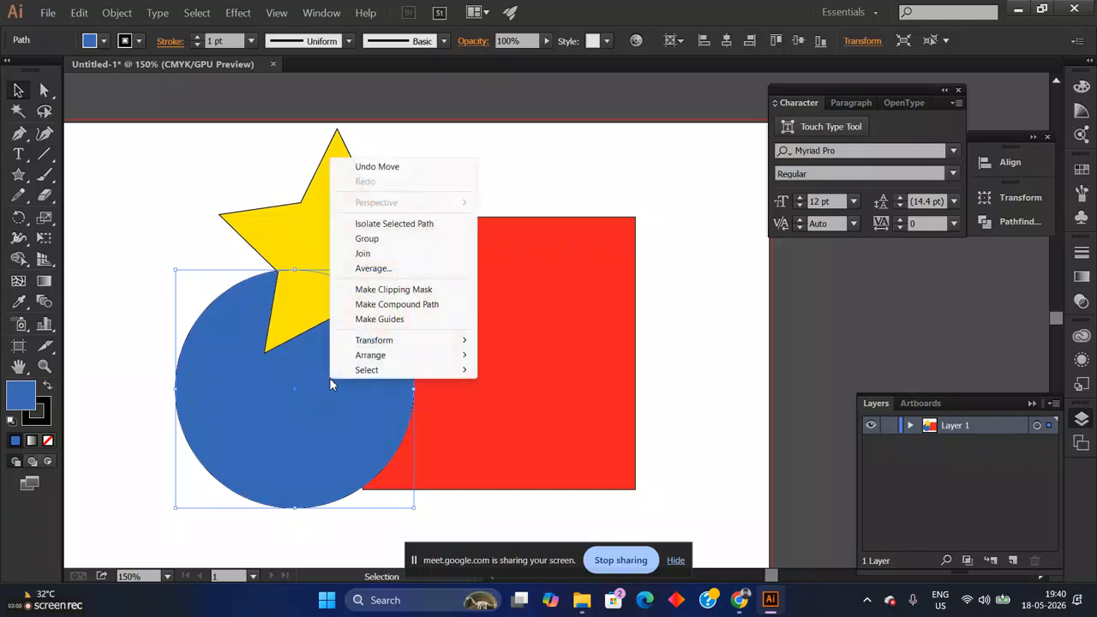
{"action": "mouse_move", "coordinate": [385, 356]}
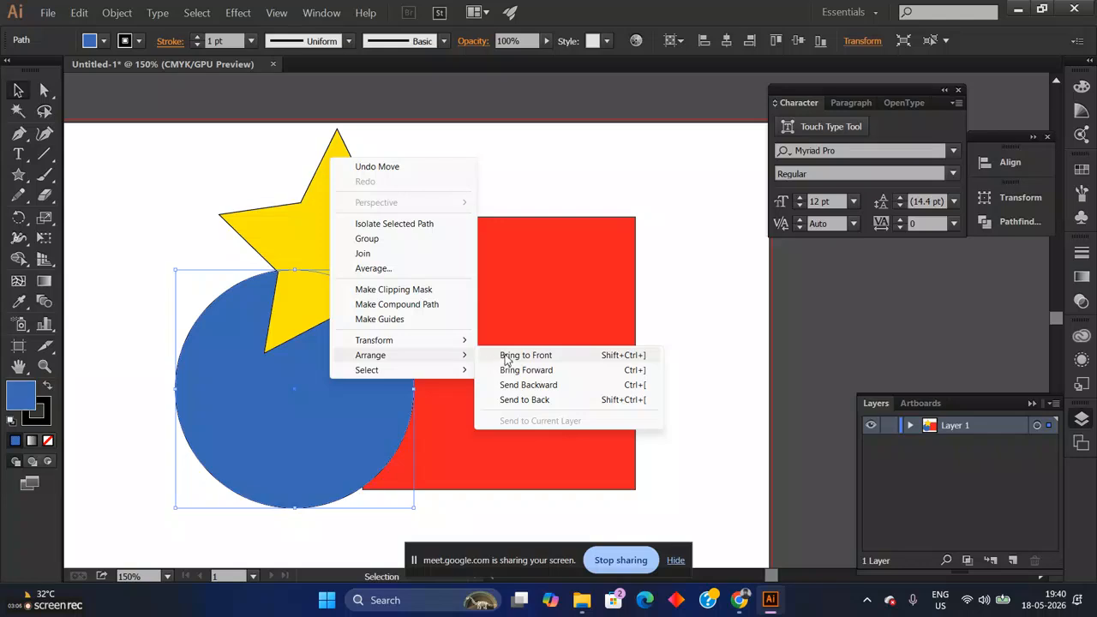
{"action": "left_click", "coordinate": [515, 400]}
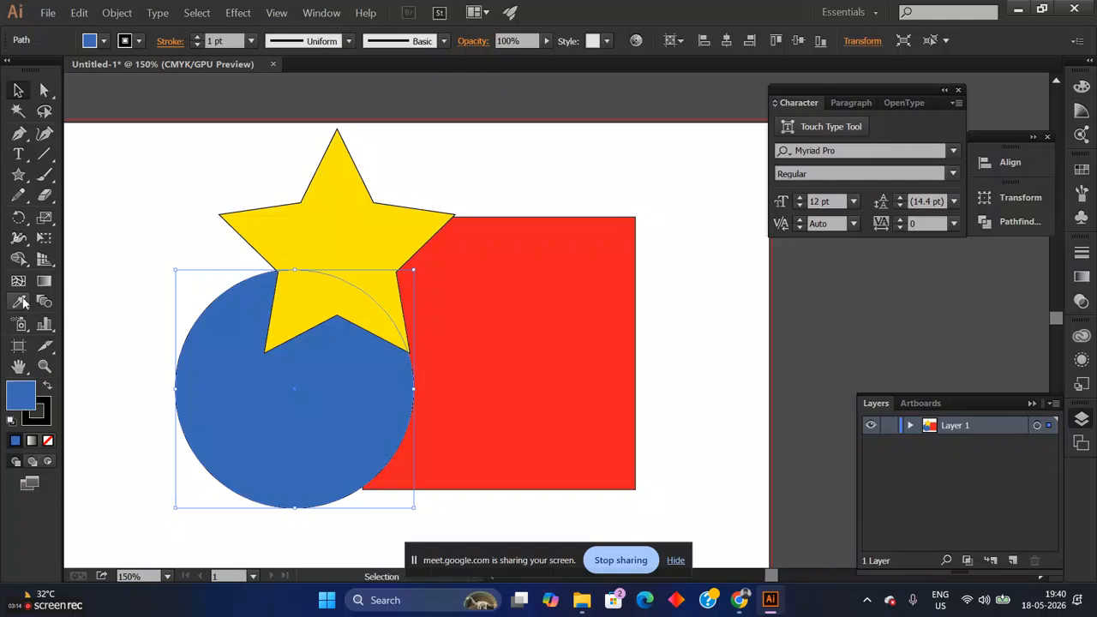
Step: Draw a tilted hexagon overlapping the circle's right edge and the red square, and fill it with magenta f400d7
{"action": "left_click_drag", "start_coordinate": [18, 174], "coordinate": [73, 236]}
{"action": "mouse_move", "coordinate": [464, 348]}
{"action": "left_mouse_down"}
{"action": "mouse_move", "coordinate": [537, 429]}
{"action": "mouse_move", "coordinate": [525, 417]}
{"action": "left_mouse_up"}
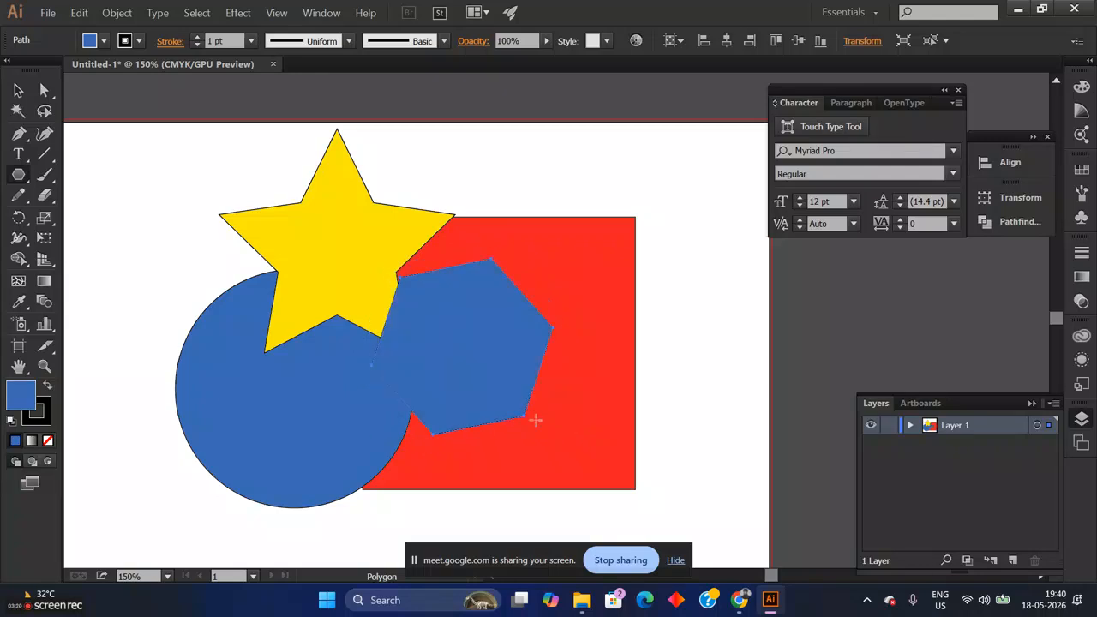
{"action": "double_click", "coordinate": [23, 396]}
{"action": "left_click", "coordinate": [573, 267]}
{"action": "left_click_drag", "start_coordinate": [477, 257], "coordinate": [525, 250]}
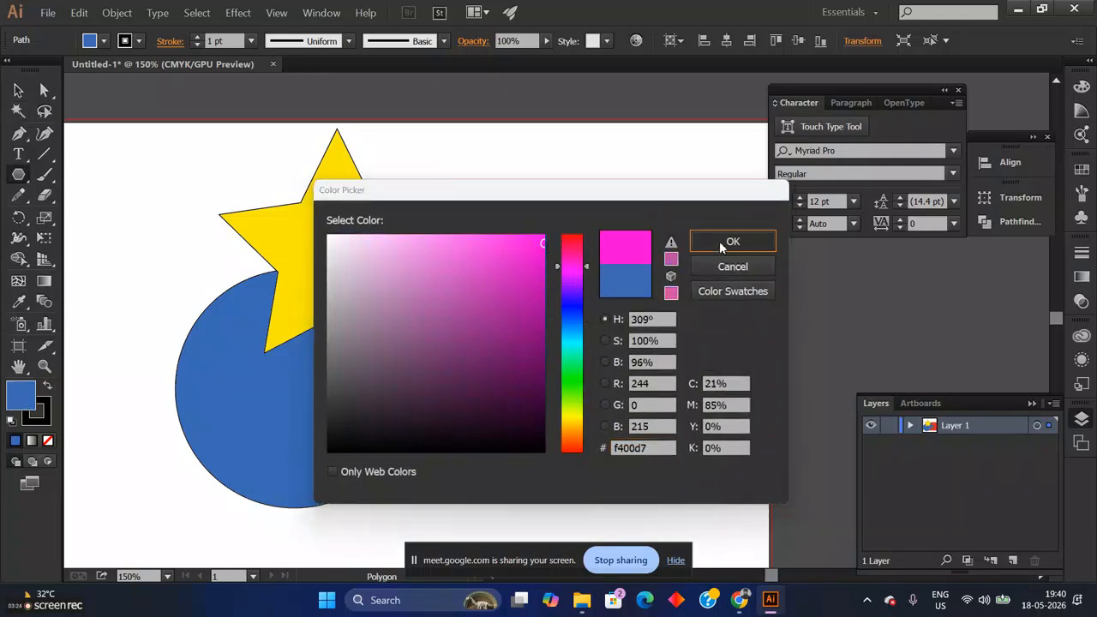
{"action": "left_click", "coordinate": [733, 242]}
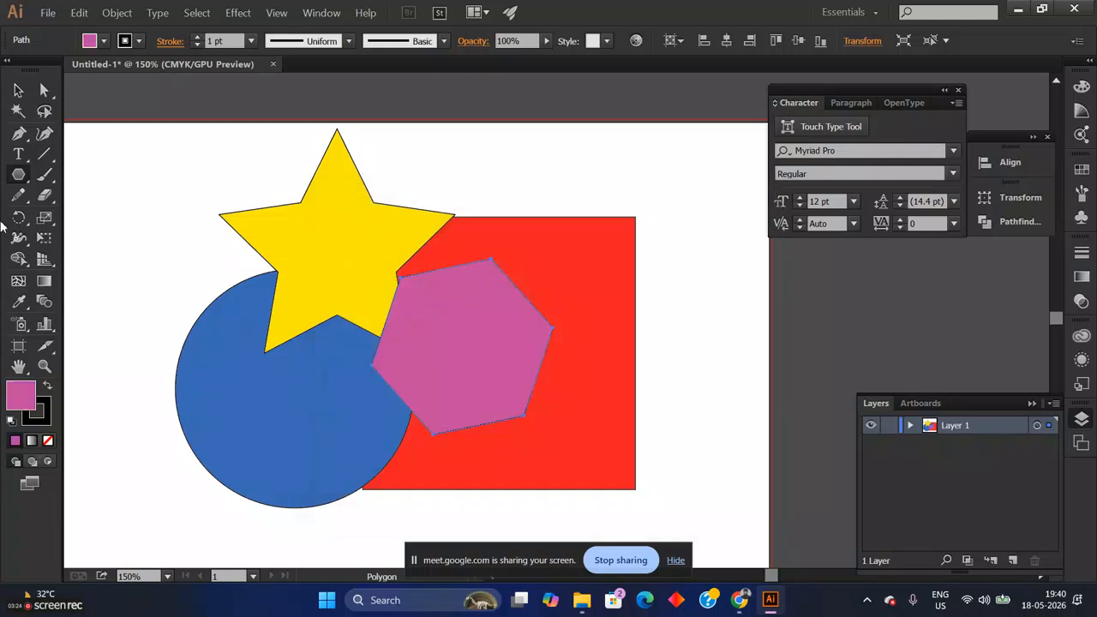
Step: Shift the hexagon's fill to a more purple pink and move it over the red square's lower-right corner
{"action": "double_click", "coordinate": [24, 400]}
{"action": "left_click", "coordinate": [579, 245]}
{"action": "left_click", "coordinate": [577, 262]}
{"action": "left_click_drag", "start_coordinate": [577, 264], "coordinate": [579, 272]}
{"action": "left_click", "coordinate": [715, 242]}
{"action": "left_click", "coordinate": [18, 90]}
{"action": "left_click", "coordinate": [504, 196]}
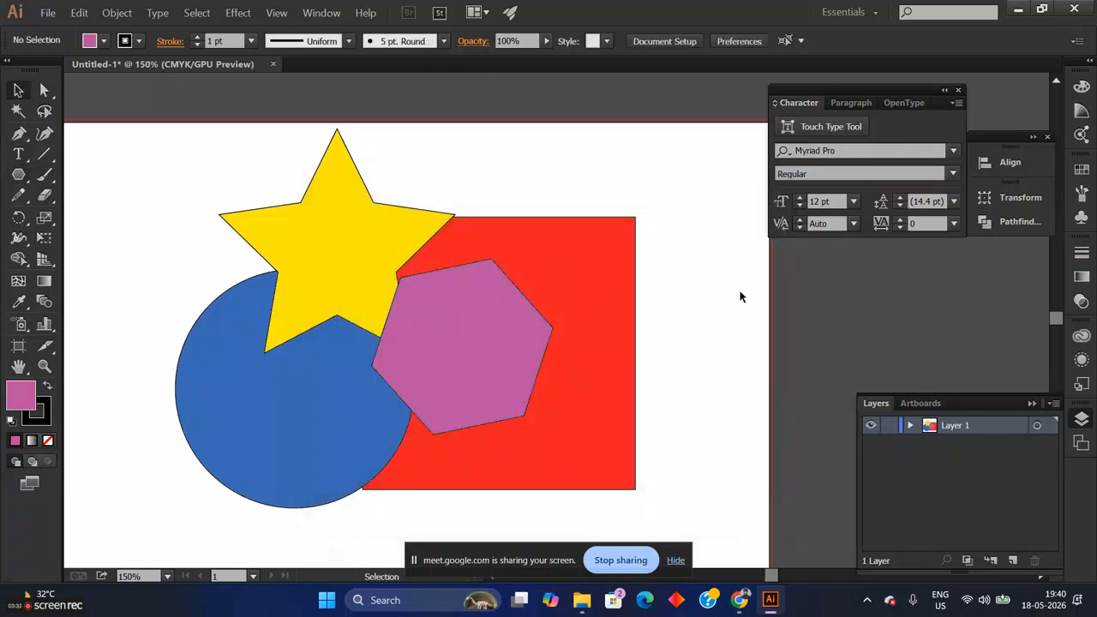
{"action": "left_click_drag", "start_coordinate": [492, 324], "coordinate": [636, 375]}
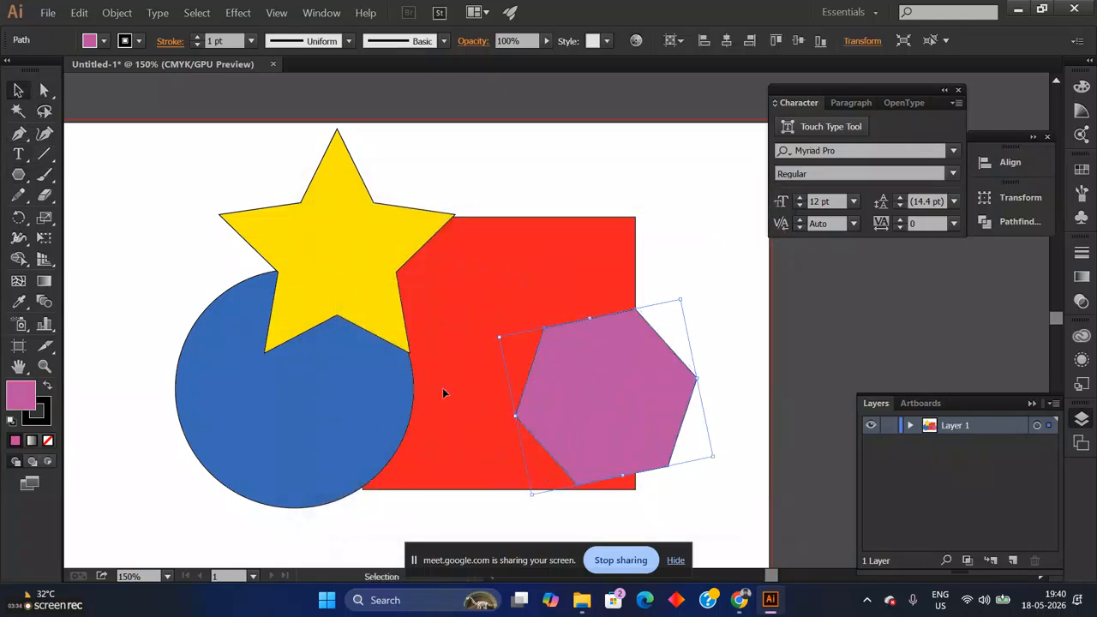
{"action": "left_click", "coordinate": [712, 264]}
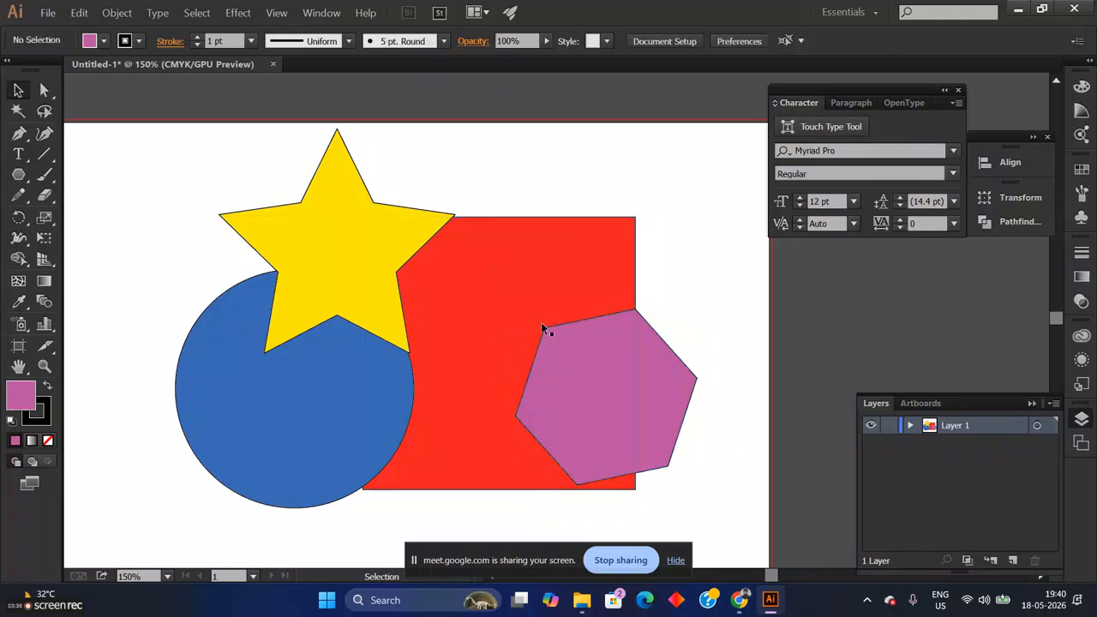
Step: Examine the Arrange commands for the blue circle, from Bring to Front through Send to Back
{"action": "left_click", "coordinate": [215, 371]}
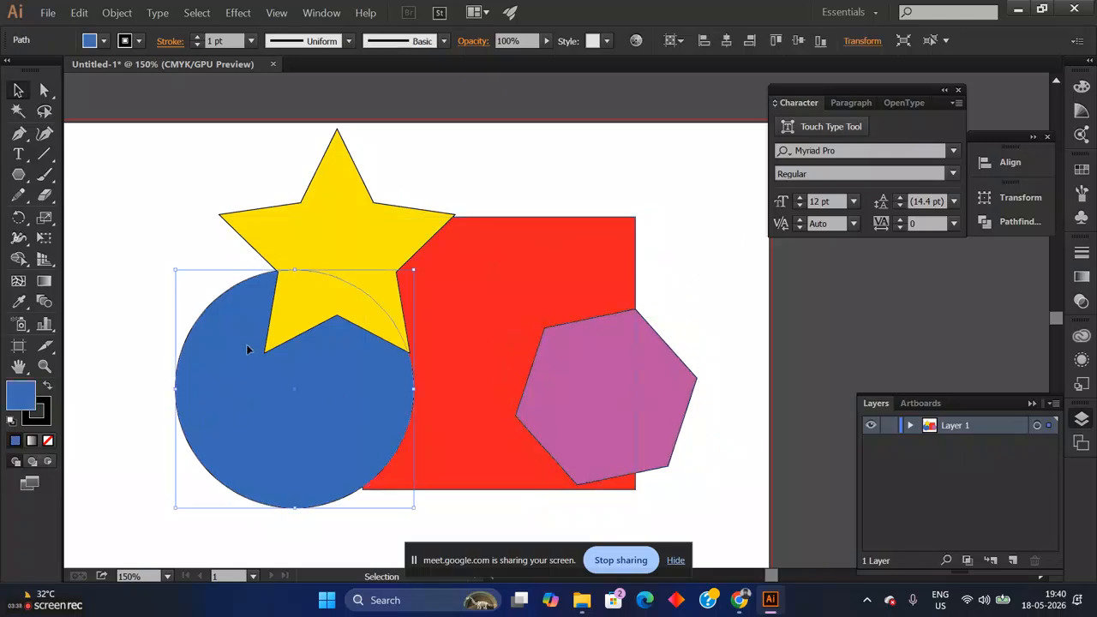
{"action": "right_click", "coordinate": [281, 382]}
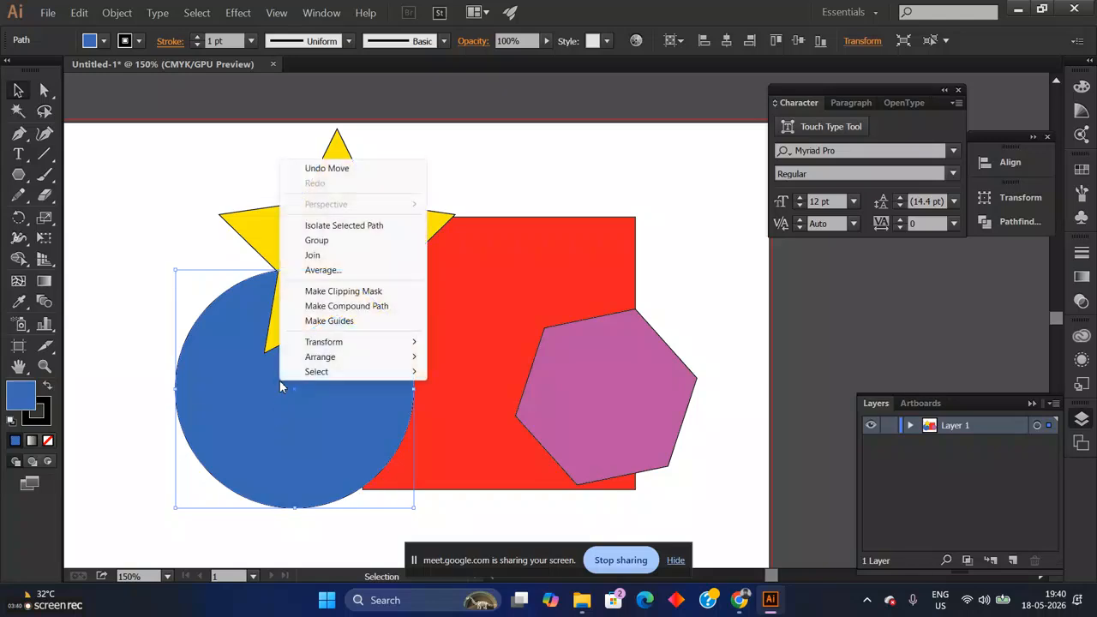
{"action": "mouse_move", "coordinate": [345, 357]}
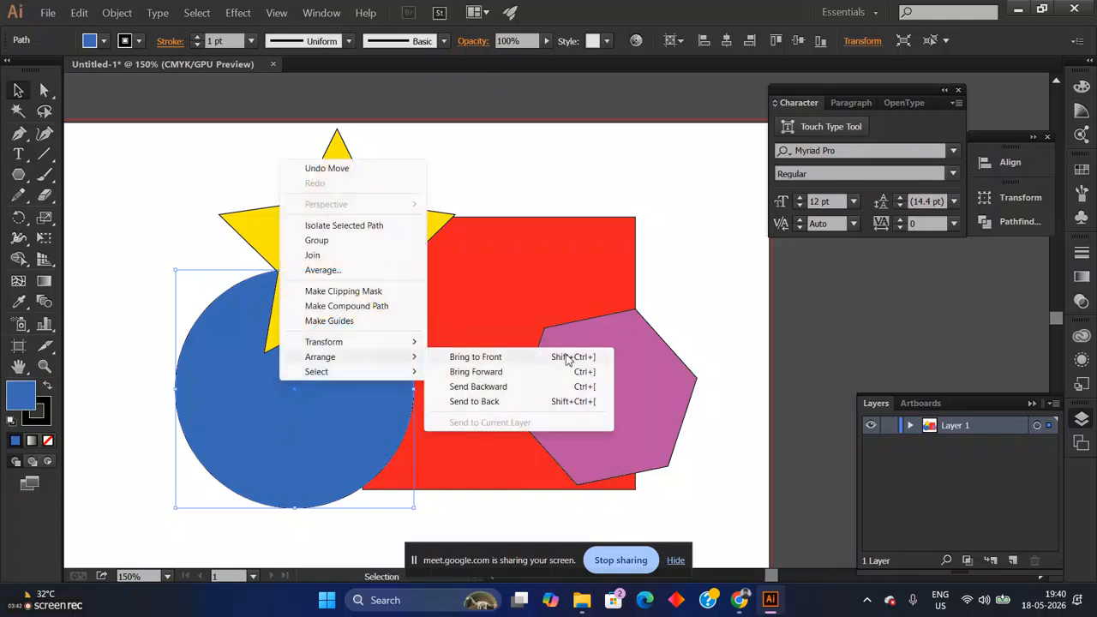
{"action": "left_click", "coordinate": [478, 387]}
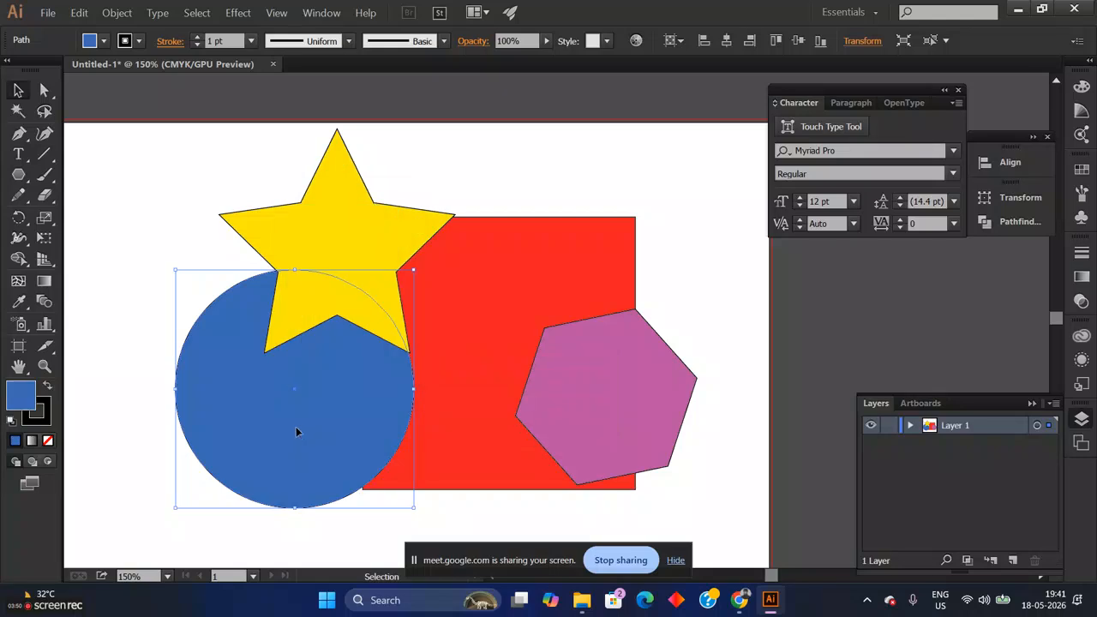
{"action": "right_click", "coordinate": [334, 382]}
{"action": "mouse_move", "coordinate": [382, 360]}
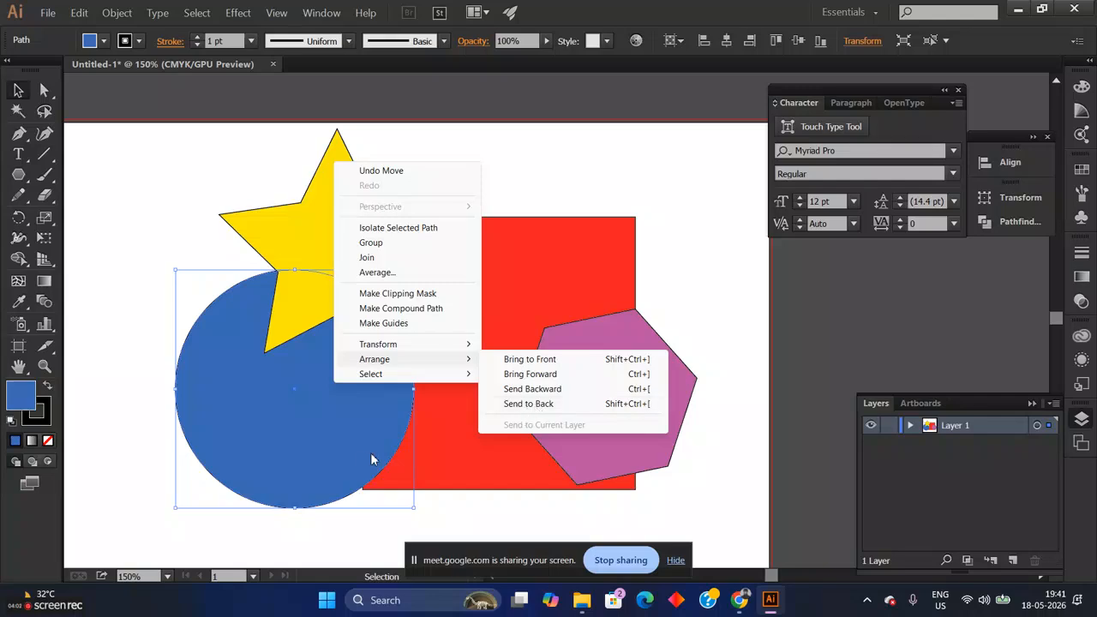
{"action": "left_click", "coordinate": [529, 404]}
Step: Switch to Google Meet, admit the waiting guest to the call, return to Illustrator and deselect the circle
{"action": "key", "text": "alt+Tab"}
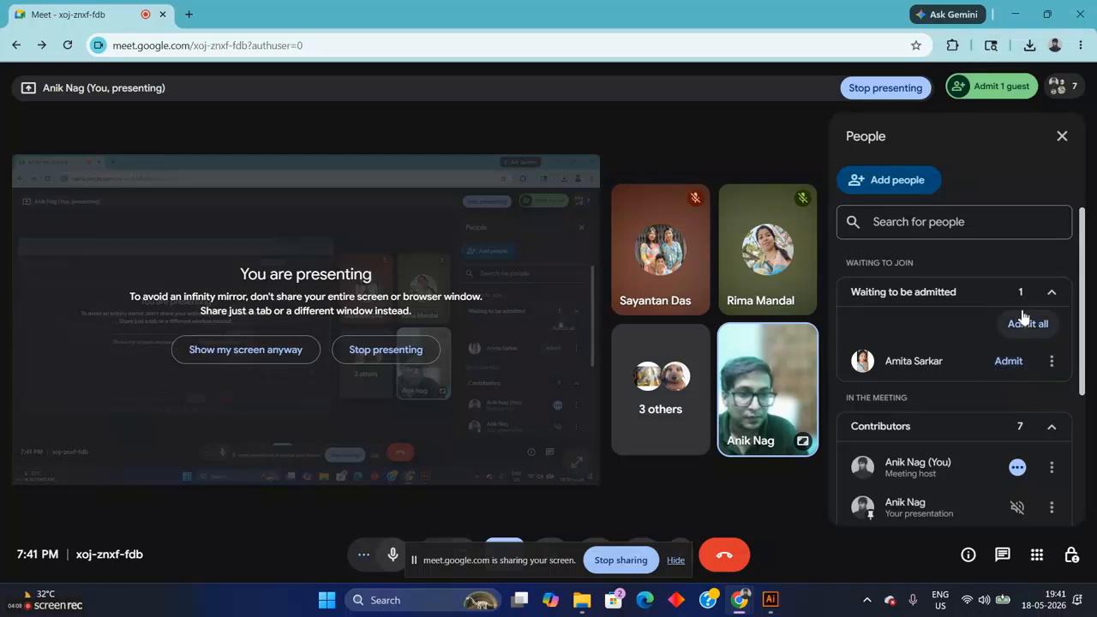
{"action": "left_click", "coordinate": [1010, 361]}
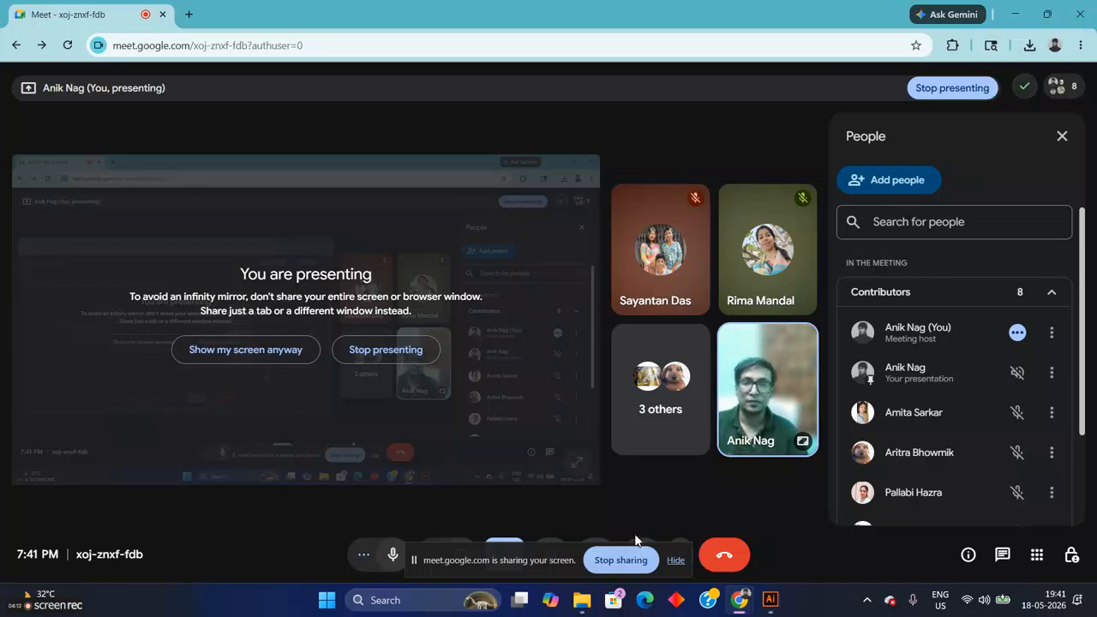
{"action": "key", "text": "alt+Tab"}
{"action": "left_click", "coordinate": [718, 360]}
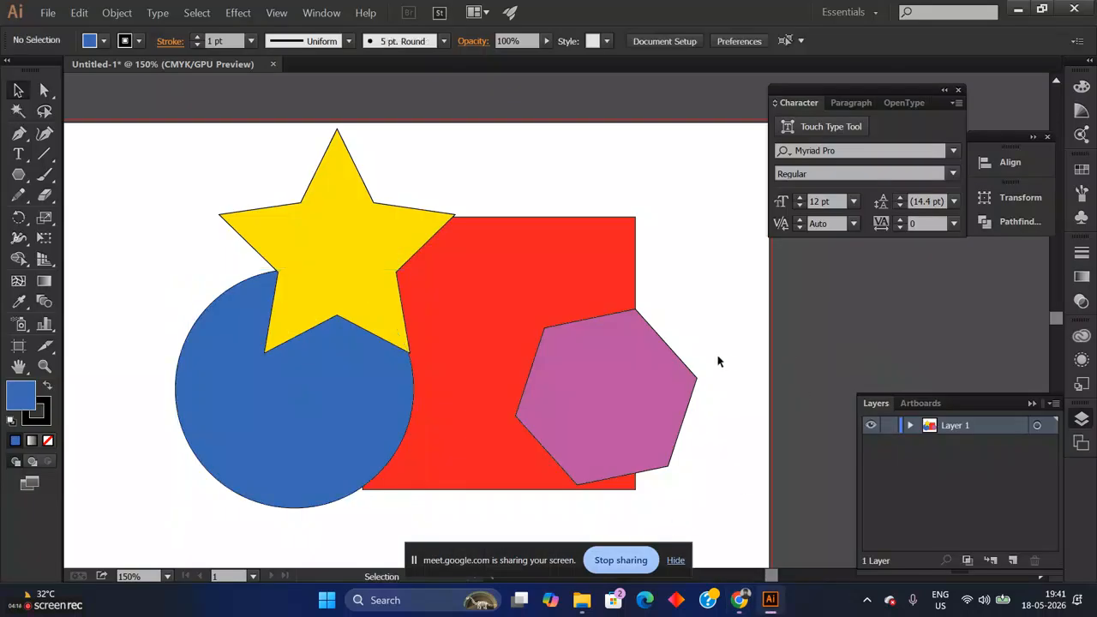
Step: Reposition the square, circle, star and hexagon one by one slightly lower on the artboard, keeping their overlaps
{"action": "left_click_drag", "start_coordinate": [94, 142], "coordinate": [782, 514]}
{"action": "key", "text": "a"}
{"action": "scroll", "coordinate": [614, 307], "scroll_direction": "right", "scroll_amount": 2}
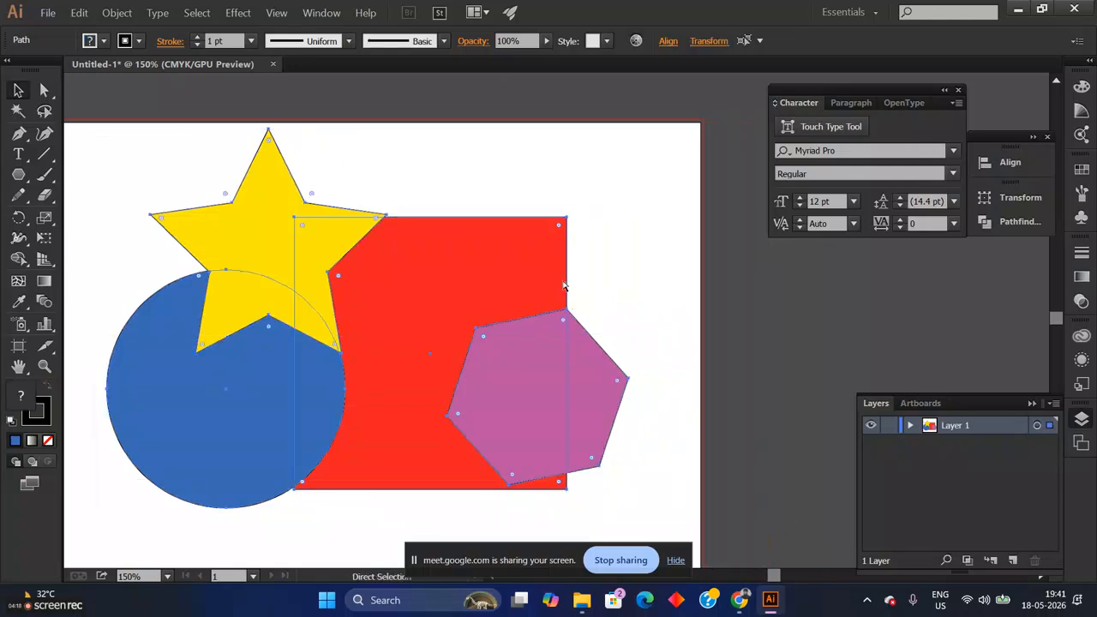
{"action": "key", "text": "v"}
{"action": "key", "text": "ctrl+minus"}
{"action": "key", "text": "ctrl+minus"}
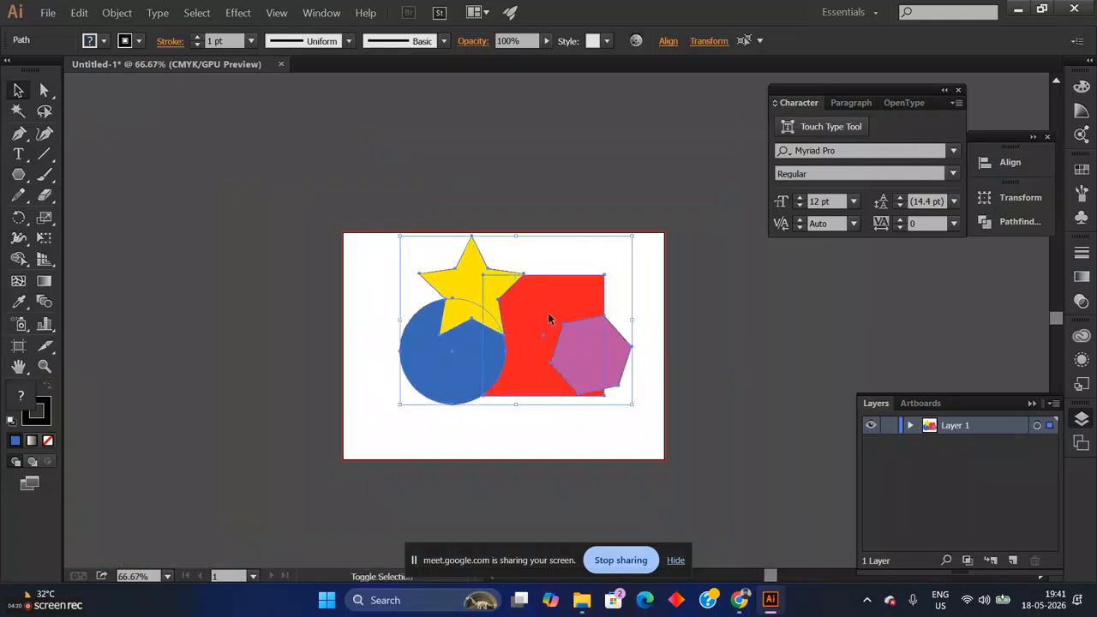
{"action": "left_click_drag", "start_coordinate": [540, 318], "coordinate": [527, 338]}
{"action": "left_click_drag", "start_coordinate": [433, 365], "coordinate": [426, 382]}
{"action": "left_click_drag", "start_coordinate": [483, 291], "coordinate": [473, 301]}
{"action": "left_click_drag", "start_coordinate": [622, 360], "coordinate": [625, 375]}
Step: Move the hexagon over the star's right arm and the red square's upper-left corner
{"action": "scroll", "coordinate": [634, 308], "scroll_direction": "left", "scroll_amount": 2}
{"action": "key", "text": "a"}
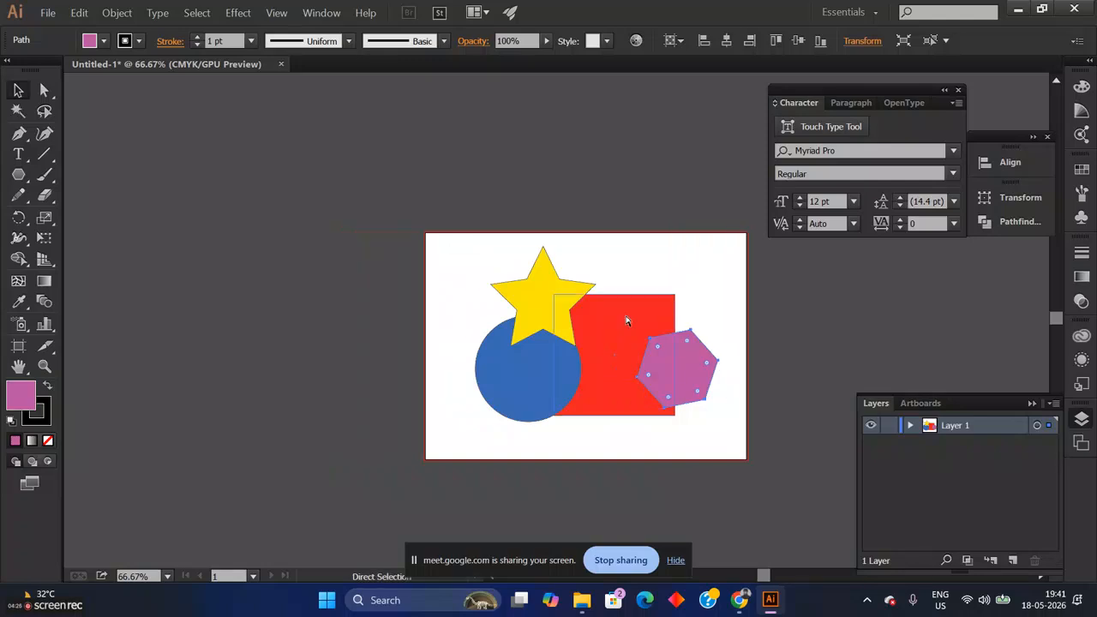
{"action": "scroll", "coordinate": [627, 321], "scroll_direction": "right", "scroll_amount": 1}
{"action": "key", "text": "ctrl+equal"}
{"action": "key", "text": "ctrl+equal"}
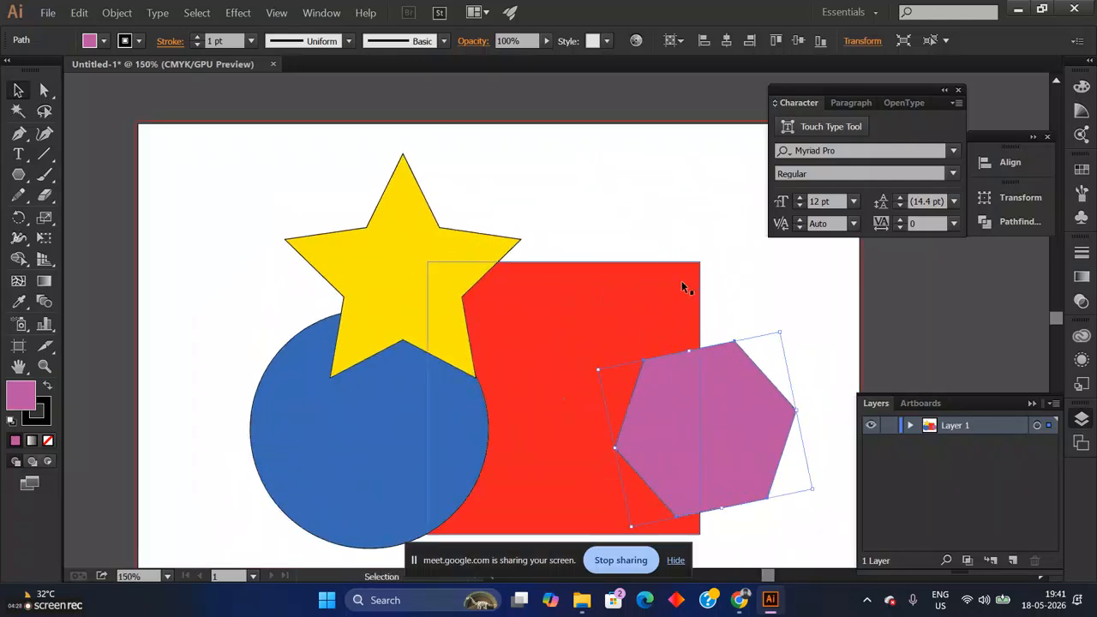
{"action": "left_click_drag", "start_coordinate": [715, 417], "coordinate": [518, 287]}
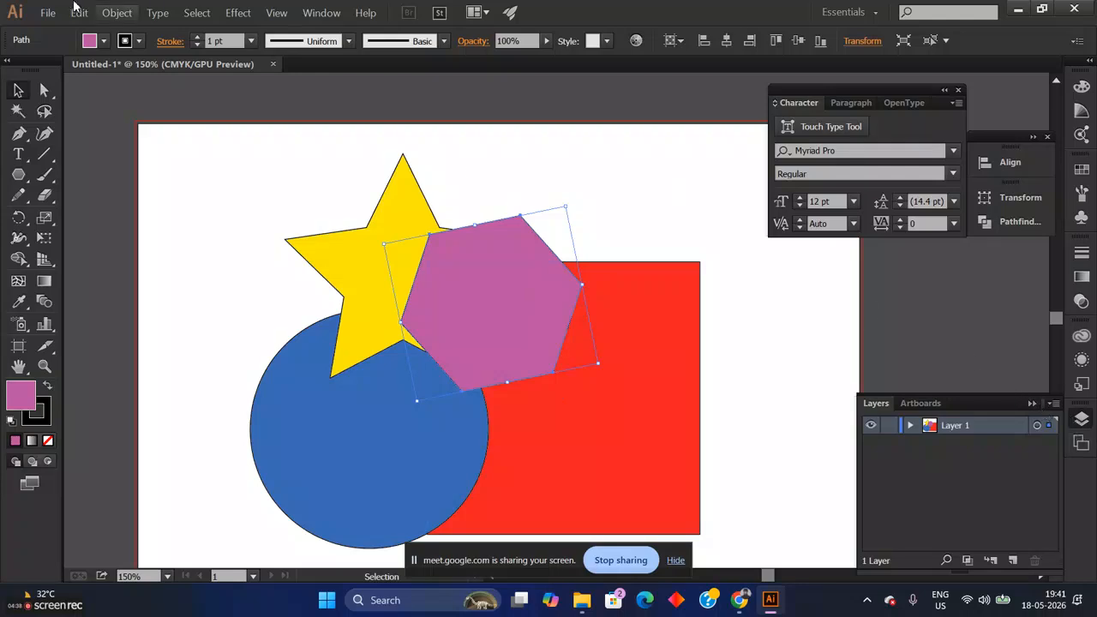
Step: Review the Arrange commands for the selected hexagon
{"action": "left_click", "coordinate": [117, 12]}
{"action": "mouse_move", "coordinate": [133, 50]}
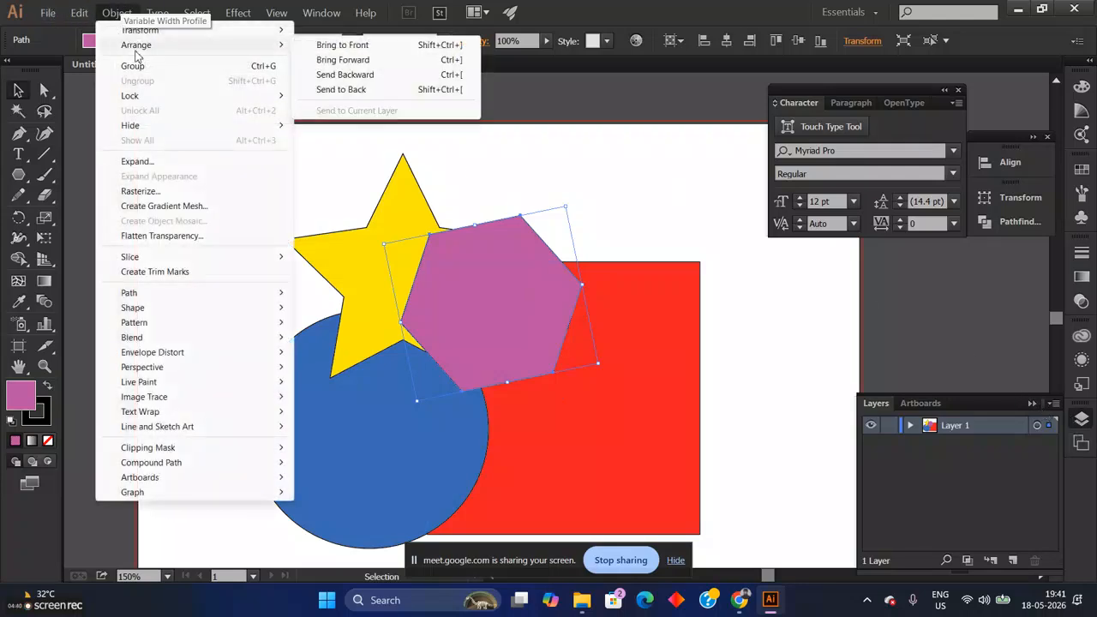
{"action": "right_click", "coordinate": [535, 308]}
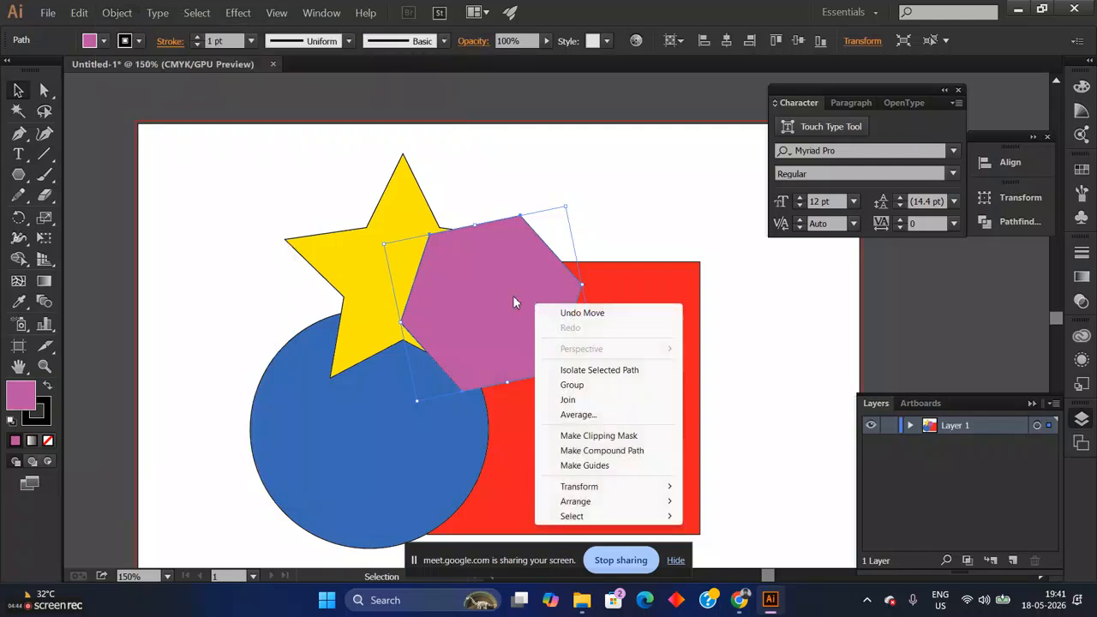
{"action": "mouse_move", "coordinate": [600, 502]}
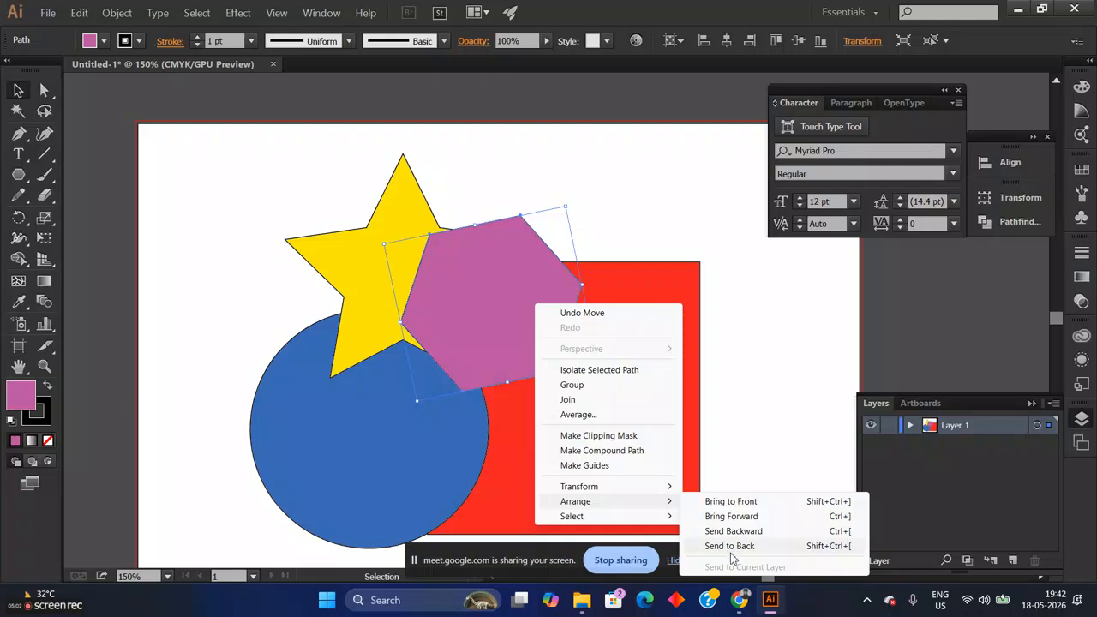
Step: Switch to Google Meet and admit the guest waiting to join the call
{"action": "mouse_move", "coordinate": [740, 600]}
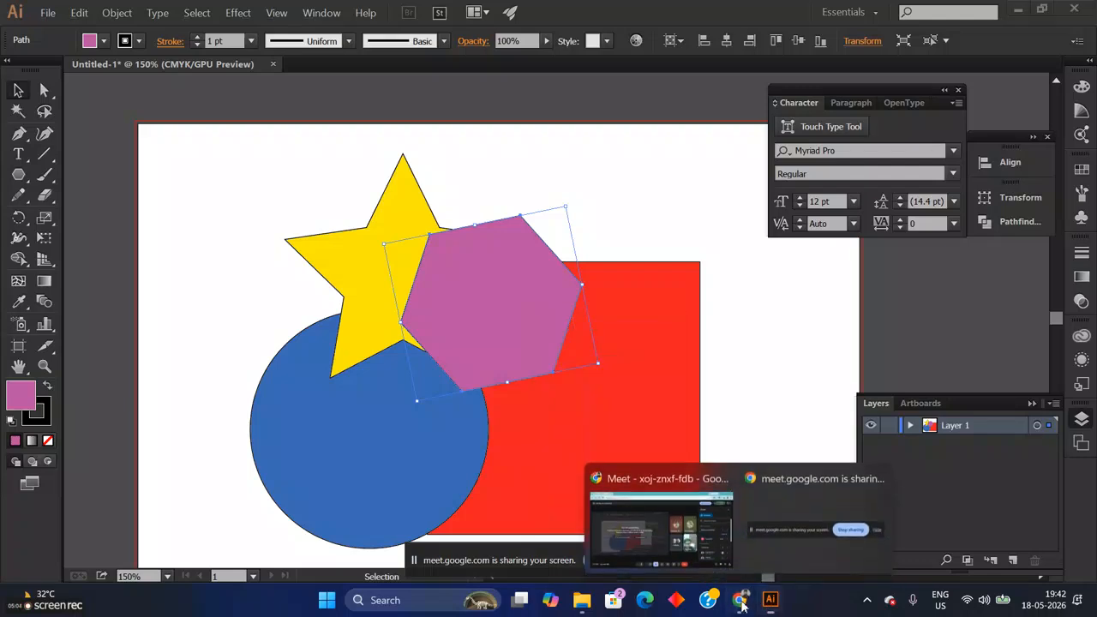
{"action": "left_click", "coordinate": [659, 531]}
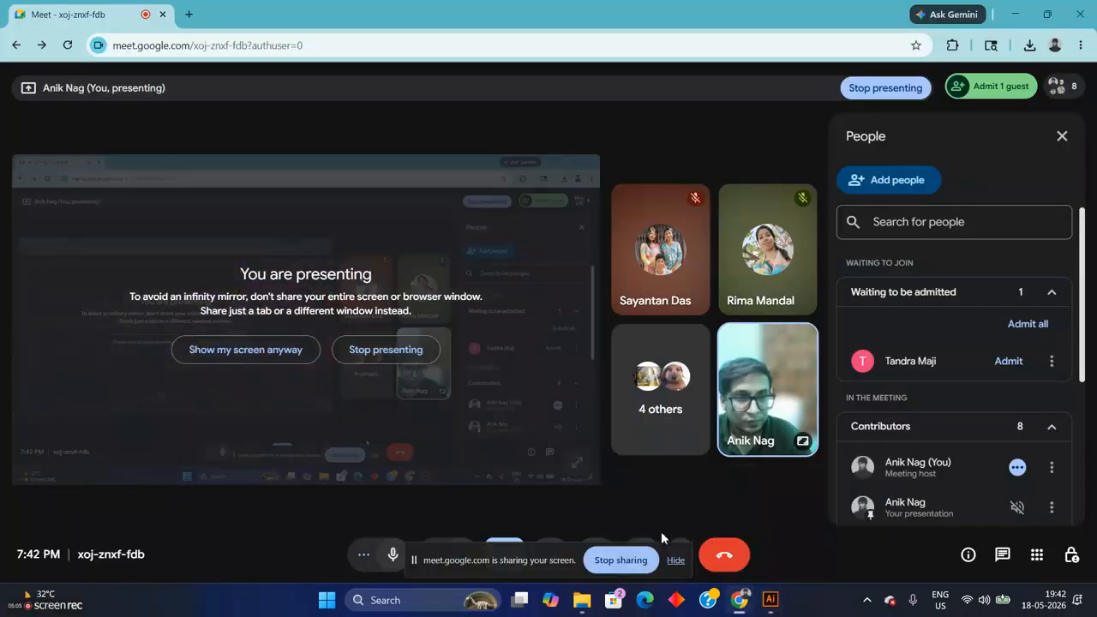
{"action": "left_click", "coordinate": [1010, 363]}
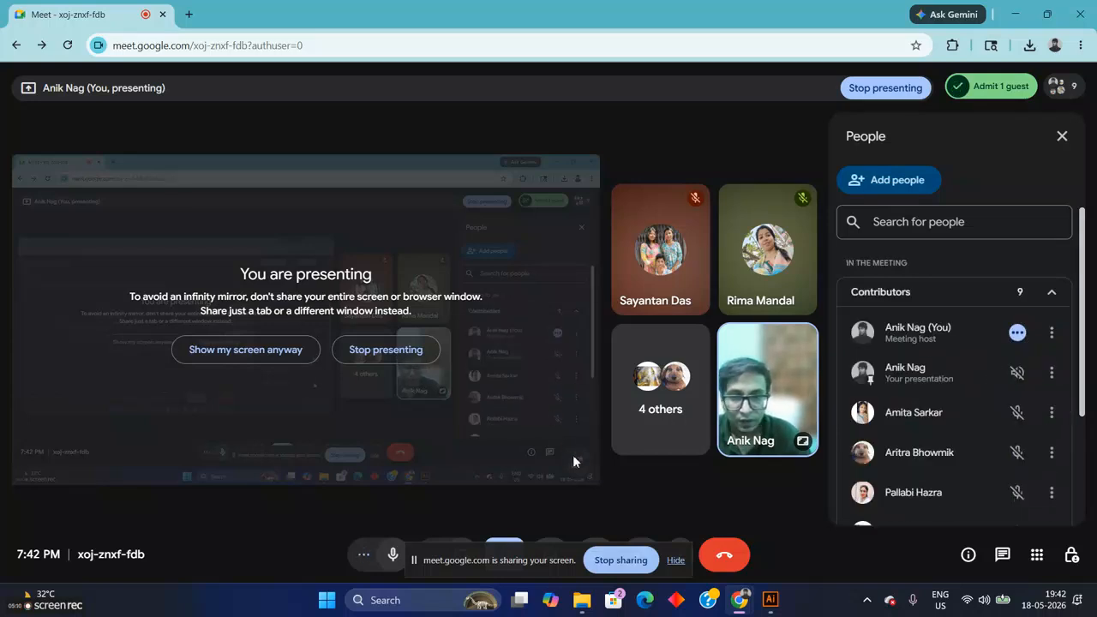
Step: Switch back to Illustrator and delete the star, circle, square and hexagon from the artboard
{"action": "key", "text": "alt+Tab"}
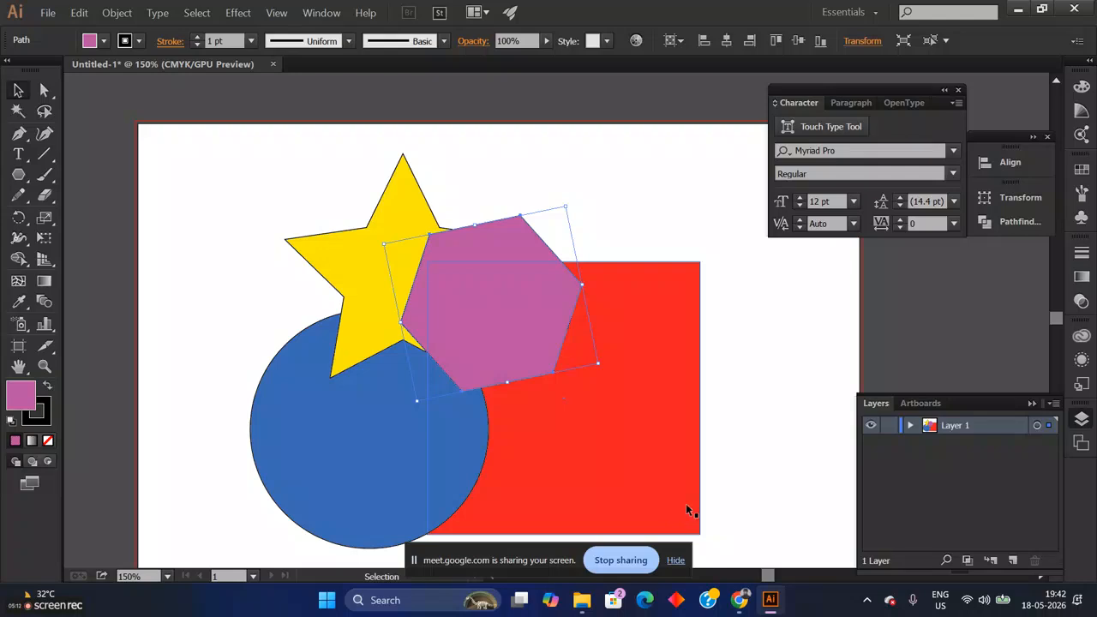
{"action": "left_click", "coordinate": [738, 401]}
{"action": "left_click_drag", "start_coordinate": [228, 154], "coordinate": [788, 546]}
{"action": "key", "text": "Delete"}
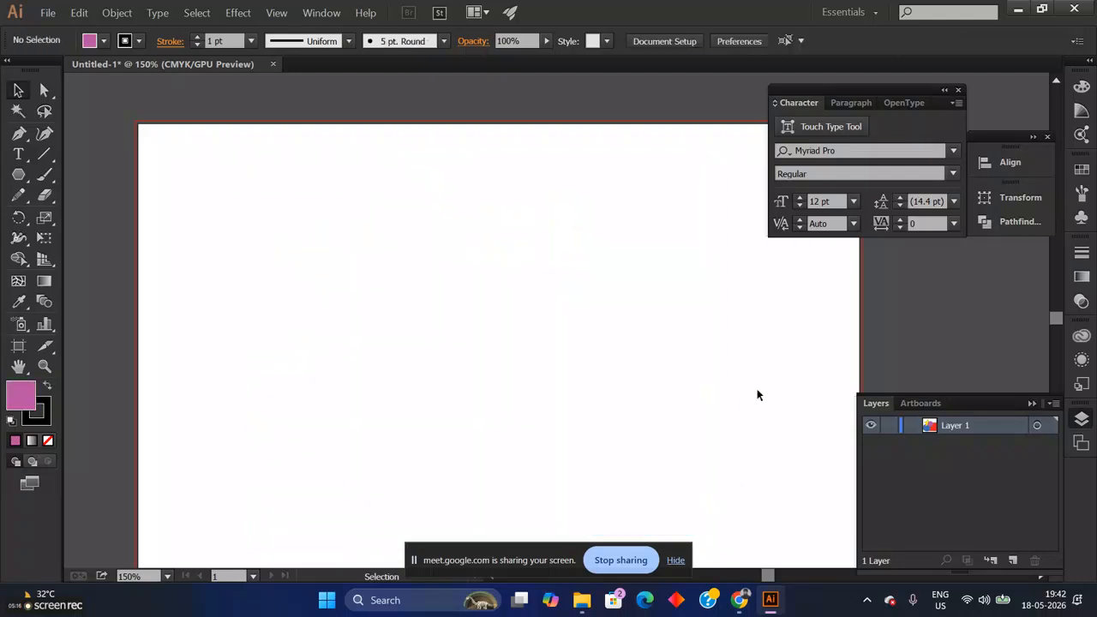
Step: Cancel saving the emptied Untitled-1 document and close it without keeping its changes
{"action": "key", "text": "ctrl+s"}
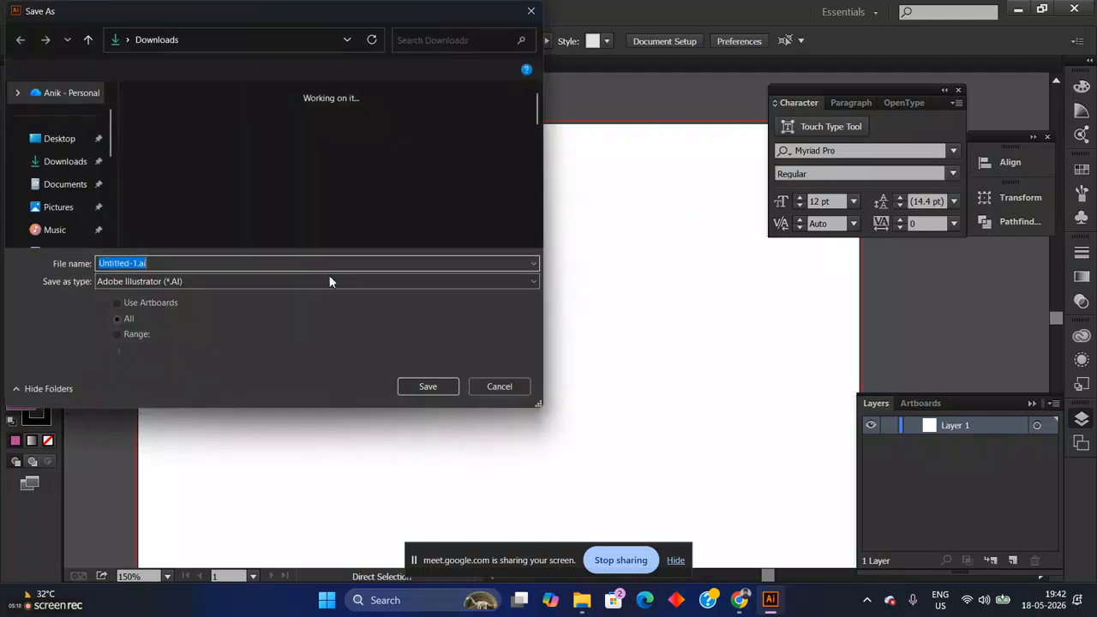
{"action": "left_click", "coordinate": [499, 387]}
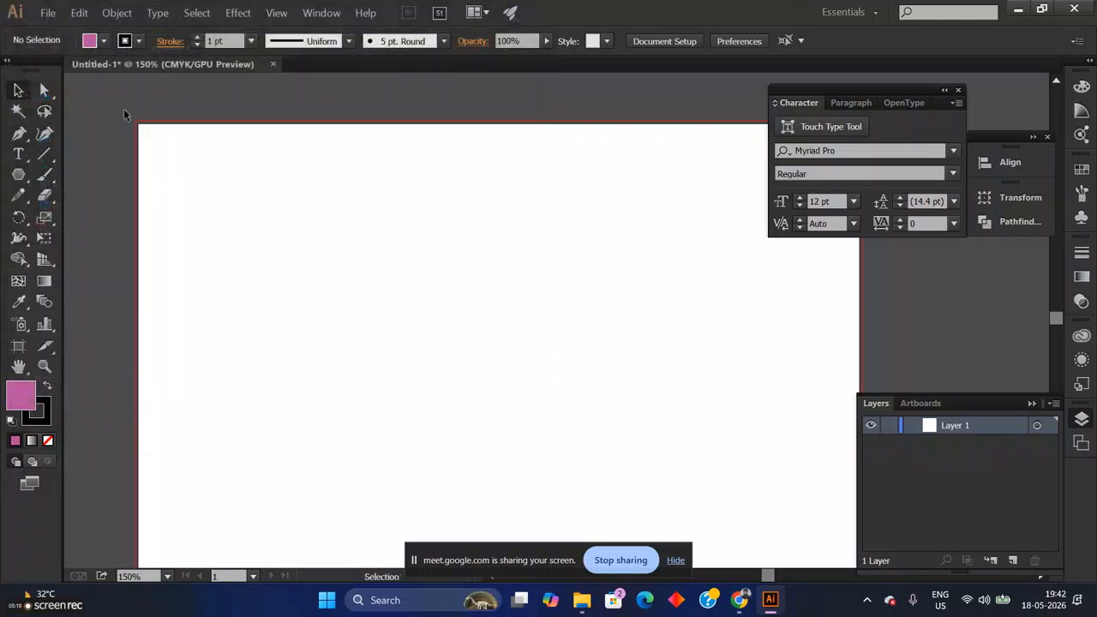
{"action": "left_click", "coordinate": [274, 64]}
{"action": "left_click", "coordinate": [613, 327]}
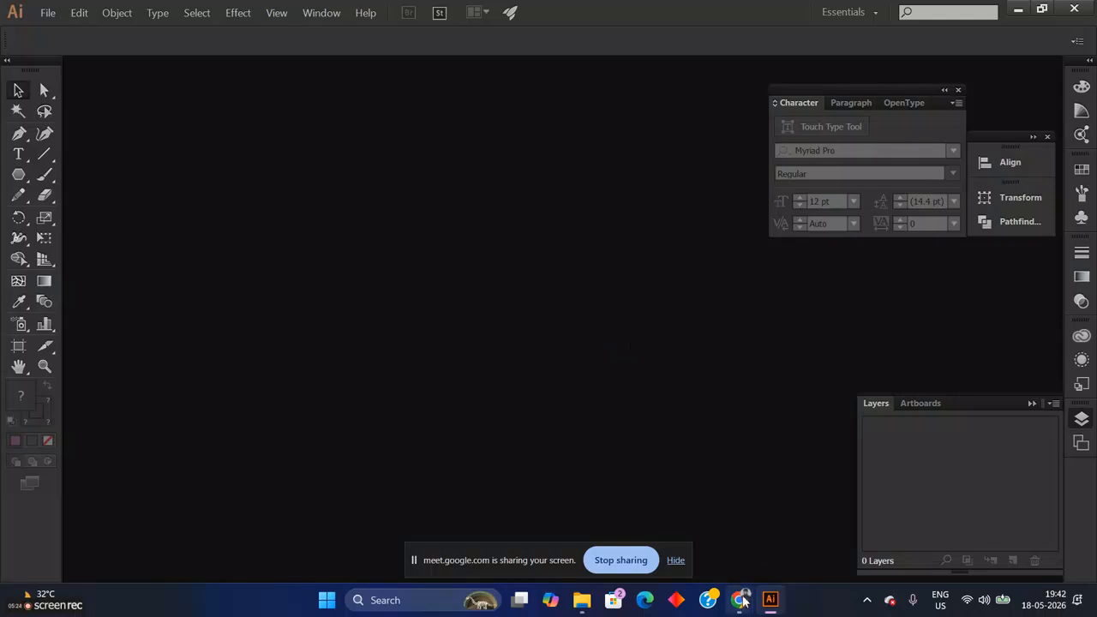
Step: Switch to Google Meet and check the list of contributors in the meeting
{"action": "mouse_move", "coordinate": [739, 600]}
{"action": "left_click", "coordinate": [625, 541]}
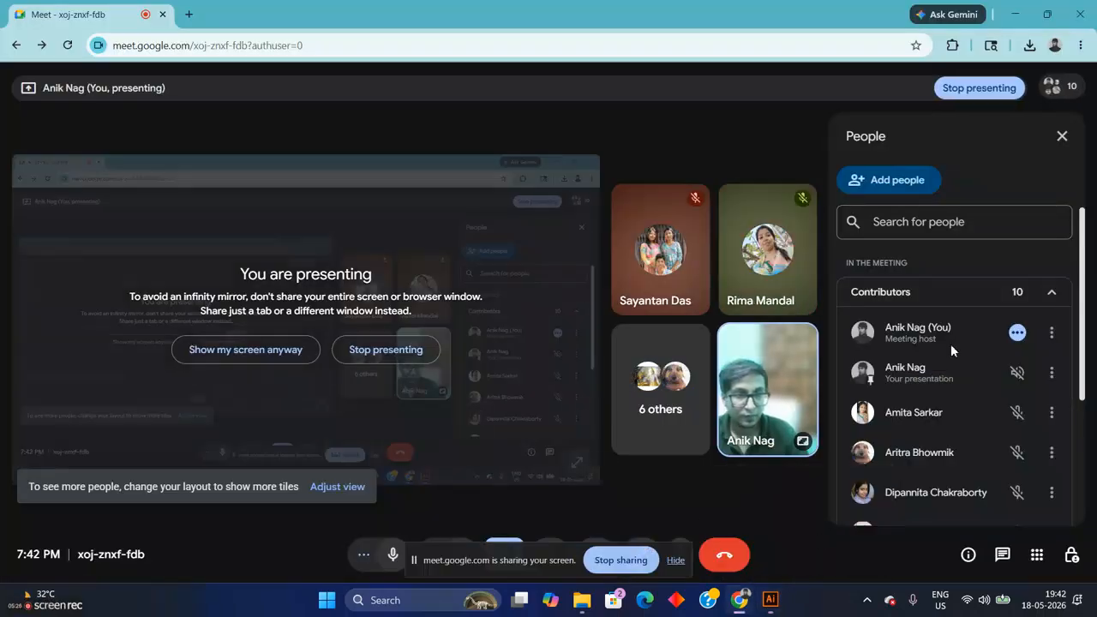
{"action": "scroll", "coordinate": [950, 345], "scroll_direction": "down", "scroll_amount": 5}
{"action": "scroll", "coordinate": [950, 349], "scroll_direction": "up", "scroll_amount": 5}
Step: Switch back to Illustrator and create a new A4 landscape document in CMYK with a 3 pt bleed on all sides
{"action": "key", "text": "alt+Tab"}
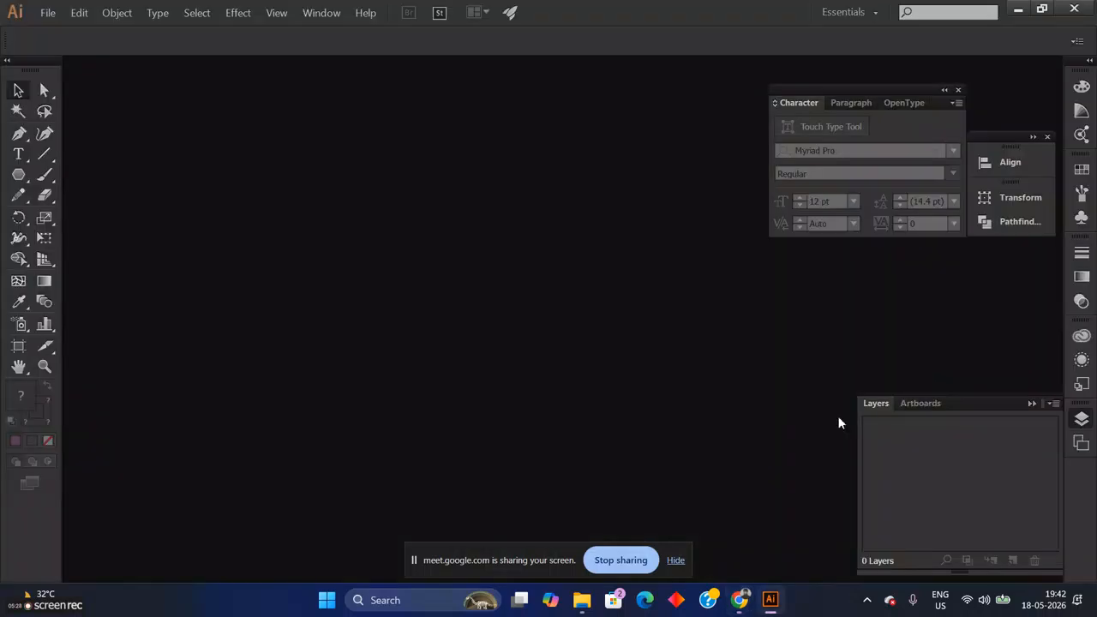
{"action": "left_click", "coordinate": [43, 14]}
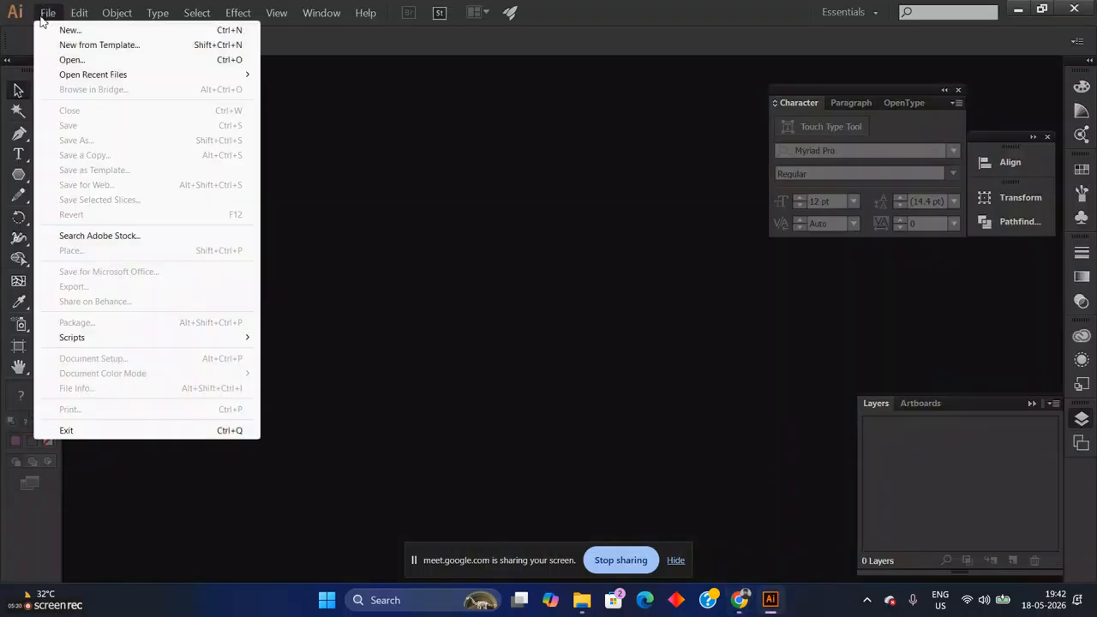
{"action": "left_click", "coordinate": [86, 30]}
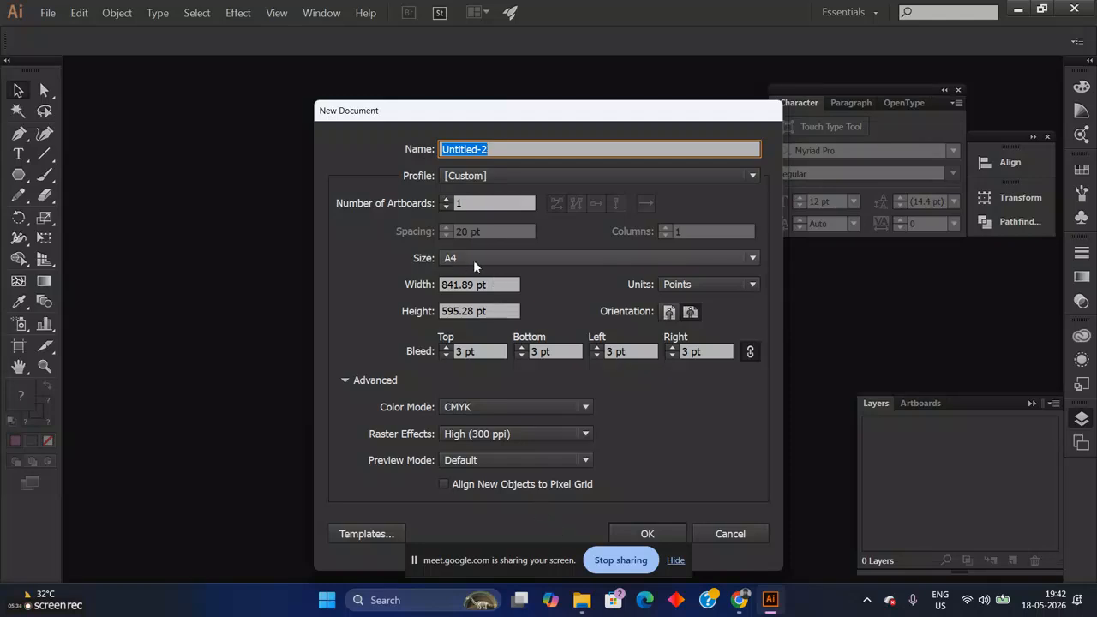
{"action": "left_click", "coordinate": [691, 314]}
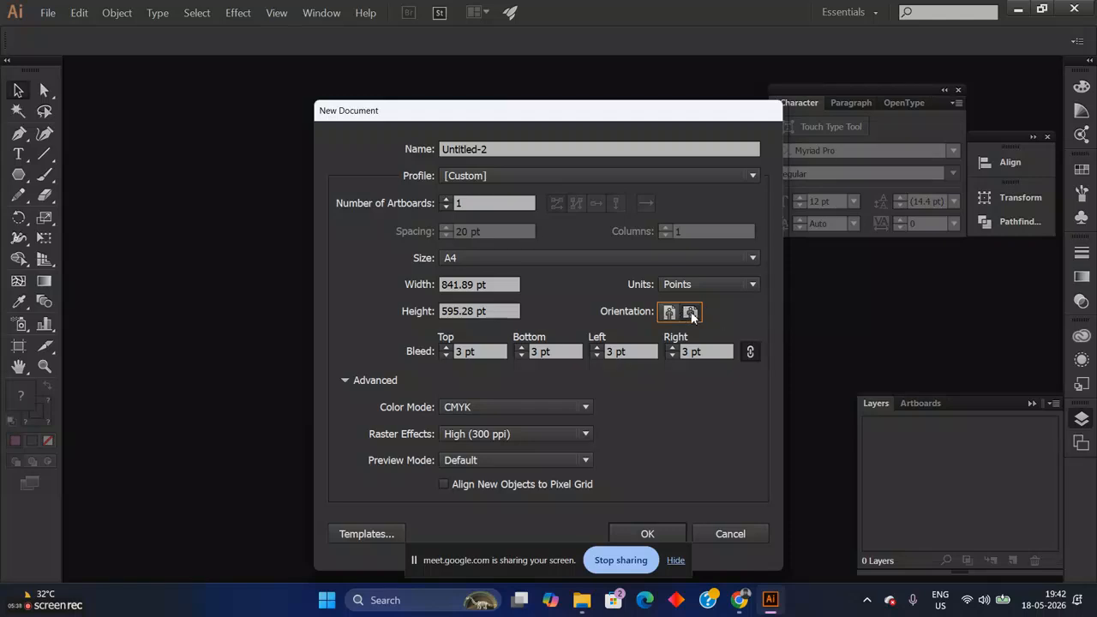
{"action": "left_click", "coordinate": [488, 351]}
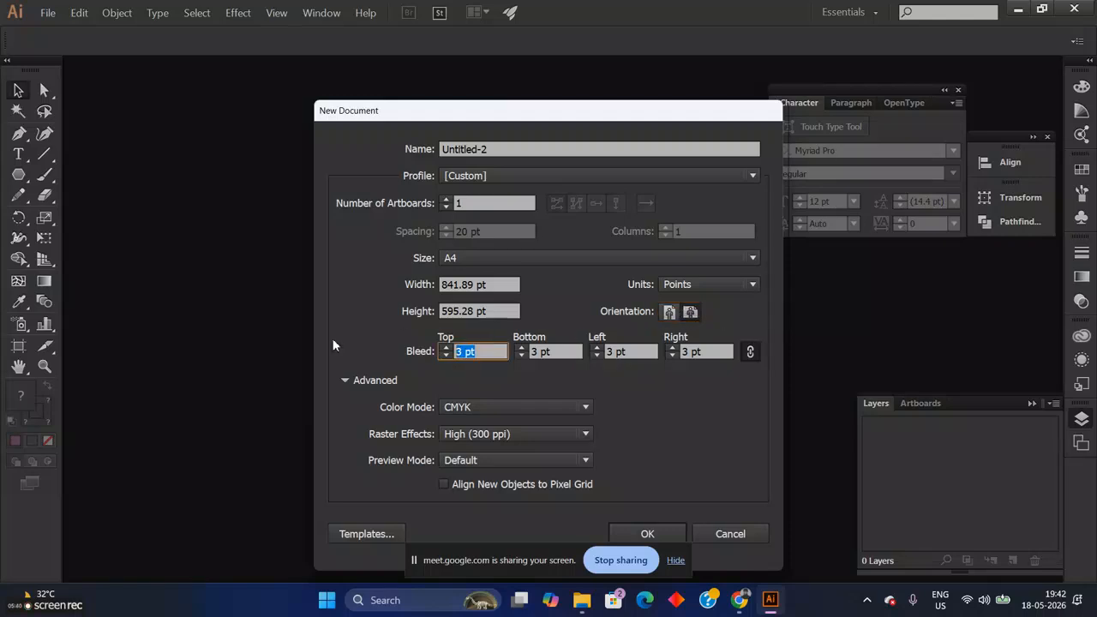
{"action": "key", "text": "Tab"}
{"action": "key", "text": "Tab"}
{"action": "key", "text": "Tab"}
{"action": "left_click", "coordinate": [674, 532]}
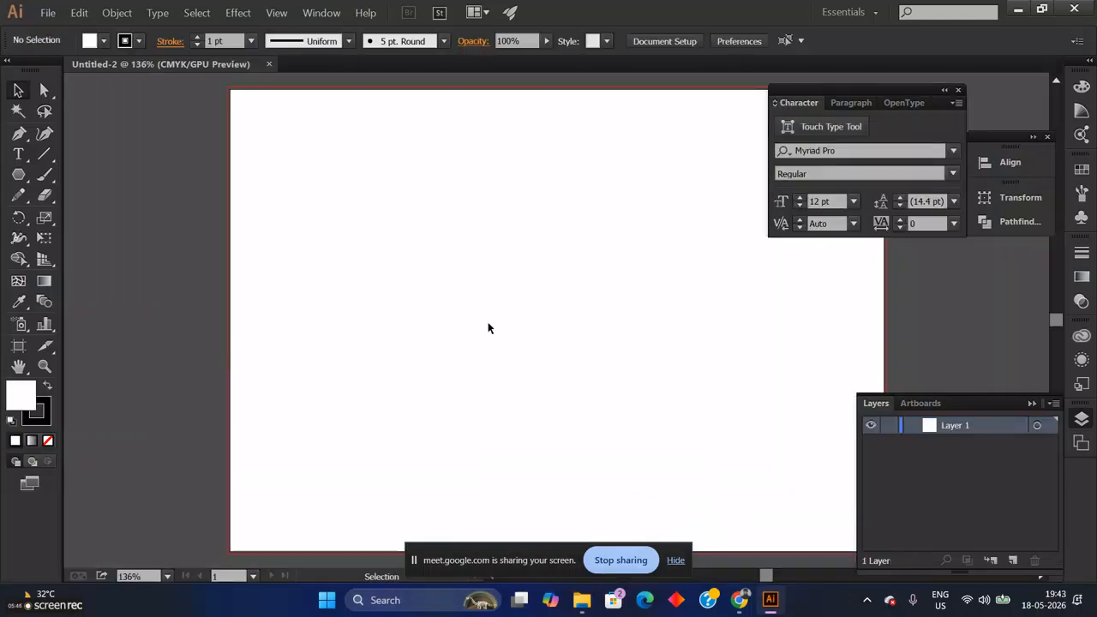
Step: Draw a large square with the Rectangle tool in the middle of the artboard
{"action": "key", "text": "ctrl+equal"}
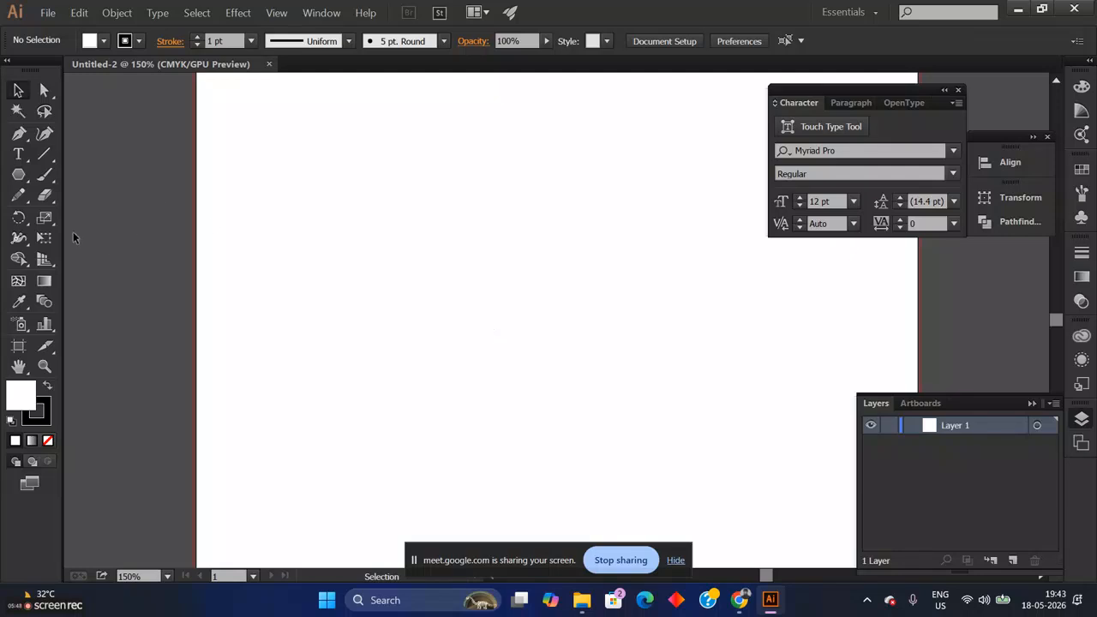
{"action": "left_click", "coordinate": [18, 176]}
{"action": "left_click_drag", "start_coordinate": [21, 183], "coordinate": [64, 183]}
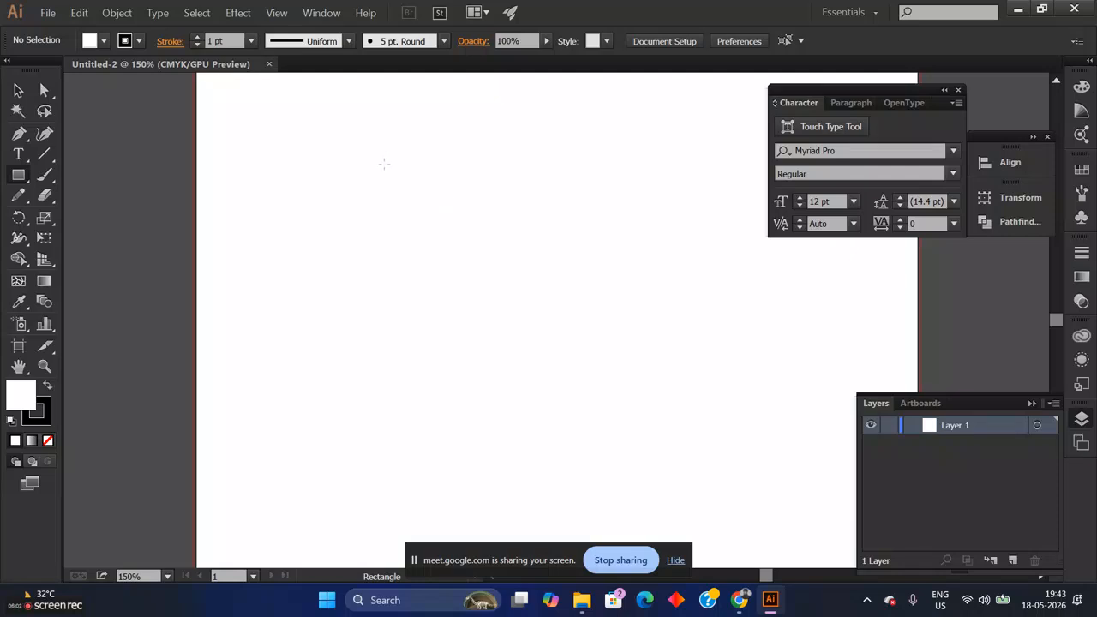
{"action": "left_click_drag", "start_coordinate": [423, 163], "coordinate": [736, 475]}
Step: Try to change the square's fill by setting only the hue to red, 360°
{"action": "double_click", "coordinate": [27, 398]}
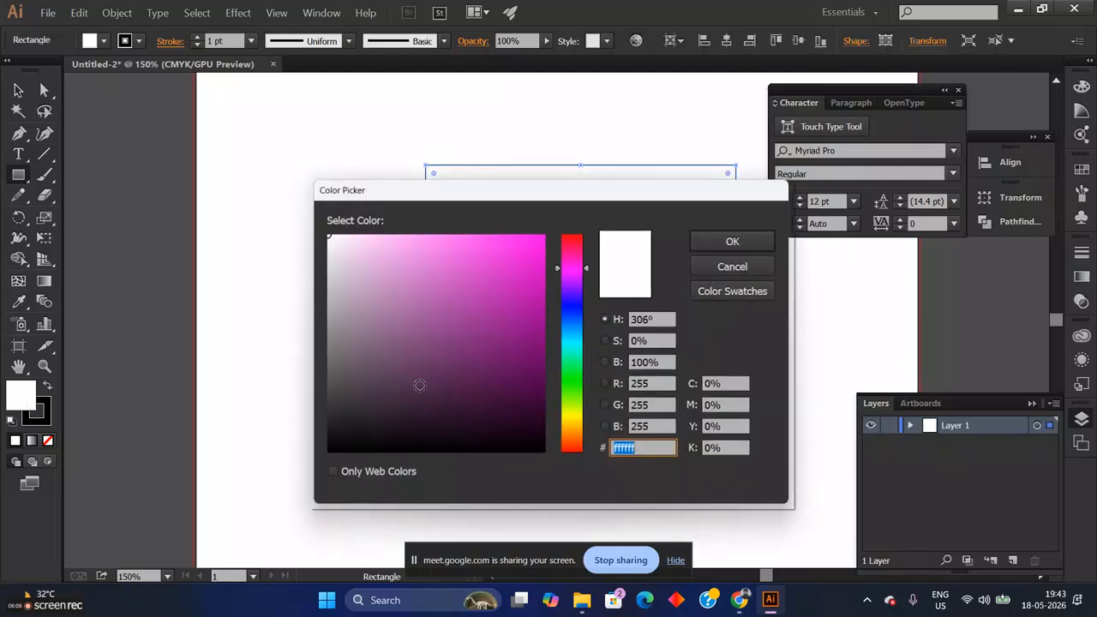
{"action": "left_click_drag", "start_coordinate": [589, 249], "coordinate": [586, 224]}
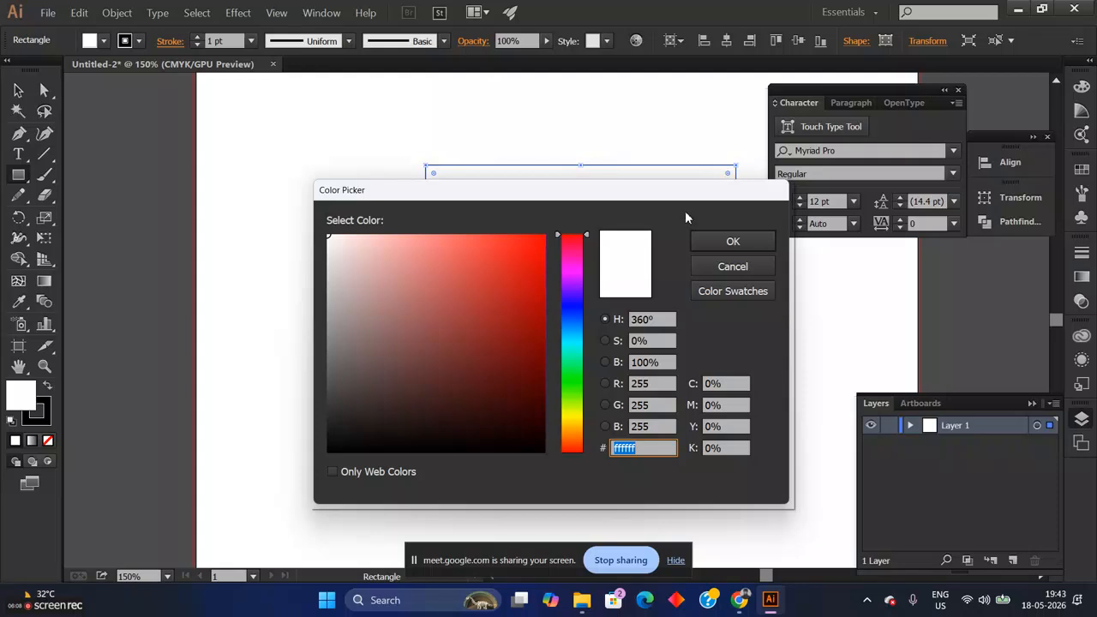
{"action": "left_click", "coordinate": [703, 242]}
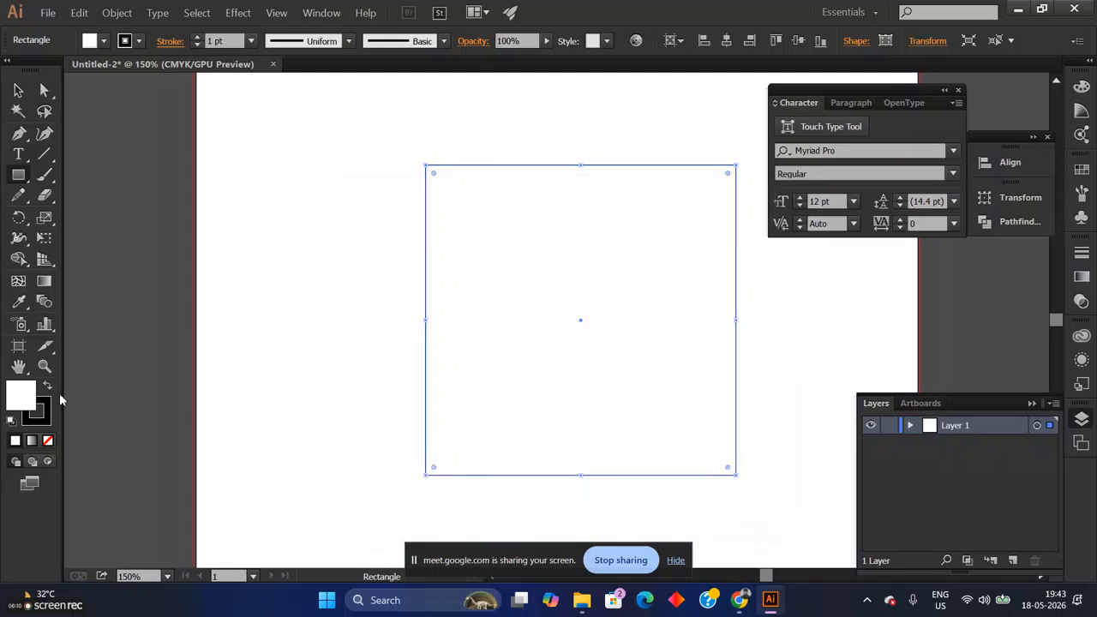
Step: Fill the square with bright red (#fc0000)
{"action": "double_click", "coordinate": [26, 403]}
{"action": "mouse_move", "coordinate": [516, 269]}
{"action": "left_mouse_down"}
{"action": "mouse_move", "coordinate": [542, 237]}
{"action": "mouse_move", "coordinate": [585, 230]}
{"action": "left_mouse_up"}
{"action": "left_click", "coordinate": [711, 241]}
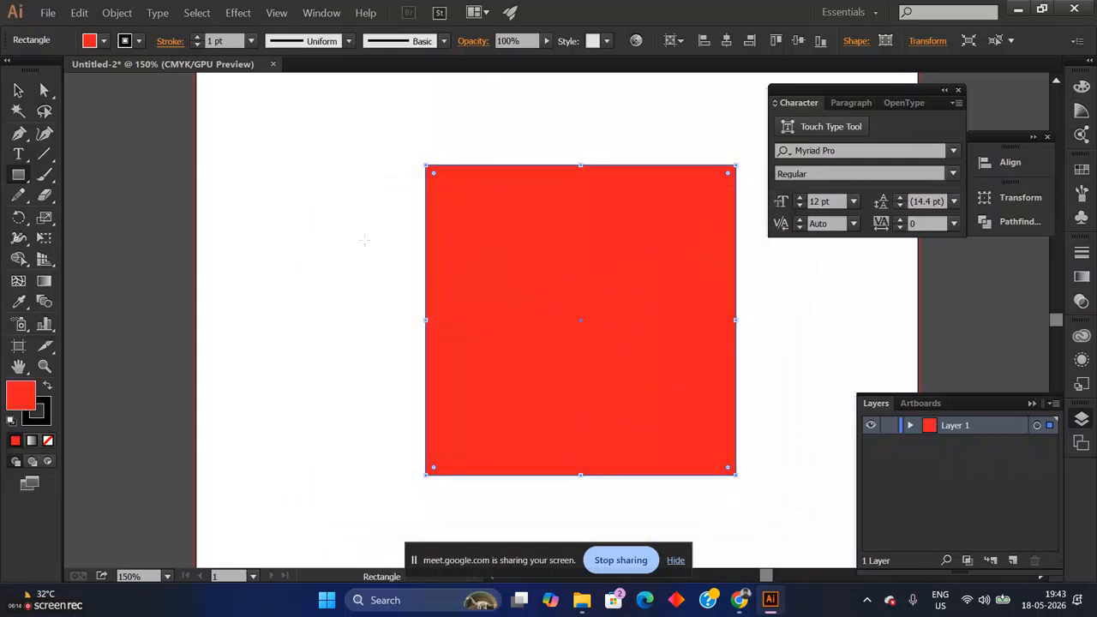
{"action": "left_click", "coordinate": [44, 91]}
{"action": "left_click", "coordinate": [18, 90]}
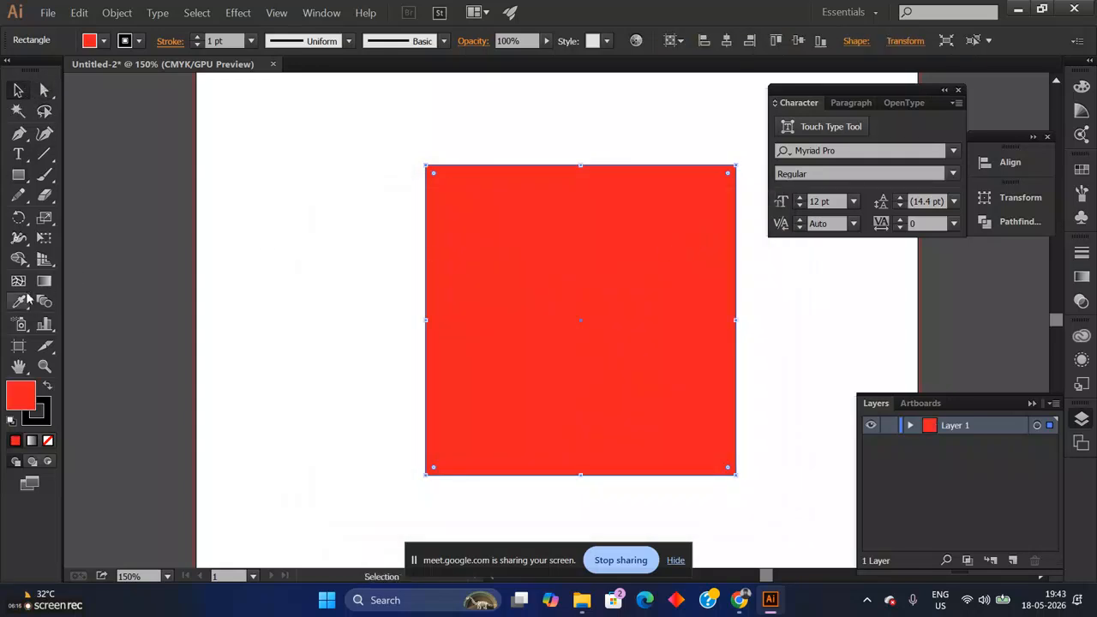
Step: Draw a circle with the Ellipse tool, centred on the square's left edge and overlapping it
{"action": "left_click", "coordinate": [18, 174]}
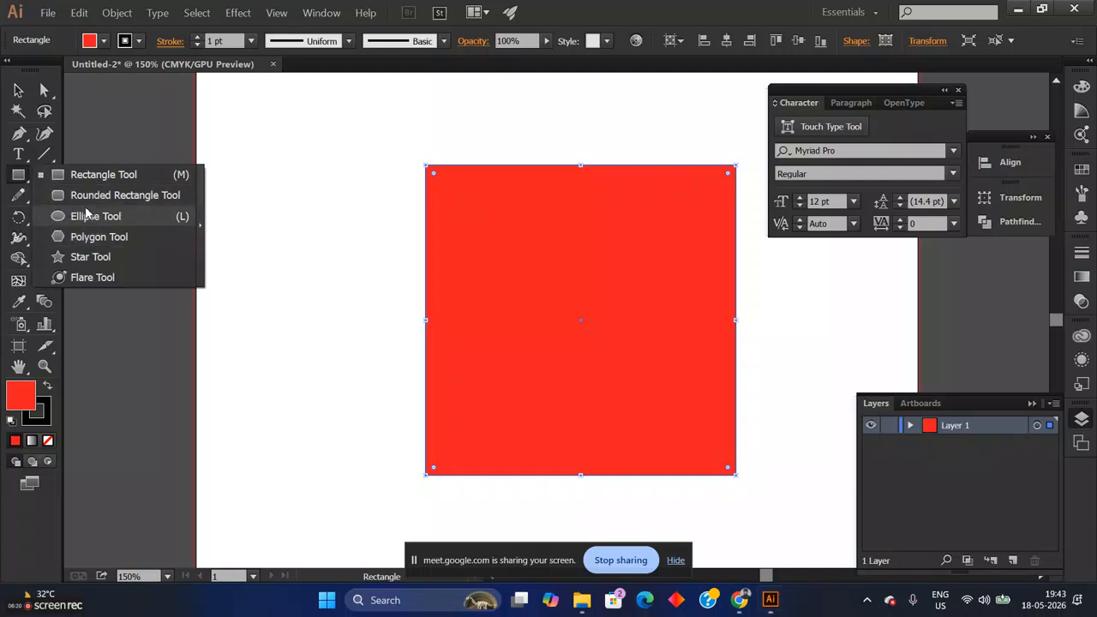
{"action": "left_click", "coordinate": [86, 216]}
{"action": "left_click_drag", "start_coordinate": [311, 202], "coordinate": [540, 297]}
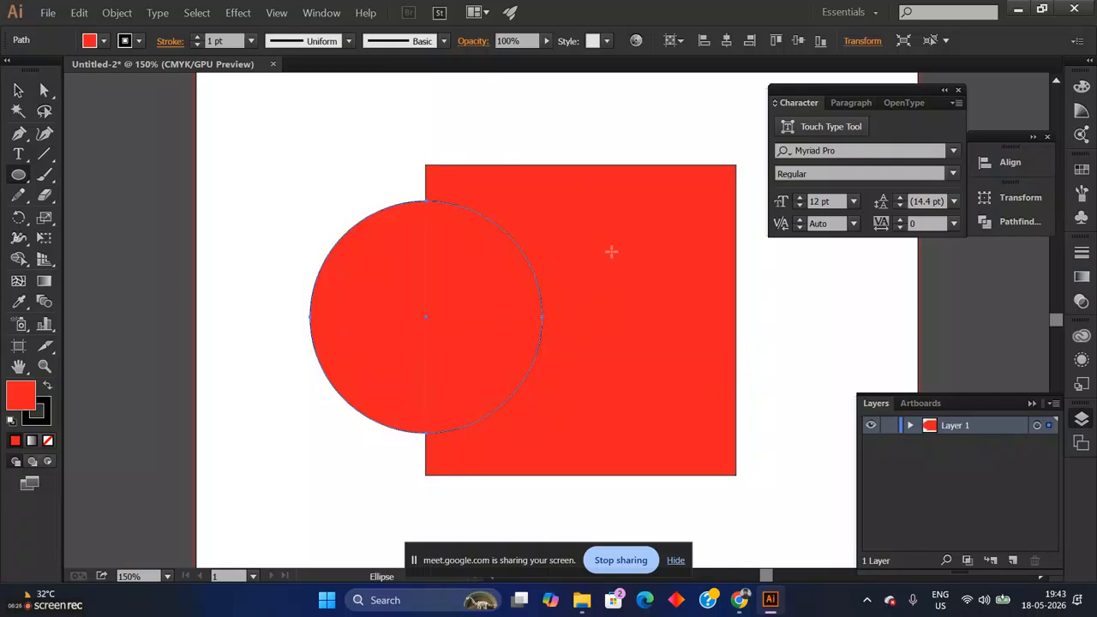
{"action": "left_click", "coordinate": [17, 86]}
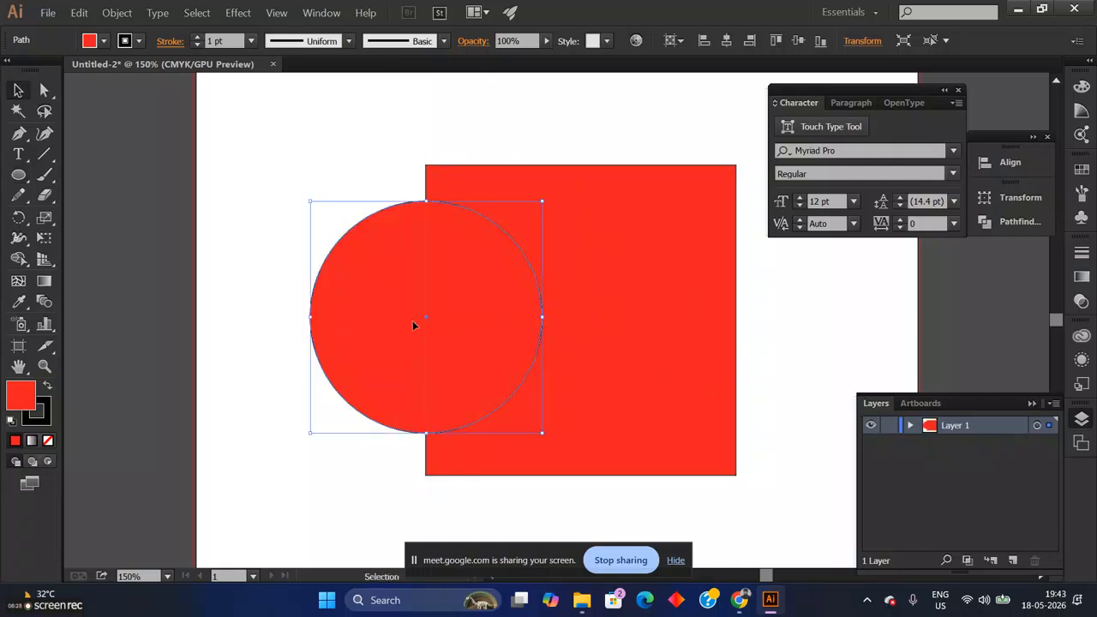
Step: Fill the circle with blue (#3a52a4)
{"action": "double_click", "coordinate": [21, 395]}
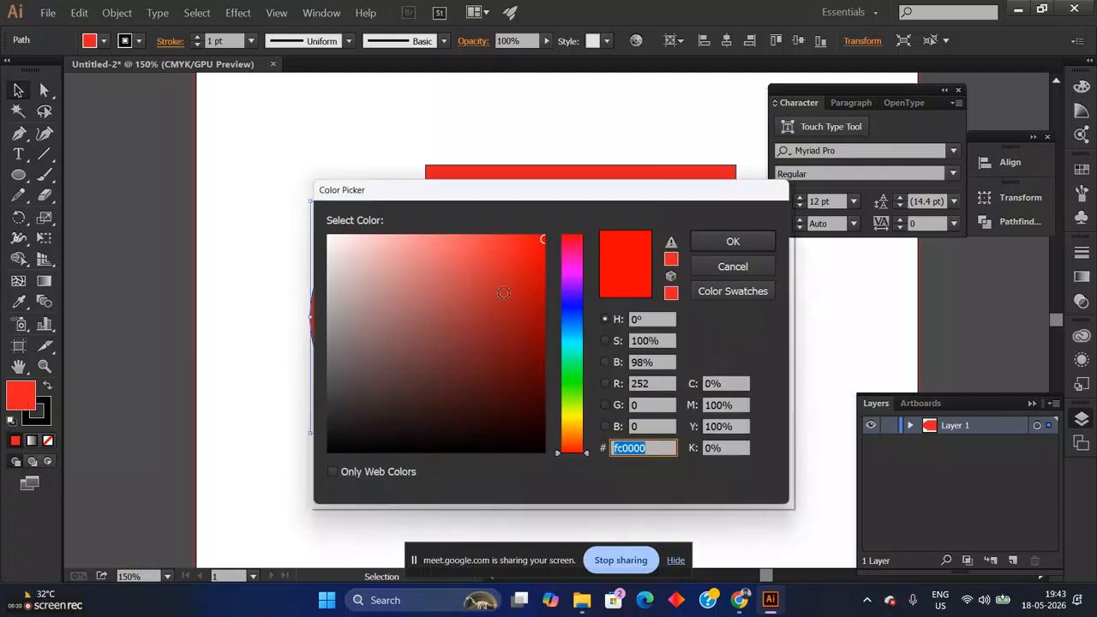
{"action": "key", "text": "ctrl+v"}
{"action": "left_click", "coordinate": [714, 241]}
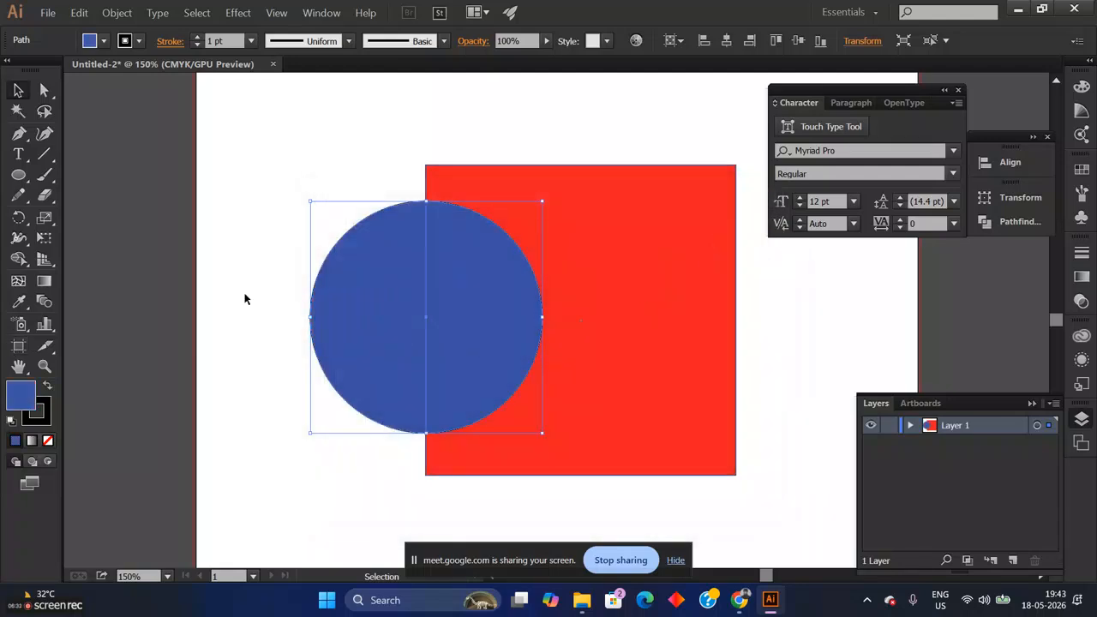
Step: Draw a five-pointed star with the Star tool across the circle's right side and the square
{"action": "left_click", "coordinate": [18, 177]}
{"action": "left_click_drag", "start_coordinate": [18, 180], "coordinate": [77, 256]}
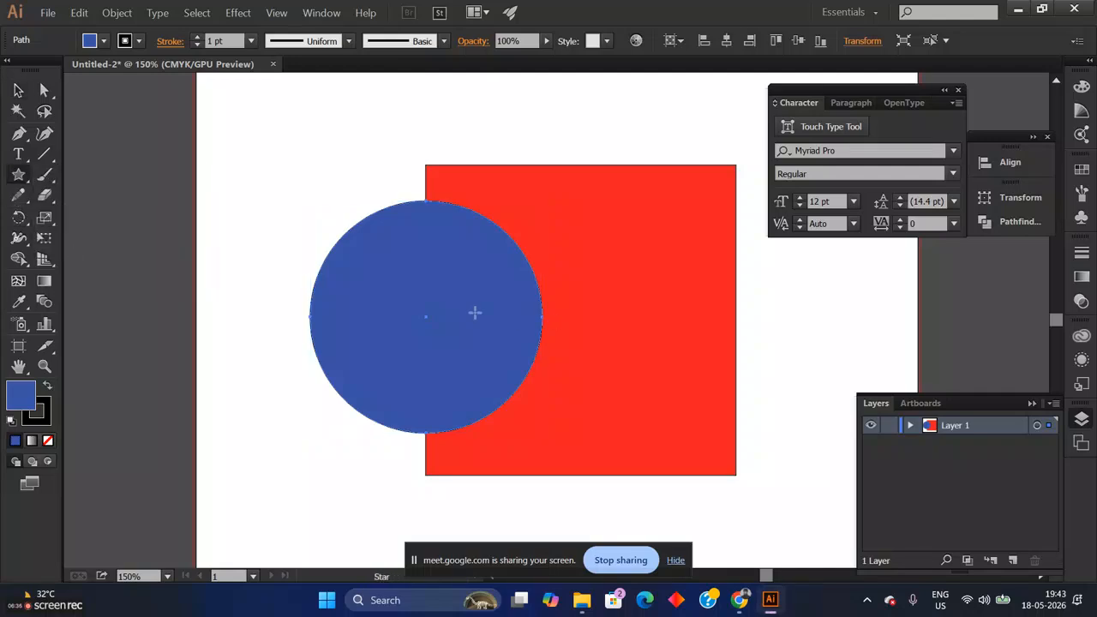
{"action": "mouse_move", "coordinate": [498, 300]}
{"action": "left_mouse_down"}
{"action": "mouse_move", "coordinate": [634, 398]}
{"action": "mouse_move", "coordinate": [587, 345]}
{"action": "left_mouse_up"}
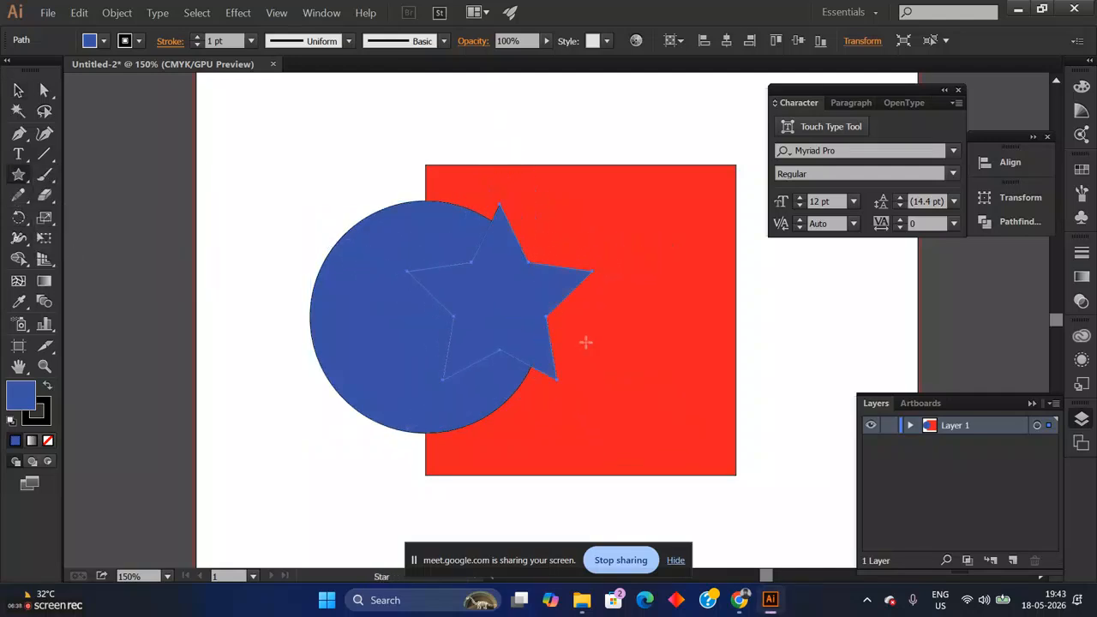
{"action": "left_click", "coordinate": [18, 90]}
Step: Move the star down and right so it overlaps the circle's lower-right edge and the lower part of the square
{"action": "left_click_drag", "start_coordinate": [522, 282], "coordinate": [562, 353]}
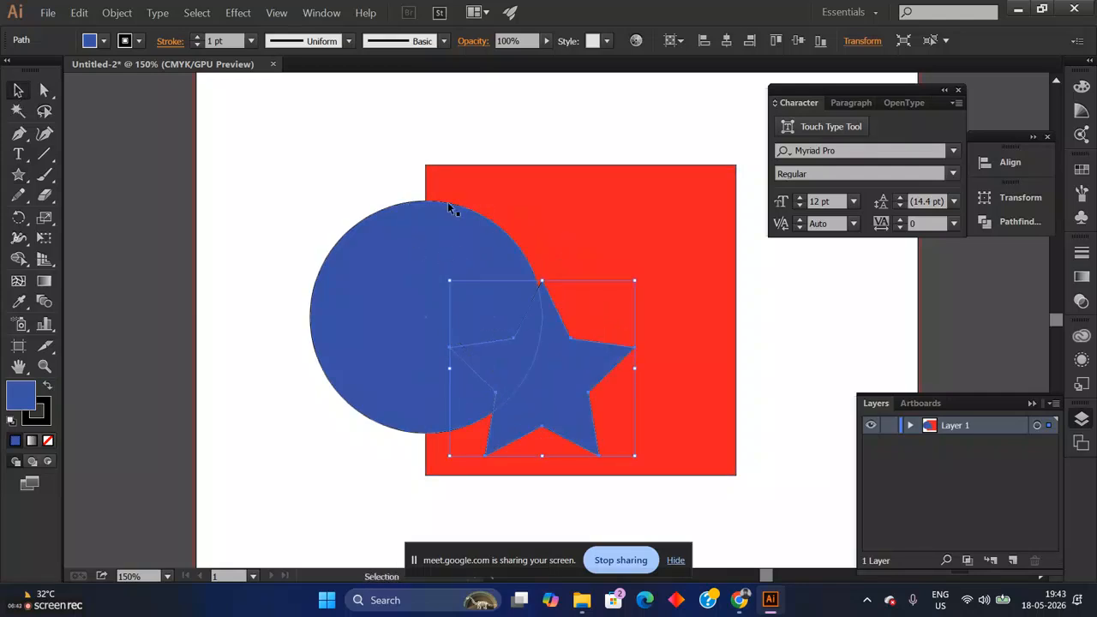
{"action": "left_click", "coordinate": [489, 175]}
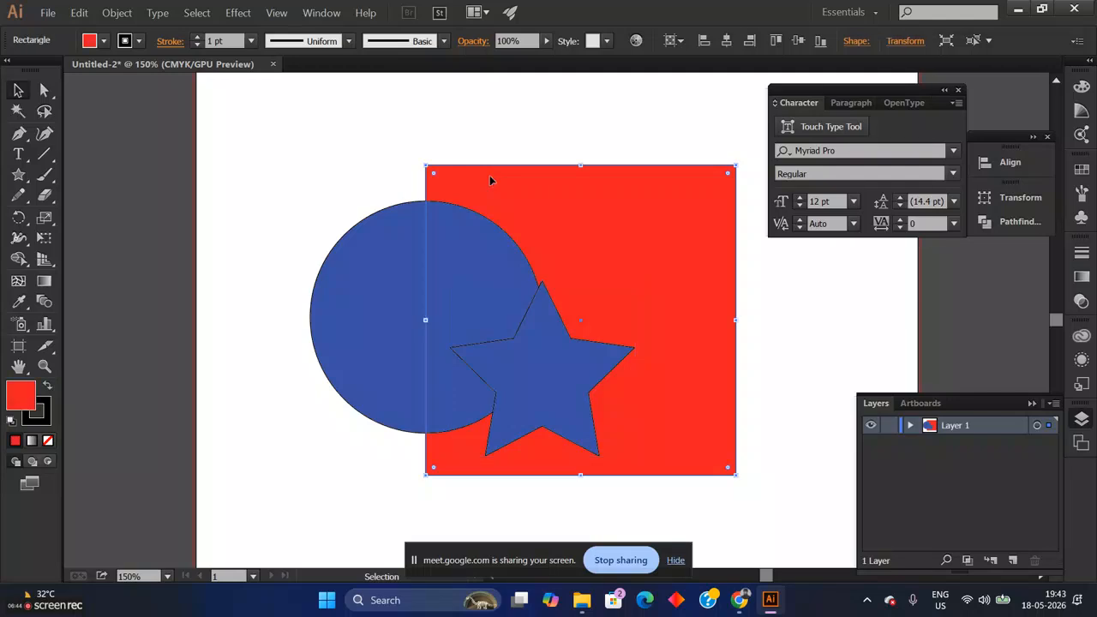
{"action": "left_click", "coordinate": [361, 289]}
{"action": "left_click_drag", "start_coordinate": [556, 398], "coordinate": [548, 387]}
Step: Fill the star with pure yellow (#ffff00)
{"action": "double_click", "coordinate": [19, 403]}
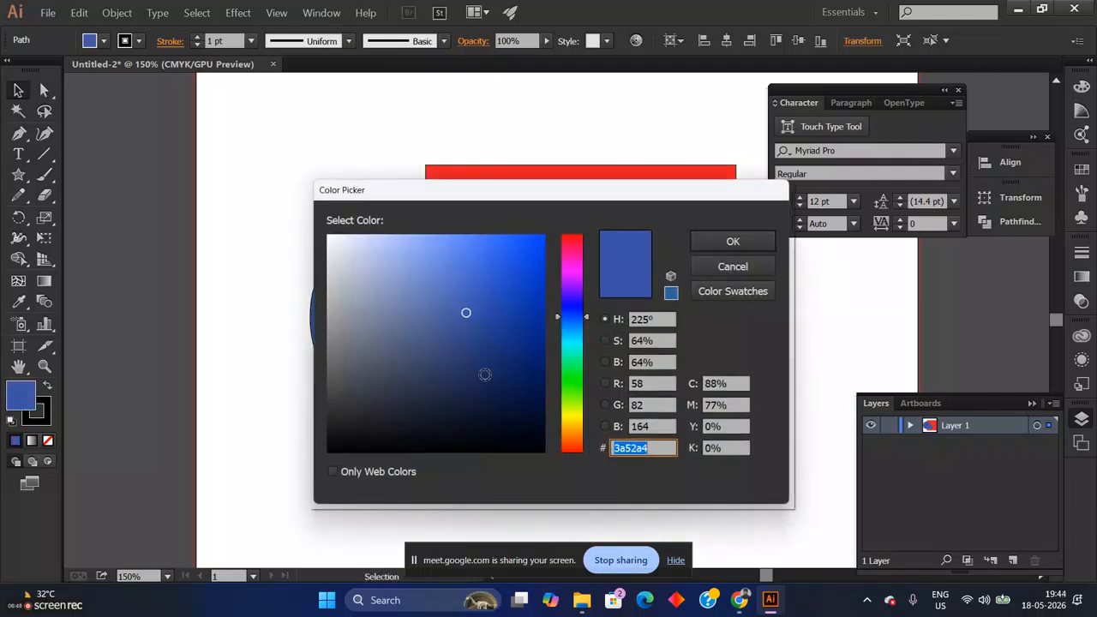
{"action": "left_click", "coordinate": [571, 415]}
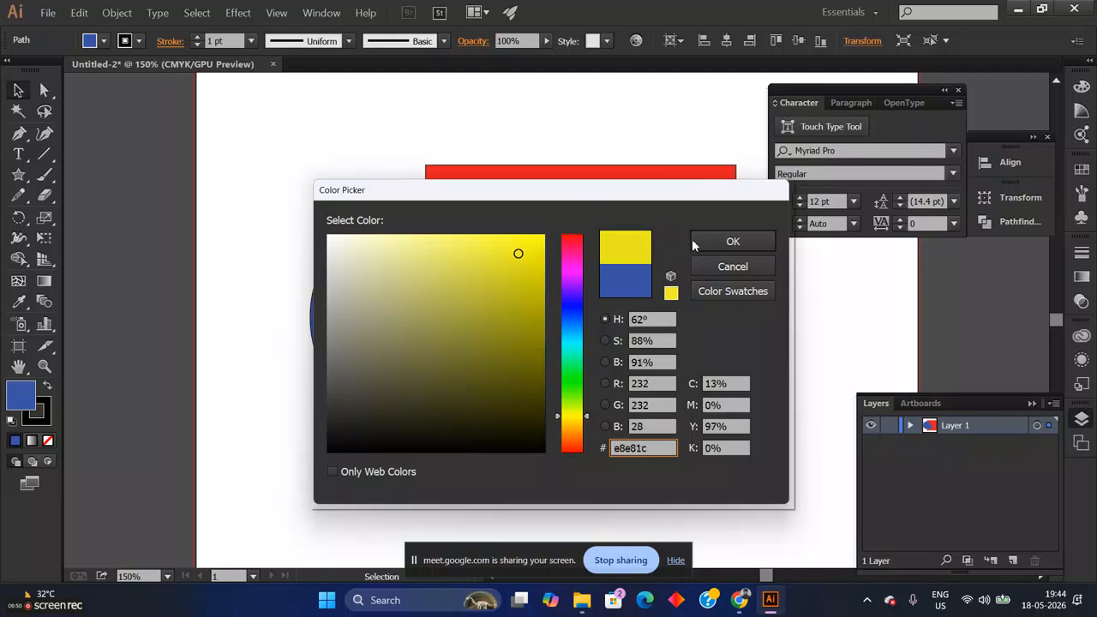
{"action": "left_click_drag", "start_coordinate": [502, 252], "coordinate": [540, 237]}
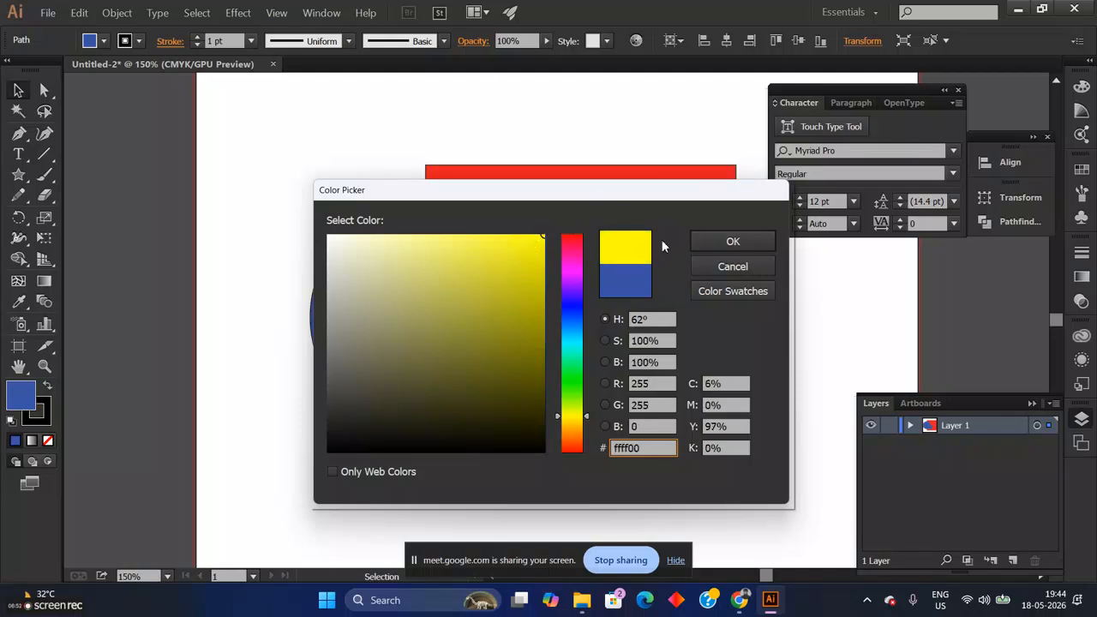
{"action": "left_click", "coordinate": [699, 242]}
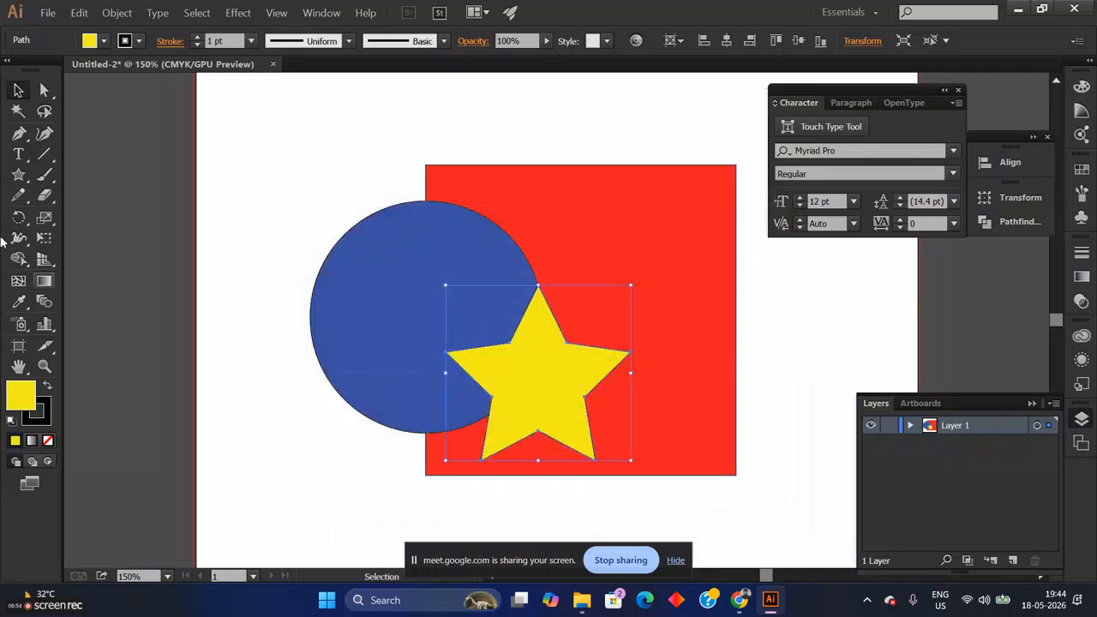
Step: Draw a hexagon with the Polygon tool and move it over the star's right arm inside the square
{"action": "left_click", "coordinate": [24, 175]}
{"action": "left_click_drag", "start_coordinate": [27, 178], "coordinate": [95, 239]}
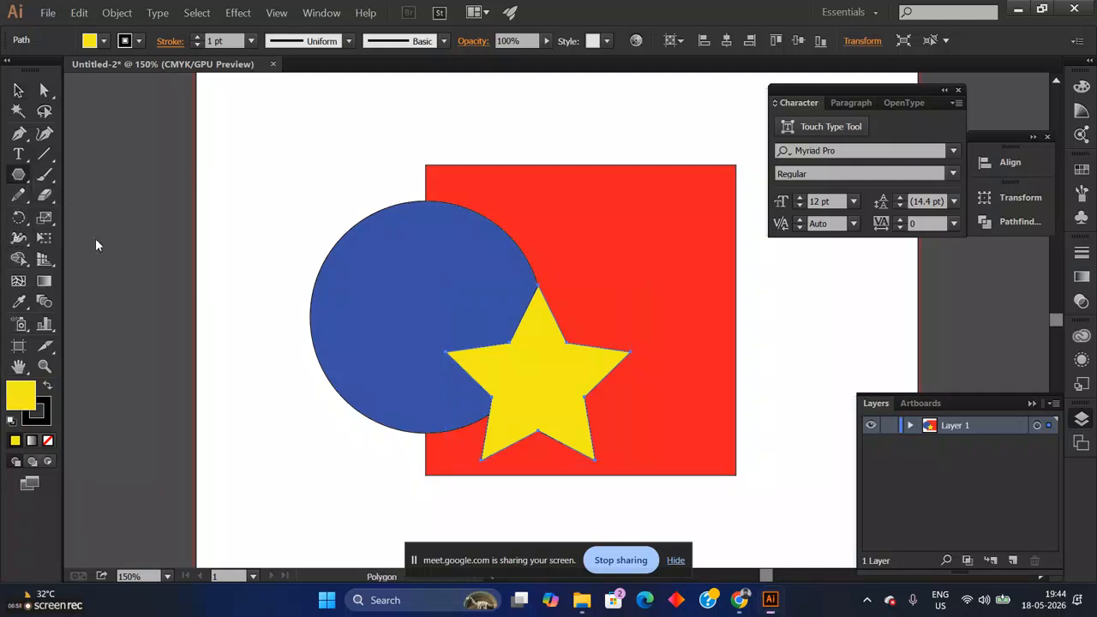
{"action": "left_click_drag", "start_coordinate": [561, 216], "coordinate": [613, 253]}
{"action": "left_click", "coordinate": [18, 90]}
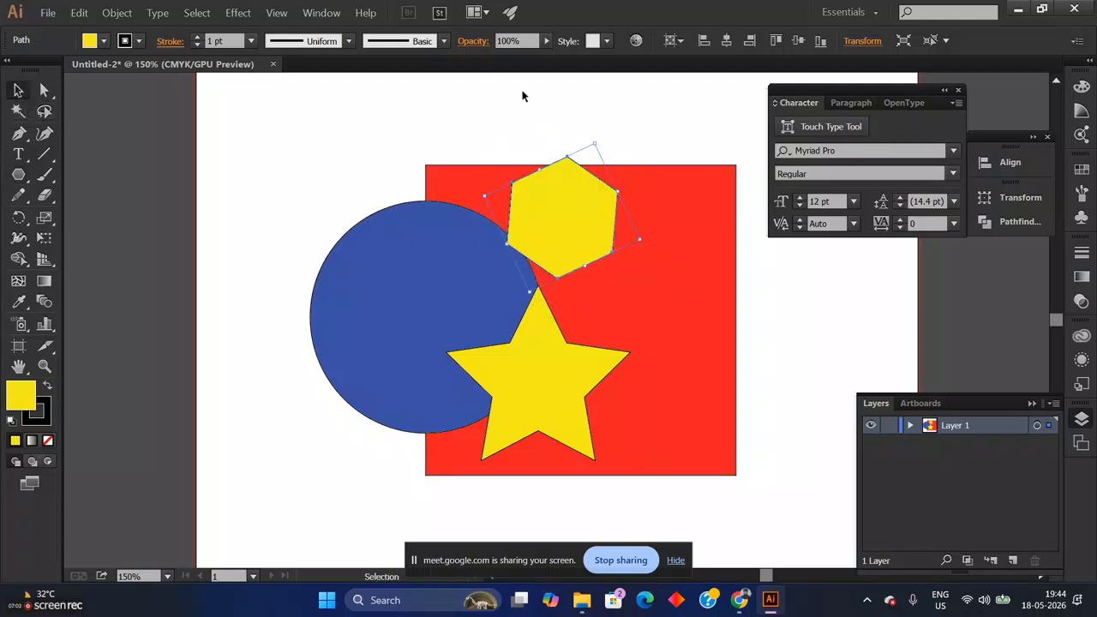
{"action": "left_click_drag", "start_coordinate": [587, 217], "coordinate": [645, 347]}
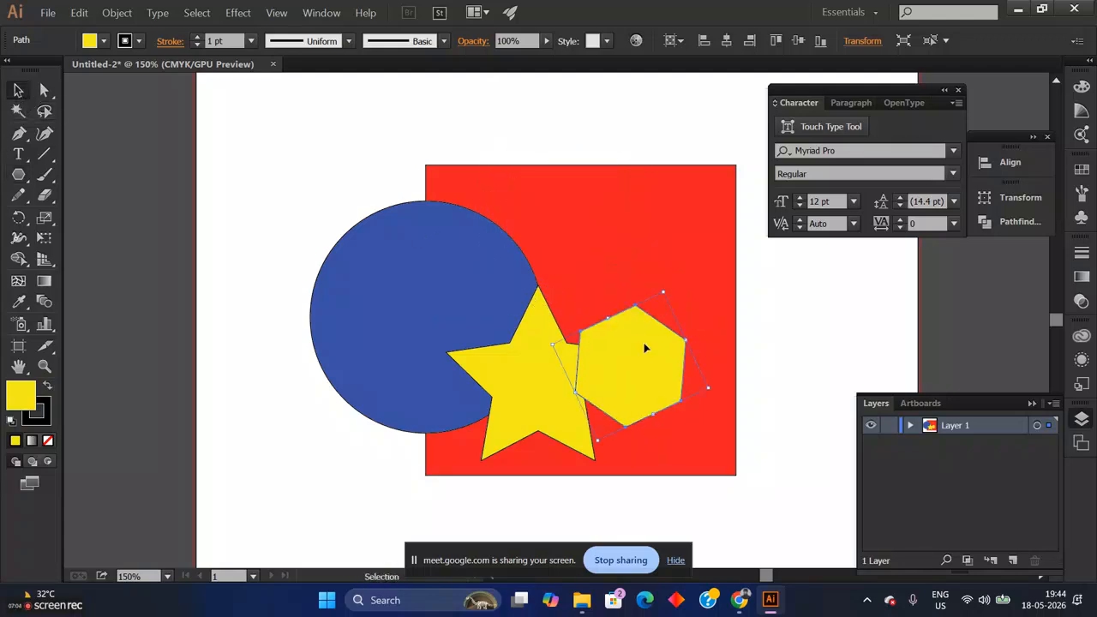
Step: Fill the hexagon with bright green (#00ff4e) and deselect it
{"action": "double_click", "coordinate": [19, 397]}
{"action": "left_click", "coordinate": [573, 335]}
{"action": "left_click", "coordinate": [575, 246]}
{"action": "left_click", "coordinate": [570, 369]}
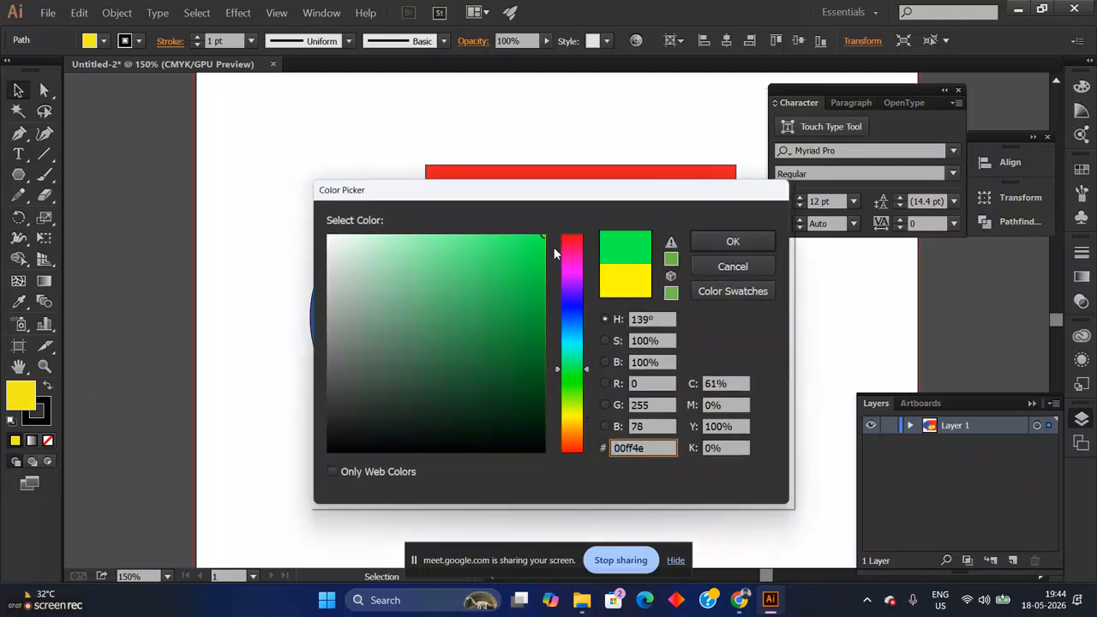
{"action": "left_click", "coordinate": [710, 240]}
{"action": "left_click", "coordinate": [776, 273]}
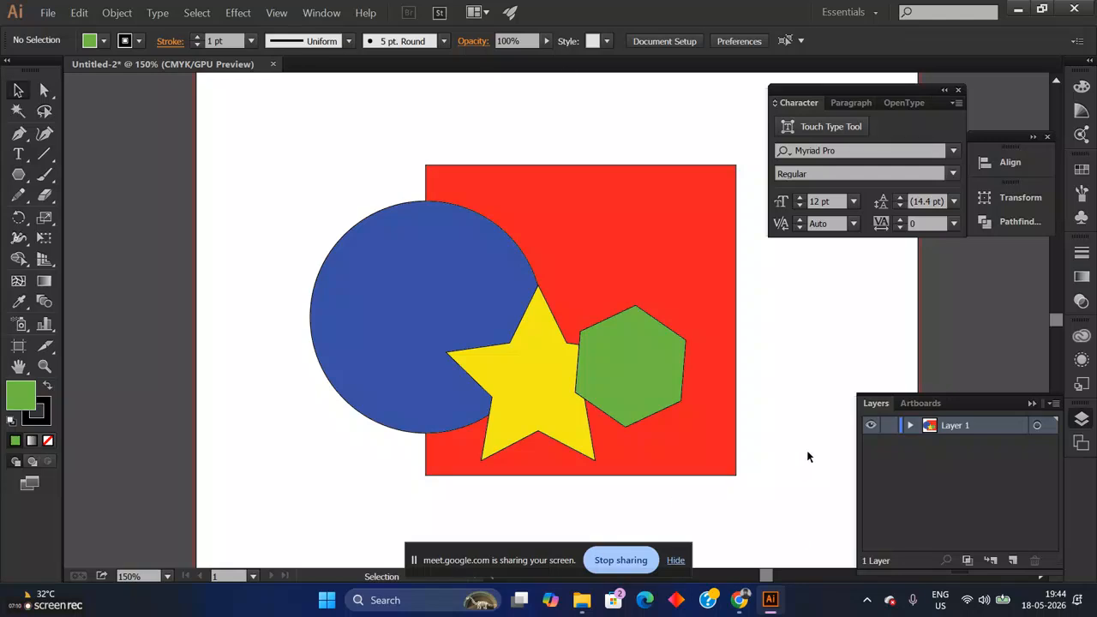
Step: Move the hexagon right and slightly up, clear of the star, so it straddles the square's right edge
{"action": "left_click", "coordinate": [634, 414]}
{"action": "left_click_drag", "start_coordinate": [696, 381], "coordinate": [724, 360]}
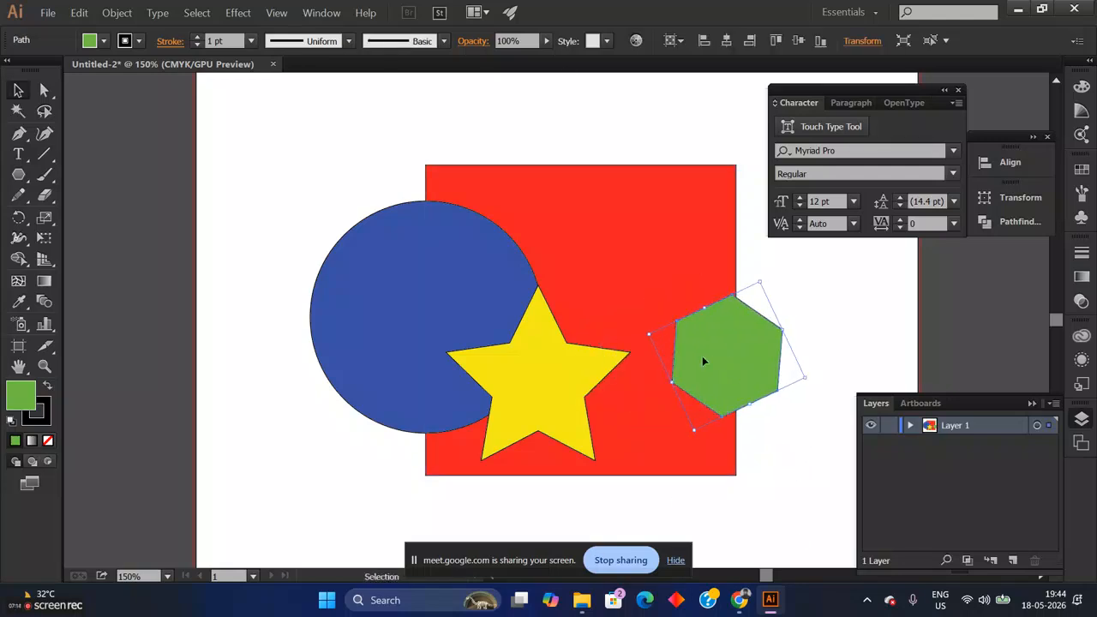
{"action": "left_click", "coordinate": [564, 390]}
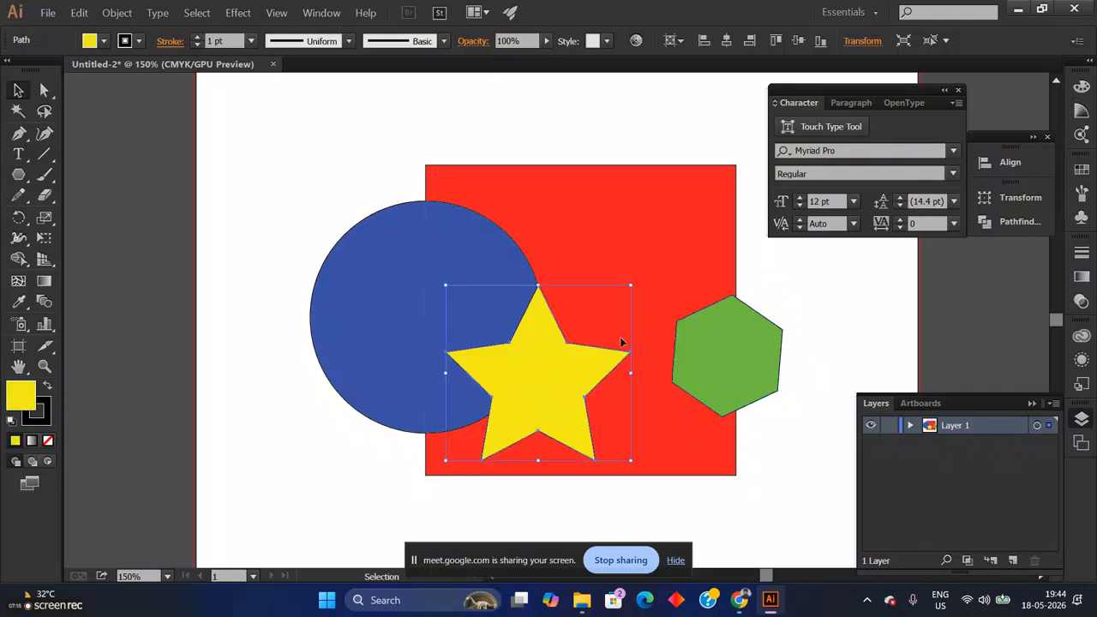
{"action": "left_click", "coordinate": [740, 341]}
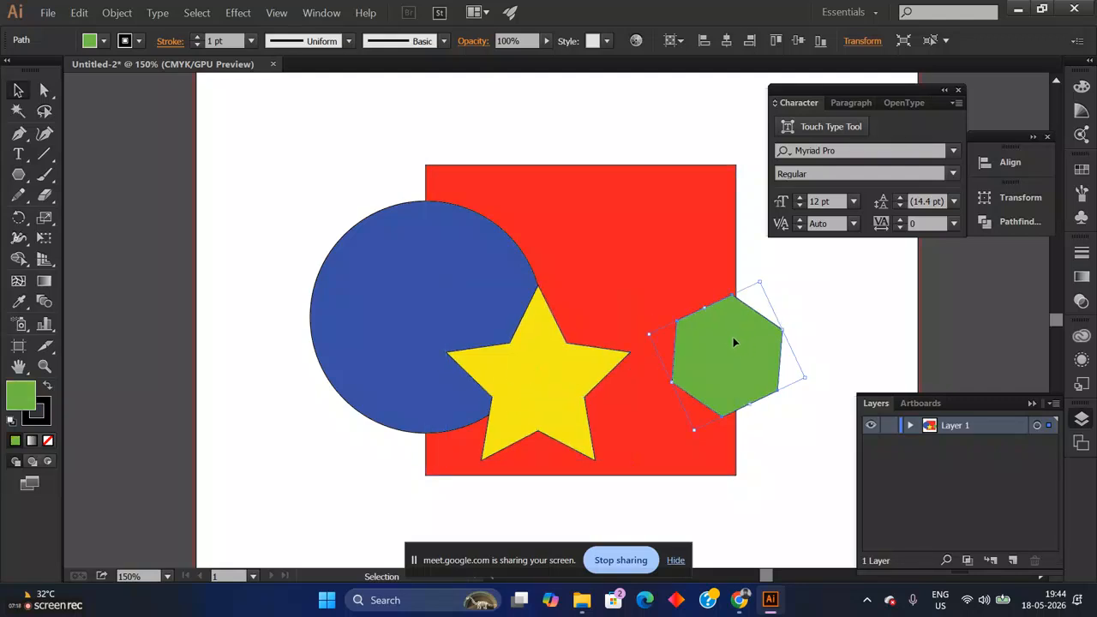
Step: Use Arrange to send the green hexagon to the back, behind the square
{"action": "right_click", "coordinate": [733, 338]}
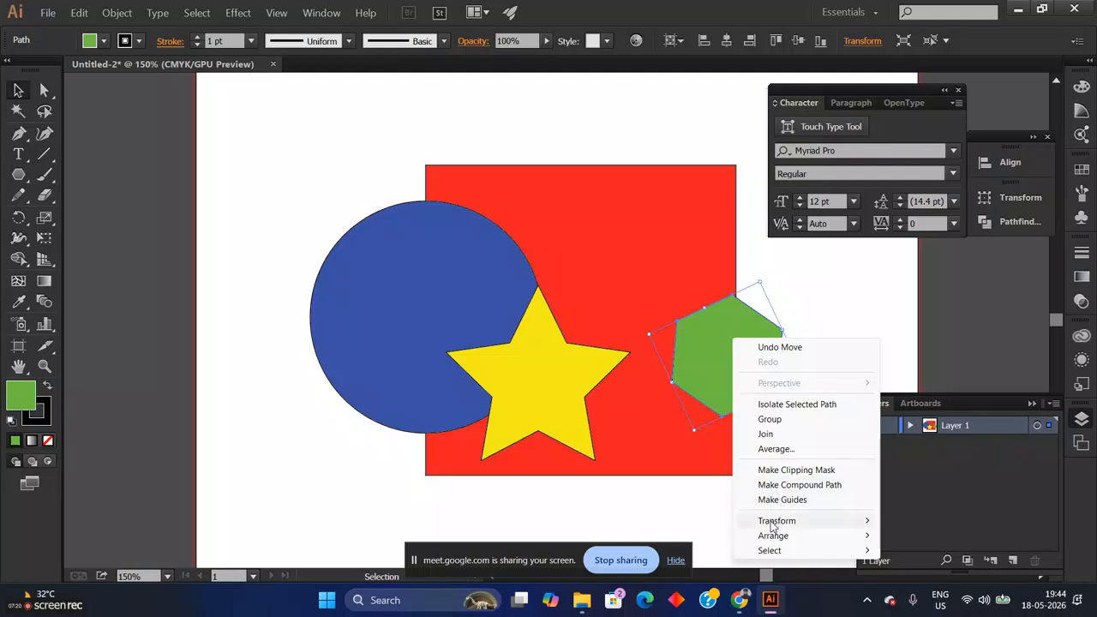
{"action": "mouse_move", "coordinate": [771, 537]}
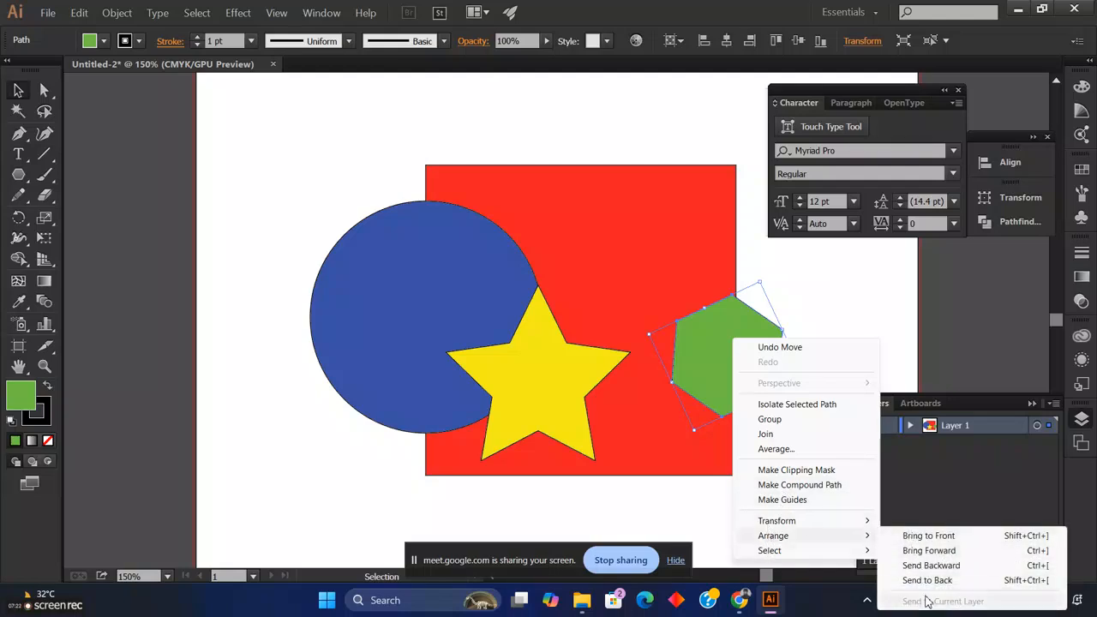
{"action": "left_click", "coordinate": [114, 13]}
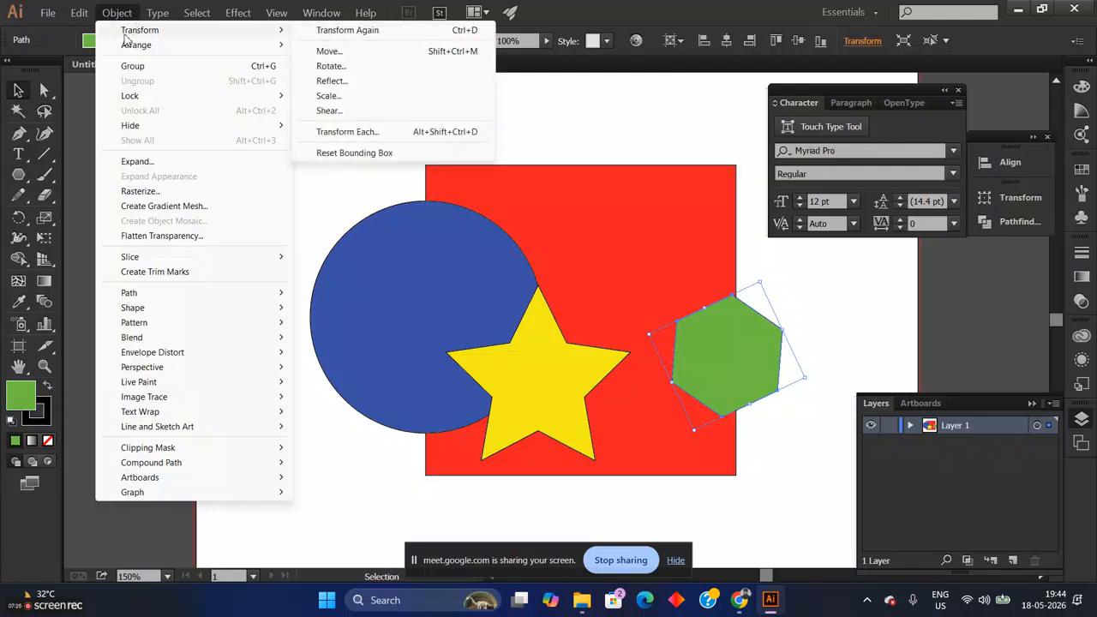
{"action": "mouse_move", "coordinate": [129, 49]}
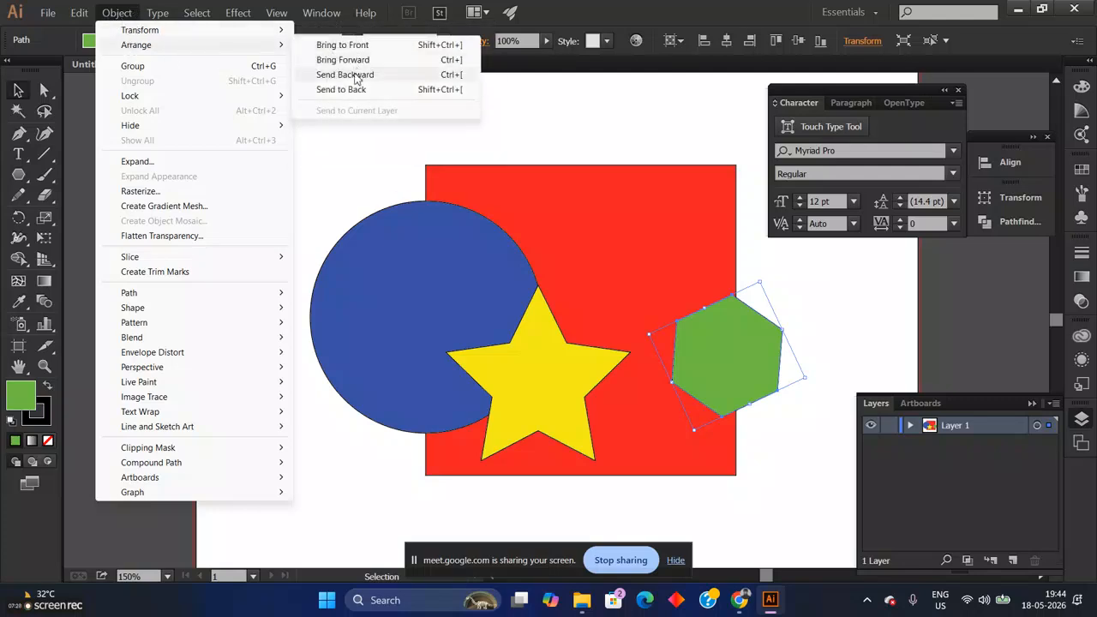
{"action": "left_click", "coordinate": [751, 367]}
{"action": "mouse_move", "coordinate": [717, 336]}
{"action": "left_mouse_down"}
{"action": "mouse_move", "coordinate": [654, 347]}
{"action": "mouse_move", "coordinate": [727, 346]}
{"action": "mouse_move", "coordinate": [713, 346]}
{"action": "left_mouse_up"}
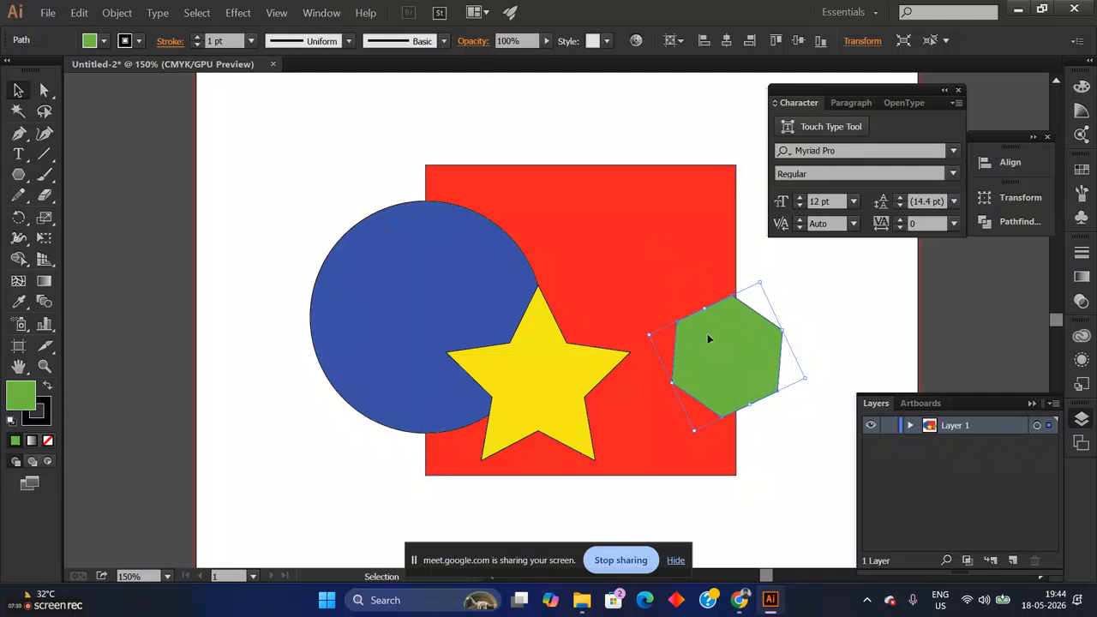
{"action": "right_click", "coordinate": [722, 333]}
{"action": "mouse_move", "coordinate": [767, 527]}
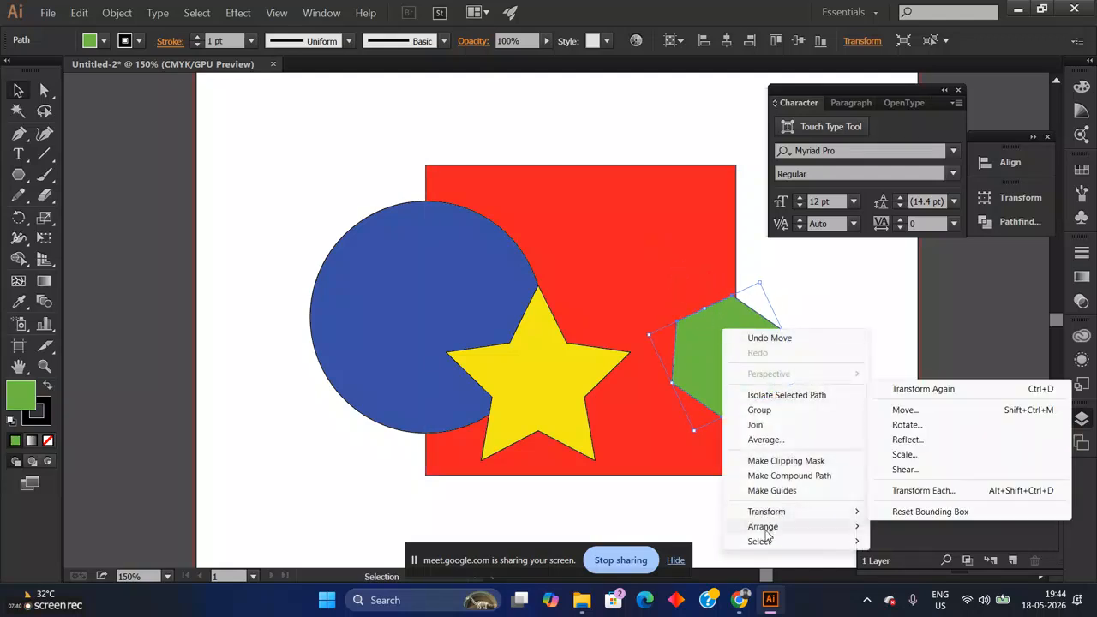
{"action": "left_click", "coordinate": [916, 571]}
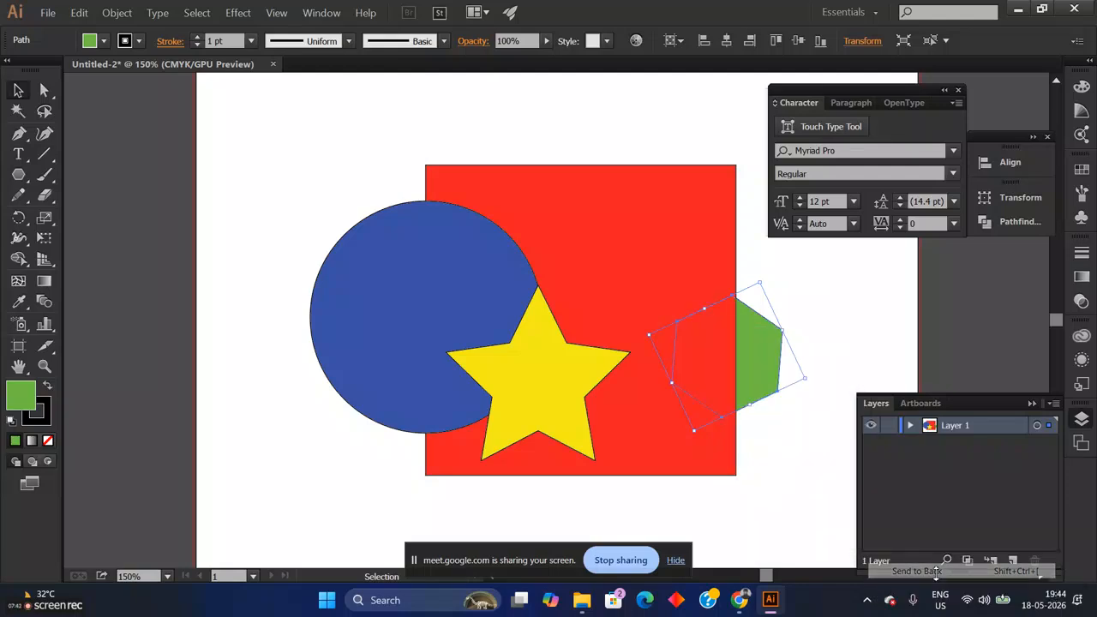
Step: Try moving the hexagon to the circle's place and the circle onto the square's right side, and undo both moves
{"action": "left_click", "coordinate": [785, 312]}
{"action": "left_click_drag", "start_coordinate": [768, 331], "coordinate": [380, 304]}
{"action": "left_click_drag", "start_coordinate": [510, 297], "coordinate": [562, 291]}
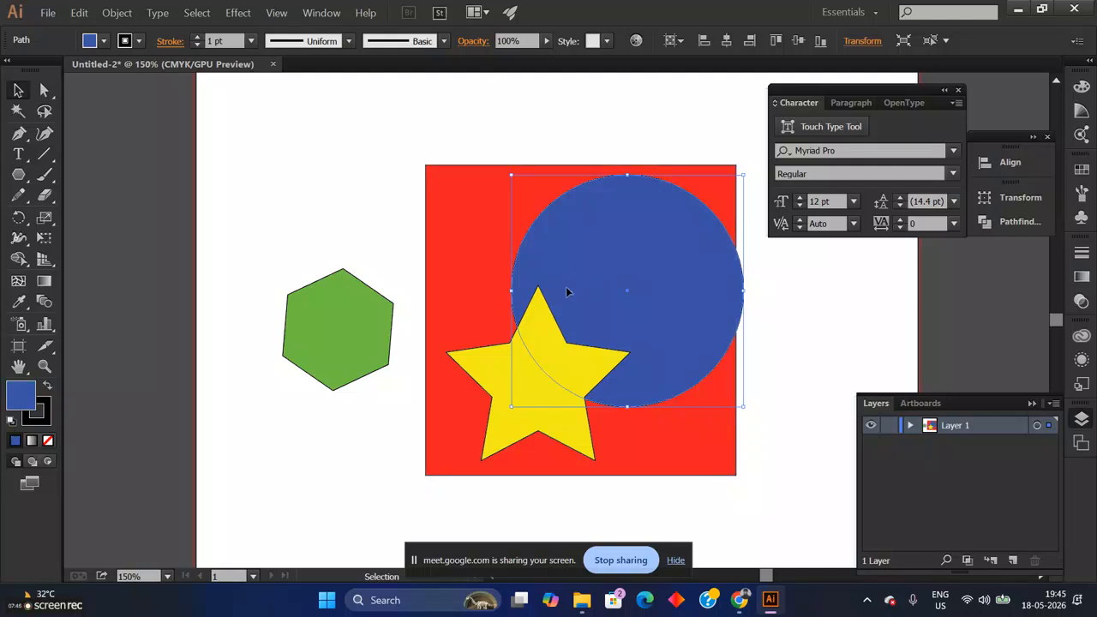
{"action": "key", "text": "ctrl+z"}
{"action": "key", "text": "ctrl+z"}
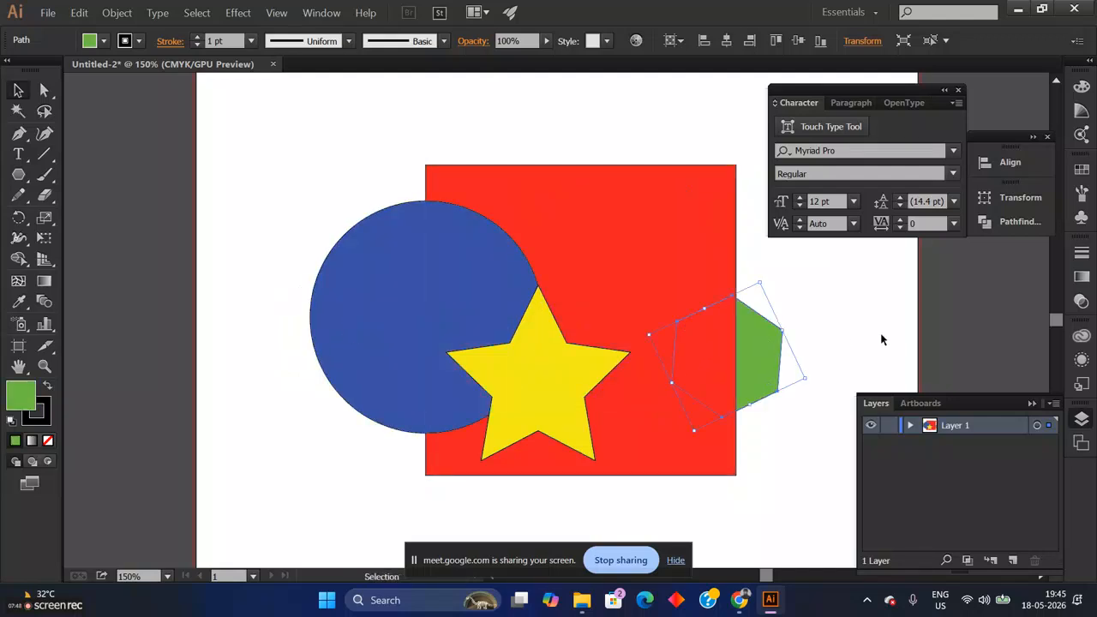
Step: Move the star up over the circle's right edge and send it backward one level, behind the circle
{"action": "left_click", "coordinate": [881, 340]}
{"action": "left_click", "coordinate": [561, 379]}
{"action": "left_click_drag", "start_coordinate": [561, 369], "coordinate": [576, 298]}
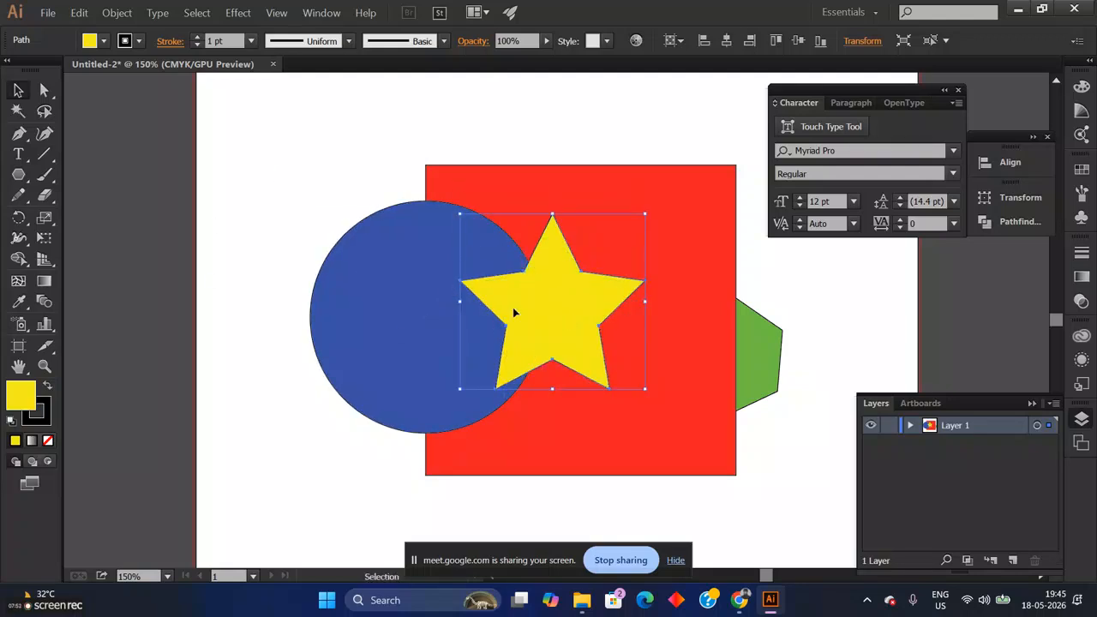
{"action": "right_click", "coordinate": [606, 294]}
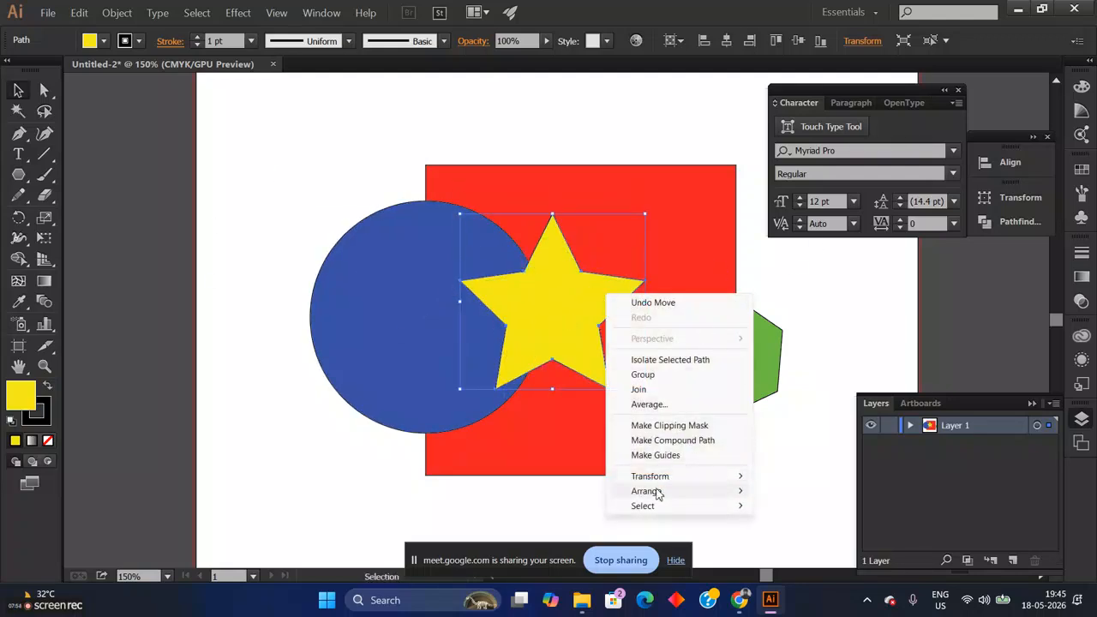
{"action": "mouse_move", "coordinate": [657, 501]}
{"action": "left_click", "coordinate": [815, 520]}
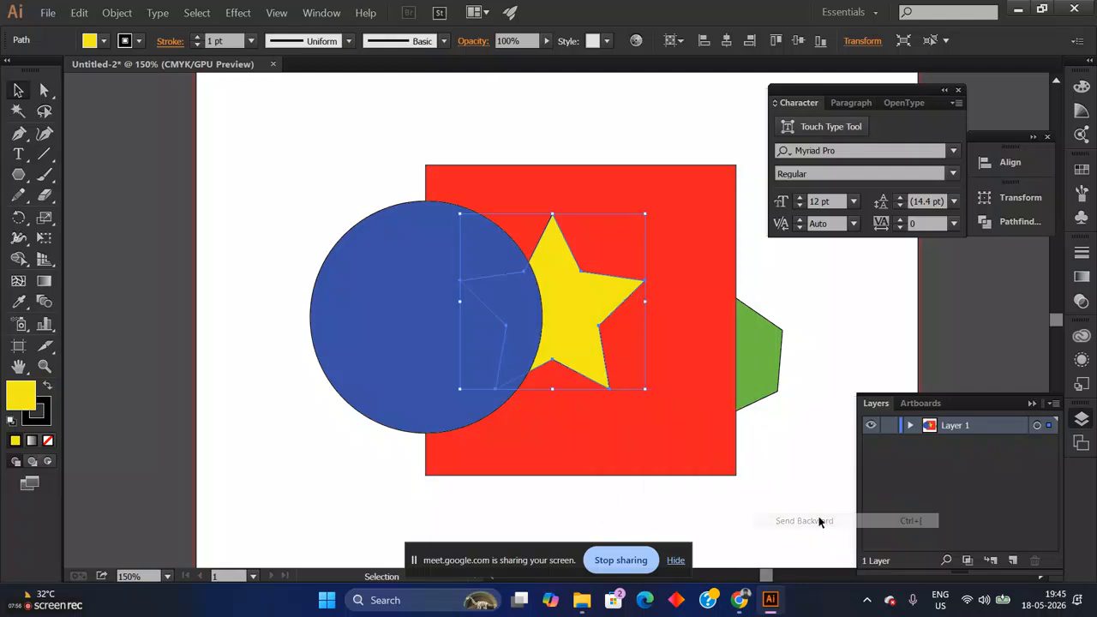
Step: Shift the star slightly left and down so more of it lies under the circle
{"action": "left_click", "coordinate": [802, 369]}
{"action": "left_click", "coordinate": [661, 230]}
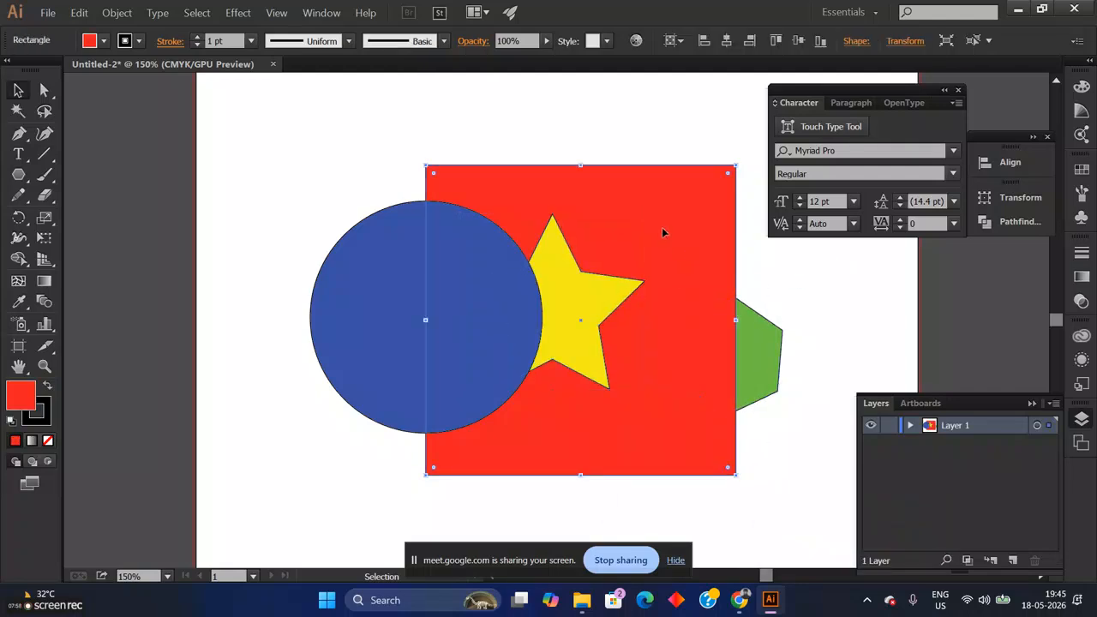
{"action": "left_click_drag", "start_coordinate": [588, 294], "coordinate": [579, 299]}
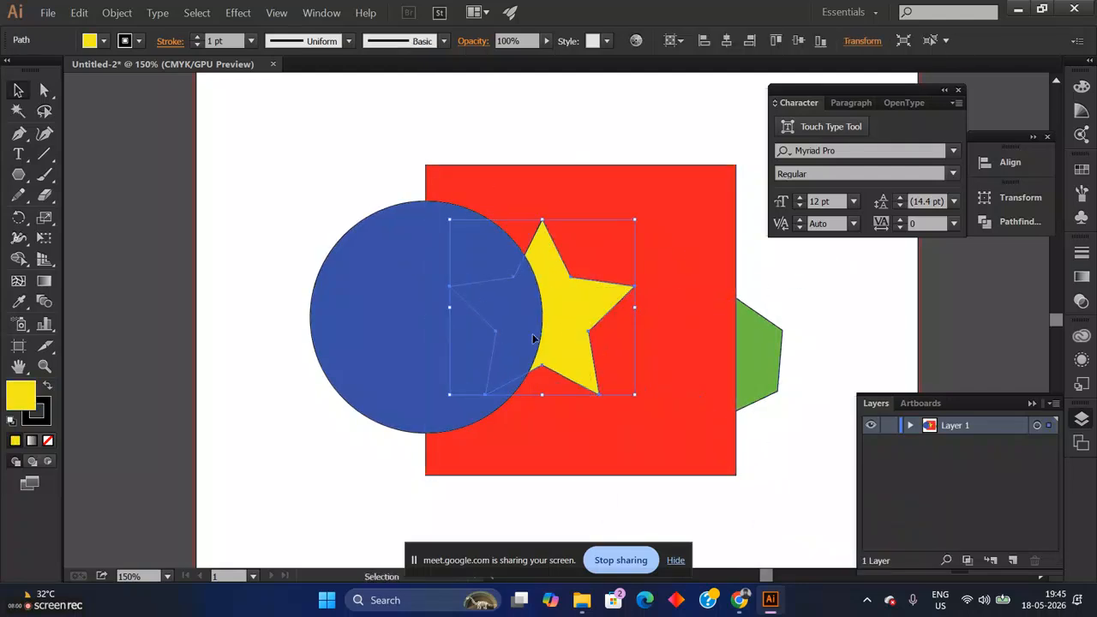
Step: Bring the red square to the front, above all the other shapes
{"action": "left_click", "coordinate": [692, 270]}
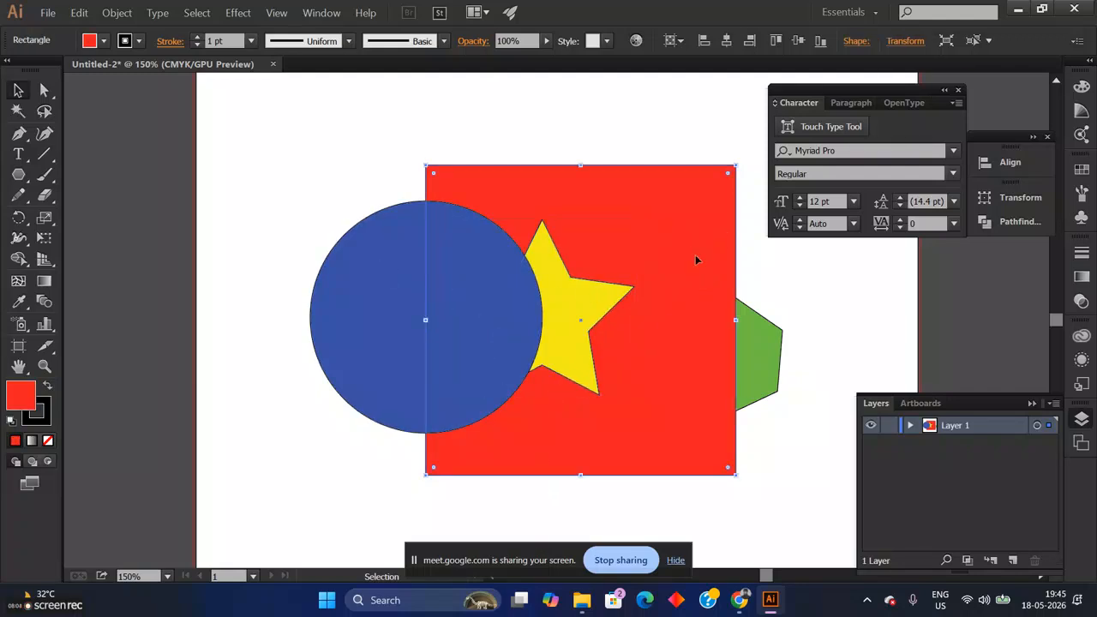
{"action": "right_click", "coordinate": [695, 252]}
{"action": "mouse_move", "coordinate": [754, 453]}
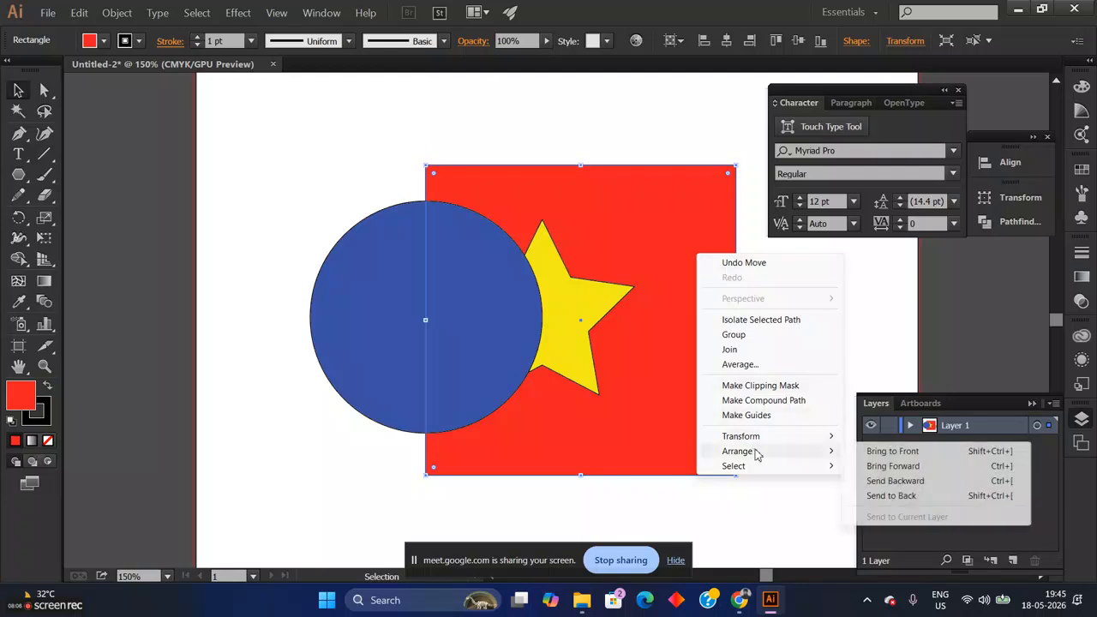
{"action": "left_click", "coordinate": [892, 452]}
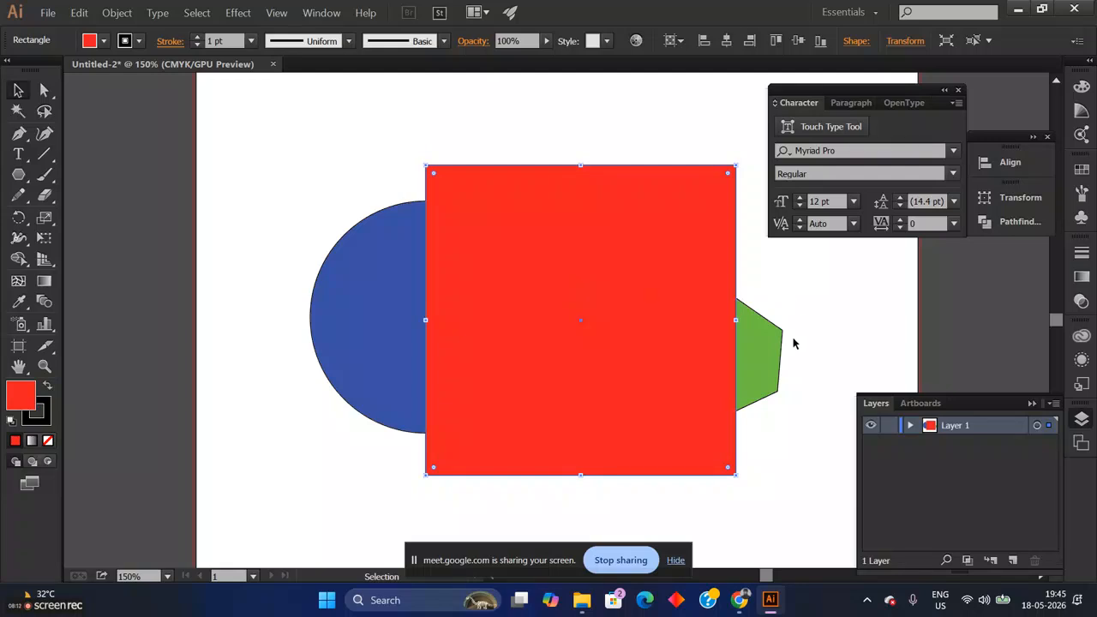
Step: Bring the blue circle forward one level, in front of the square
{"action": "left_click", "coordinate": [845, 341]}
{"action": "left_click", "coordinate": [383, 270]}
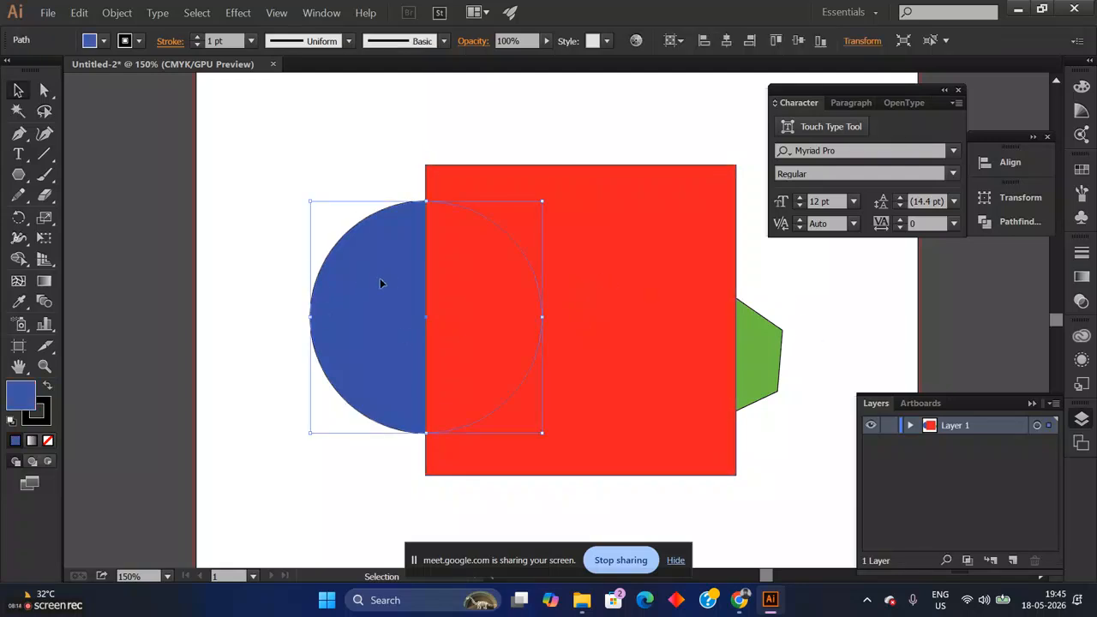
{"action": "right_click", "coordinate": [382, 282]}
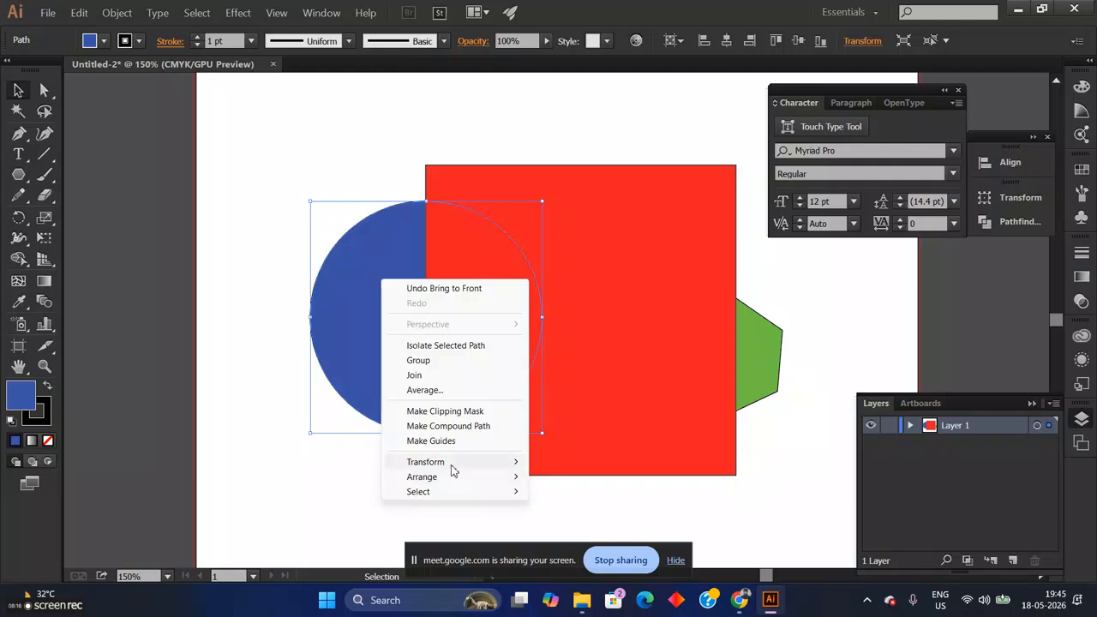
{"action": "mouse_move", "coordinate": [480, 476]}
{"action": "left_click", "coordinate": [591, 493]}
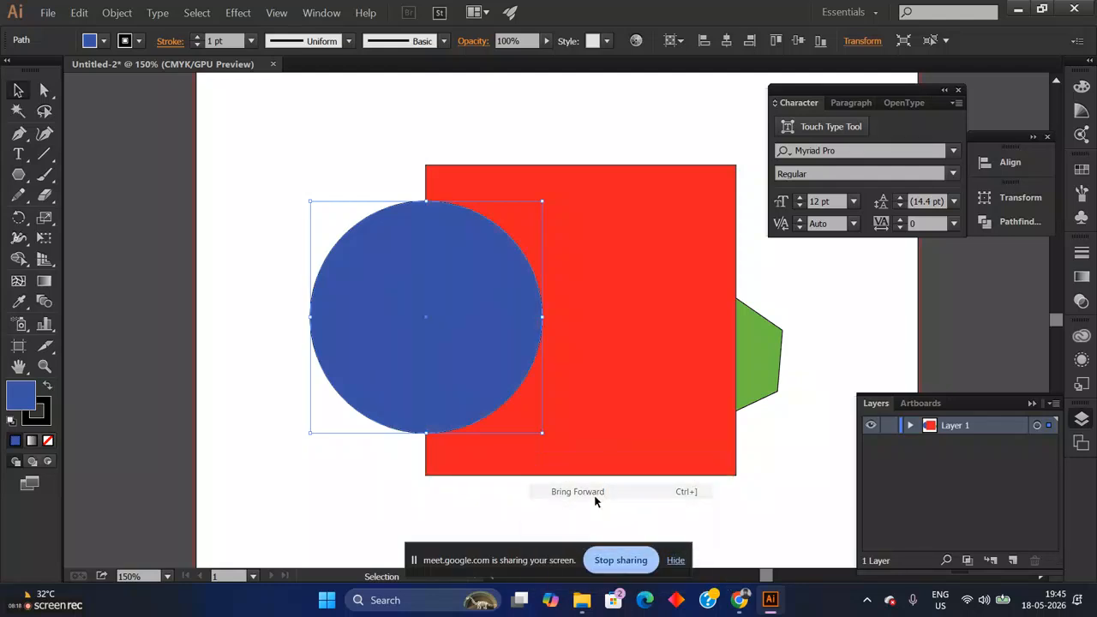
Step: Select all four shapes together and show the Arrange options for them
{"action": "left_click", "coordinate": [223, 198]}
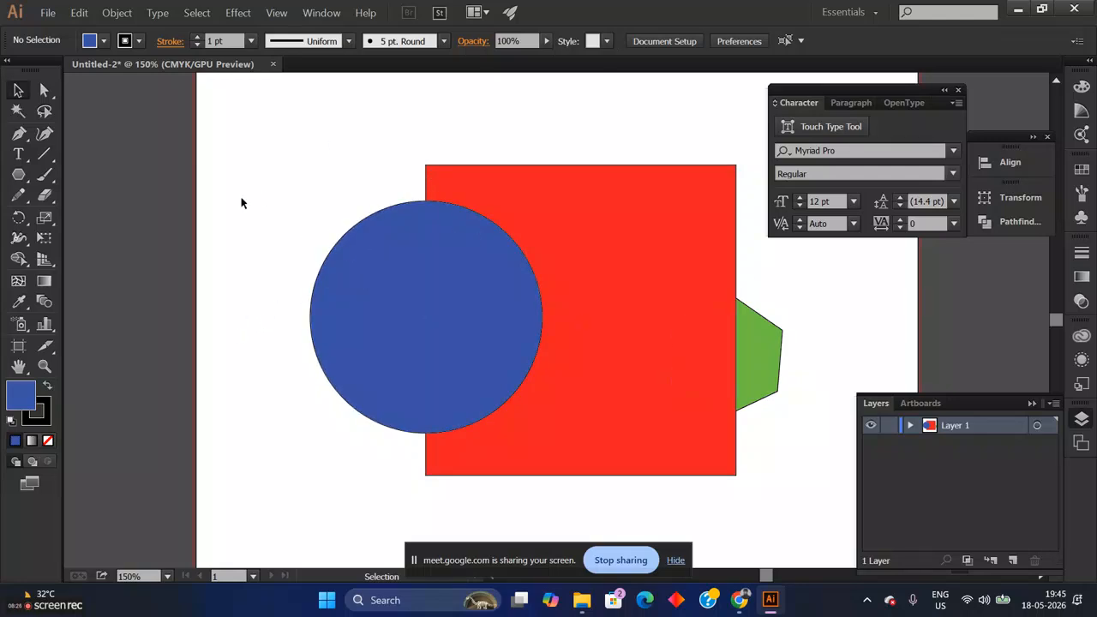
{"action": "left_click_drag", "start_coordinate": [296, 155], "coordinate": [921, 457]}
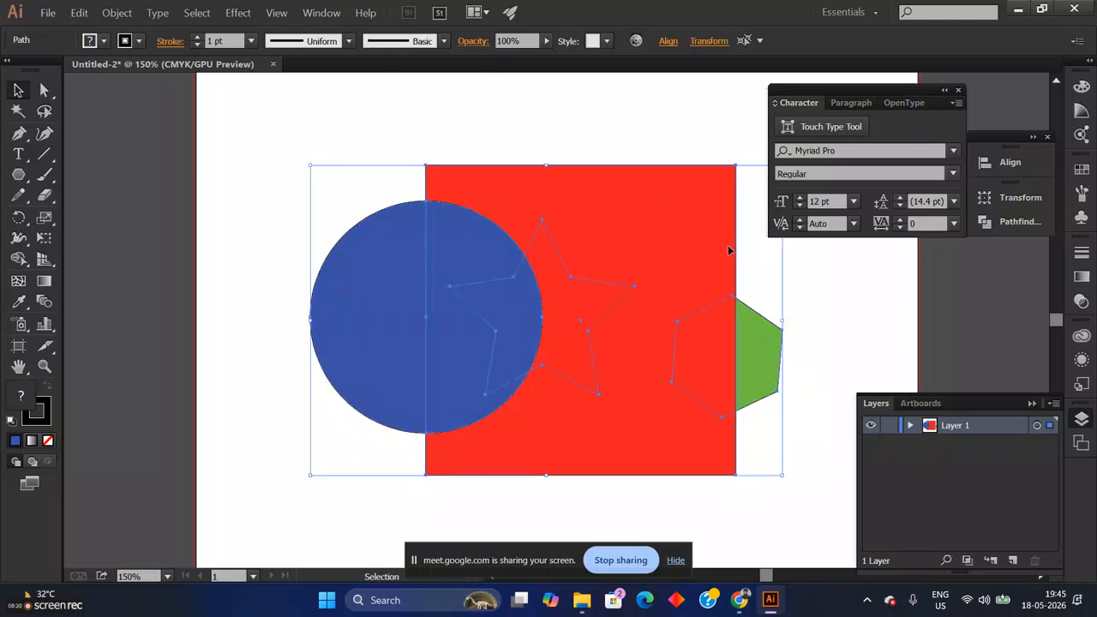
{"action": "right_click", "coordinate": [672, 245]}
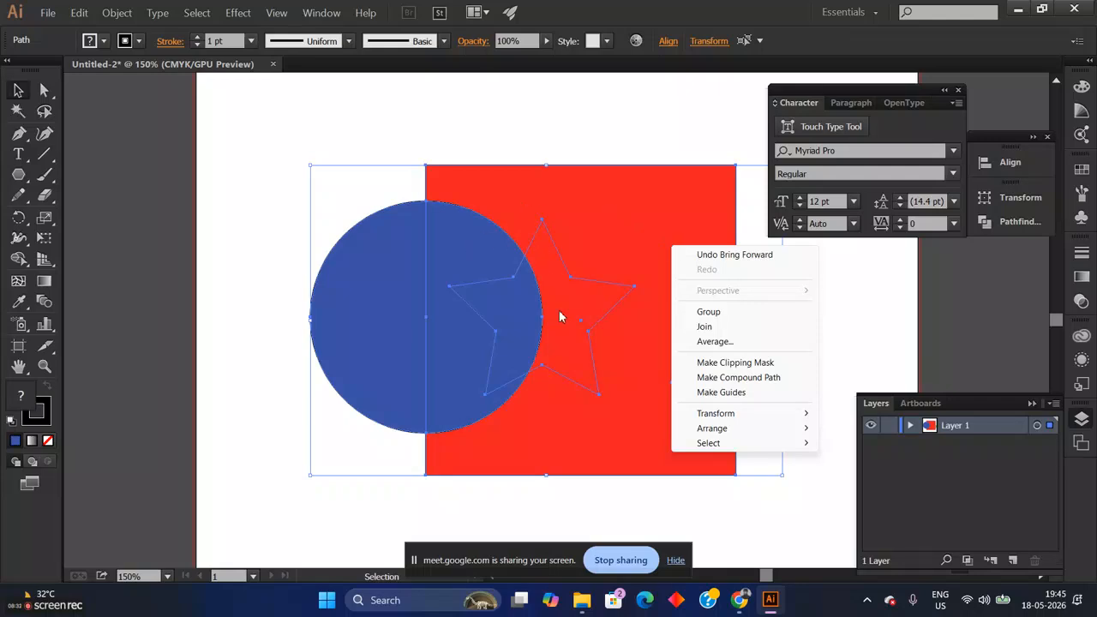
{"action": "mouse_move", "coordinate": [752, 428]}
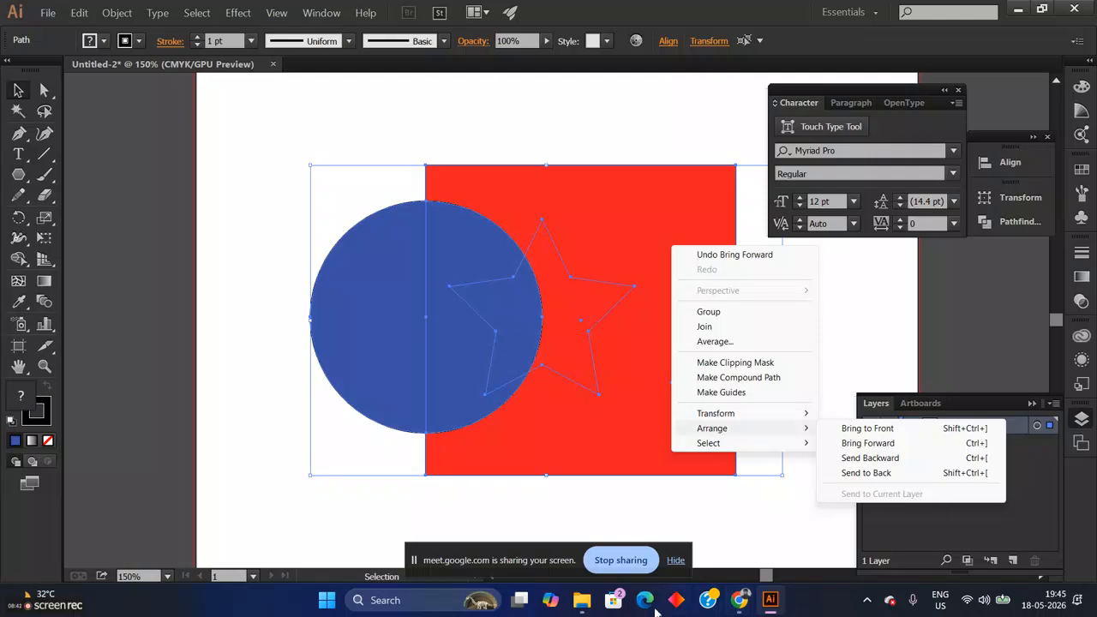
Step: Switch to the Google Meet window, look through the participant list, and return to Illustrator
{"action": "mouse_move", "coordinate": [746, 606]}
{"action": "left_click", "coordinate": [685, 543]}
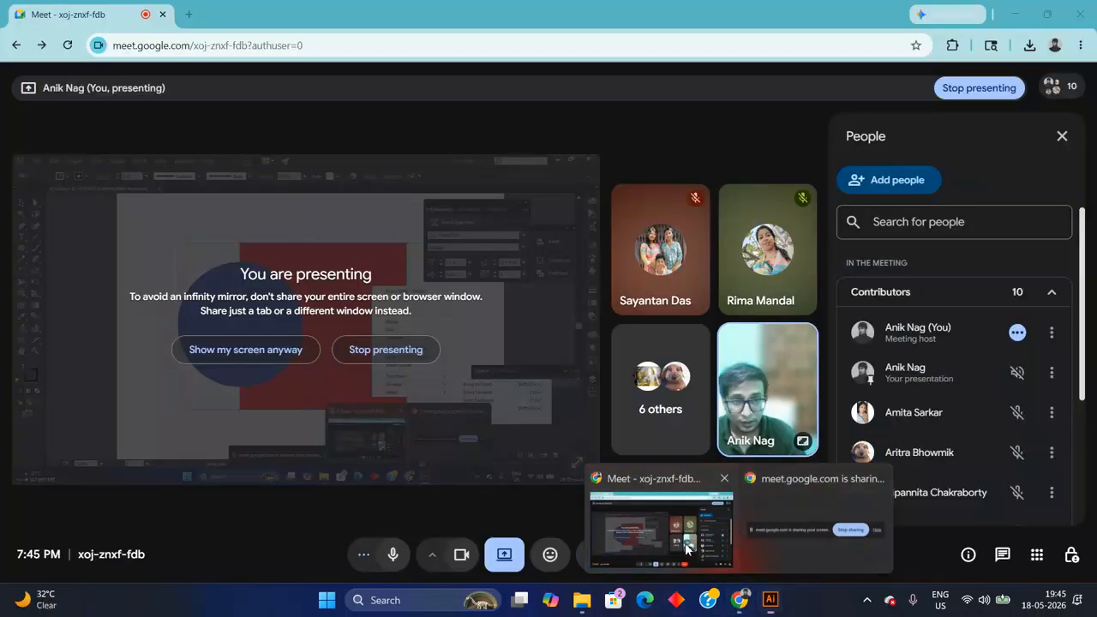
{"action": "scroll", "coordinate": [986, 404], "scroll_direction": "down", "scroll_amount": 5}
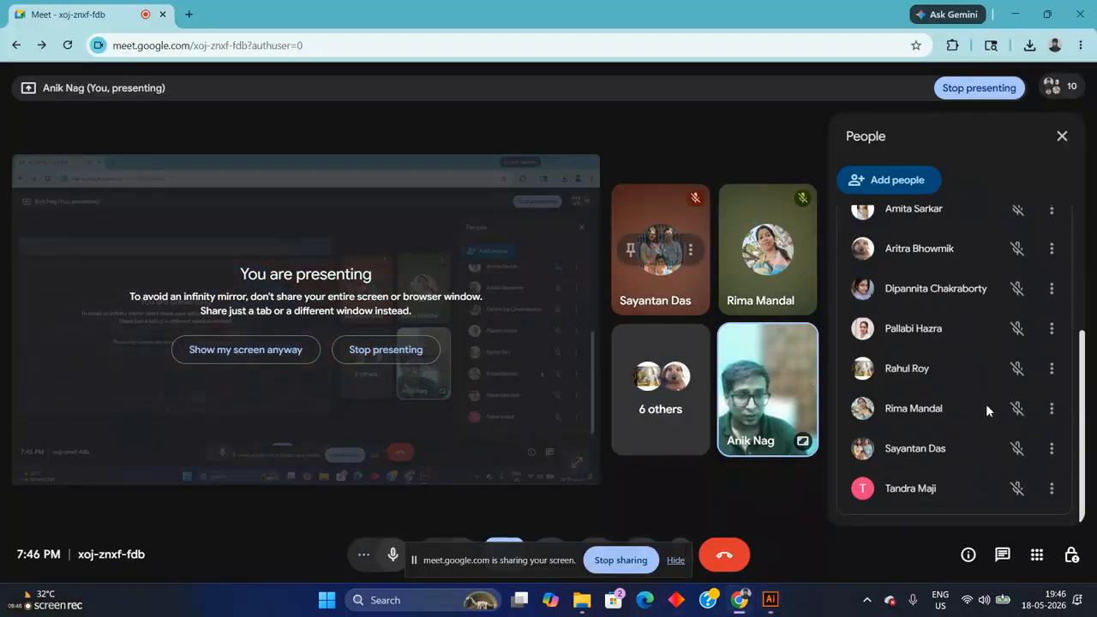
{"action": "key", "text": "alt+Tab"}
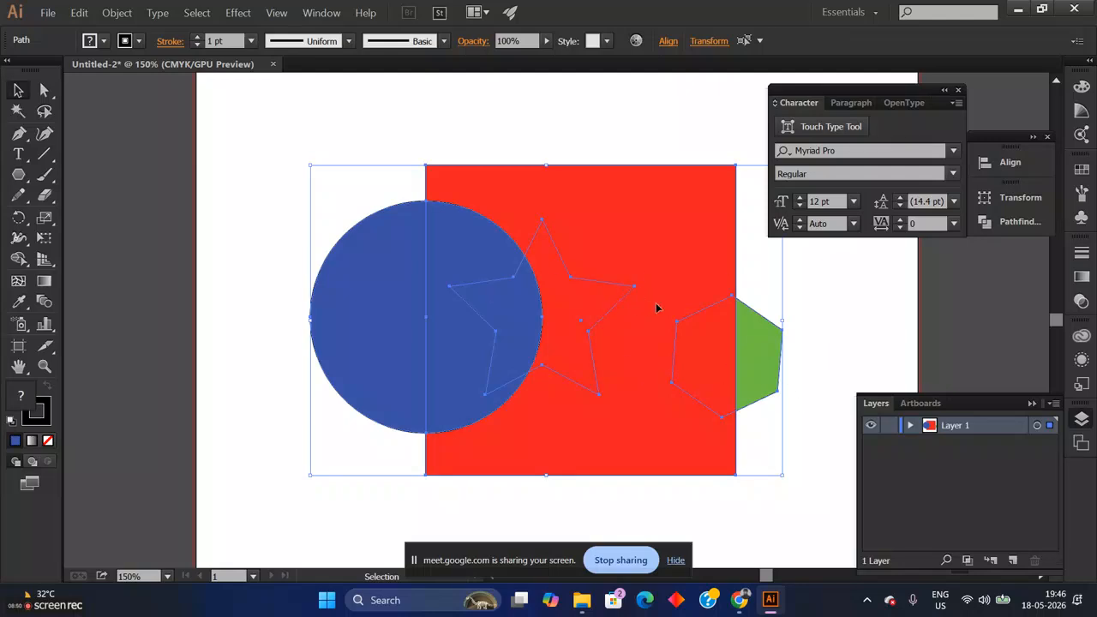
Step: Move the green hexagon slightly right so more of it extends past the square's edge
{"action": "left_click", "coordinate": [818, 318]}
{"action": "left_click", "coordinate": [765, 361]}
{"action": "left_click_drag", "start_coordinate": [765, 361], "coordinate": [783, 360]}
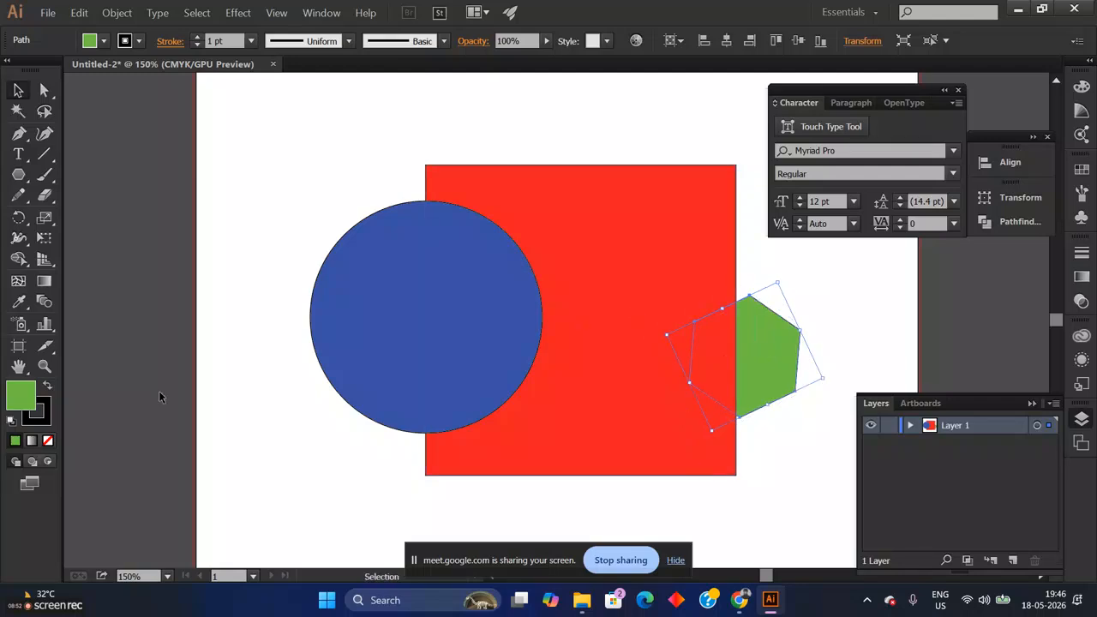
Step: Step the red square through the stacking order, ending one level further back, behind the star
{"action": "left_click", "coordinate": [465, 294]}
{"action": "left_click", "coordinate": [590, 276]}
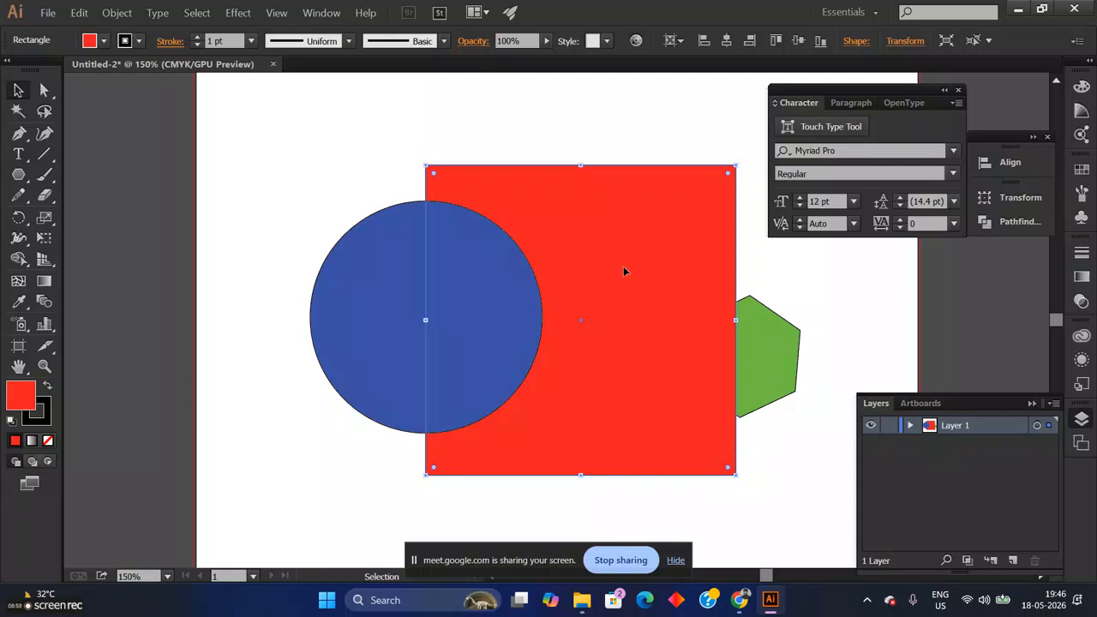
{"action": "key", "text": "ctrl+bracketleft"}
{"action": "key", "text": "ctrl+bracketright"}
{"action": "key", "text": "ctrl+bracketleft"}
Step: Bring the green hexagon forward in front of the red square and send the blue circle one level back, behind the star
{"action": "key", "text": "ctrl+p"}
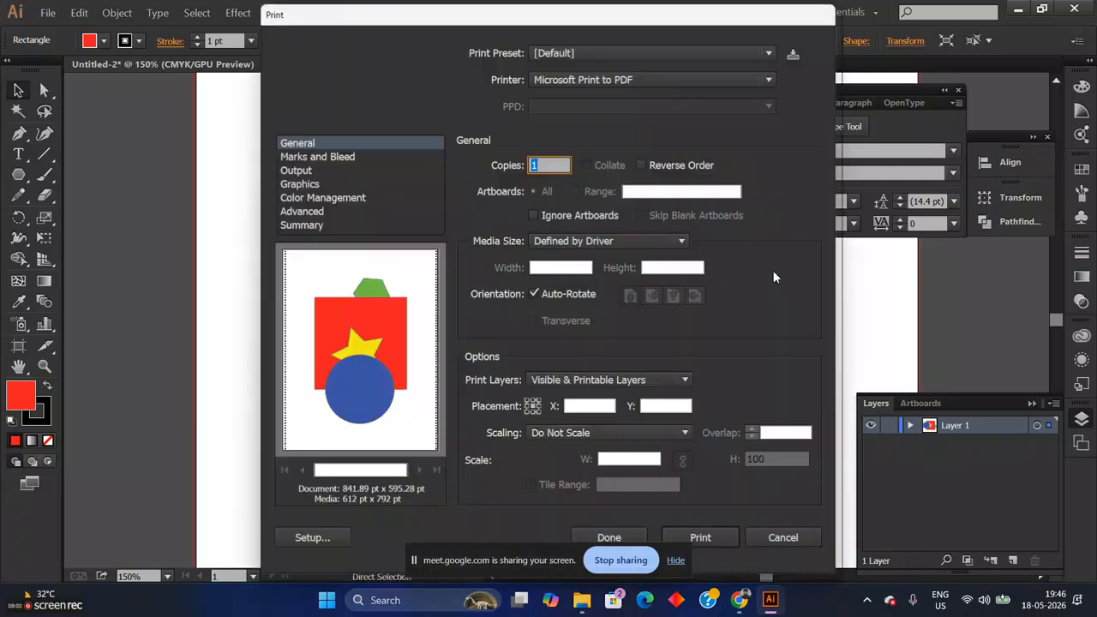
{"action": "left_click", "coordinate": [772, 539]}
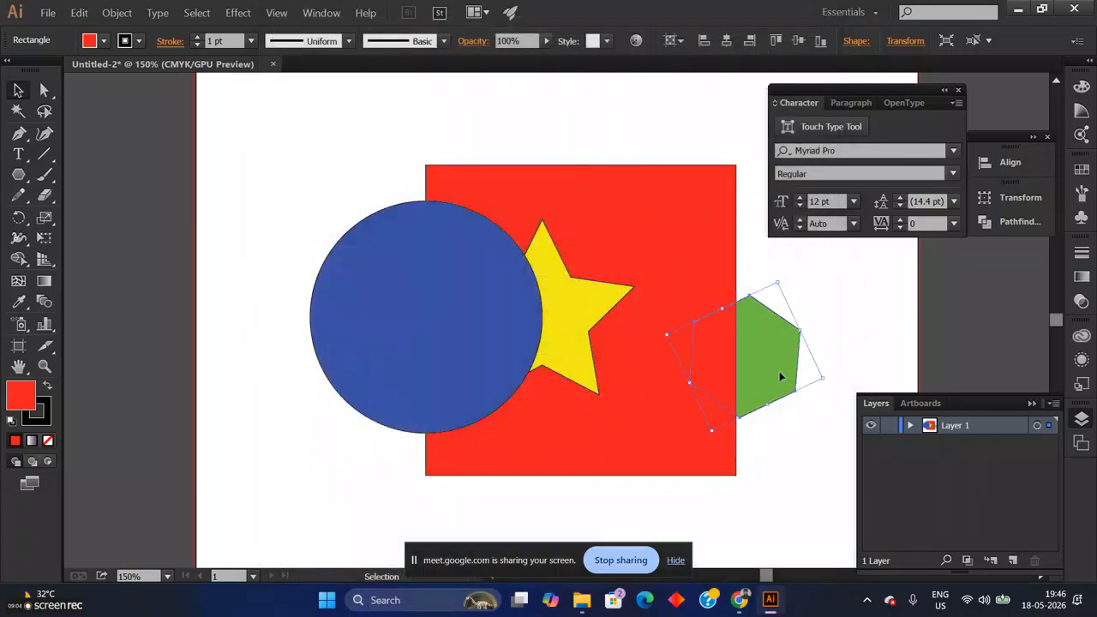
{"action": "left_click", "coordinate": [780, 376]}
{"action": "key", "text": "ctrl+bracketright"}
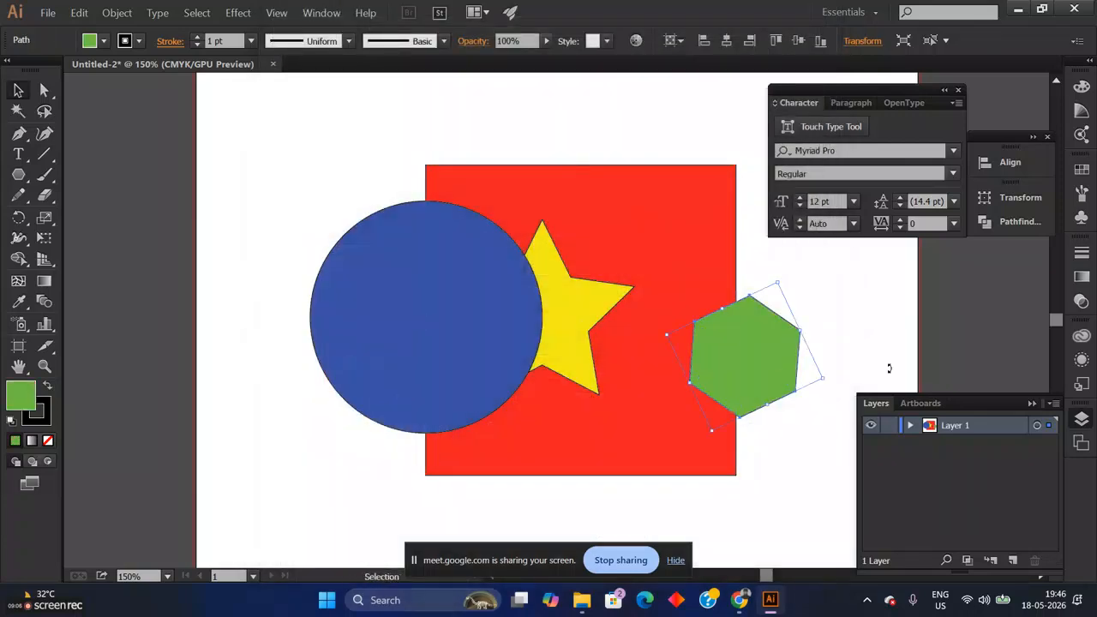
{"action": "left_click", "coordinate": [404, 233]}
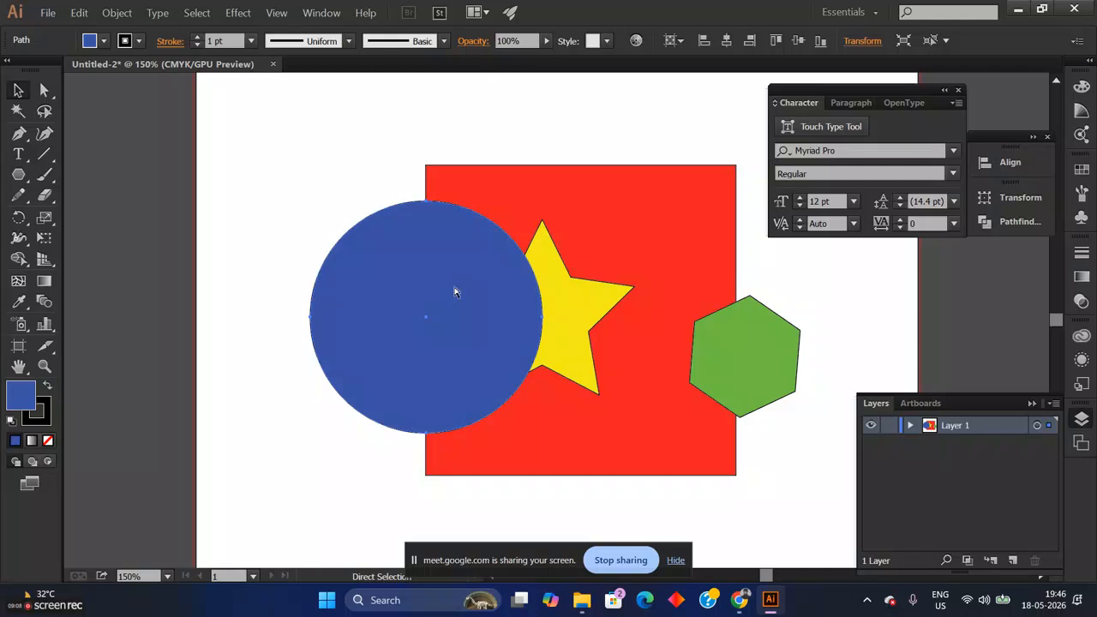
{"action": "key", "text": "ctrl+bracketleft"}
Step: Delete all four shapes from the artboard
{"action": "left_click", "coordinate": [355, 140]}
{"action": "left_click_drag", "start_coordinate": [314, 121], "coordinate": [747, 484]}
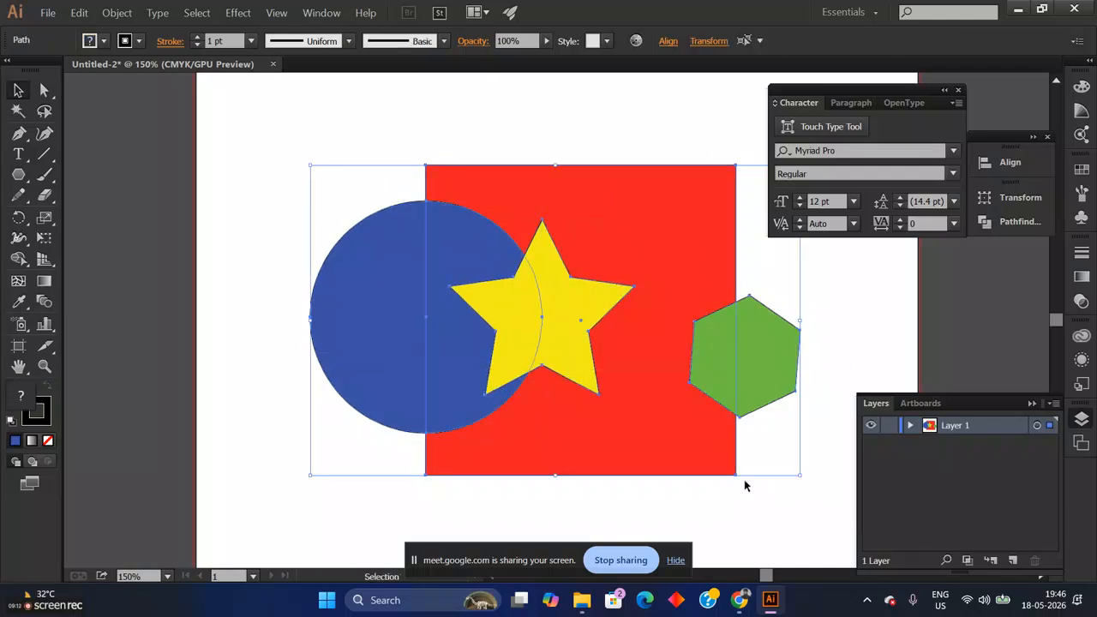
{"action": "key", "text": "Delete"}
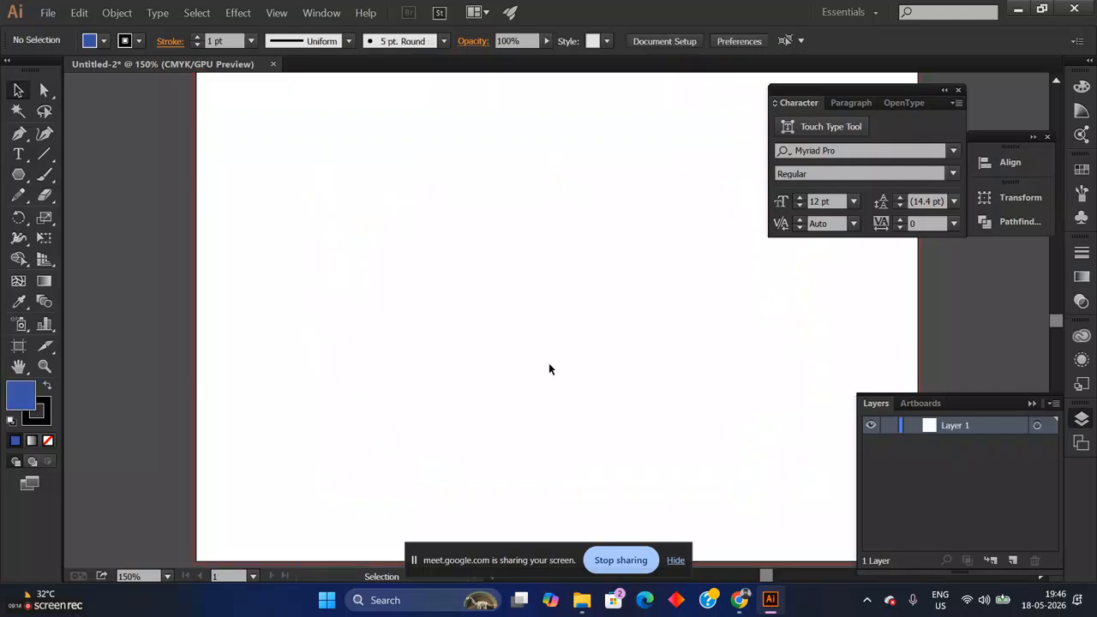
Step: Swap the fill and stroke colours to get a black fill and blue stroke, and activate the Rectangle tool
{"action": "key", "text": "ctrl+minus"}
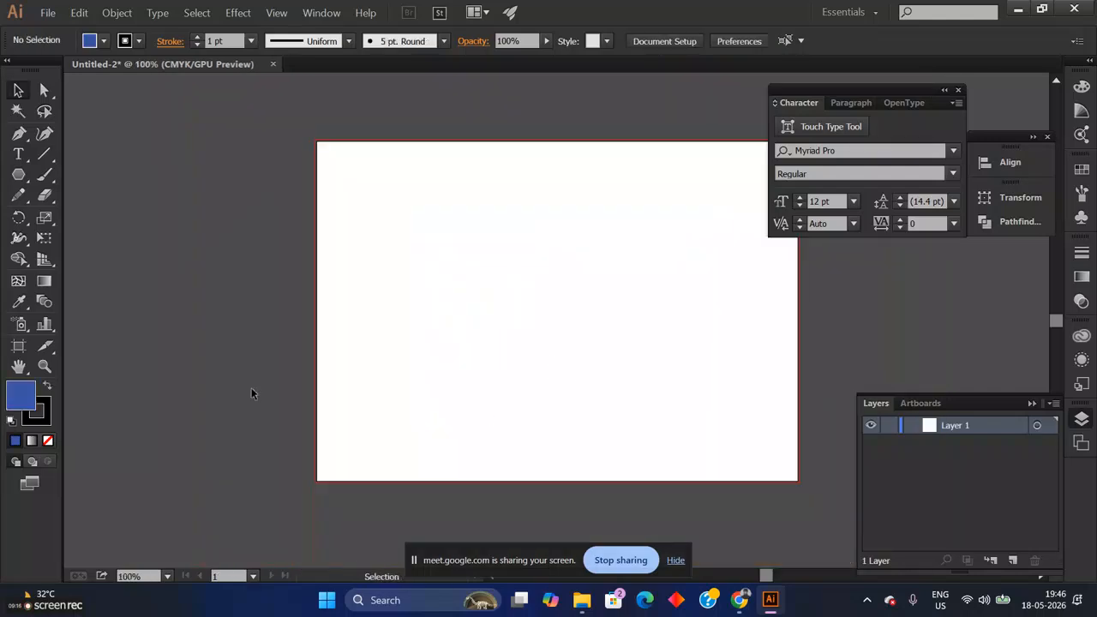
{"action": "left_click", "coordinate": [48, 390]}
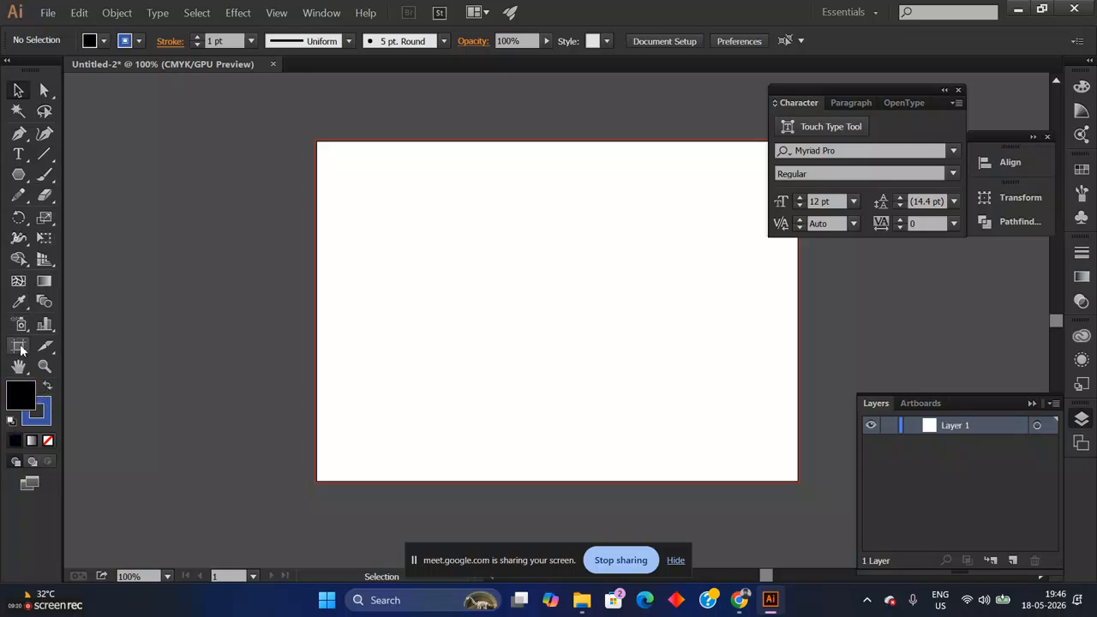
{"action": "left_click", "coordinate": [18, 177]}
{"action": "left_click_drag", "start_coordinate": [18, 177], "coordinate": [76, 172]}
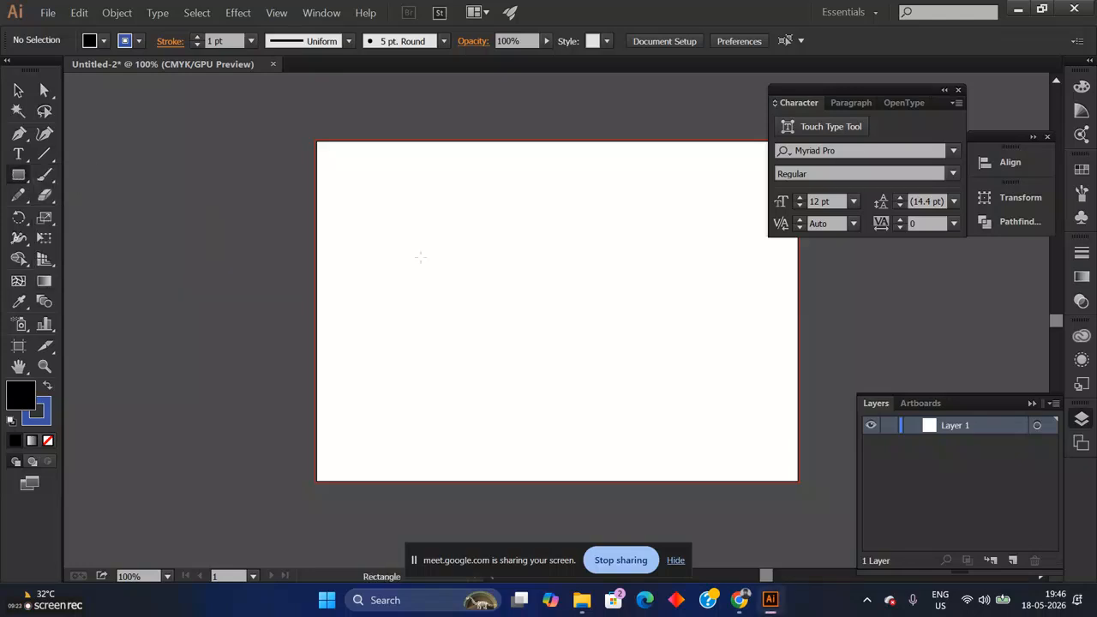
{"action": "left_click", "coordinate": [486, 250]}
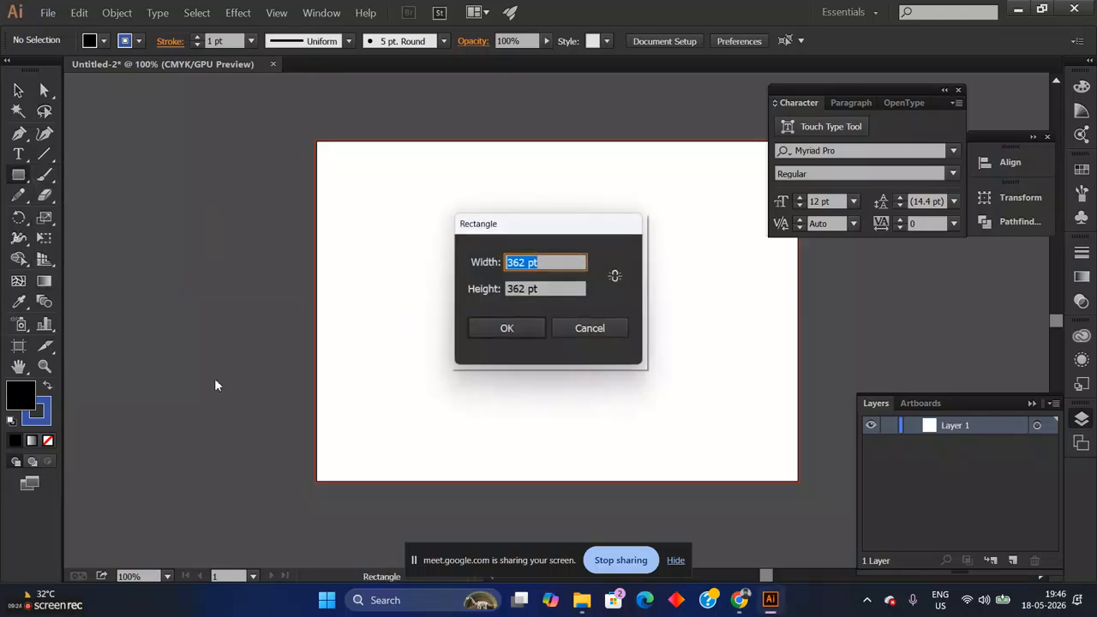
{"action": "left_click", "coordinate": [600, 329]}
{"action": "left_click_drag", "start_coordinate": [427, 206], "coordinate": [673, 369]}
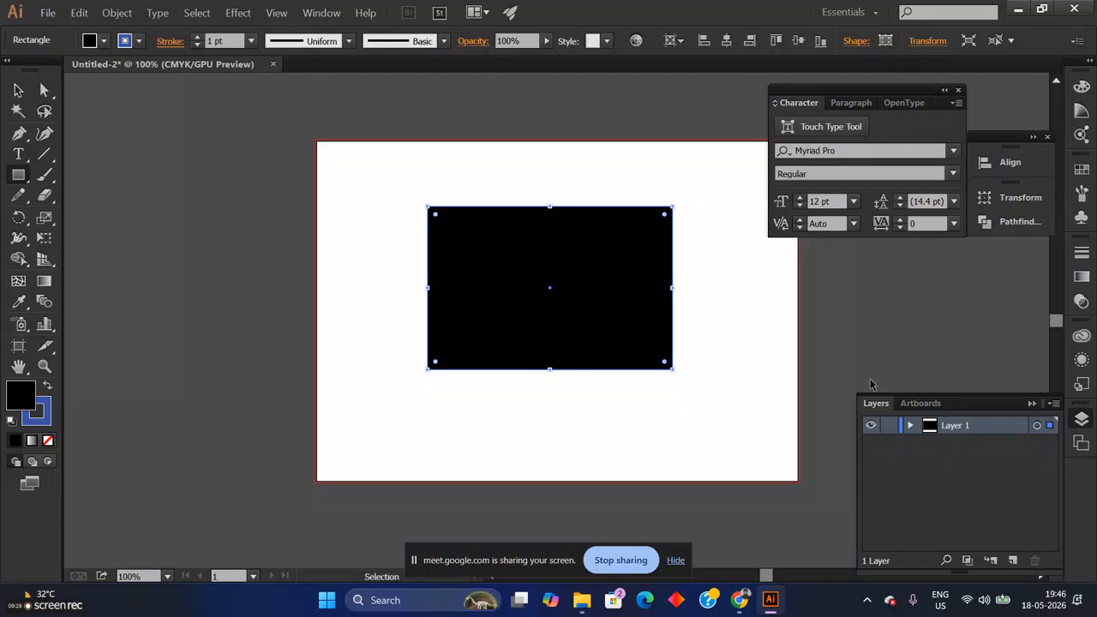
{"action": "key", "text": "Delete"}
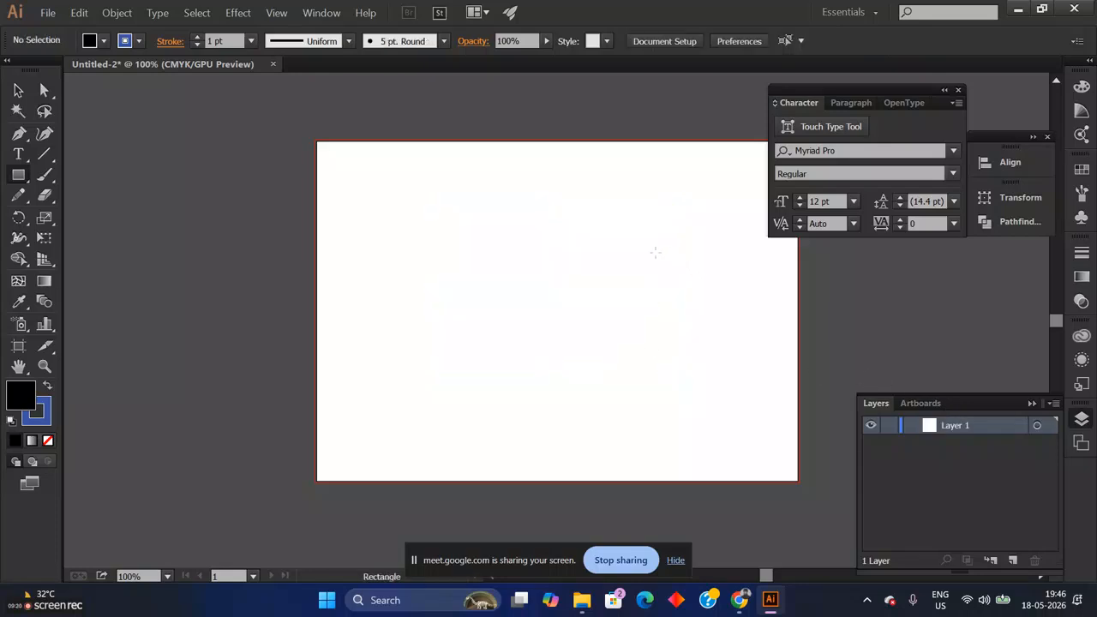
Step: Create a 429 x 286 pt black rectangle and fit it as a full-width band along the artboard's top edge
{"action": "left_click", "coordinate": [322, 141]}
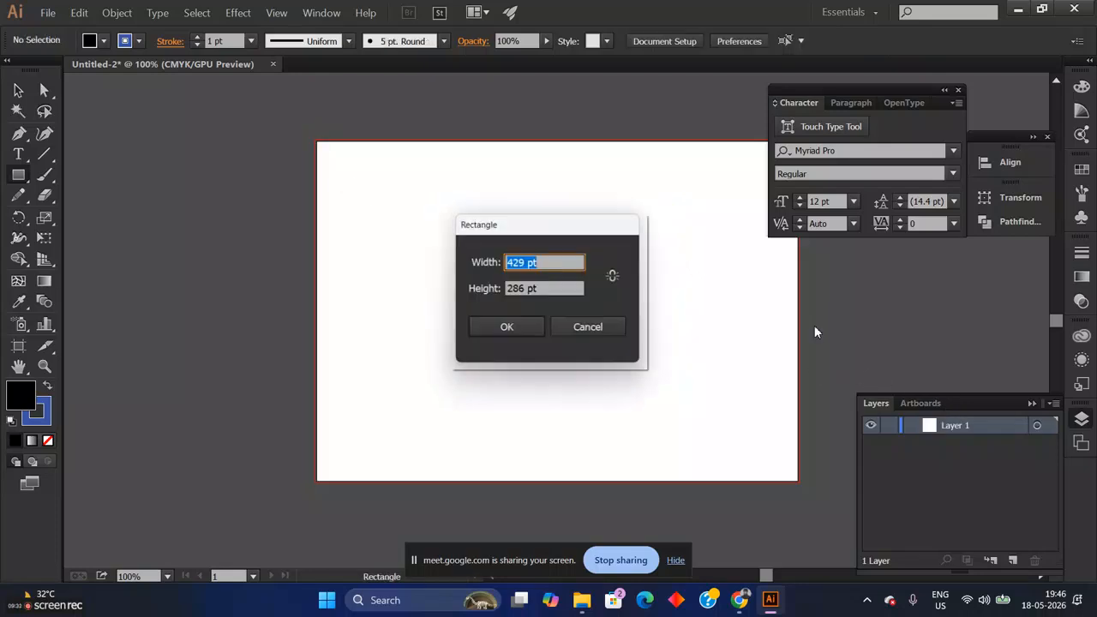
{"action": "left_click", "coordinate": [510, 329]}
{"action": "left_click", "coordinate": [18, 90]}
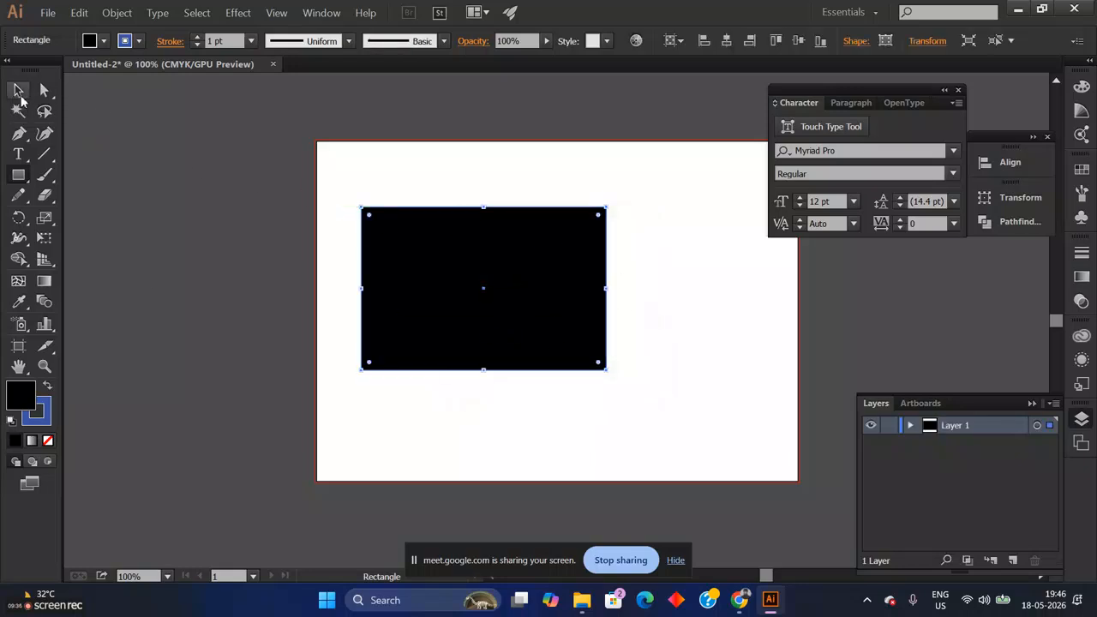
{"action": "left_click_drag", "start_coordinate": [442, 244], "coordinate": [397, 181]}
{"action": "left_click_drag", "start_coordinate": [564, 222], "coordinate": [797, 235]}
{"action": "left_click_drag", "start_coordinate": [557, 304], "coordinate": [555, 264]}
{"action": "left_click", "coordinate": [827, 300]}
Step: Copy and paste the black band, placing the duplicate along the artboard's bottom edge
{"action": "left_click", "coordinate": [573, 231]}
{"action": "key", "text": "ctrl+c"}
{"action": "key", "text": "ctrl+v"}
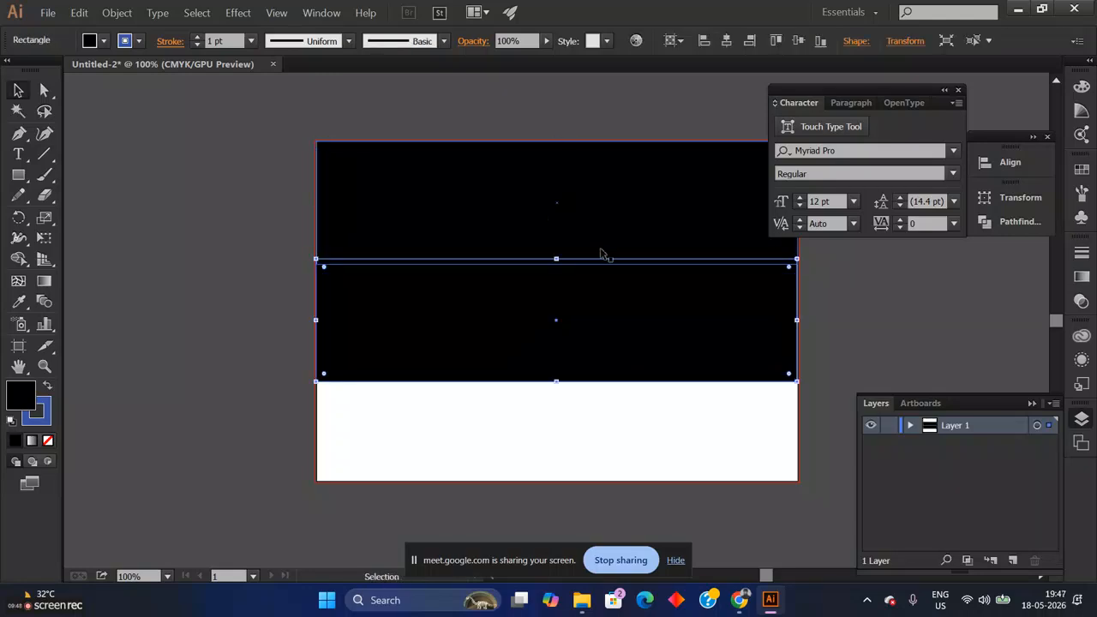
{"action": "left_click_drag", "start_coordinate": [604, 302], "coordinate": [624, 406]}
{"action": "scroll", "coordinate": [636, 399], "scroll_direction": "left", "scroll_amount": 2}
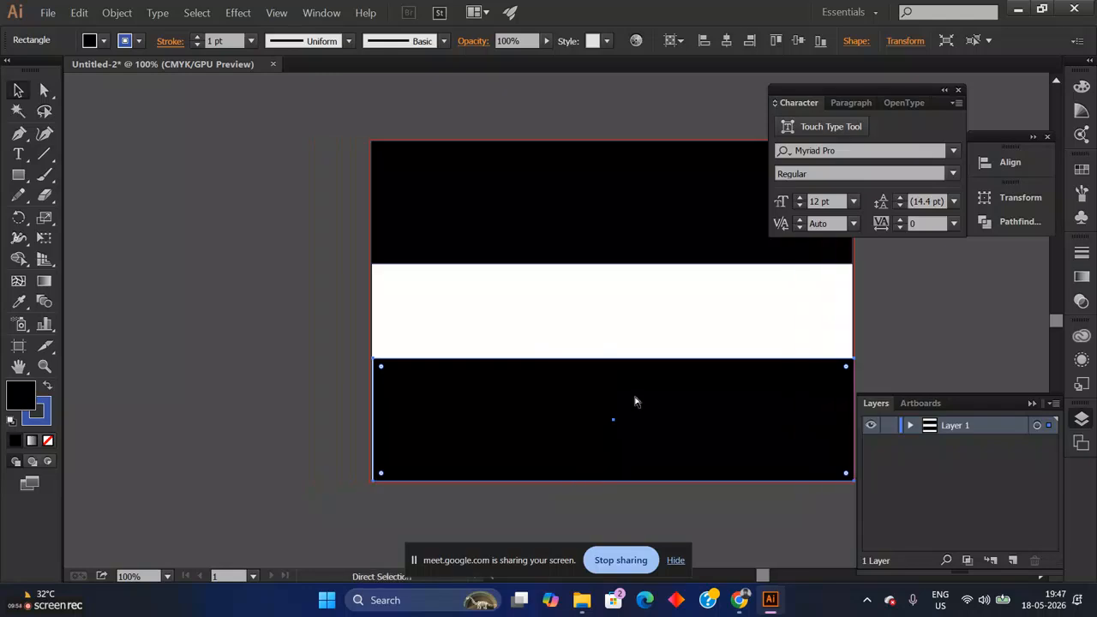
{"action": "scroll", "coordinate": [909, 309], "scroll_direction": "down", "scroll_amount": 2}
{"action": "key", "text": "ctrl+equal"}
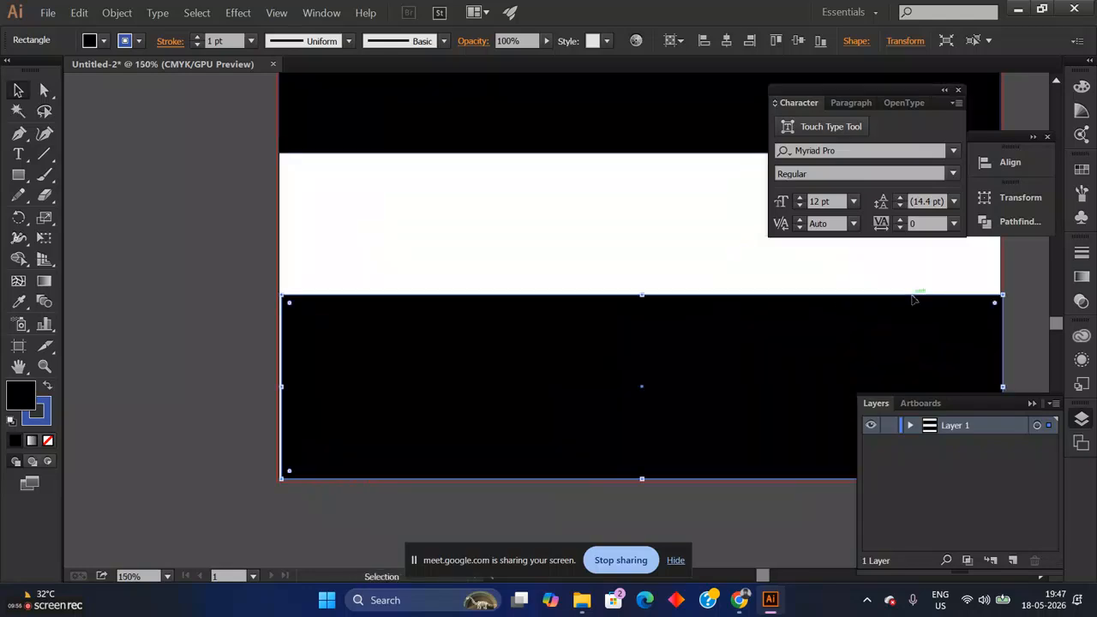
Step: Delete the lower duplicate and select the top band again
{"action": "key", "text": "Delete"}
{"action": "scroll", "coordinate": [617, 283], "scroll_direction": "up", "scroll_amount": 3}
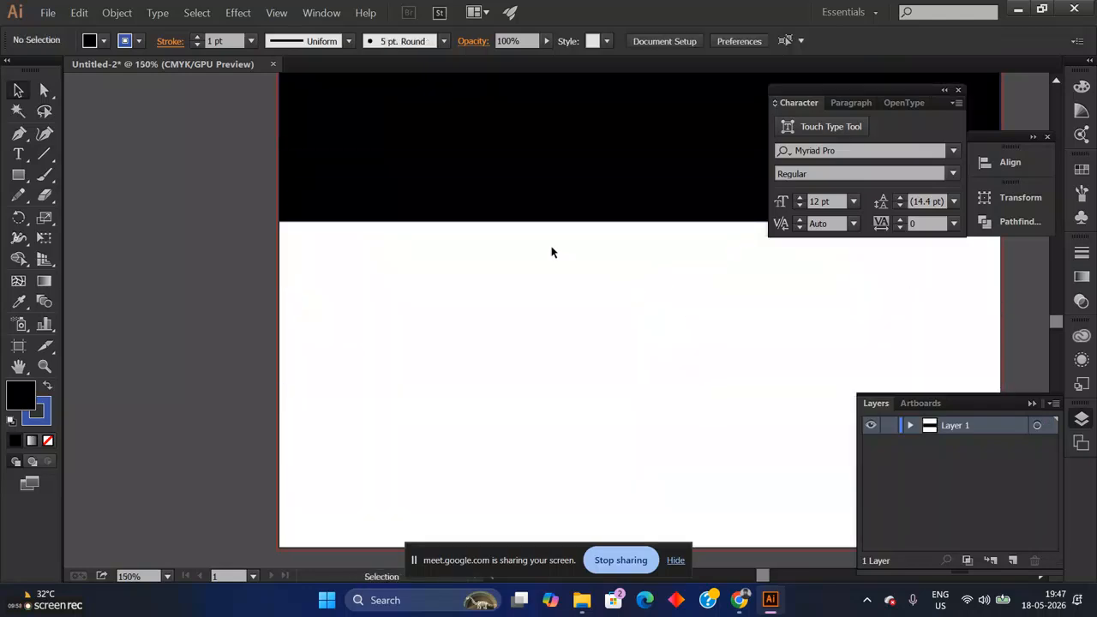
{"action": "left_click", "coordinate": [566, 164]}
{"action": "scroll", "coordinate": [509, 237], "scroll_direction": "up", "scroll_amount": 2}
{"action": "right_click", "coordinate": [509, 236]}
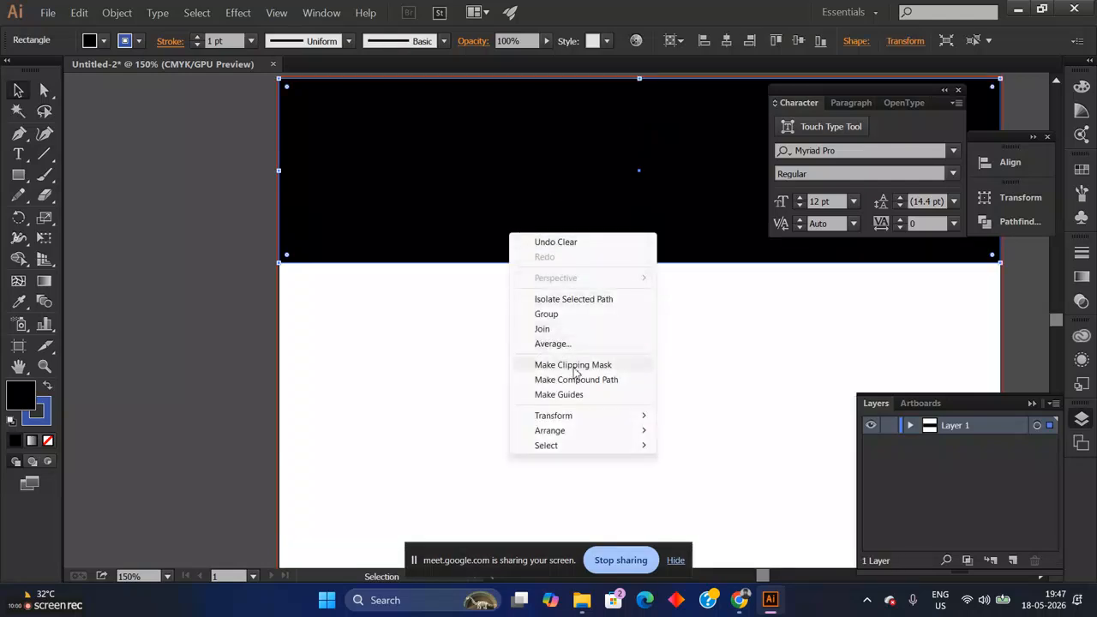
{"action": "left_click", "coordinate": [409, 215]}
Step: Paste the copied band again, move it into the lower part of the artboard, and delete that copy
{"action": "key", "text": "ctrl+v"}
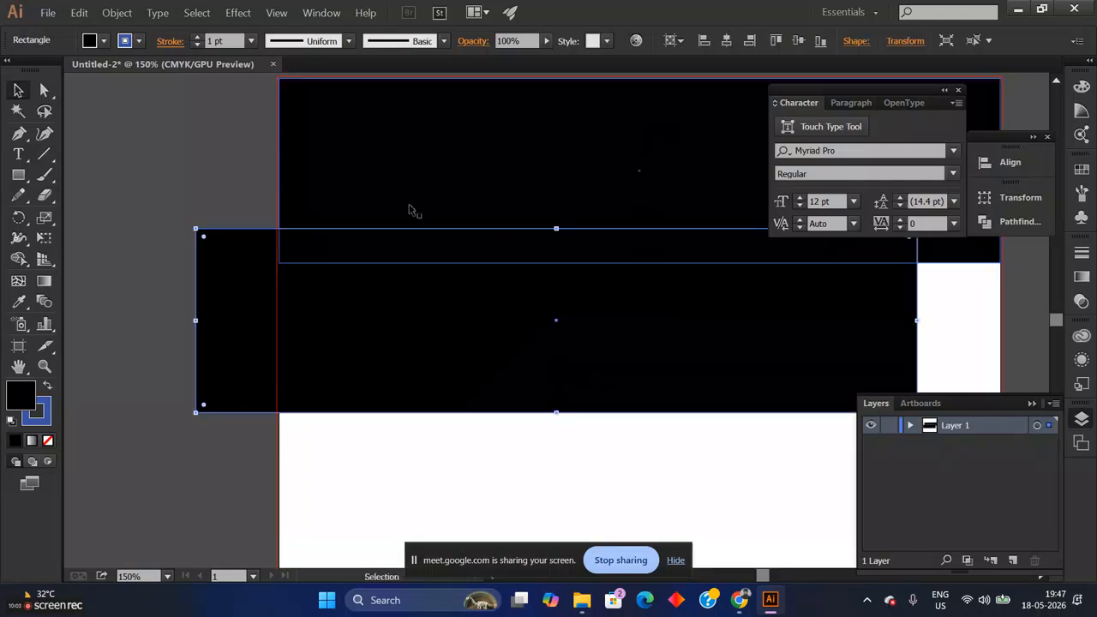
{"action": "left_click_drag", "start_coordinate": [447, 321], "coordinate": [495, 386]}
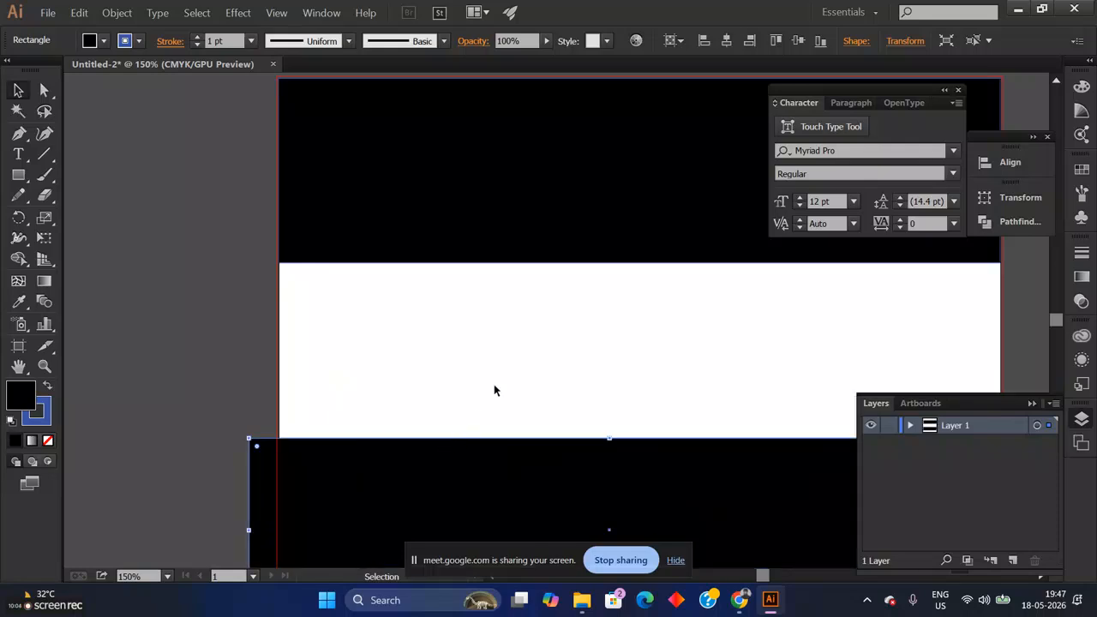
{"action": "scroll", "coordinate": [422, 343], "scroll_direction": "down", "scroll_amount": 3}
{"action": "left_click_drag", "start_coordinate": [422, 343], "coordinate": [447, 323]}
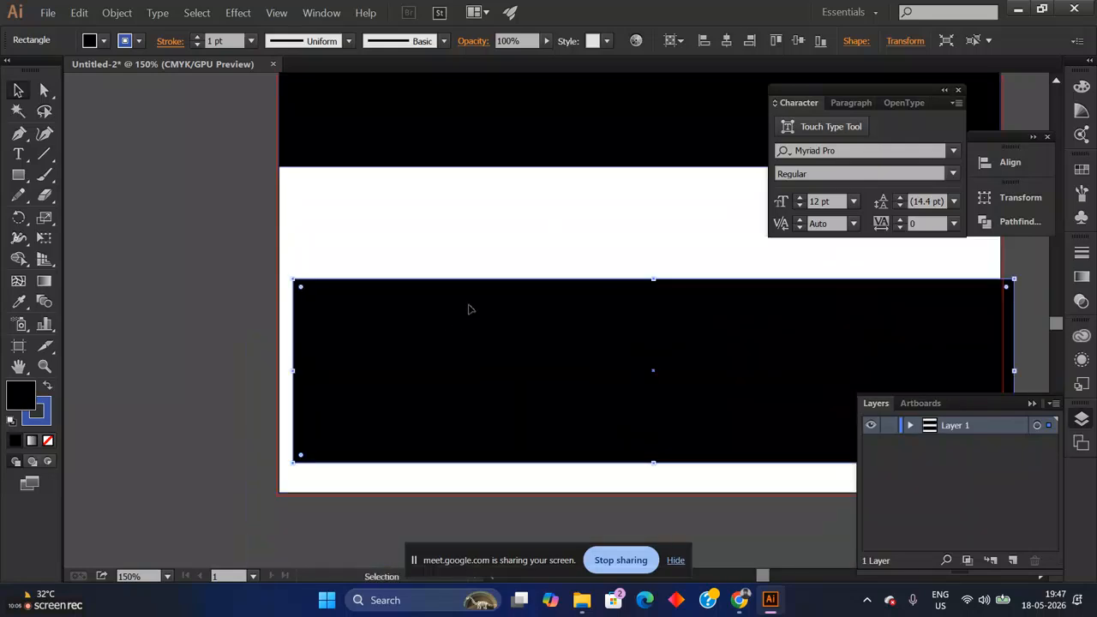
{"action": "key", "text": "Delete"}
Step: Duplicate the top band straight down into the lower part of the artboard without the clipboard, and delete the duplicate
{"action": "scroll", "coordinate": [489, 260], "scroll_direction": "up", "scroll_amount": 3}
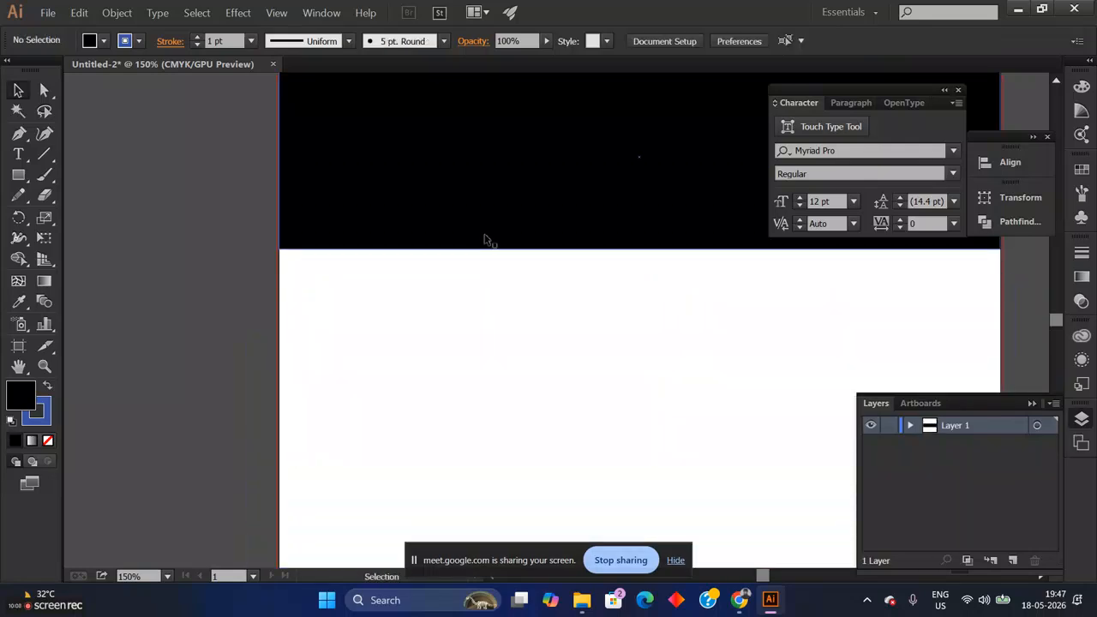
{"action": "scroll", "coordinate": [485, 240], "scroll_direction": "up", "scroll_amount": 1}
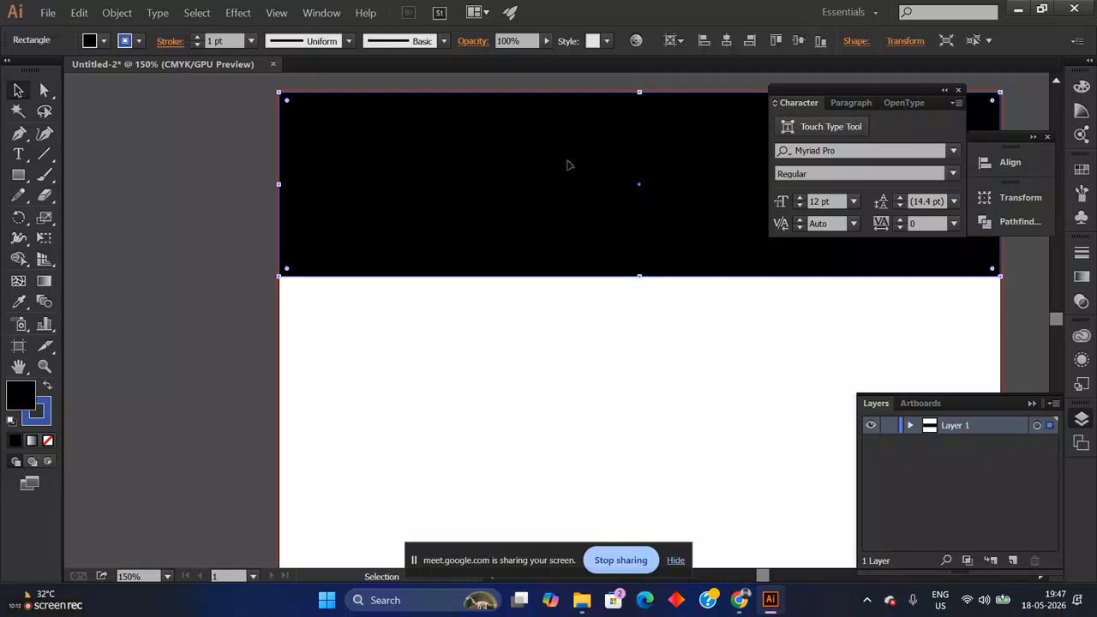
{"action": "left_click_drag", "start_coordinate": [485, 197], "coordinate": [483, 458]}
{"action": "scroll", "coordinate": [558, 314], "scroll_direction": "down", "scroll_amount": 1}
{"action": "scroll", "coordinate": [558, 314], "scroll_direction": "down", "scroll_amount": 2}
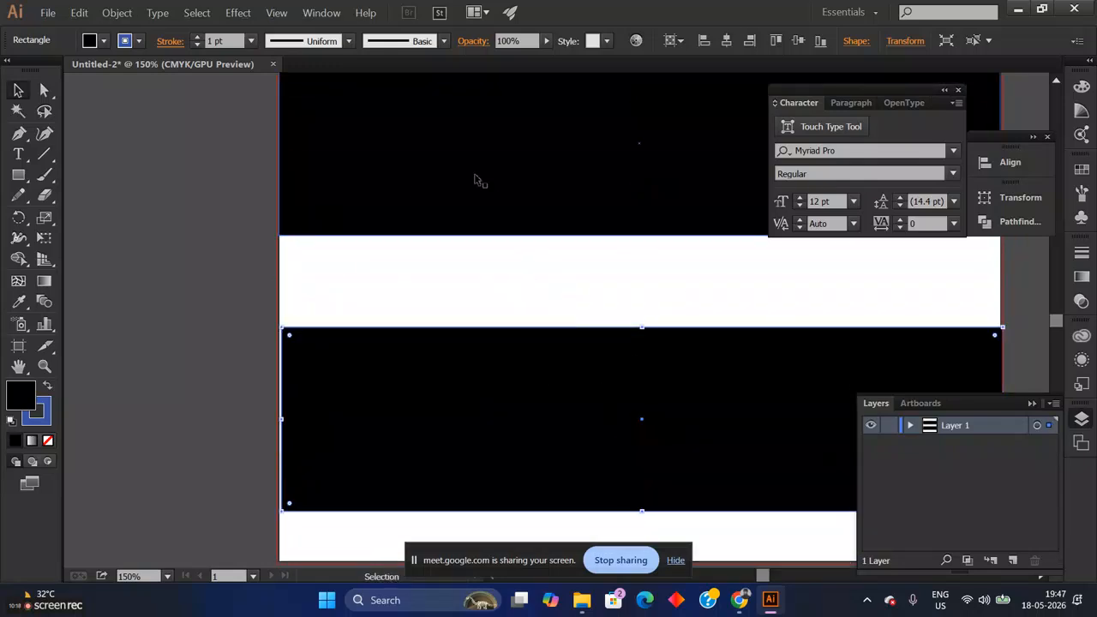
{"action": "key", "text": "Delete"}
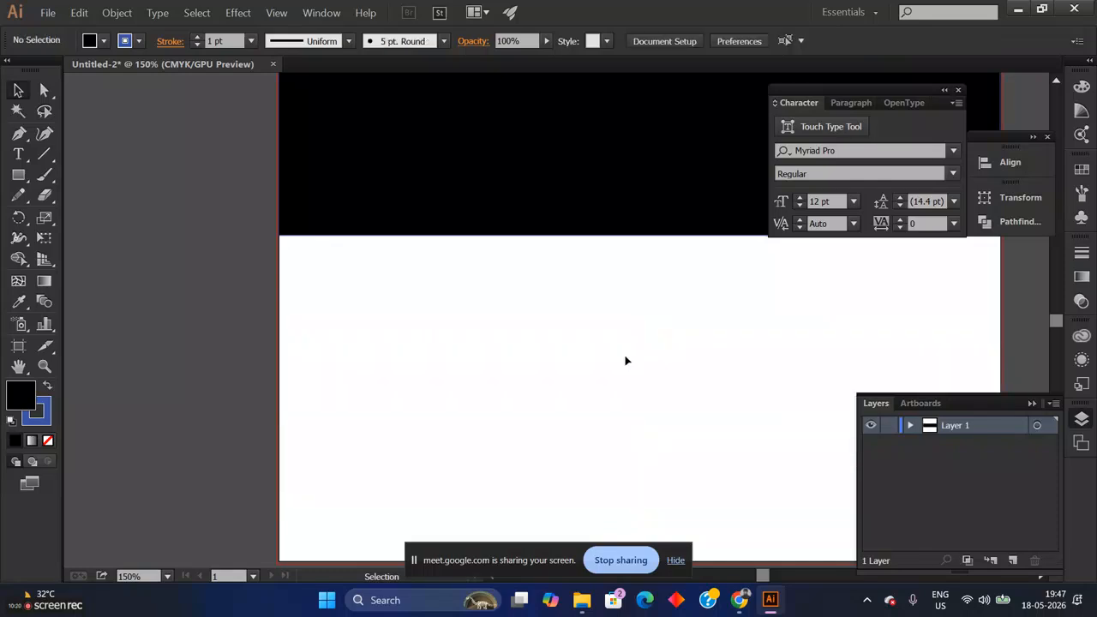
Step: Duplicate the top band downward with a slight overlap, and repeat the transformation to add a third band
{"action": "scroll", "coordinate": [613, 373], "scroll_direction": "up", "scroll_amount": 4}
{"action": "left_click", "coordinate": [531, 238]}
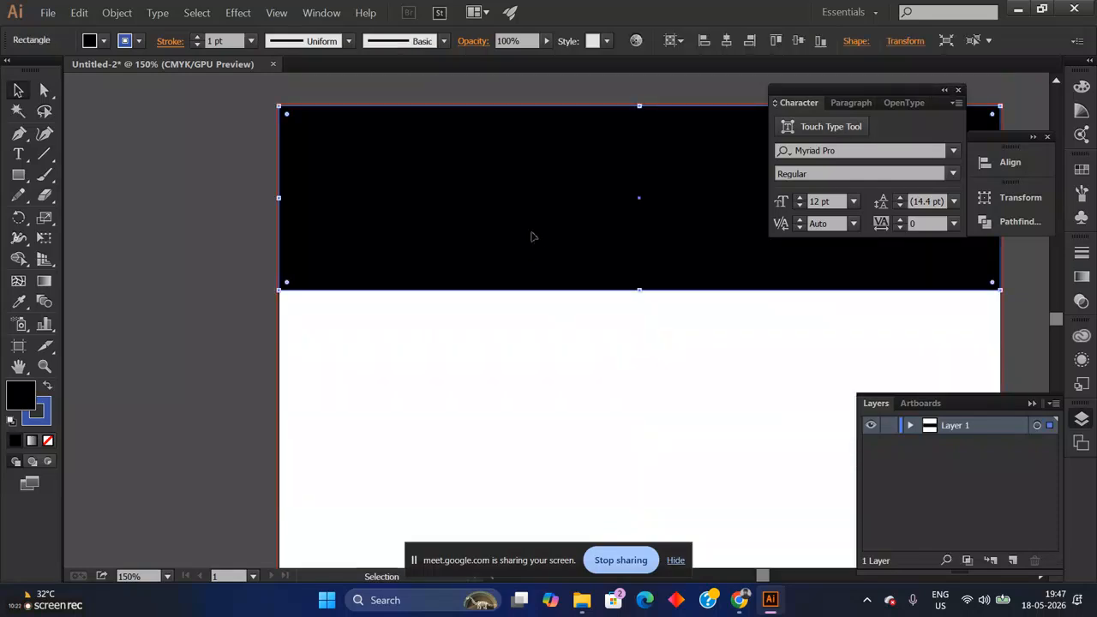
{"action": "left_click_drag", "start_coordinate": [532, 238], "coordinate": [526, 392]}
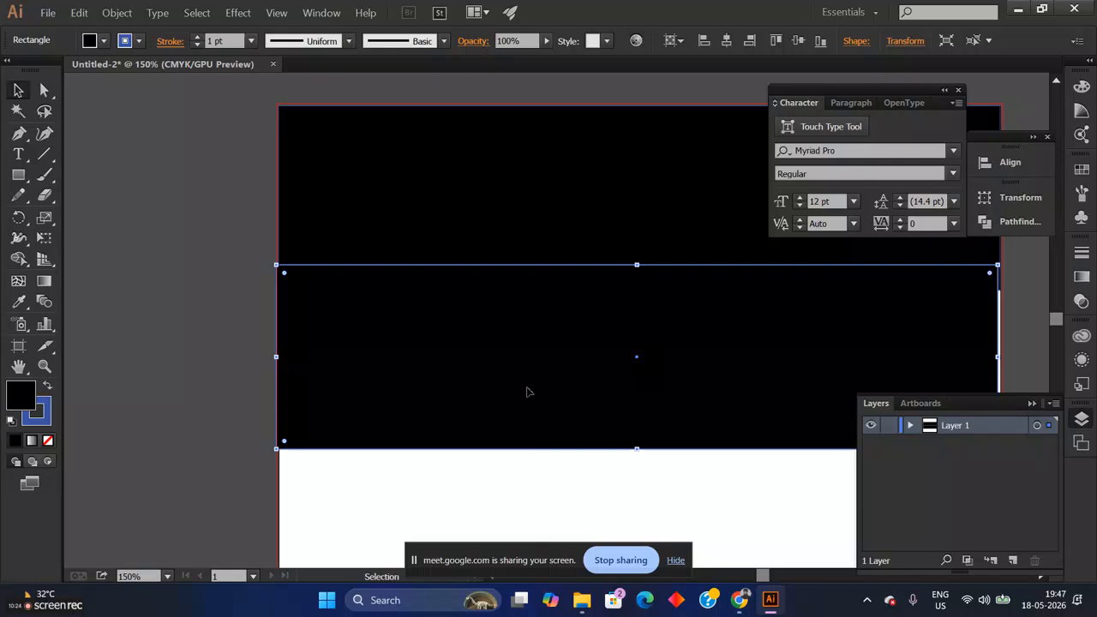
{"action": "key", "text": "a"}
{"action": "key", "text": "ctrl+d"}
{"action": "key", "text": "v"}
{"action": "scroll", "coordinate": [600, 343], "scroll_direction": "down", "scroll_amount": 2}
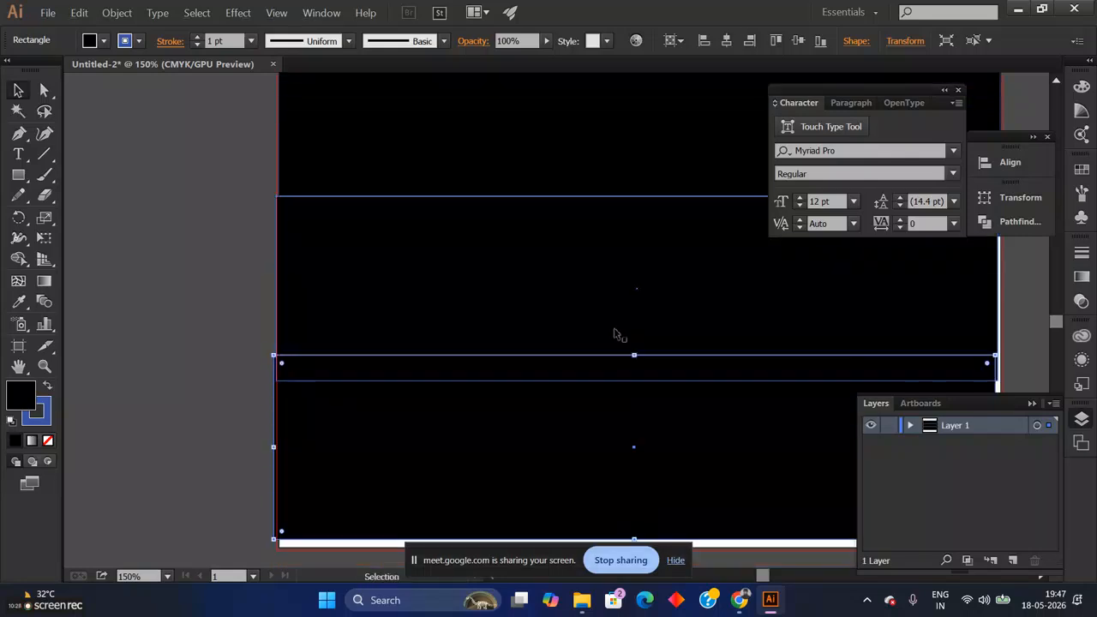
Step: Move the third band down past the artboard's bottom edge, and move it back up over the second band
{"action": "left_click_drag", "start_coordinate": [595, 448], "coordinate": [616, 508]}
{"action": "key", "text": "a"}
{"action": "key", "text": "v"}
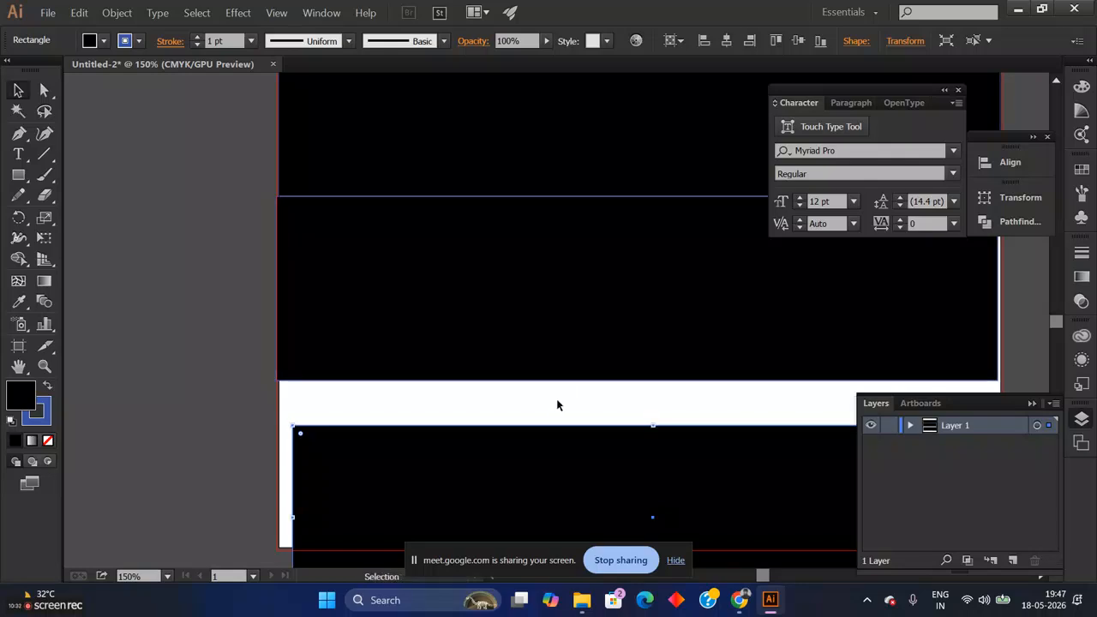
{"action": "left_click", "coordinate": [591, 295]}
{"action": "left_click_drag", "start_coordinate": [582, 454], "coordinate": [543, 303]}
Step: Undo the band moves and duplications back to the single band at the artboard's top edge
{"action": "key", "text": "ctrl+z"}
{"action": "key", "text": "ctrl+z"}
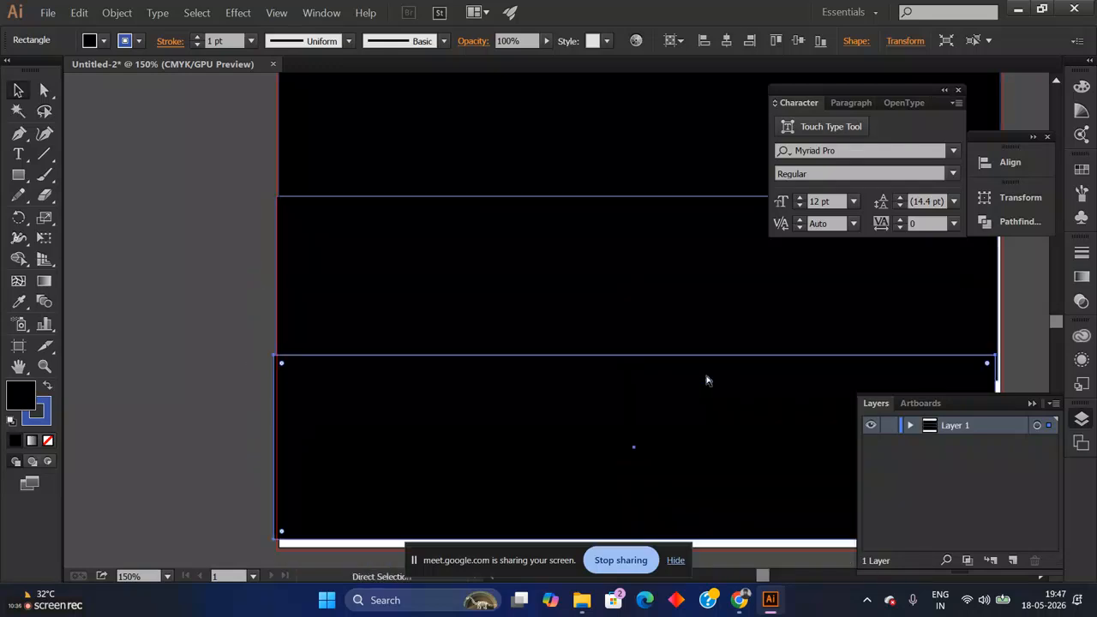
{"action": "key", "text": "ctrl+z"}
{"action": "key", "text": "ctrl+z"}
{"action": "key", "text": "ctrl+z"}
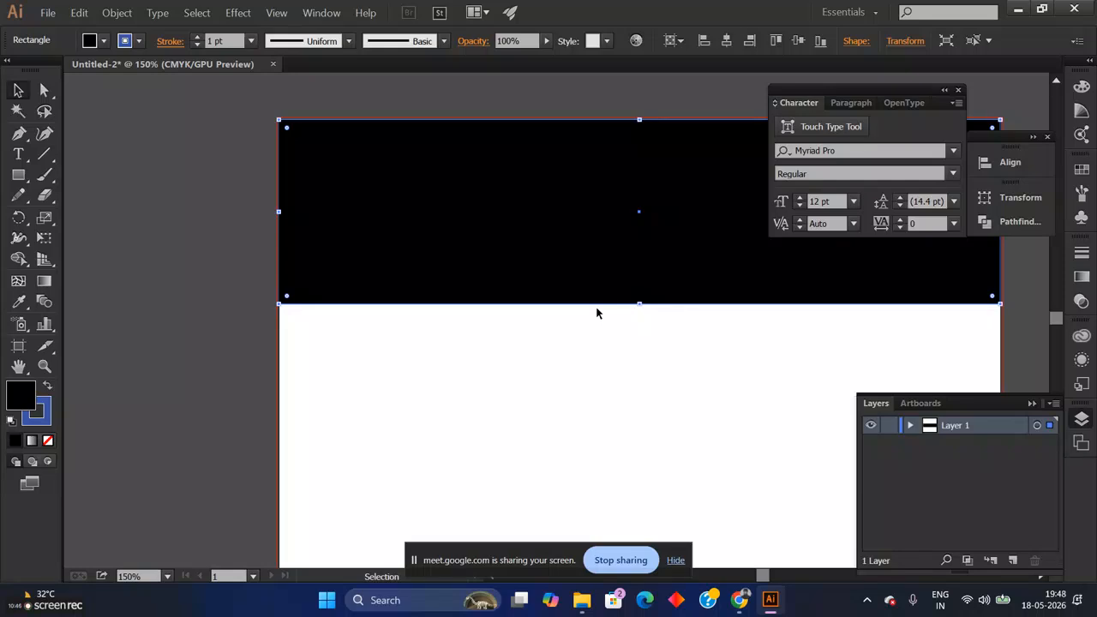
Step: Draw a black circle with the Ellipse tool below the band, near the artboard's left edge
{"action": "scroll", "coordinate": [581, 249], "scroll_direction": "down", "scroll_amount": 1}
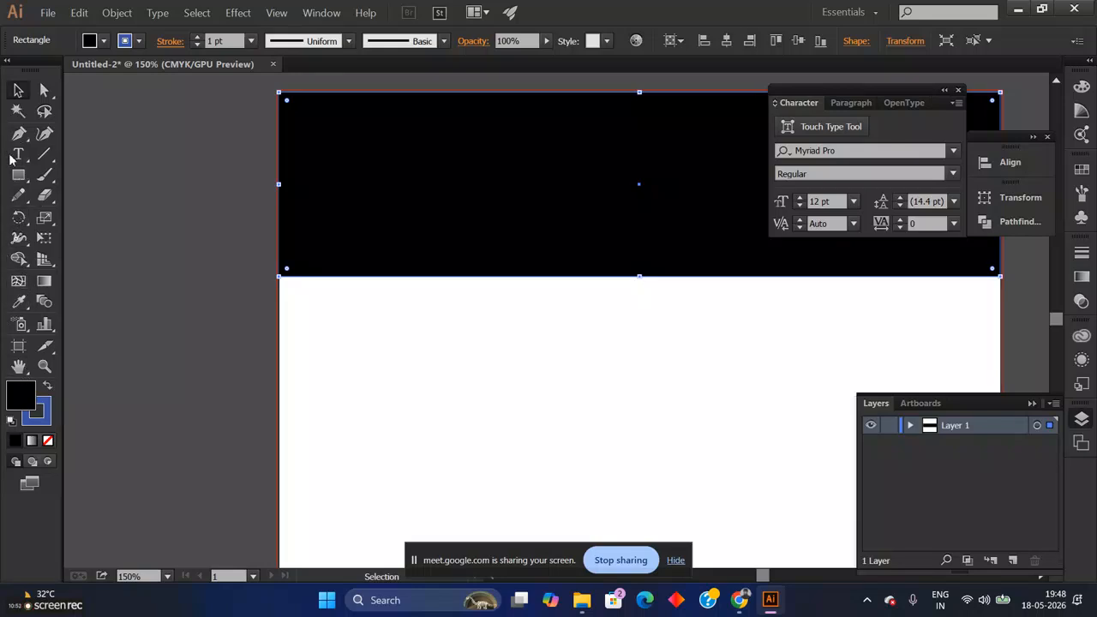
{"action": "left_click_drag", "start_coordinate": [19, 175], "coordinate": [70, 221]}
{"action": "left_click_drag", "start_coordinate": [339, 325], "coordinate": [452, 437]}
{"action": "left_click", "coordinate": [18, 90]}
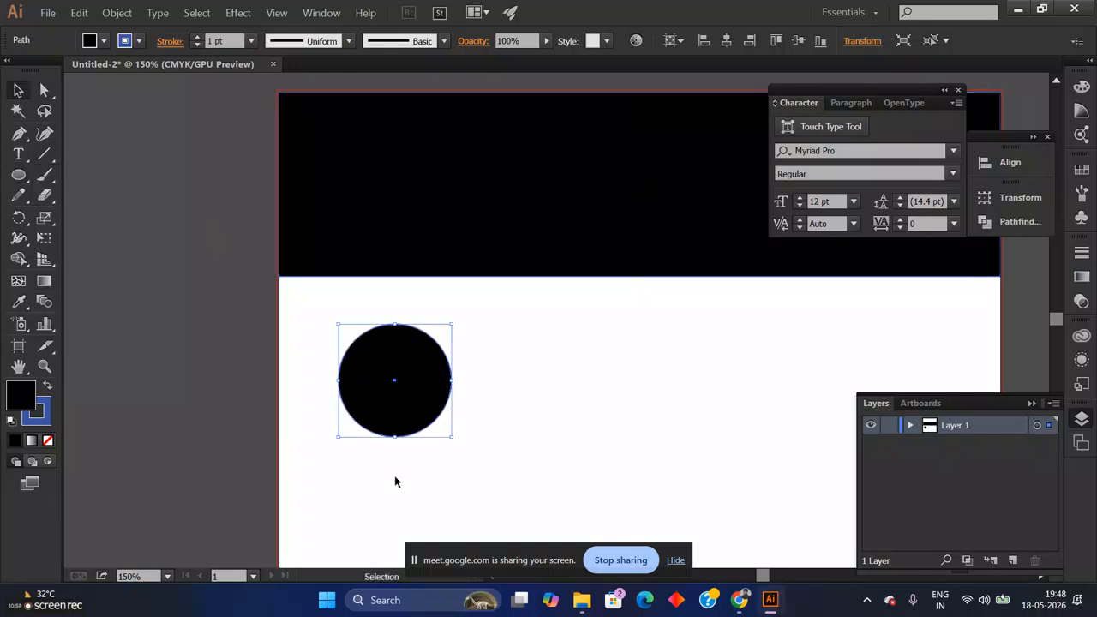
Step: Duplicate the black circle diagonally down and to the right of the original, without using the clipboard
{"action": "left_click", "coordinate": [495, 412]}
{"action": "left_click", "coordinate": [416, 399]}
{"action": "left_click_drag", "start_coordinate": [408, 416], "coordinate": [494, 485], "text": "alt"}
{"action": "scroll", "coordinate": [657, 373], "scroll_direction": "down", "scroll_amount": 2}
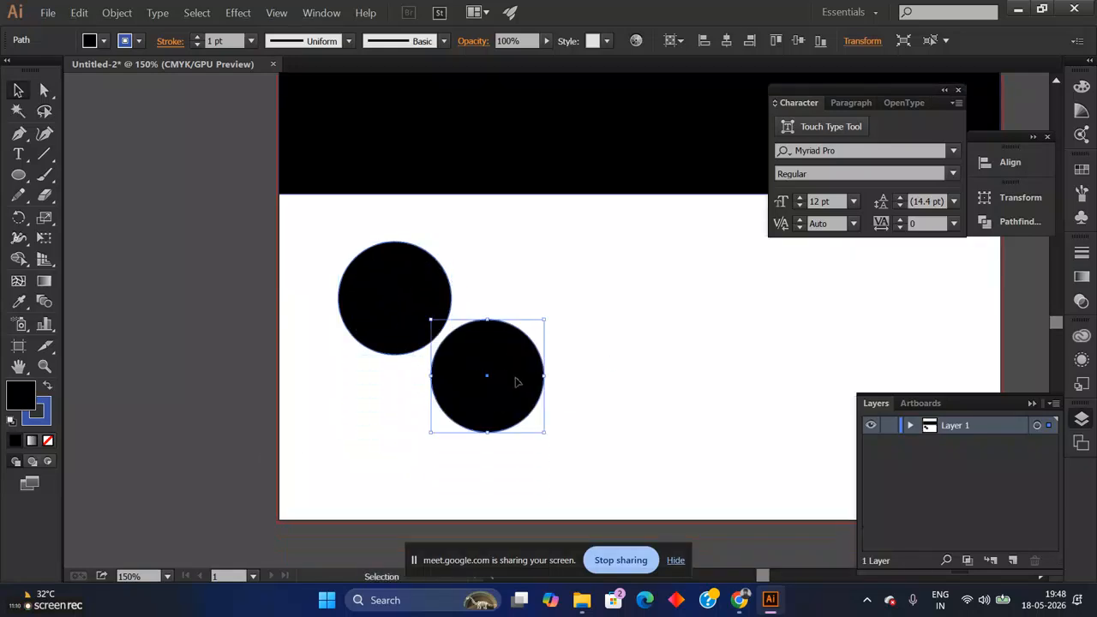
Step: Repeat the circle duplication four more times along the same diagonal, down and to the right
{"action": "key", "text": "ctrl+d"}
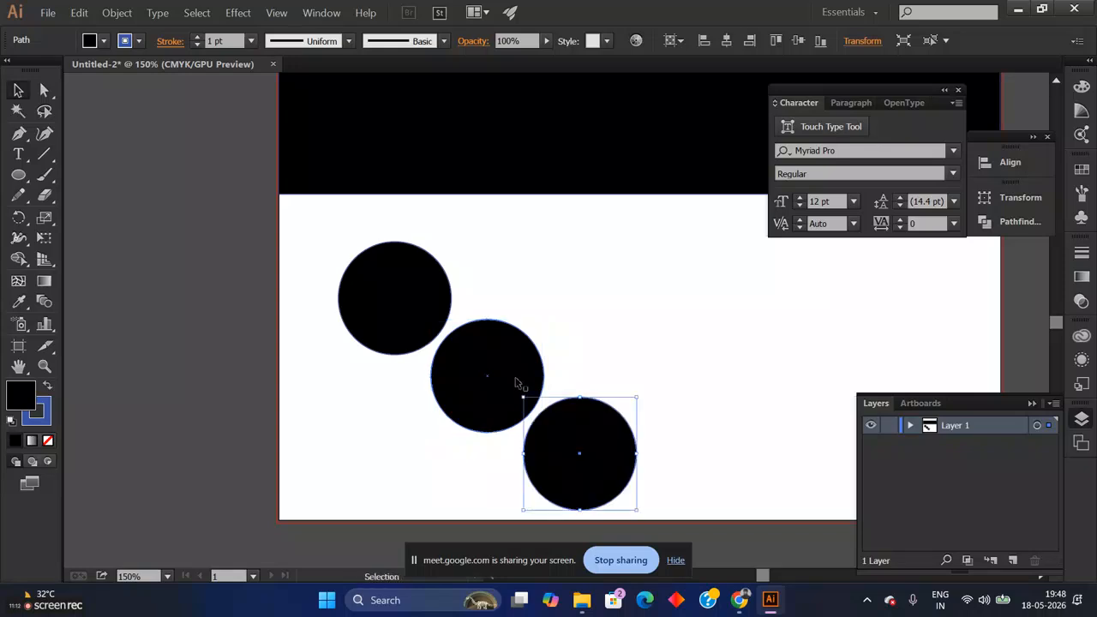
{"action": "key", "text": "ctrl+d"}
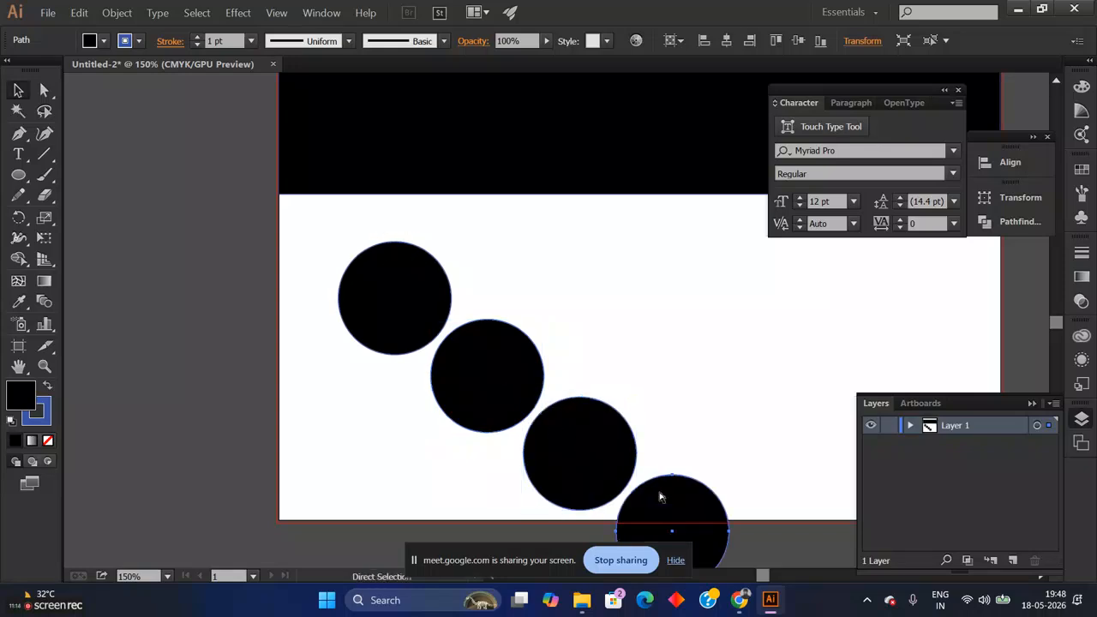
{"action": "scroll", "coordinate": [725, 387], "scroll_direction": "down", "scroll_amount": 2}
{"action": "key", "text": "ctrl+d"}
{"action": "scroll", "coordinate": [819, 377], "scroll_direction": "down", "scroll_amount": 2}
{"action": "key", "text": "ctrl+d"}
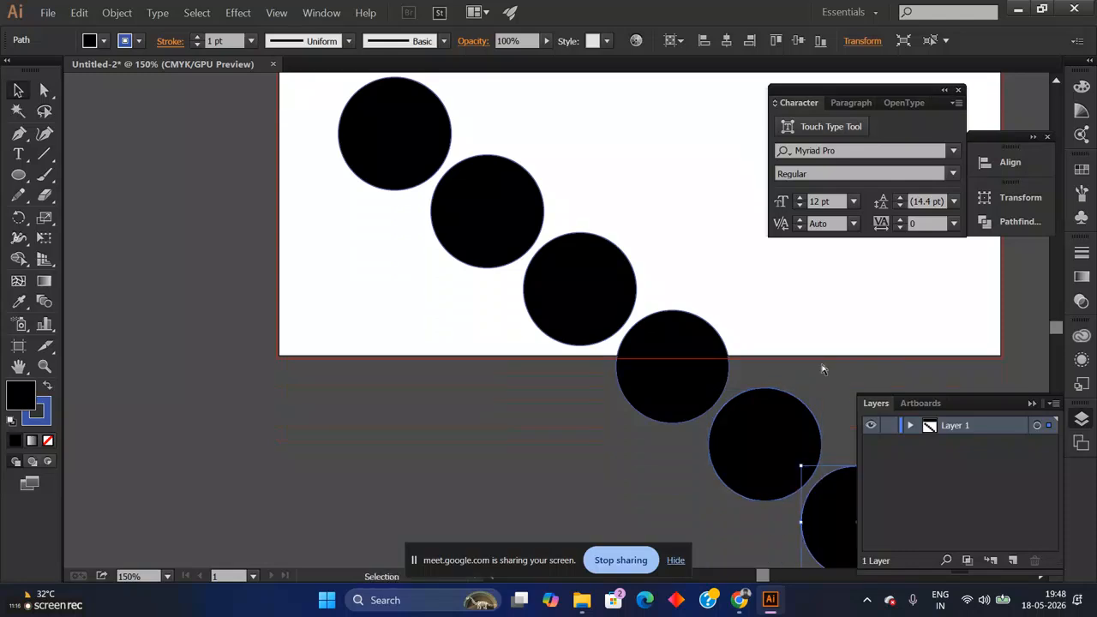
Step: Undo the repeated circle copies and the first duplicate, back to the single original circle
{"action": "key", "text": "ctrl+z"}
{"action": "key", "text": "ctrl+z"}
{"action": "key", "text": "ctrl+z"}
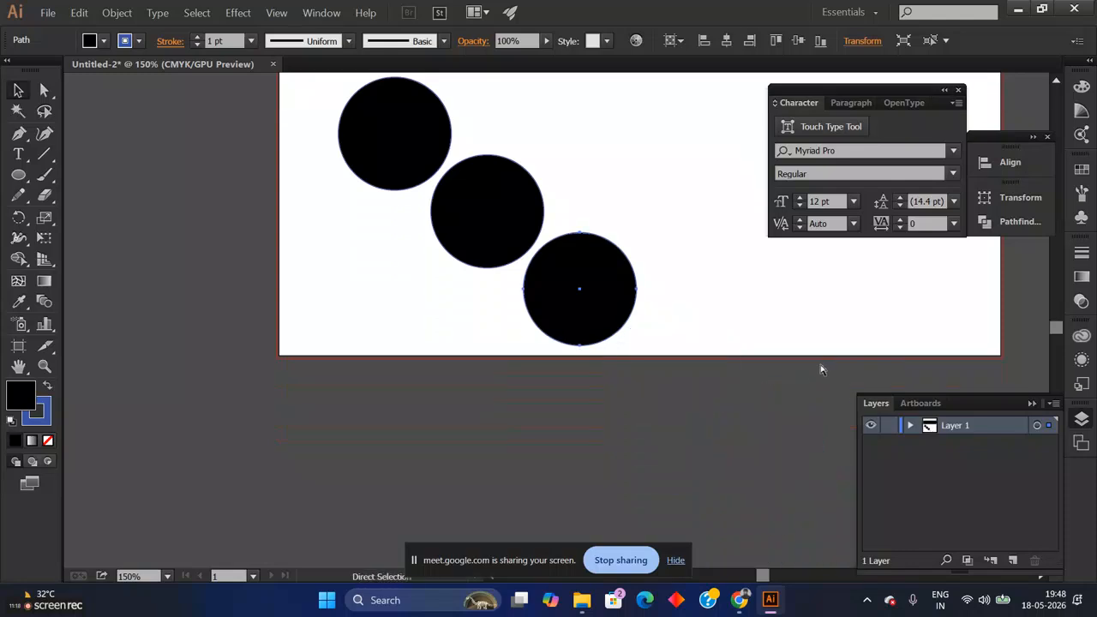
{"action": "key", "text": "ctrl+z"}
{"action": "key", "text": "ctrl+z"}
Step: Move the black circle onto the artboard's bottom-left corner
{"action": "scroll", "coordinate": [643, 384], "scroll_direction": "up", "scroll_amount": 2}
{"action": "left_click_drag", "start_coordinate": [409, 247], "coordinate": [322, 442]}
{"action": "scroll", "coordinate": [645, 367], "scroll_direction": "up", "scroll_amount": 2}
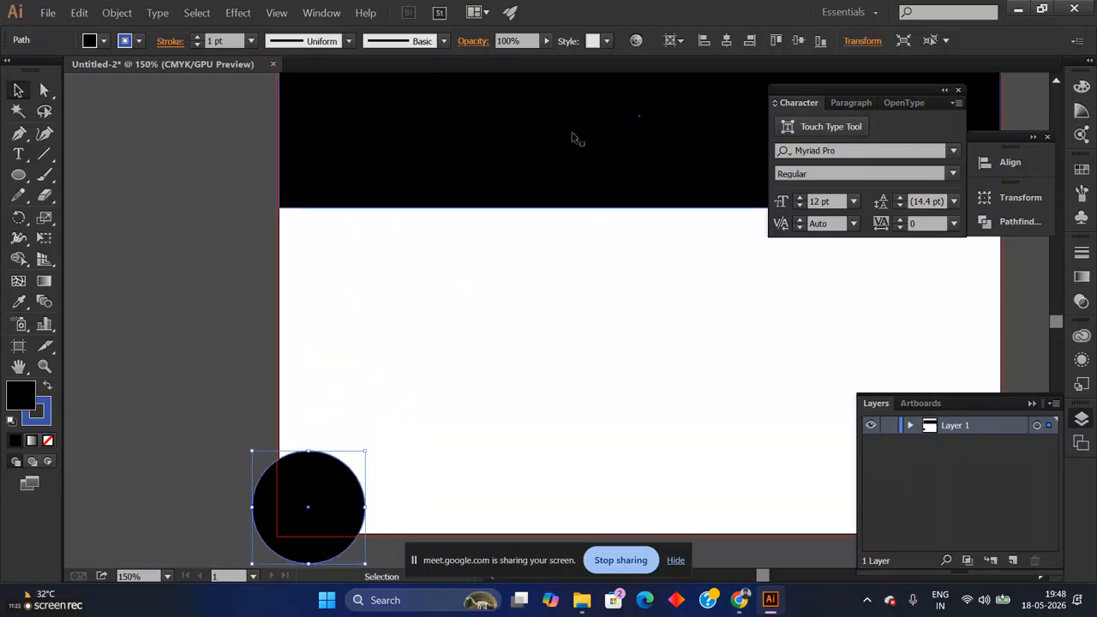
Step: Move the black band off the artboard to the empty area at its upper left
{"action": "scroll", "coordinate": [639, 245], "scroll_direction": "right", "scroll_amount": 2}
{"action": "key", "text": "ctrl+minus"}
{"action": "key", "text": "ctrl+minus"}
{"action": "key", "text": "v"}
{"action": "left_click_drag", "start_coordinate": [649, 238], "coordinate": [308, 159]}
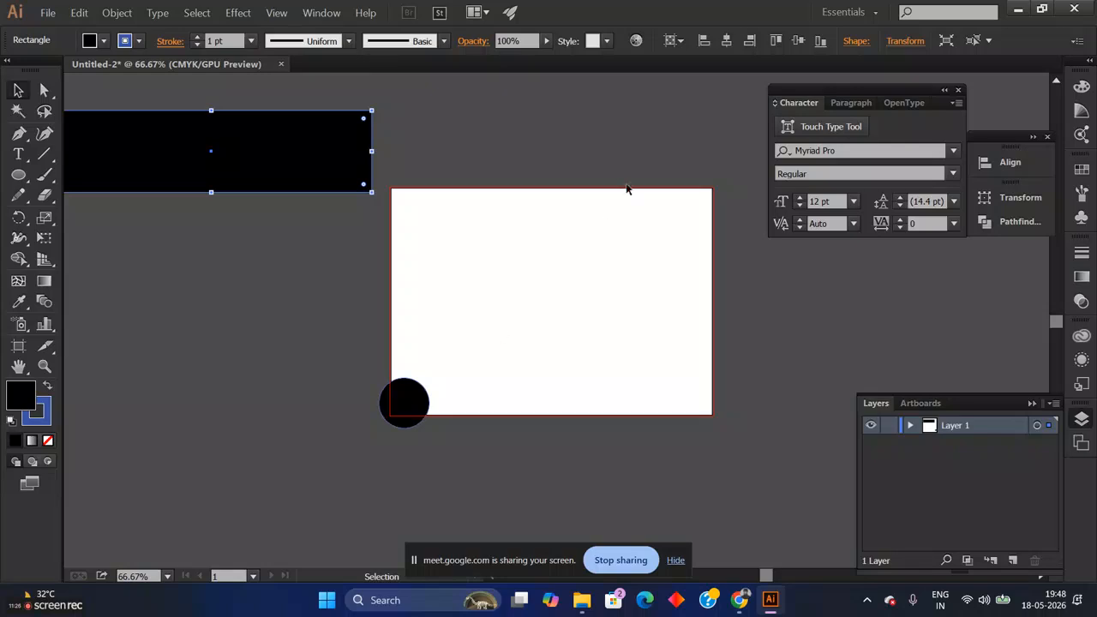
Step: Try duplicating the corner circle diagonally up and to the right, undoing each trial copy
{"action": "left_click", "coordinate": [410, 397]}
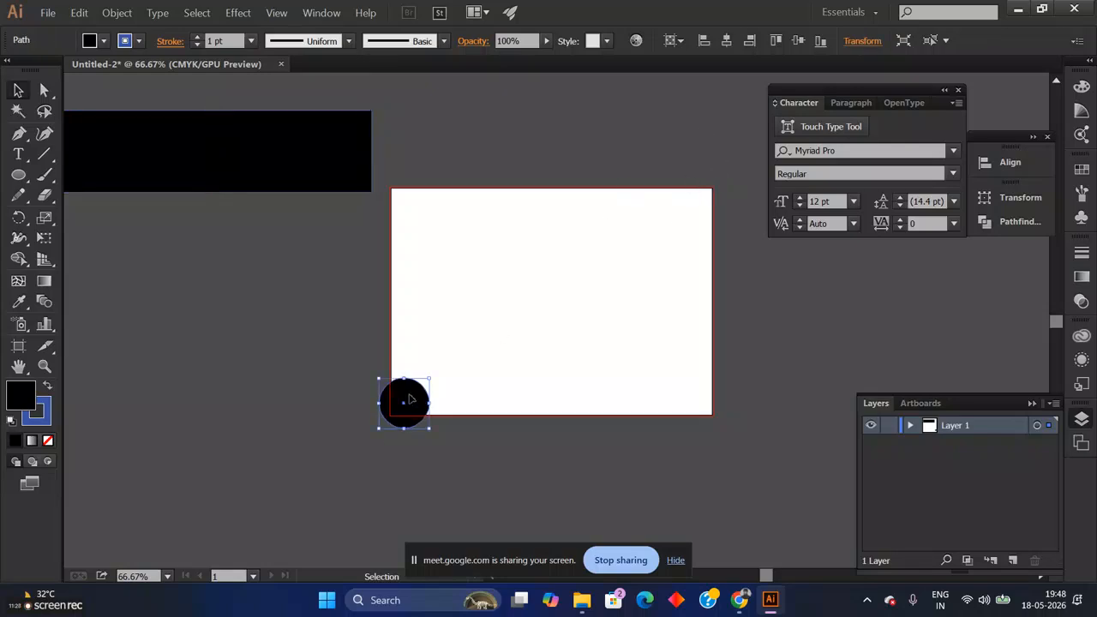
{"action": "left_click_drag", "start_coordinate": [412, 401], "coordinate": [459, 370]}
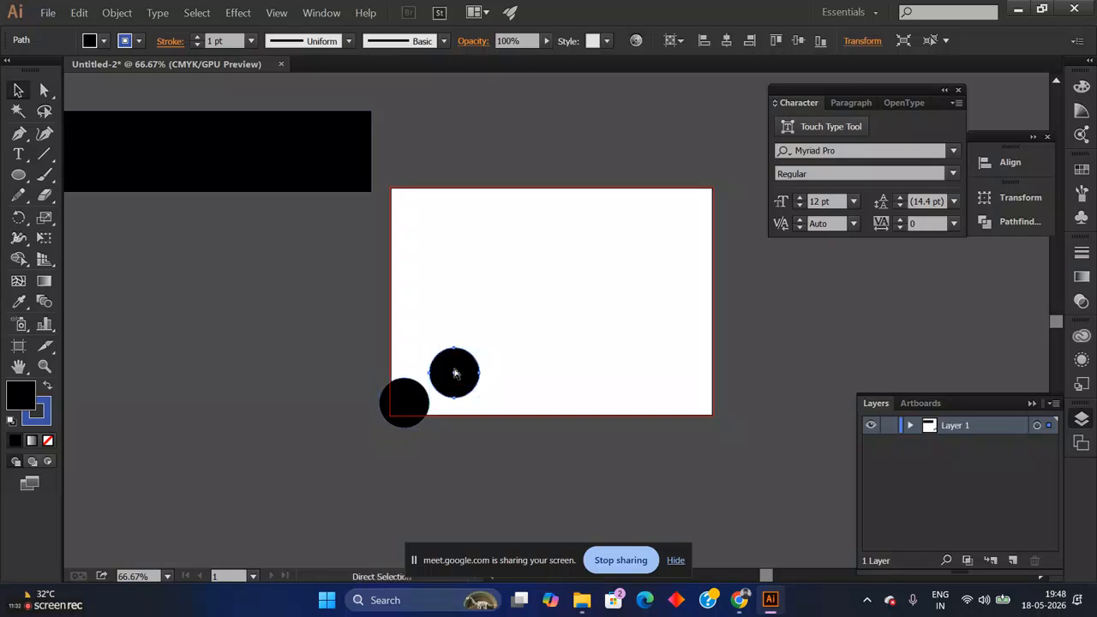
{"action": "key", "text": "ctrl+z"}
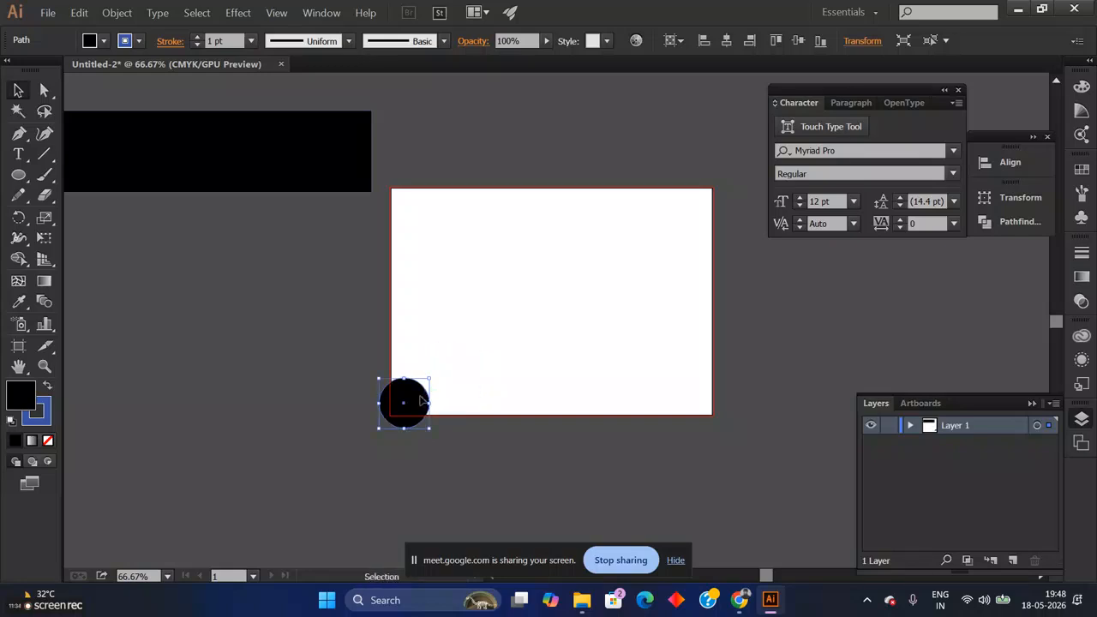
{"action": "left_click", "coordinate": [426, 393], "text": "shift"}
{"action": "left_click", "coordinate": [426, 394], "text": "shift"}
{"action": "left_click", "coordinate": [426, 393], "text": "shift"}
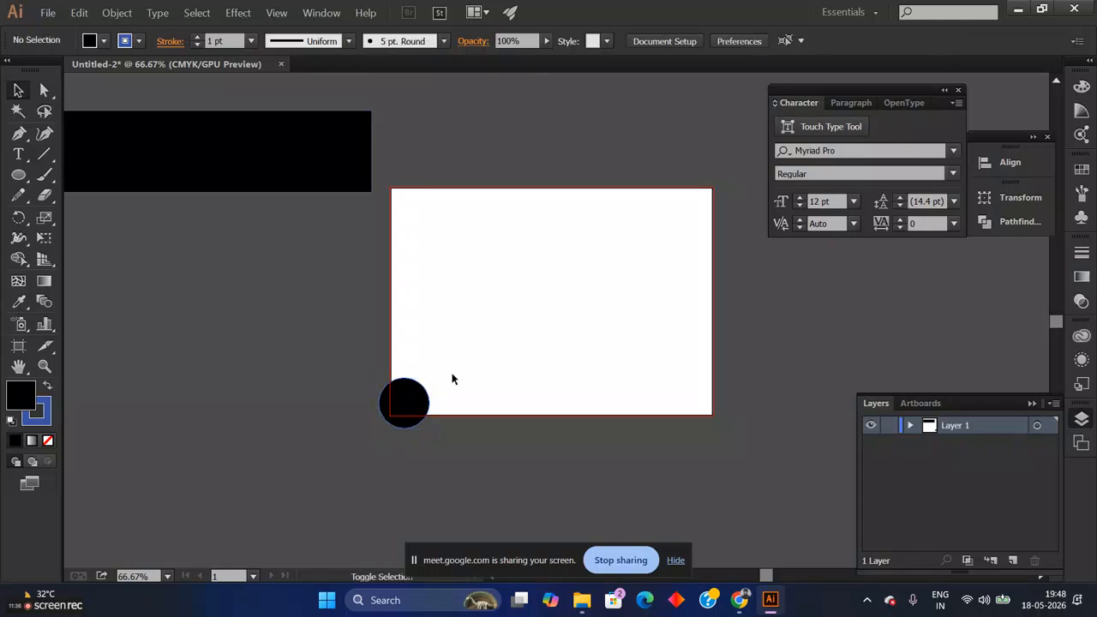
{"action": "key", "text": "alt+shift"}
{"action": "left_click", "coordinate": [416, 403]}
{"action": "left_click_drag", "start_coordinate": [416, 403], "coordinate": [457, 360]}
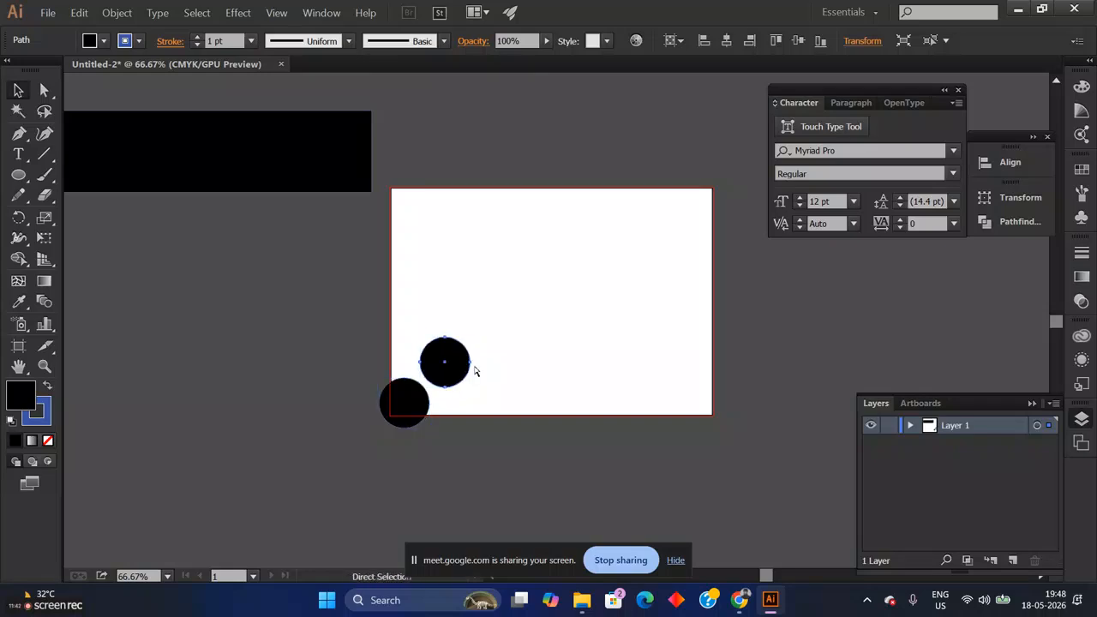
{"action": "key", "text": "ctrl+z"}
Step: Duplicate the corner circle diagonally up and to the right, and repeat the duplication six times to form a rising row
{"action": "left_click_drag", "start_coordinate": [423, 398], "coordinate": [465, 363]}
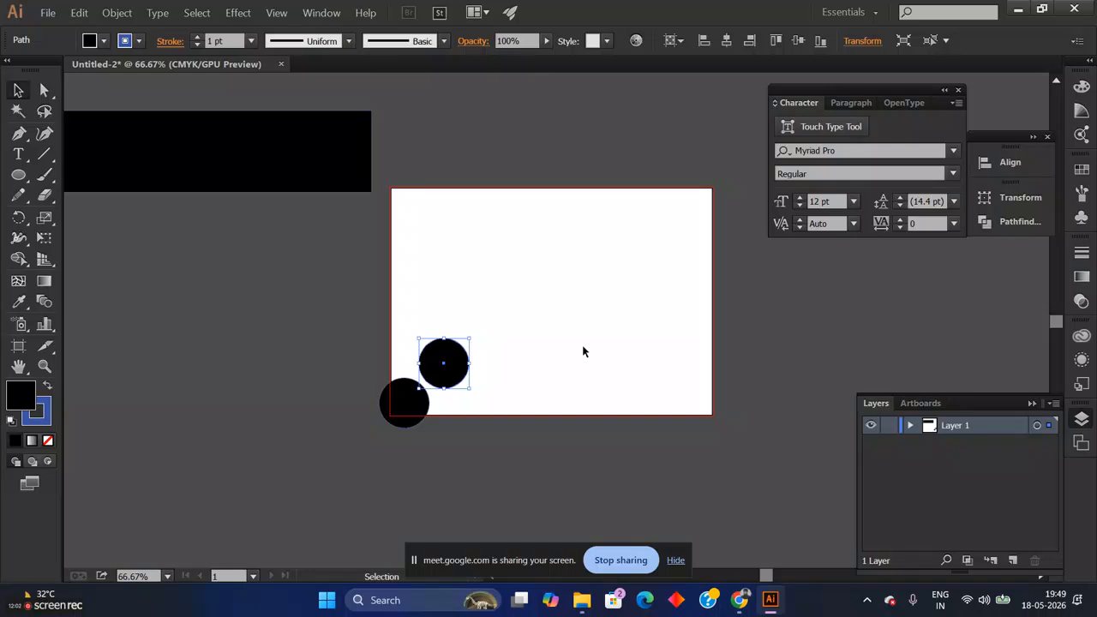
{"action": "key", "text": "ctrl+d"}
{"action": "key", "text": "ctrl+d"}
{"action": "key", "text": "ctrl+d"}
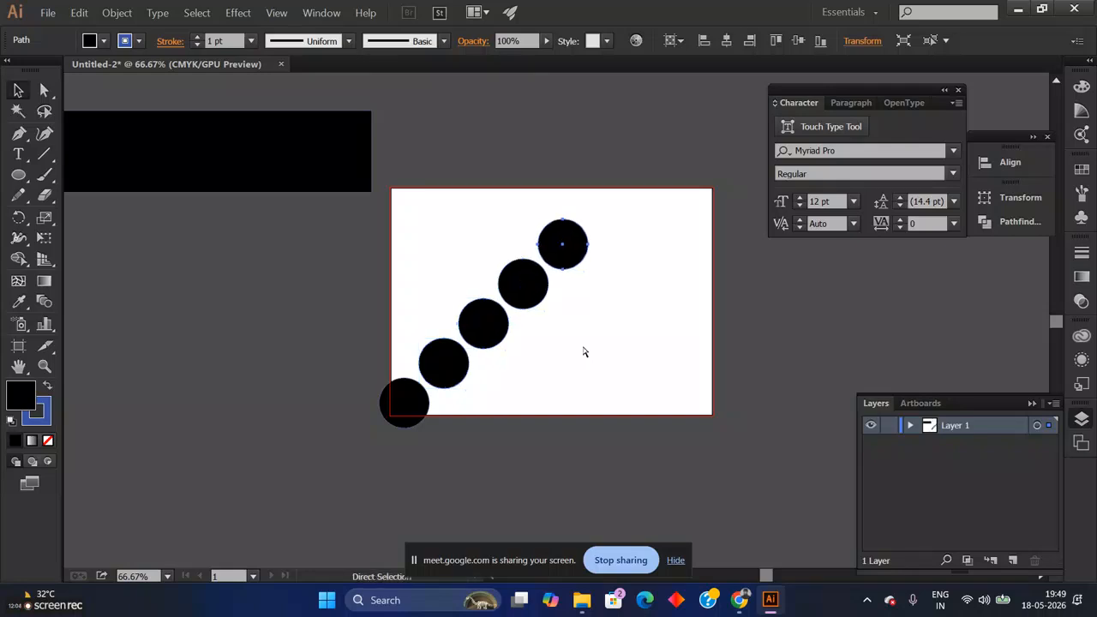
{"action": "key", "text": "ctrl+d"}
{"action": "key", "text": "ctrl+d"}
{"action": "key", "text": "ctrl+d"}
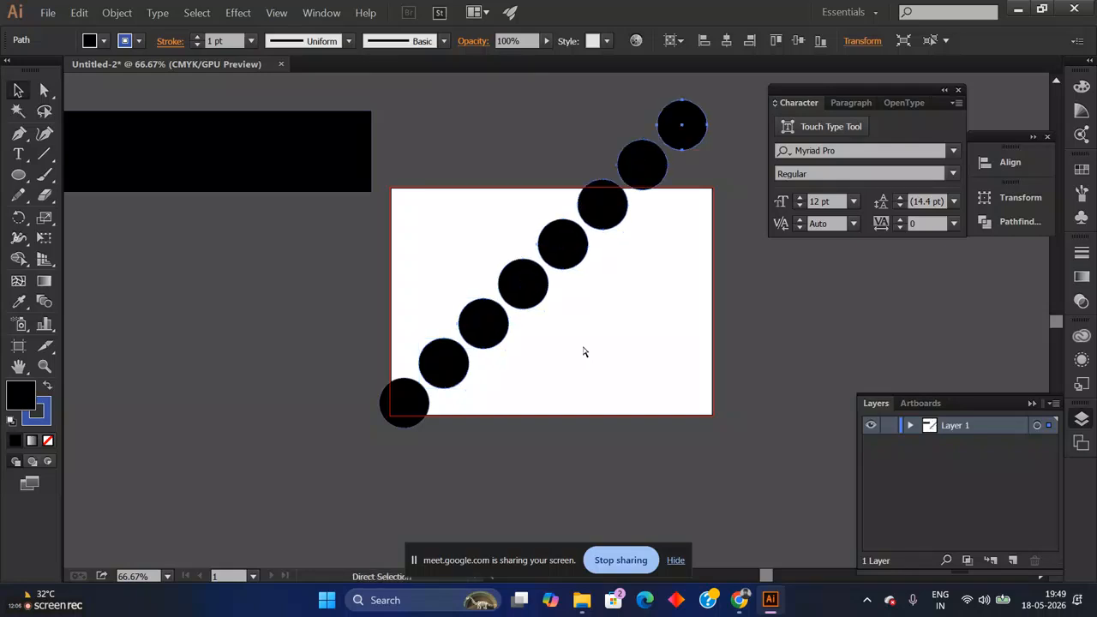
Step: Move the row's topmost circle to the artboard's bottom-right corner and duplicate it diagonally up and to the left
{"action": "double_click", "coordinate": [699, 122]}
{"action": "left_click", "coordinate": [750, 242]}
{"action": "double_click", "coordinate": [751, 239]}
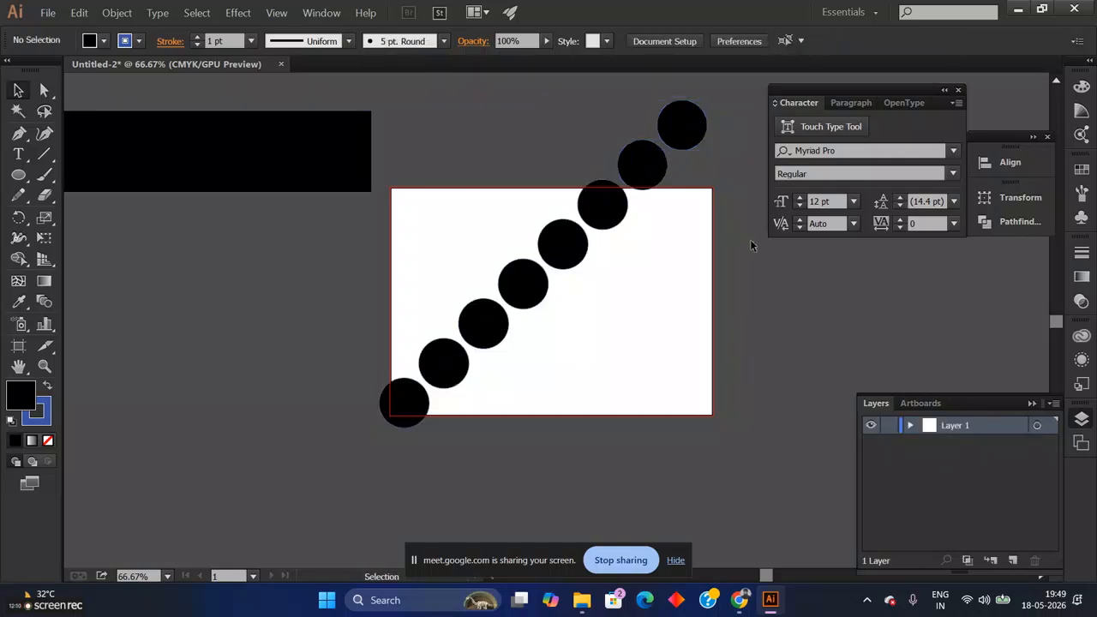
{"action": "left_click_drag", "start_coordinate": [694, 117], "coordinate": [667, 366]}
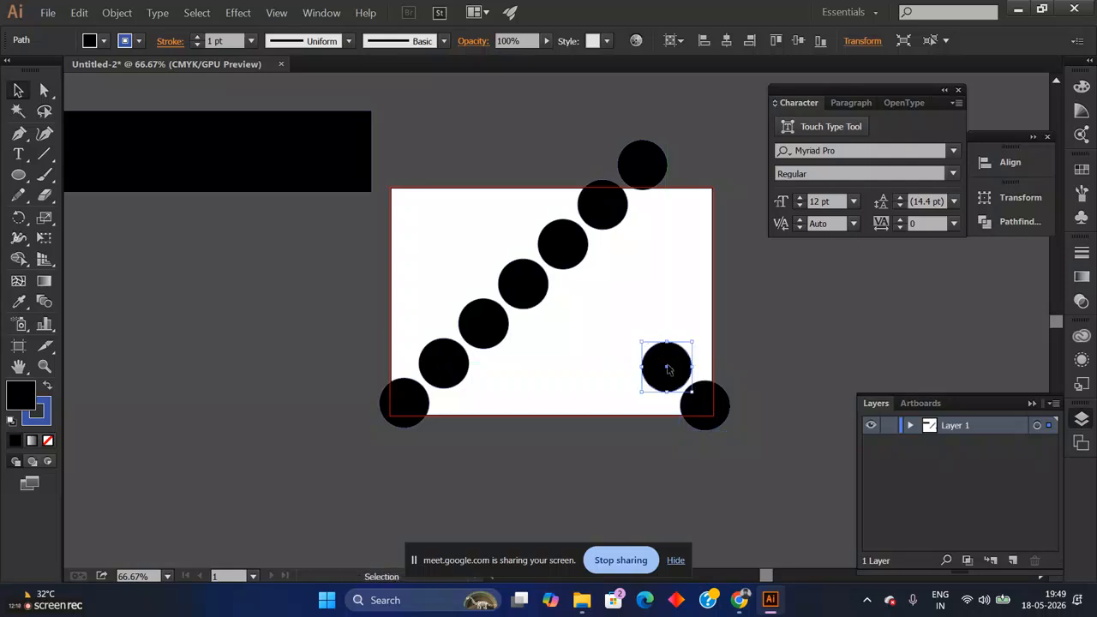
Step: Repeat the last duplication seven times to form a second diagonal row crossing the first
{"action": "key", "text": "ctrl+d"}
{"action": "key", "text": "ctrl+d"}
{"action": "key", "text": "ctrl+d"}
{"action": "key", "text": "ctrl+d"}
{"action": "key", "text": "ctrl+d"}
{"action": "key", "text": "ctrl+d"}
{"action": "key", "text": "ctrl+d"}
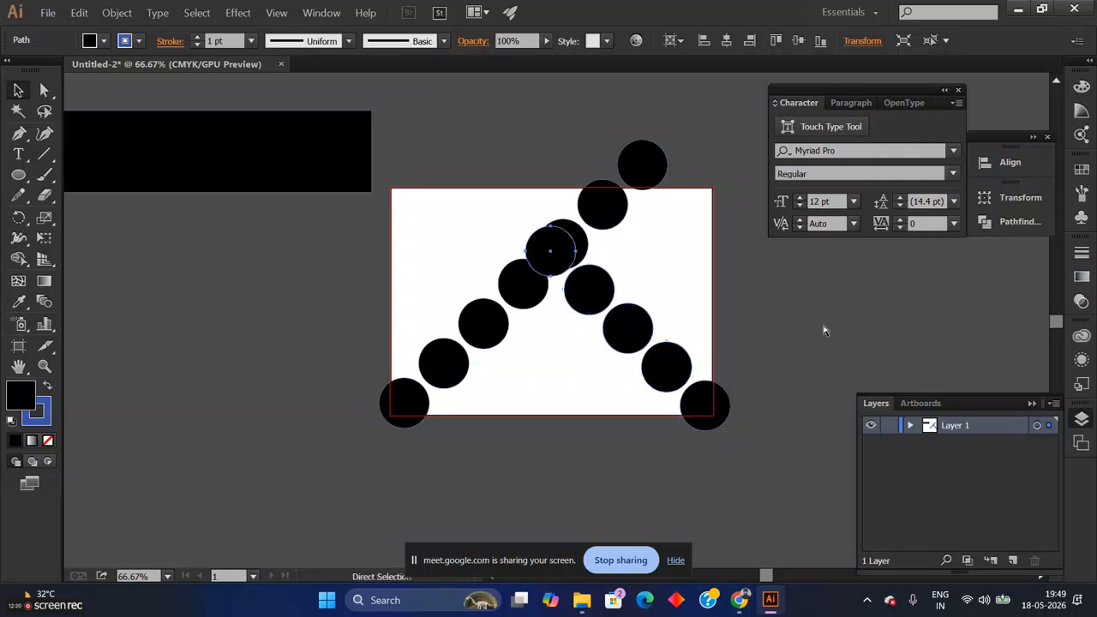
Step: Delete all circles in the two crossing diagonal rows, keeping the black band
{"action": "left_click", "coordinate": [823, 330]}
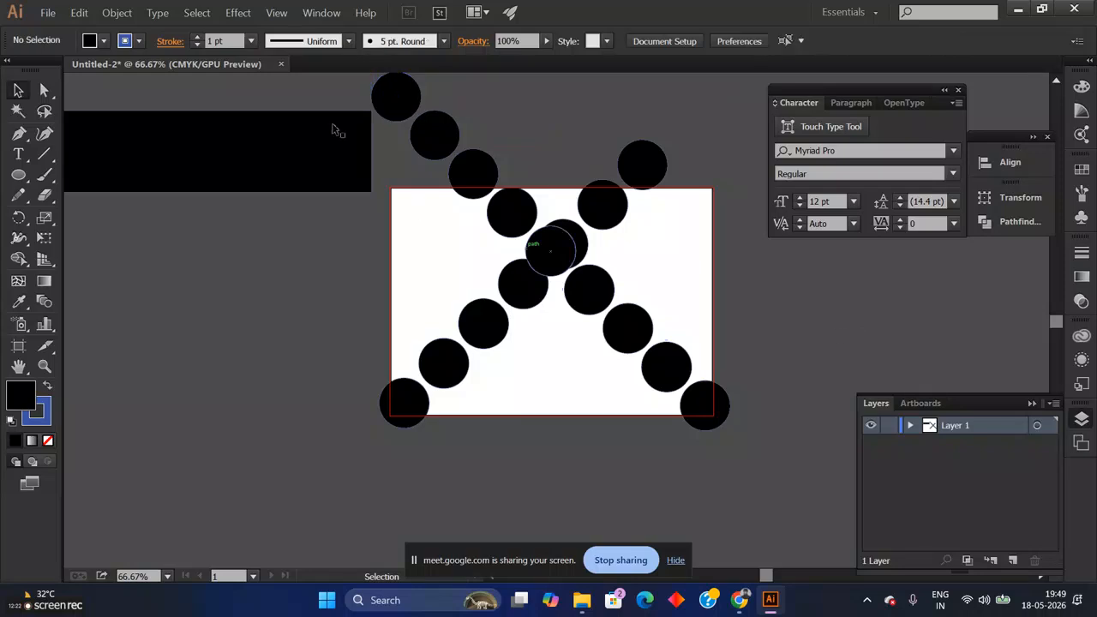
{"action": "left_click_drag", "start_coordinate": [791, 464], "coordinate": [423, 130]}
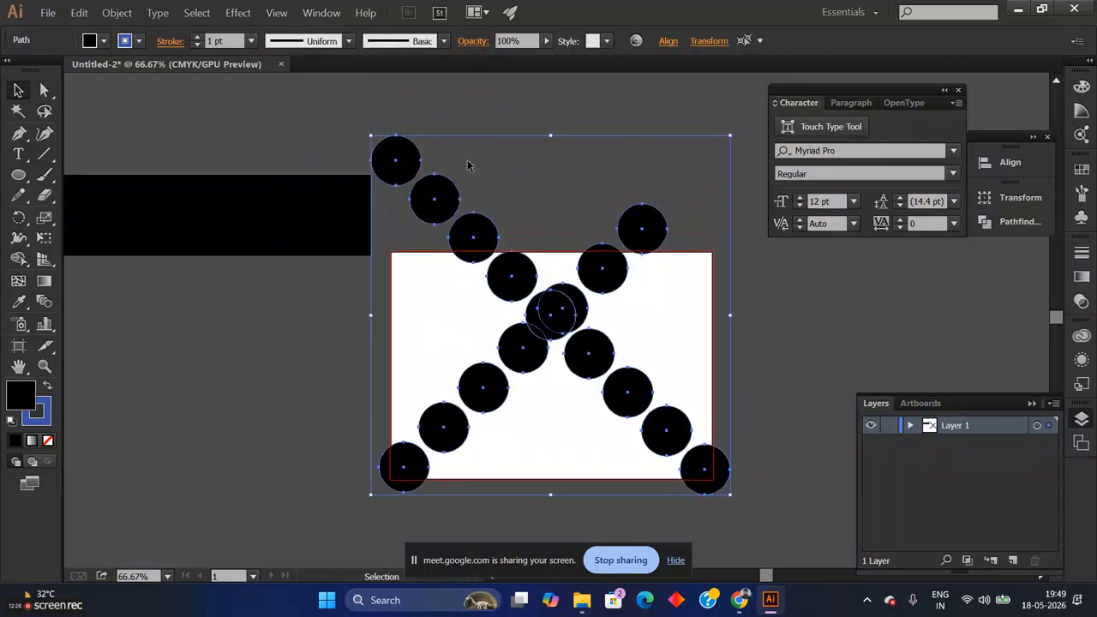
{"action": "key", "text": "Delete"}
Step: Draw a black circle with the Ellipse tool near the artboard's top-left corner and move it slightly up toward the corner
{"action": "key", "text": "ctrl+plus"}
{"action": "key", "text": "ctrl+plus"}
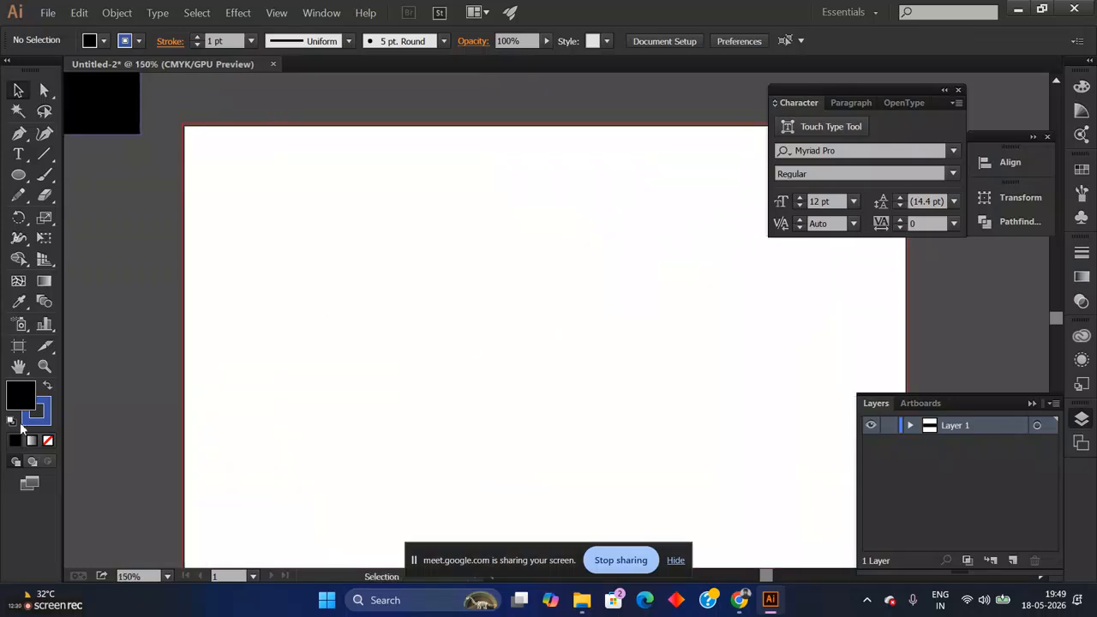
{"action": "left_click", "coordinate": [18, 174]}
{"action": "left_click_drag", "start_coordinate": [200, 148], "coordinate": [306, 254]}
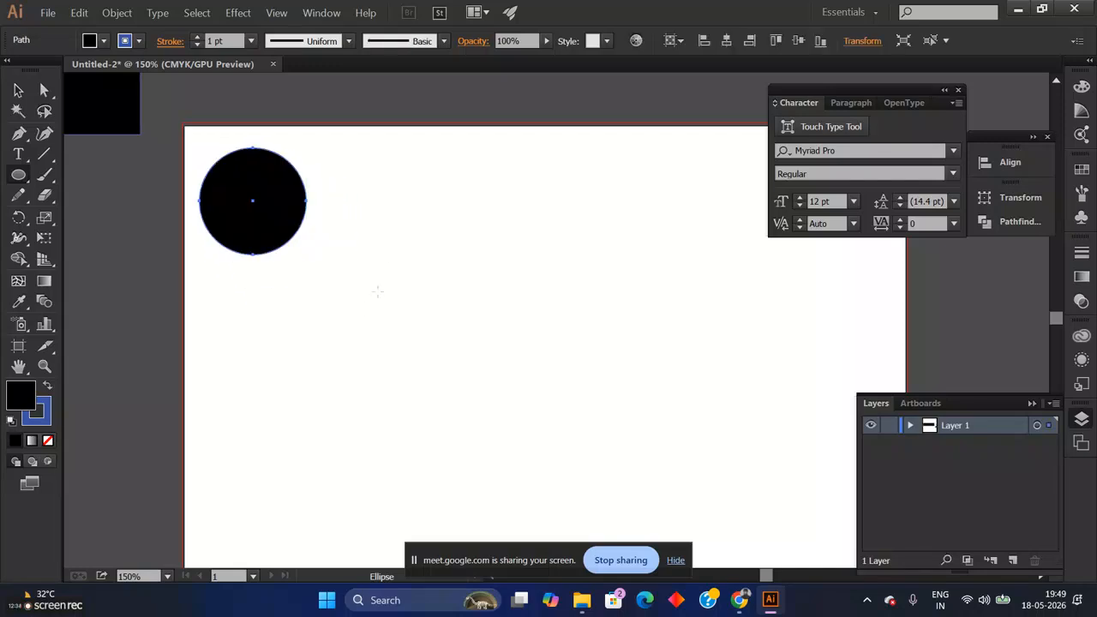
{"action": "left_click", "coordinate": [18, 89]}
{"action": "mouse_move", "coordinate": [257, 210]}
{"action": "left_mouse_down"}
{"action": "mouse_move", "coordinate": [257, 194]}
{"action": "mouse_move", "coordinate": [266, 197]}
{"action": "left_mouse_up"}
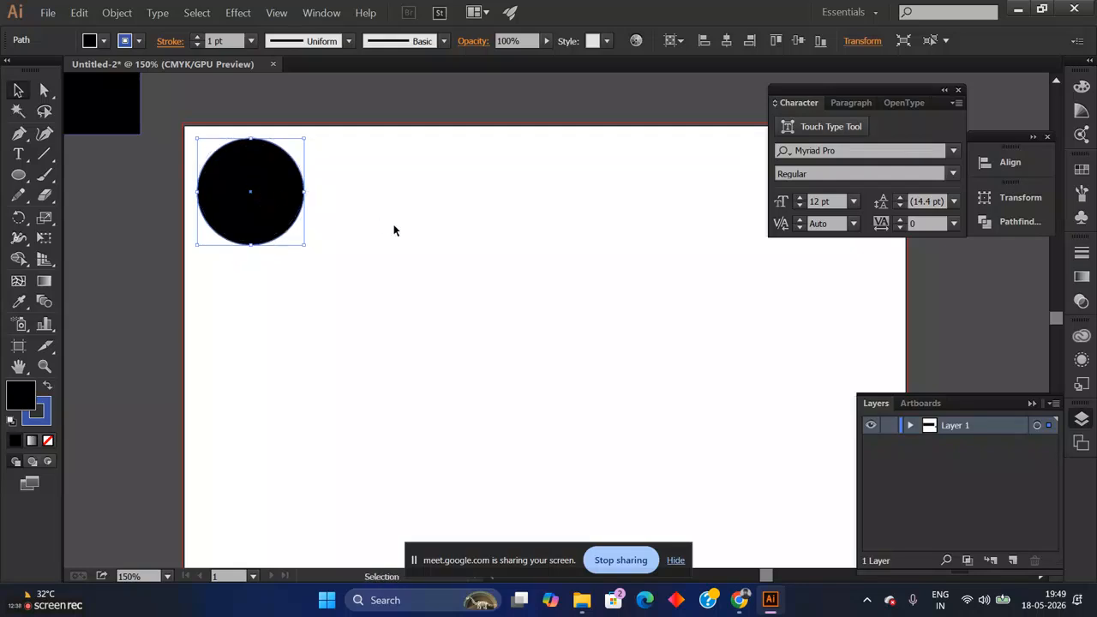
Step: Create a new landscape A4 document with one artboard, 3 pt bleed and CMYK color mode
{"action": "scroll", "coordinate": [444, 264], "scroll_direction": "right", "scroll_amount": 2}
{"action": "key", "text": "ctrl+minus"}
{"action": "key", "text": "ctrl+minus"}
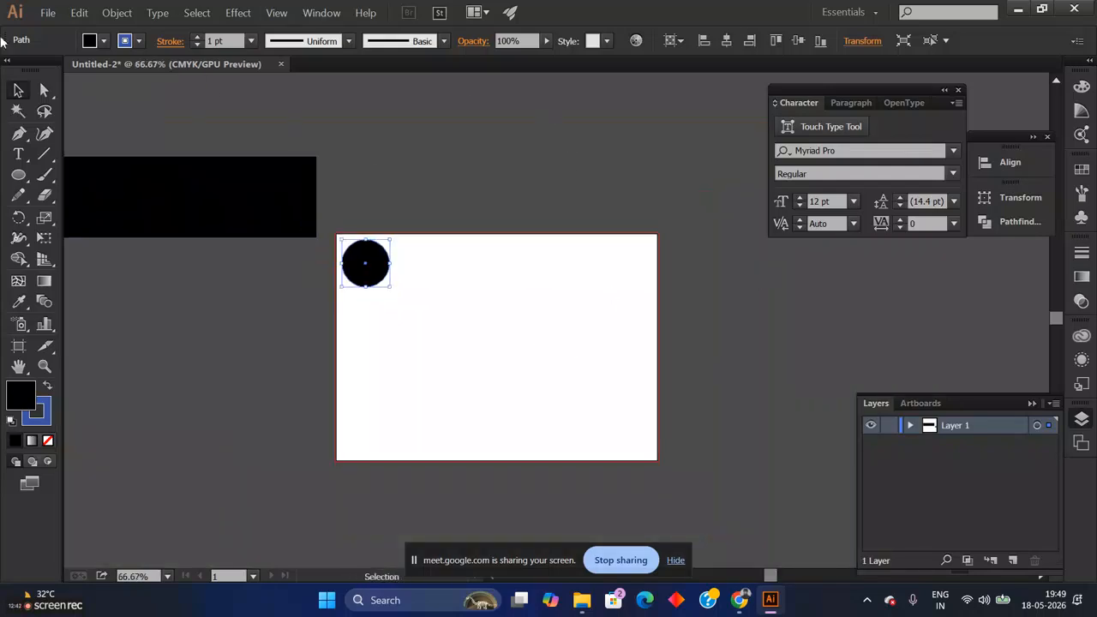
{"action": "left_click", "coordinate": [47, 12]}
{"action": "left_click", "coordinate": [69, 30]}
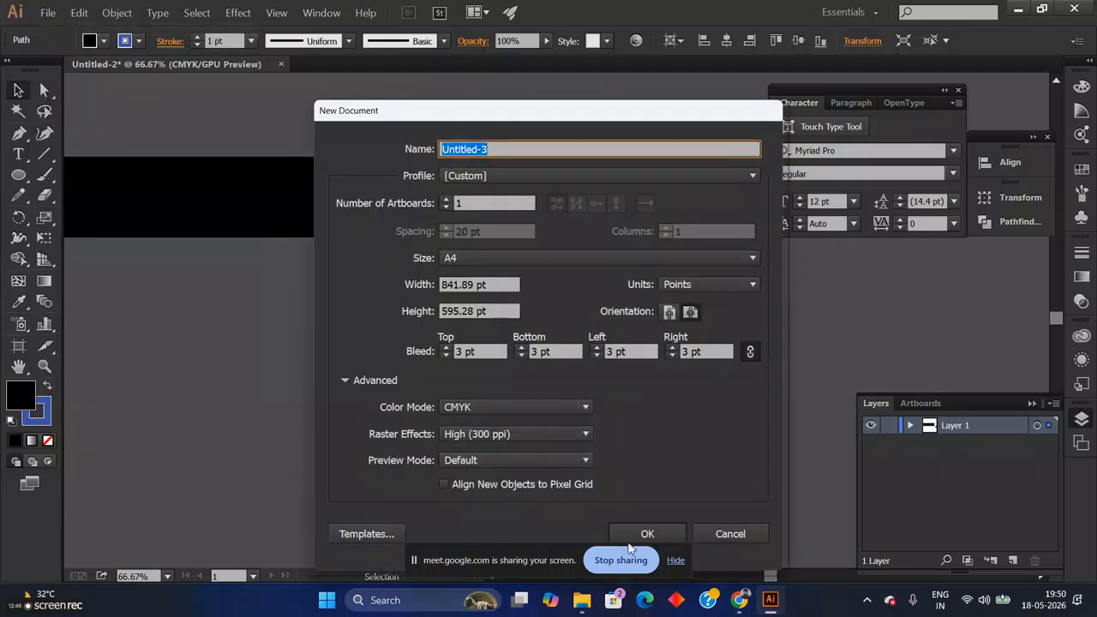
{"action": "left_click", "coordinate": [658, 535]}
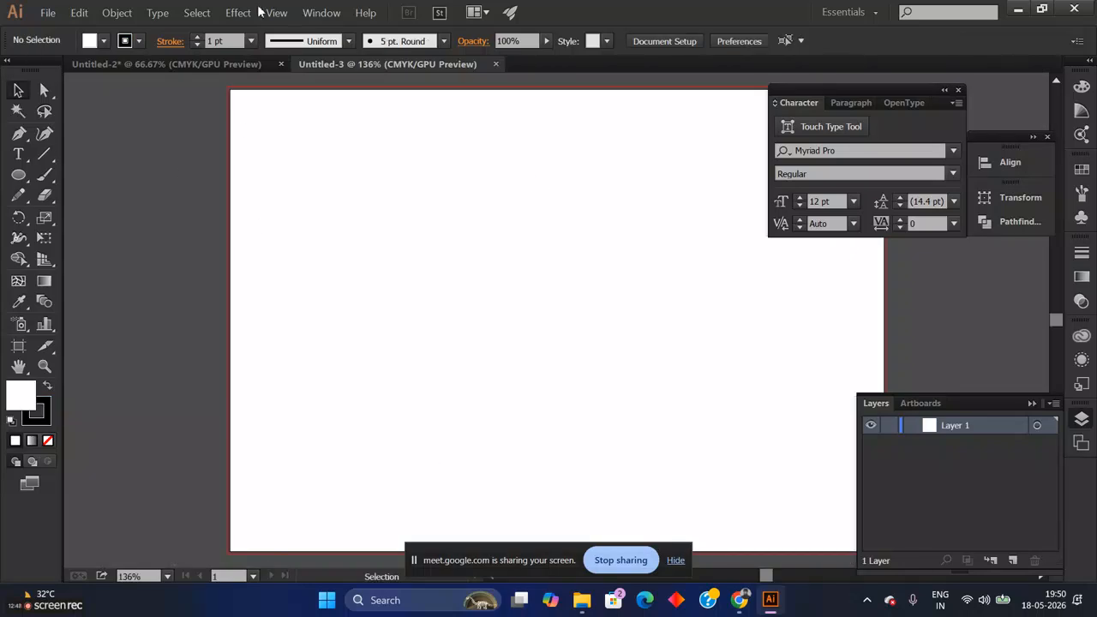
Step: Return to the Untitled-2 document and fill the black circle with pinkish red (#EA1552)
{"action": "left_click", "coordinate": [248, 65]}
{"action": "left_click", "coordinate": [434, 313]}
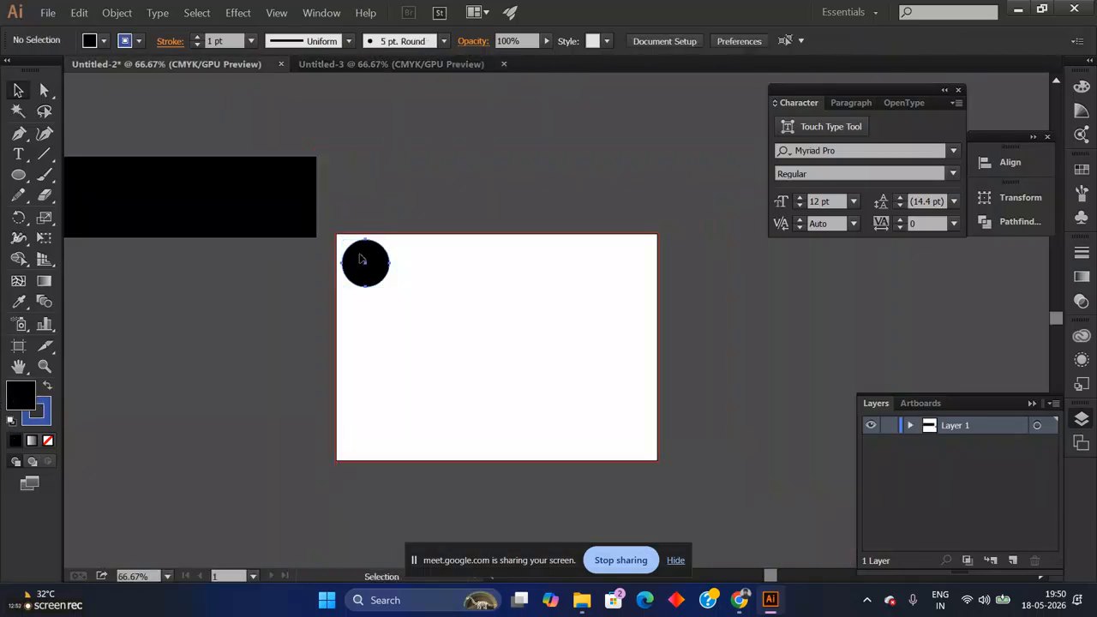
{"action": "left_click", "coordinate": [361, 259]}
{"action": "key", "text": "ctrl+="}
{"action": "key", "text": "ctrl+="}
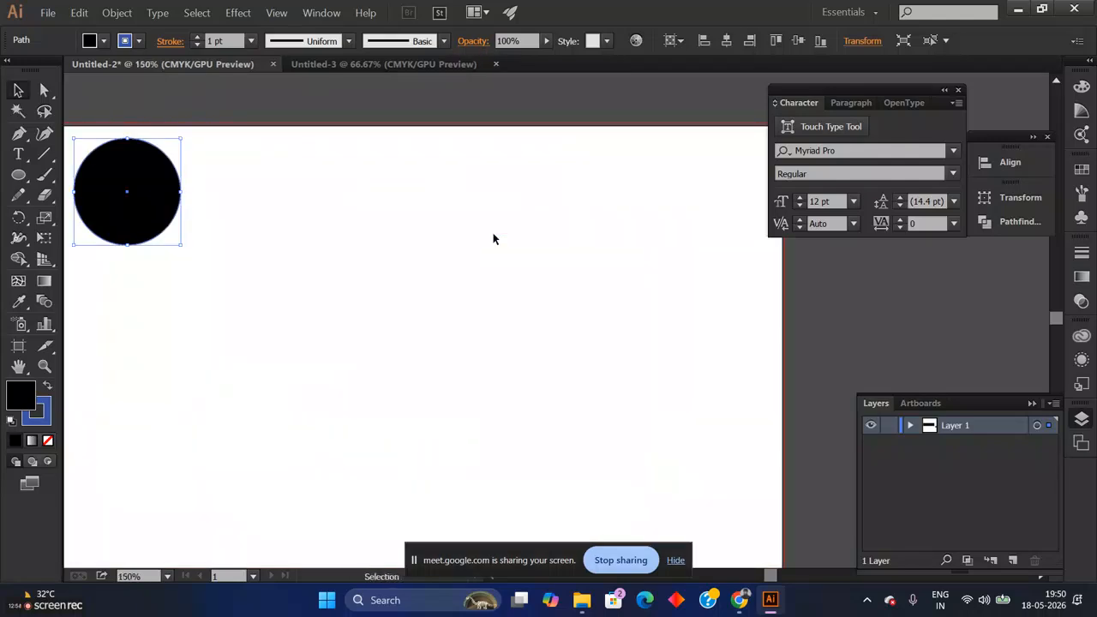
{"action": "double_click", "coordinate": [21, 401]}
{"action": "left_click", "coordinate": [526, 252]}
{"action": "left_click", "coordinate": [701, 244]}
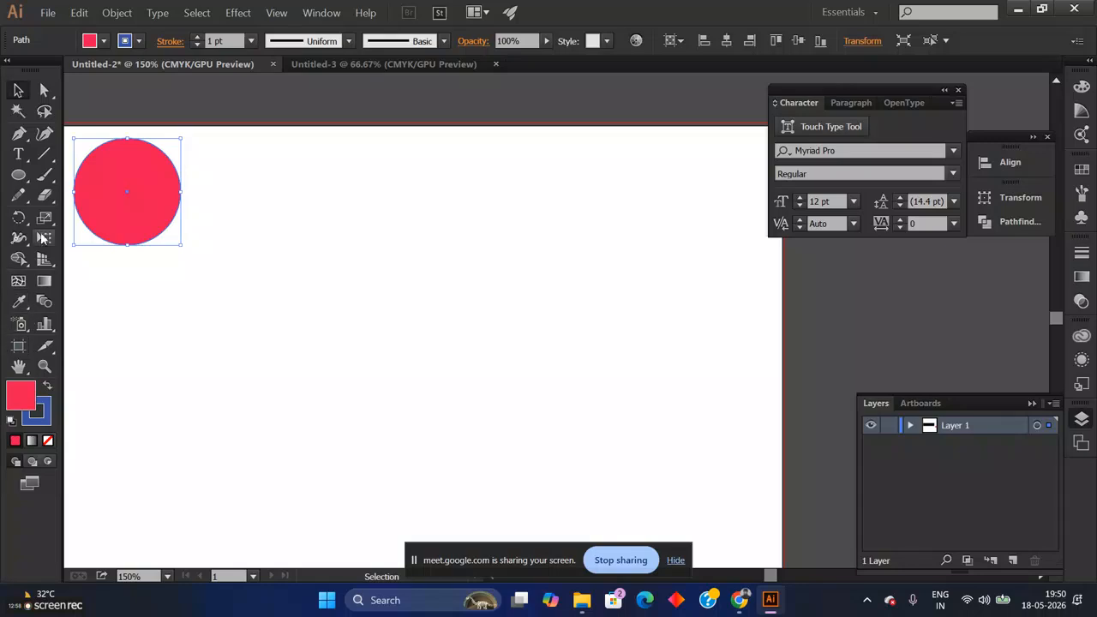
Step: Draw a five-pointed star overlapping the circle's lower-right side and fill it green
{"action": "left_click", "coordinate": [21, 180]}
{"action": "left_click", "coordinate": [90, 256]}
{"action": "mouse_move", "coordinate": [109, 168]}
{"action": "left_mouse_down"}
{"action": "mouse_move", "coordinate": [165, 222]}
{"action": "mouse_move", "coordinate": [140, 185]}
{"action": "mouse_move", "coordinate": [215, 240]}
{"action": "mouse_move", "coordinate": [206, 244]}
{"action": "left_mouse_up"}
{"action": "left_click", "coordinate": [18, 90]}
{"action": "double_click", "coordinate": [15, 395]}
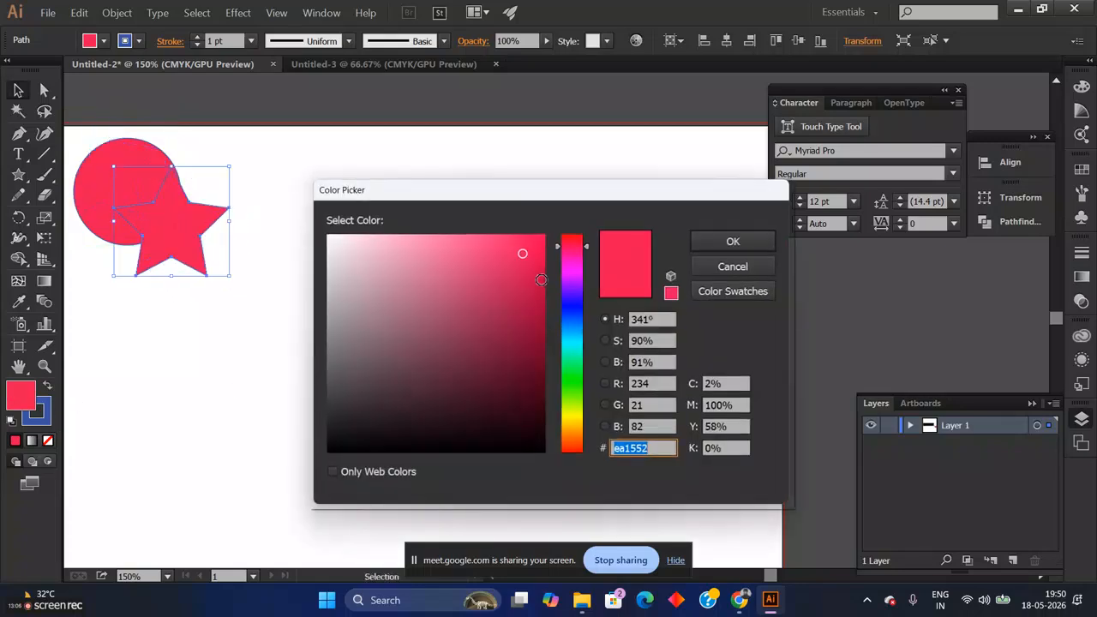
{"action": "left_click", "coordinate": [574, 396]}
{"action": "left_click", "coordinate": [732, 242]}
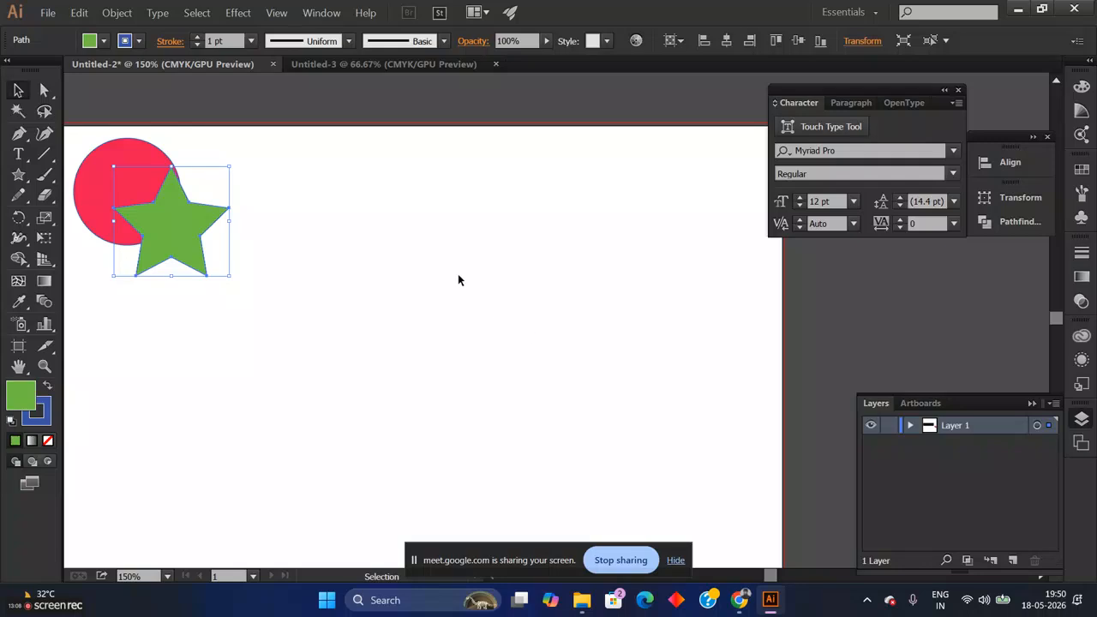
Step: Draw a small hexagon with the Polygon tool over the circle's lower-left part and fill it blue (#1A98E5)
{"action": "left_click", "coordinate": [458, 274]}
{"action": "left_click", "coordinate": [25, 176]}
{"action": "left_click_drag", "start_coordinate": [25, 175], "coordinate": [130, 227]}
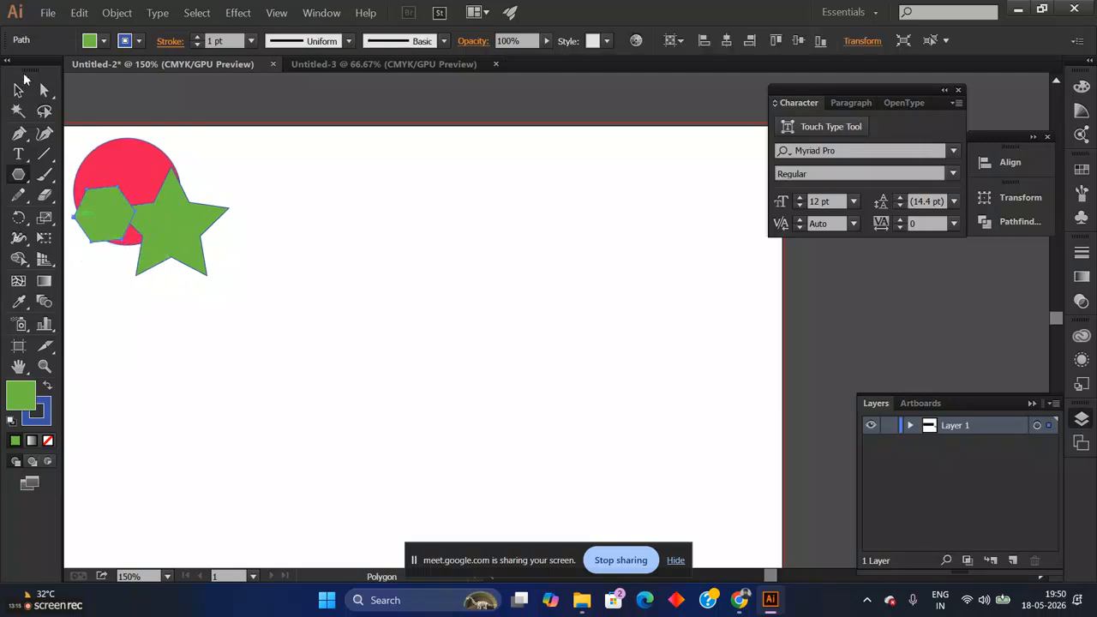
{"action": "double_click", "coordinate": [24, 400]}
{"action": "left_click", "coordinate": [572, 331]}
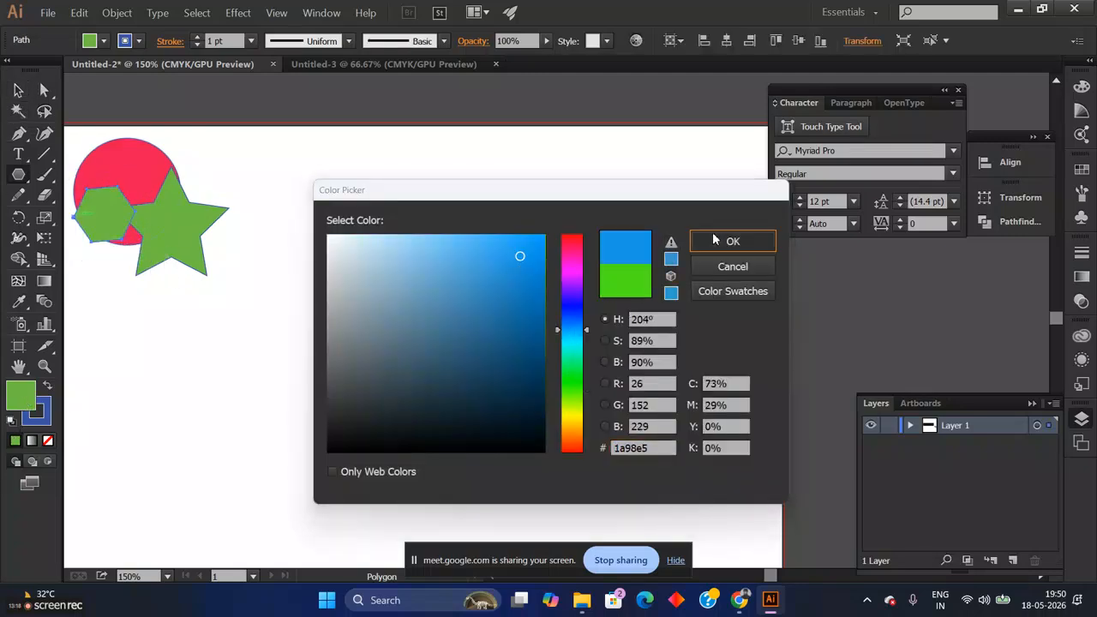
{"action": "left_click", "coordinate": [711, 240]}
Step: Move the blue hexagon down so it only overlaps the circle's lower-left edge, and deselect it
{"action": "left_click", "coordinate": [18, 93]}
{"action": "left_click_drag", "start_coordinate": [108, 215], "coordinate": [111, 246]}
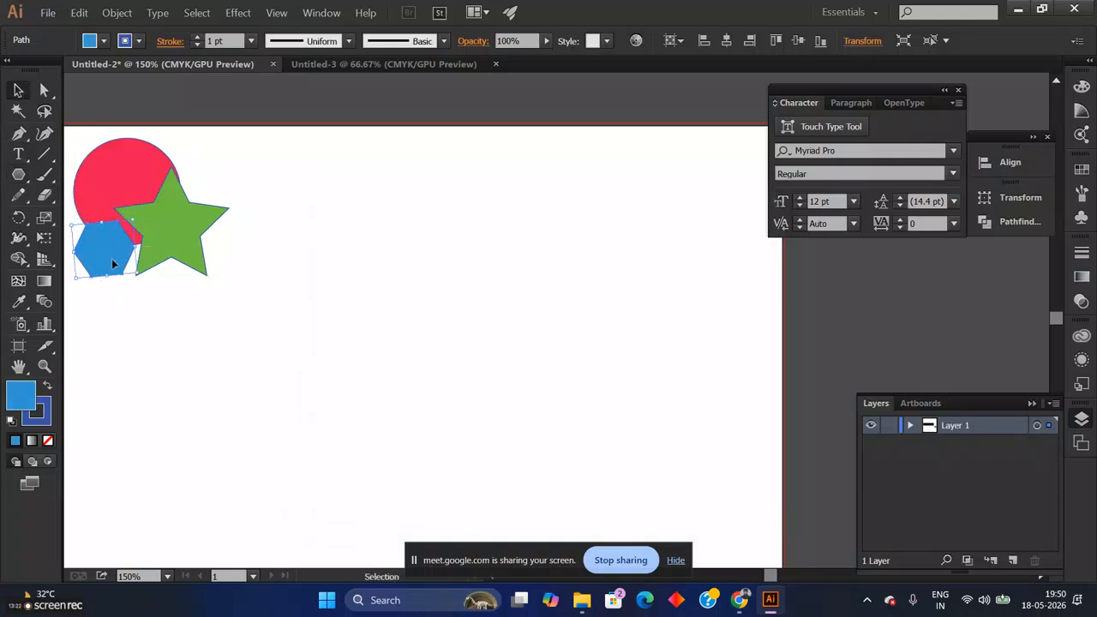
{"action": "left_click", "coordinate": [348, 245]}
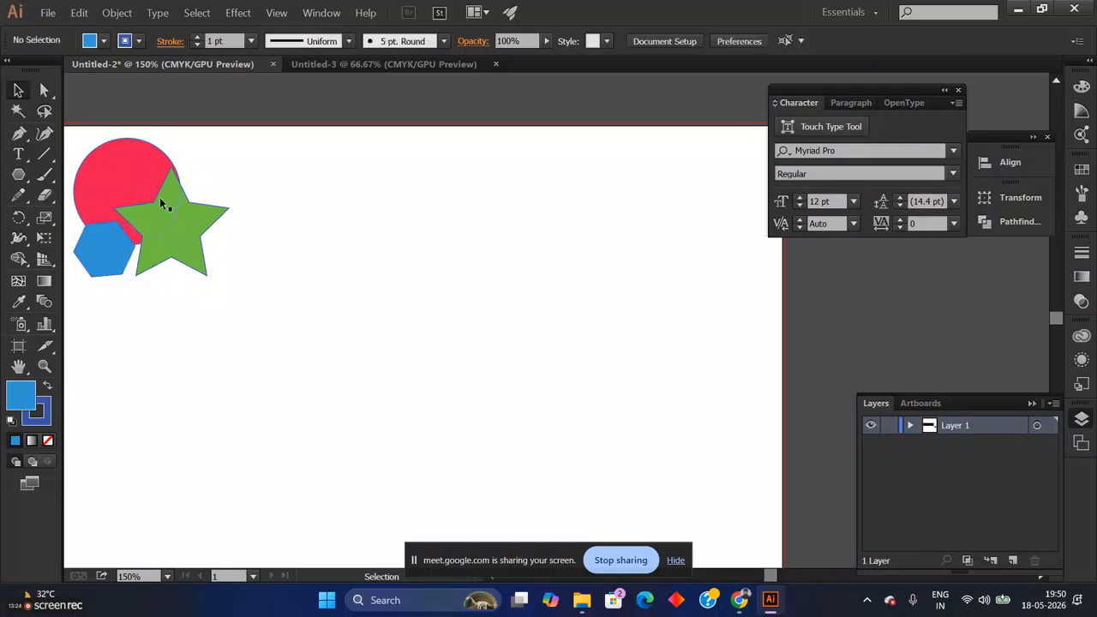
{"action": "scroll", "coordinate": [343, 417], "scroll_direction": "right", "scroll_amount": 2}
{"action": "scroll", "coordinate": [341, 399], "scroll_direction": "left", "scroll_amount": 4}
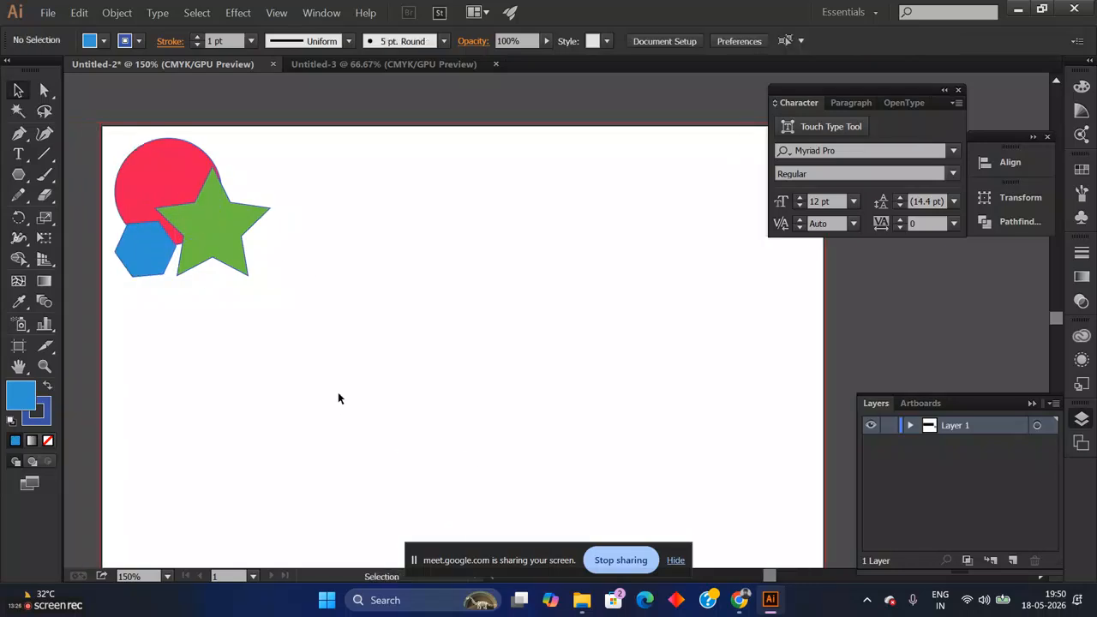
Step: Group the circle, star and hexagon, and undo the grouping, leaving the three shapes selected
{"action": "key", "text": "ctrl+minus"}
{"action": "left_click_drag", "start_coordinate": [380, 305], "coordinate": [201, 183]}
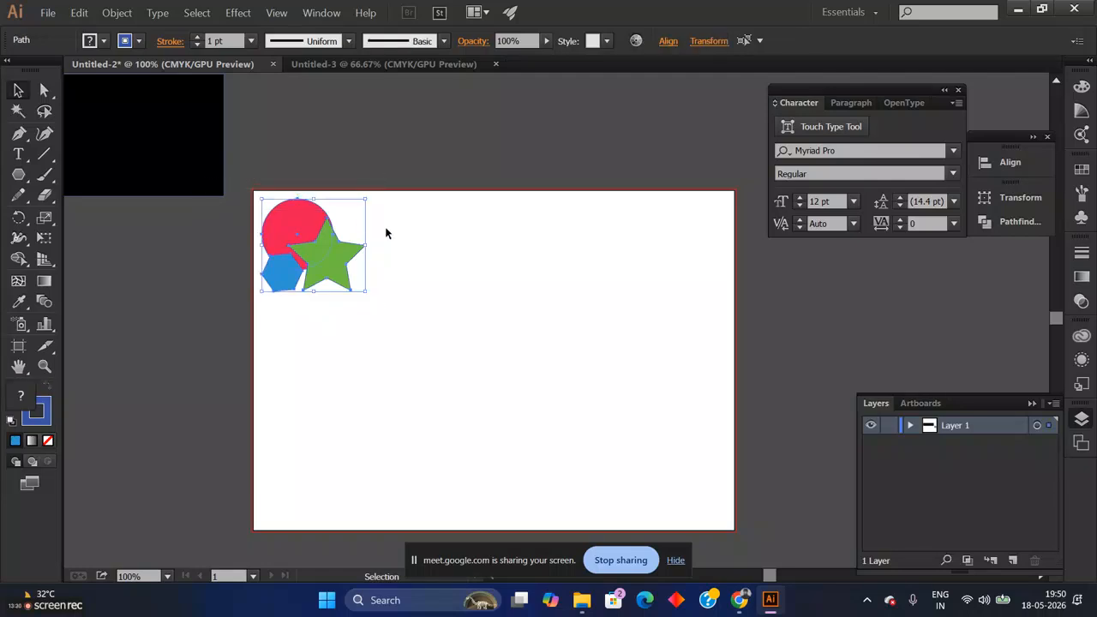
{"action": "key", "text": "ctrl+equal"}
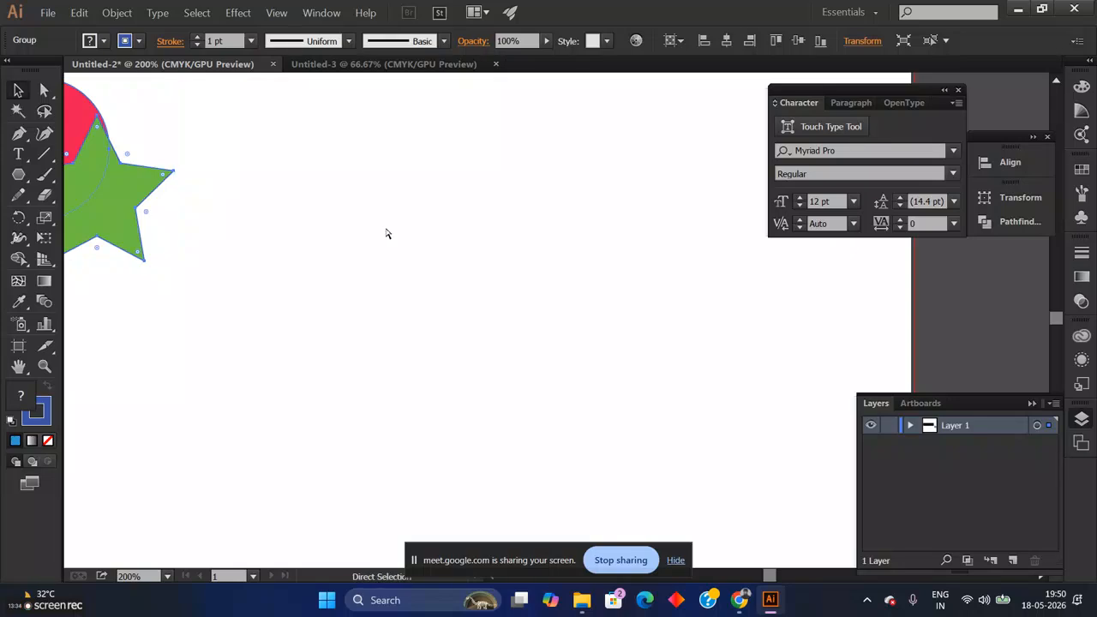
{"action": "key", "text": "ctrl+minus"}
{"action": "left_click", "coordinate": [366, 320]}
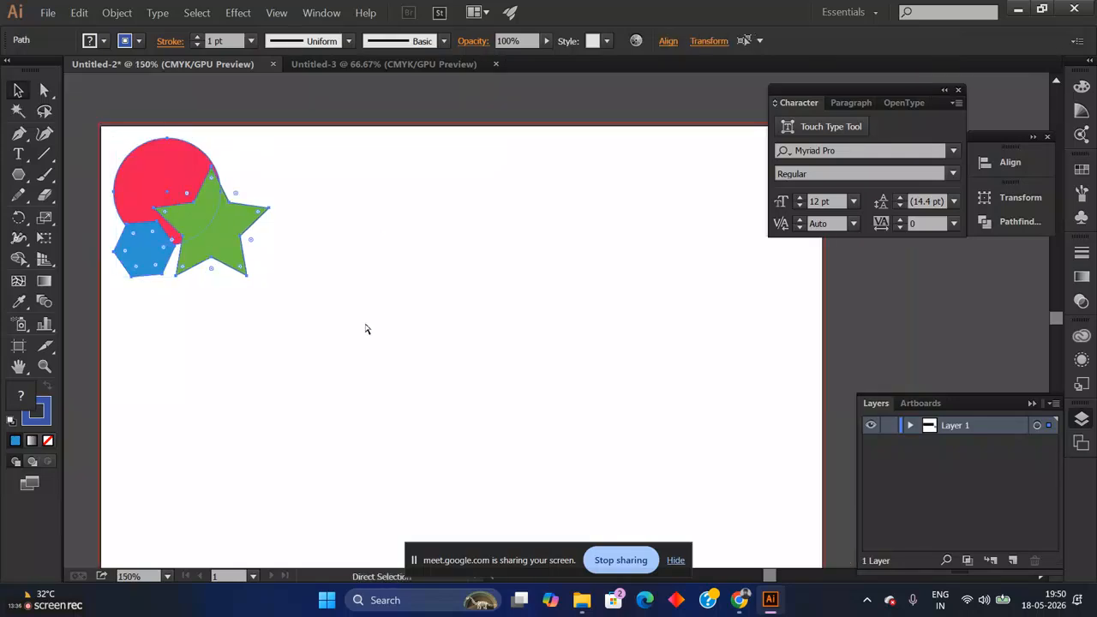
{"action": "left_click", "coordinate": [219, 185]}
{"action": "key", "text": "ctrl+a"}
{"action": "right_click", "coordinate": [222, 182]}
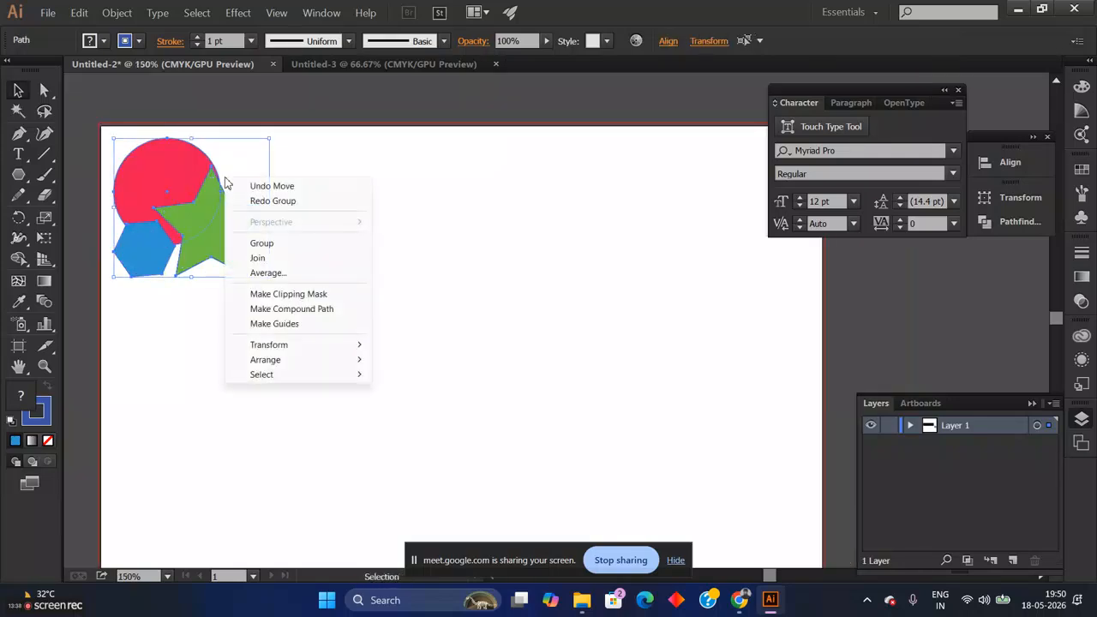
Step: Group the three overlapping shapes again, deselect them, and reselect the whole group from the star
{"action": "left_click", "coordinate": [415, 164]}
{"action": "left_click_drag", "start_coordinate": [240, 232], "coordinate": [110, 134]}
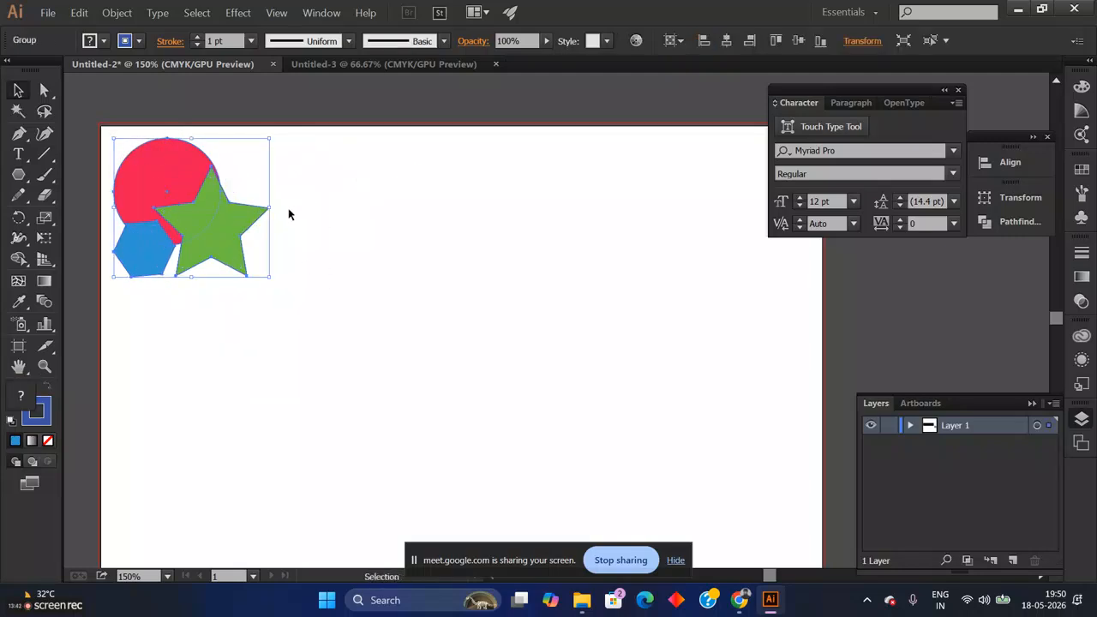
{"action": "right_click", "coordinate": [187, 172]}
{"action": "left_click", "coordinate": [395, 190]}
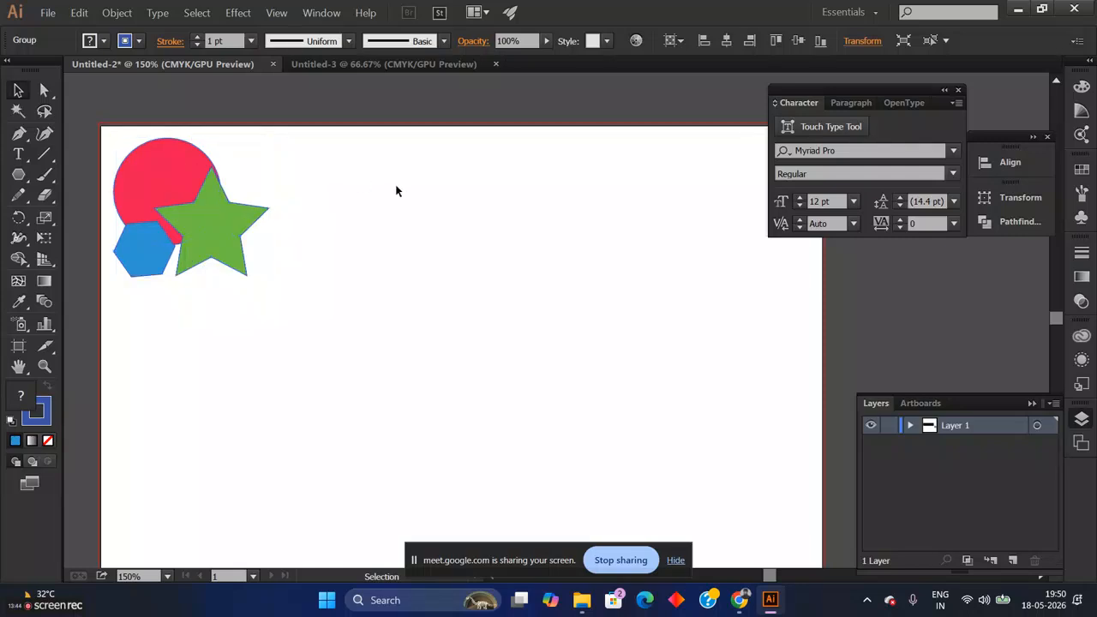
{"action": "left_click", "coordinate": [211, 196]}
{"action": "right_click", "coordinate": [214, 202]}
{"action": "left_click", "coordinate": [435, 198]}
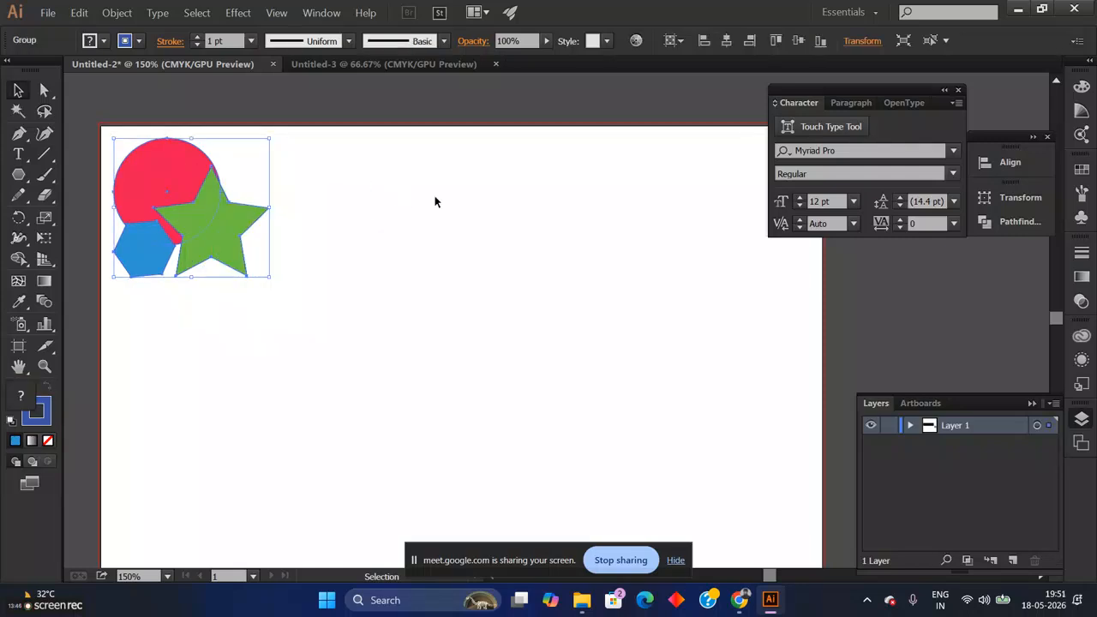
Step: Undo the grouping of the three shapes and clear the selection
{"action": "key", "text": "ctrl+z"}
{"action": "key", "text": "ctrl+z"}
{"action": "key", "text": "ctrl+shift+z"}
{"action": "left_click", "coordinate": [388, 303]}
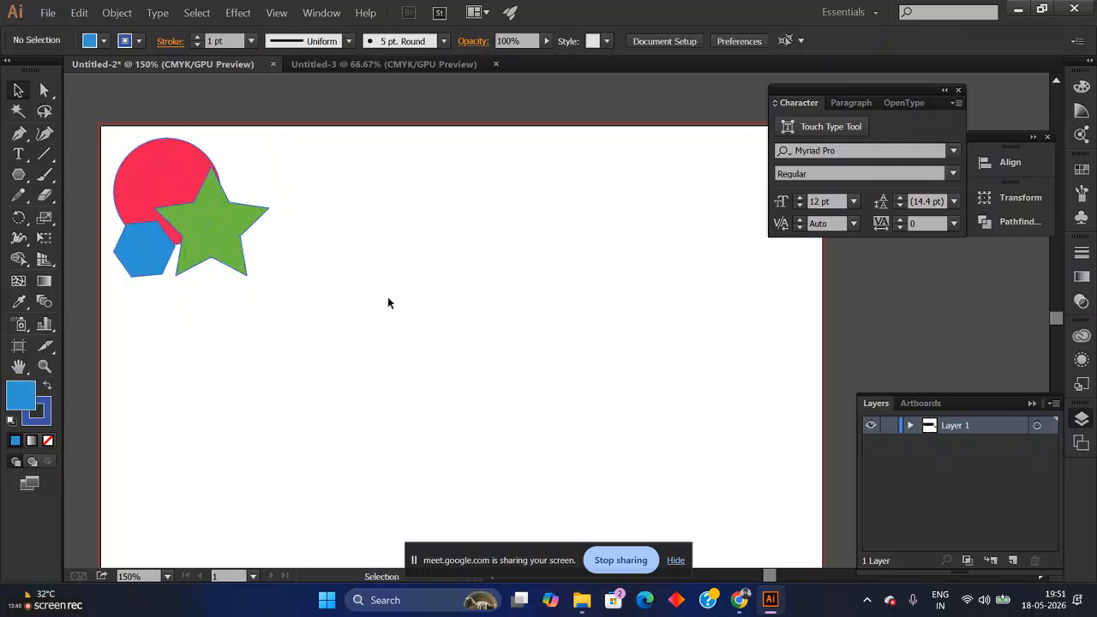
Step: Combine the circle, star and hexagon into a single group and reselect it from the circle
{"action": "left_click_drag", "start_coordinate": [284, 270], "coordinate": [191, 209]}
{"action": "right_click", "coordinate": [191, 207]}
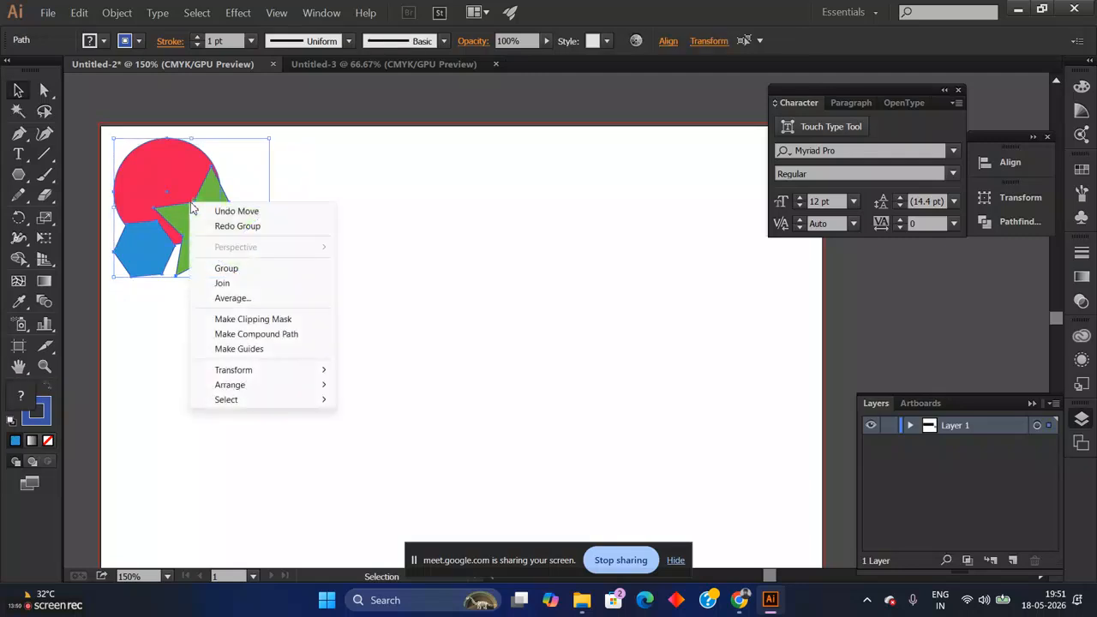
{"action": "mouse_move", "coordinate": [265, 384]}
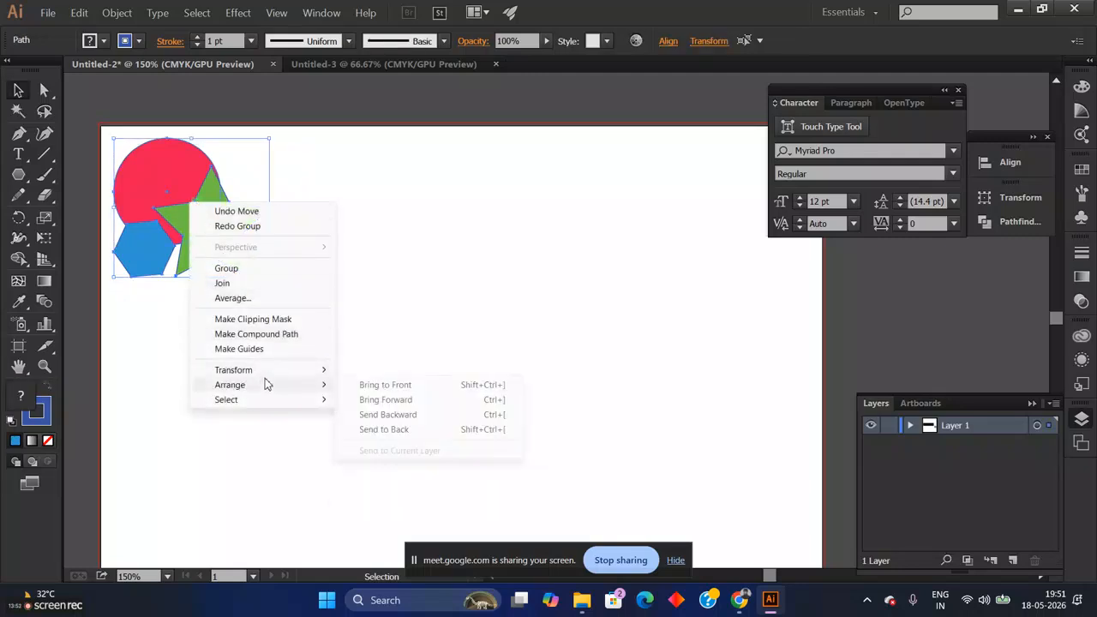
{"action": "left_click", "coordinate": [258, 269]}
{"action": "right_click", "coordinate": [218, 211]}
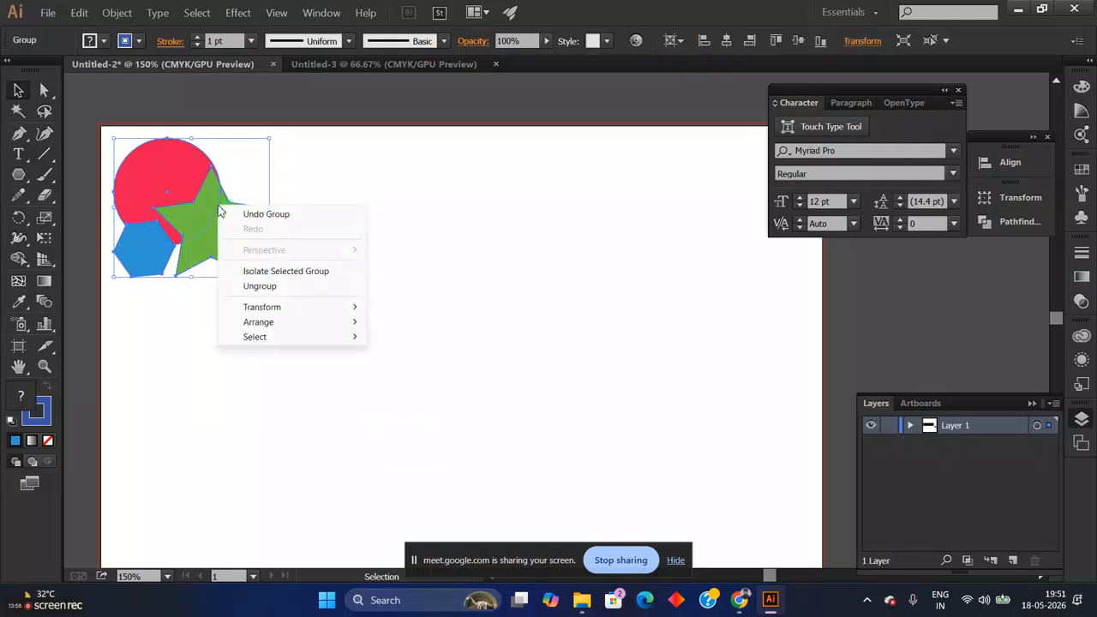
{"action": "left_click", "coordinate": [477, 212]}
{"action": "left_click", "coordinate": [148, 185]}
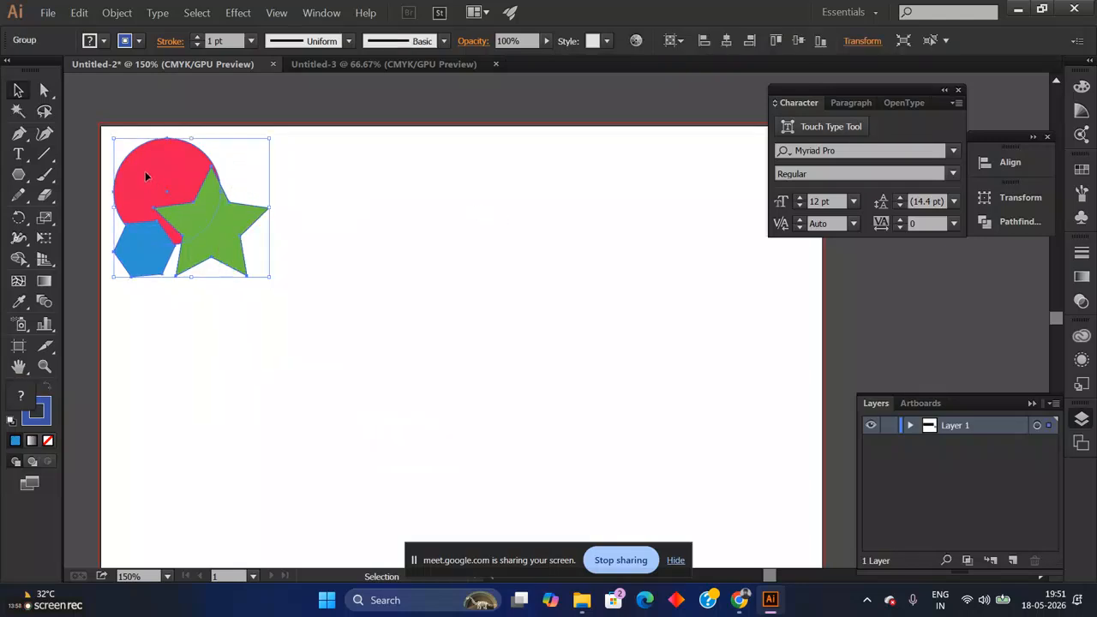
{"action": "right_click", "coordinate": [156, 161]}
{"action": "left_click", "coordinate": [117, 13]}
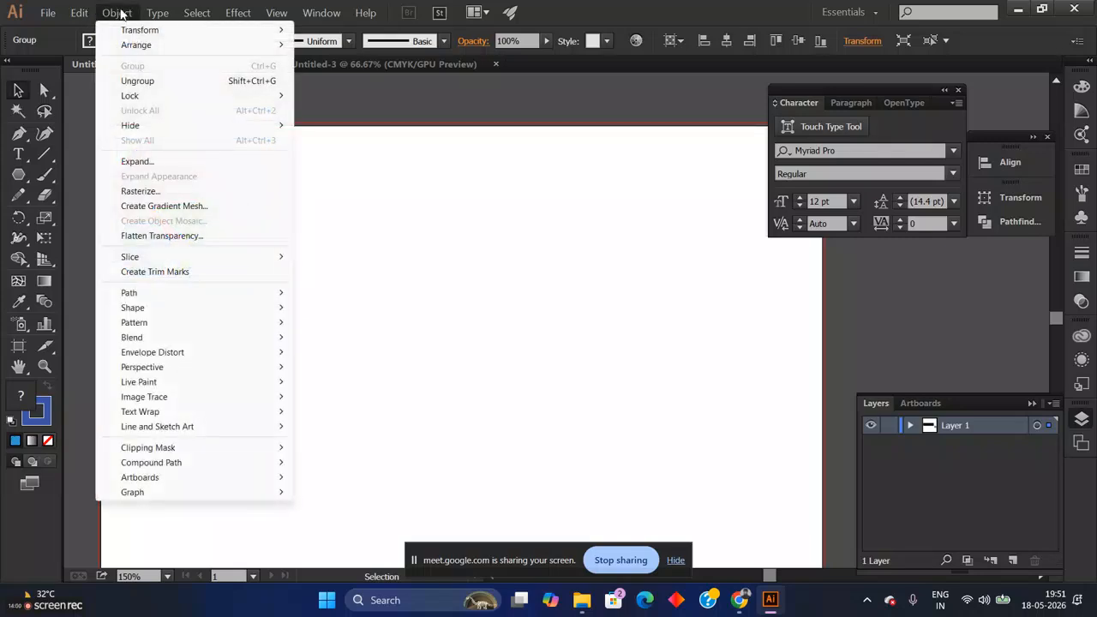
{"action": "mouse_move", "coordinate": [118, 33]}
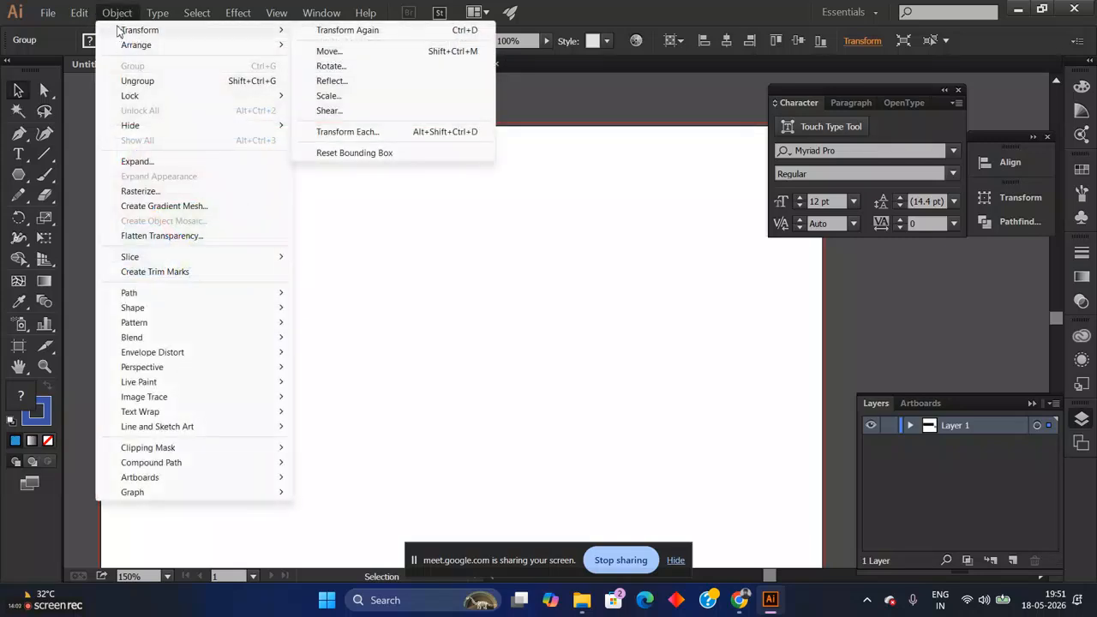
{"action": "mouse_move", "coordinate": [172, 16]}
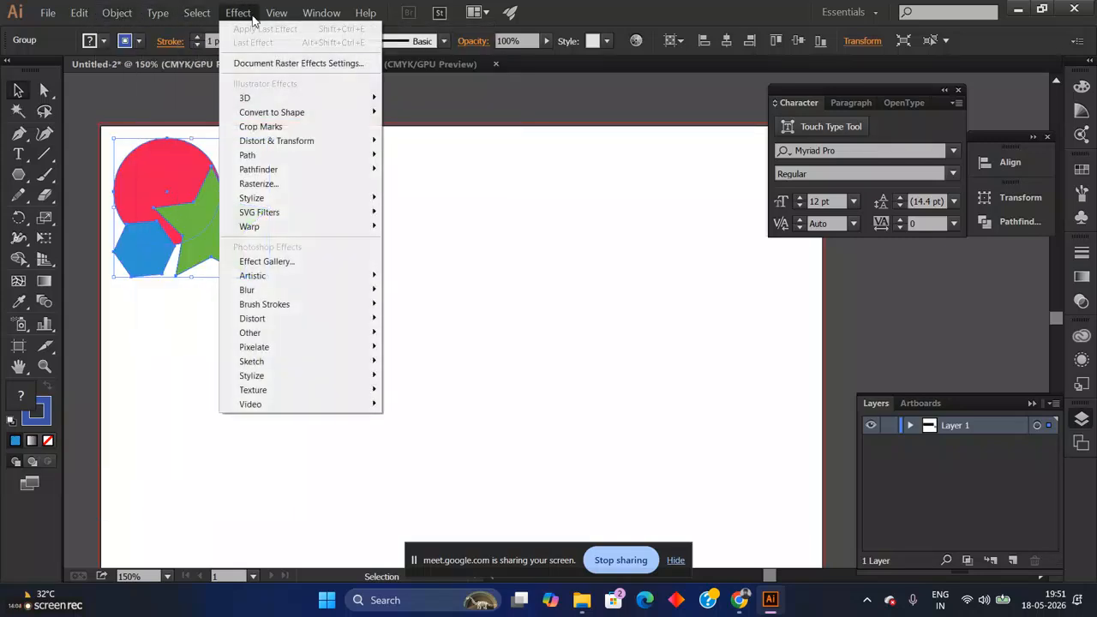
Step: Move the grouped shapes away from the artboard's upper-left corner, and undo the move
{"action": "left_click", "coordinate": [160, 158]}
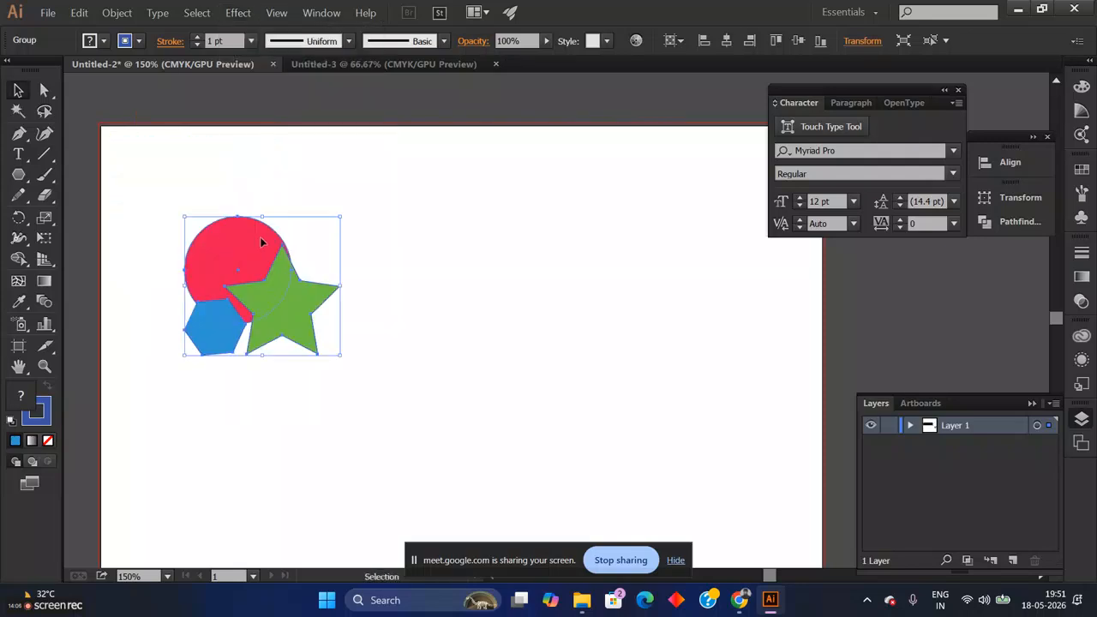
{"action": "key", "text": "ctrl+shift+z"}
{"action": "key", "text": "ctrl+z"}
{"action": "right_click", "coordinate": [231, 207]}
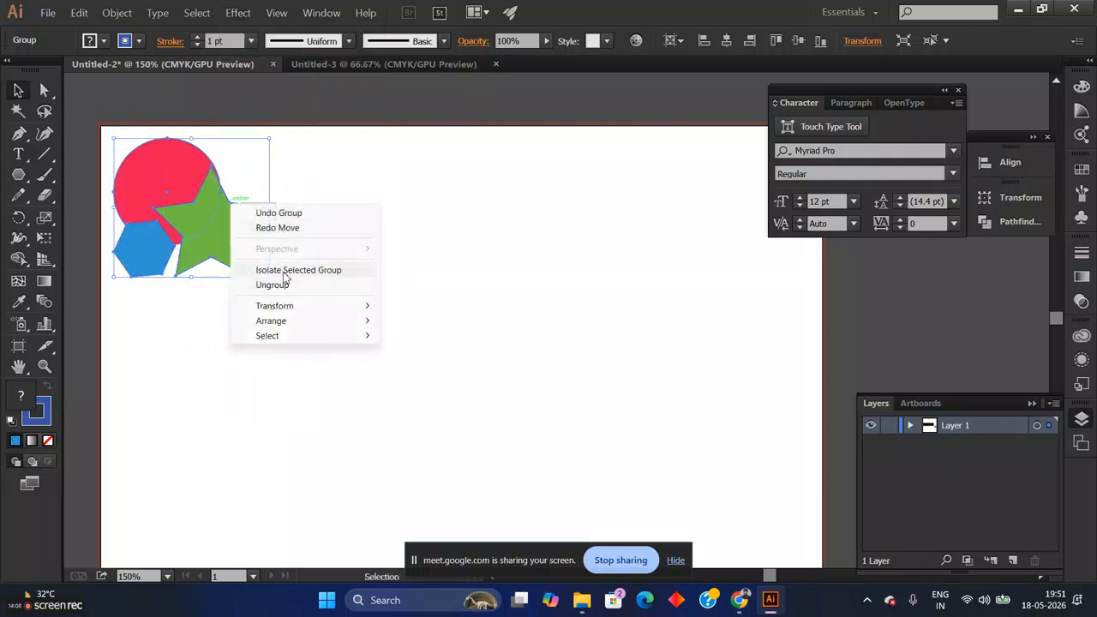
{"action": "mouse_move", "coordinate": [287, 308]}
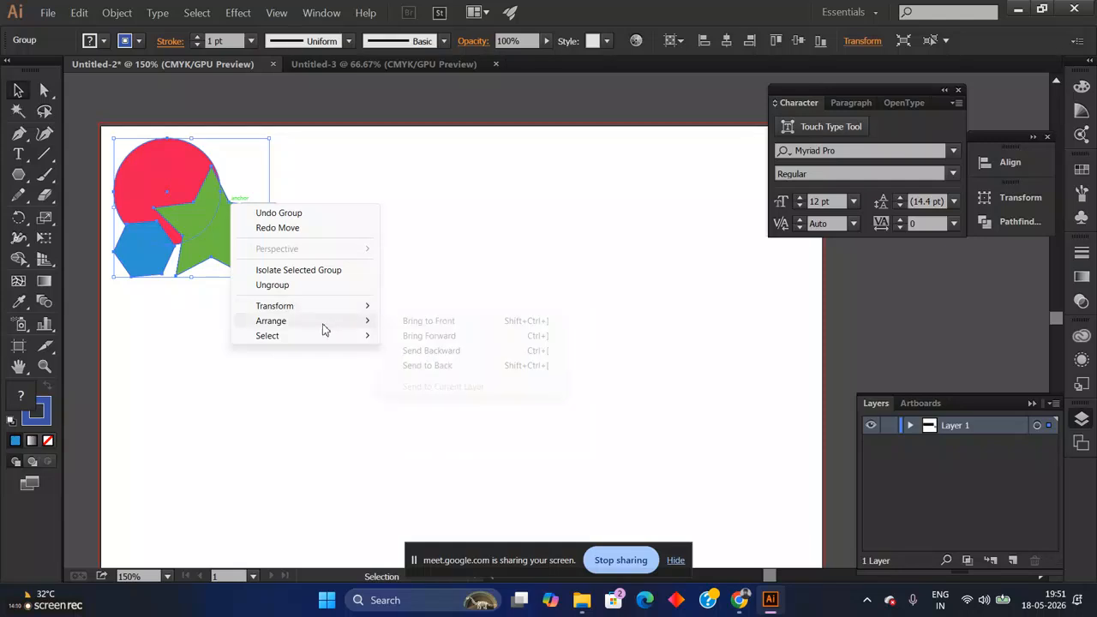
{"action": "mouse_move", "coordinate": [319, 342]}
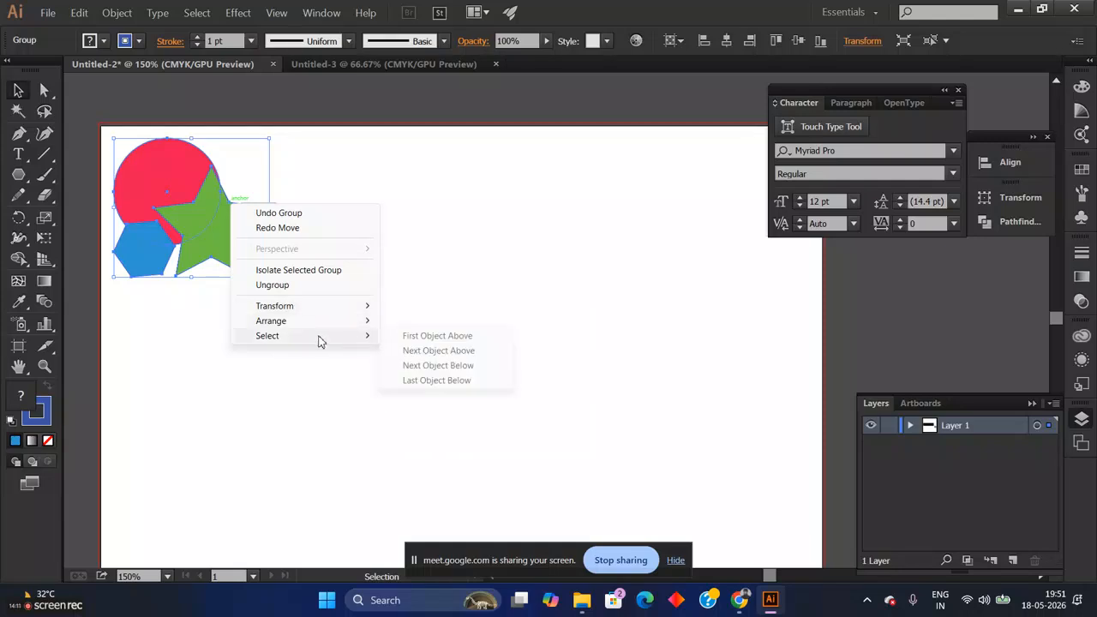
{"action": "left_click", "coordinate": [322, 227]}
{"action": "key", "text": "ctrl+z"}
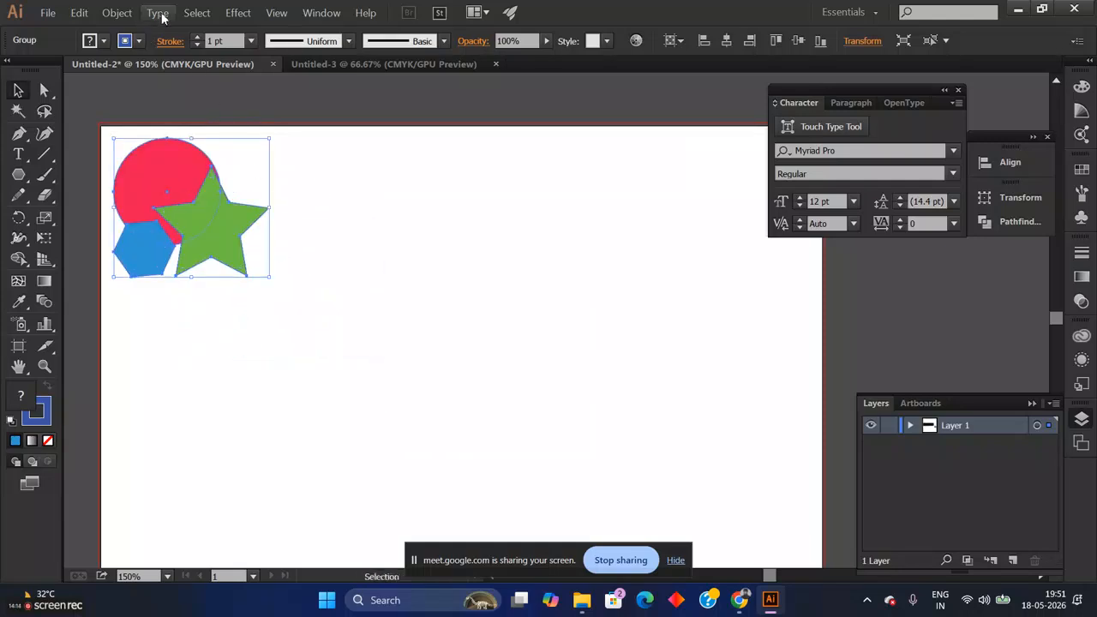
Step: Copy the grouped shapes from Untitled-2 and paste them in place in the Untitled-3 document
{"action": "left_click", "coordinate": [78, 13]}
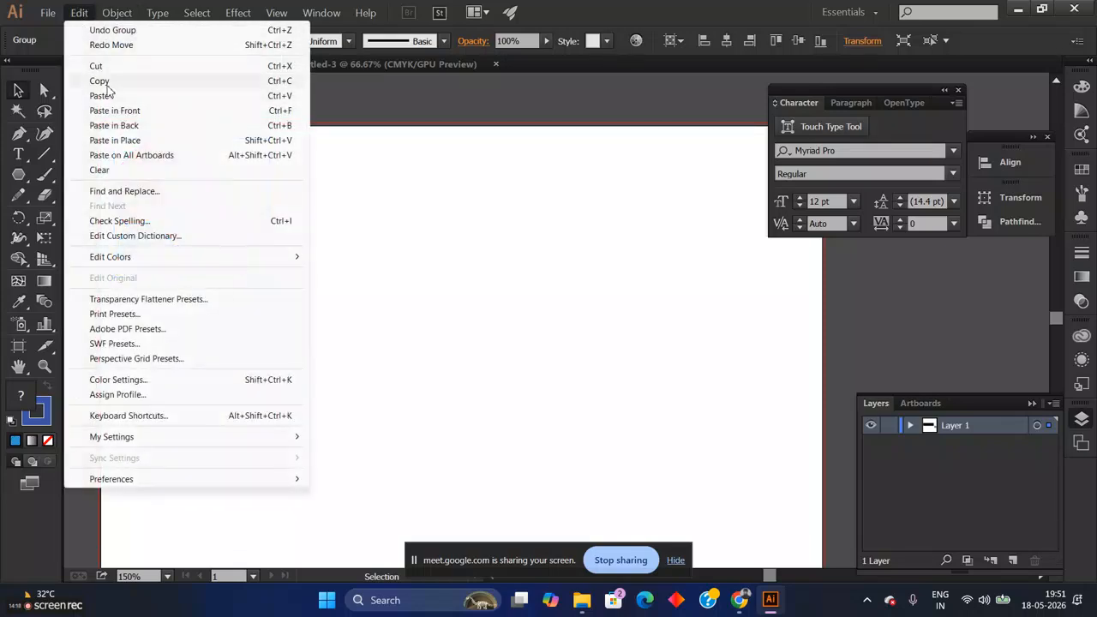
{"action": "left_click", "coordinate": [106, 83]}
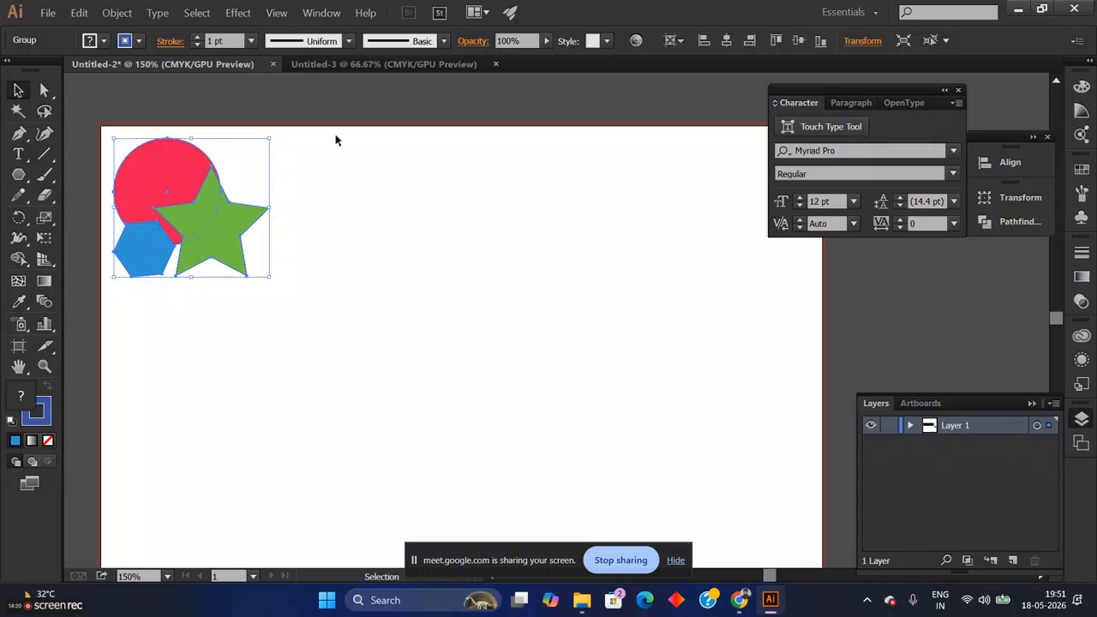
{"action": "left_click", "coordinate": [365, 65]}
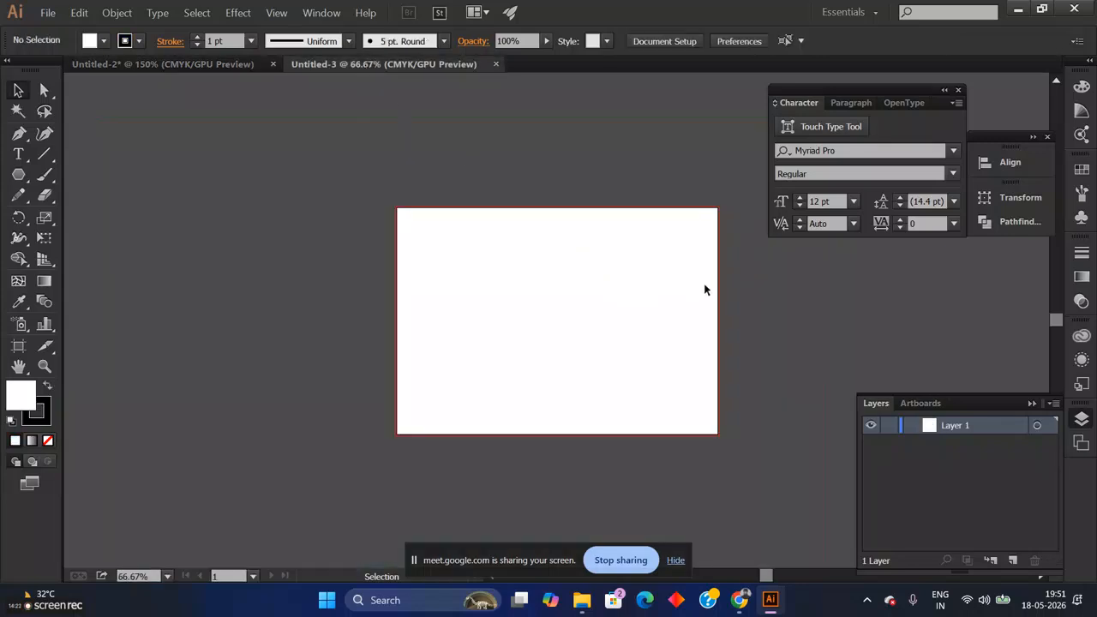
{"action": "key", "text": "ctrl+plus"}
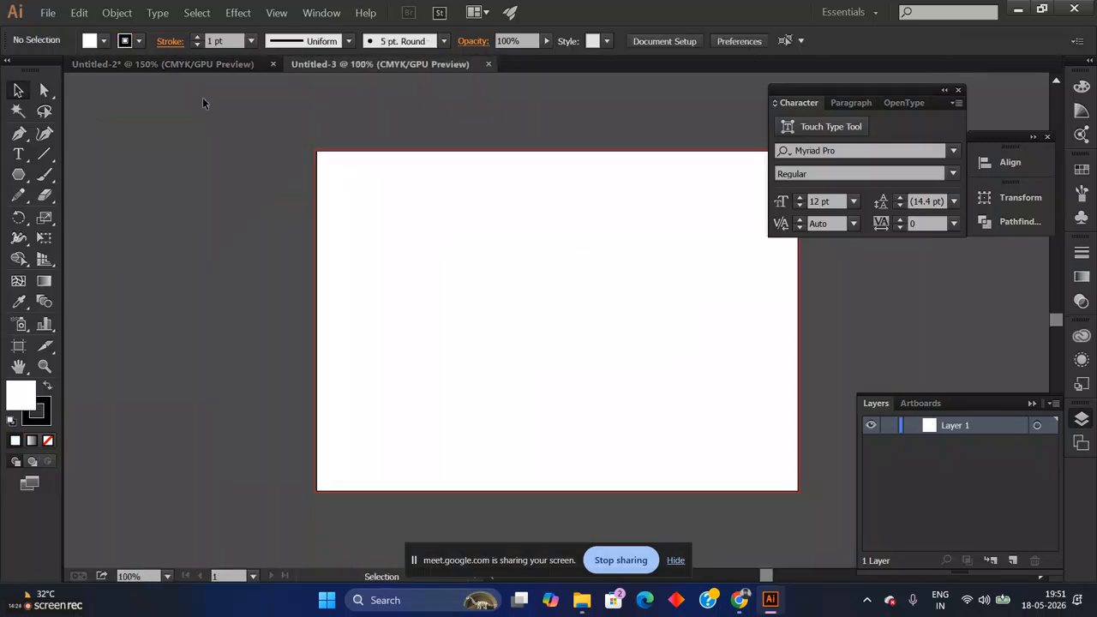
{"action": "left_click", "coordinate": [111, 13]}
{"action": "mouse_move", "coordinate": [80, 15]}
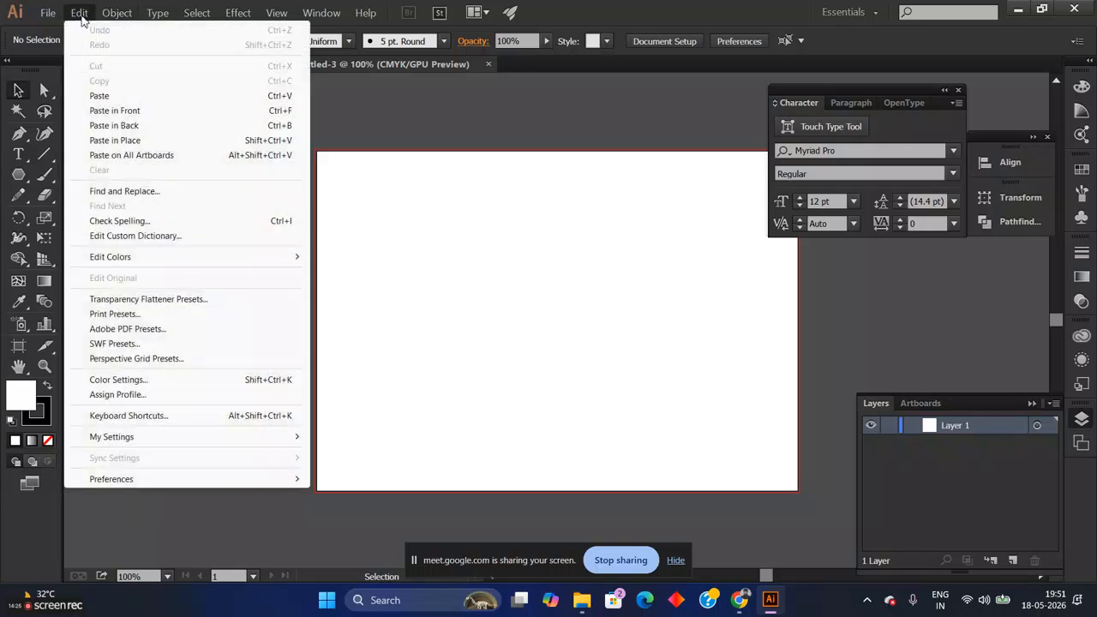
{"action": "left_click", "coordinate": [142, 142]}
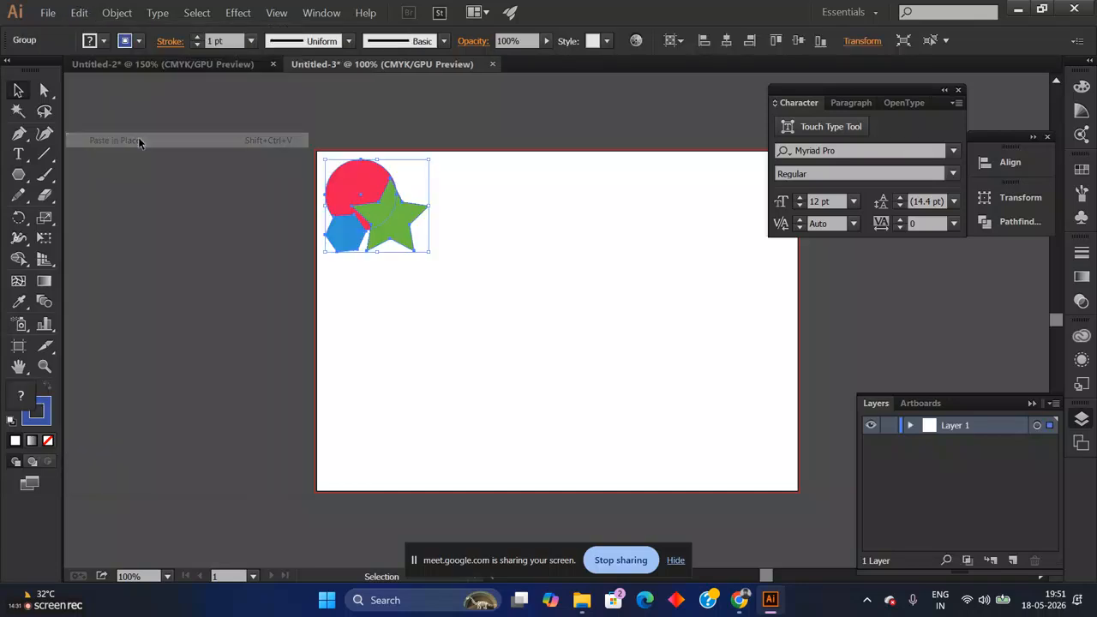
Step: Compare the pasted group's position with the original in Untitled-2, and undo the paste in Untitled-3
{"action": "left_click", "coordinate": [565, 238]}
{"action": "left_click", "coordinate": [195, 60]}
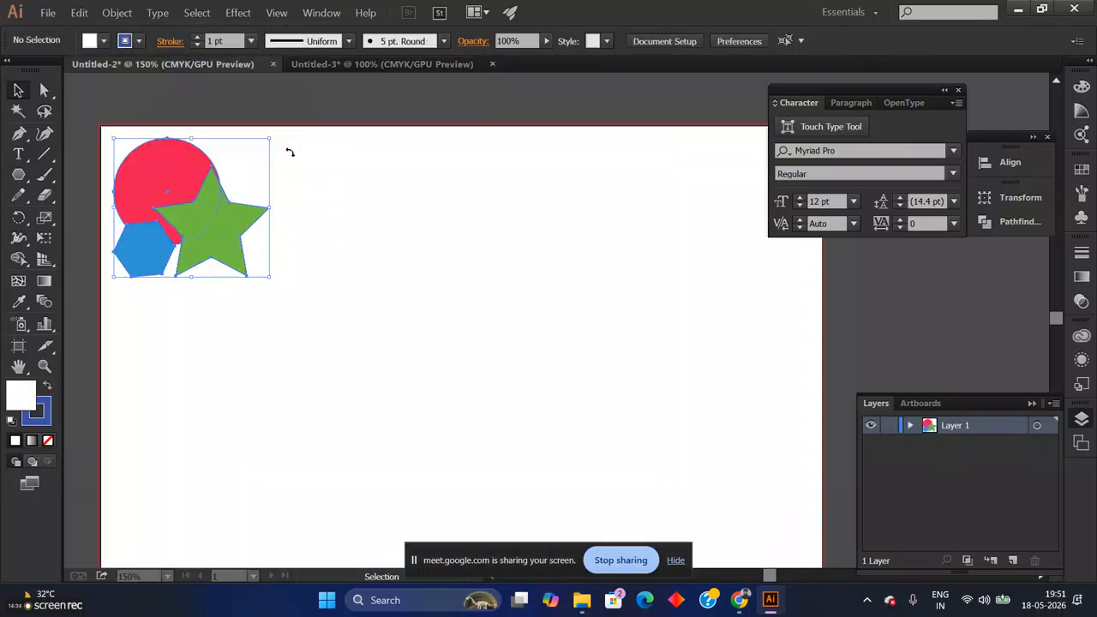
{"action": "left_click", "coordinate": [360, 67]}
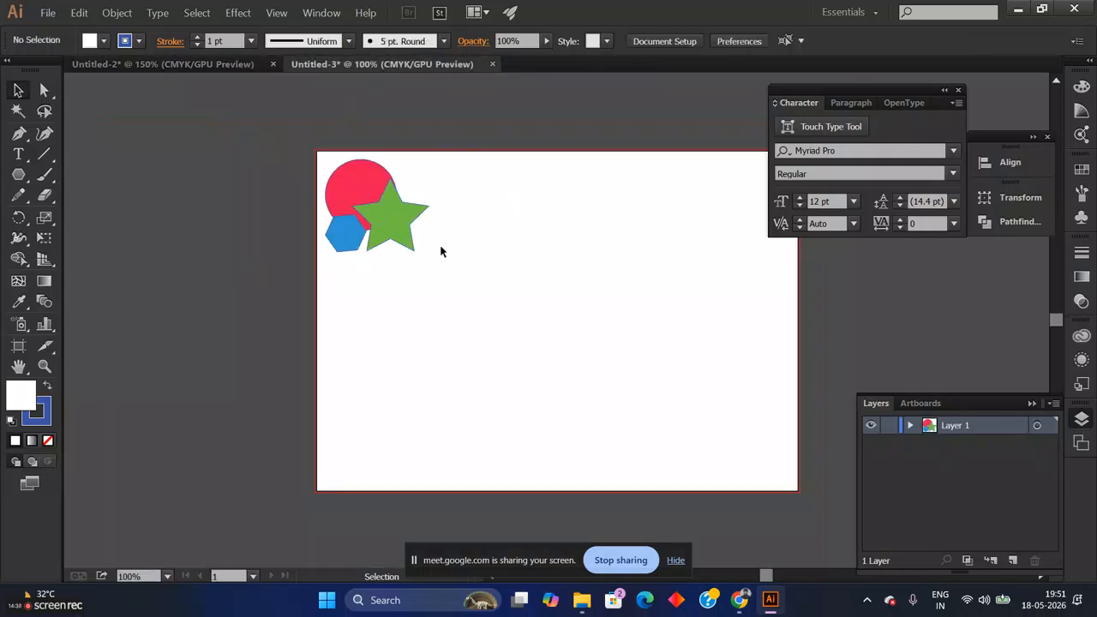
{"action": "key", "text": "ctrl+z"}
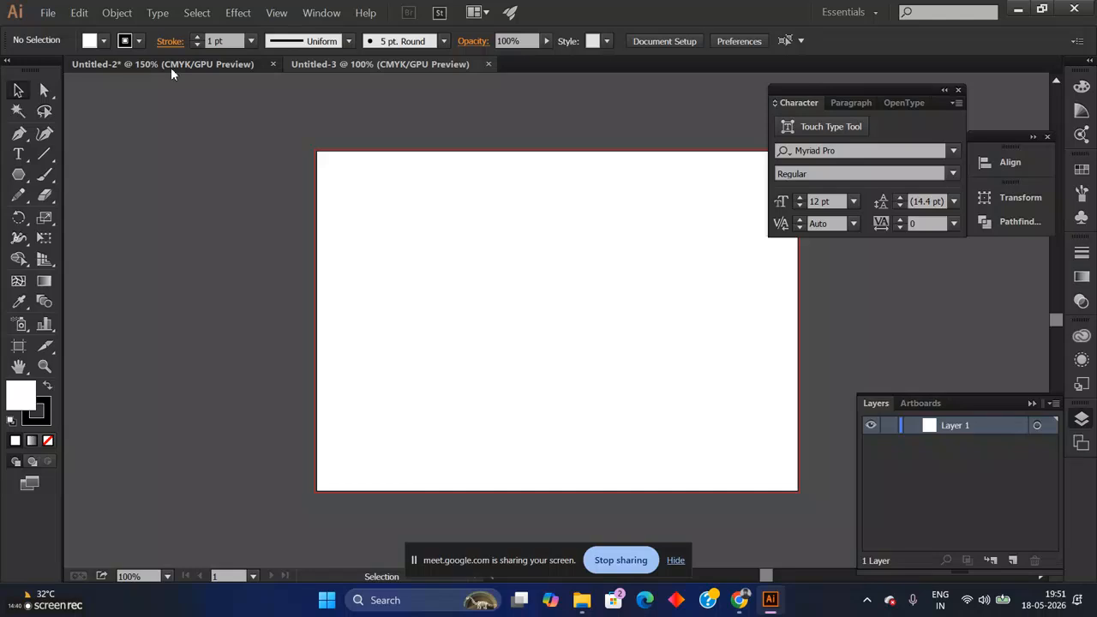
Step: Paste the group normally into Untitled-3 and move it from the middle to the artboard's upper-left corner
{"action": "left_click", "coordinate": [171, 67]}
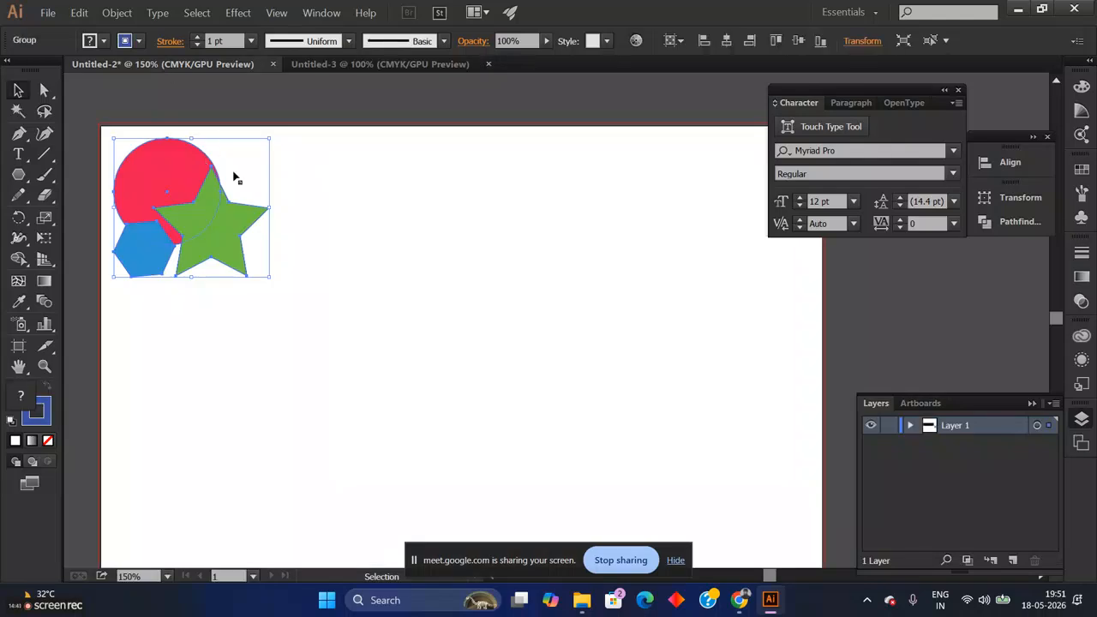
{"action": "left_click", "coordinate": [388, 65]}
{"action": "key", "text": "ctrl+v"}
{"action": "left_click", "coordinate": [705, 366]}
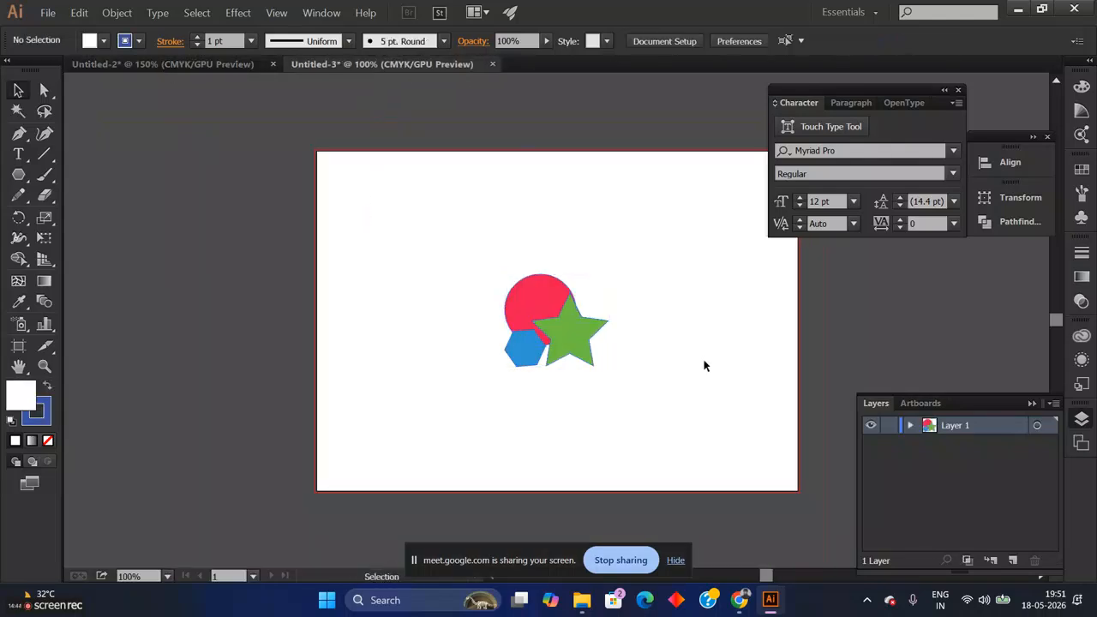
{"action": "left_click", "coordinate": [551, 317]}
{"action": "left_click_drag", "start_coordinate": [550, 317], "coordinate": [372, 197]}
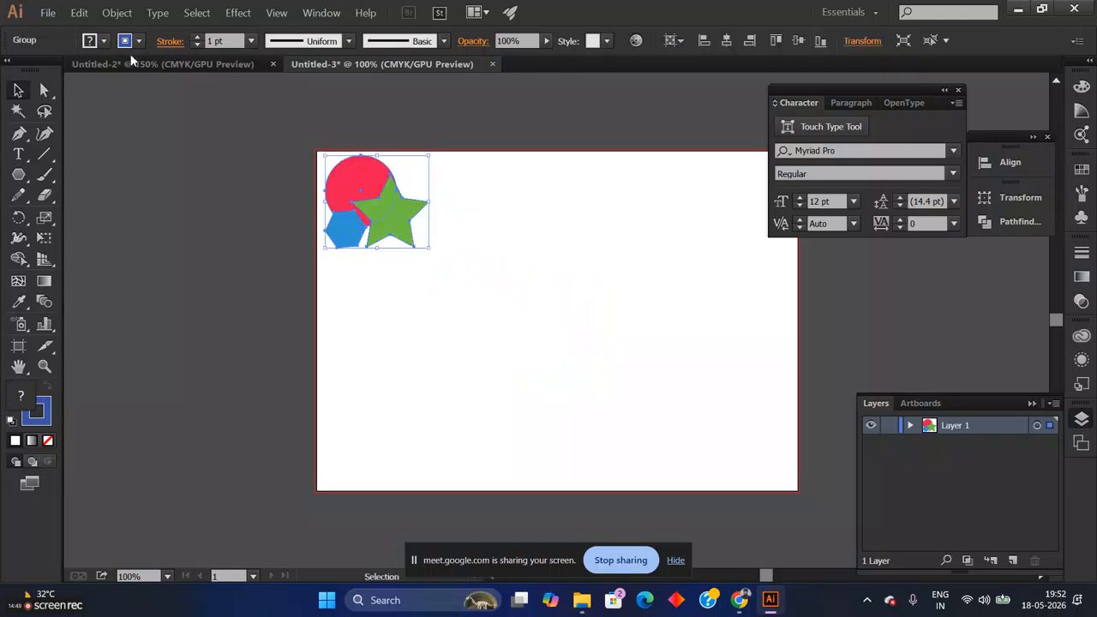
Step: Show the rulers in the Untitled-2 document and deselect the grouped shapes
{"action": "left_click", "coordinate": [137, 63]}
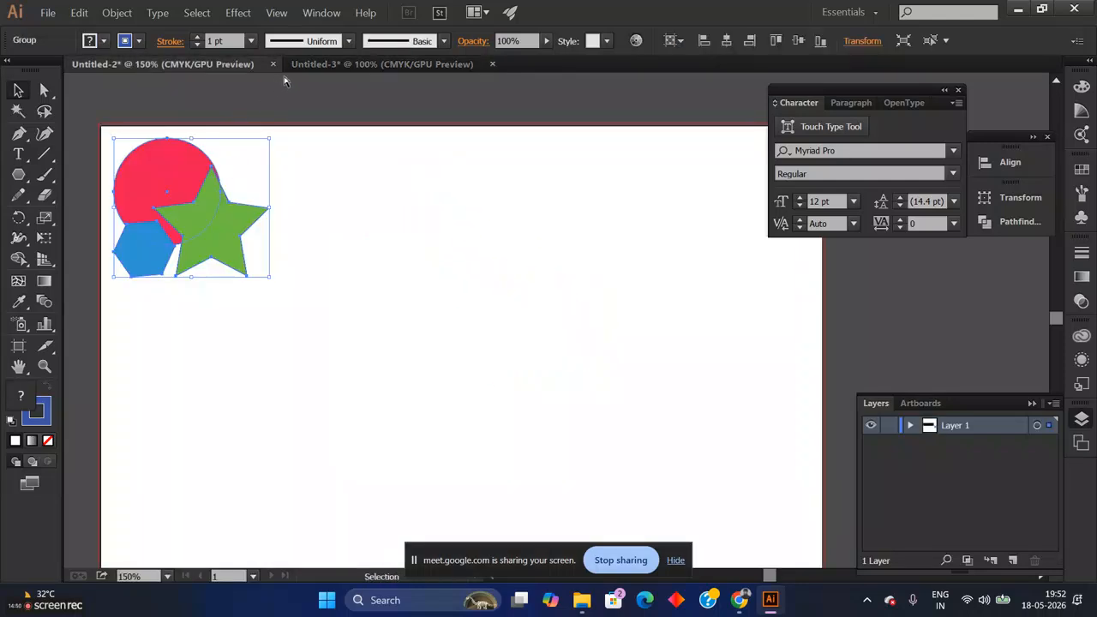
{"action": "key", "text": "ctrl+r"}
{"action": "left_click_drag", "start_coordinate": [284, 77], "coordinate": [363, 65]}
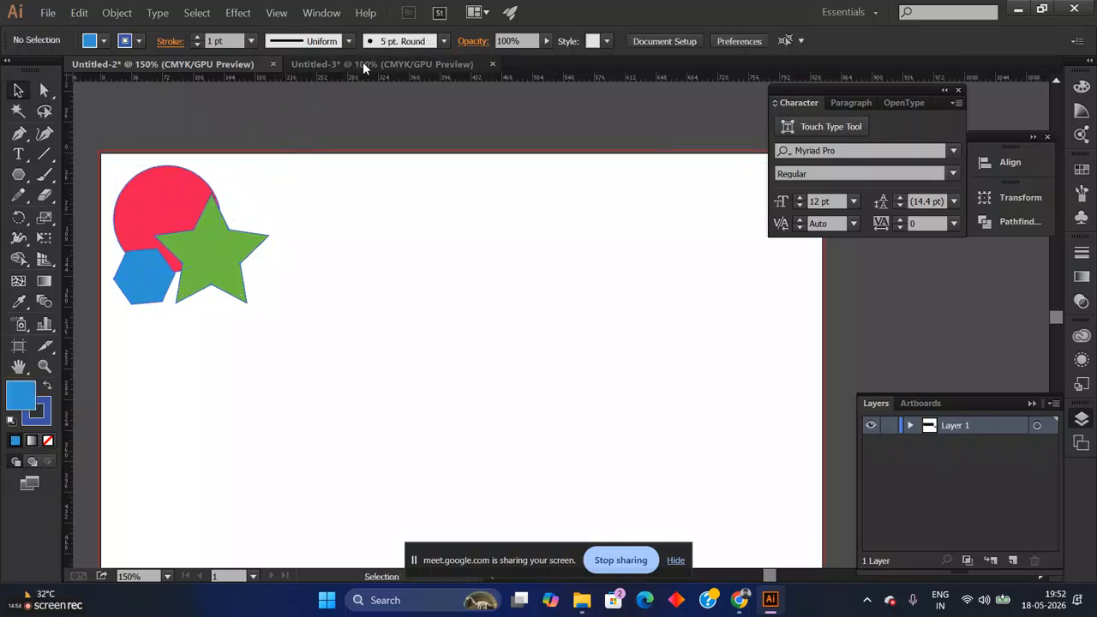
Step: Delete the pasted group of shapes from the Untitled-3 document
{"action": "left_click", "coordinate": [363, 64]}
{"action": "left_click", "coordinate": [386, 206]}
{"action": "key", "text": "Delete"}
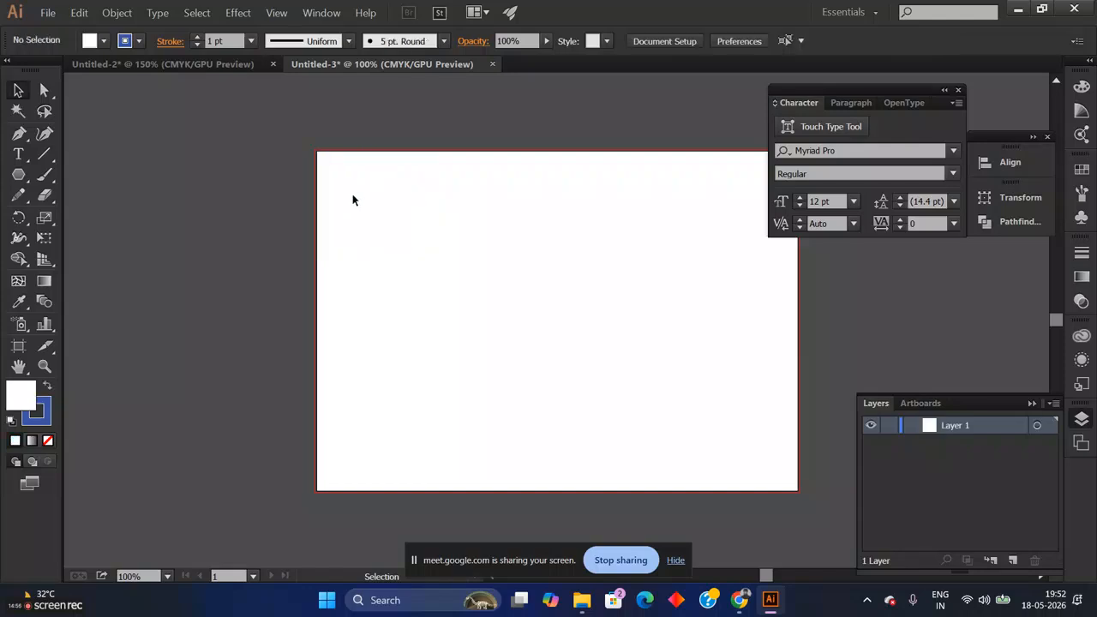
Step: Copy the grouped shapes from Untitled-2 and paste them in place in the Untitled-3 document
{"action": "left_click", "coordinate": [171, 65]}
{"action": "left_click", "coordinate": [142, 228]}
{"action": "key", "text": "ctrl+a"}
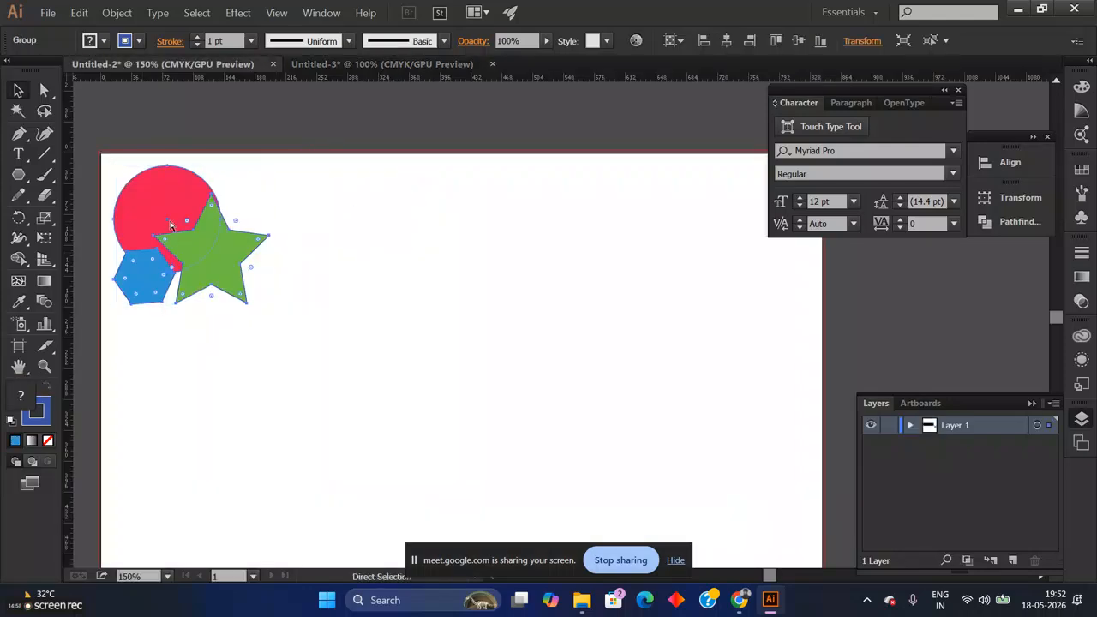
{"action": "left_click", "coordinate": [403, 40]}
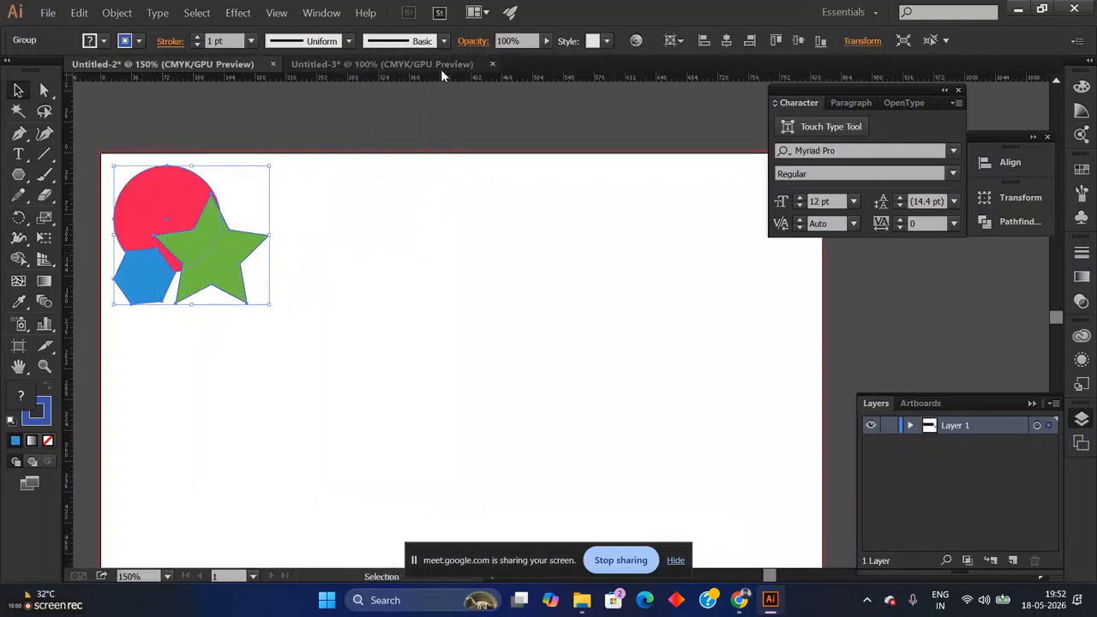
{"action": "left_click", "coordinate": [440, 65]}
{"action": "left_click", "coordinate": [79, 12]}
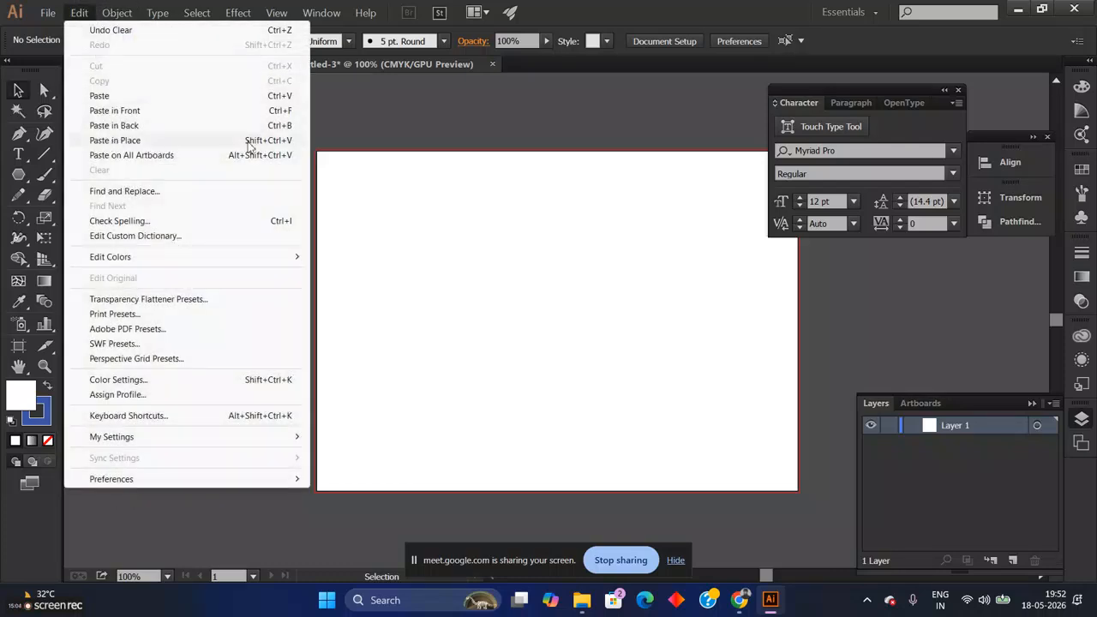
{"action": "left_click", "coordinate": [437, 161]}
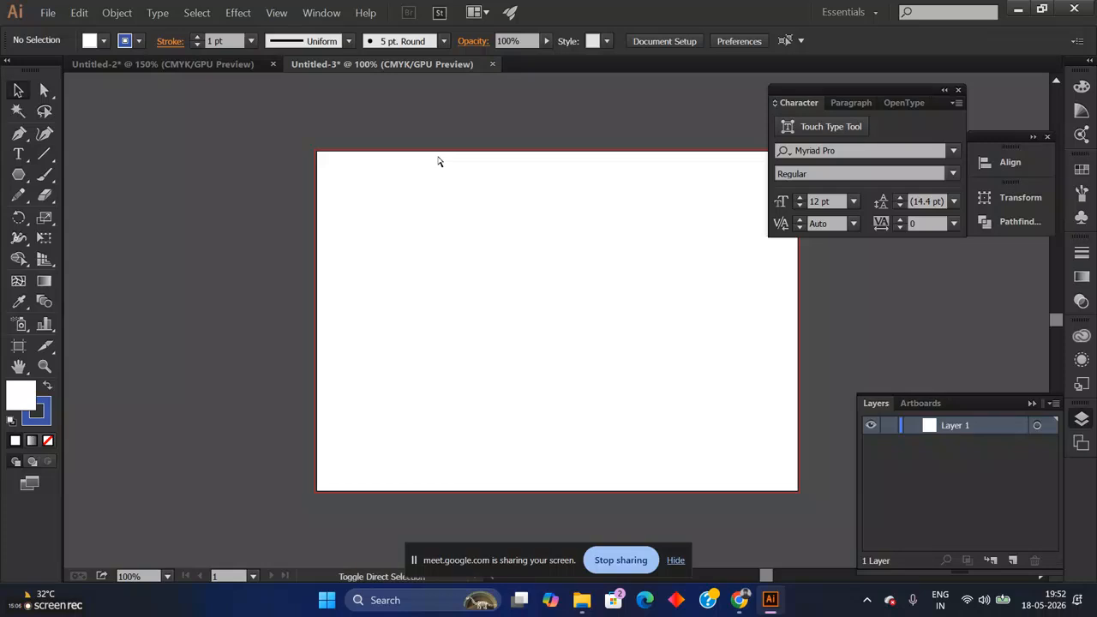
{"action": "key", "text": "ctrl+shift+v"}
{"action": "left_click", "coordinate": [523, 250]}
{"action": "key", "text": "ctrl+plus"}
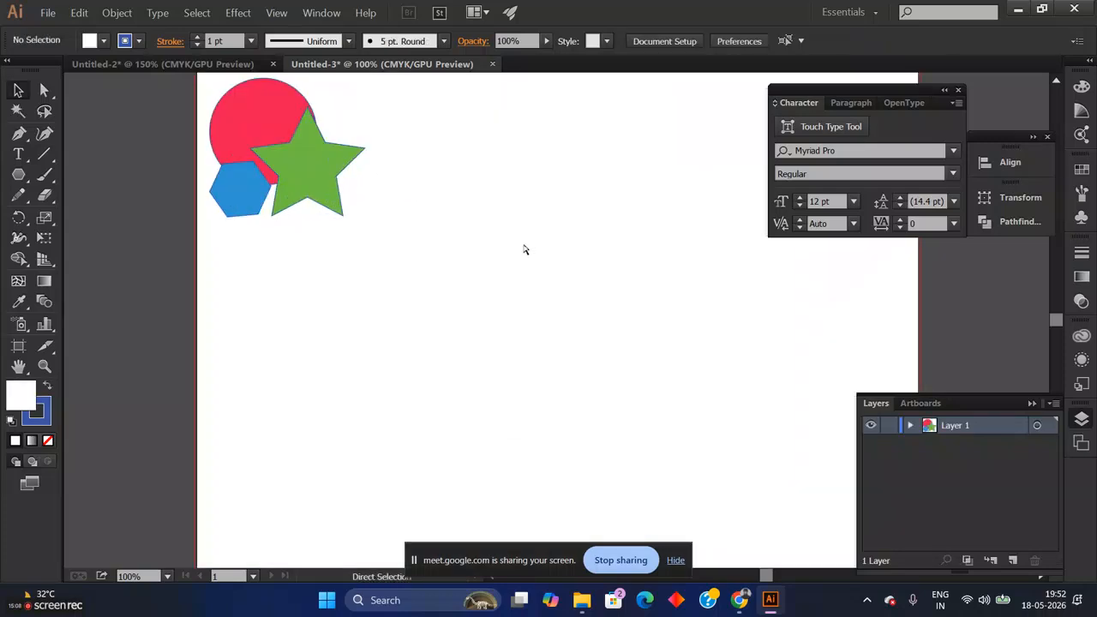
{"action": "scroll", "coordinate": [478, 260], "scroll_direction": "up", "scroll_amount": 3}
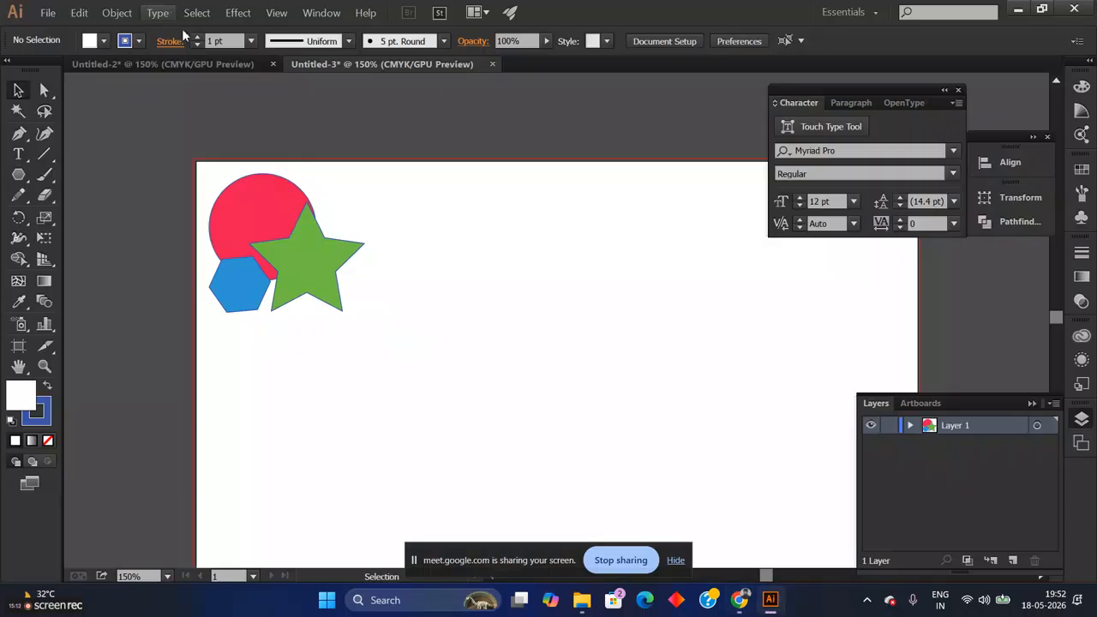
Step: Compare the pasted group's position with the original at 100% zoom in Untitled-2, leaving the original deselected
{"action": "left_click", "coordinate": [206, 67]}
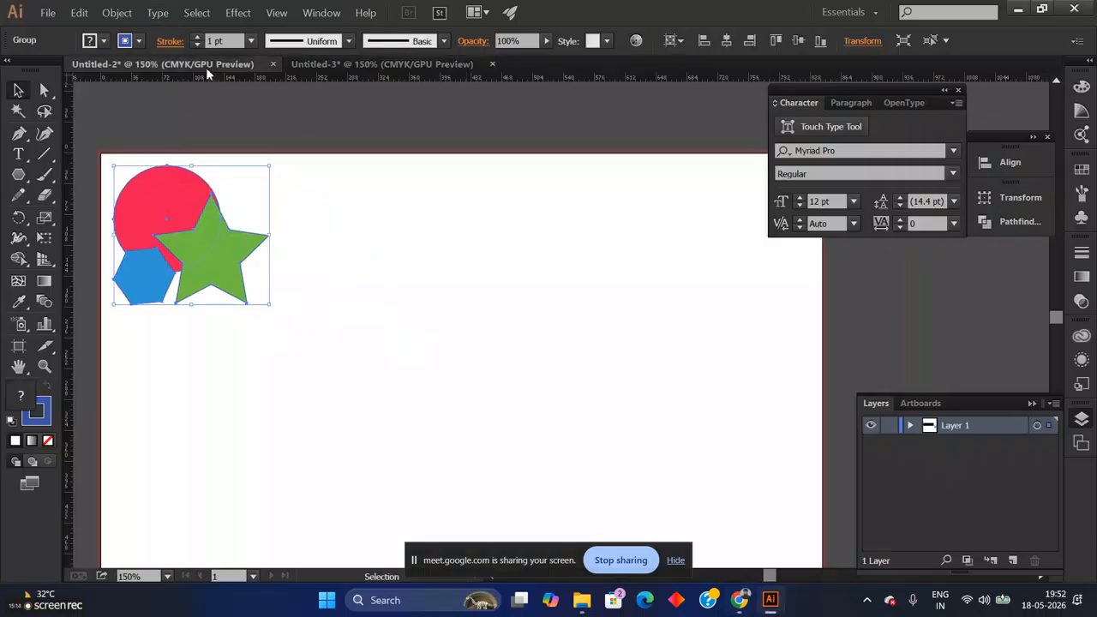
{"action": "key", "text": "ctrl+minus"}
{"action": "key", "text": "ctrl+minus"}
{"action": "key", "text": "ctrl+plus"}
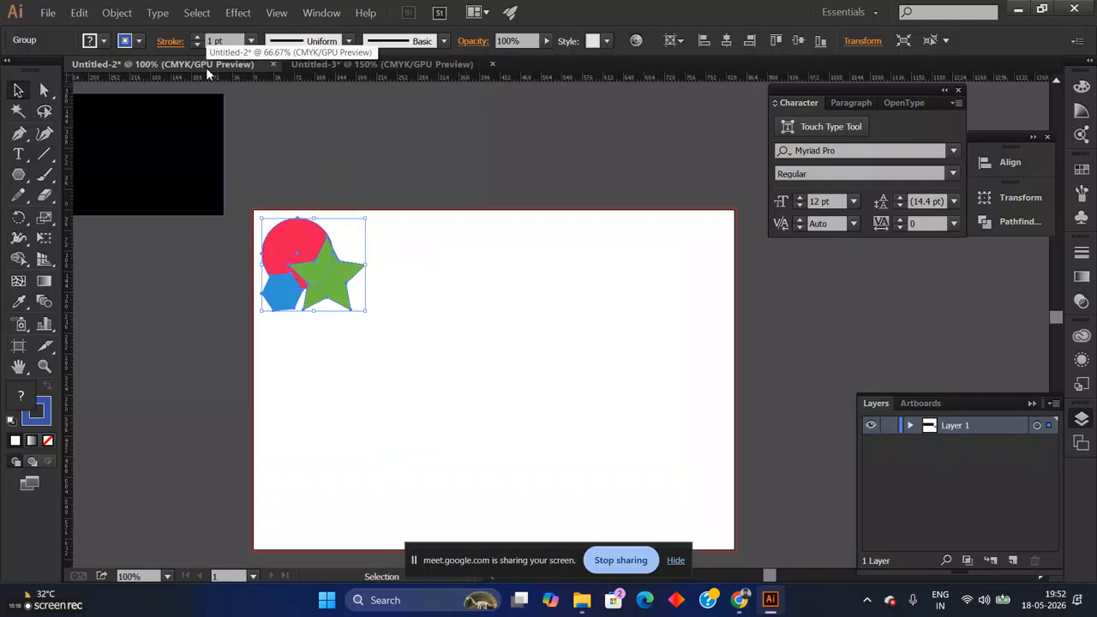
{"action": "left_click", "coordinate": [488, 306]}
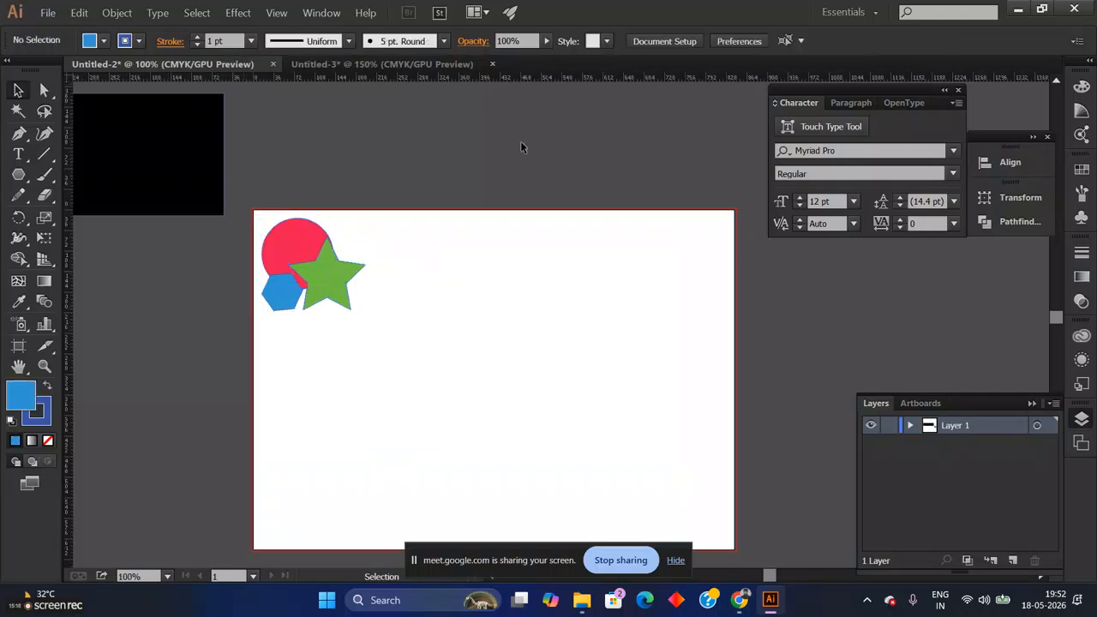
Step: Create a new document from the Web profile with 5 artboards at a size of 960 x 560
{"action": "left_click", "coordinate": [48, 13]}
{"action": "left_click", "coordinate": [60, 31]}
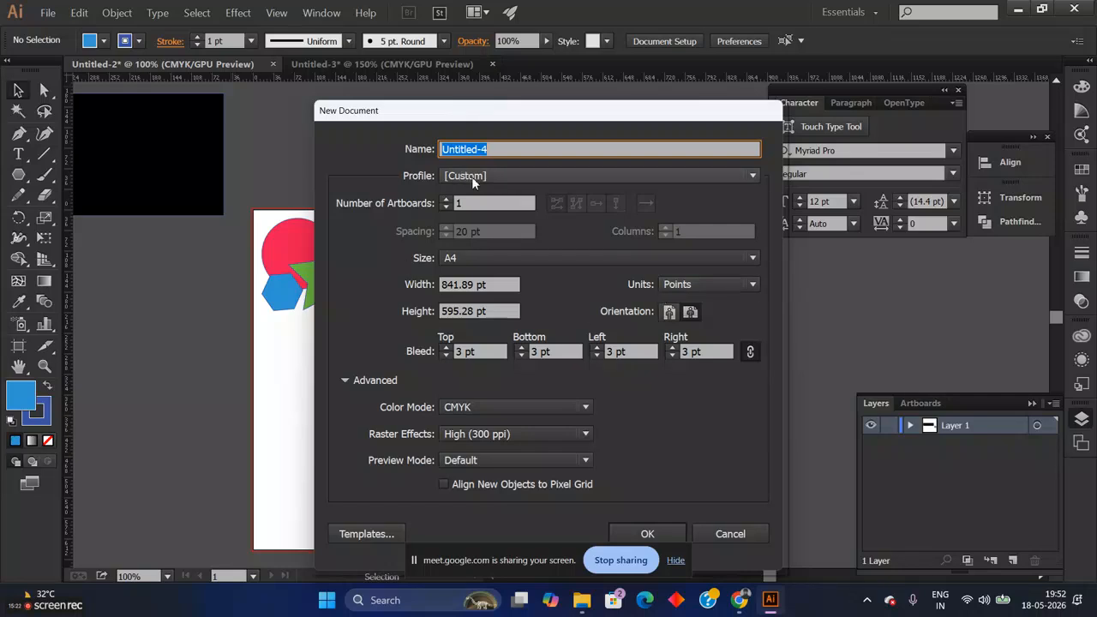
{"action": "left_click", "coordinate": [582, 175]}
{"action": "left_click", "coordinate": [528, 231]}
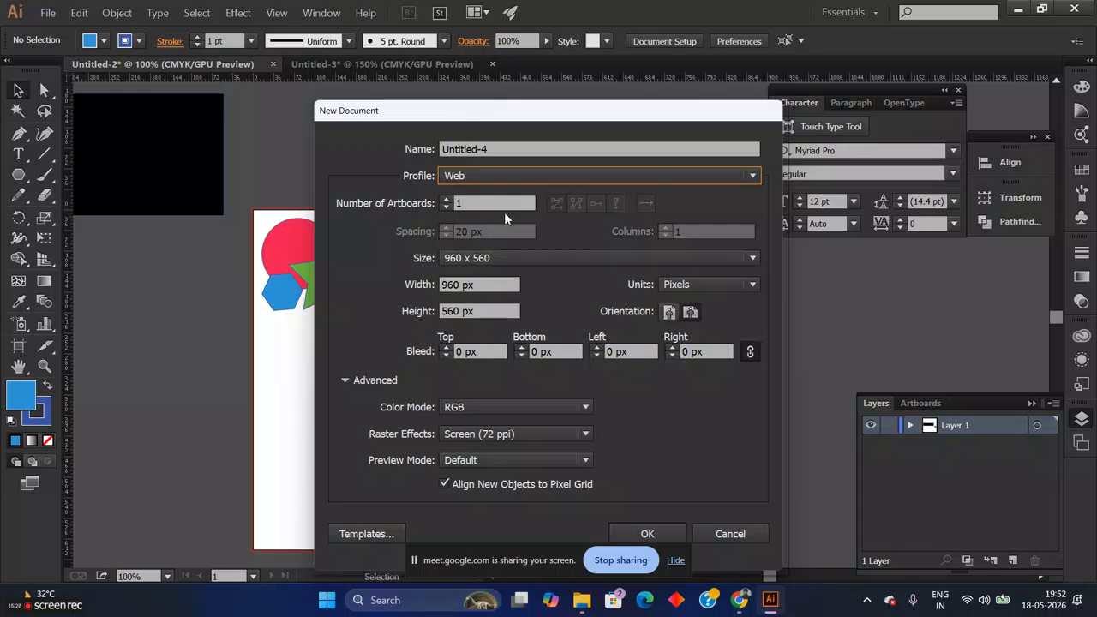
{"action": "left_click", "coordinate": [469, 199]}
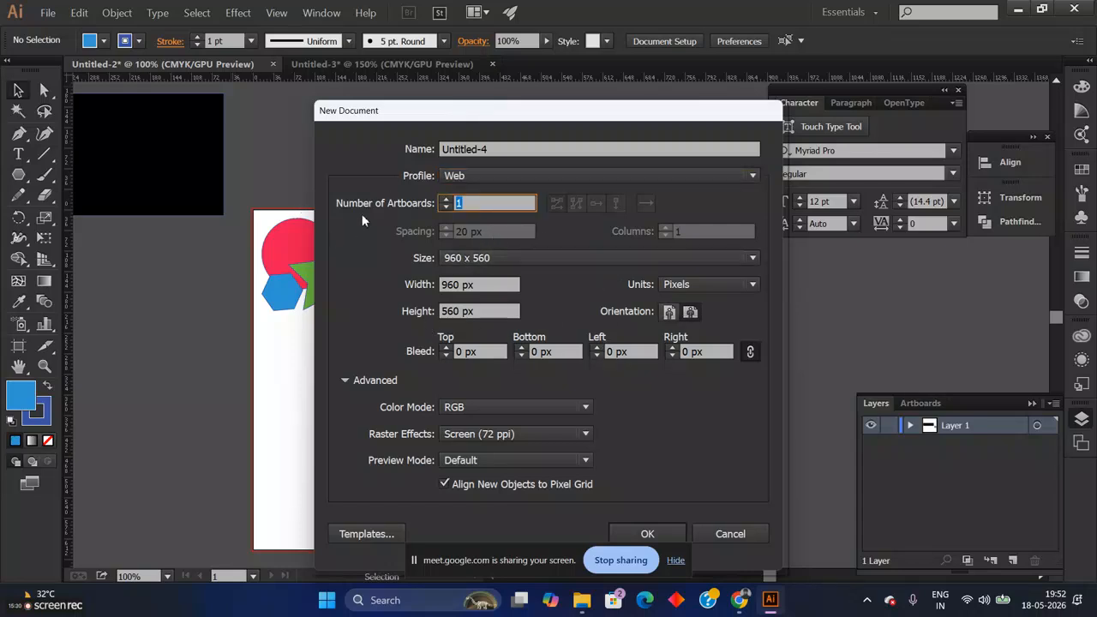
{"action": "type", "text": "5"}
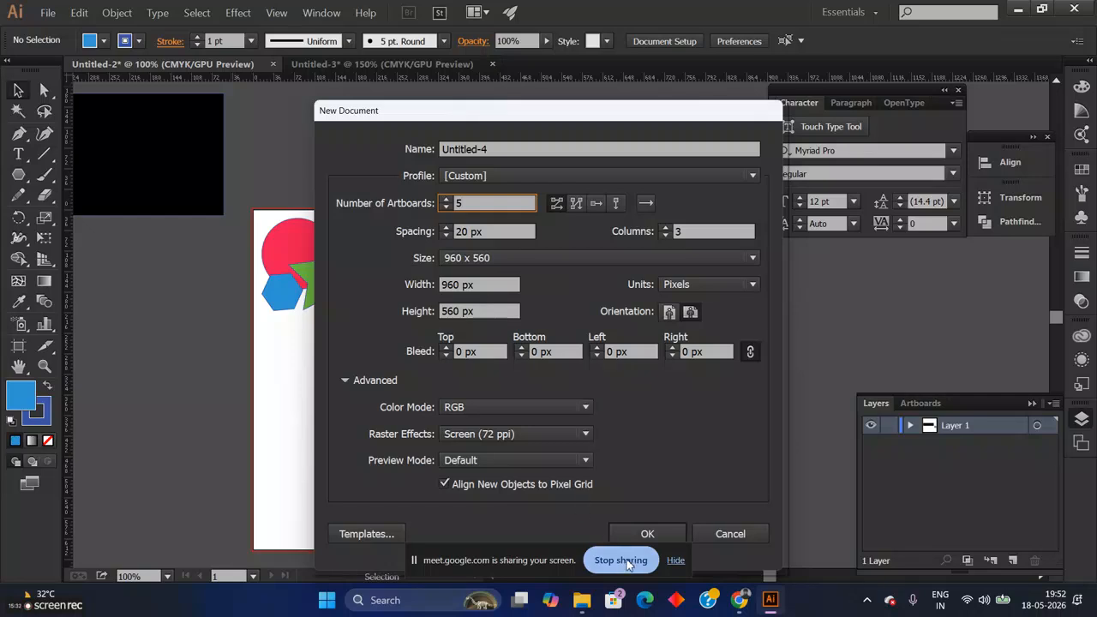
{"action": "left_click", "coordinate": [548, 260]}
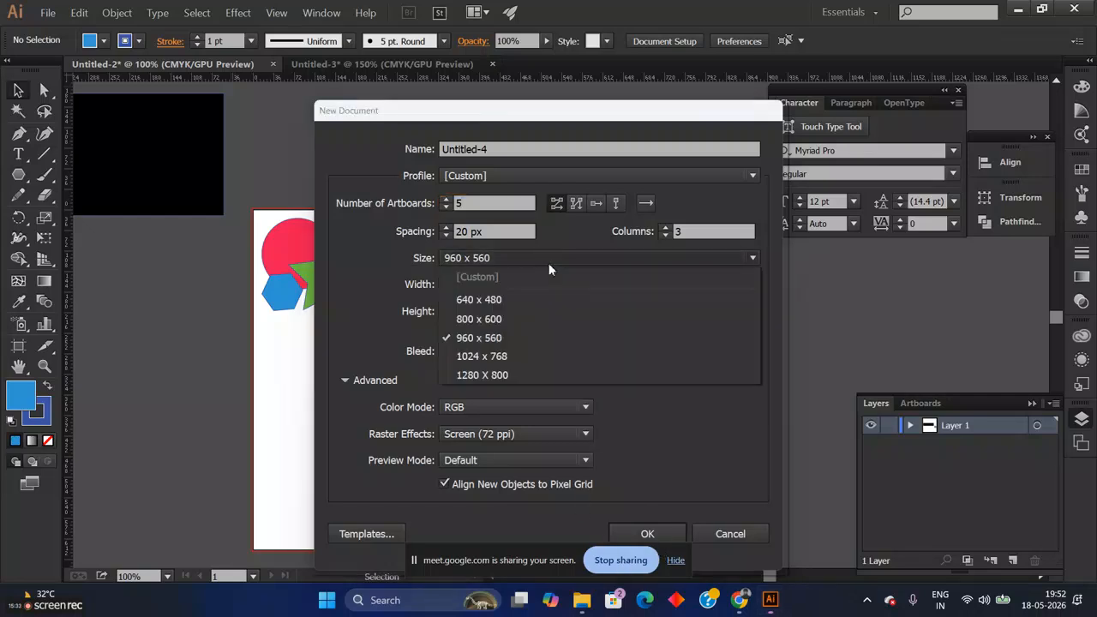
{"action": "left_click", "coordinate": [498, 339]}
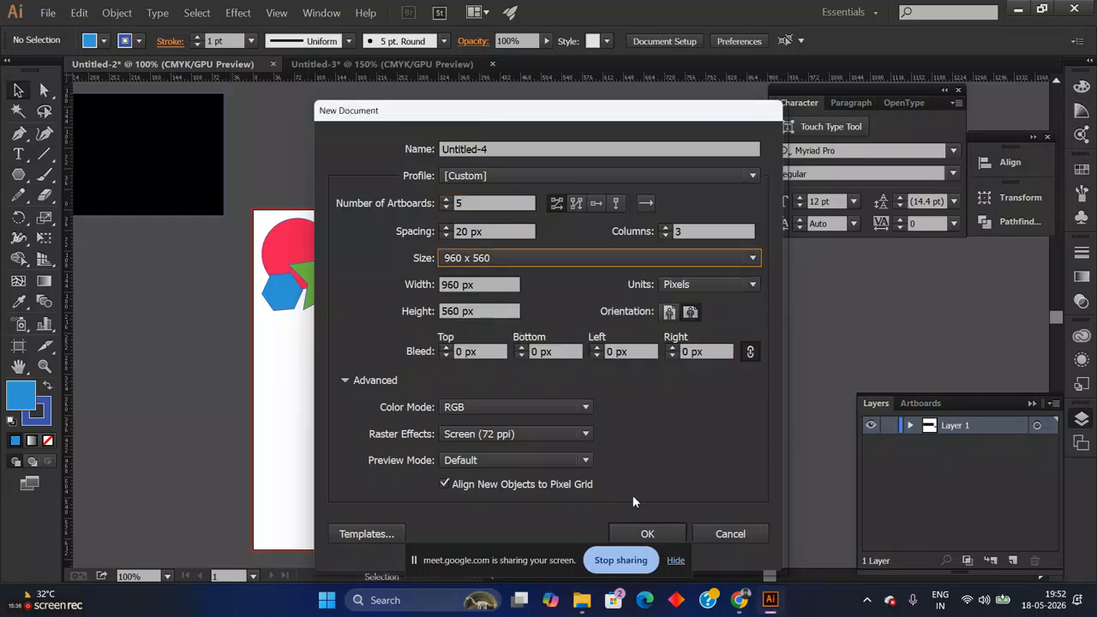
{"action": "left_click", "coordinate": [663, 533]}
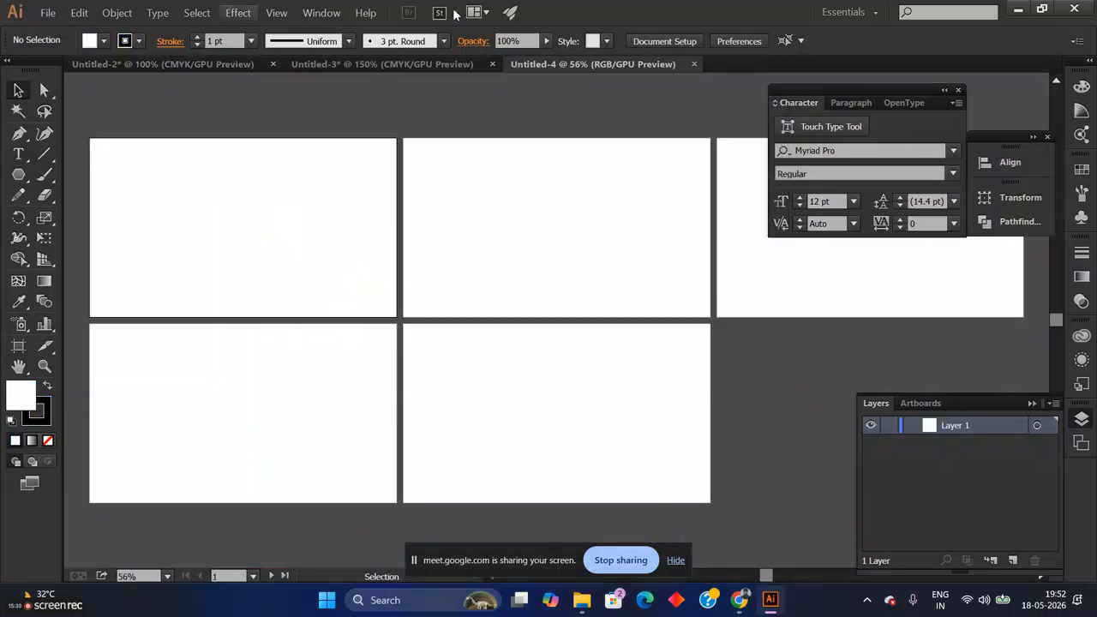
Step: Copy the shape group from Untitled-3 and paste it on all artboards of Untitled-4, then deselect it
{"action": "left_click", "coordinate": [373, 69]}
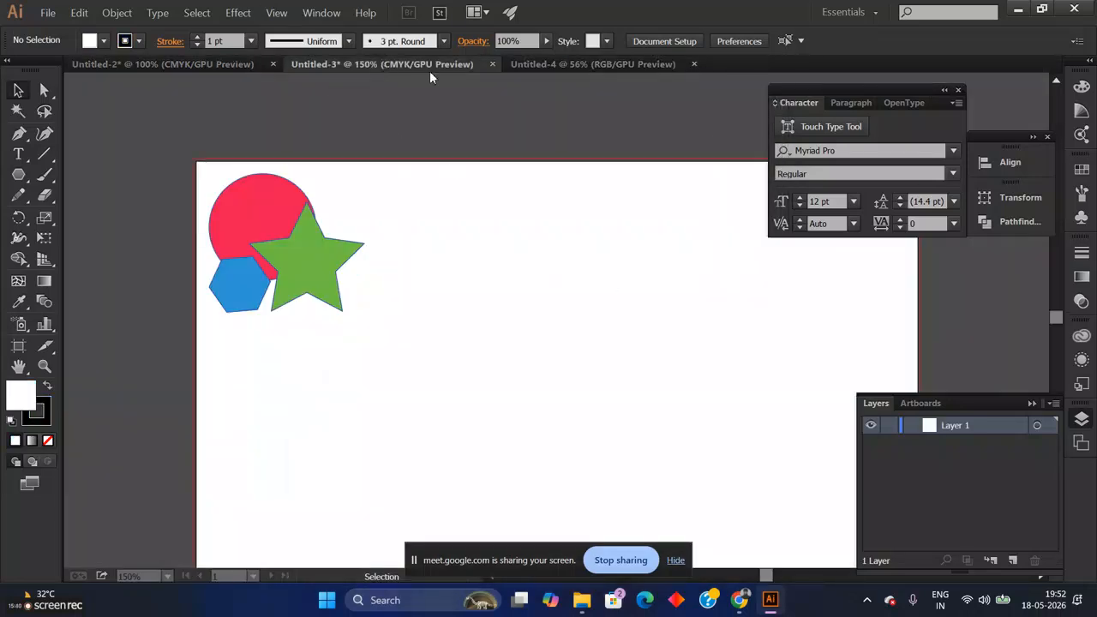
{"action": "left_click", "coordinate": [307, 214]}
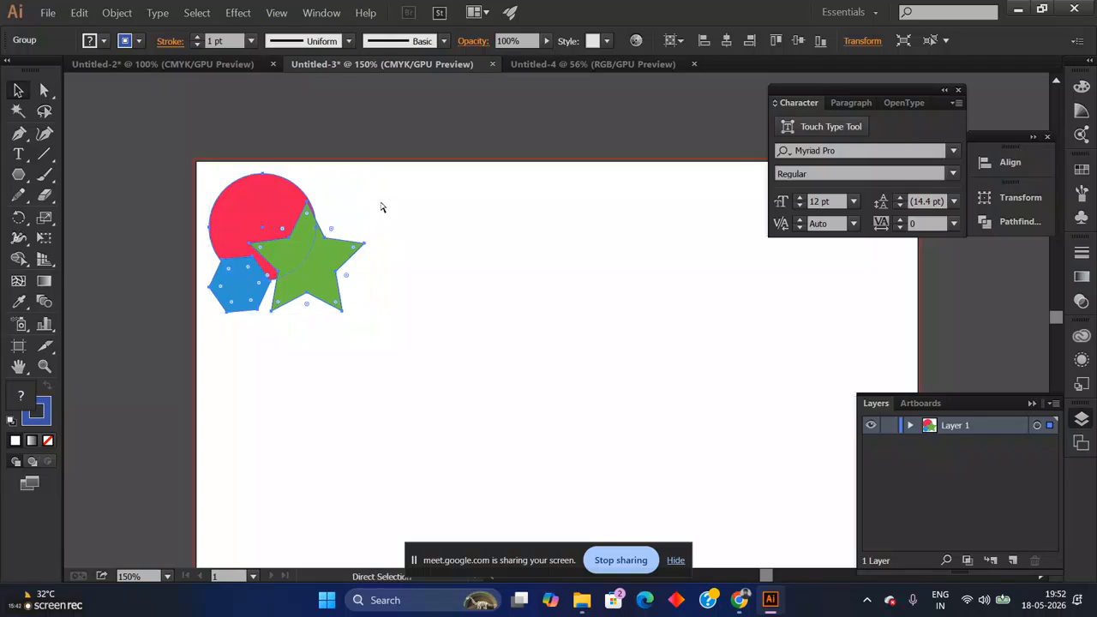
{"action": "left_click", "coordinate": [549, 64]}
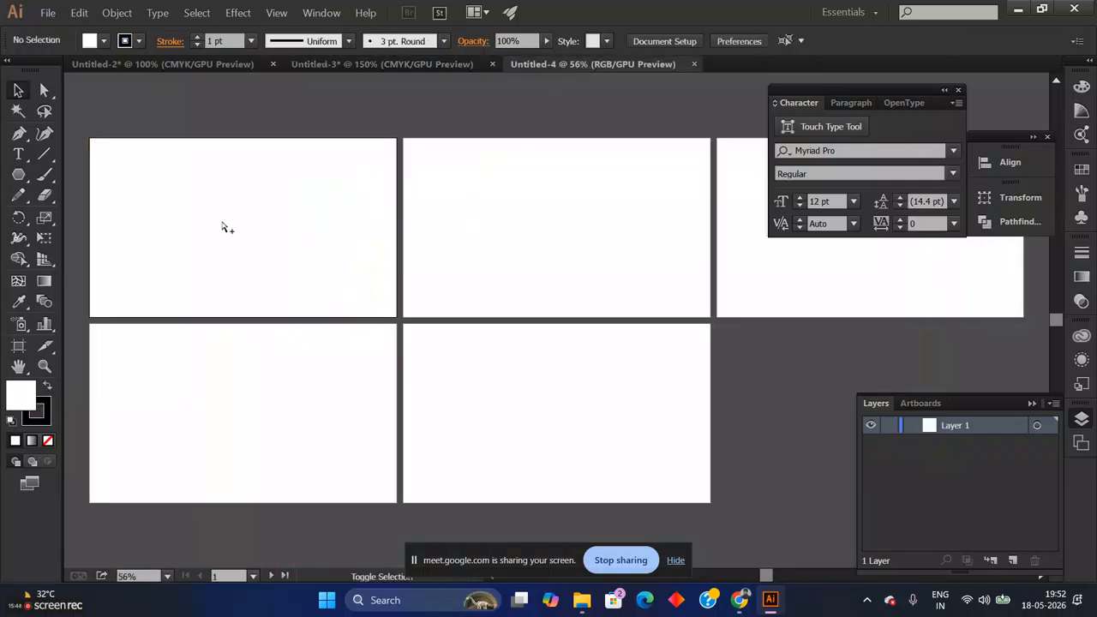
{"action": "key", "text": "ctrl+alt+shift+v"}
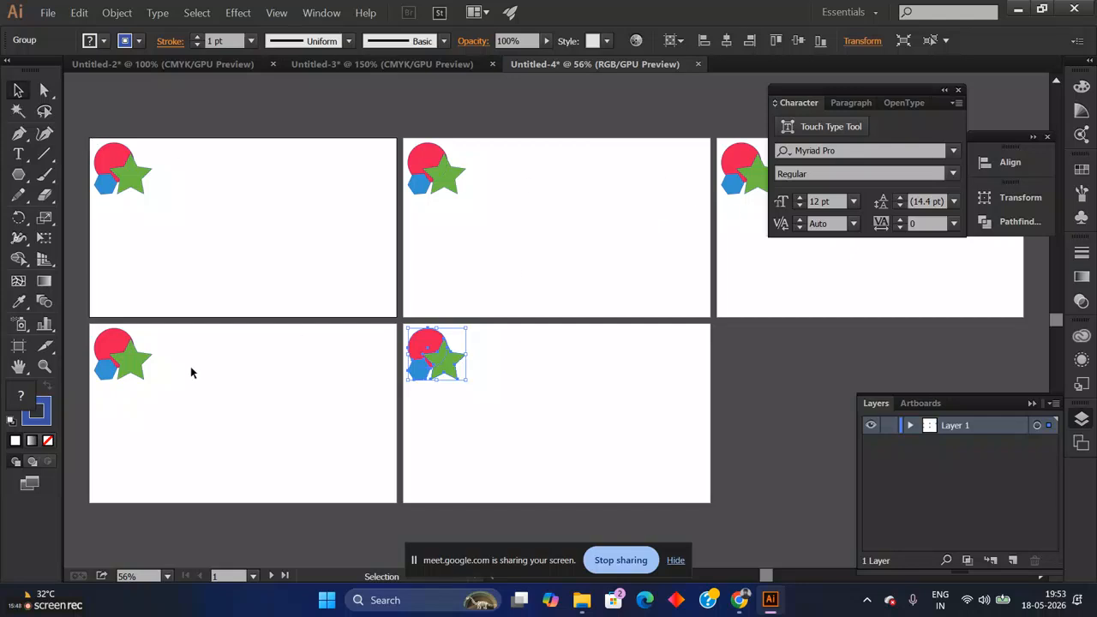
{"action": "left_click", "coordinate": [567, 370]}
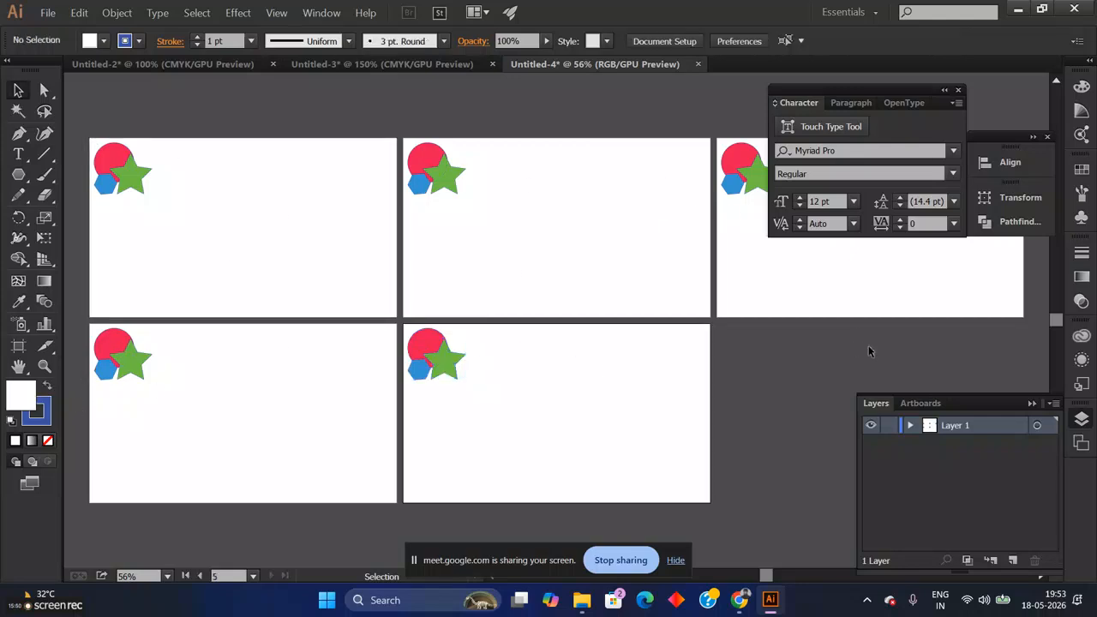
Step: Return to the Untitled-2 document and move the black rectangle onto the artboard, directly below the grouped shapes
{"action": "left_click", "coordinate": [355, 67]}
{"action": "left_click", "coordinate": [178, 67]}
{"action": "left_click", "coordinate": [110, 12]}
{"action": "left_click", "coordinate": [77, 12]}
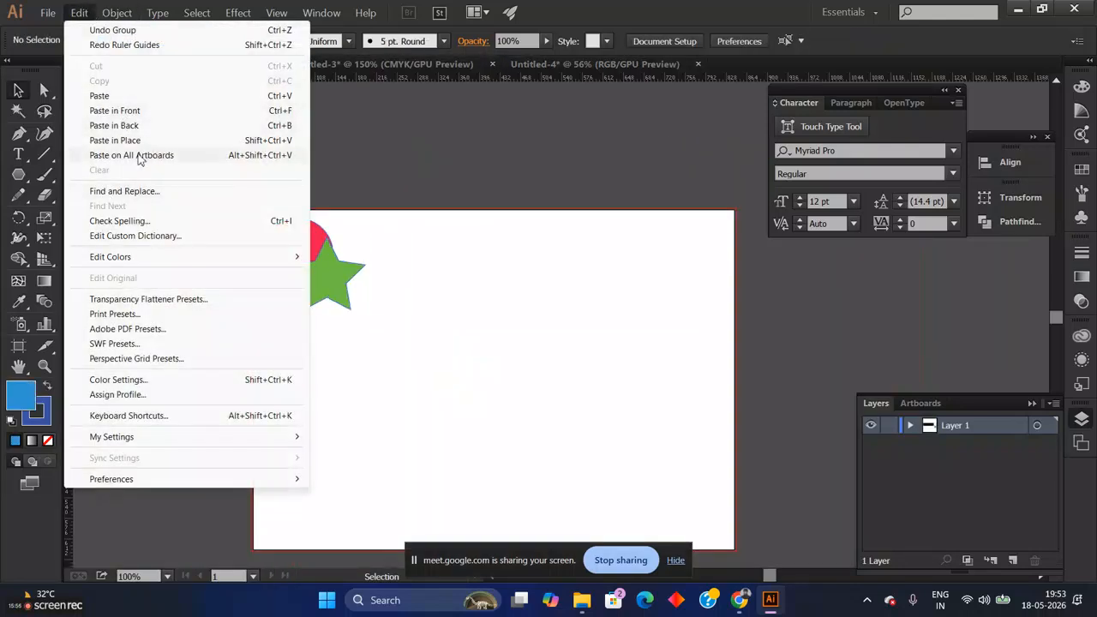
{"action": "left_click", "coordinate": [274, 127]}
{"action": "left_click_drag", "start_coordinate": [175, 174], "coordinate": [659, 367]}
Step: Isolate the group of circle, star and hexagon, and ungroup it into separate shapes
{"action": "left_click", "coordinate": [335, 284]}
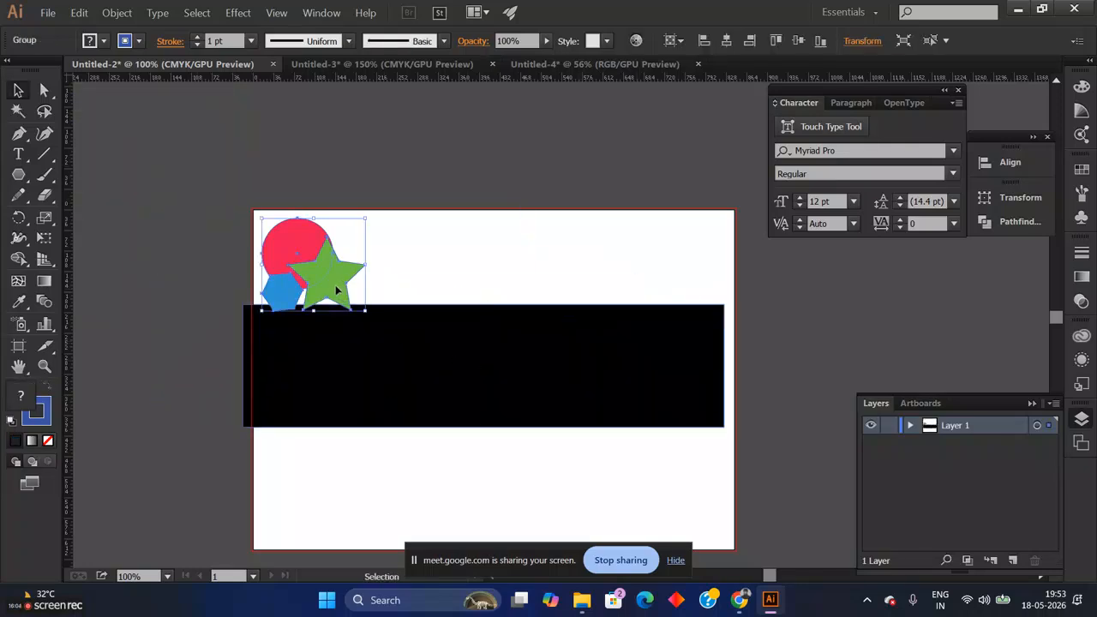
{"action": "double_click", "coordinate": [336, 284]}
{"action": "left_click", "coordinate": [312, 248]}
{"action": "left_click", "coordinate": [311, 248]}
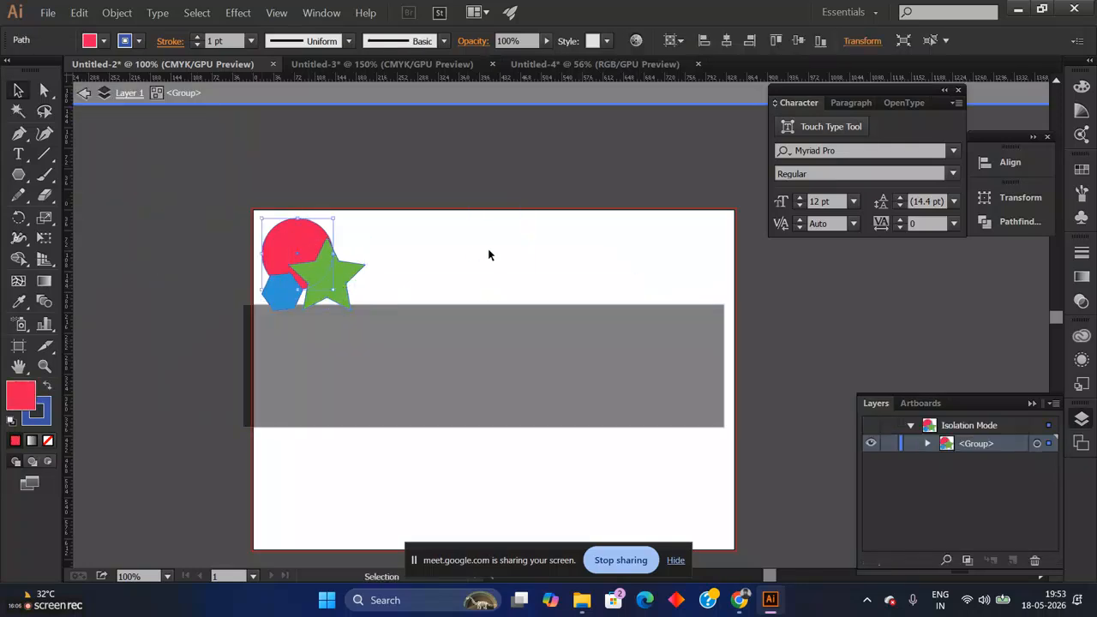
{"action": "left_click", "coordinate": [490, 252]}
{"action": "left_click_drag", "start_coordinate": [258, 231], "coordinate": [360, 311]}
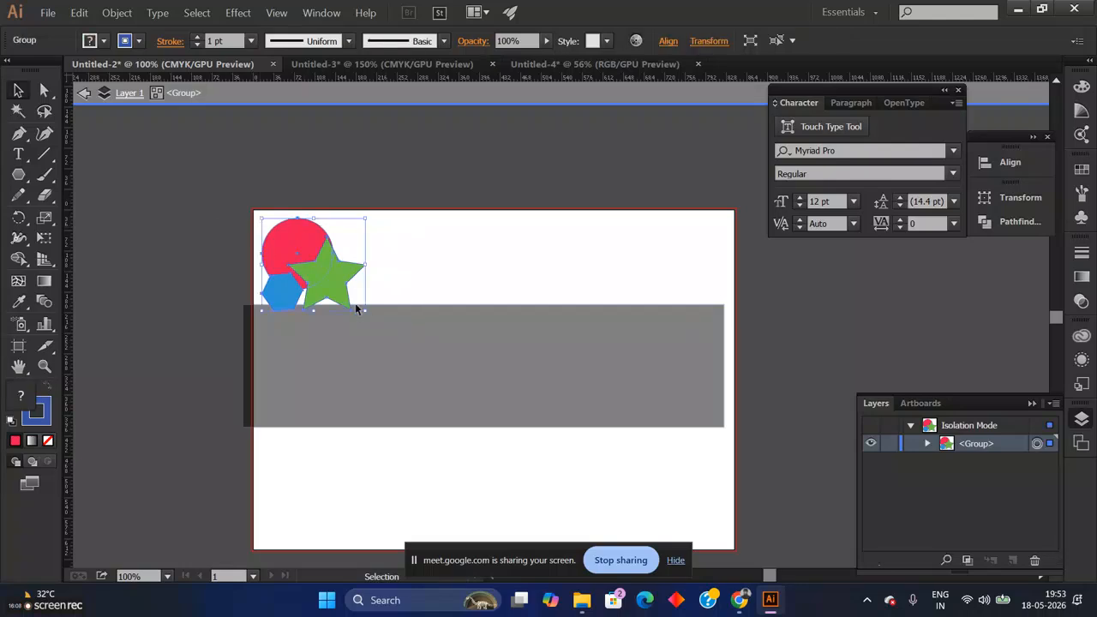
{"action": "right_click", "coordinate": [335, 279]}
{"action": "left_click", "coordinate": [384, 375]}
{"action": "left_click", "coordinate": [455, 289]}
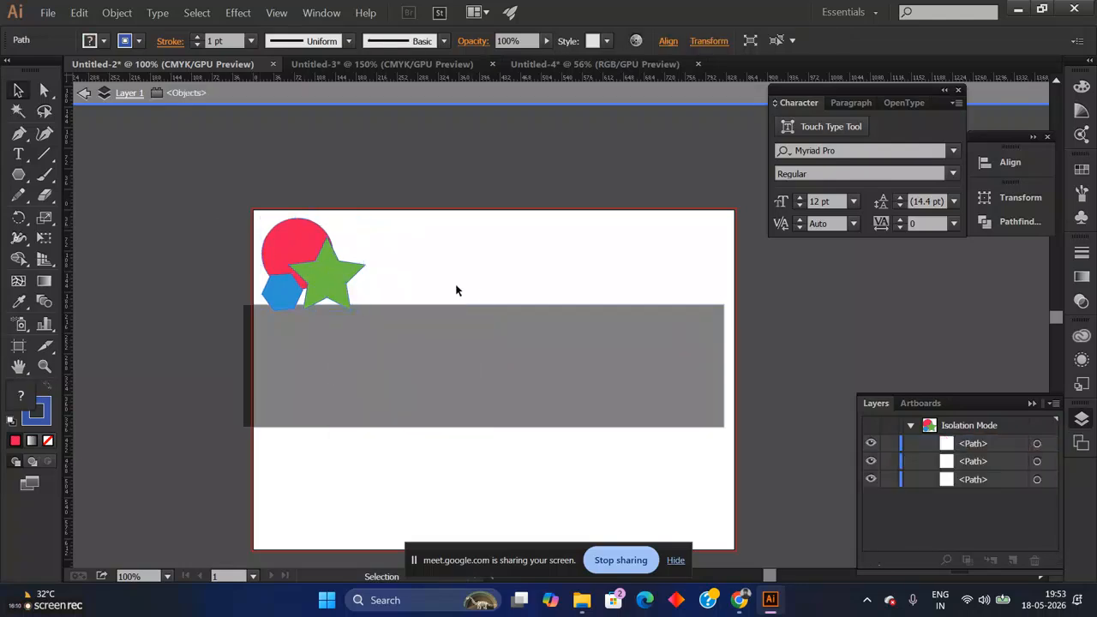
Step: Check that the green star can be selected separately and exit isolation mode
{"action": "key", "text": "ctrl+plus"}
{"action": "key", "text": "ctrl+plus"}
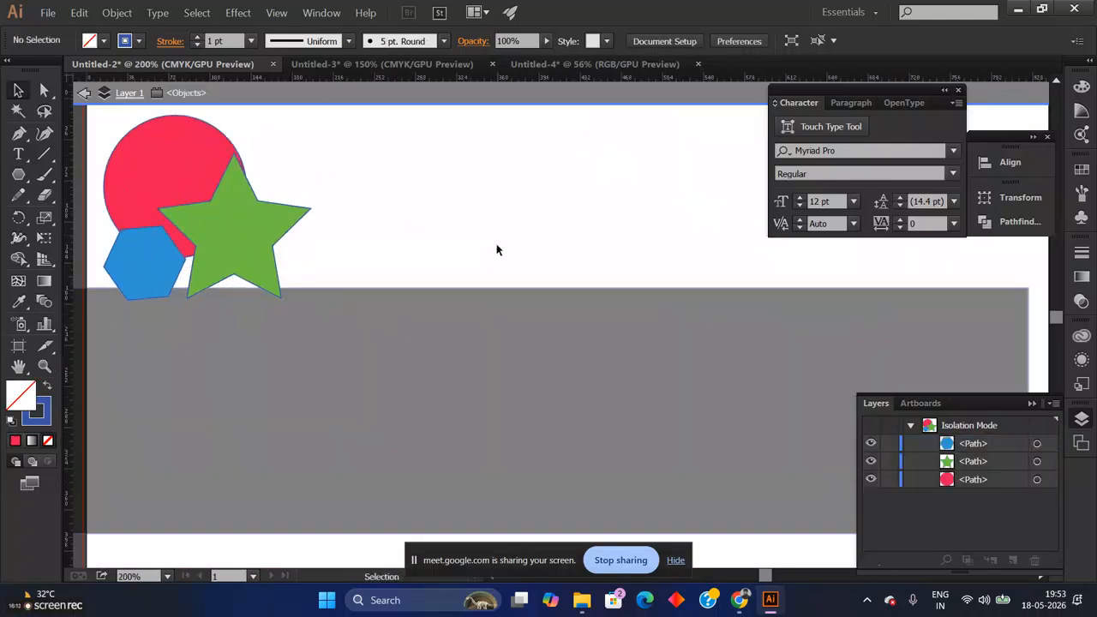
{"action": "left_click", "coordinate": [267, 233]}
{"action": "left_click", "coordinate": [397, 207]}
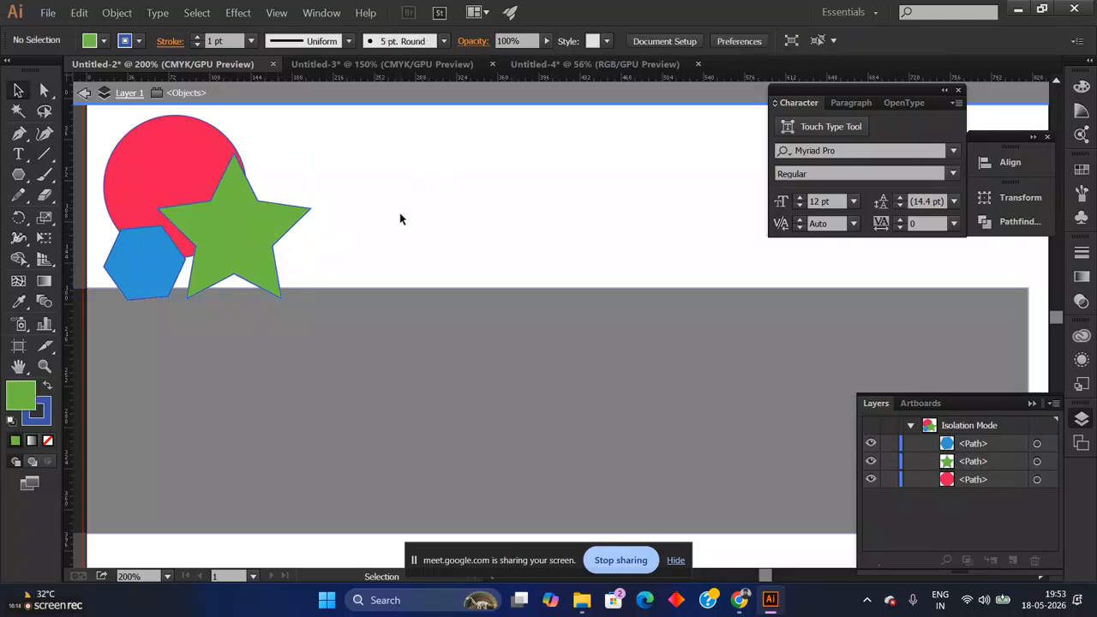
{"action": "double_click", "coordinate": [399, 213]}
Step: Cut the green star and paste it in back of the red circle
{"action": "left_click", "coordinate": [249, 226]}
{"action": "key", "text": "Delete"}
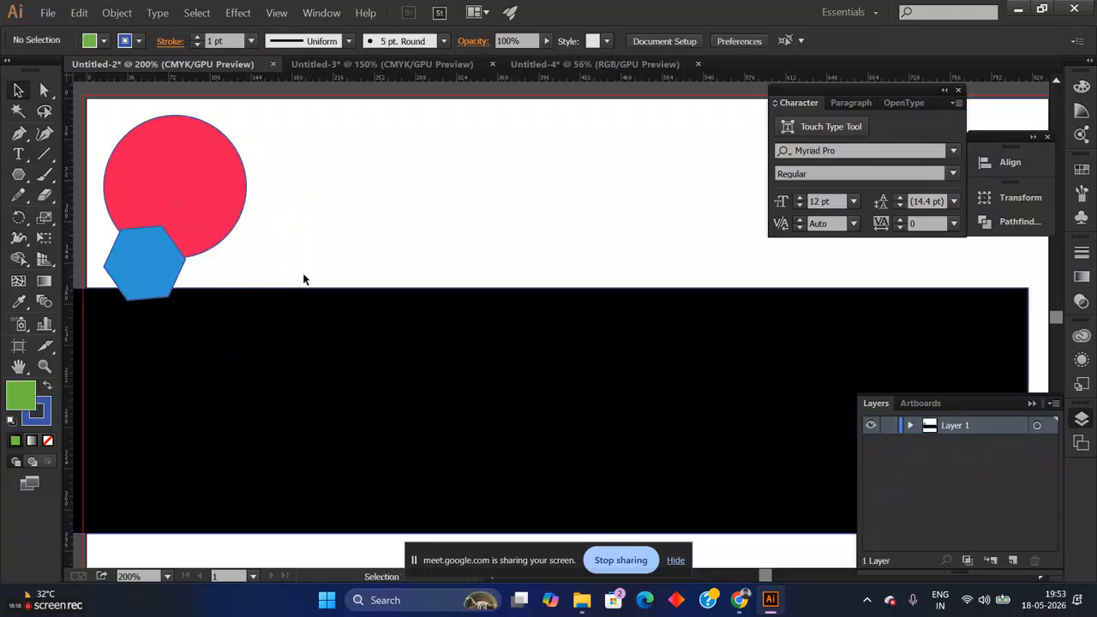
{"action": "left_click", "coordinate": [190, 165]}
{"action": "left_click", "coordinate": [79, 12]}
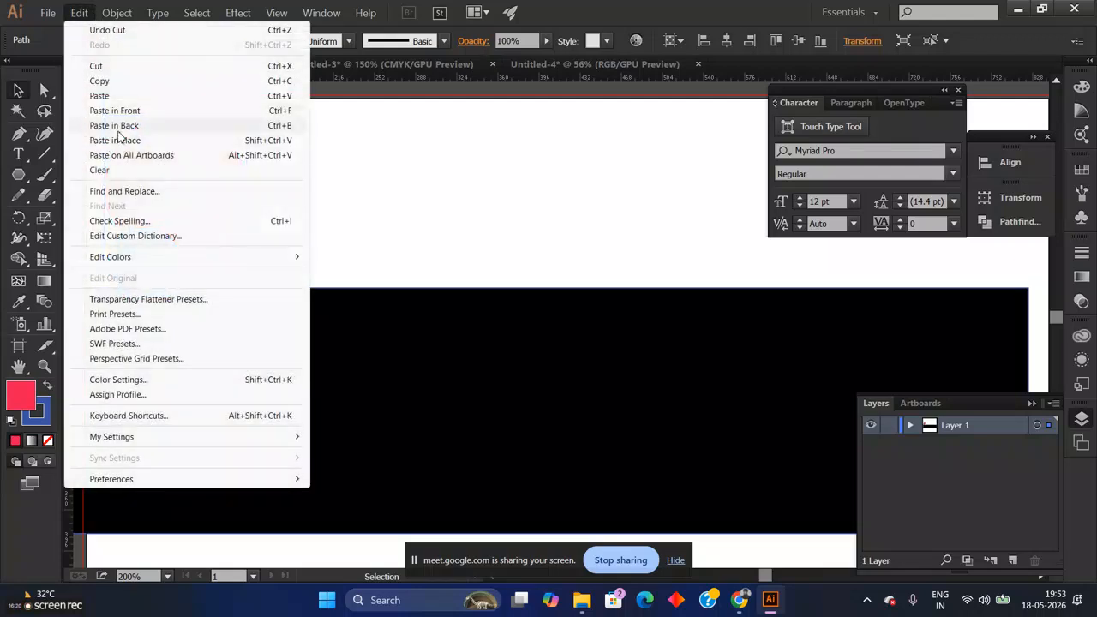
{"action": "left_click", "coordinate": [117, 129]}
{"action": "left_click", "coordinate": [410, 223]}
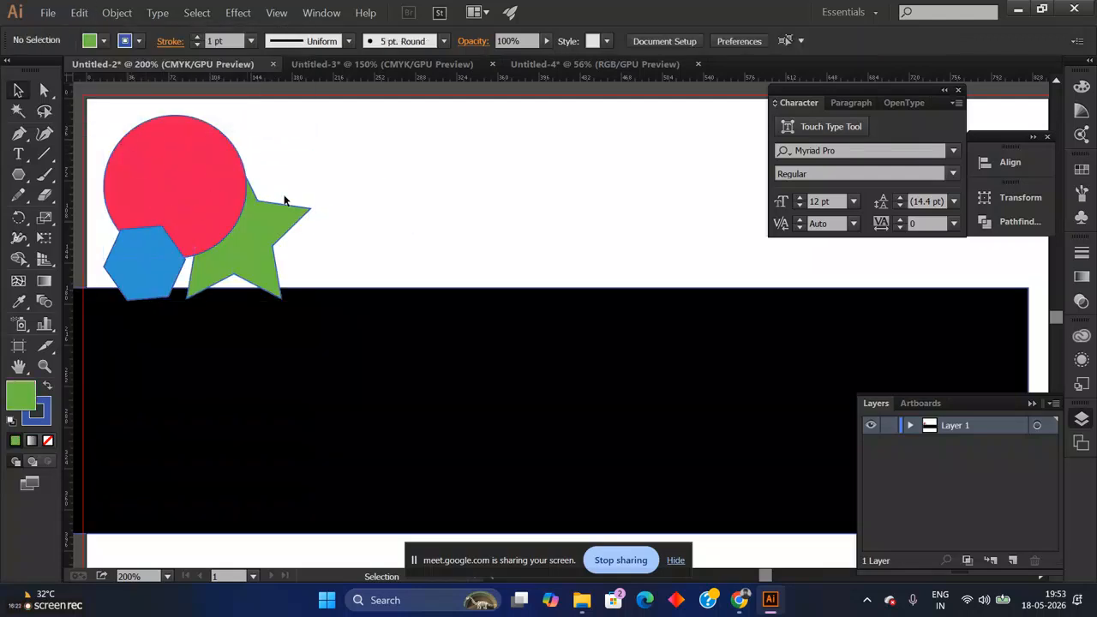
Step: Cut the red circle and paste it in front of the blue hexagon and green star
{"action": "left_click", "coordinate": [267, 246]}
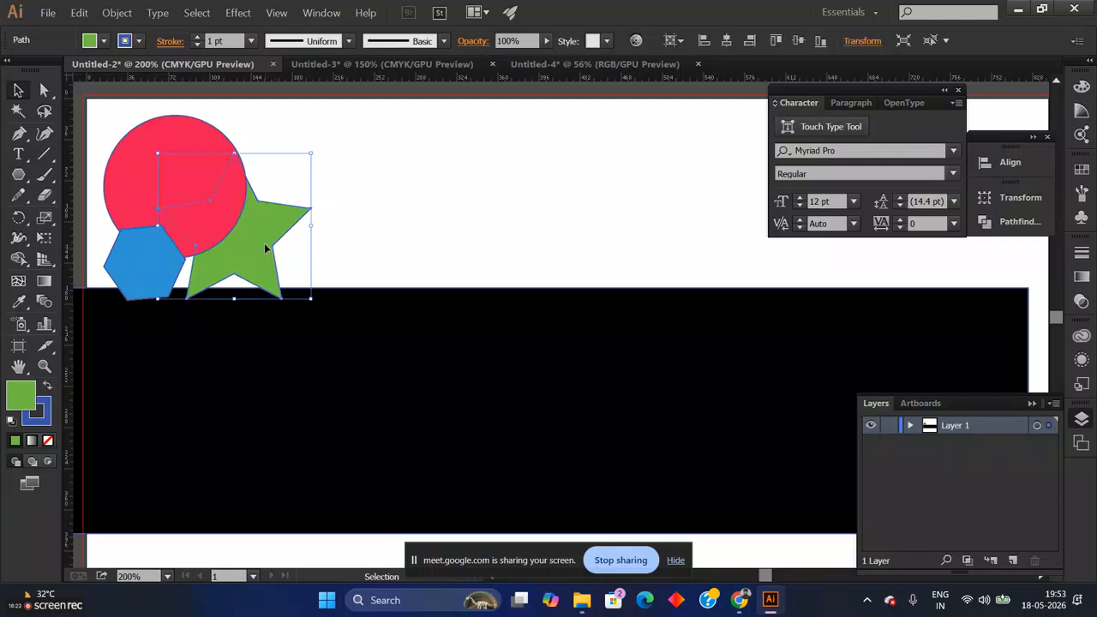
{"action": "left_click", "coordinate": [131, 254]}
{"action": "left_click", "coordinate": [196, 171]}
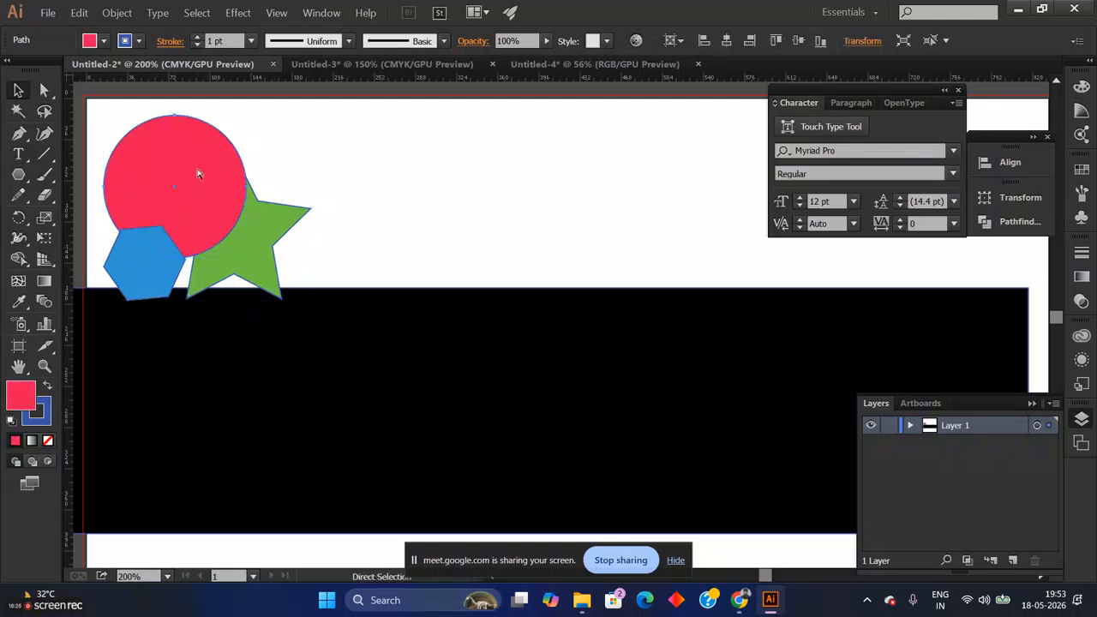
{"action": "key", "text": "Delete"}
{"action": "left_click", "coordinate": [78, 12]}
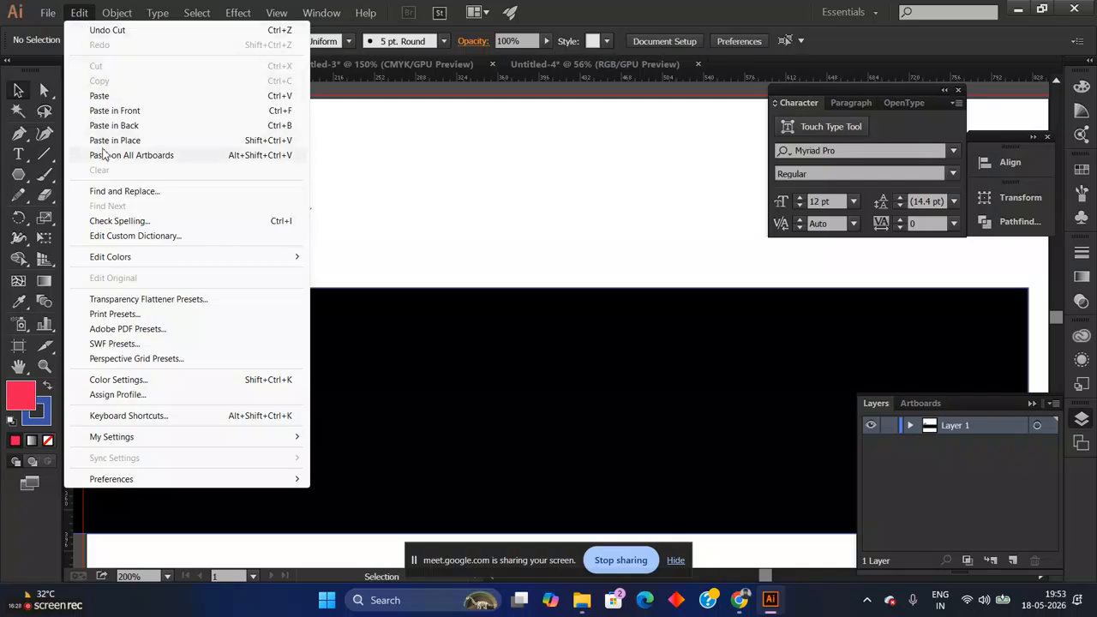
{"action": "left_click", "coordinate": [127, 112]}
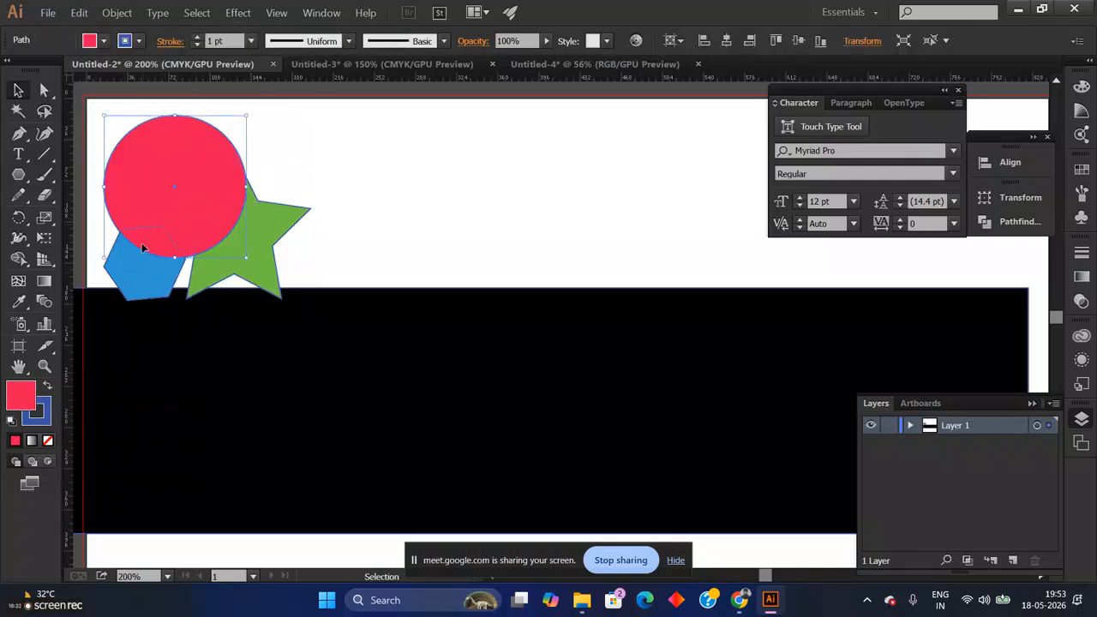
{"action": "left_click", "coordinate": [78, 13]}
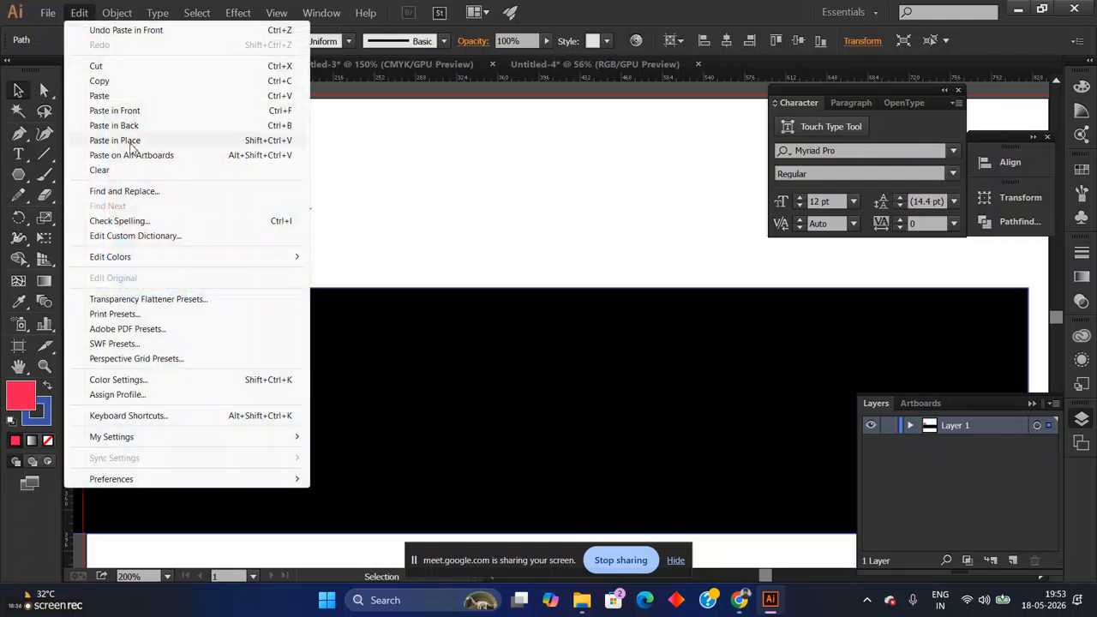
{"action": "left_click", "coordinate": [543, 208]}
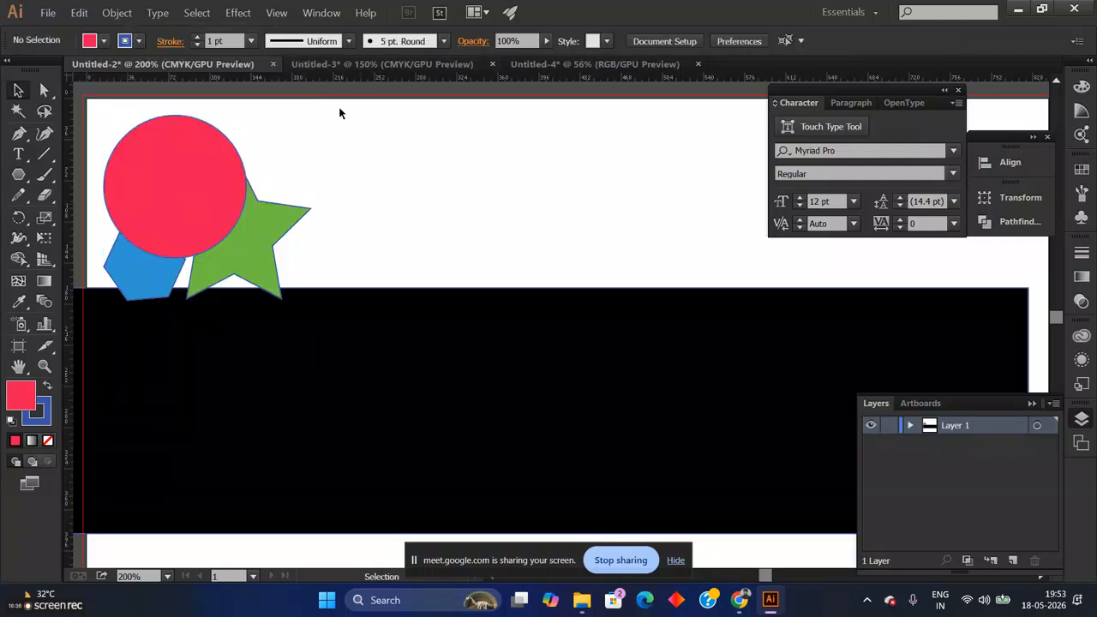
Step: Switch to the Untitled-4 document, draw a rectangle on the first artboard and move it near the artboard's centre
{"action": "left_click", "coordinate": [583, 65]}
{"action": "left_click", "coordinate": [198, 289]}
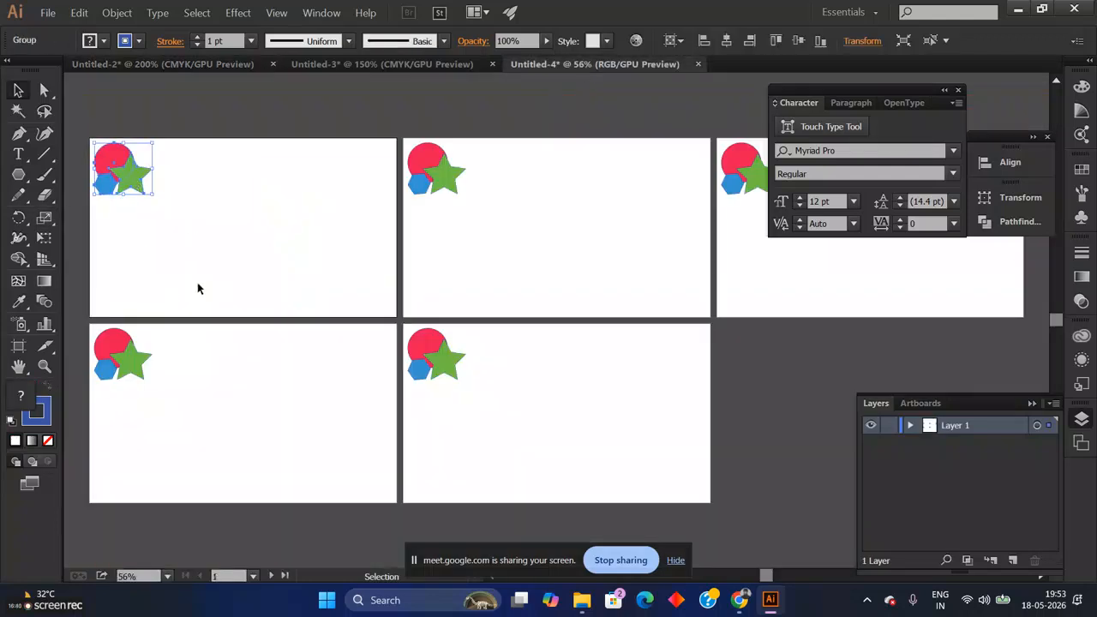
{"action": "left_click_drag", "start_coordinate": [18, 176], "coordinate": [73, 176]}
{"action": "mouse_move", "coordinate": [214, 178]}
{"action": "left_mouse_down"}
{"action": "mouse_move", "coordinate": [306, 291]}
{"action": "mouse_move", "coordinate": [327, 269]}
{"action": "left_mouse_up"}
{"action": "left_click", "coordinate": [18, 90]}
{"action": "left_click_drag", "start_coordinate": [269, 225], "coordinate": [241, 229]}
Step: Fill the new rectangle on the first artboard with bright pink using the Color Picker
{"action": "double_click", "coordinate": [15, 409]}
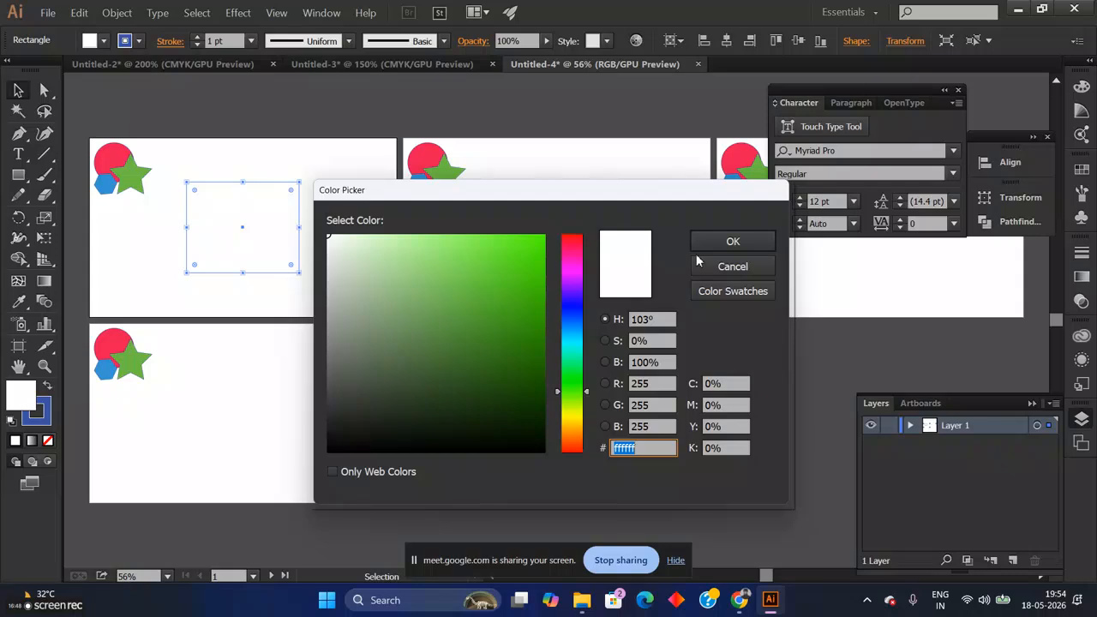
{"action": "left_click", "coordinate": [571, 255]}
{"action": "mouse_move", "coordinate": [582, 228]}
{"action": "left_mouse_down"}
{"action": "mouse_move", "coordinate": [477, 254]}
{"action": "mouse_move", "coordinate": [535, 247]}
{"action": "mouse_move", "coordinate": [545, 232]}
{"action": "left_mouse_up"}
{"action": "left_click", "coordinate": [723, 244]}
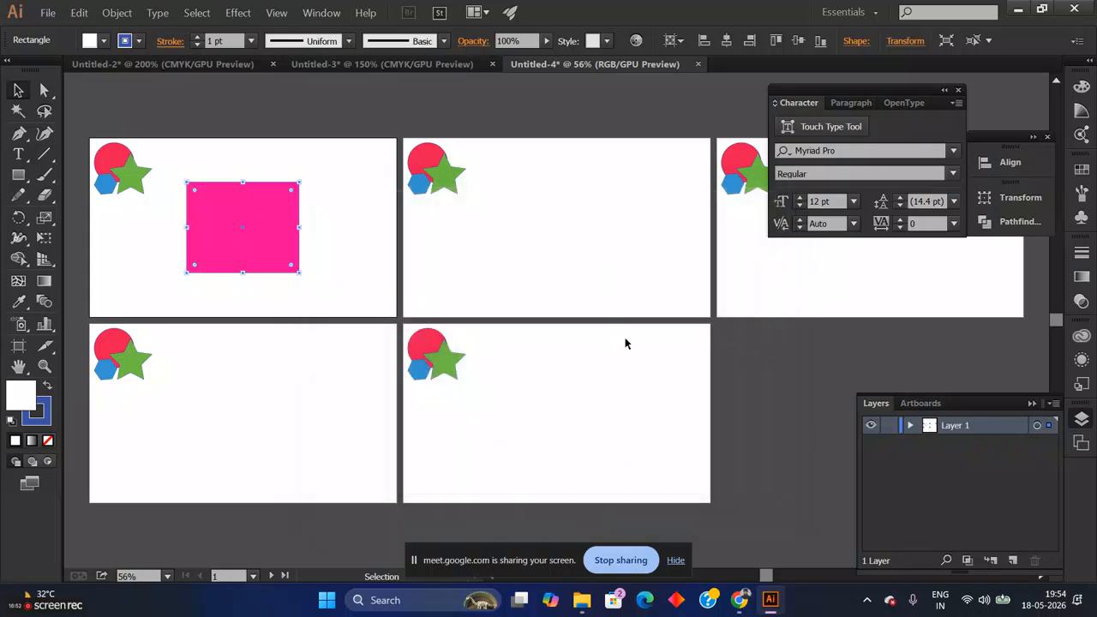
{"action": "left_click", "coordinate": [404, 257]}
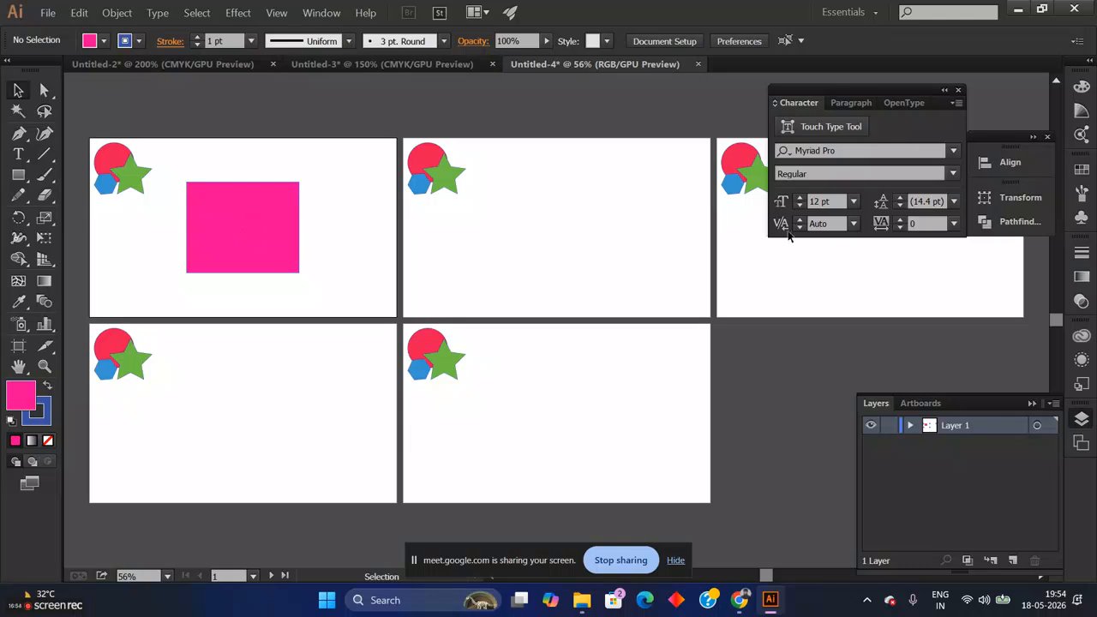
Step: Copy the pink rectangle and paste it on all artboards
{"action": "left_click", "coordinate": [266, 226]}
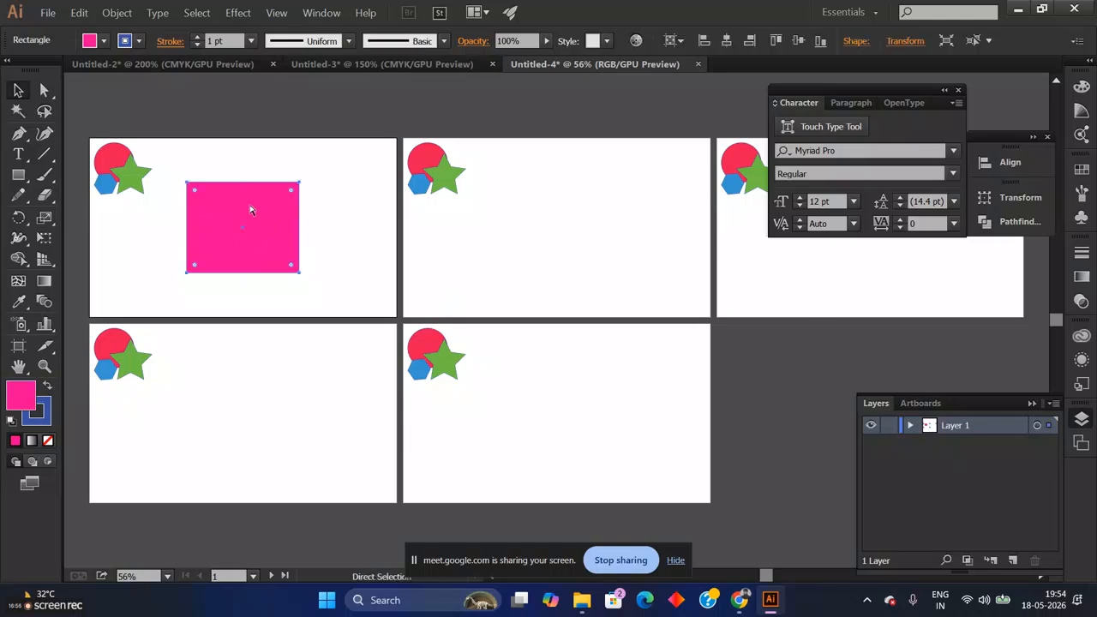
{"action": "left_click", "coordinate": [76, 14]}
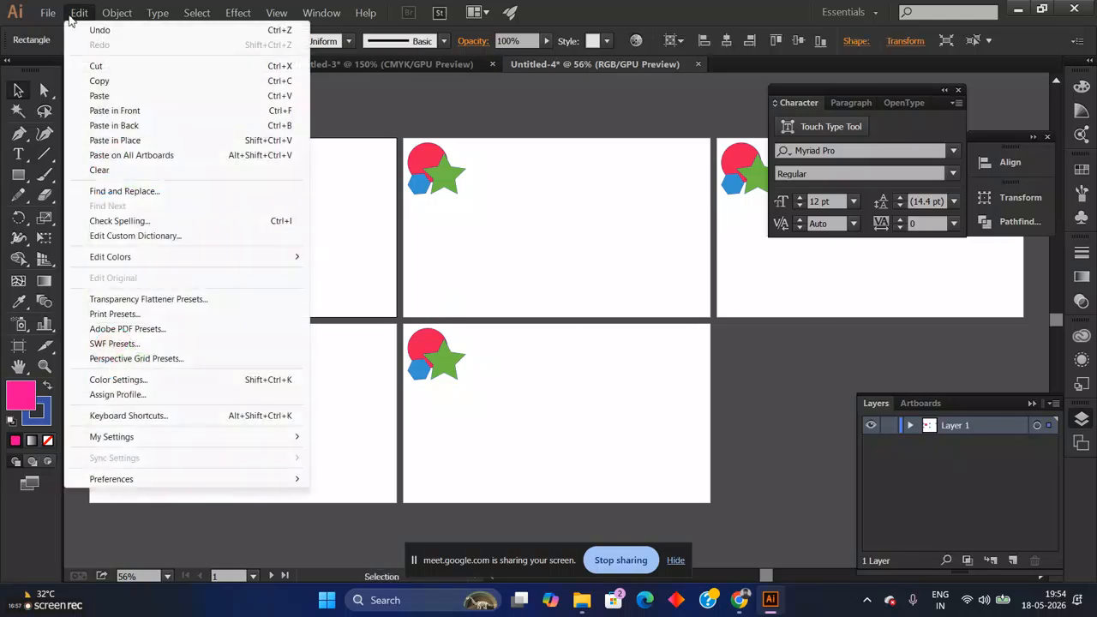
{"action": "left_click", "coordinate": [105, 155]}
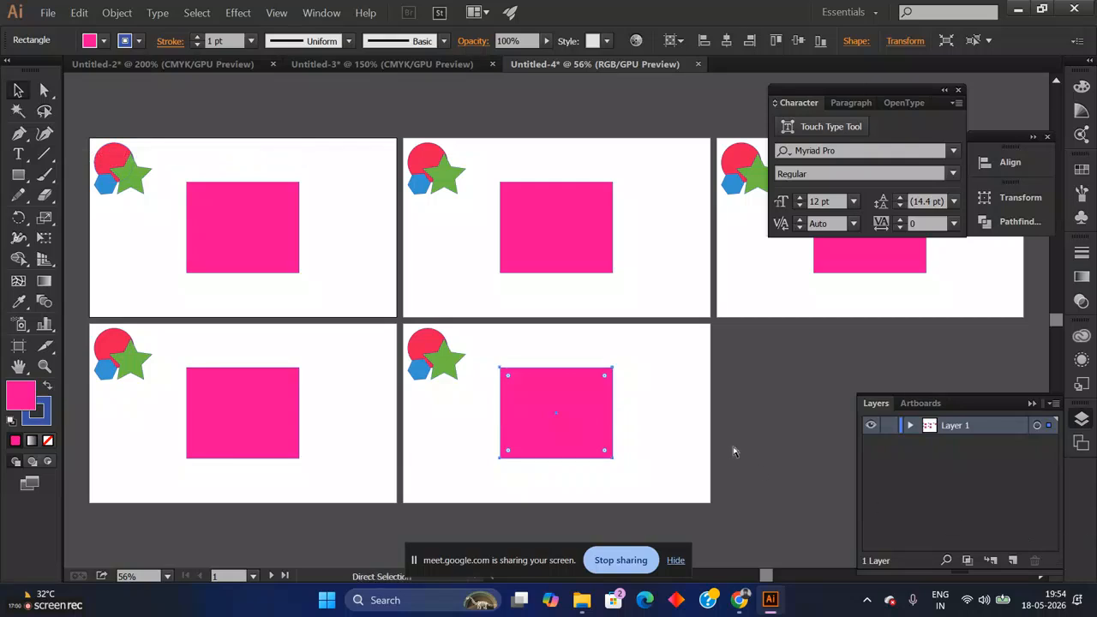
Step: Look over the pink rectangles across all artboards and select the shape group on the first artboard
{"action": "key", "text": "ctrl+minus"}
{"action": "key", "text": "ctrl+minus"}
{"action": "left_click_drag", "start_coordinate": [253, 223], "coordinate": [868, 461]}
{"action": "left_click", "coordinate": [348, 190]}
{"action": "left_click", "coordinate": [302, 236]}
Step: Close the Untitled-4 and Untitled-3 documents without saving their changes
{"action": "left_click", "coordinate": [362, 65]}
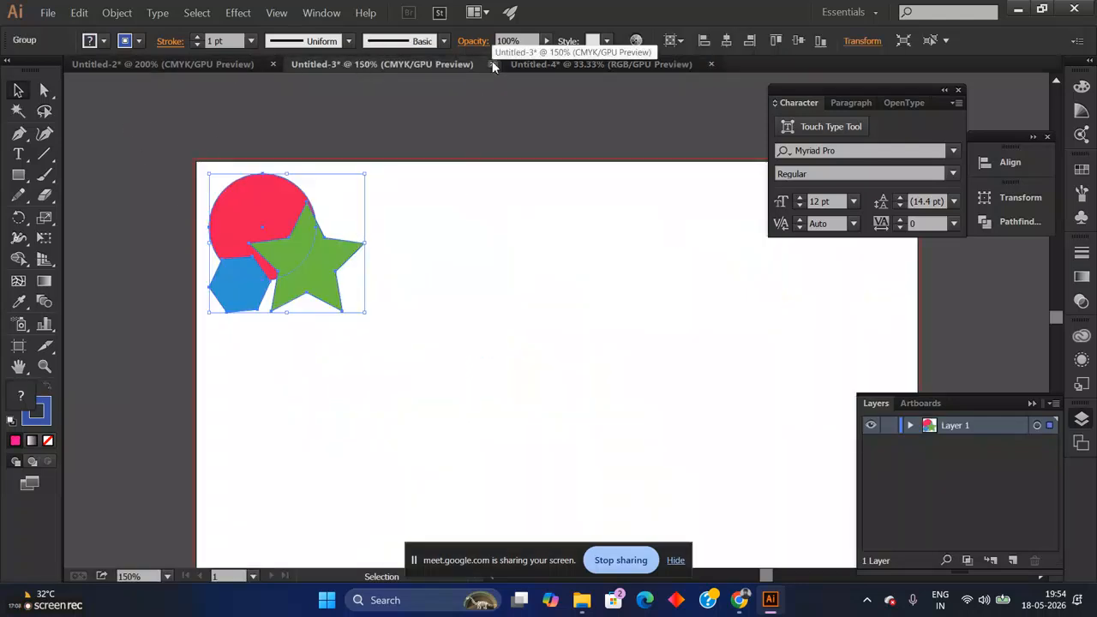
{"action": "left_click", "coordinate": [542, 66]}
{"action": "left_click", "coordinate": [711, 65]}
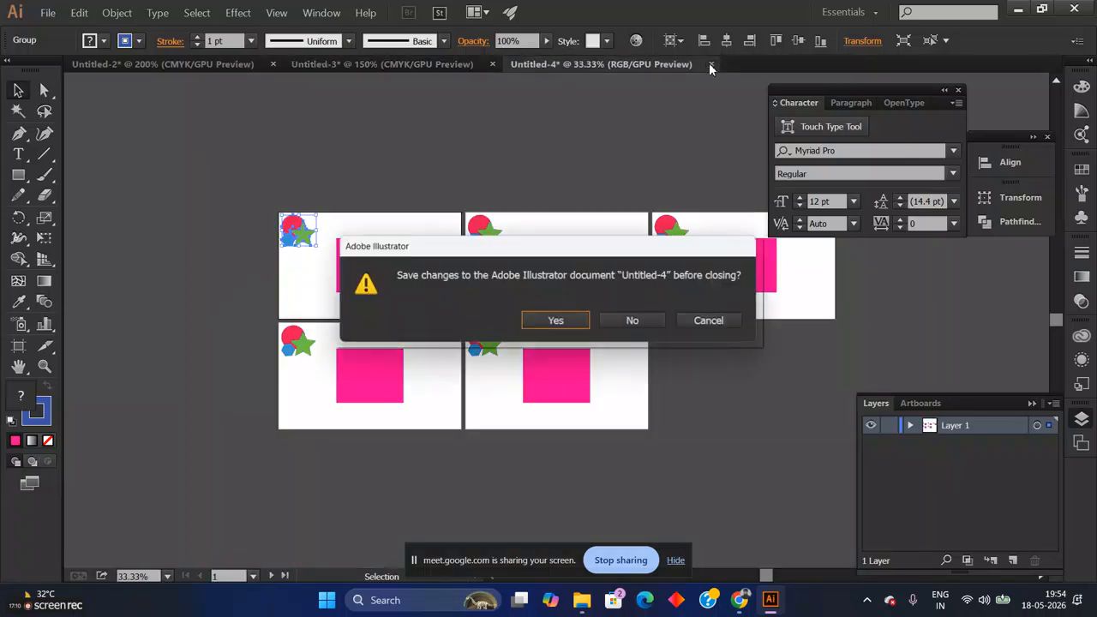
{"action": "left_click", "coordinate": [635, 321]}
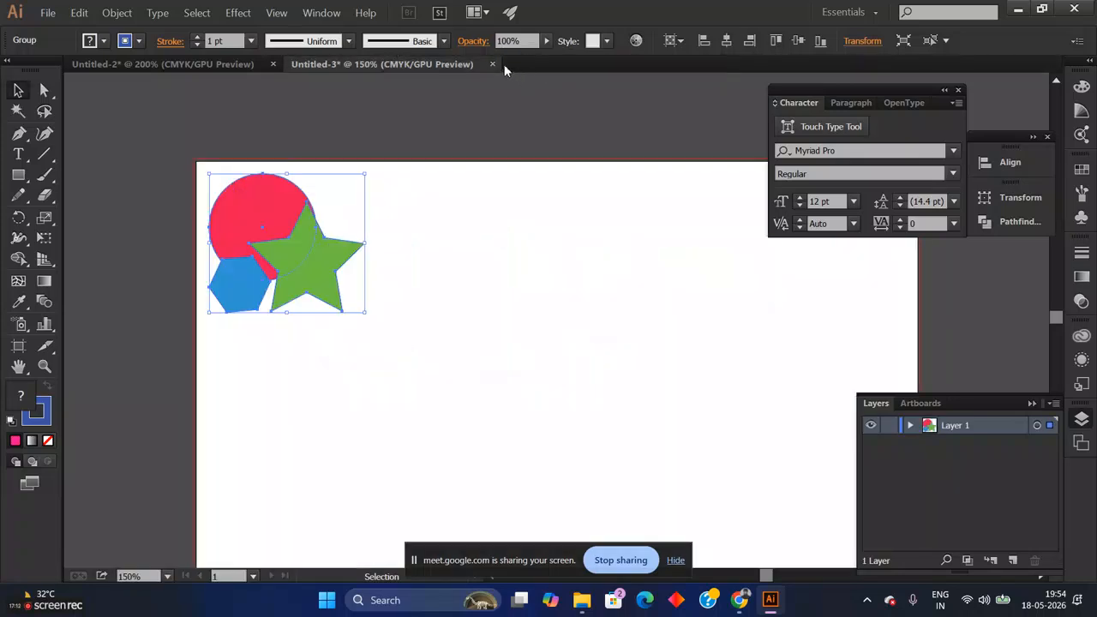
{"action": "left_click", "coordinate": [493, 63]}
{"action": "left_click", "coordinate": [632, 322]}
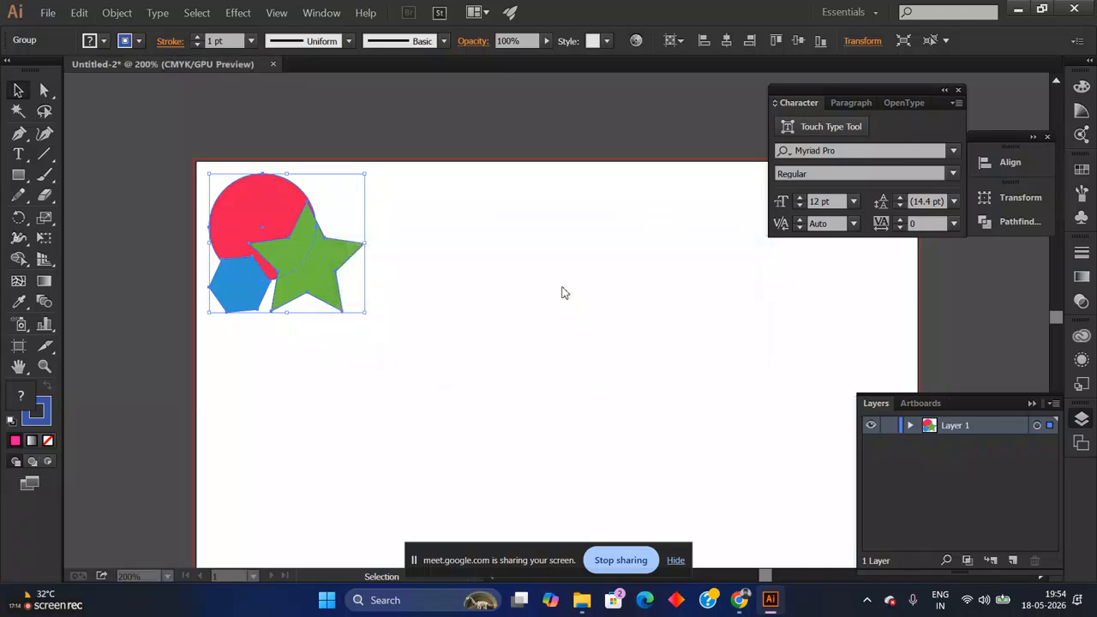
Step: Delete the red circle, green star and blue hexagon from the Untitled-2 artboard
{"action": "scroll", "coordinate": [558, 213], "scroll_direction": "down", "scroll_amount": 3}
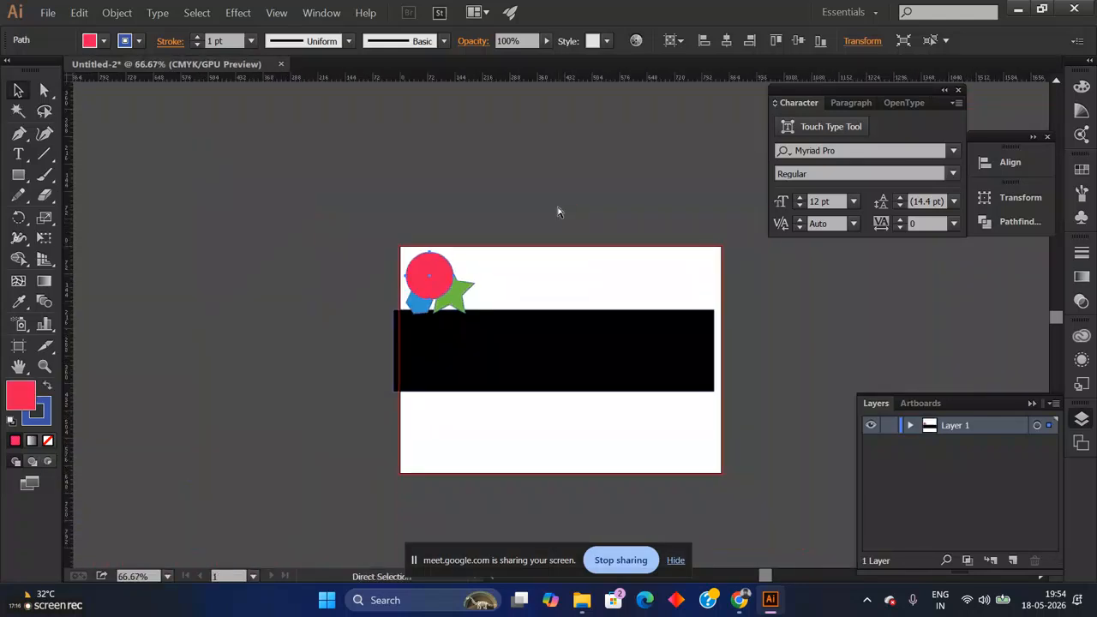
{"action": "left_click", "coordinate": [470, 294]}
{"action": "left_click_drag", "start_coordinate": [551, 297], "coordinate": [380, 248]}
{"action": "key", "text": "Delete"}
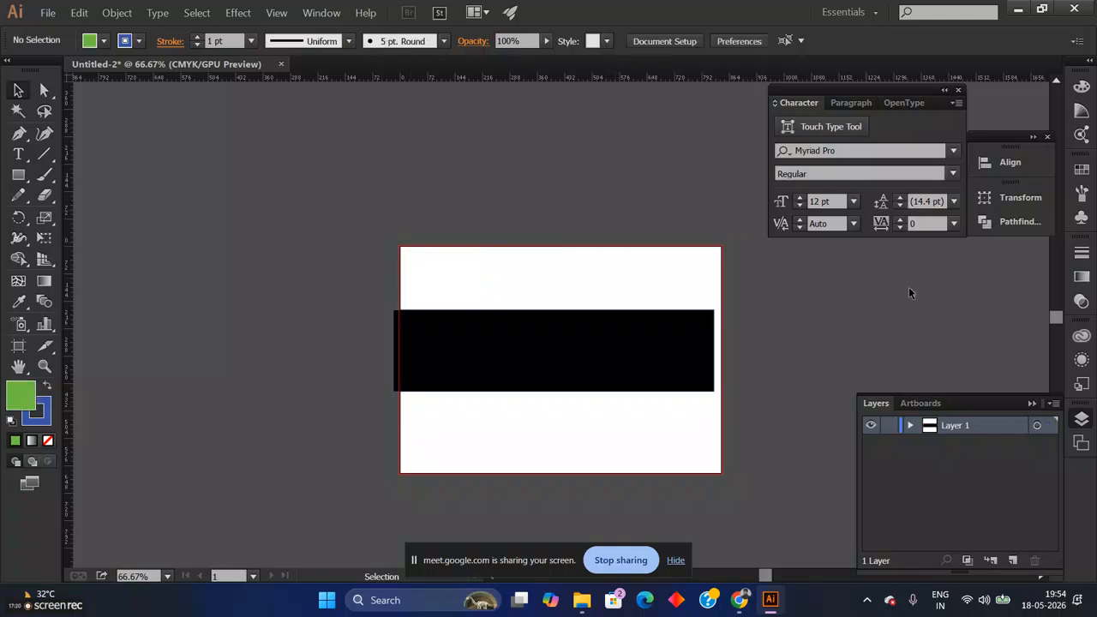
Step: Move the black rectangle up so it aligns with the artboard's top and side edges
{"action": "key", "text": "ctrl+plus"}
{"action": "left_click", "coordinate": [689, 331]}
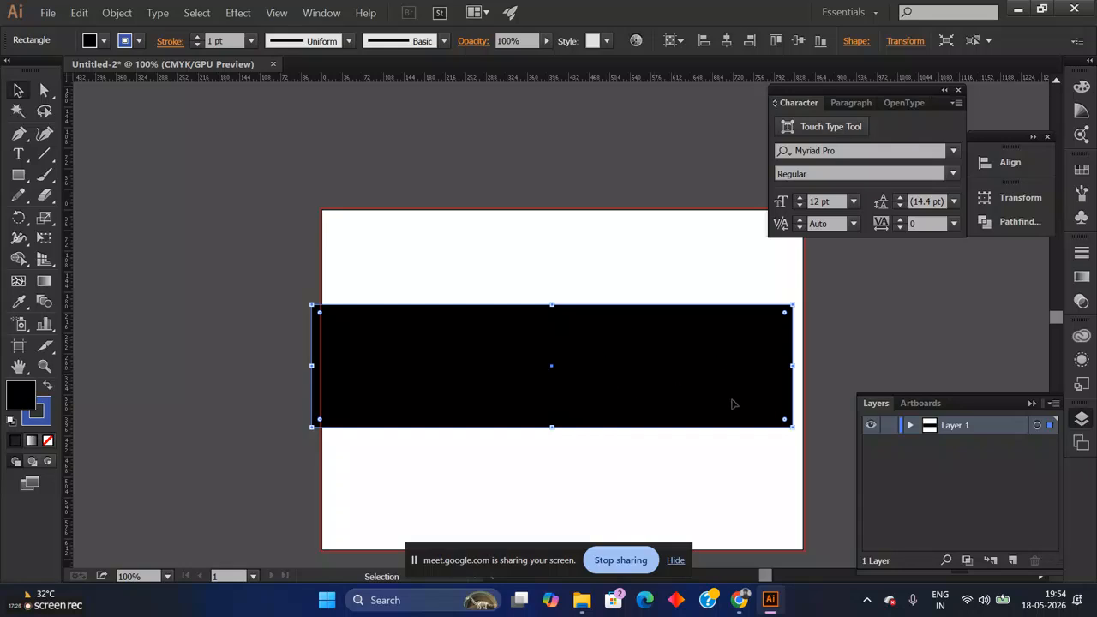
{"action": "left_click_drag", "start_coordinate": [624, 373], "coordinate": [635, 279]}
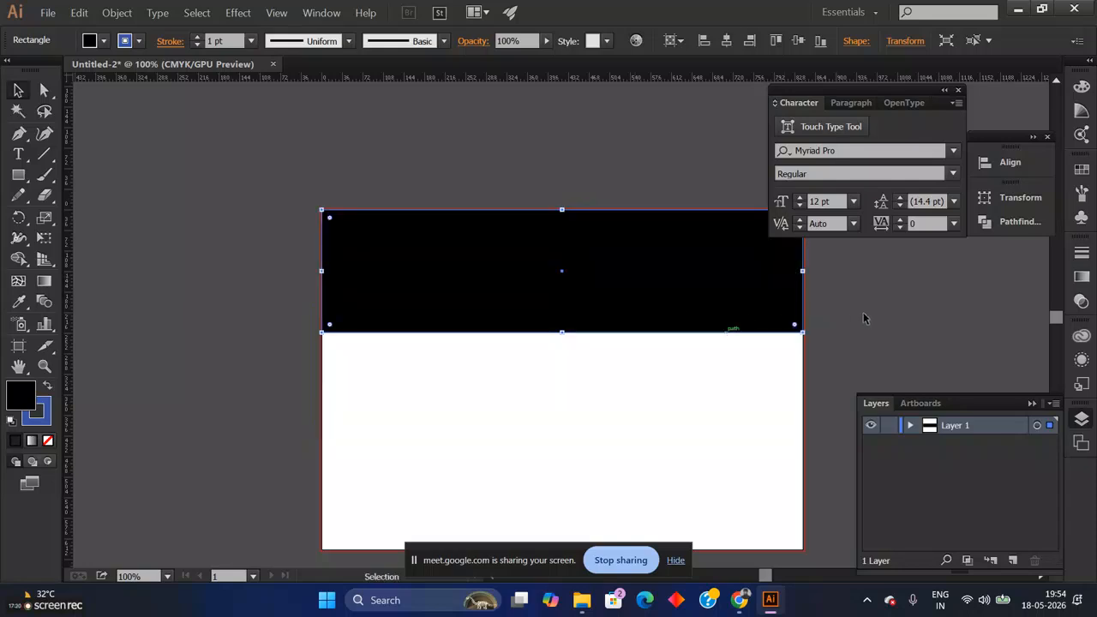
{"action": "left_click", "coordinate": [896, 342]}
{"action": "scroll", "coordinate": [886, 343], "scroll_direction": "left", "scroll_amount": 1}
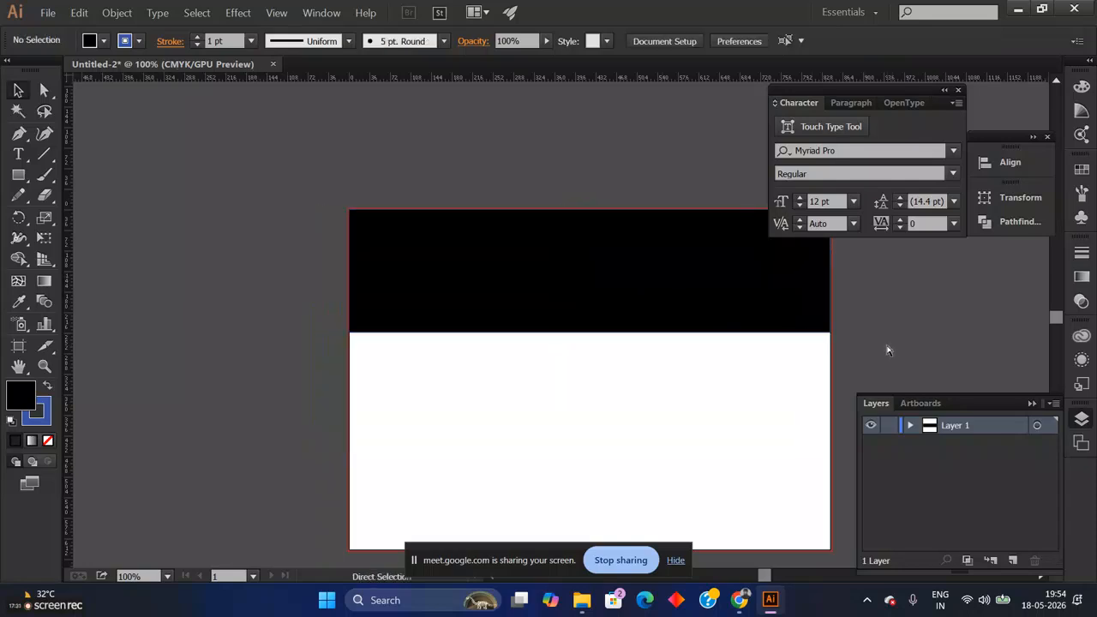
Step: Duplicate the black rectangle and align the copy with the artboard's bottom edge
{"action": "left_click", "coordinate": [721, 330]}
{"action": "left_click_drag", "start_coordinate": [721, 321], "coordinate": [734, 504]}
{"action": "scroll", "coordinate": [715, 394], "scroll_direction": "down", "scroll_amount": 2}
{"action": "left_click_drag", "start_coordinate": [703, 405], "coordinate": [663, 413]}
{"action": "left_click", "coordinate": [938, 345]}
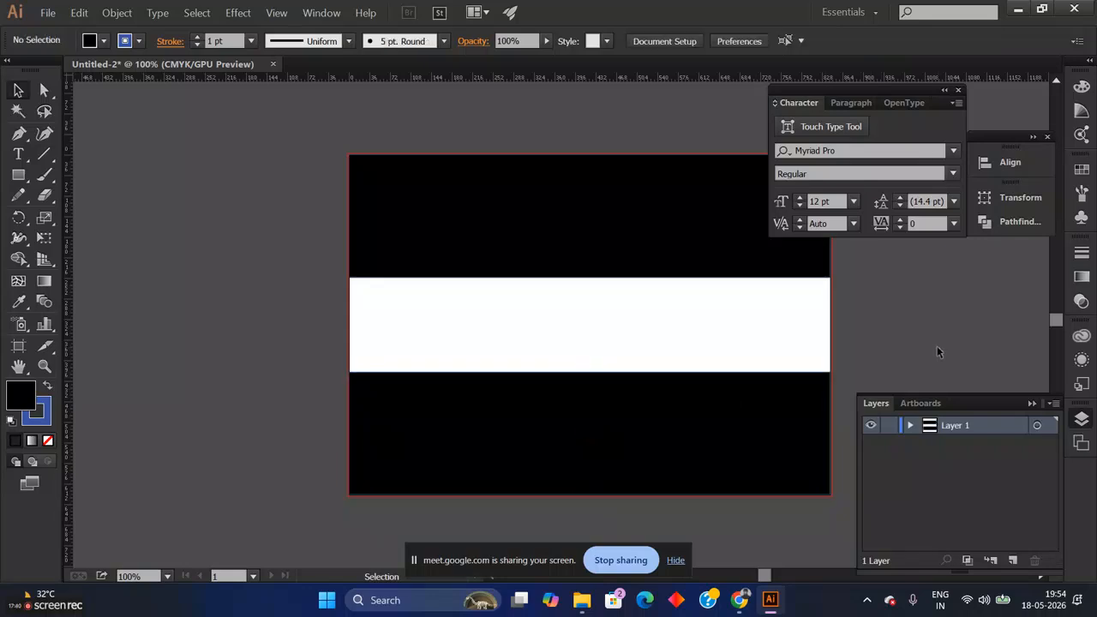
Step: Shorten the upper and lower black rectangles from their inner edges to about 200 pt high each
{"action": "scroll", "coordinate": [933, 354], "scroll_direction": "up", "scroll_amount": 1}
{"action": "left_click", "coordinate": [595, 294]}
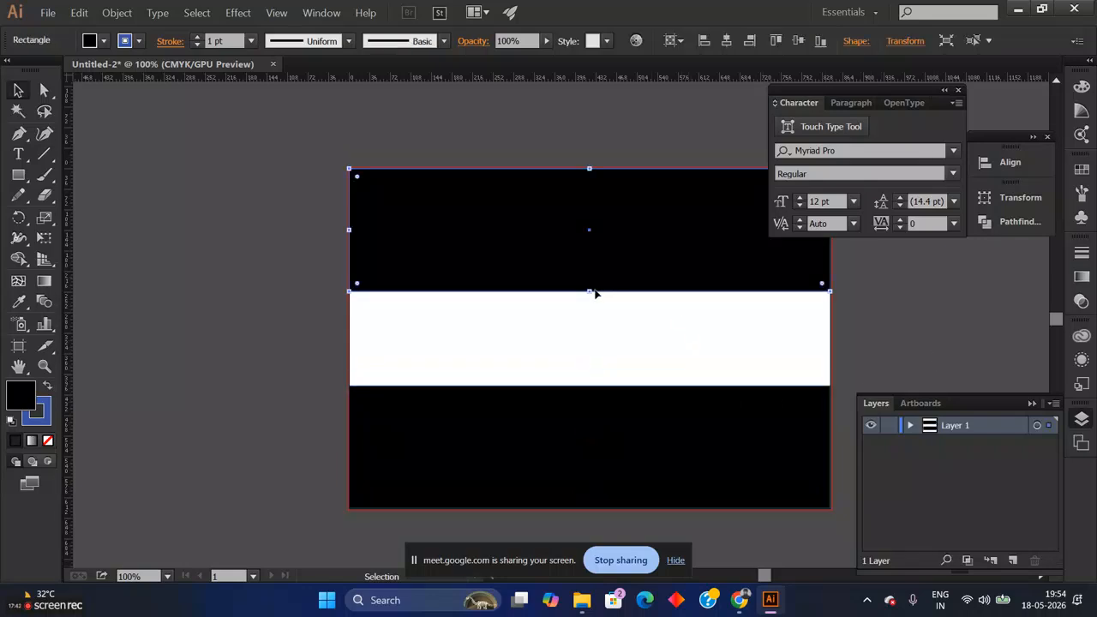
{"action": "left_click_drag", "start_coordinate": [591, 292], "coordinate": [587, 283]}
{"action": "left_click", "coordinate": [577, 397]}
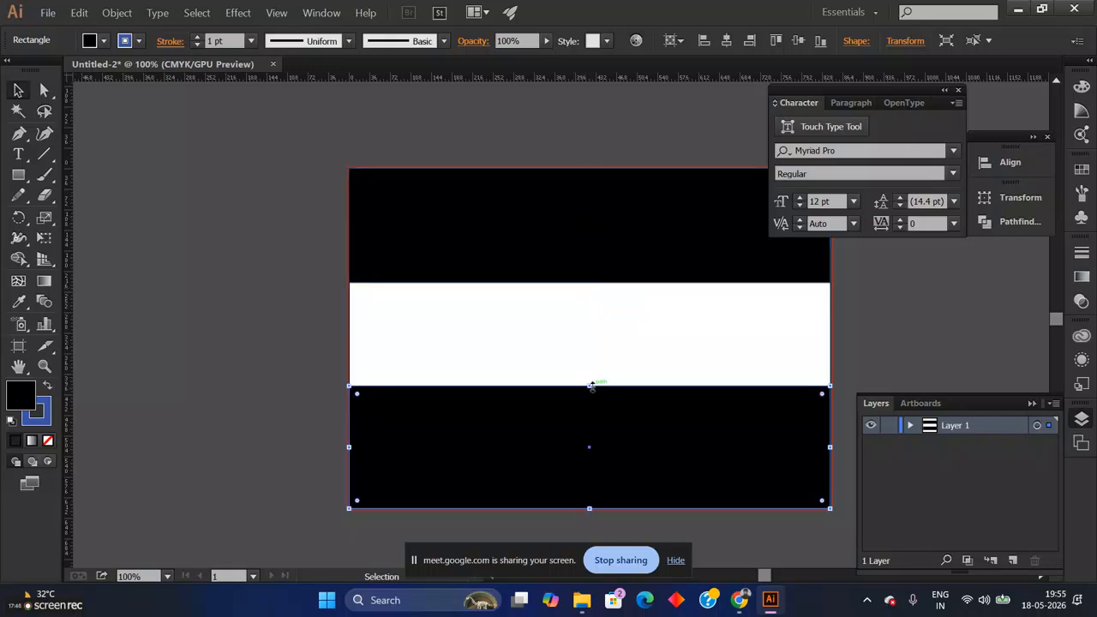
{"action": "left_click_drag", "start_coordinate": [591, 386], "coordinate": [592, 394]}
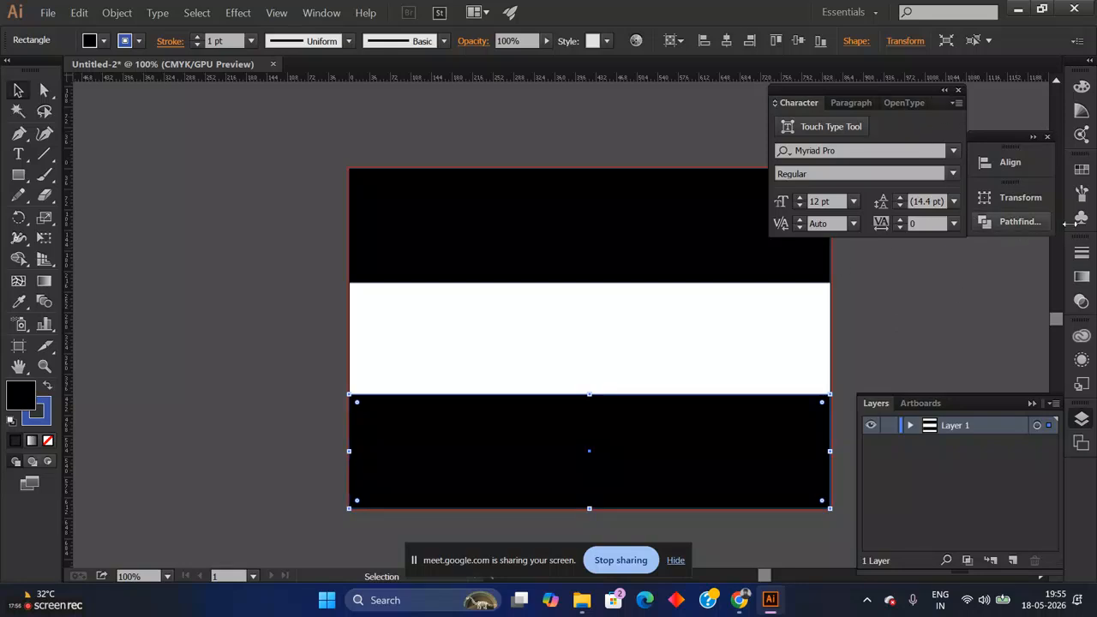
{"action": "left_click", "coordinate": [1081, 445]}
{"action": "left_click", "coordinate": [1082, 419]}
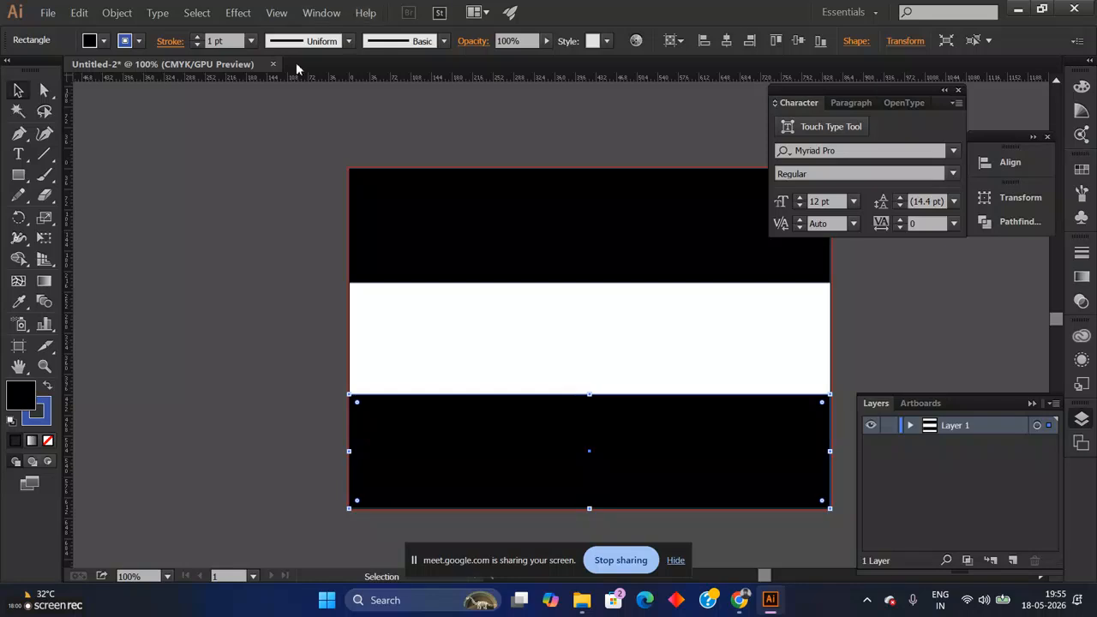
{"action": "left_click", "coordinate": [322, 12]}
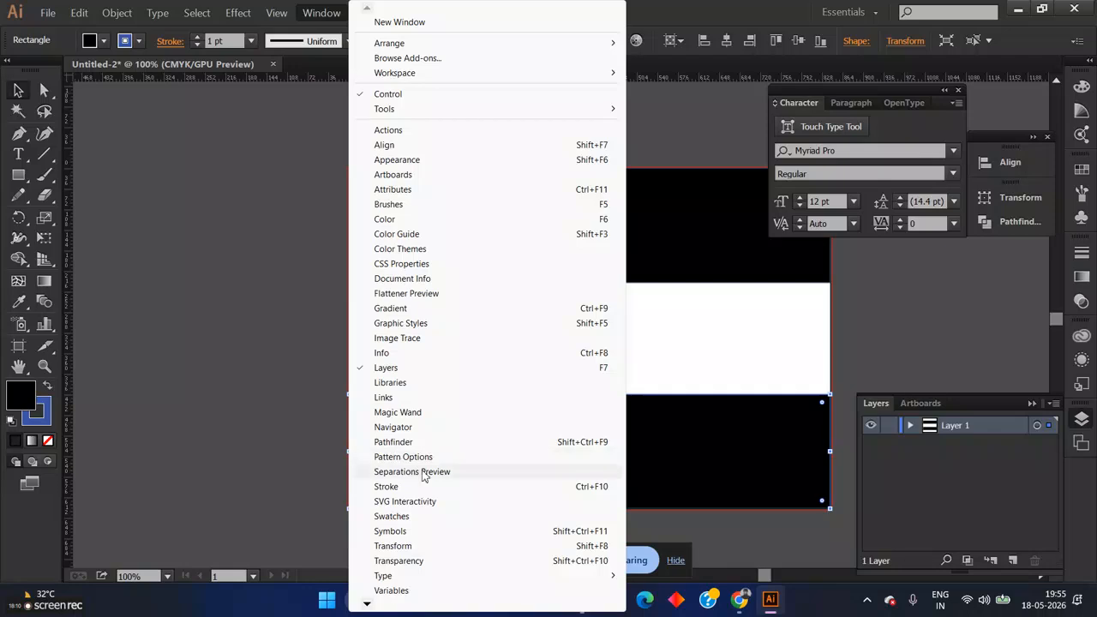
{"action": "left_click", "coordinate": [303, 358]}
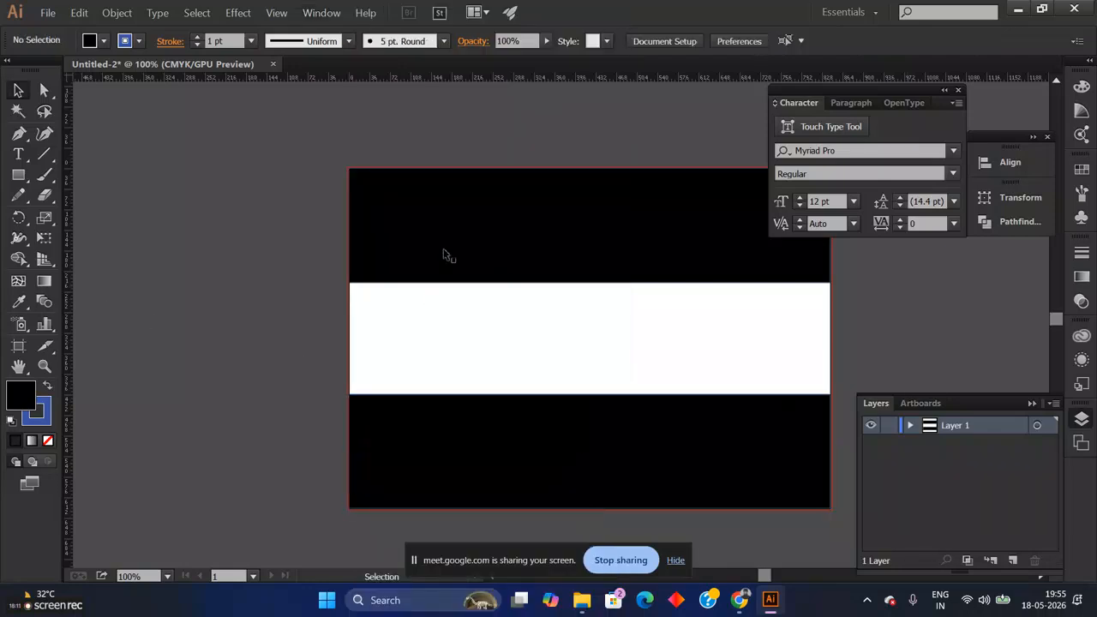
Step: Isolate the lower black rectangle and set its height to 200 pt in the transform settings
{"action": "double_click", "coordinate": [510, 440]}
{"action": "left_click", "coordinate": [908, 41]}
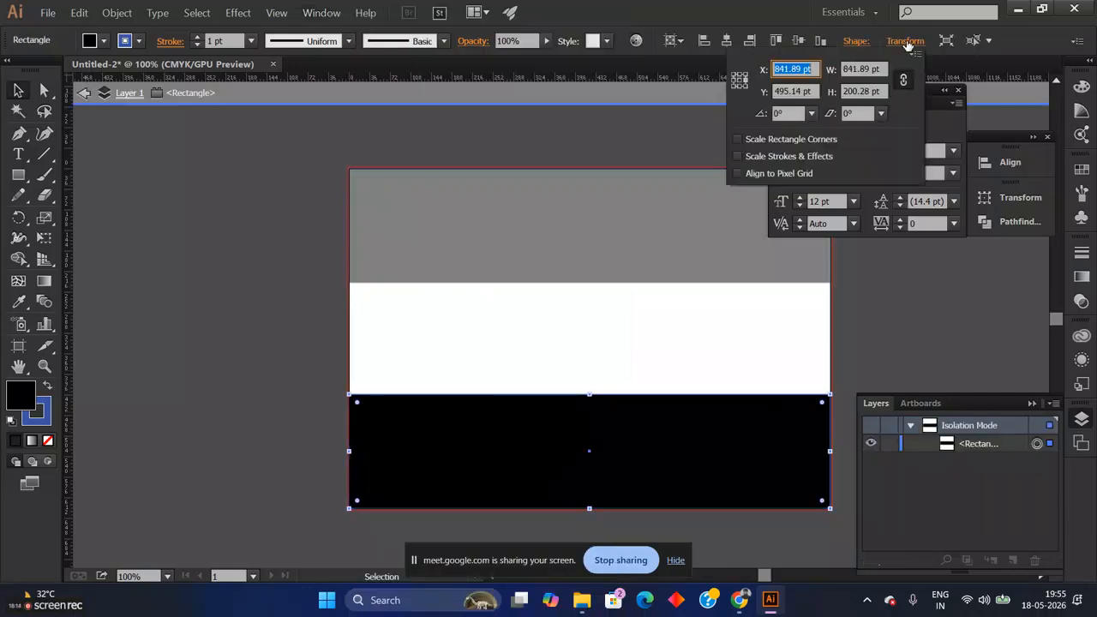
{"action": "left_click", "coordinate": [698, 356]}
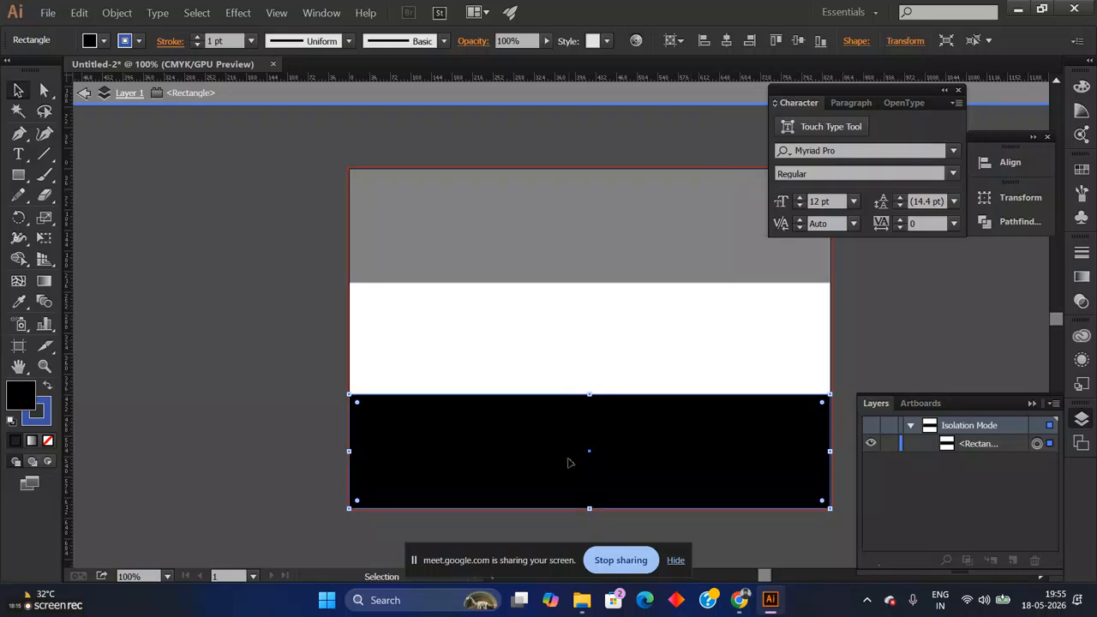
{"action": "left_click", "coordinate": [907, 41]}
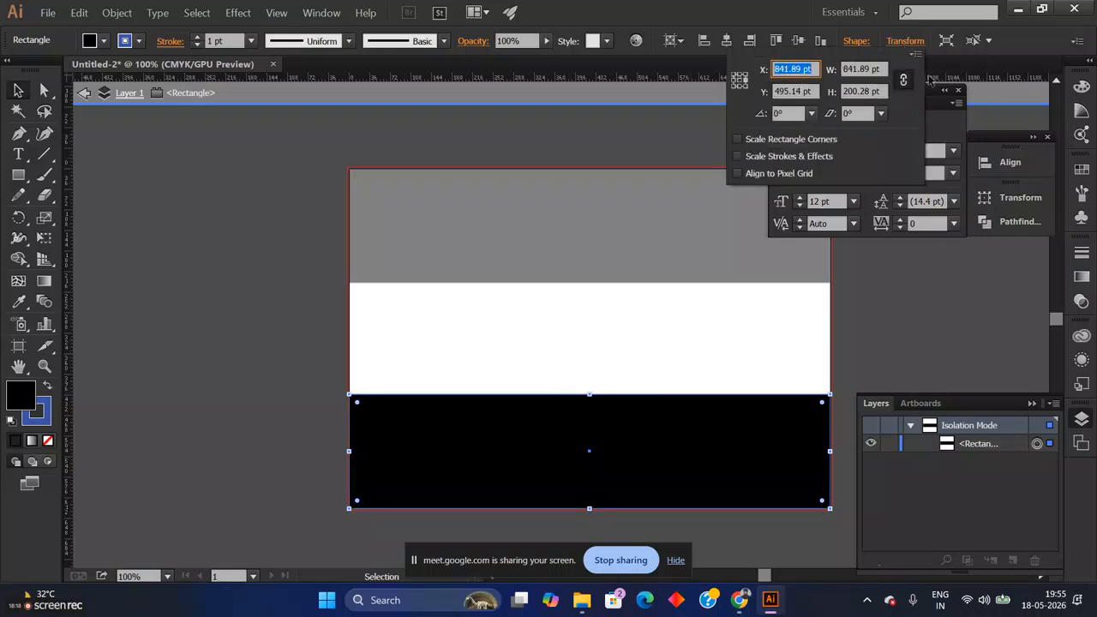
{"action": "left_click", "coordinate": [878, 92]}
{"action": "left_click", "coordinate": [886, 90]}
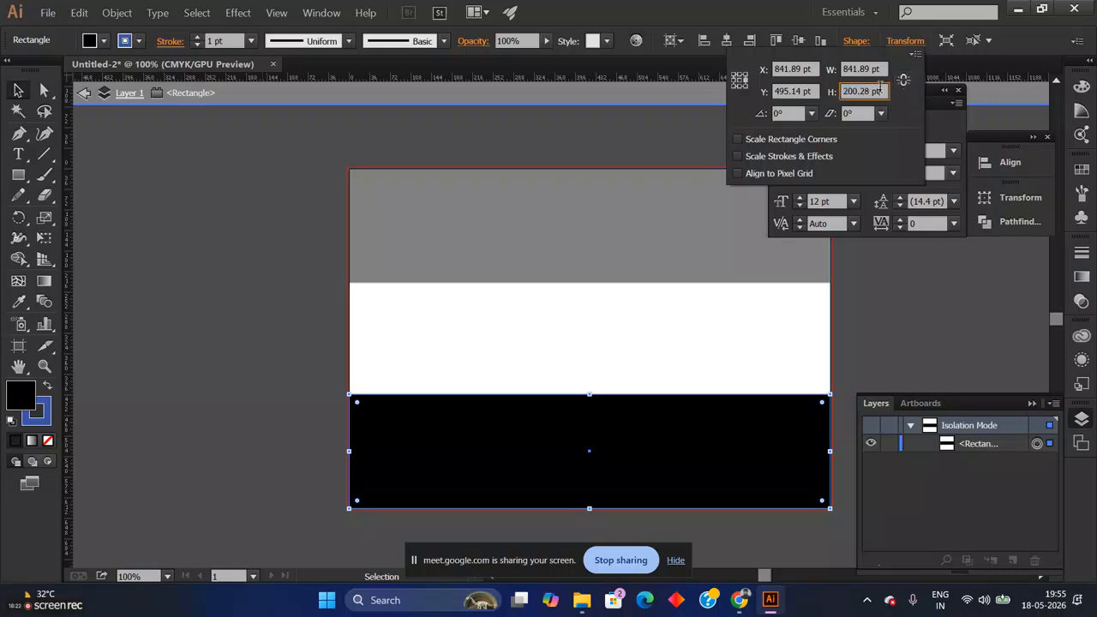
{"action": "key", "text": "BackSpace"}
{"action": "key", "text": "BackSpace"}
{"action": "key", "text": "BackSpace"}
{"action": "key", "text": "BackSpace"}
{"action": "key", "text": "BackSpace"}
{"action": "key", "text": "BackSpace"}
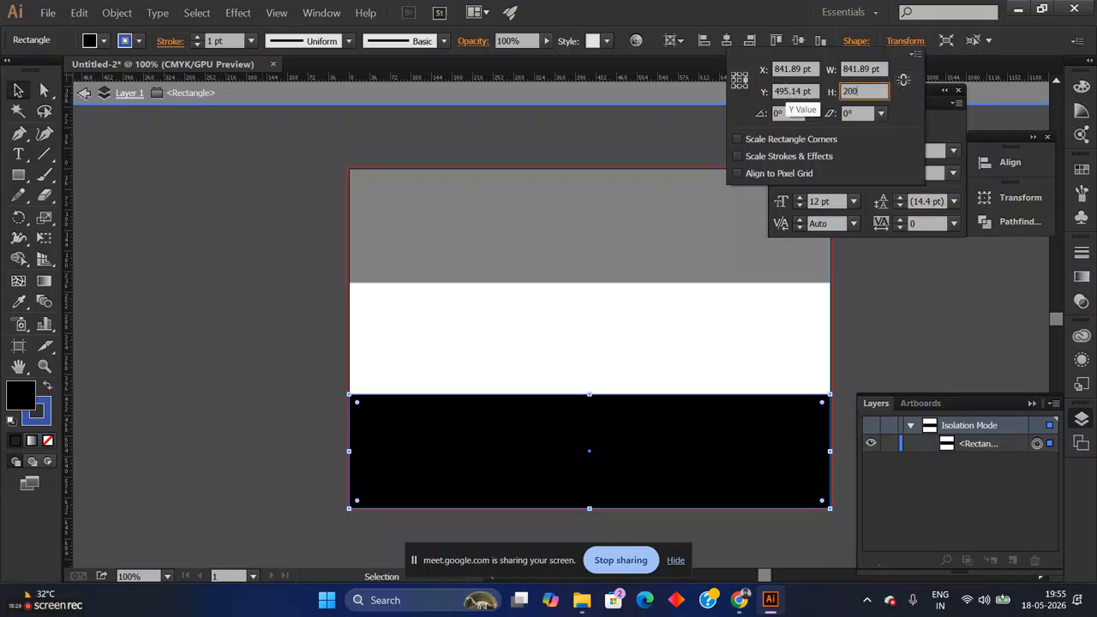
{"action": "key", "text": "Return"}
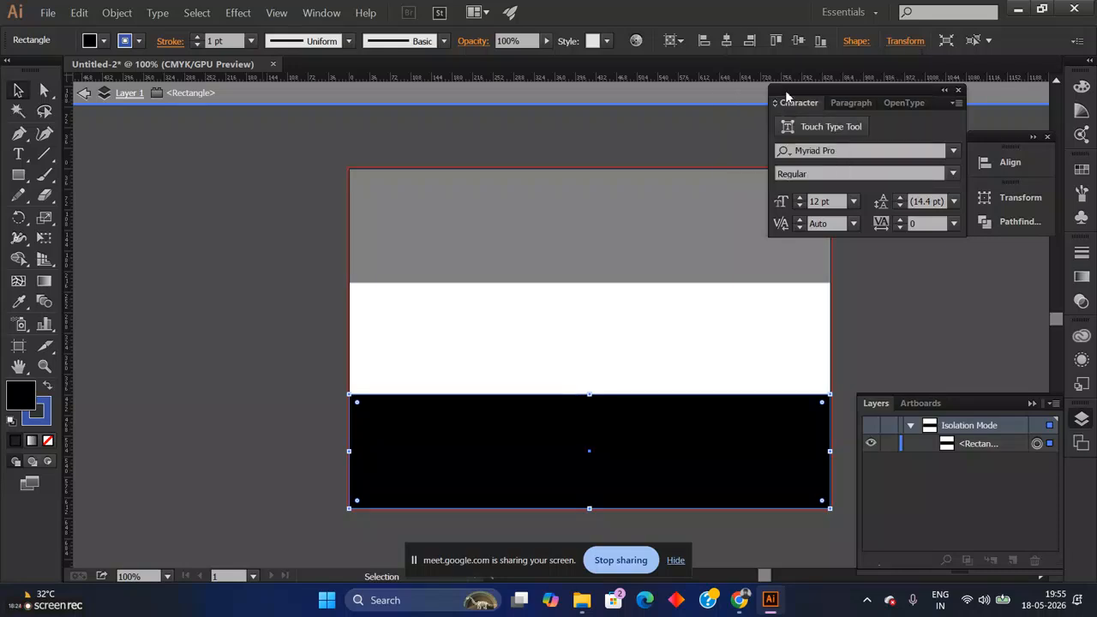
Step: Check the lower black rectangle's height and exit isolation mode
{"action": "left_click", "coordinate": [904, 44]}
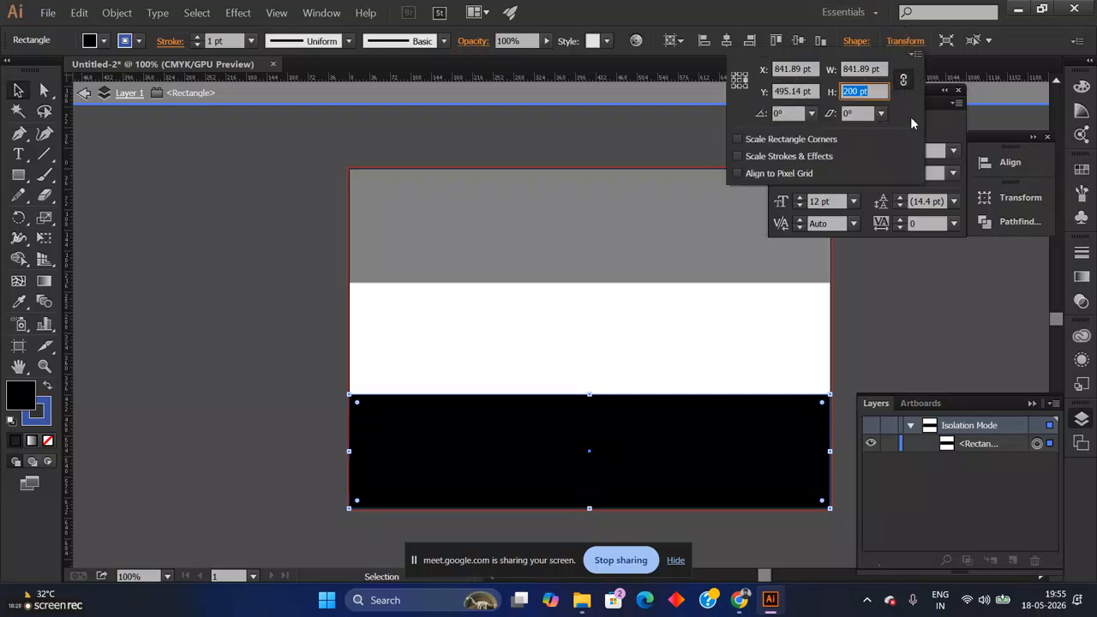
{"action": "left_click", "coordinate": [901, 297]}
{"action": "double_click", "coordinate": [627, 380]}
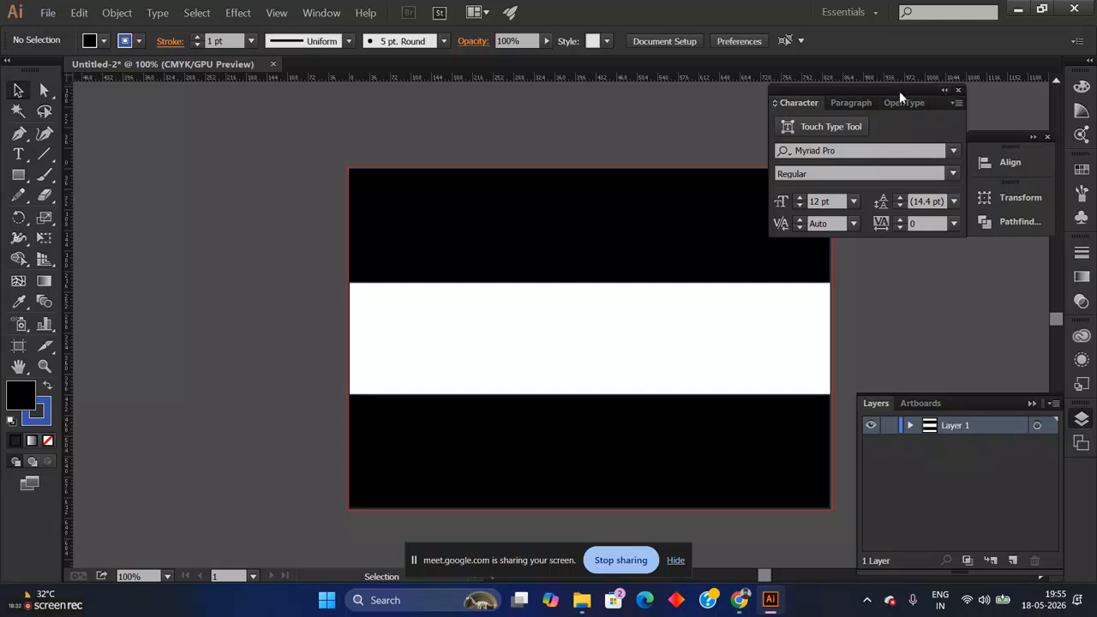
Step: Fill the upper black rectangle with orange, hex f44703, and deselect it
{"action": "left_click_drag", "start_coordinate": [899, 91], "coordinate": [963, 180]}
{"action": "key", "text": "ctrl+plus"}
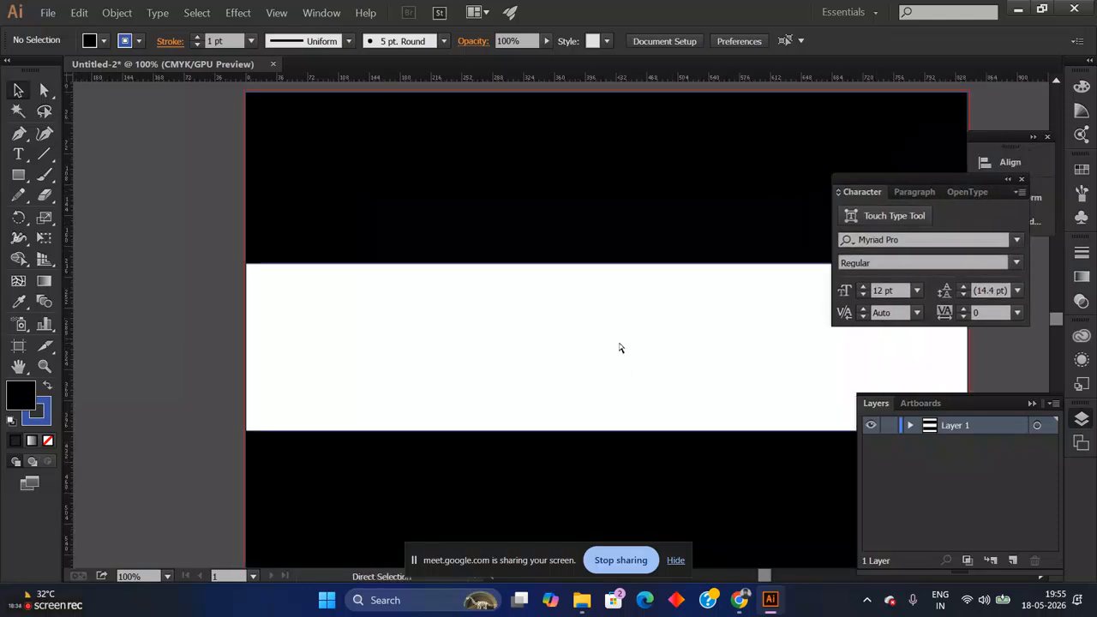
{"action": "scroll", "coordinate": [623, 308], "scroll_direction": "up", "scroll_amount": 2}
{"action": "left_click", "coordinate": [599, 307]}
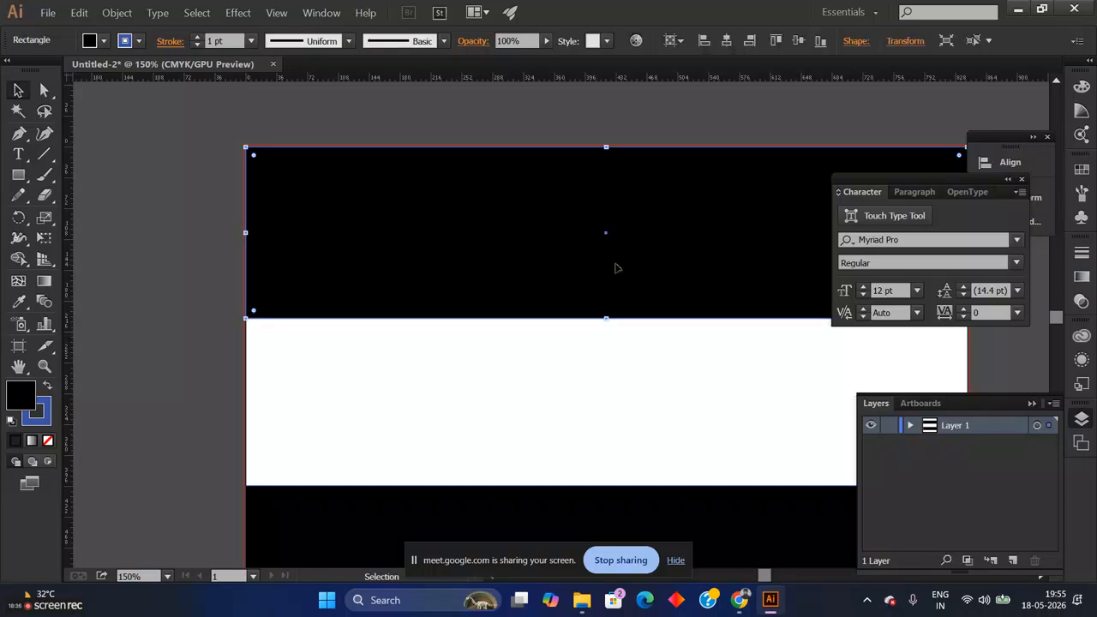
{"action": "double_click", "coordinate": [17, 407]}
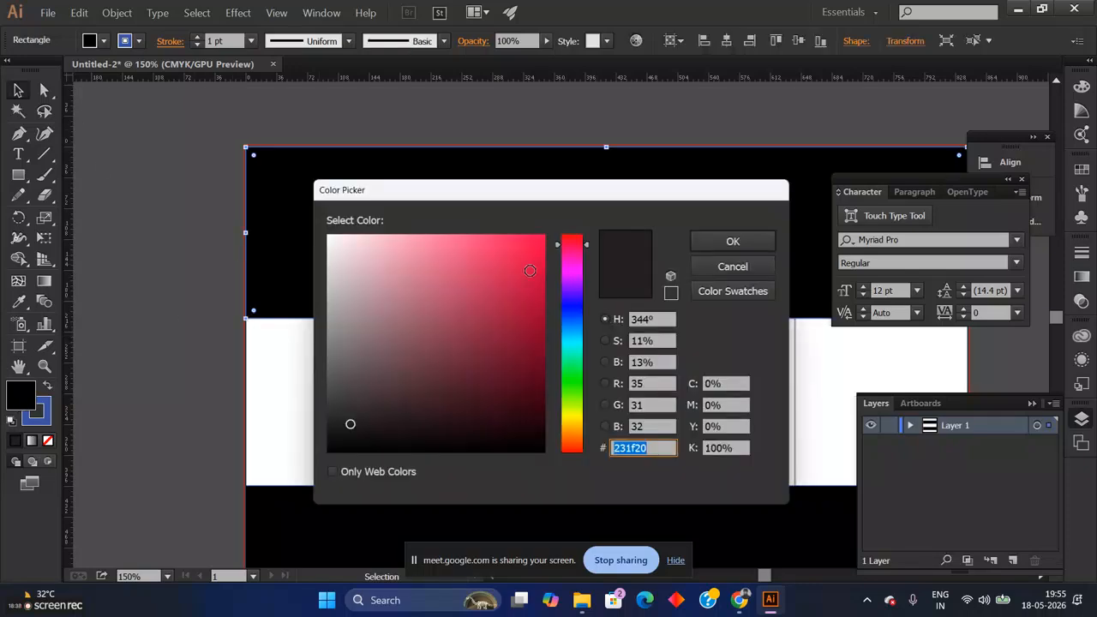
{"action": "left_click", "coordinate": [570, 445]}
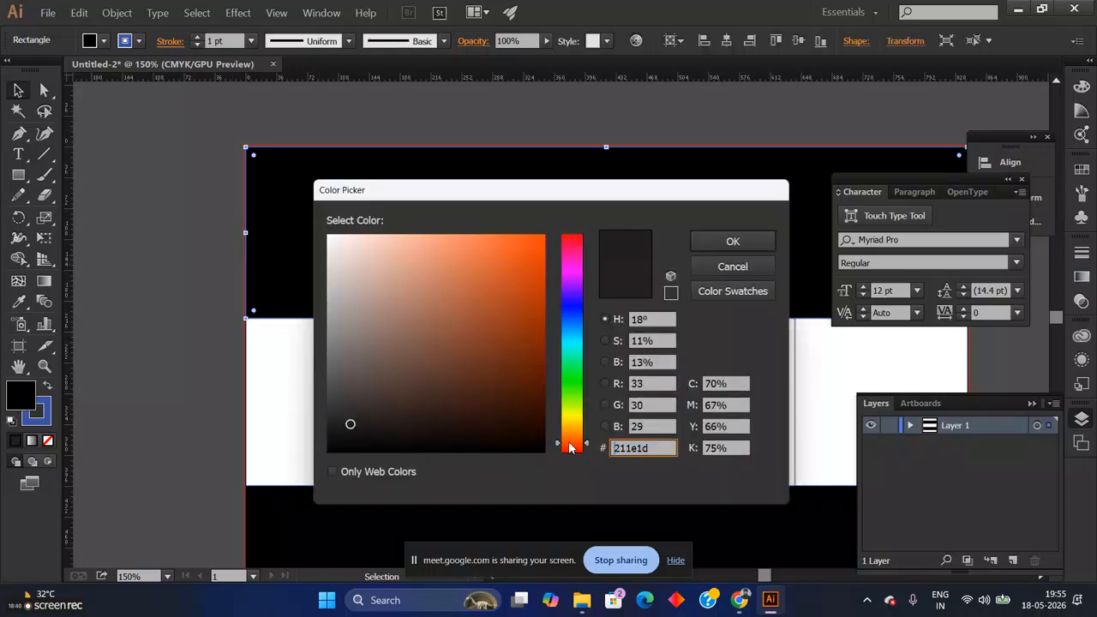
{"action": "left_click", "coordinate": [523, 247]}
{"action": "left_click", "coordinate": [733, 241]}
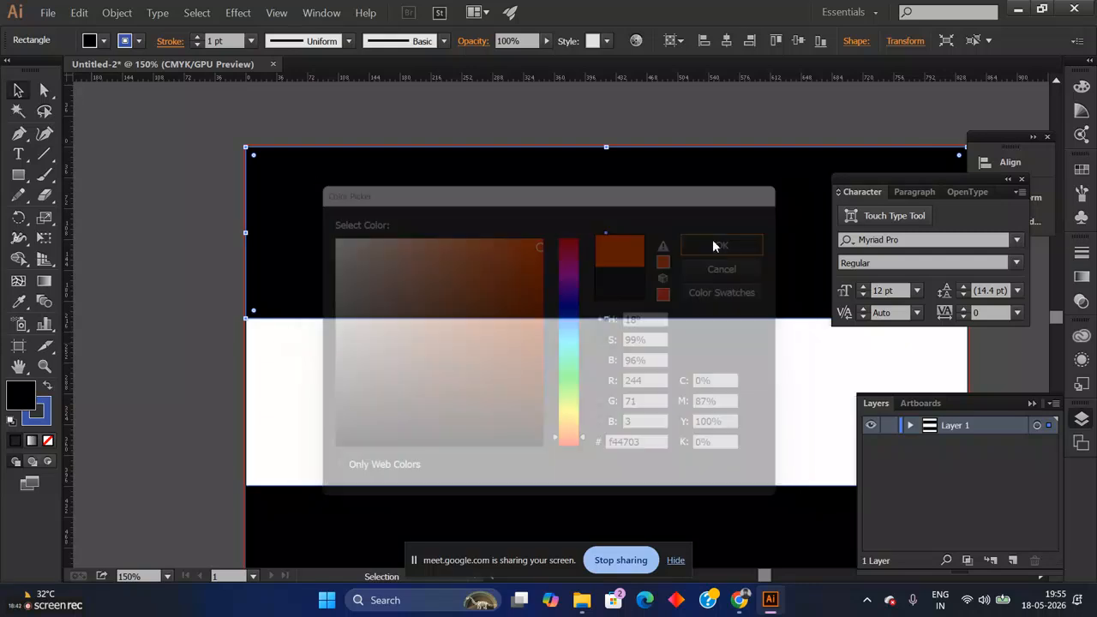
{"action": "left_click", "coordinate": [614, 96]}
Step: Fill the lower black rectangle with a medium green chosen in the Color Picker and deselect it
{"action": "scroll", "coordinate": [590, 499], "scroll_direction": "down", "scroll_amount": 3}
{"action": "left_click", "coordinate": [540, 493]}
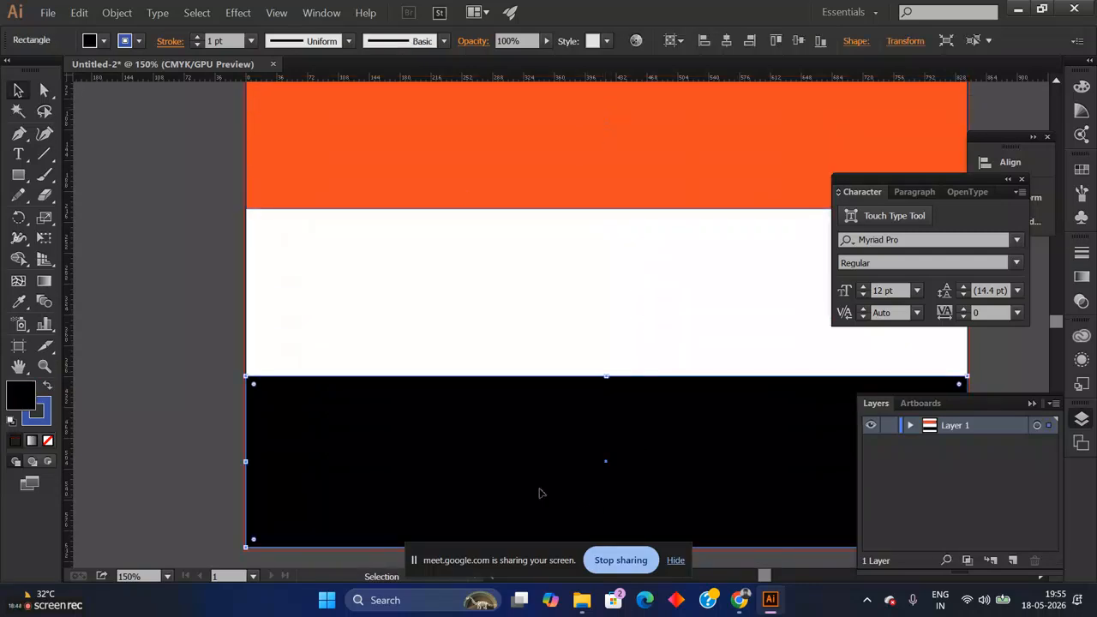
{"action": "double_click", "coordinate": [26, 401]}
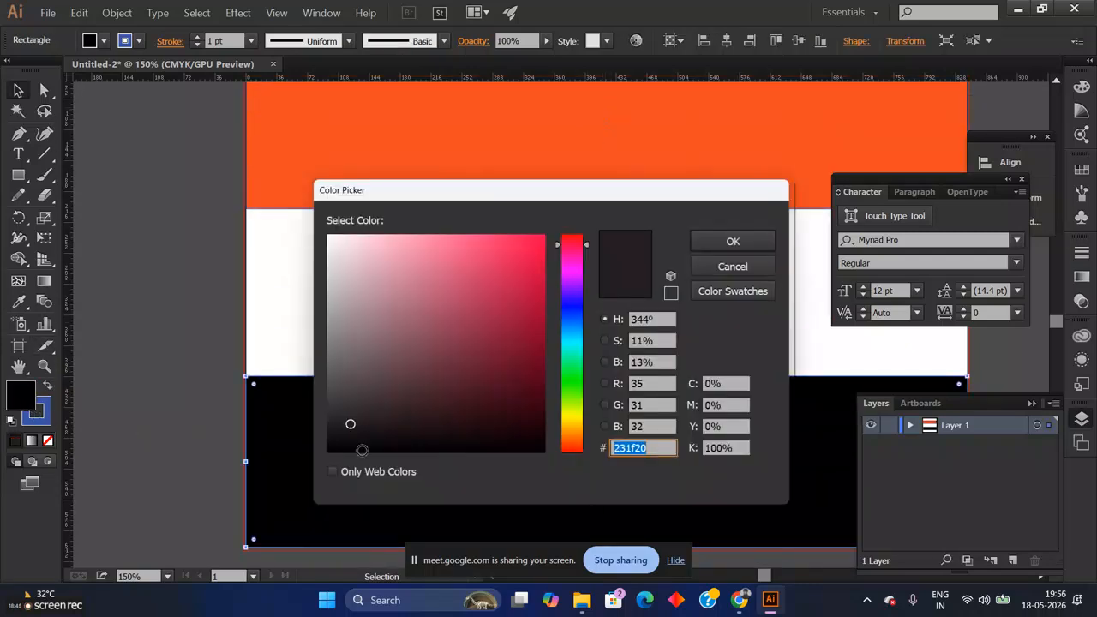
{"action": "left_click", "coordinate": [577, 391]}
{"action": "left_click_drag", "start_coordinate": [503, 357], "coordinate": [554, 302]}
{"action": "left_click_drag", "start_coordinate": [573, 401], "coordinate": [559, 390]}
{"action": "left_click", "coordinate": [733, 242]}
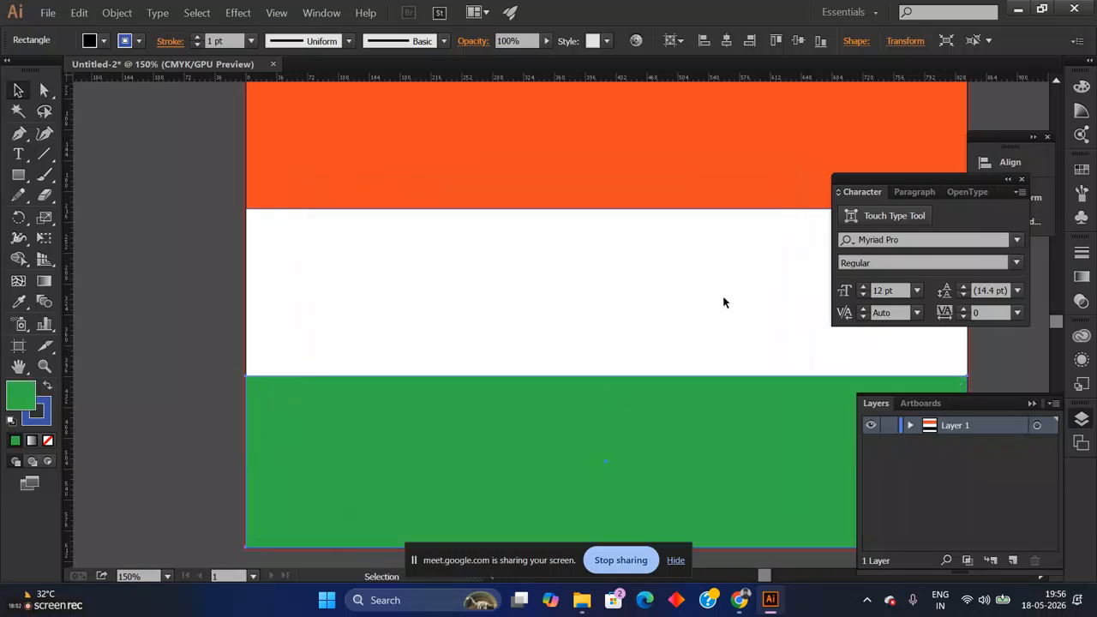
{"action": "key", "text": "ctrl+shift+a"}
{"action": "key", "text": "ctrl+minus"}
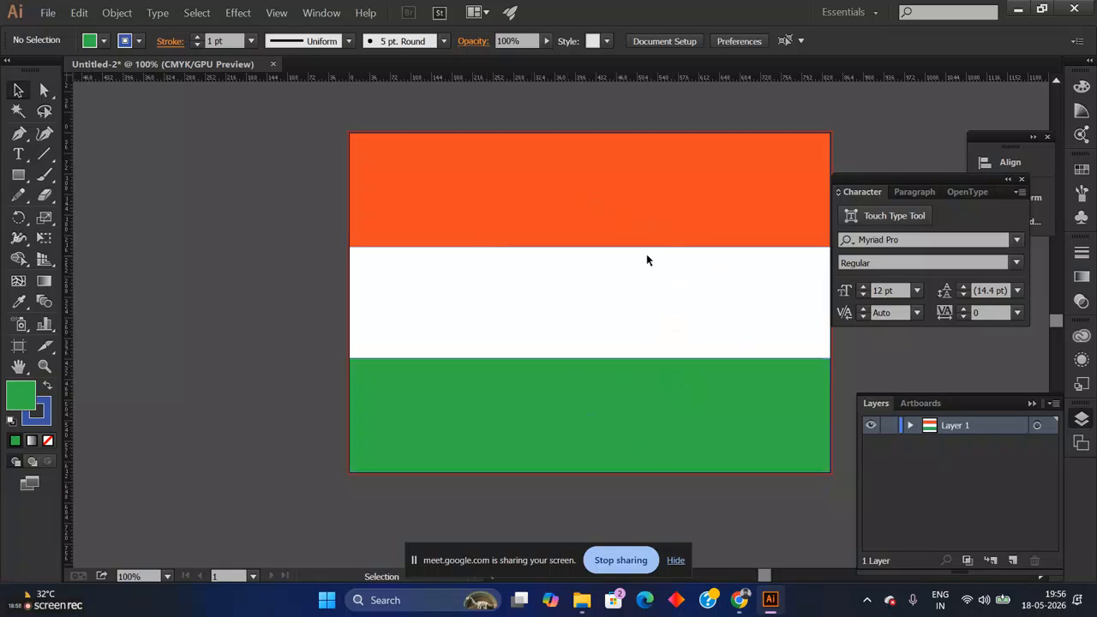
Step: Dock the floating Character settings beneath Transform and Pathfinder, and collapse the Layers list to clear the artboard
{"action": "key", "text": "ctrl+plus"}
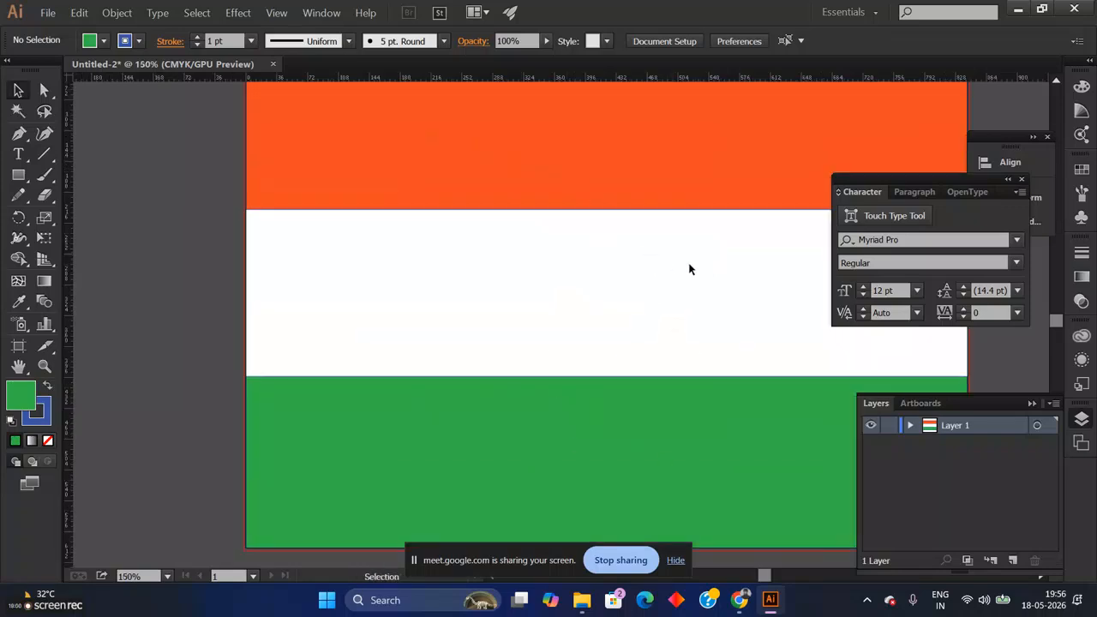
{"action": "left_click_drag", "start_coordinate": [642, 237], "coordinate": [549, 284]}
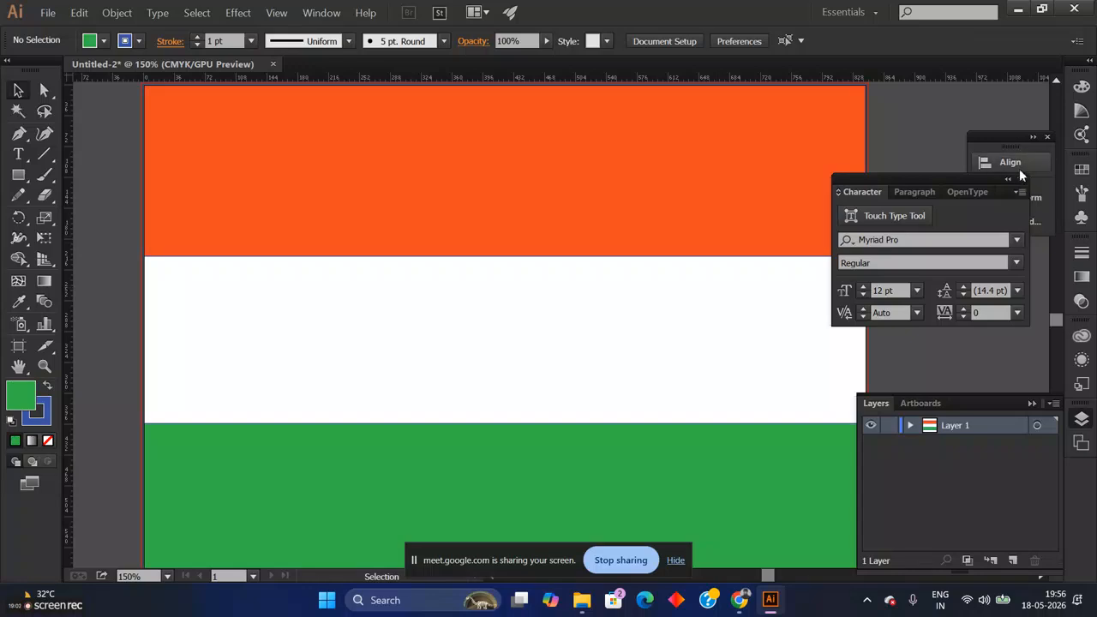
{"action": "left_click_drag", "start_coordinate": [962, 177], "coordinate": [963, 258]}
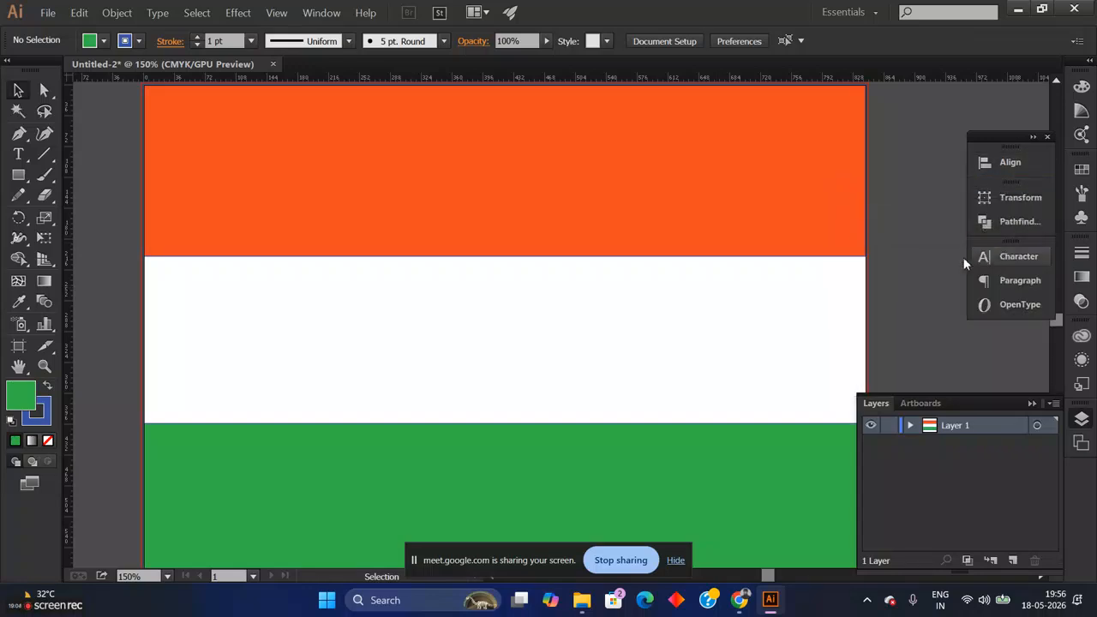
{"action": "left_click", "coordinate": [1054, 403]}
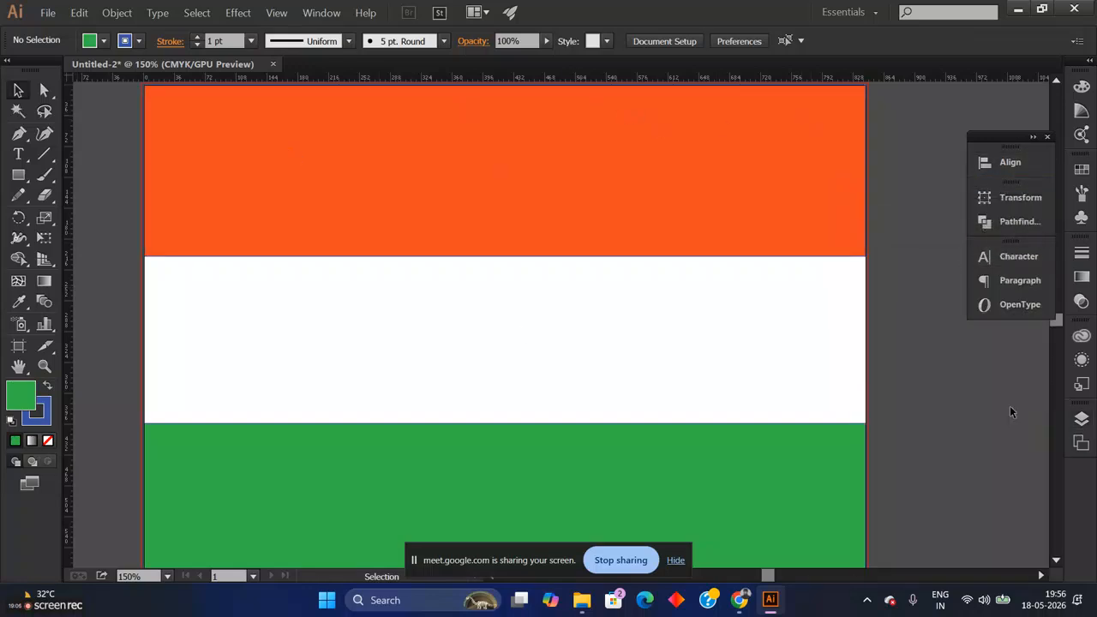
Step: Draw a green square across the orange and white bands and rotate it 45 degrees into a diamond
{"action": "left_click", "coordinate": [16, 175]}
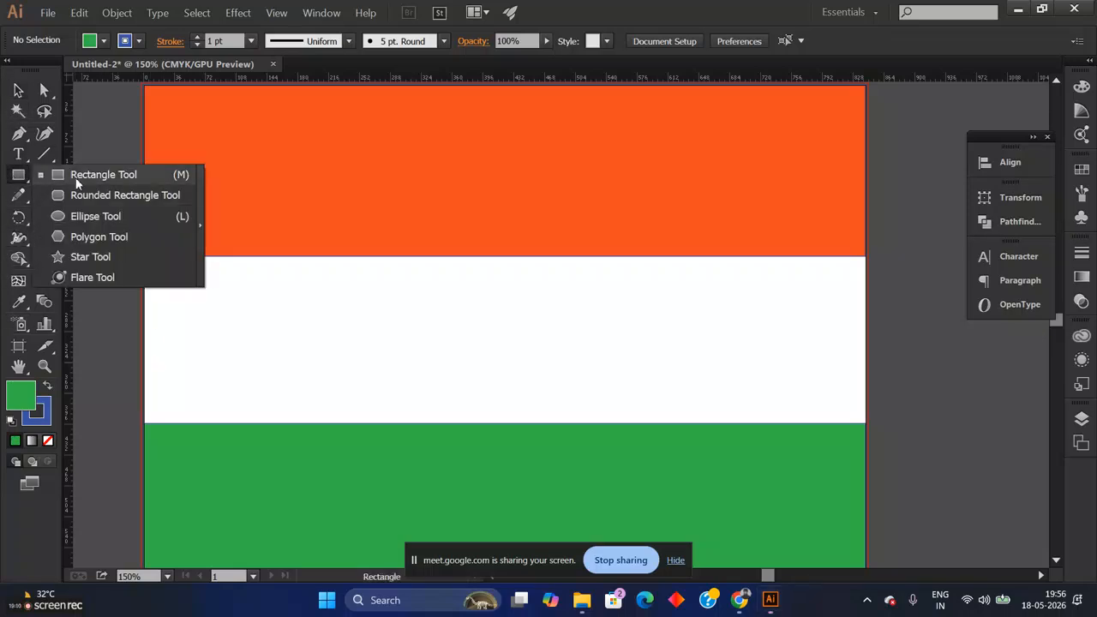
{"action": "left_click", "coordinate": [83, 179]}
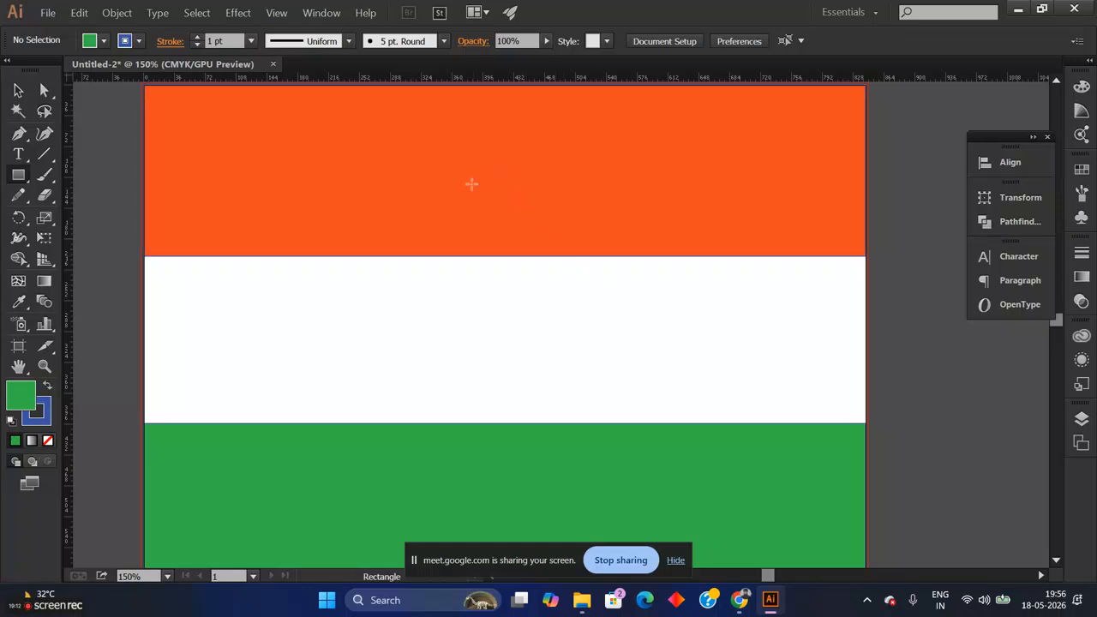
{"action": "left_click_drag", "start_coordinate": [465, 171], "coordinate": [619, 324]}
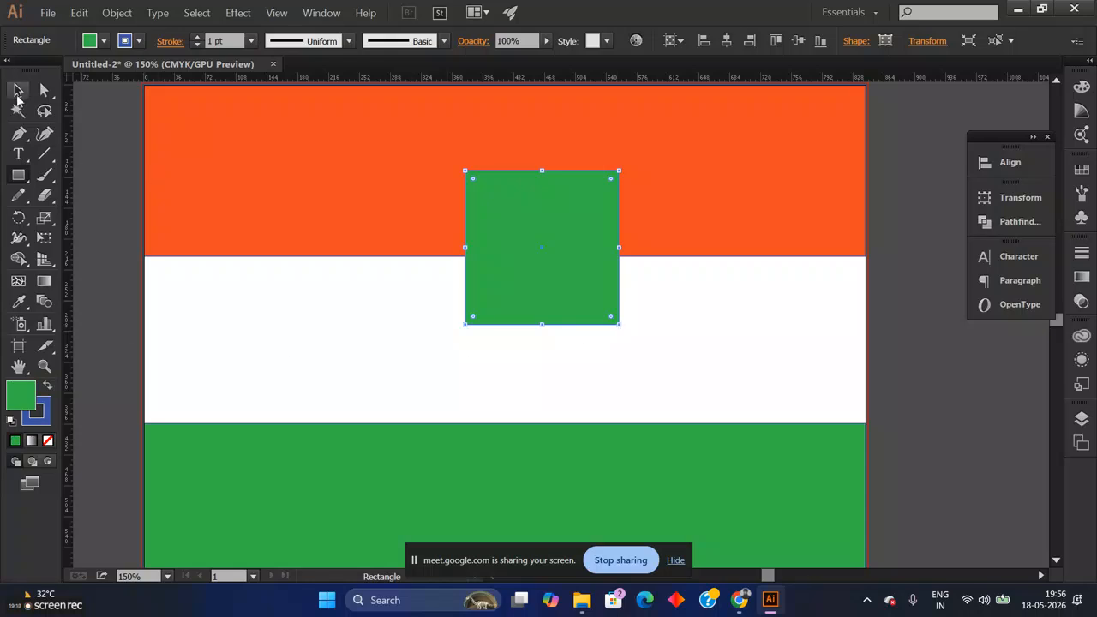
{"action": "left_click_drag", "start_coordinate": [622, 329], "coordinate": [540, 369]}
{"action": "left_click", "coordinate": [18, 90]}
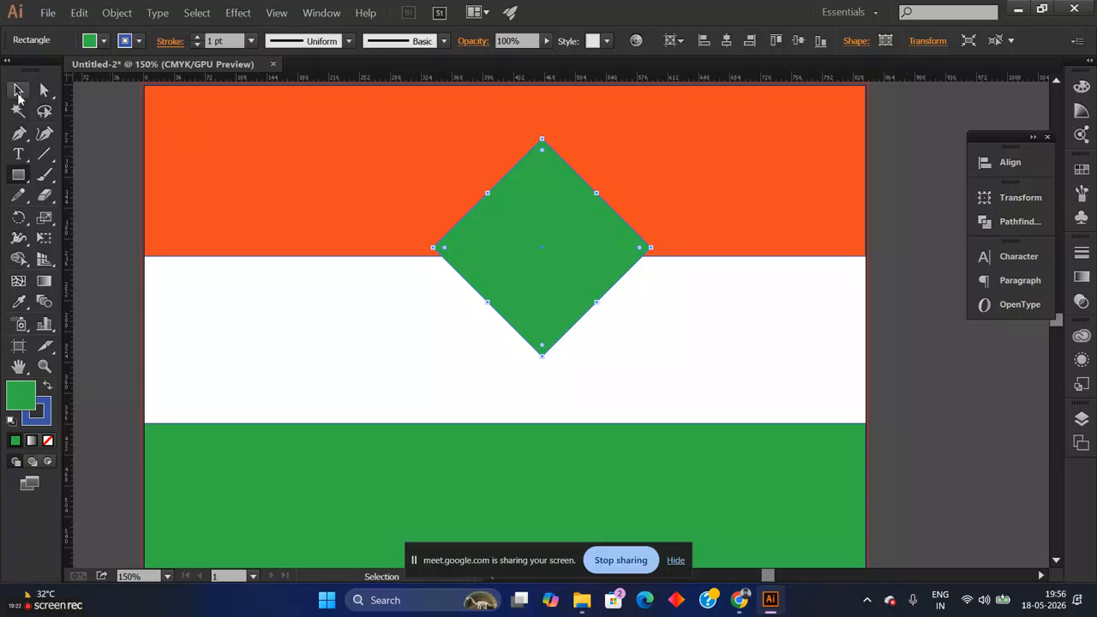
Step: Shrink the green diamond by its corners, try stretching it diagonally, and undo the last stretch
{"action": "left_click_drag", "start_coordinate": [651, 248], "coordinate": [576, 265]}
{"action": "left_click_drag", "start_coordinate": [649, 248], "coordinate": [590, 248]}
{"action": "left_click_drag", "start_coordinate": [445, 247], "coordinate": [512, 248]}
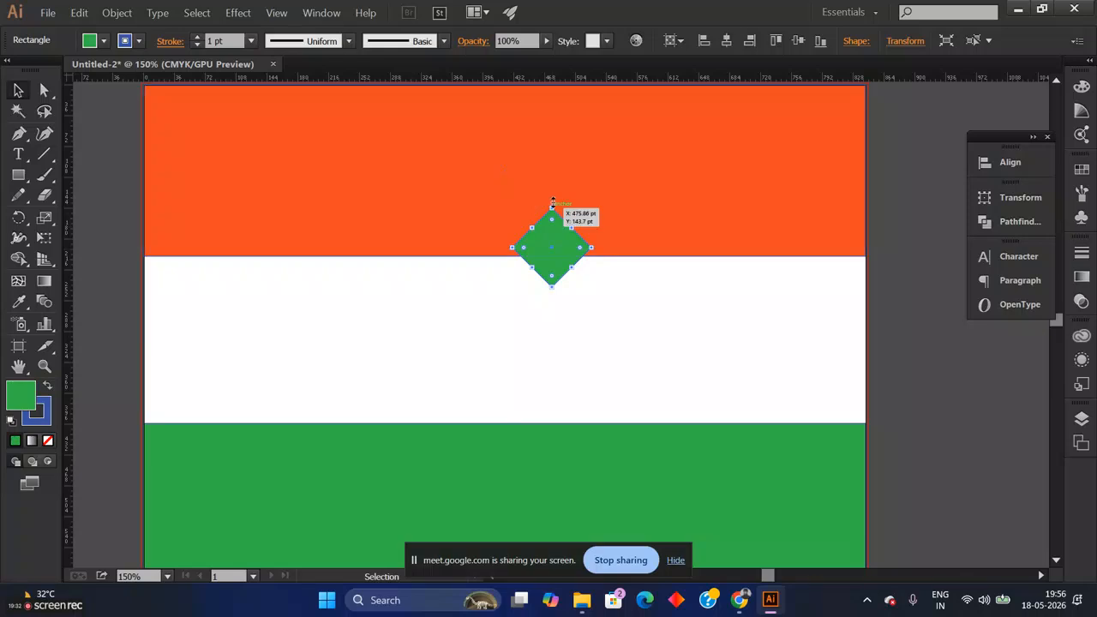
{"action": "left_click_drag", "start_coordinate": [553, 204], "coordinate": [491, 96]}
{"action": "left_click_drag", "start_coordinate": [552, 286], "coordinate": [547, 331]}
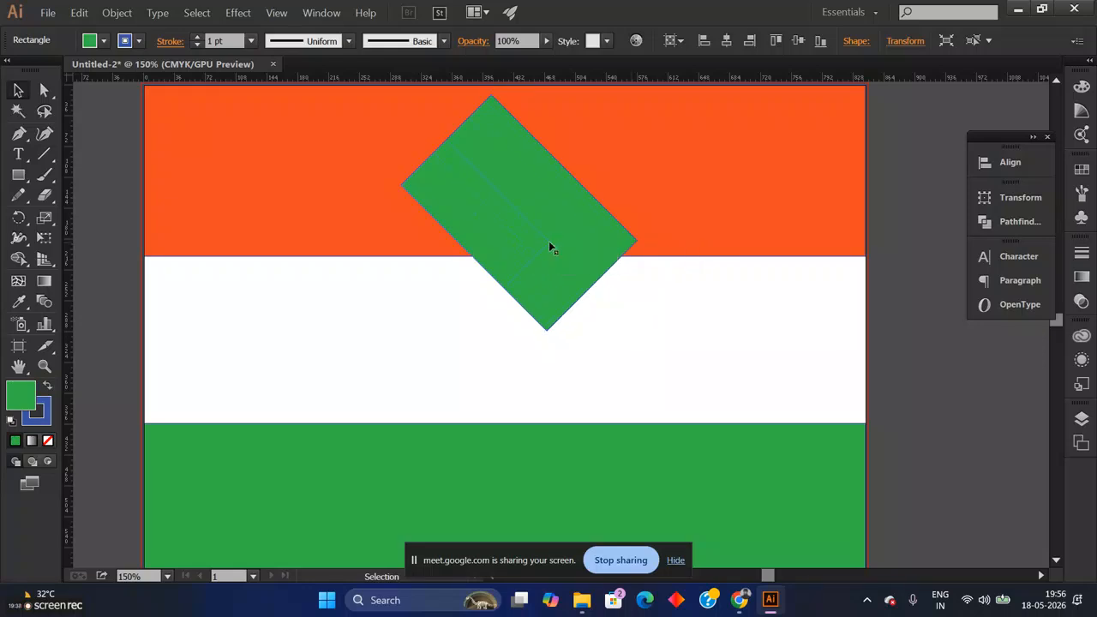
{"action": "key", "text": "ctrl+z"}
Step: Move and resize the rotated green shape within the white band and delete it
{"action": "left_click_drag", "start_coordinate": [499, 213], "coordinate": [507, 329]}
{"action": "left_click_drag", "start_coordinate": [566, 349], "coordinate": [490, 305]}
{"action": "left_click", "coordinate": [637, 318]}
{"action": "left_click", "coordinate": [467, 307]}
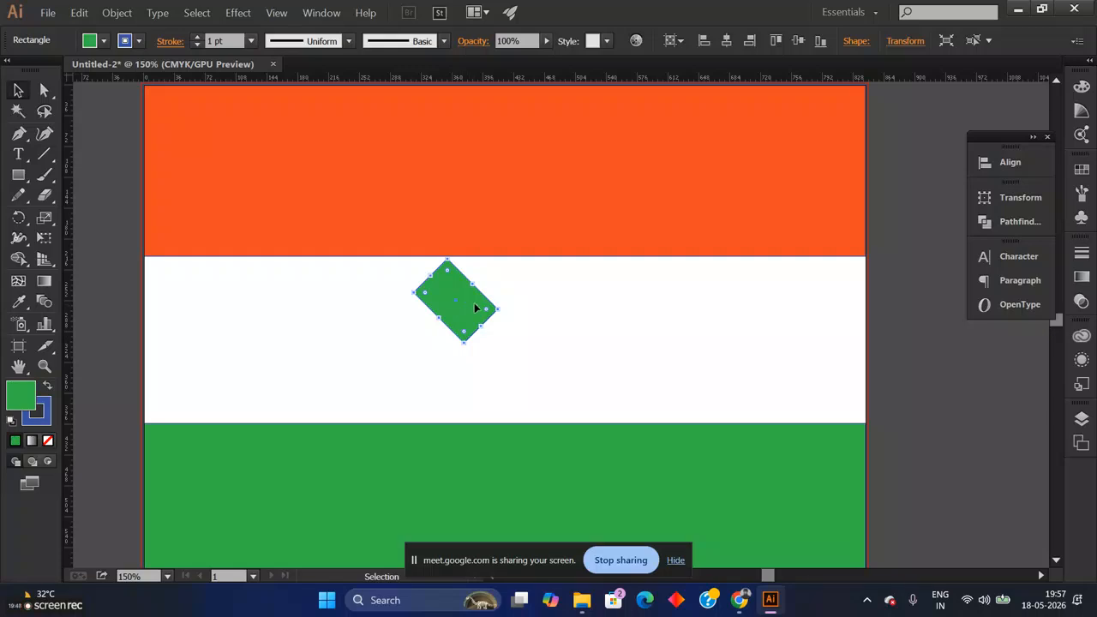
{"action": "key", "text": "Delete"}
Step: Draw a narrow closed four-point kite with the Pen tool, its long tip in the orange band and short tip in the white band
{"action": "left_click", "coordinate": [18, 176]}
{"action": "left_click", "coordinate": [11, 178]}
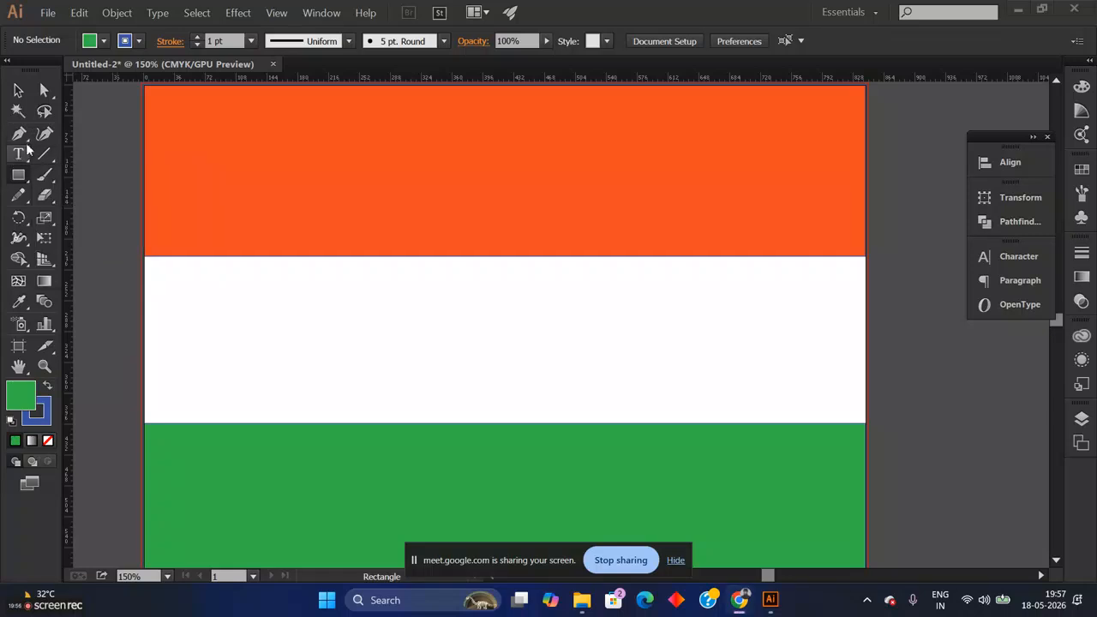
{"action": "left_click", "coordinate": [19, 136]}
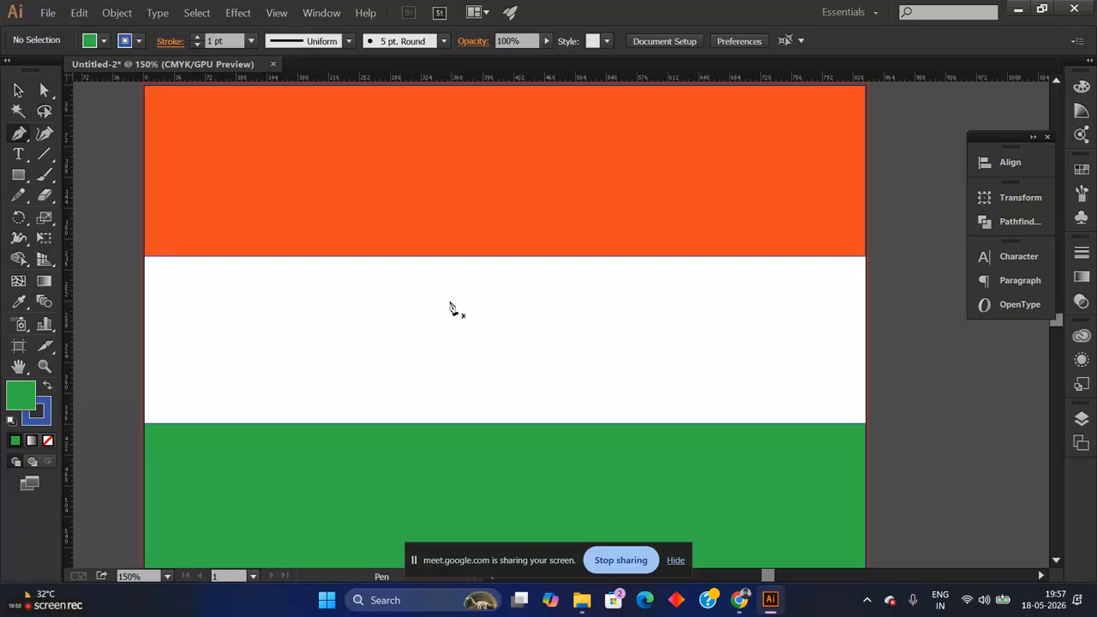
{"action": "key", "text": "ctrl+plus"}
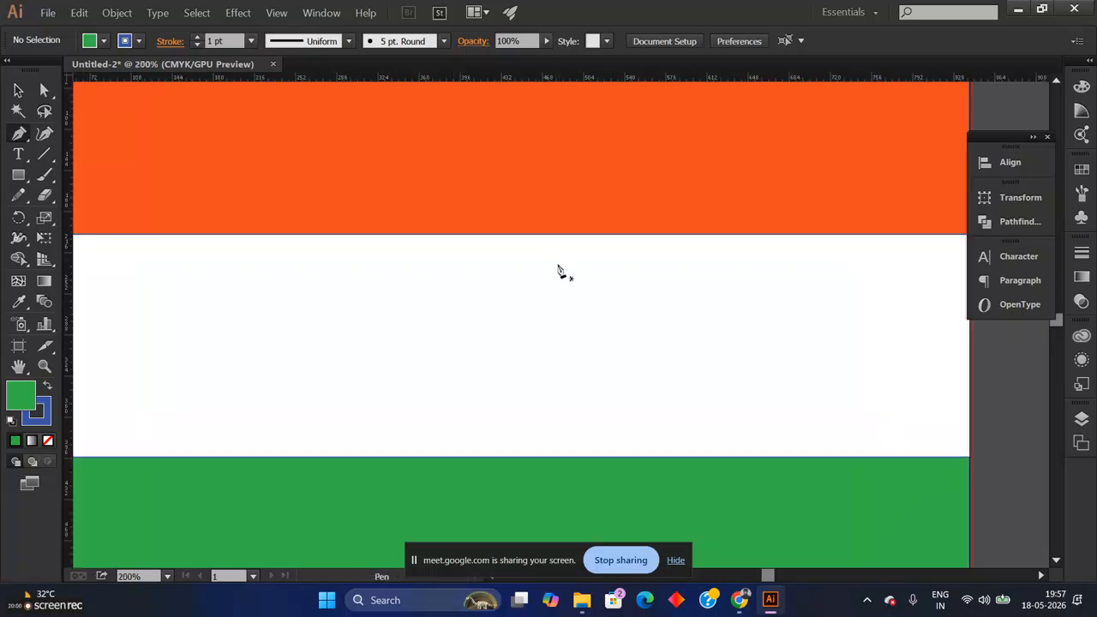
{"action": "scroll", "coordinate": [557, 280], "scroll_direction": "up", "scroll_amount": 2}
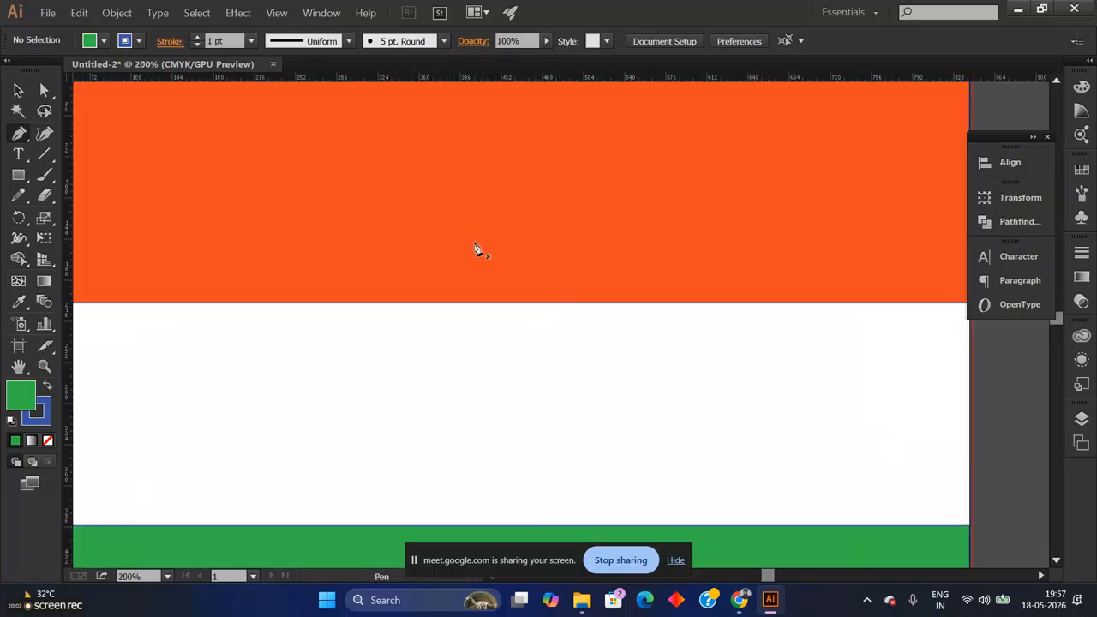
{"action": "left_click_drag", "start_coordinate": [489, 198], "coordinate": [489, 208]}
{"action": "left_click", "coordinate": [488, 194]}
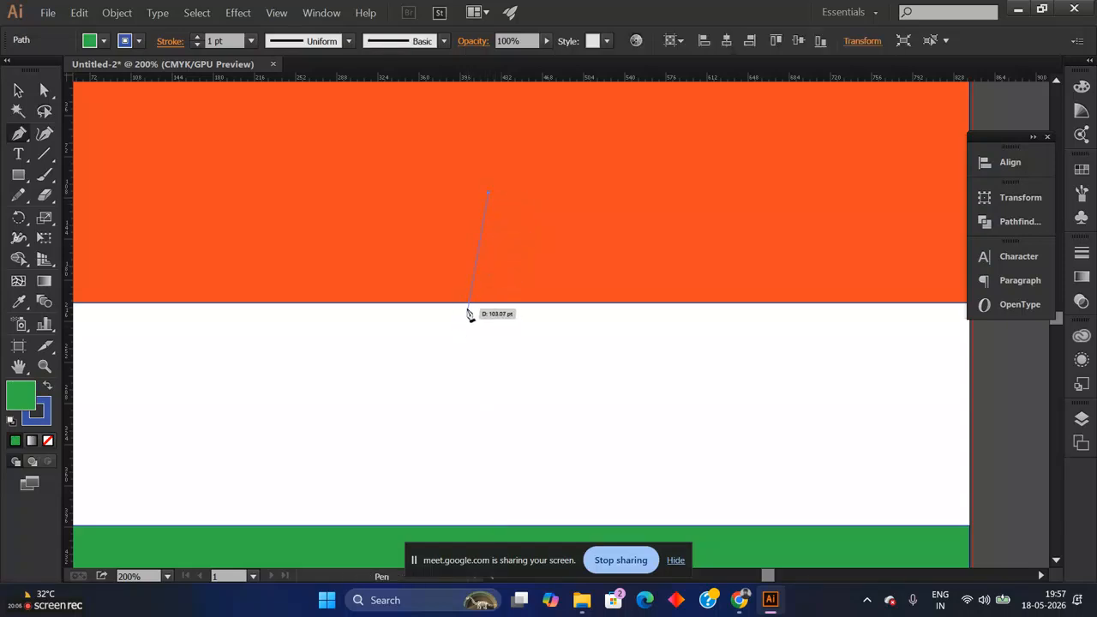
{"action": "left_click", "coordinate": [473, 291]}
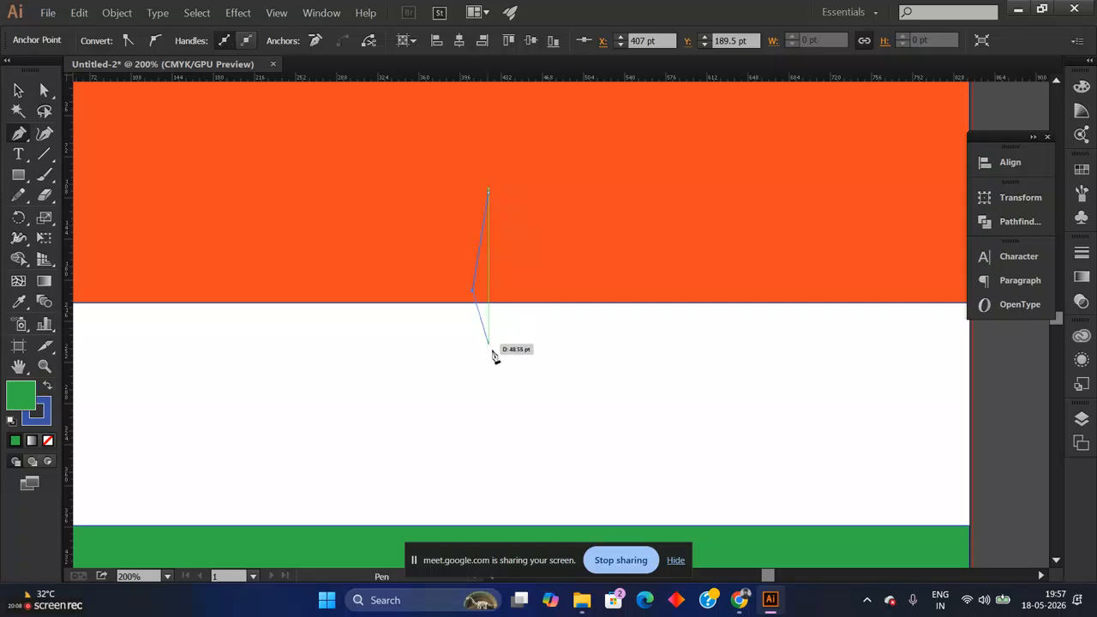
{"action": "left_click", "coordinate": [488, 327]}
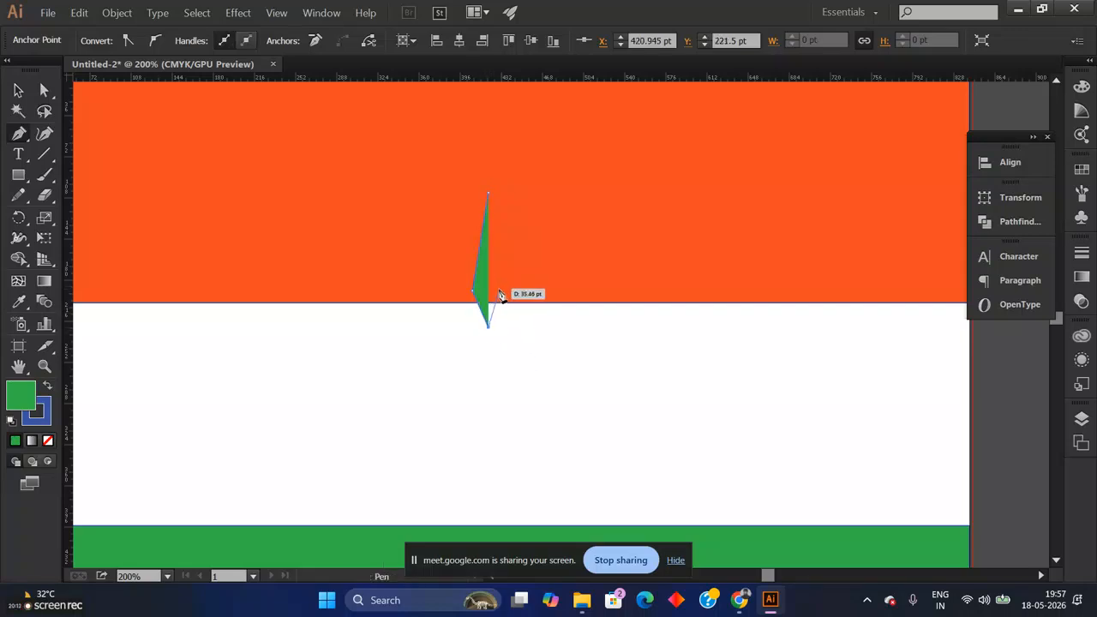
{"action": "left_click", "coordinate": [502, 292]}
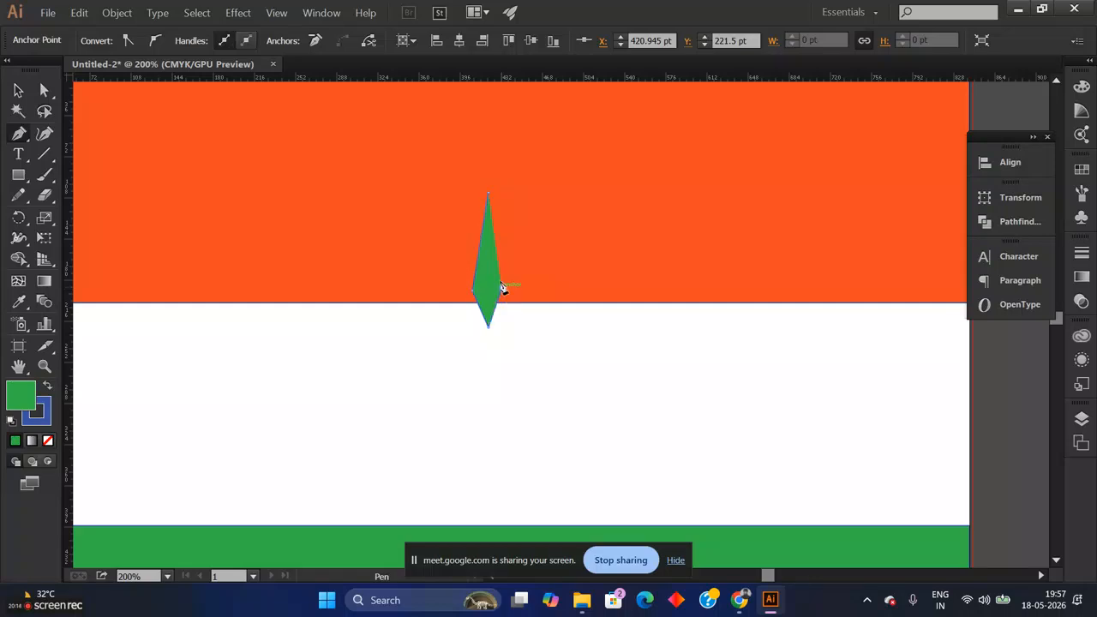
{"action": "left_click", "coordinate": [488, 193]}
Step: Move the whole green kite shape down so that it lies within the white band
{"action": "left_click", "coordinate": [44, 90]}
{"action": "key", "text": "ctrl+plus"}
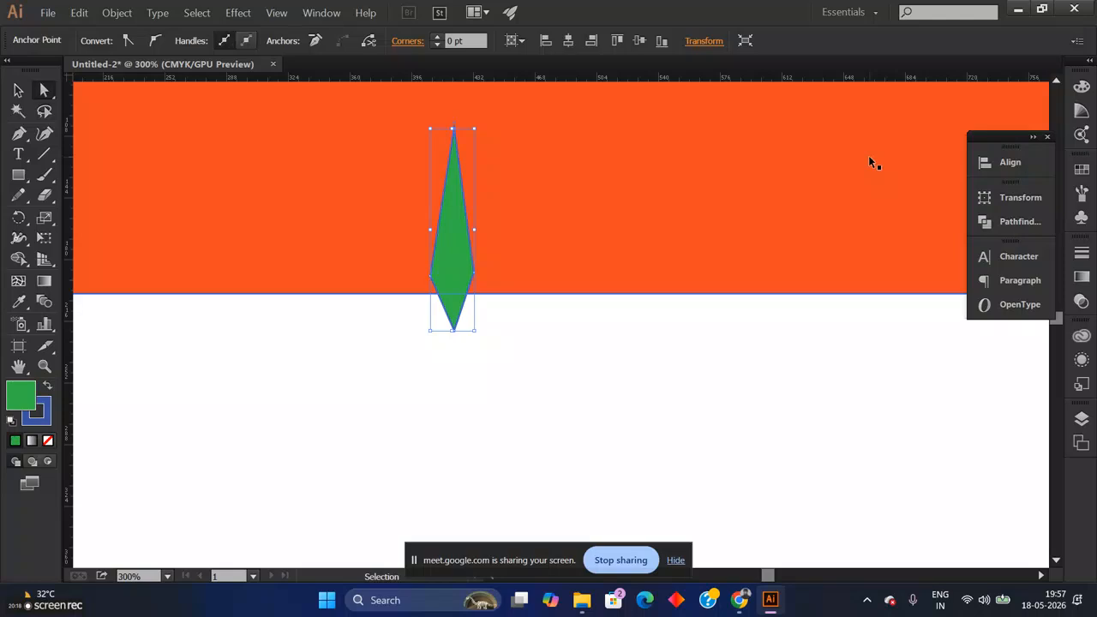
{"action": "key", "text": "ctrl+plus"}
{"action": "left_click_drag", "start_coordinate": [397, 210], "coordinate": [412, 436]}
{"action": "scroll", "coordinate": [461, 360], "scroll_direction": "down", "scroll_amount": 1}
{"action": "left_click_drag", "start_coordinate": [465, 339], "coordinate": [476, 356]}
{"action": "scroll", "coordinate": [567, 343], "scroll_direction": "down", "scroll_amount": 1}
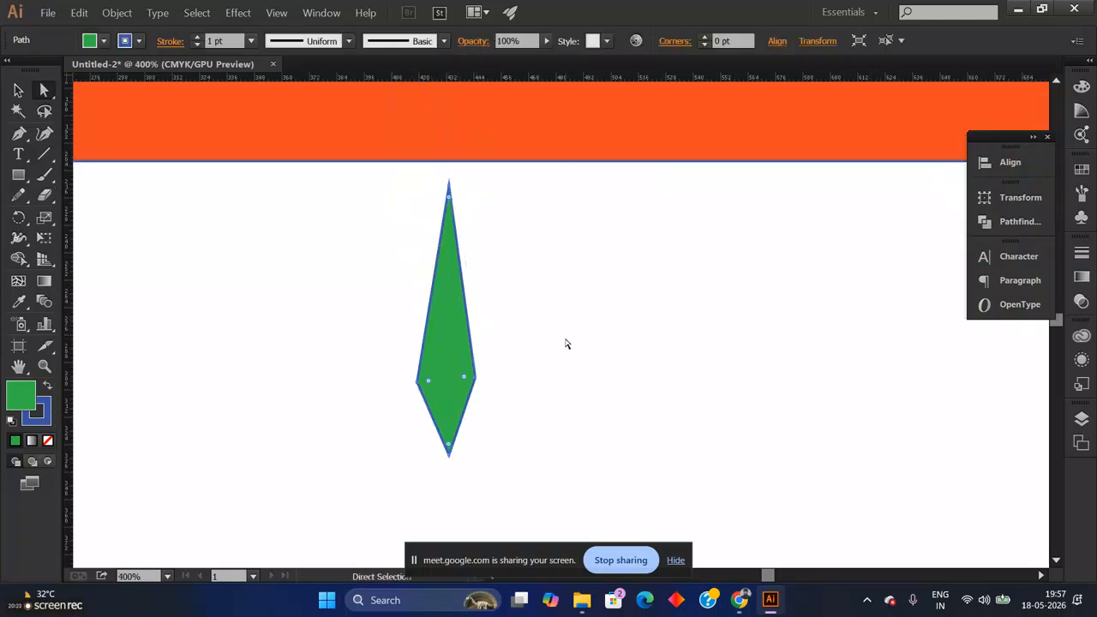
Step: Move the kite's right anchor point slightly outward and down, level with its left anchor point, to even out the shape
{"action": "key", "text": "ctrl+plus"}
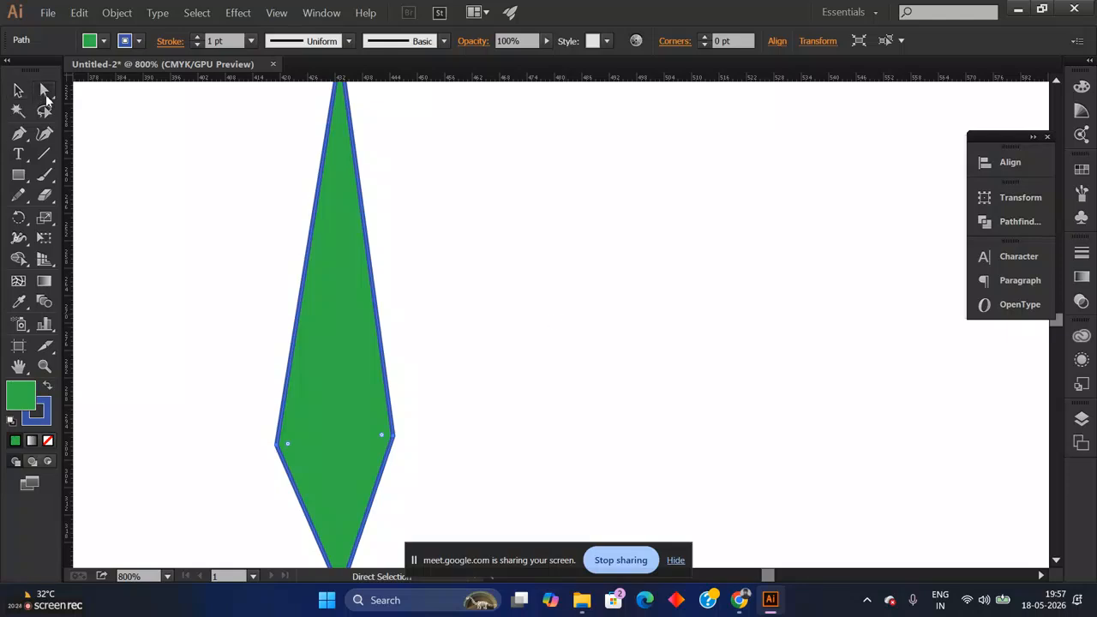
{"action": "scroll", "coordinate": [392, 317], "scroll_direction": "down", "scroll_amount": 2}
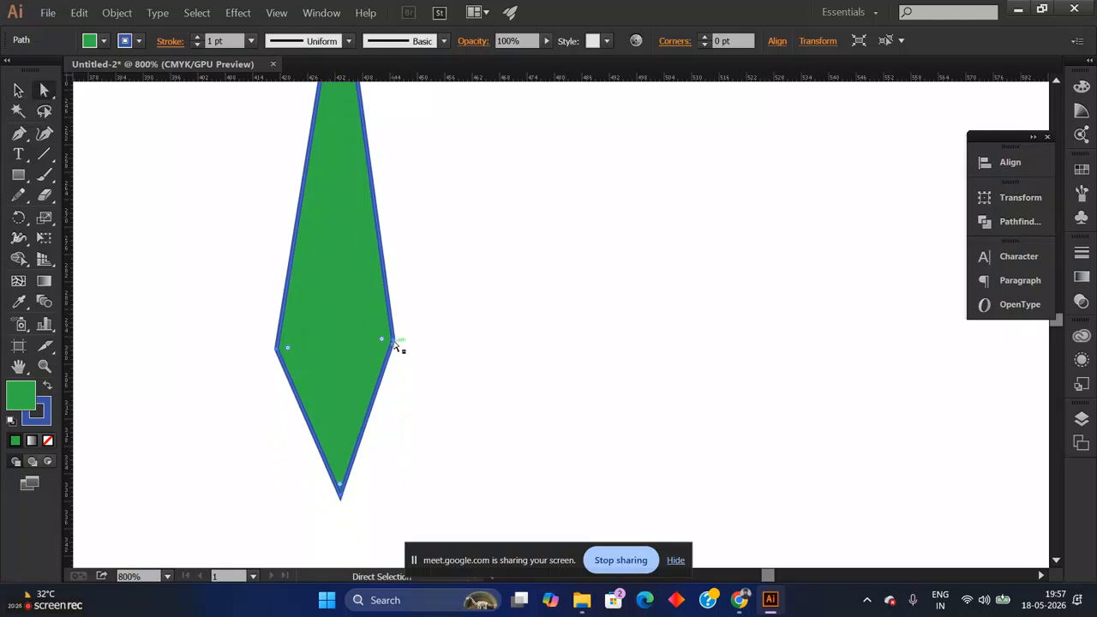
{"action": "left_click", "coordinate": [394, 342]}
{"action": "left_click_drag", "start_coordinate": [395, 342], "coordinate": [404, 352]}
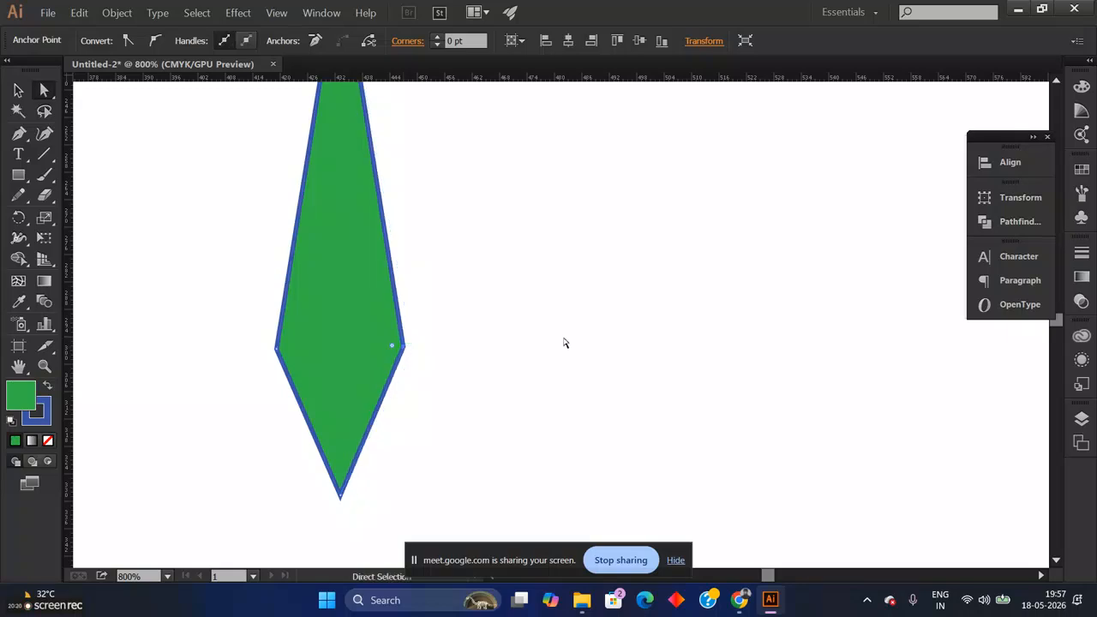
{"action": "scroll", "coordinate": [480, 326], "scroll_direction": "up", "scroll_amount": 4}
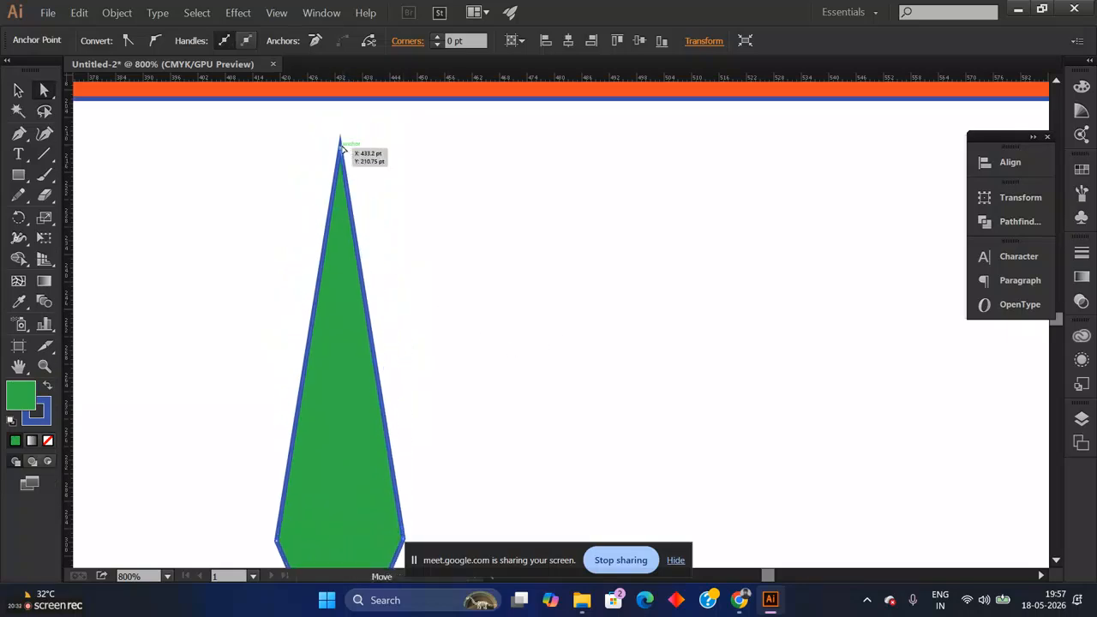
{"action": "scroll", "coordinate": [549, 237], "scroll_direction": "down", "scroll_amount": 4}
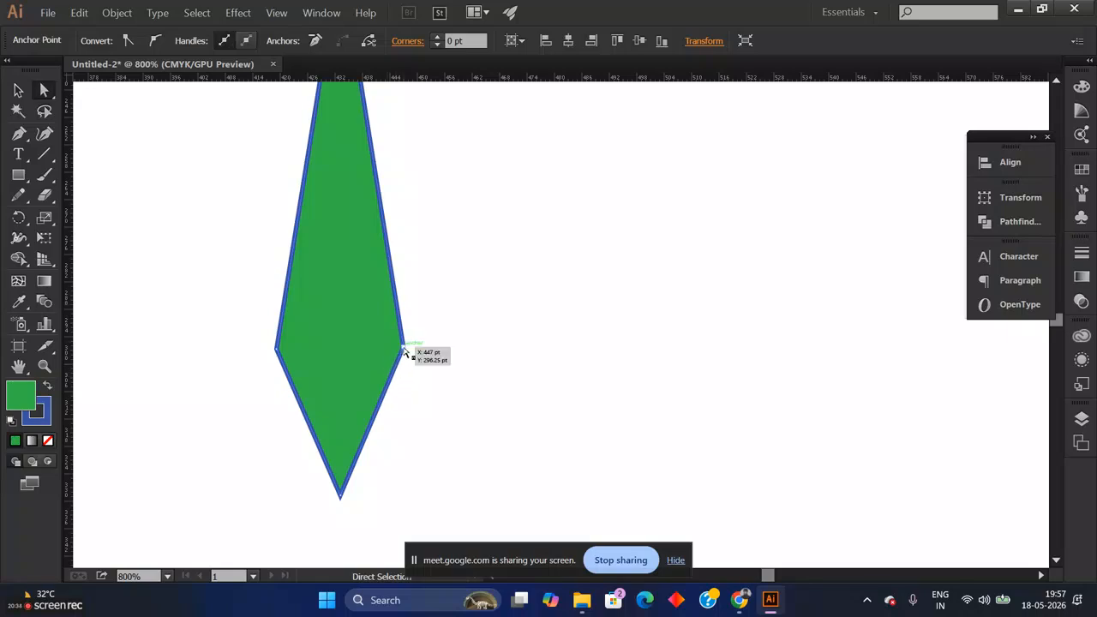
Step: Nudge the kite's right anchor point slightly inward to even out the shape, and deselect it
{"action": "left_click_drag", "start_coordinate": [405, 348], "coordinate": [404, 348]}
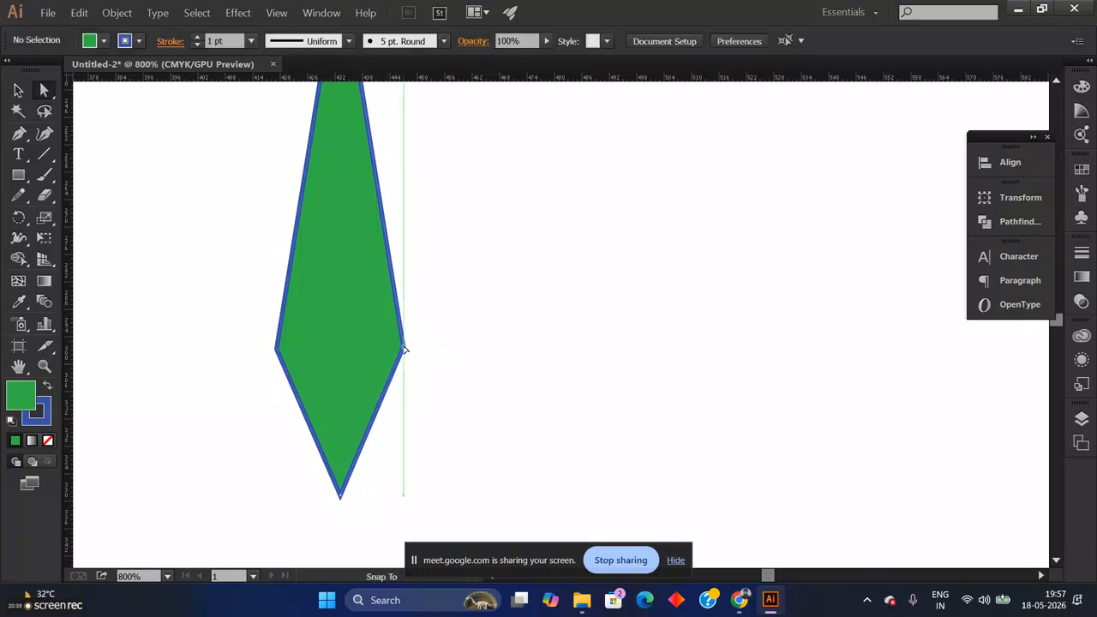
{"action": "scroll", "coordinate": [589, 312], "scroll_direction": "right", "scroll_amount": 1}
{"action": "scroll", "coordinate": [552, 315], "scroll_direction": "left", "scroll_amount": 1}
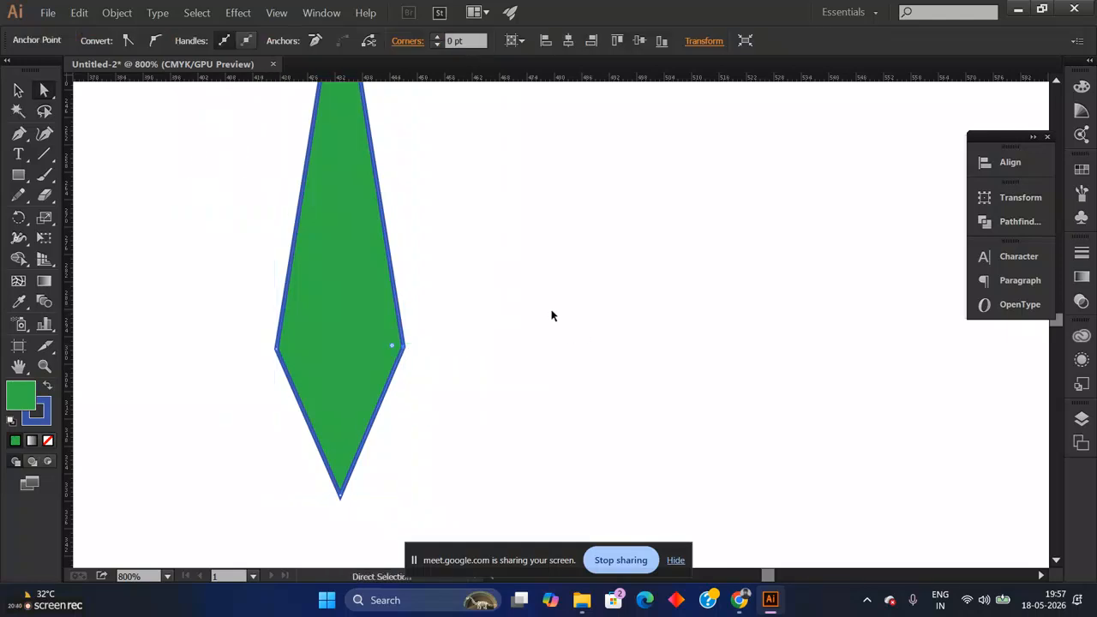
{"action": "key", "text": "ctrl+minus"}
{"action": "key", "text": "ctrl+minus"}
{"action": "left_click", "coordinate": [649, 307]}
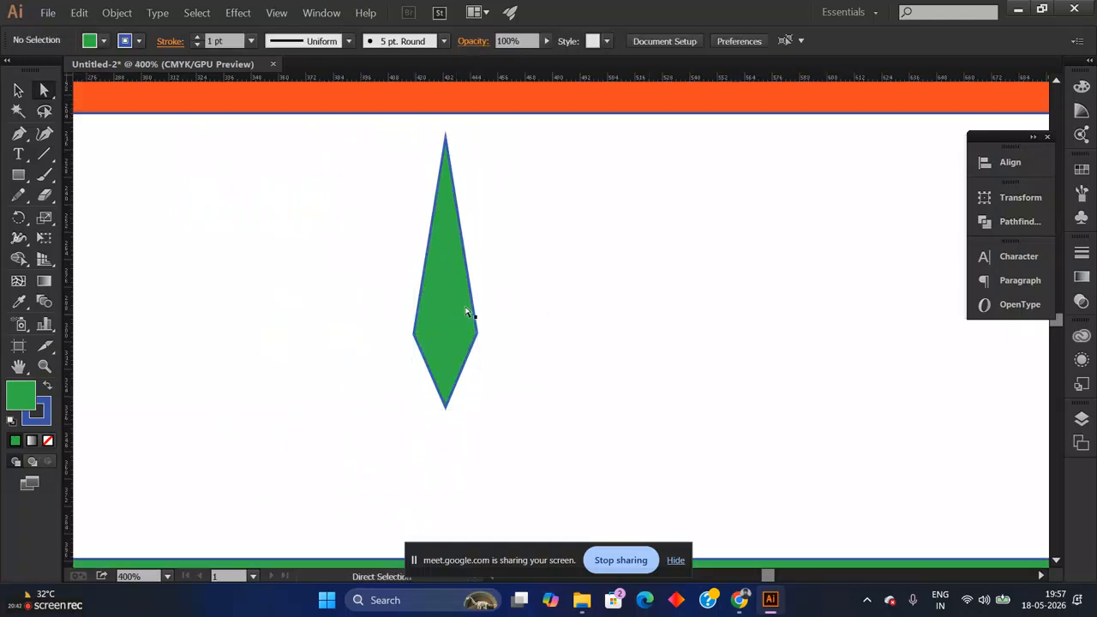
Step: Remove the kite's outline stroke and change its fill from green to dark blue
{"action": "left_click", "coordinate": [466, 311]}
{"action": "left_click", "coordinate": [224, 38]}
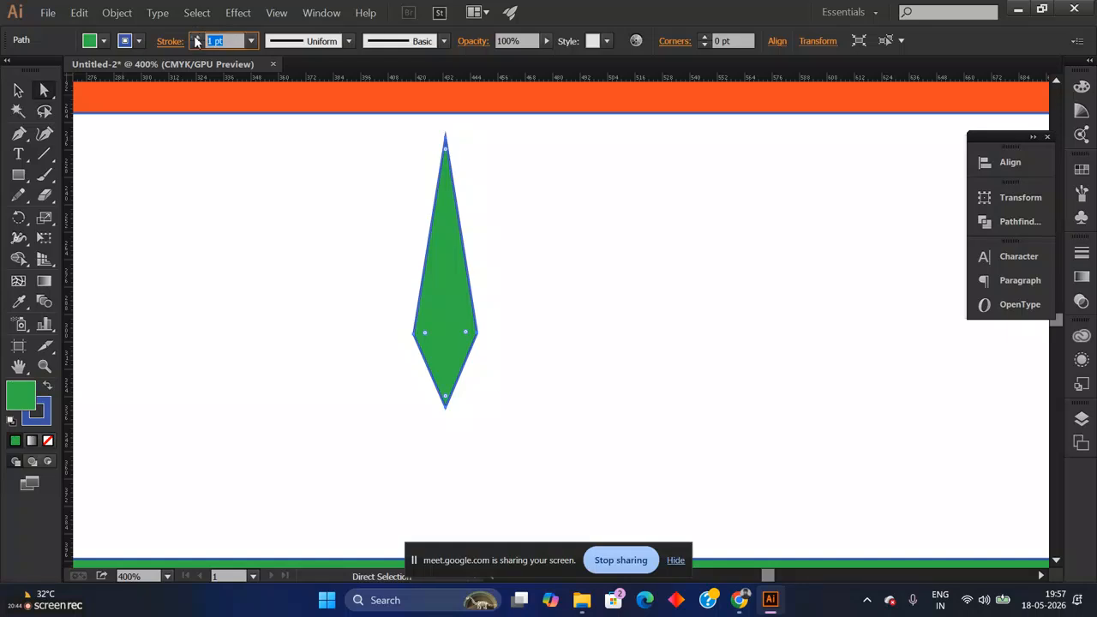
{"action": "left_click", "coordinate": [194, 45]}
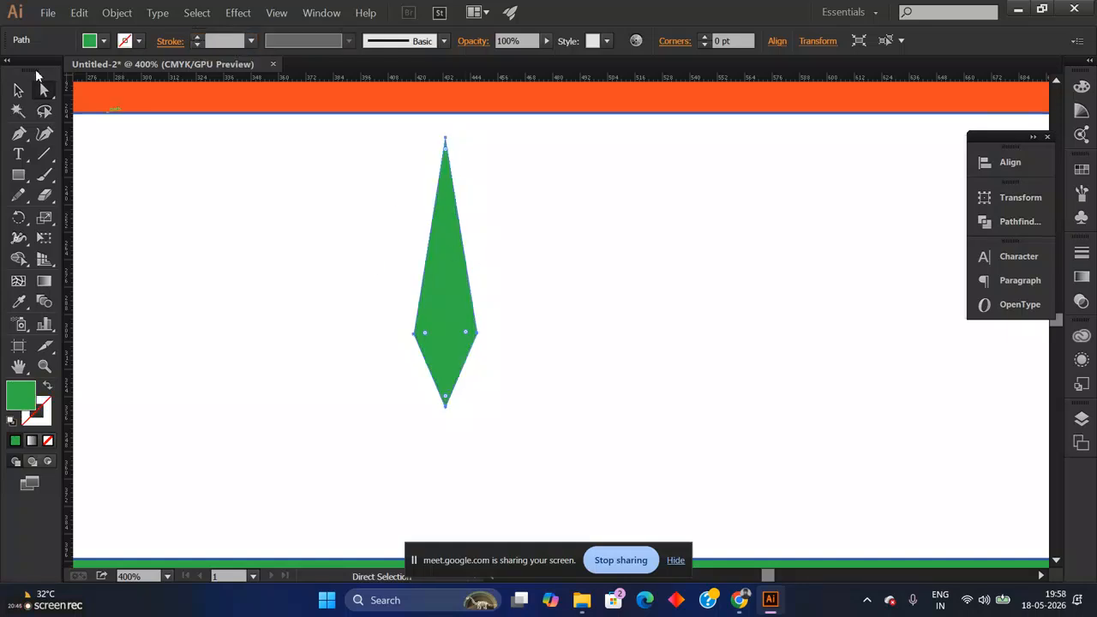
{"action": "left_click", "coordinate": [105, 44]}
{"action": "left_click", "coordinate": [106, 75]}
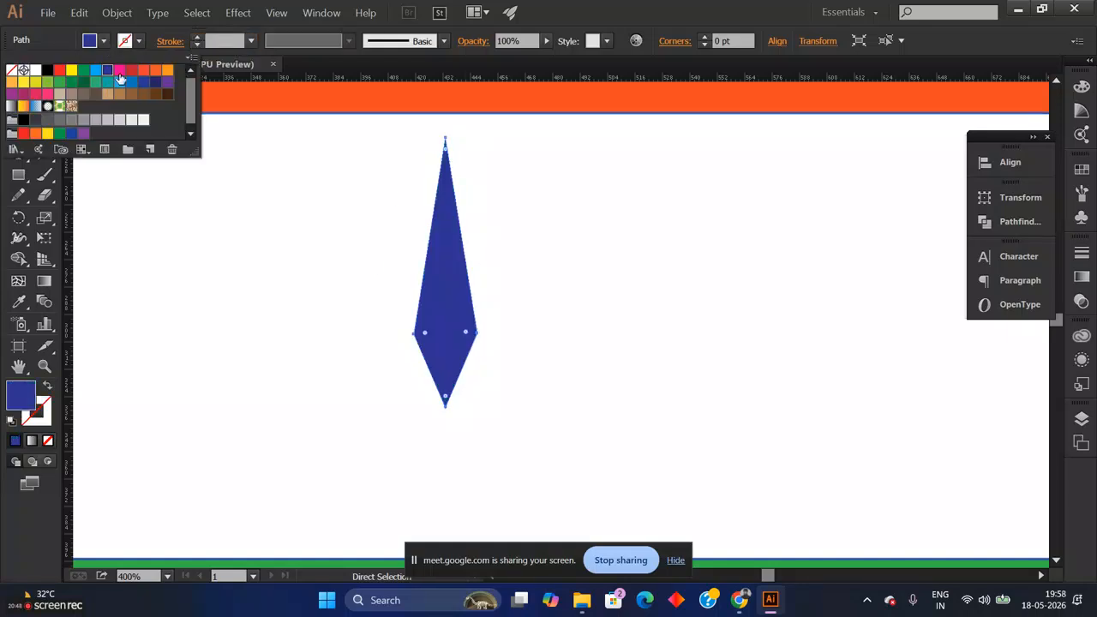
{"action": "left_click", "coordinate": [623, 256]}
Step: Move the blue kite up so its long tip overlaps the orange band and its short tip stays in the white band
{"action": "left_click", "coordinate": [17, 90]}
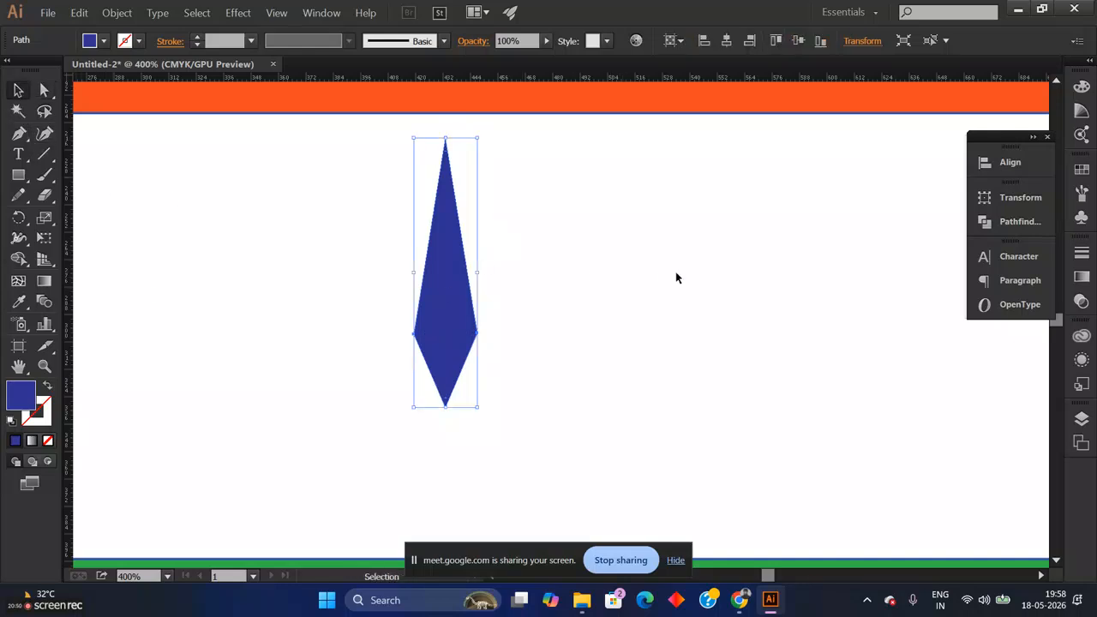
{"action": "scroll", "coordinate": [528, 324], "scroll_direction": "up", "scroll_amount": 2}
{"action": "left_click_drag", "start_coordinate": [455, 316], "coordinate": [449, 216]}
{"action": "left_click_drag", "start_coordinate": [448, 232], "coordinate": [441, 246]}
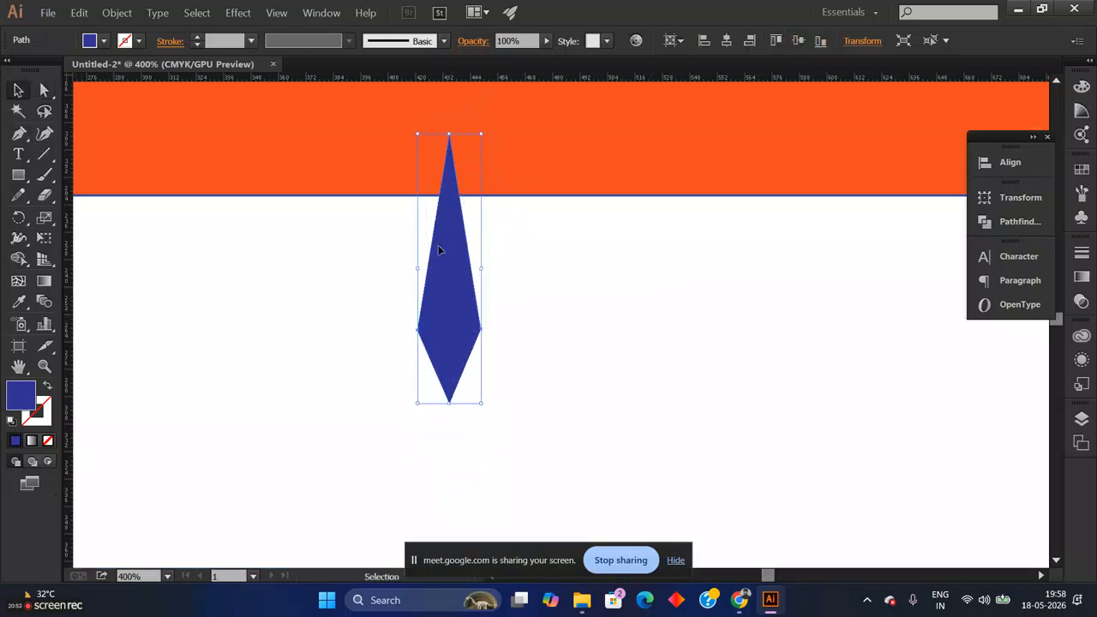
Step: Try rotating the blue kite counterclockwise about a point just below its lower tip, and undo the rotation
{"action": "left_click", "coordinate": [19, 219]}
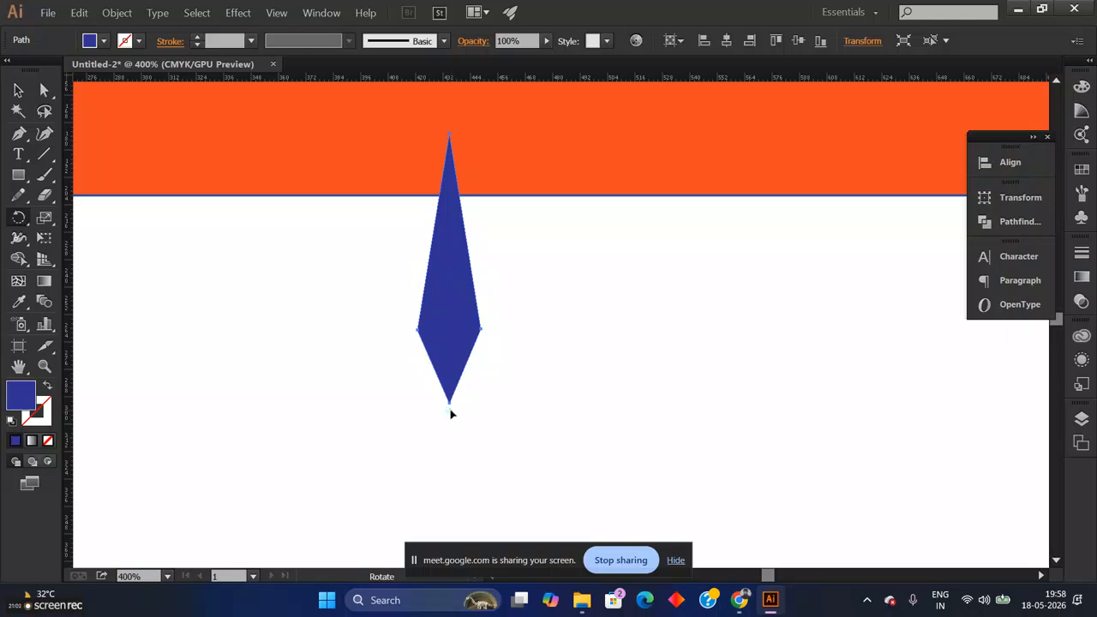
{"action": "left_click_drag", "start_coordinate": [447, 276], "coordinate": [389, 275]}
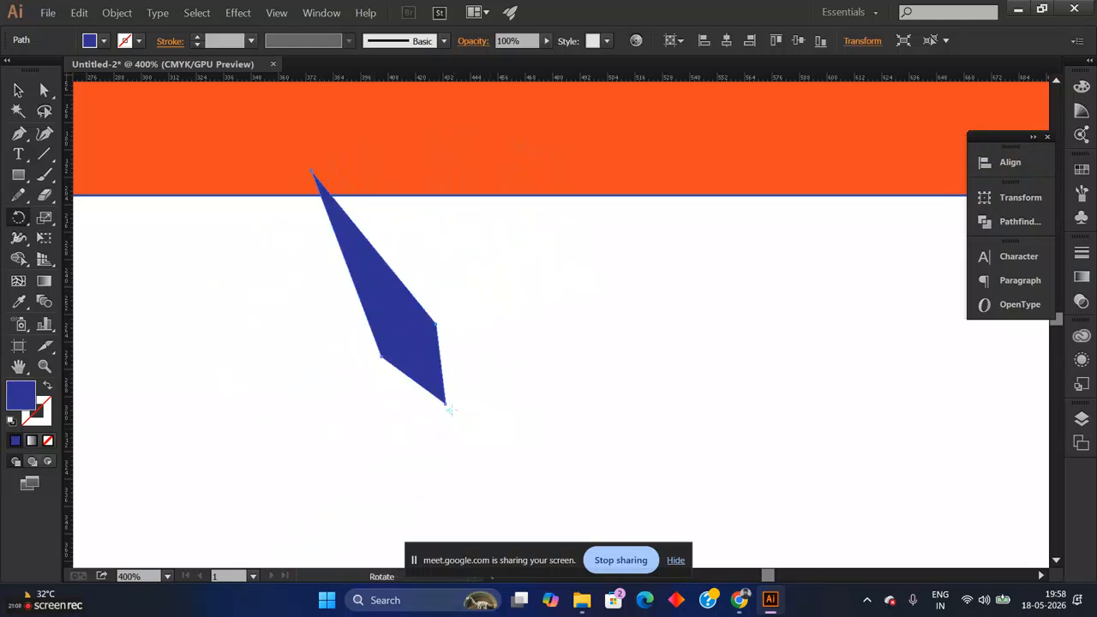
{"action": "key", "text": "ctrl+z"}
{"action": "key", "text": "ctrl+z"}
{"action": "key", "text": "ctrl+z"}
{"action": "key", "text": "ctrl+z"}
{"action": "key", "text": "ctrl+z"}
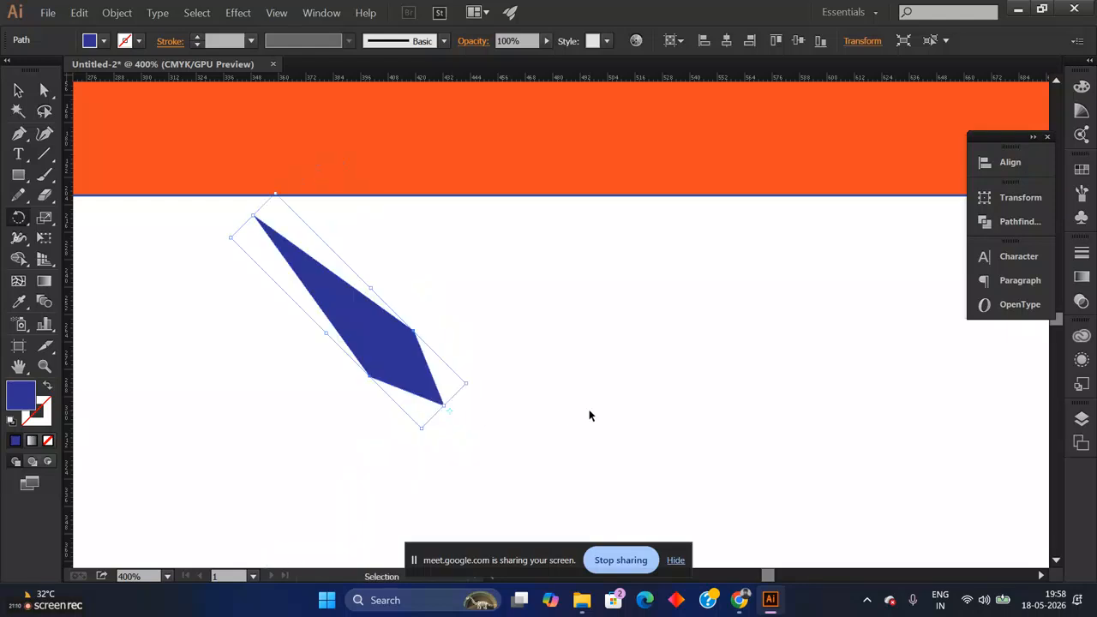
{"action": "key", "text": "ctrl+z"}
Step: Try the Rotate tool on the kite again and undo back to its upright position
{"action": "key", "text": "r"}
{"action": "left_click_drag", "start_coordinate": [473, 269], "coordinate": [431, 333]}
{"action": "left_click_drag", "start_coordinate": [424, 336], "coordinate": [434, 333]}
{"action": "key", "text": "ctrl+z"}
{"action": "key", "text": "ctrl+z"}
{"action": "key", "text": "ctrl+z"}
{"action": "key", "text": "ctrl+z"}
{"action": "key", "text": "ctrl+z"}
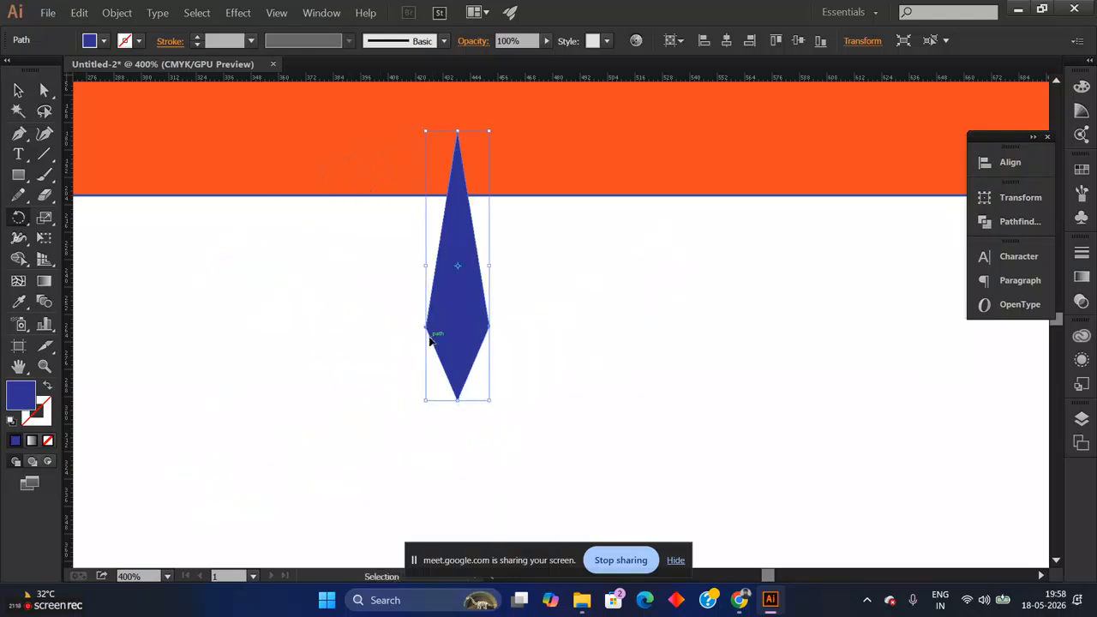
{"action": "key", "text": "r"}
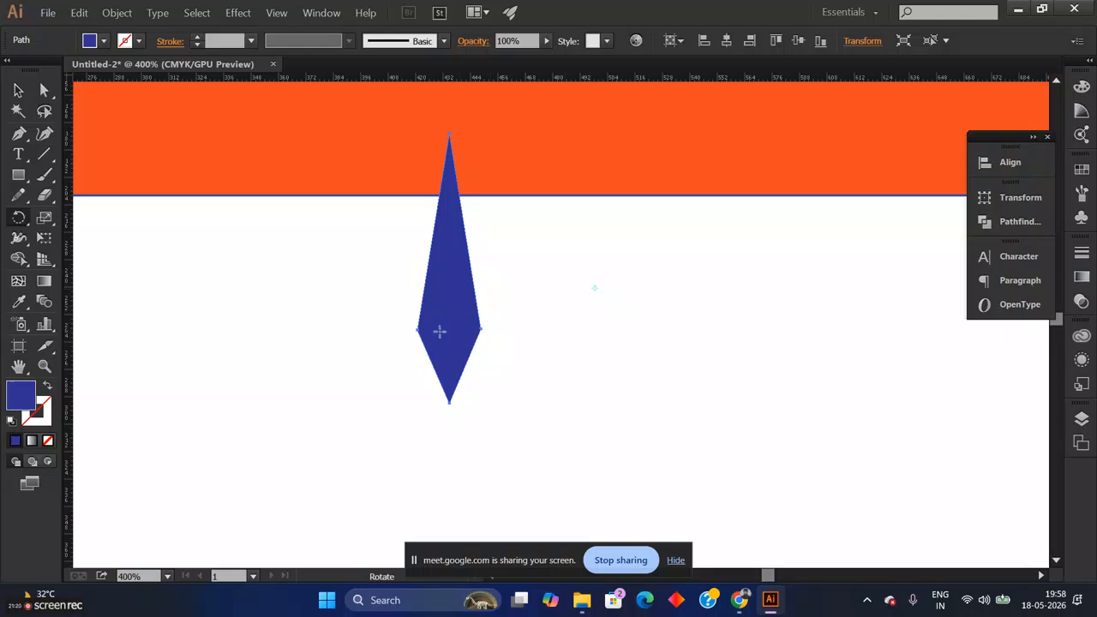
{"action": "left_click", "coordinate": [13, 220]}
{"action": "left_click", "coordinate": [18, 90]}
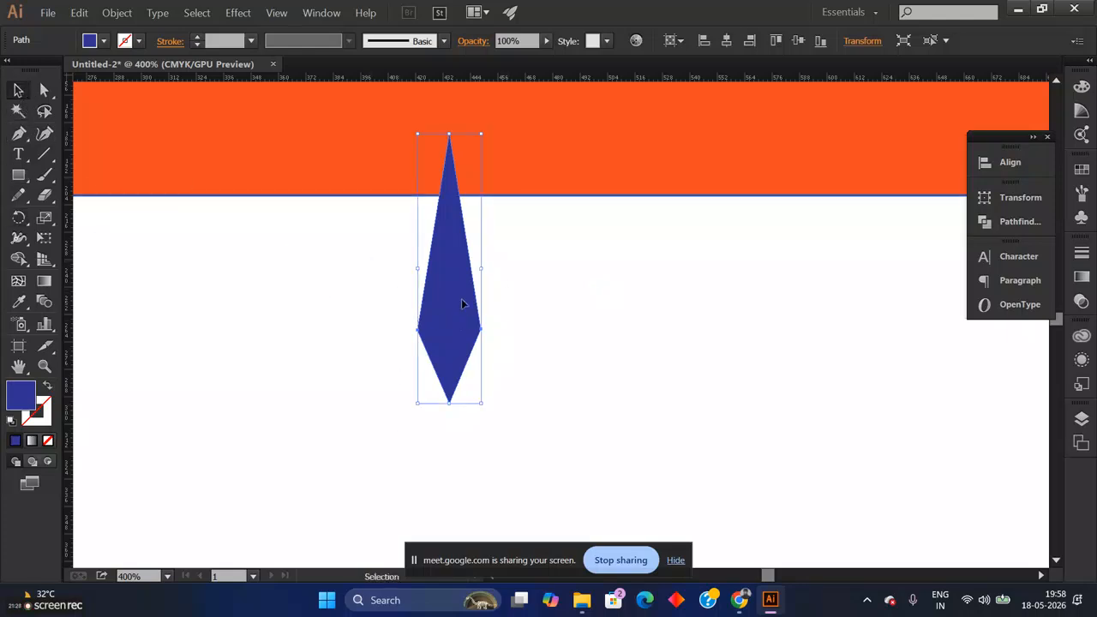
Step: Try making a clockwise-rotated copy of the kite about a point just below its lower tip, cancel the angle dialog and undo the copy
{"action": "left_click", "coordinate": [18, 217]}
{"action": "left_click_drag", "start_coordinate": [520, 269], "coordinate": [500, 284]}
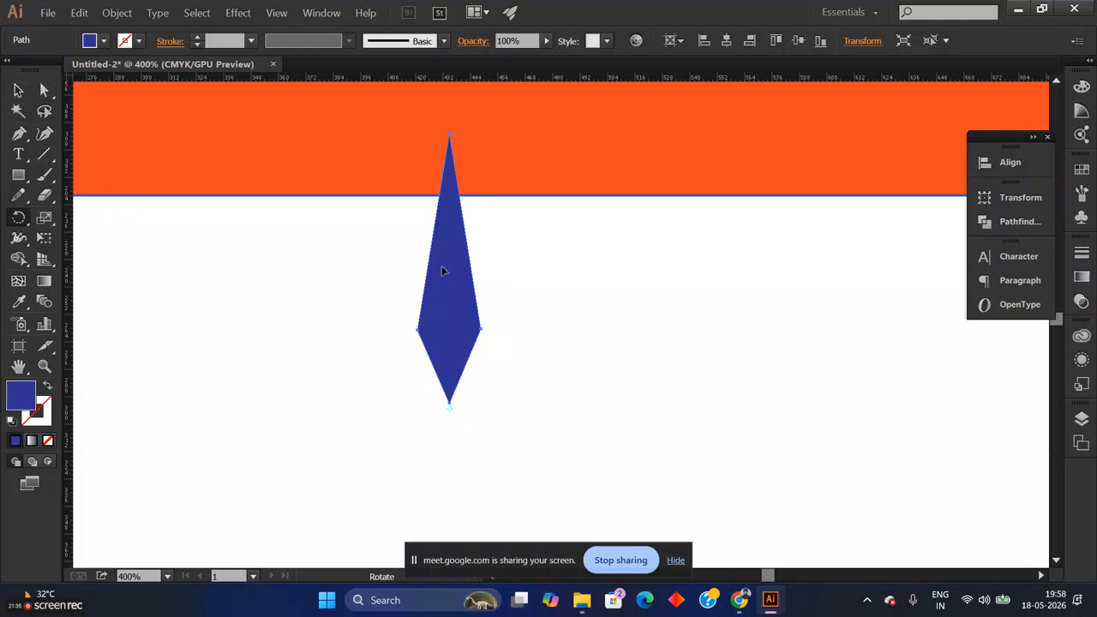
{"action": "left_click_drag", "start_coordinate": [455, 249], "coordinate": [511, 355]}
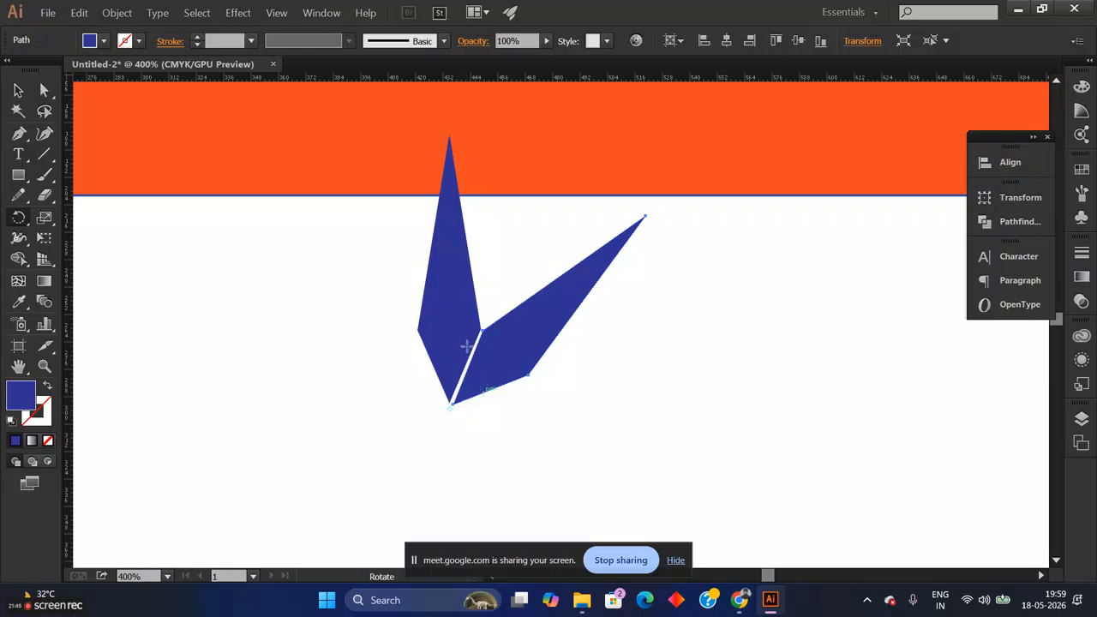
{"action": "left_click", "coordinate": [529, 339], "text": "alt"}
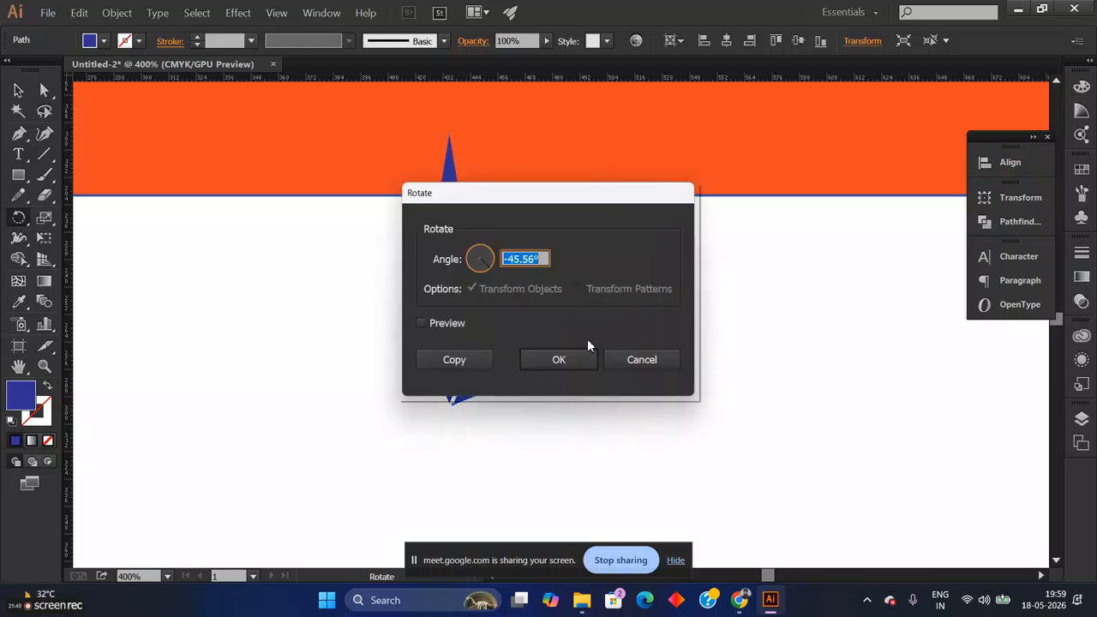
{"action": "left_click", "coordinate": [634, 358]}
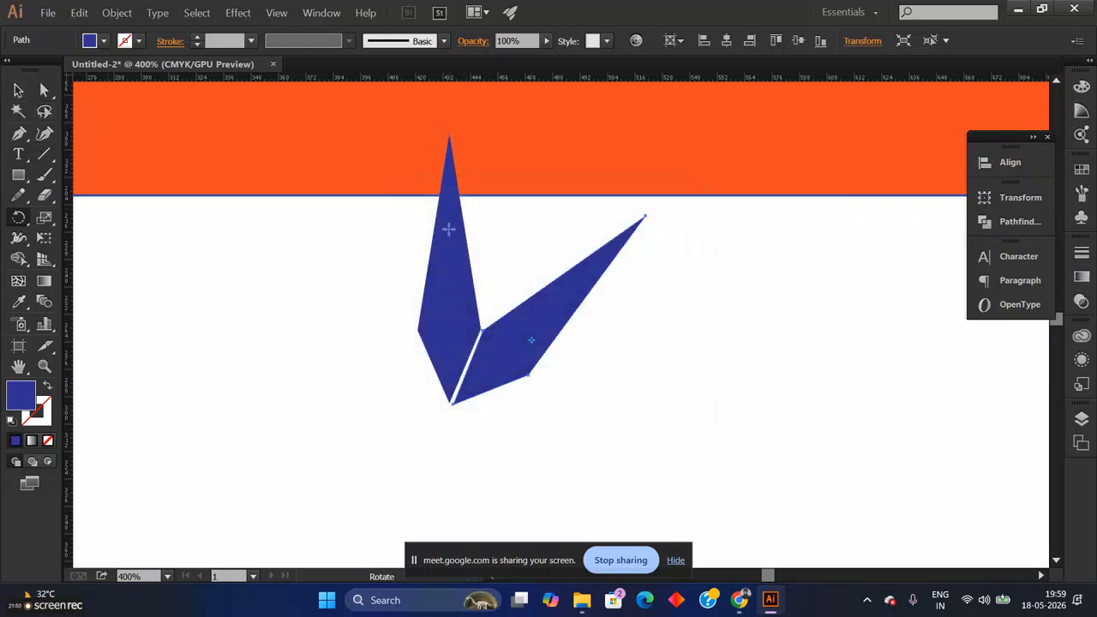
{"action": "mouse_move", "coordinate": [542, 352]}
{"action": "left_mouse_down"}
{"action": "mouse_move", "coordinate": [522, 345]}
{"action": "mouse_move", "coordinate": [532, 353]}
{"action": "left_mouse_up"}
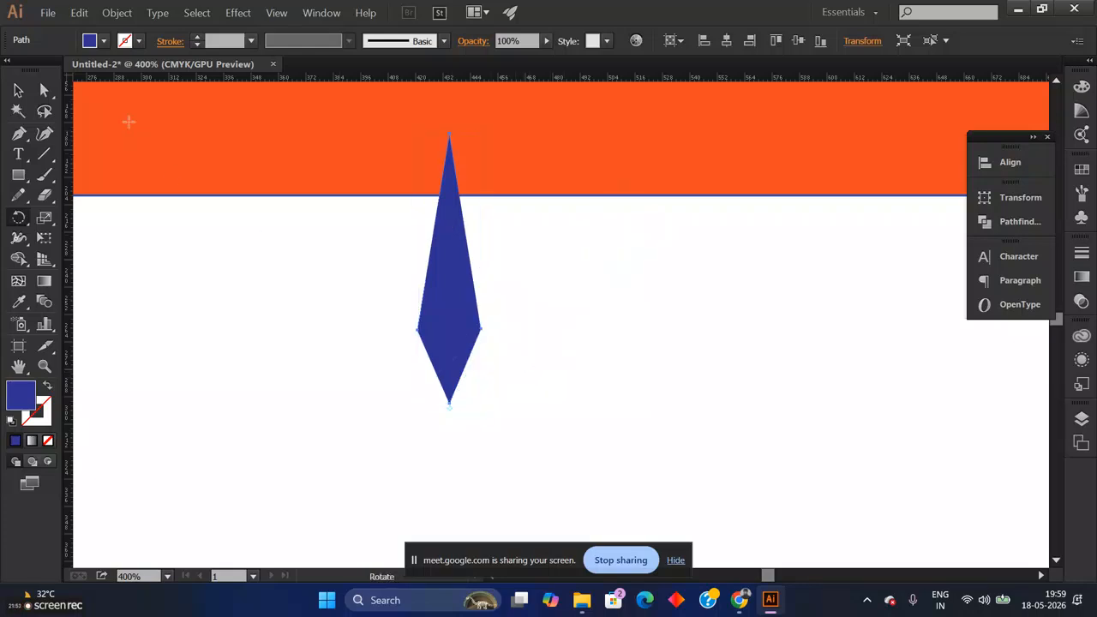
Step: Rotate a copy of the kite clockwise about its exact lower tip so that its short edge meets the original's lower right edge
{"action": "left_click", "coordinate": [20, 219]}
{"action": "scroll", "coordinate": [482, 408], "scroll_direction": "left", "scroll_amount": 2}
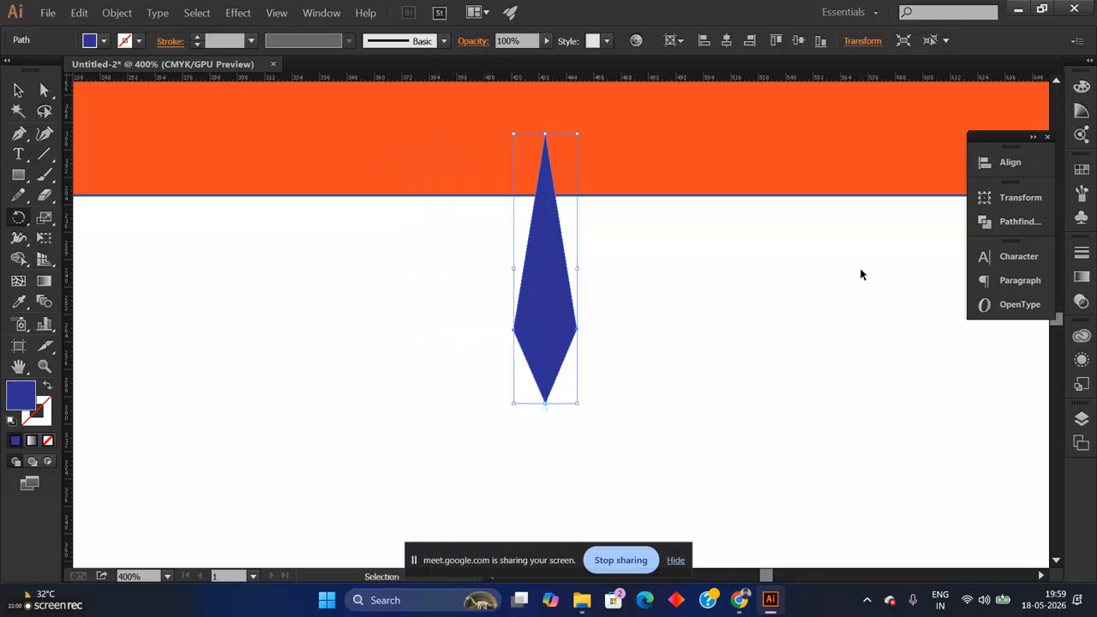
{"action": "key", "text": "ctrl+plus"}
{"action": "key", "text": "ctrl+plus"}
{"action": "key", "text": "r"}
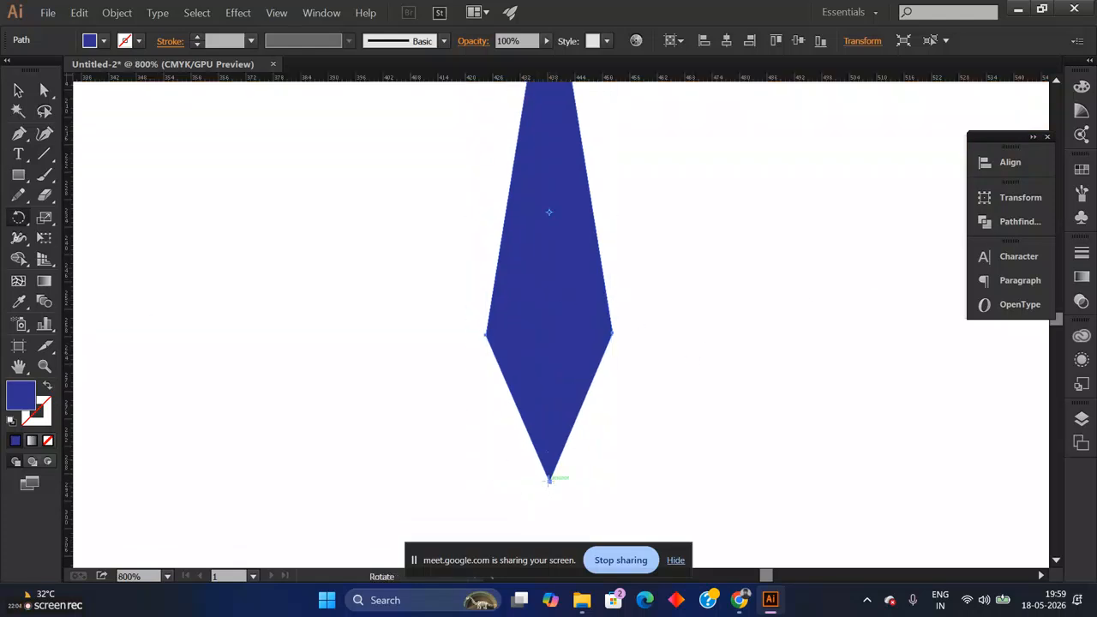
{"action": "scroll", "coordinate": [638, 268], "scroll_direction": "up", "scroll_amount": 1}
{"action": "key", "text": "v"}
{"action": "scroll", "coordinate": [638, 268], "scroll_direction": "right", "scroll_amount": 3}
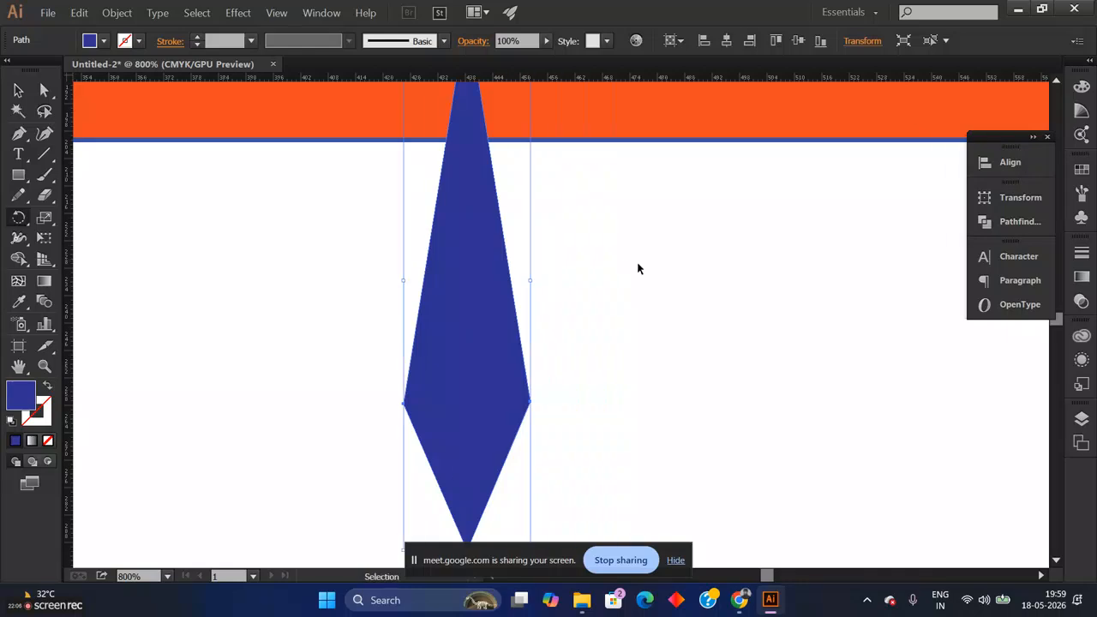
{"action": "key", "text": "ctrl+minus"}
{"action": "key", "text": "ctrl+minus"}
{"action": "key", "text": "r"}
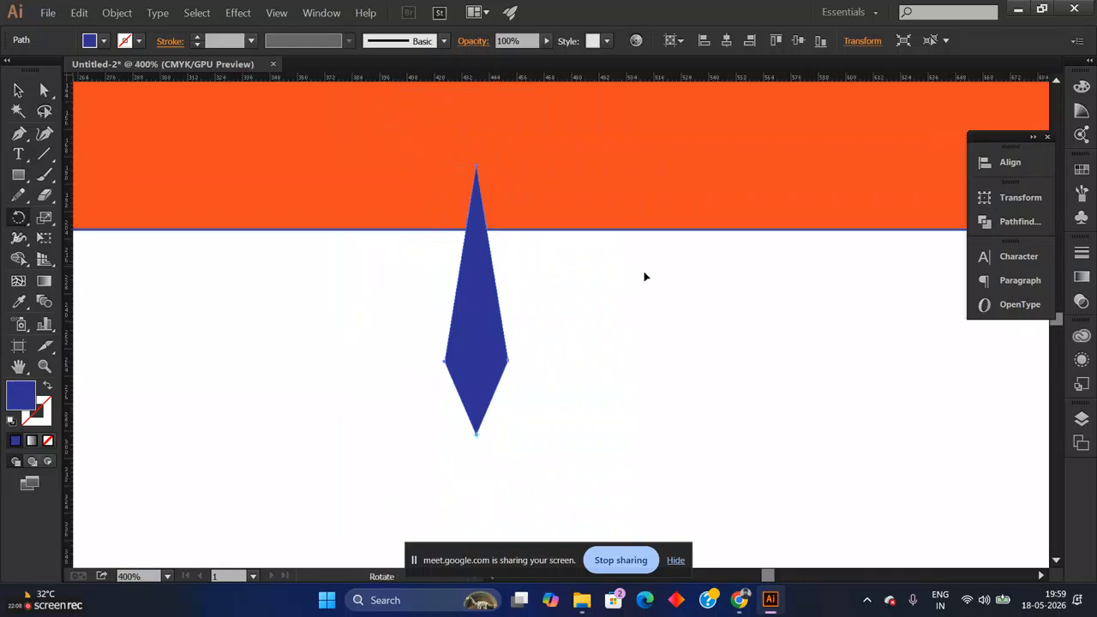
{"action": "left_click_drag", "start_coordinate": [486, 284], "coordinate": [553, 378]}
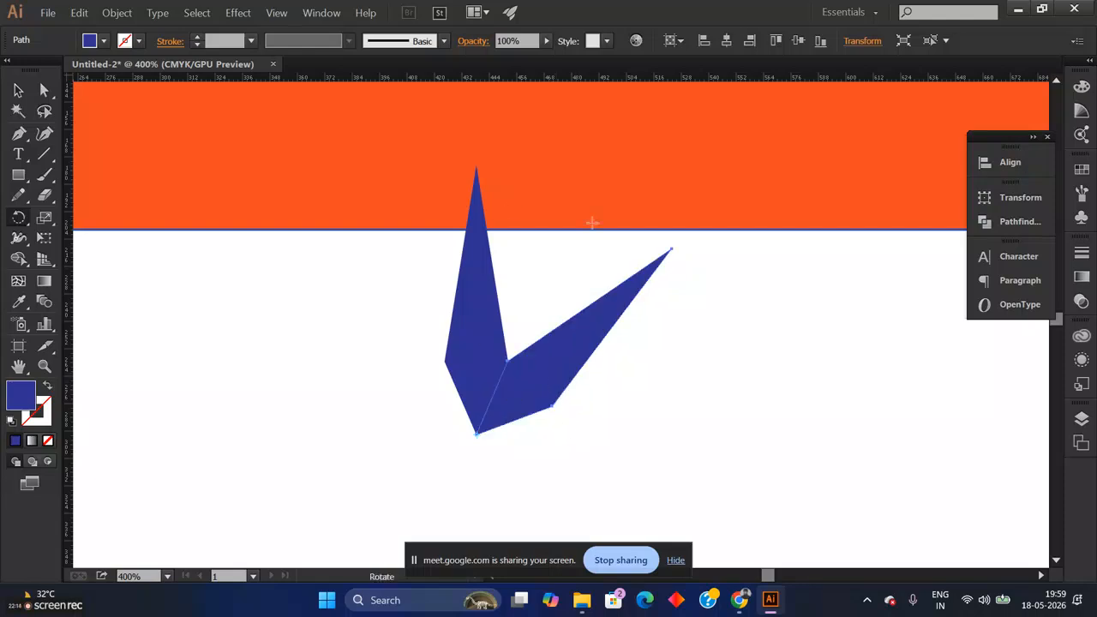
Step: Repeat the rotated copy around the shared tip for one full turn, forming an eight-spoke star
{"action": "key", "text": "ctrl+minus"}
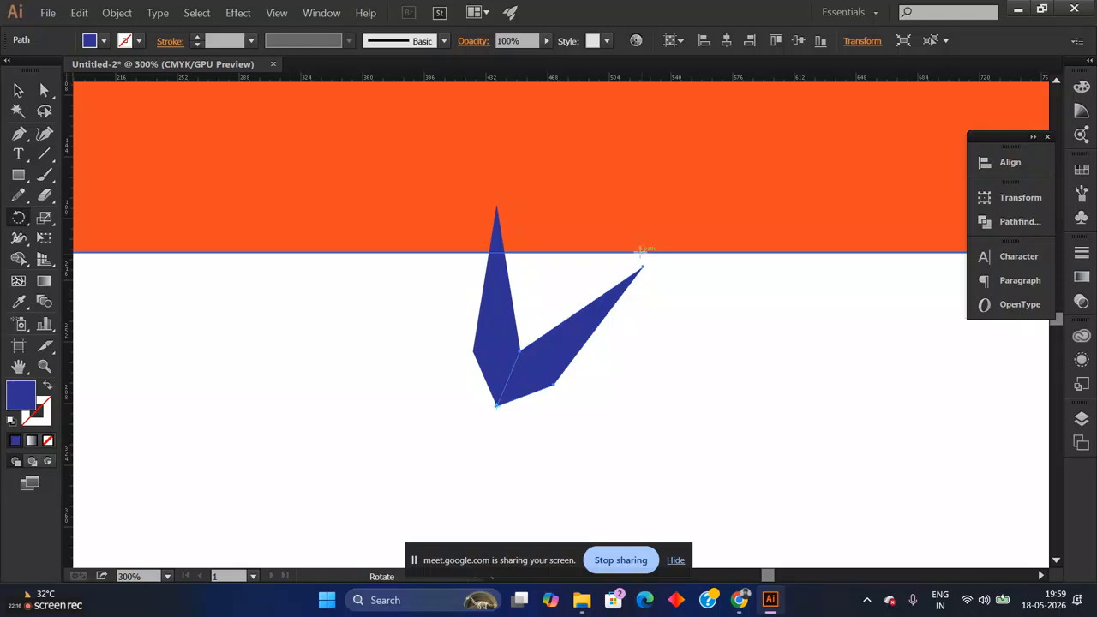
{"action": "scroll", "coordinate": [515, 383], "scroll_direction": "down", "scroll_amount": 2}
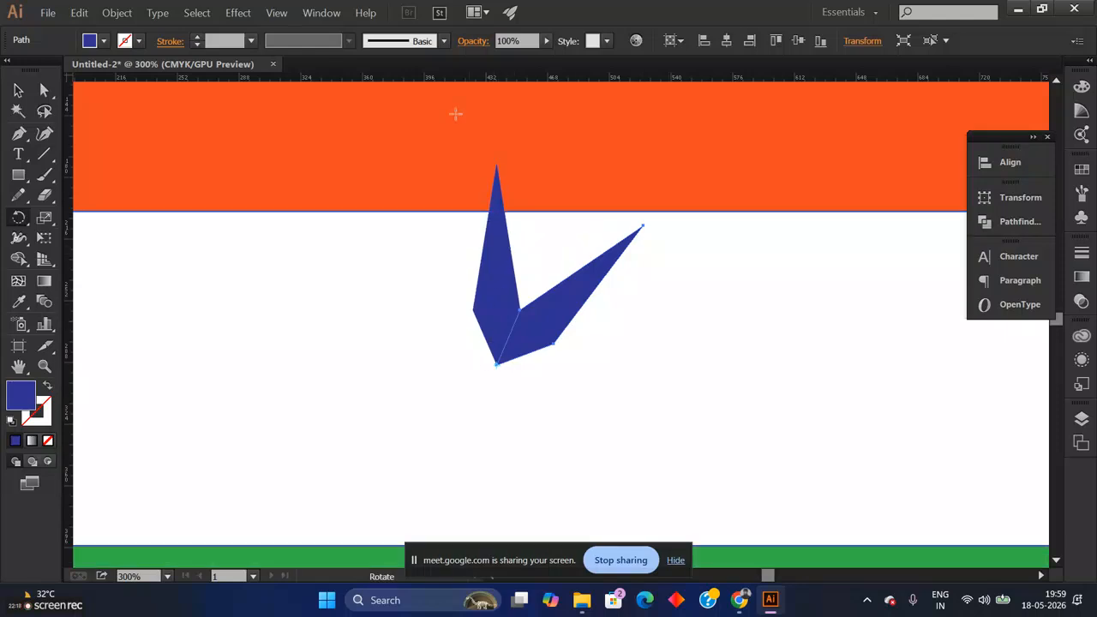
{"action": "key", "text": "v"}
{"action": "key", "text": "ctrl+d"}
{"action": "key", "text": "ctrl+d"}
{"action": "key", "text": "ctrl+d"}
{"action": "key", "text": "ctrl+d"}
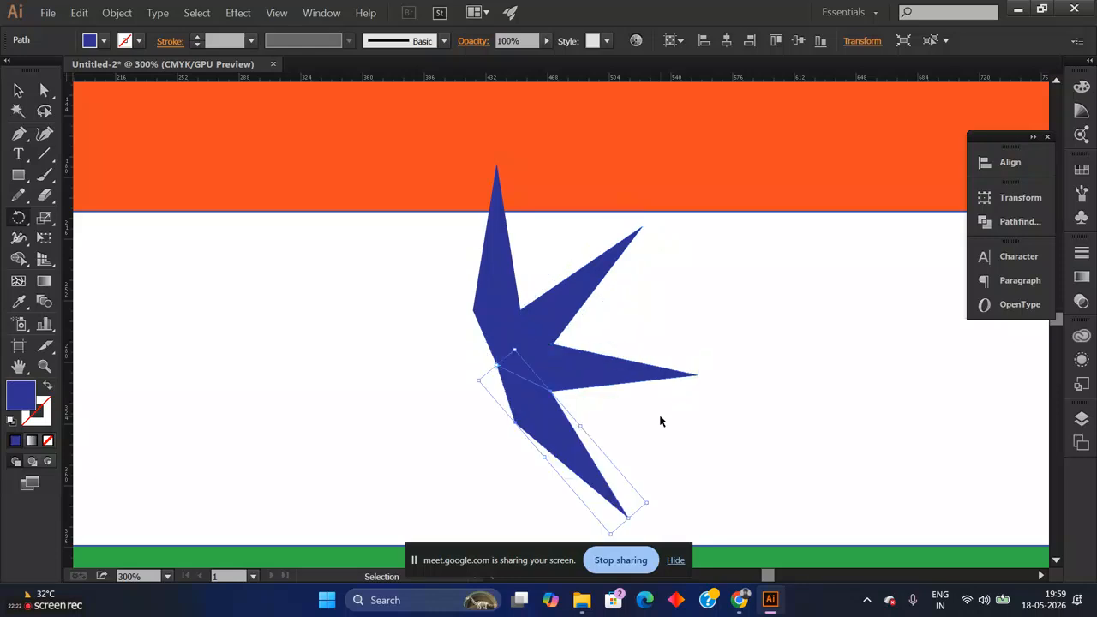
{"action": "key", "text": "ctrl+d"}
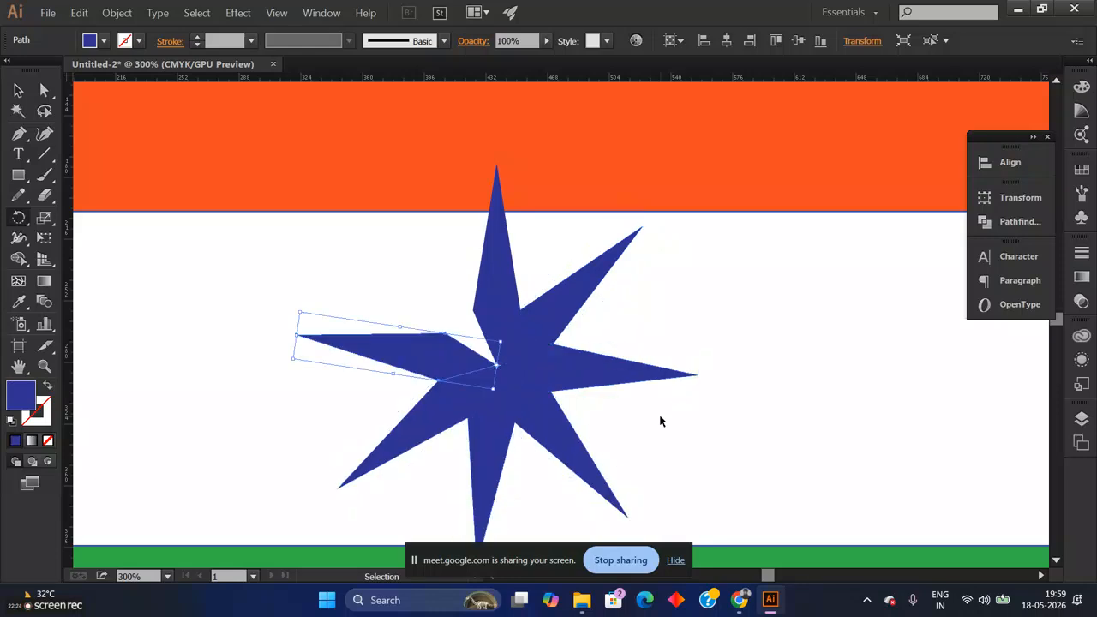
{"action": "key", "text": "ctrl+d"}
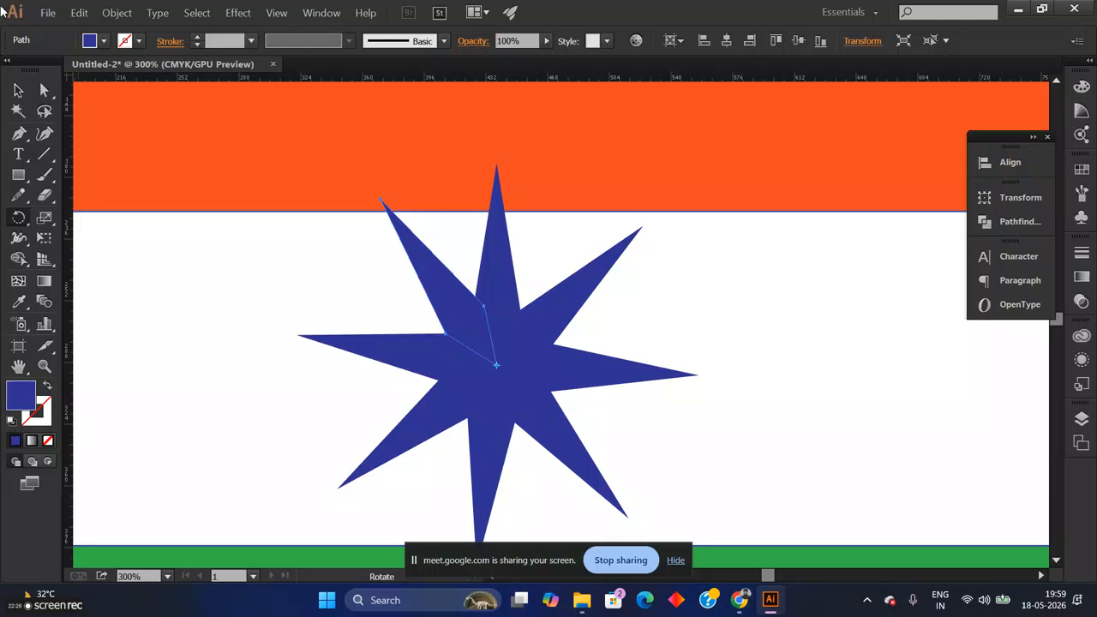
Step: Keep repeating the rotated copy around the centre until spokes fill all gaps between the star's points, and deselect the artwork
{"action": "left_click", "coordinate": [18, 89]}
{"action": "key", "text": "ctrl+d"}
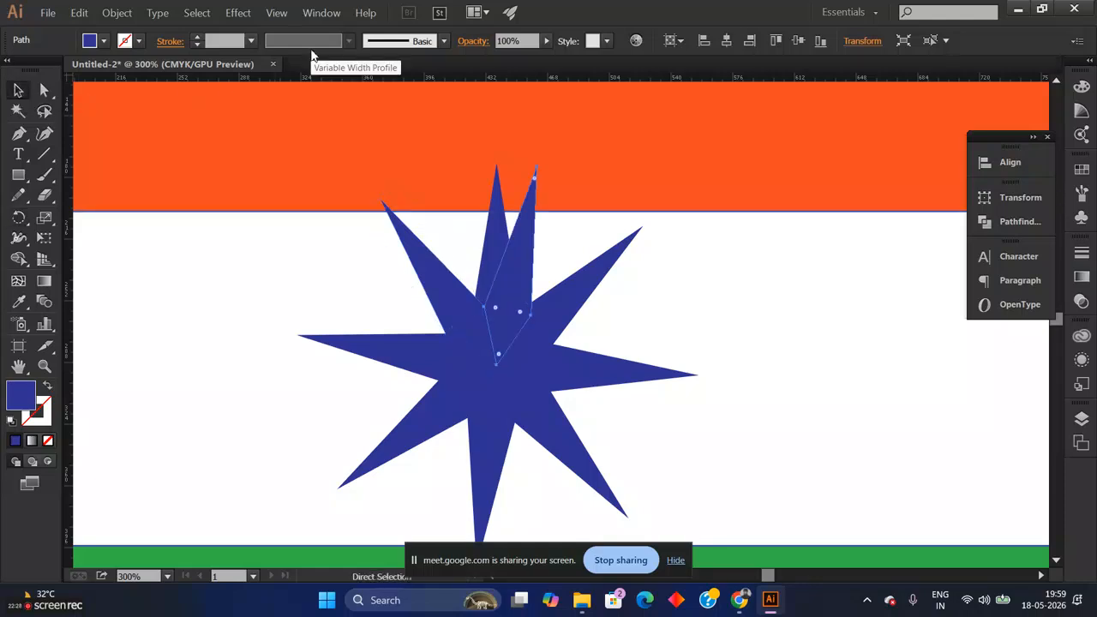
{"action": "key", "text": "ctrl+d"}
{"action": "key", "text": "ctrl+d"}
{"action": "key", "text": "ctrl+d"}
{"action": "key", "text": "ctrl+d"}
{"action": "key", "text": "ctrl+d"}
{"action": "key", "text": "ctrl+d"}
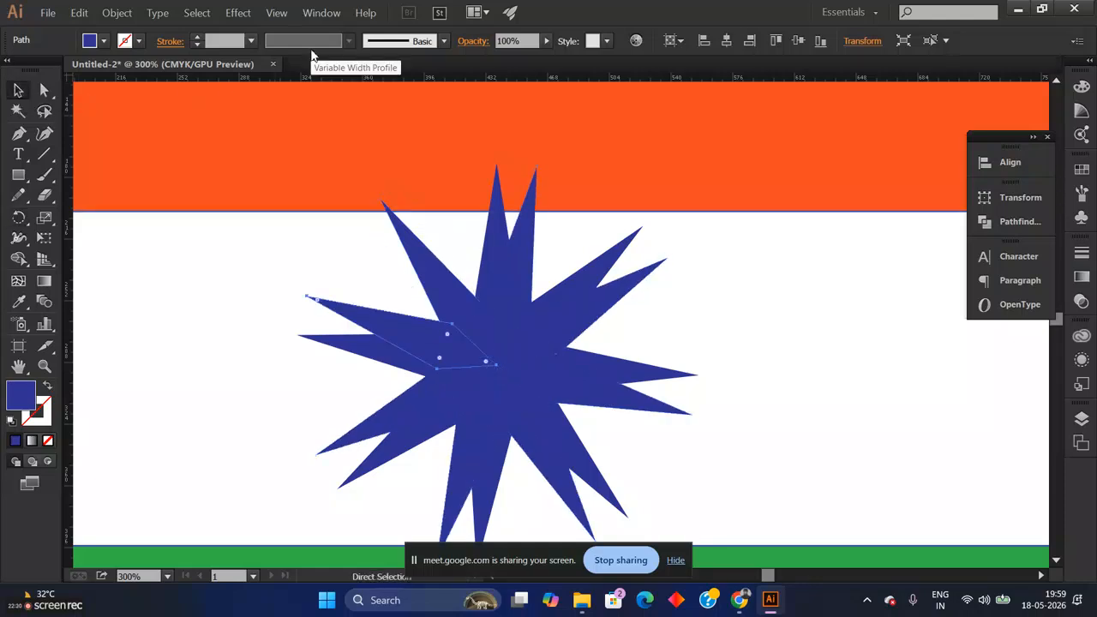
{"action": "key", "text": "ctrl+d"}
{"action": "key", "text": "ctrl+d"}
{"action": "key", "text": "ctrl+d"}
{"action": "key", "text": "ctrl+d"}
{"action": "key", "text": "ctrl+d"}
{"action": "key", "text": "ctrl+d"}
{"action": "key", "text": "ctrl+d"}
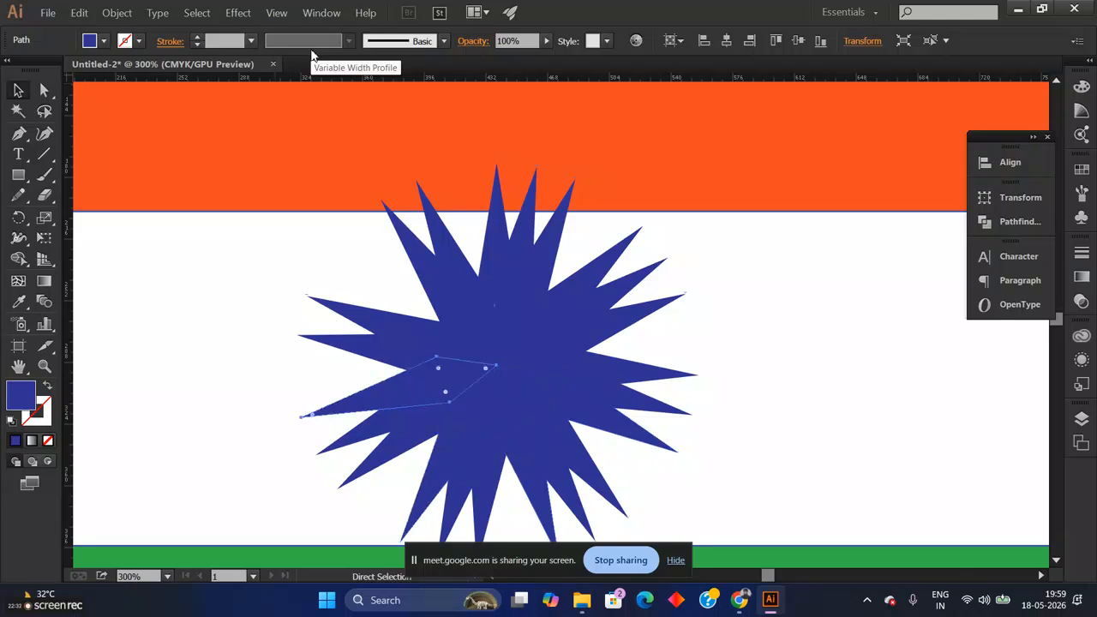
{"action": "key", "text": "ctrl+d"}
{"action": "key", "text": "ctrl+d"}
{"action": "key", "text": "ctrl+d"}
{"action": "key", "text": "ctrl+d"}
{"action": "key", "text": "ctrl+d"}
{"action": "key", "text": "ctrl+d"}
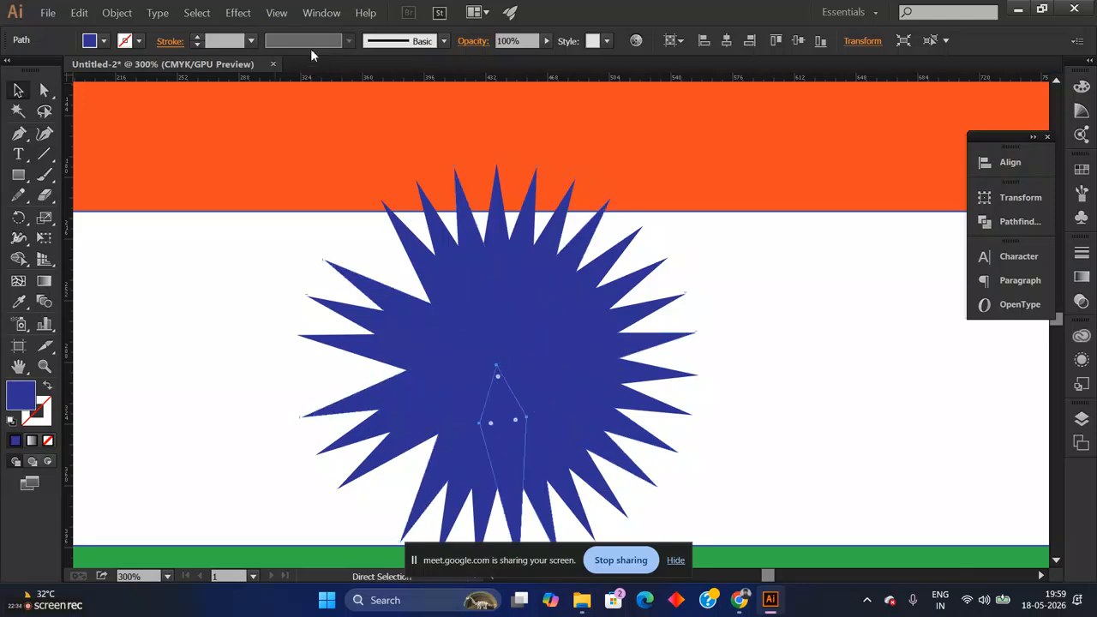
{"action": "key", "text": "ctrl+d"}
{"action": "key", "text": "ctrl+d"}
{"action": "key", "text": "ctrl+d"}
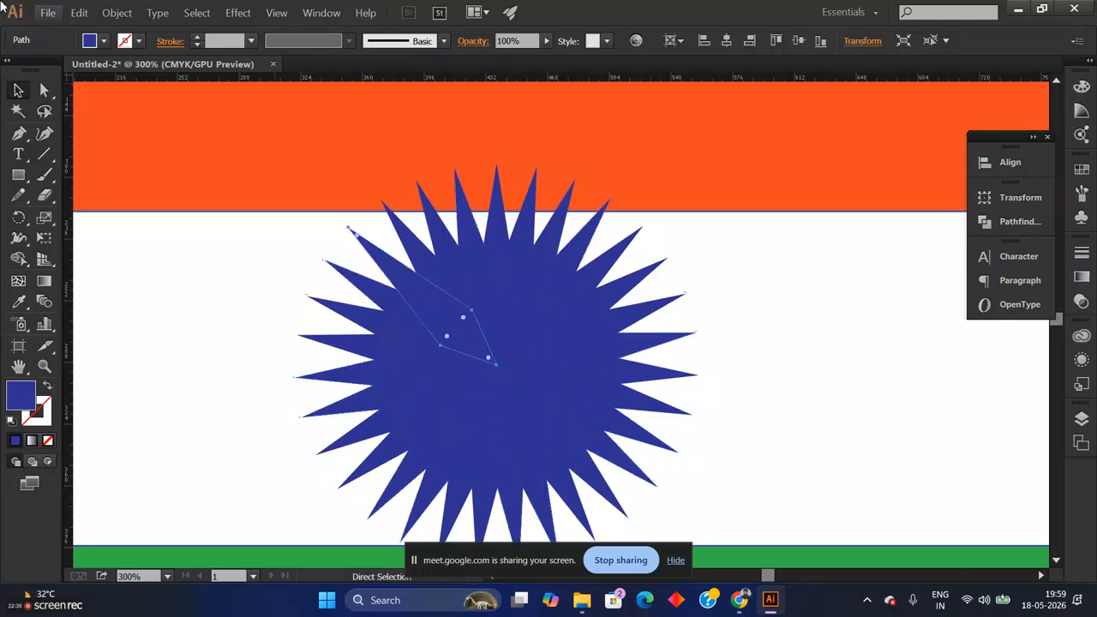
{"action": "left_click", "coordinate": [198, 289]}
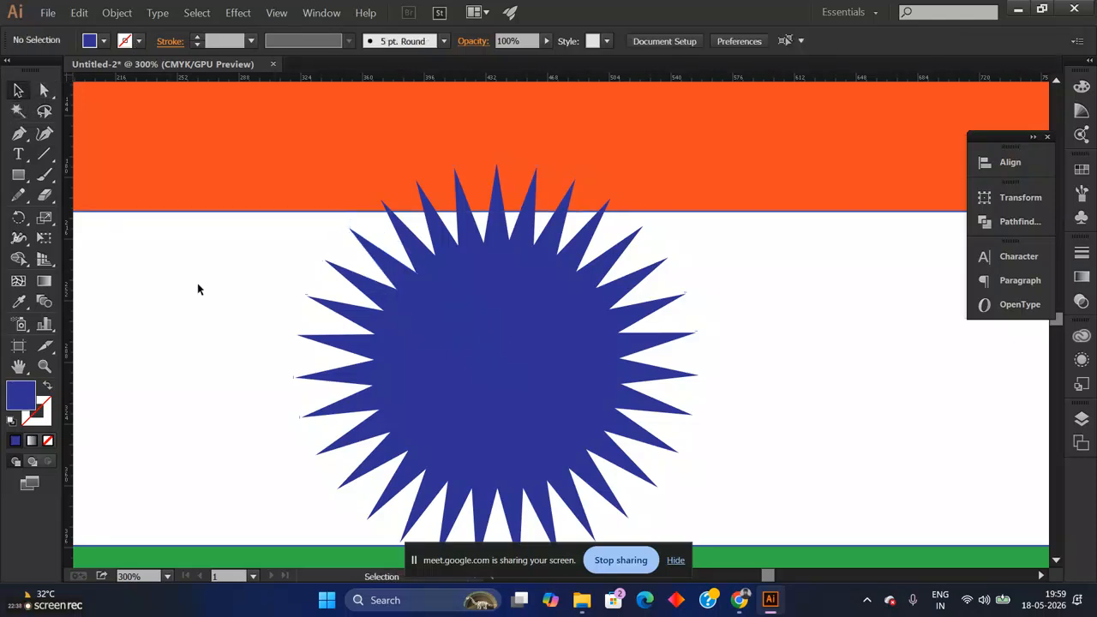
Step: Select all the blue spokes of the wheel, group them into one object and nudge the group slightly downward
{"action": "key", "text": "ctrl+minus"}
{"action": "key", "text": "ctrl+minus"}
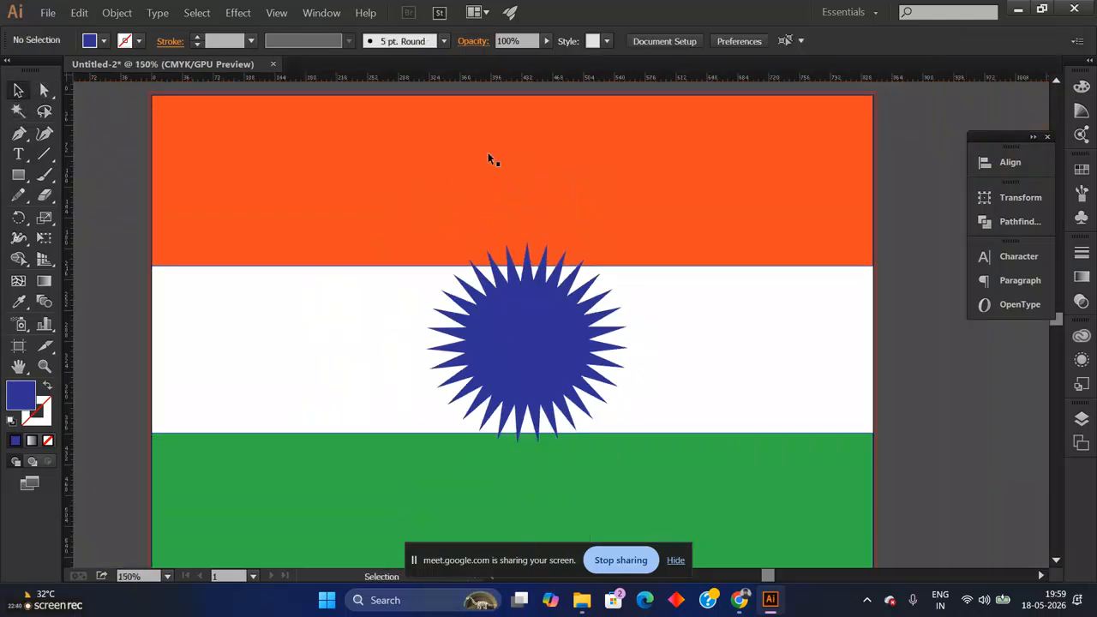
{"action": "key", "text": "ctrl+plus"}
{"action": "left_click_drag", "start_coordinate": [356, 270], "coordinate": [739, 437]}
{"action": "key", "text": "a"}
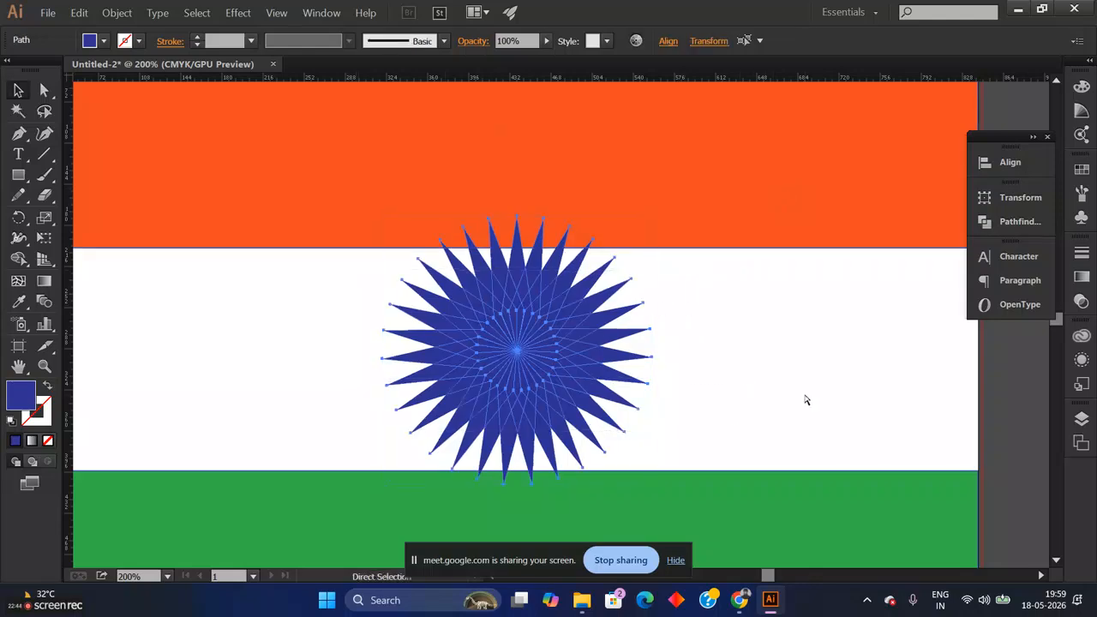
{"action": "key", "text": "v"}
{"action": "left_click_drag", "start_coordinate": [597, 348], "coordinate": [594, 363]}
{"action": "left_click", "coordinate": [726, 332]}
{"action": "left_click", "coordinate": [592, 356]}
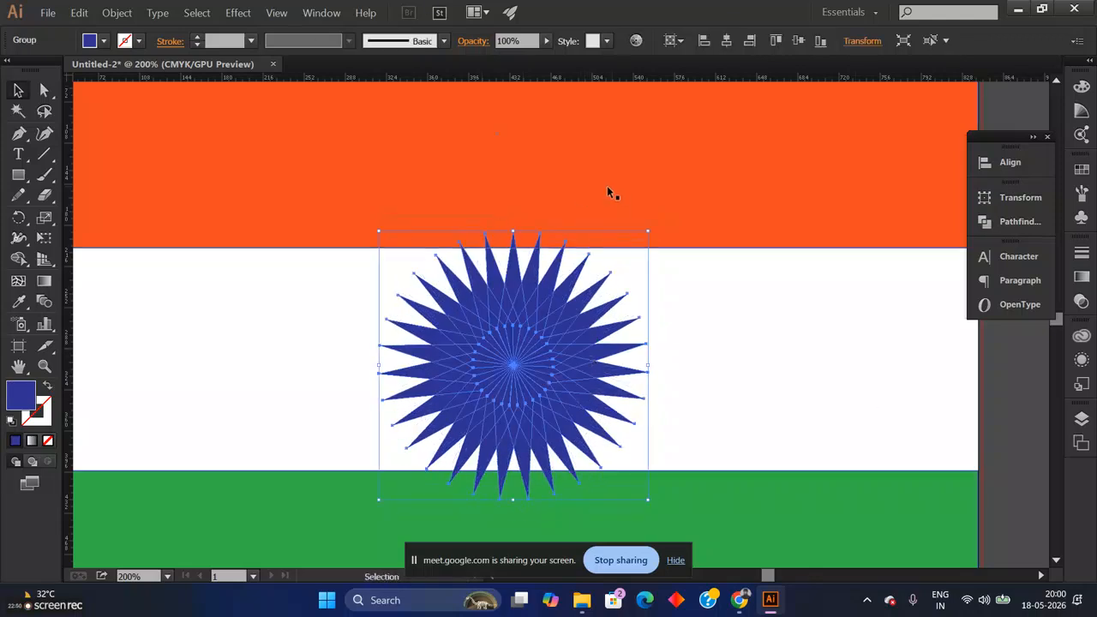
Step: Move the wheel group off-centre, then align it horizontally and vertically to the centre of the artboard and deselect it
{"action": "key", "text": "ctrl+1"}
{"action": "left_click_drag", "start_coordinate": [558, 317], "coordinate": [673, 241]}
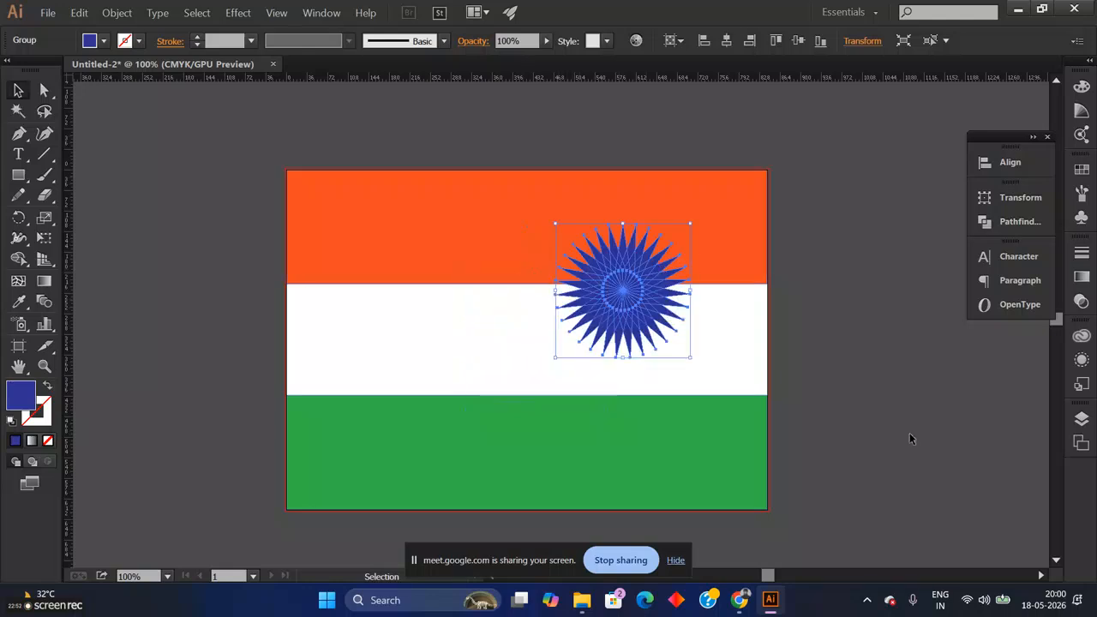
{"action": "left_click", "coordinate": [725, 41]}
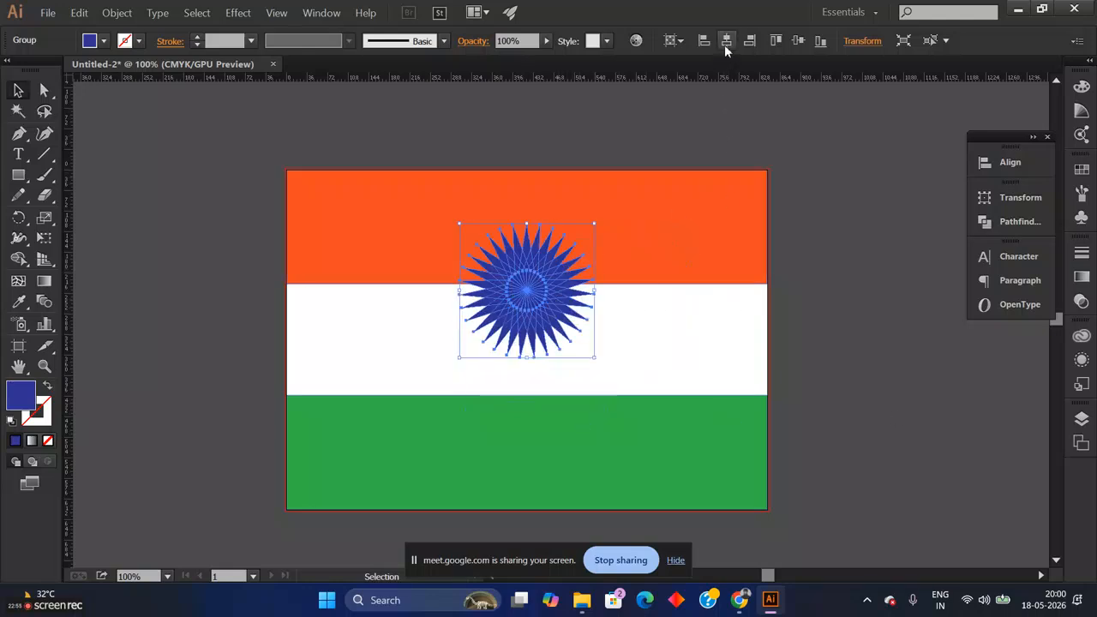
{"action": "left_click", "coordinate": [798, 41]}
{"action": "left_click", "coordinate": [783, 311]}
{"action": "key", "text": "ctrl+plus"}
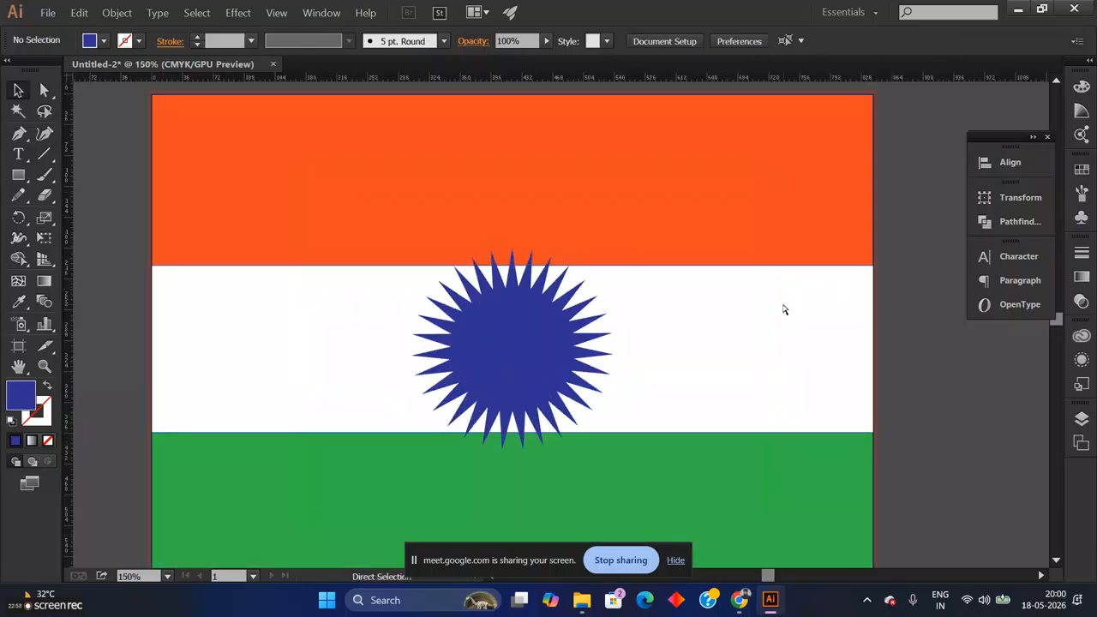
{"action": "key", "text": "ctrl+plus"}
{"action": "key", "text": "ctrl+minus"}
{"action": "key", "text": "ctrl+plus"}
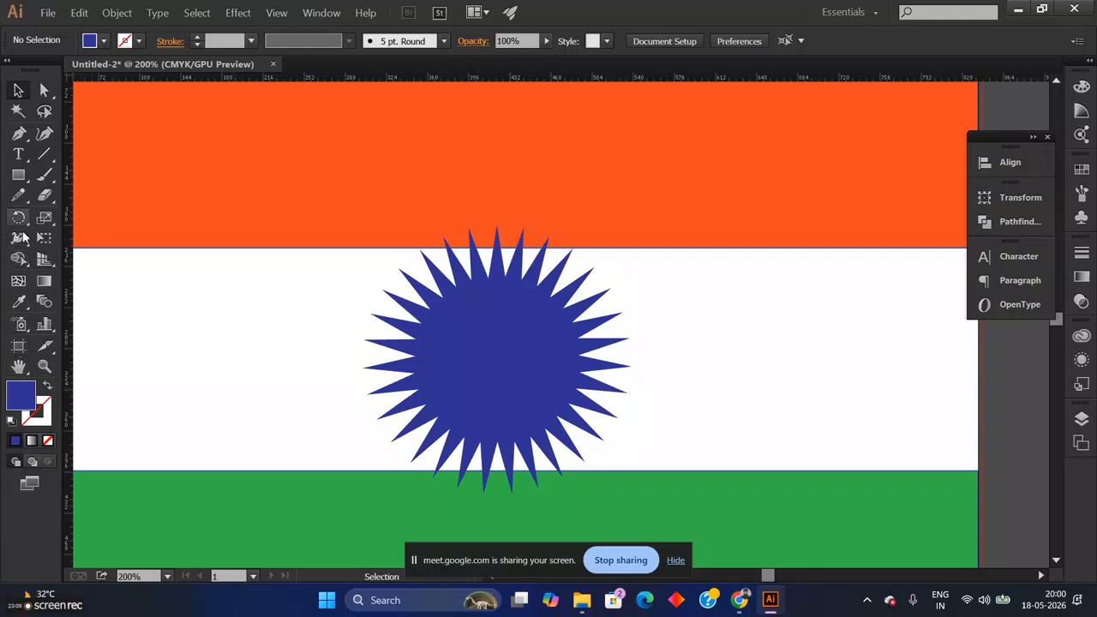
Step: Draw a blue circle as wide as the starburst directly over it and shift it slightly left
{"action": "left_click_drag", "start_coordinate": [18, 174], "coordinate": [78, 216]}
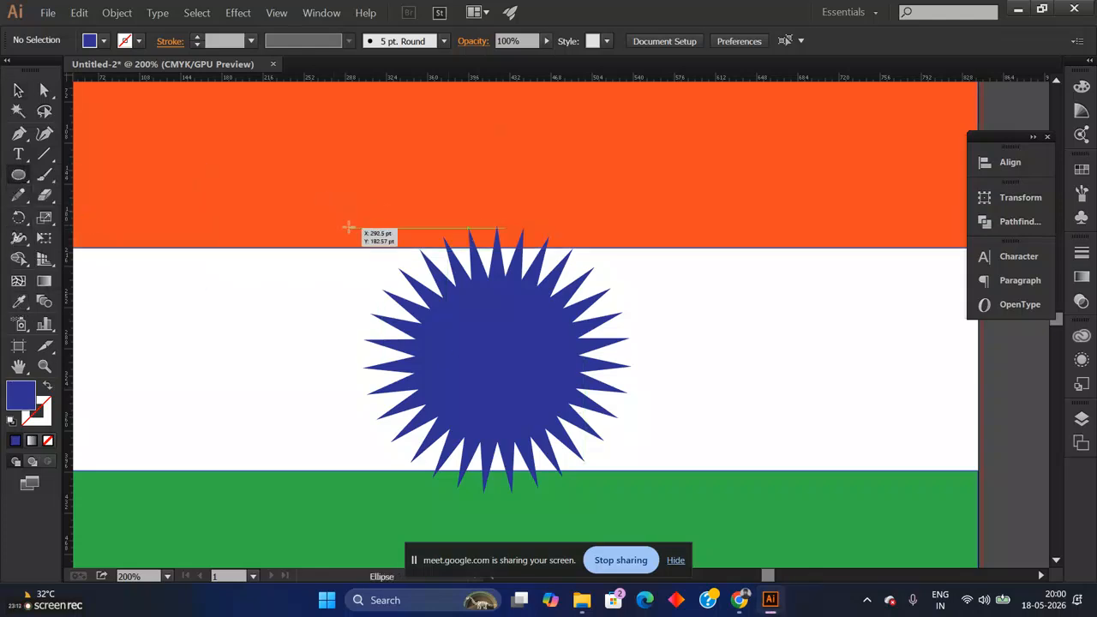
{"action": "left_click_drag", "start_coordinate": [364, 225], "coordinate": [632, 454]}
{"action": "left_click", "coordinate": [19, 90]}
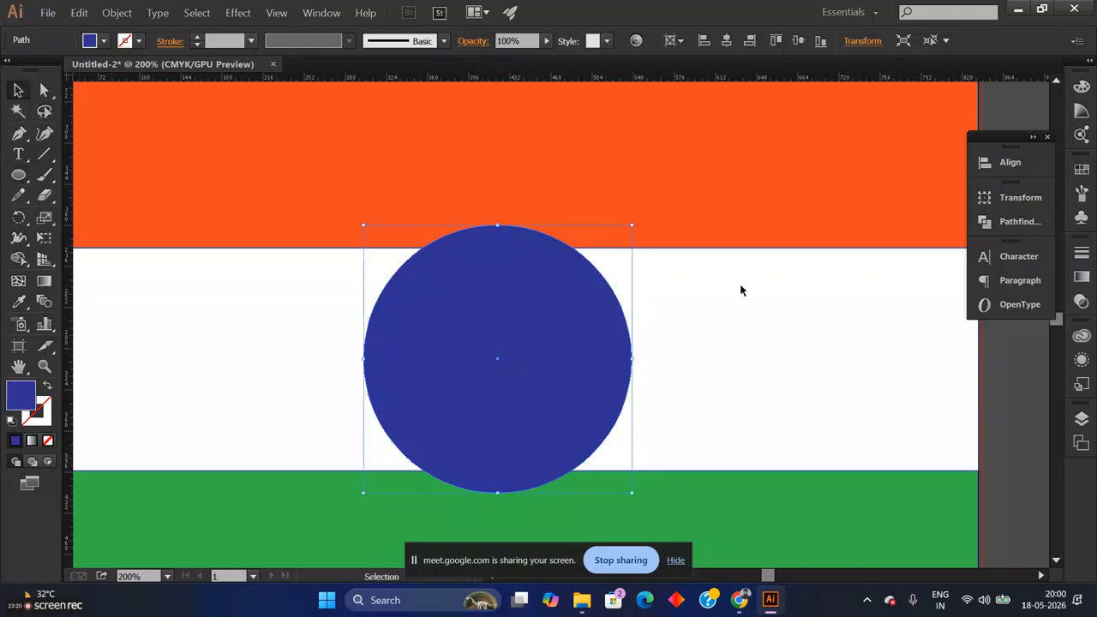
{"action": "left_click", "coordinate": [625, 314]}
{"action": "mouse_move", "coordinate": [576, 284]}
{"action": "left_mouse_down"}
{"action": "mouse_move", "coordinate": [281, 314]}
{"action": "mouse_move", "coordinate": [581, 291]}
{"action": "mouse_move", "coordinate": [571, 288]}
{"action": "left_mouse_up"}
{"action": "key", "text": "ctrl"}
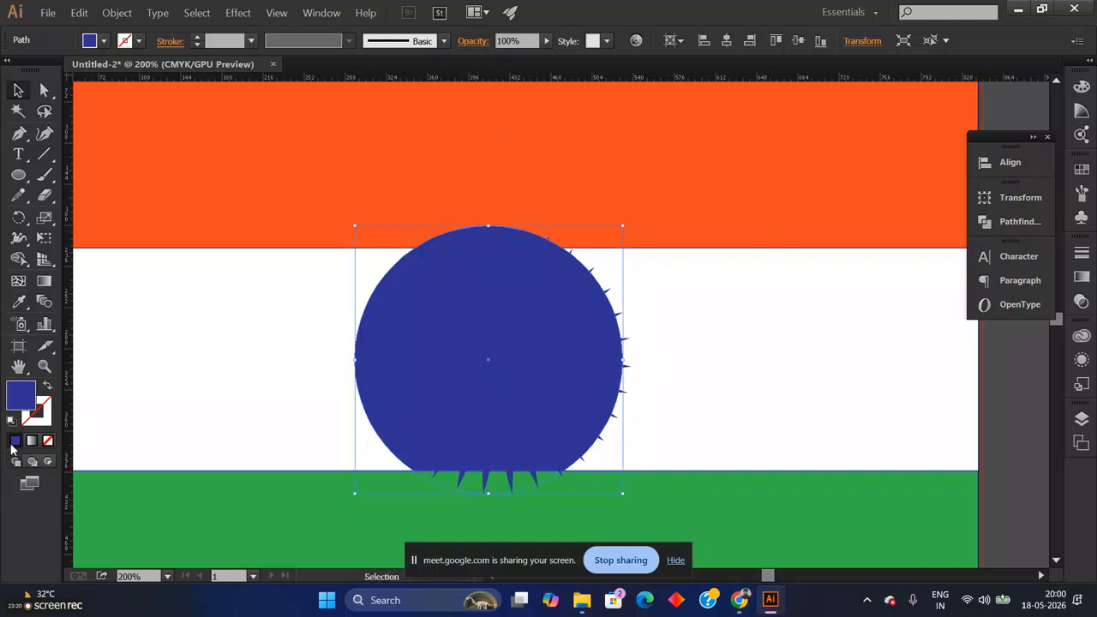
Step: Set the circle's fill colour to #1221dd and deselect it
{"action": "double_click", "coordinate": [18, 396]}
{"action": "left_click", "coordinate": [527, 260]}
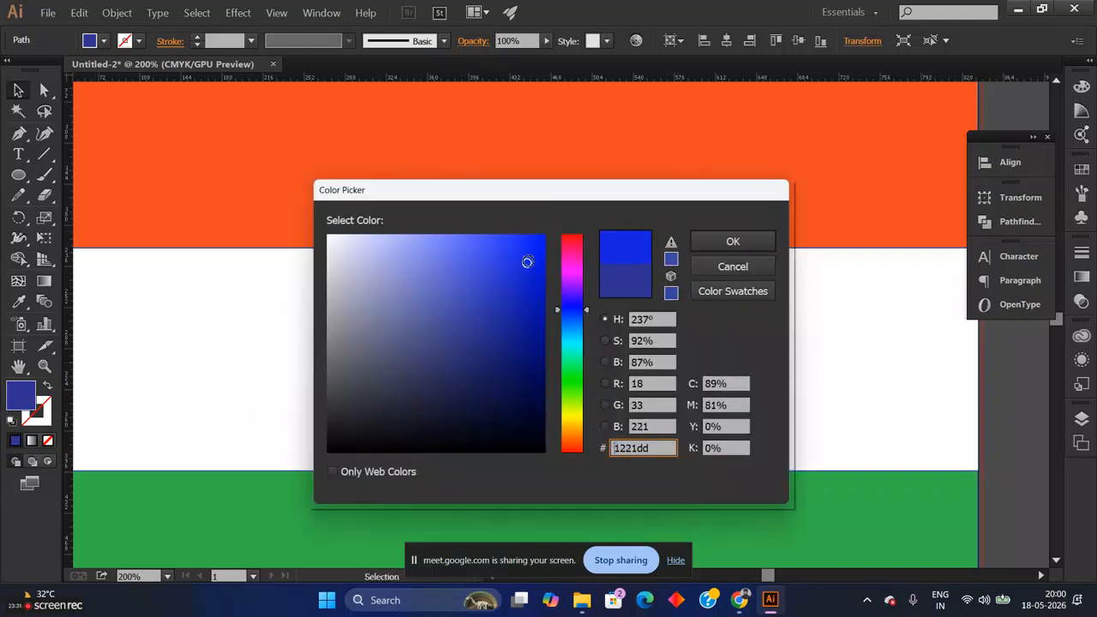
{"action": "left_click", "coordinate": [739, 241]}
{"action": "left_click", "coordinate": [739, 355]}
Step: Move the starburst to the right of the circle and stack the circle behind the starburst but above the green band
{"action": "left_click", "coordinate": [593, 333]}
{"action": "mouse_move", "coordinate": [506, 310]}
{"action": "left_mouse_down"}
{"action": "mouse_move", "coordinate": [734, 296]}
{"action": "mouse_move", "coordinate": [509, 297]}
{"action": "left_mouse_up"}
{"action": "key", "text": "a"}
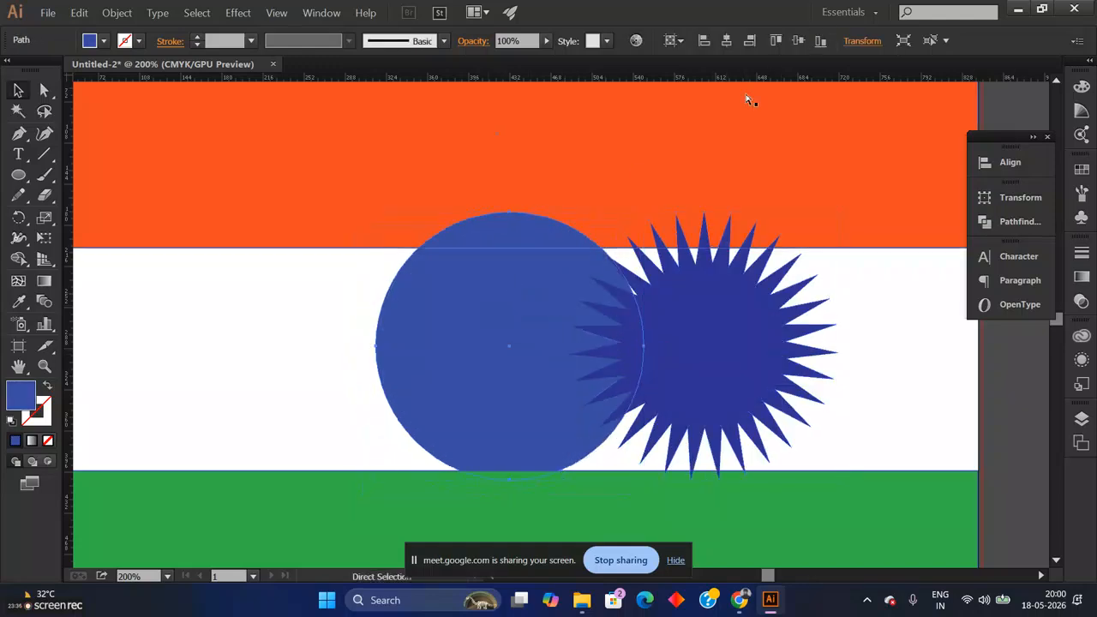
{"action": "key", "text": "v"}
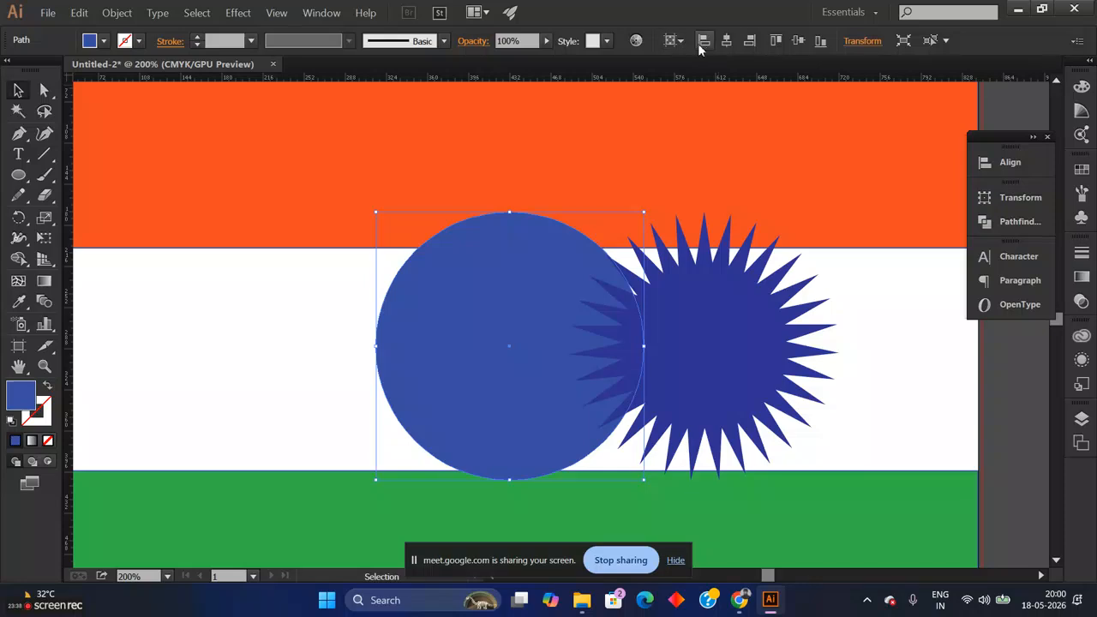
Step: Align the circle and the starburst to the horizontal and vertical centre of the artboard
{"action": "left_click", "coordinate": [726, 41]}
{"action": "left_click", "coordinate": [792, 43]}
{"action": "left_click_drag", "start_coordinate": [701, 342], "coordinate": [685, 340]}
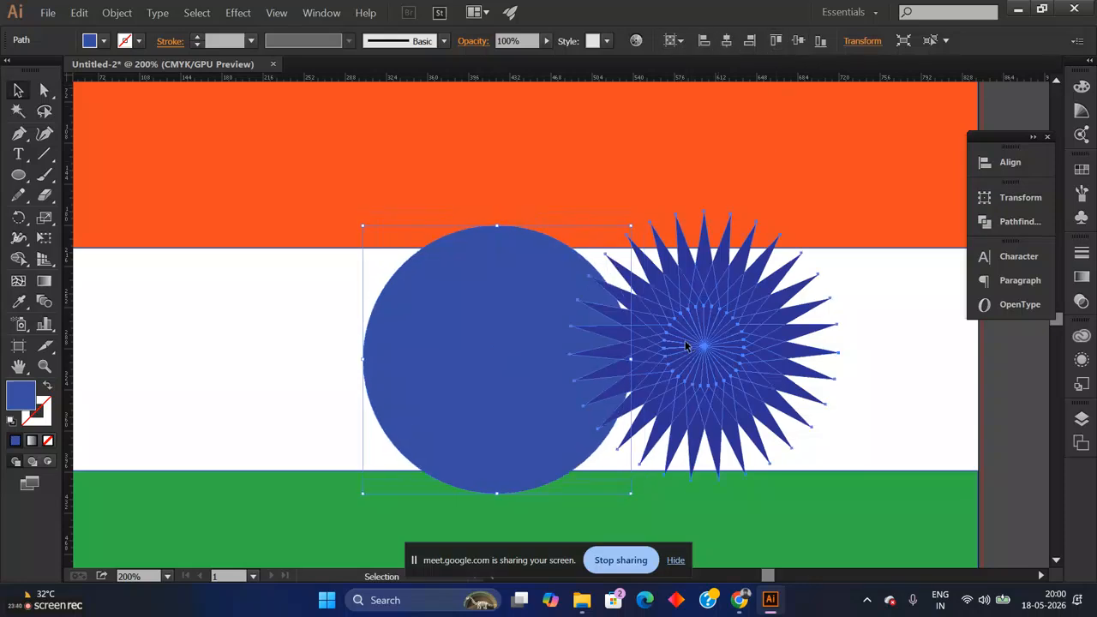
{"action": "left_click", "coordinate": [728, 43]}
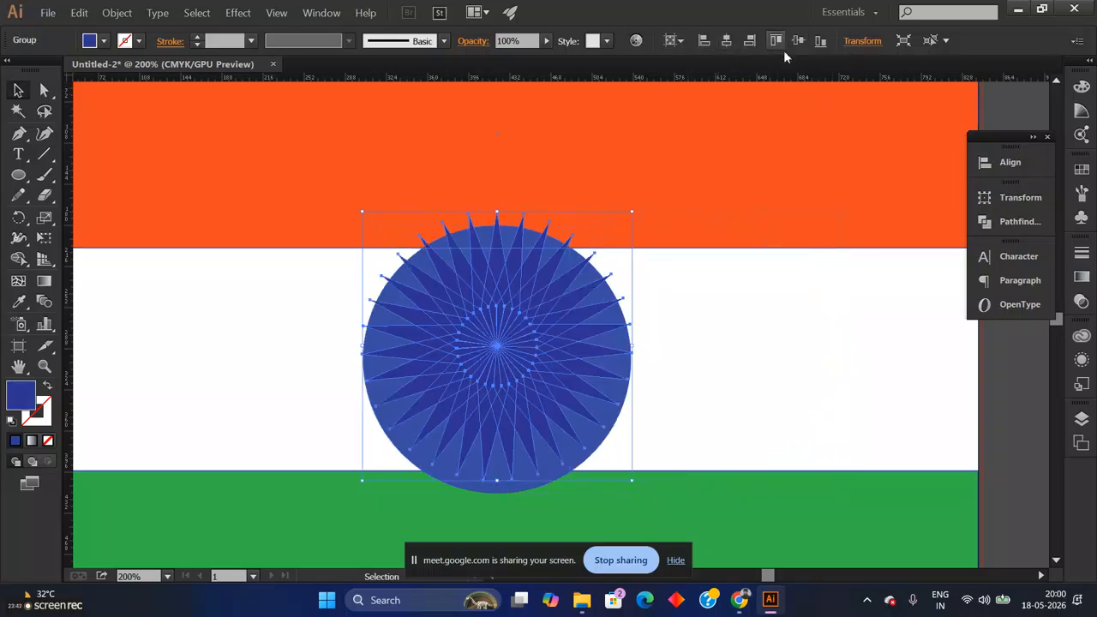
{"action": "left_click", "coordinate": [798, 40]}
{"action": "left_click", "coordinate": [806, 314]}
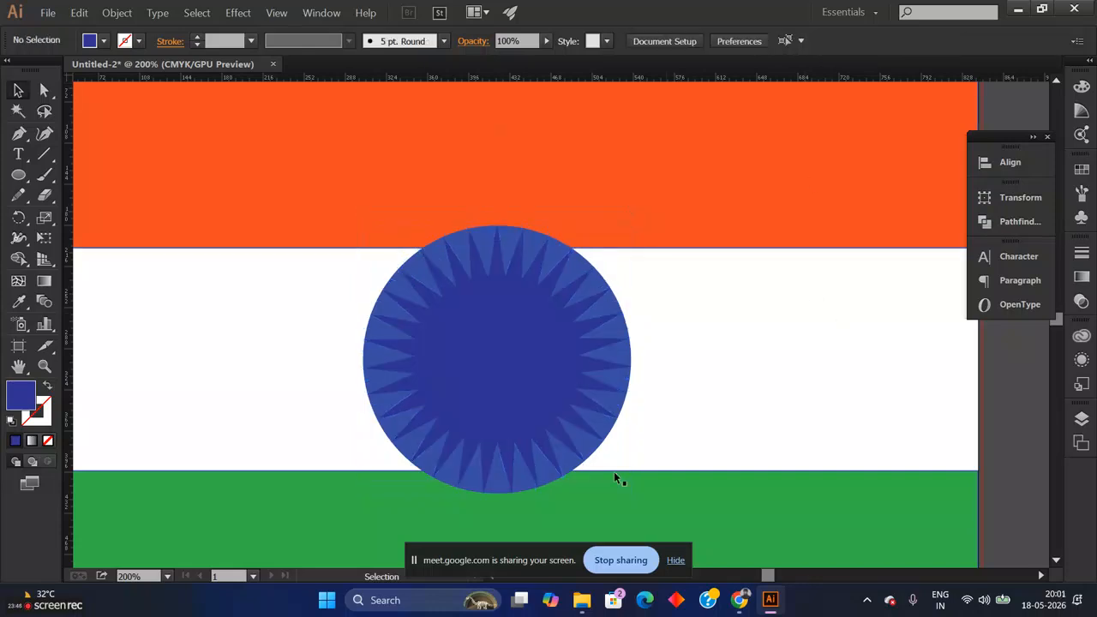
Step: Bring the circle in front of the starburst and the flag bands
{"action": "left_click", "coordinate": [567, 467]}
{"action": "key", "text": "a"}
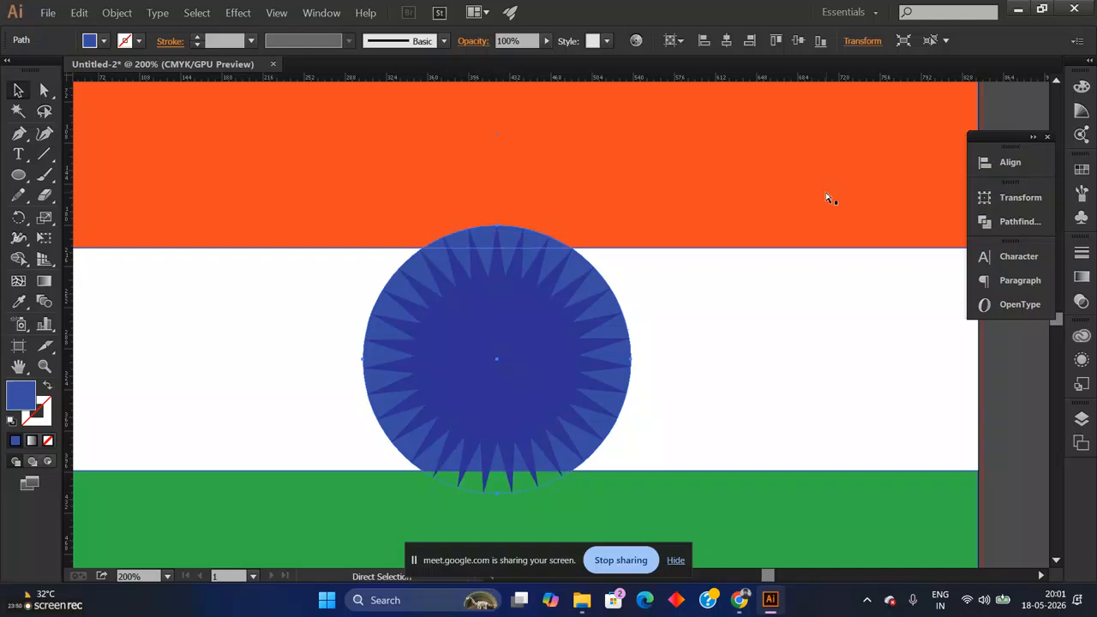
{"action": "key", "text": "ctrl+shift+bracketright"}
{"action": "key", "text": "v"}
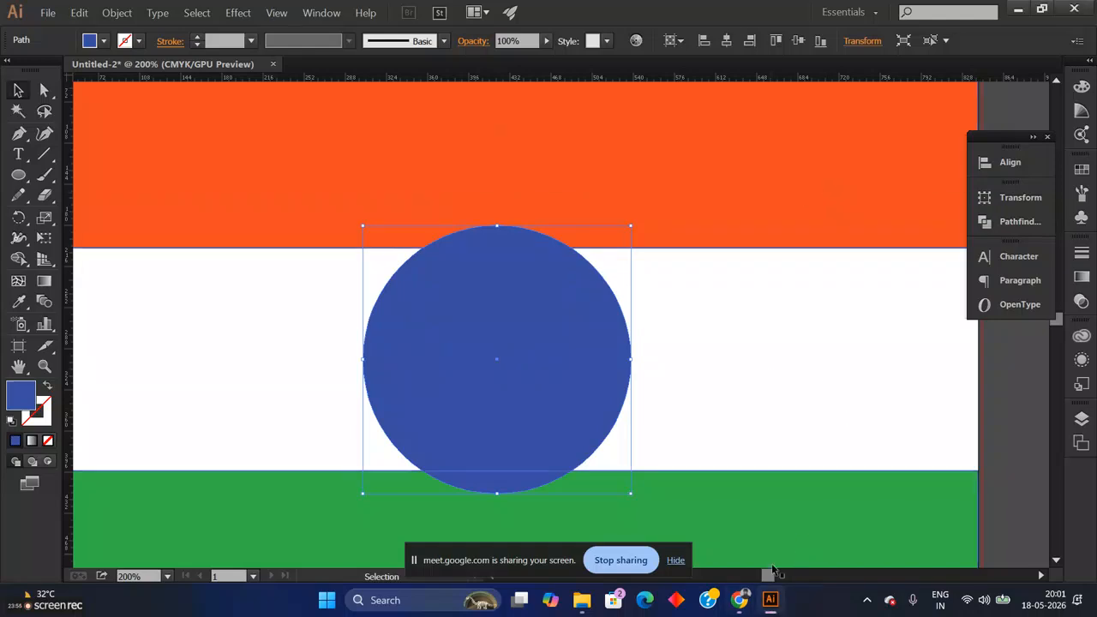
Step: Check the Google Meet call window and return to the Illustrator flag artwork
{"action": "mouse_move", "coordinate": [734, 605]}
{"action": "left_click", "coordinate": [687, 544]}
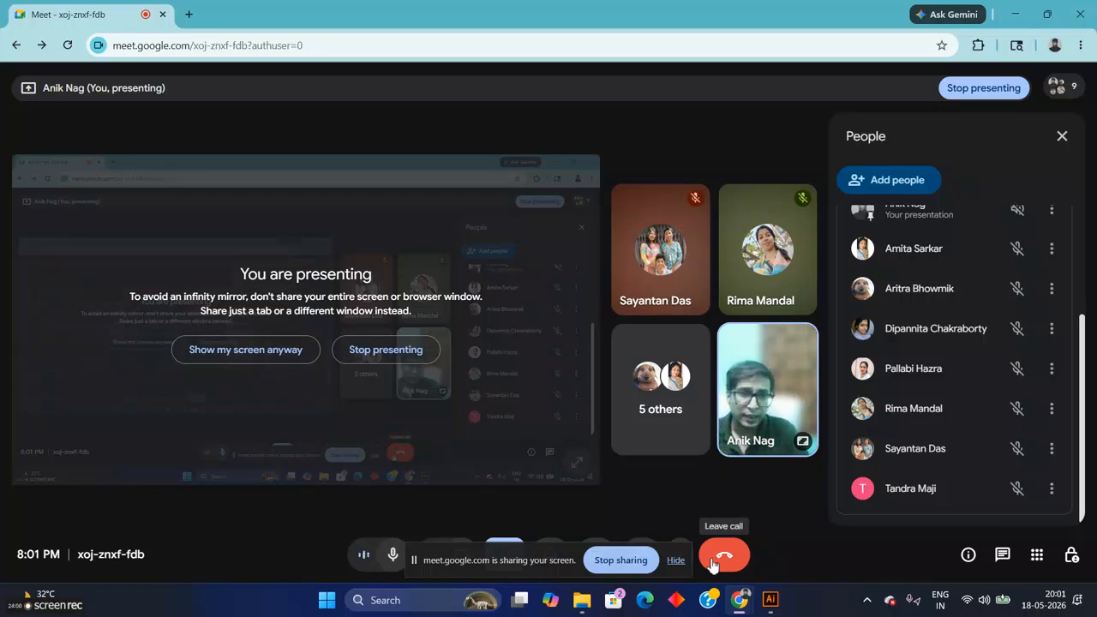
{"action": "key", "text": "alt+Tab"}
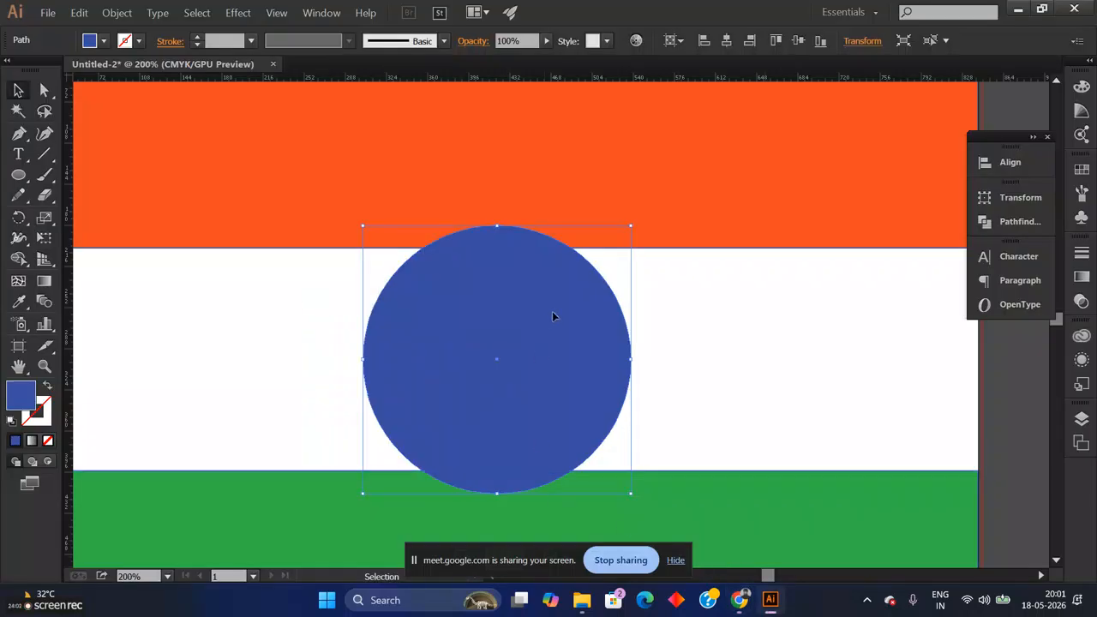
Step: Move the circle off to the right of the starburst and select the starburst group
{"action": "left_click_drag", "start_coordinate": [601, 331], "coordinate": [772, 324]}
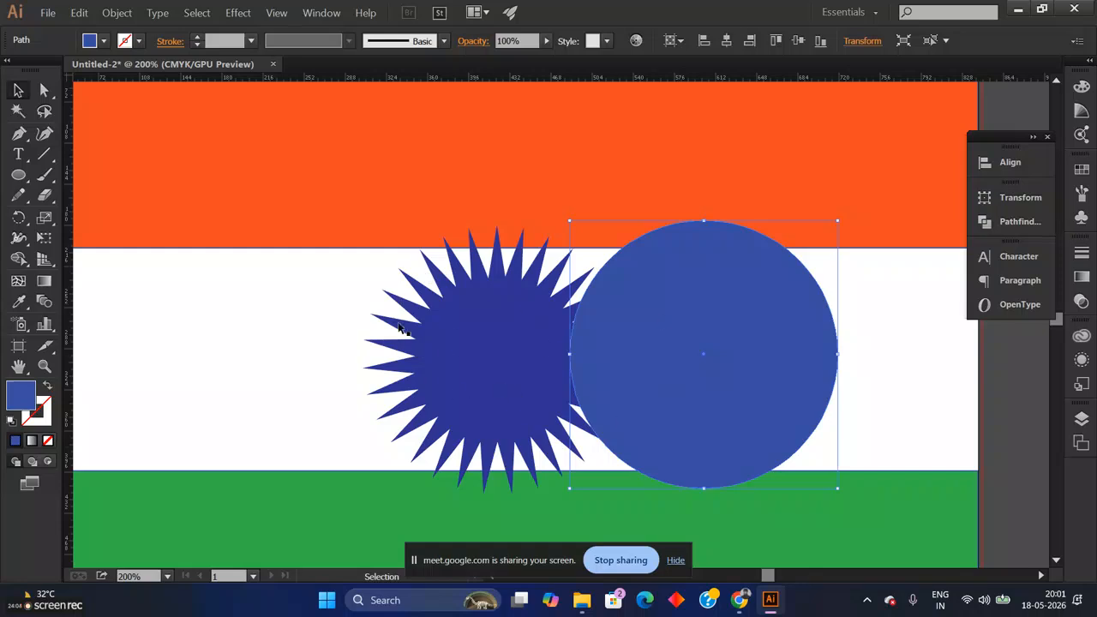
{"action": "left_click_drag", "start_coordinate": [704, 323], "coordinate": [540, 319]}
{"action": "key", "text": "ctrl+z"}
{"action": "left_click", "coordinate": [512, 317]}
{"action": "right_click", "coordinate": [467, 310]}
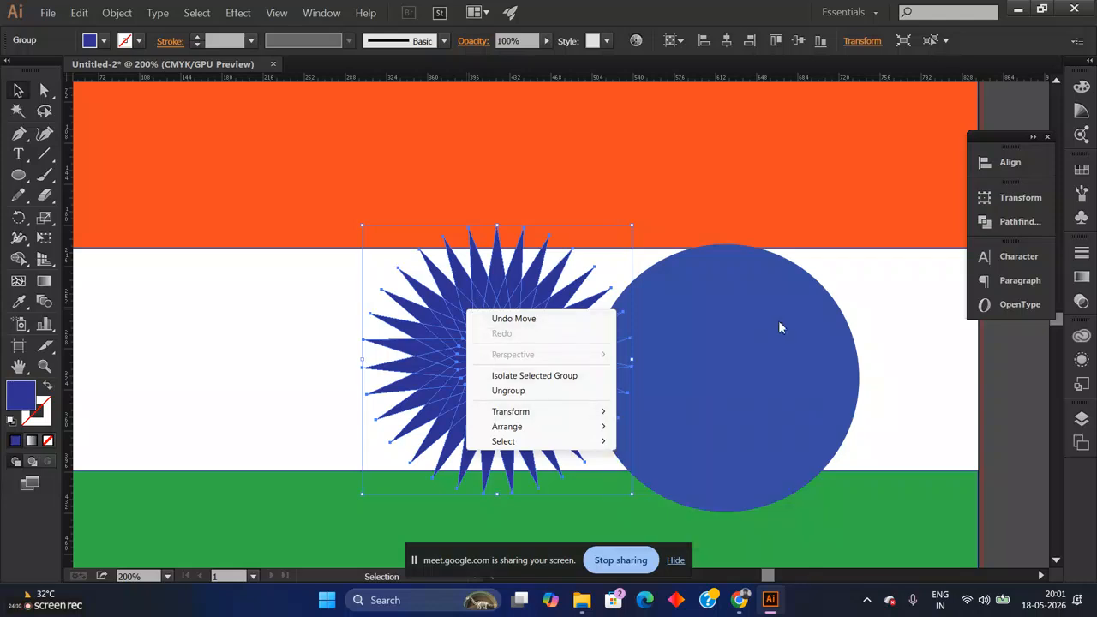
Step: Move the circle back over the starburst and centre it horizontally on the artboard
{"action": "left_click", "coordinate": [806, 366]}
{"action": "left_click_drag", "start_coordinate": [771, 341], "coordinate": [531, 313]}
{"action": "right_click", "coordinate": [526, 321]}
{"action": "left_click", "coordinate": [511, 319]}
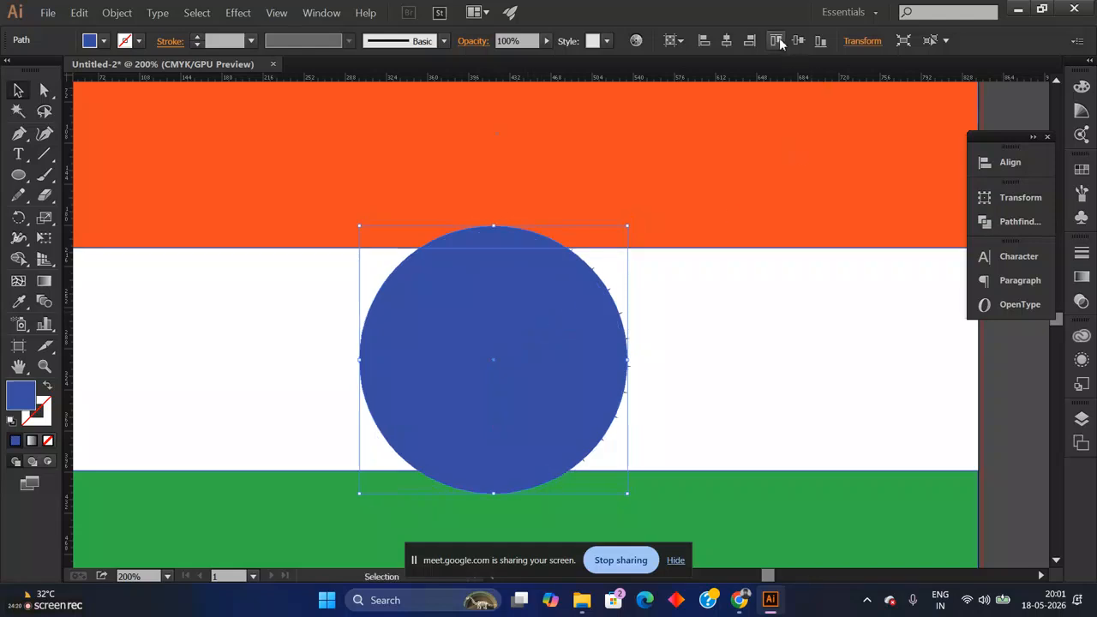
{"action": "left_click", "coordinate": [726, 40]}
Step: Select the circle and the starburst together and make a clipping mask with the circle on top
{"action": "right_click", "coordinate": [542, 321]}
{"action": "left_click", "coordinate": [364, 316]}
{"action": "left_click_drag", "start_coordinate": [303, 295], "coordinate": [770, 422]}
{"action": "right_click", "coordinate": [552, 323]}
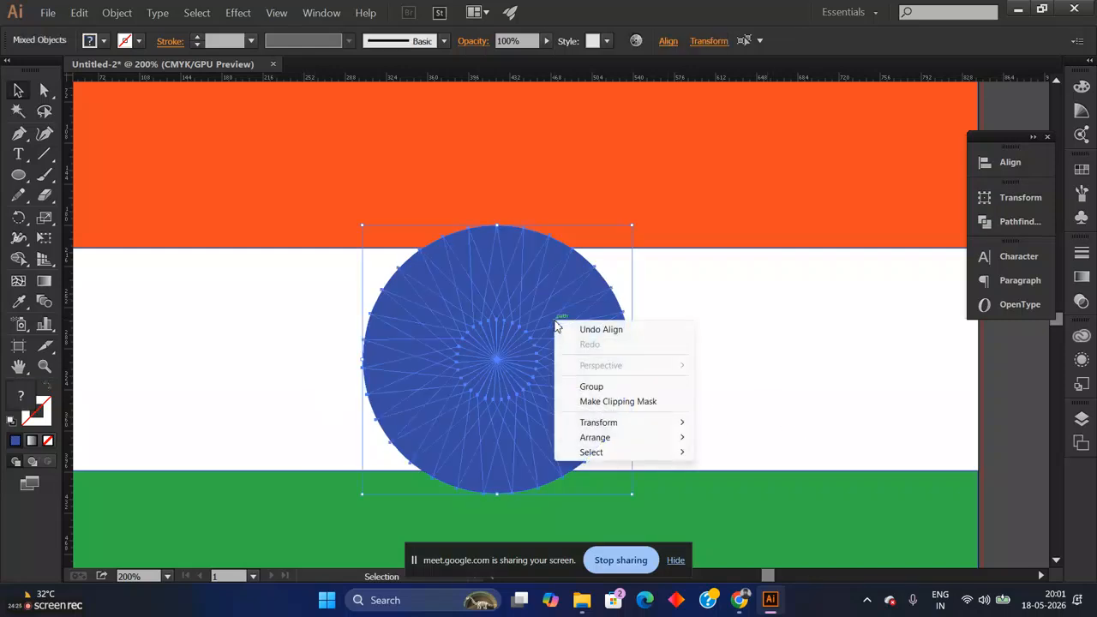
{"action": "left_click", "coordinate": [598, 403]}
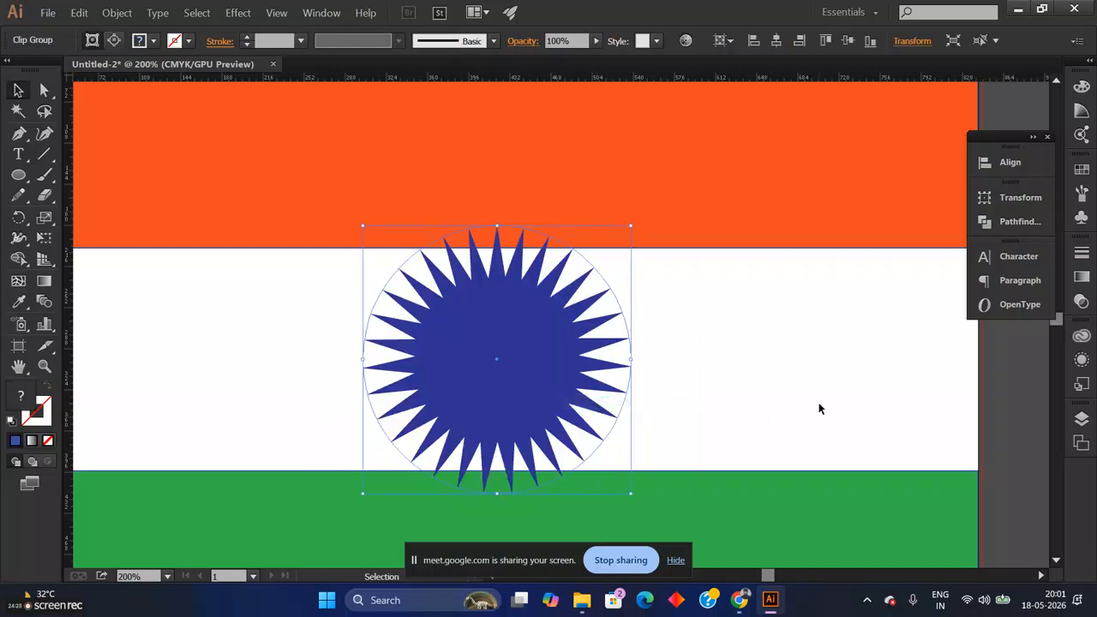
Step: Undo the clipping mask and the preceding alignment of the circle
{"action": "left_click_drag", "start_coordinate": [545, 328], "coordinate": [852, 350]}
{"action": "key", "text": "ctrl+z"}
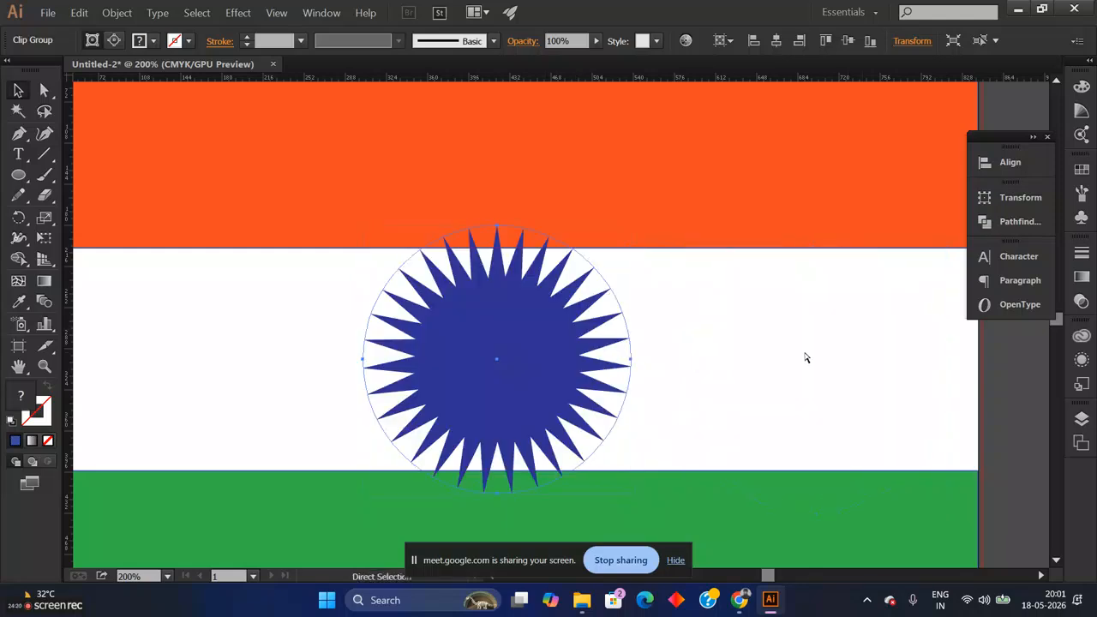
{"action": "left_click", "coordinate": [799, 353]}
{"action": "key", "text": "ctrl+a"}
{"action": "key", "text": "ctrl+z"}
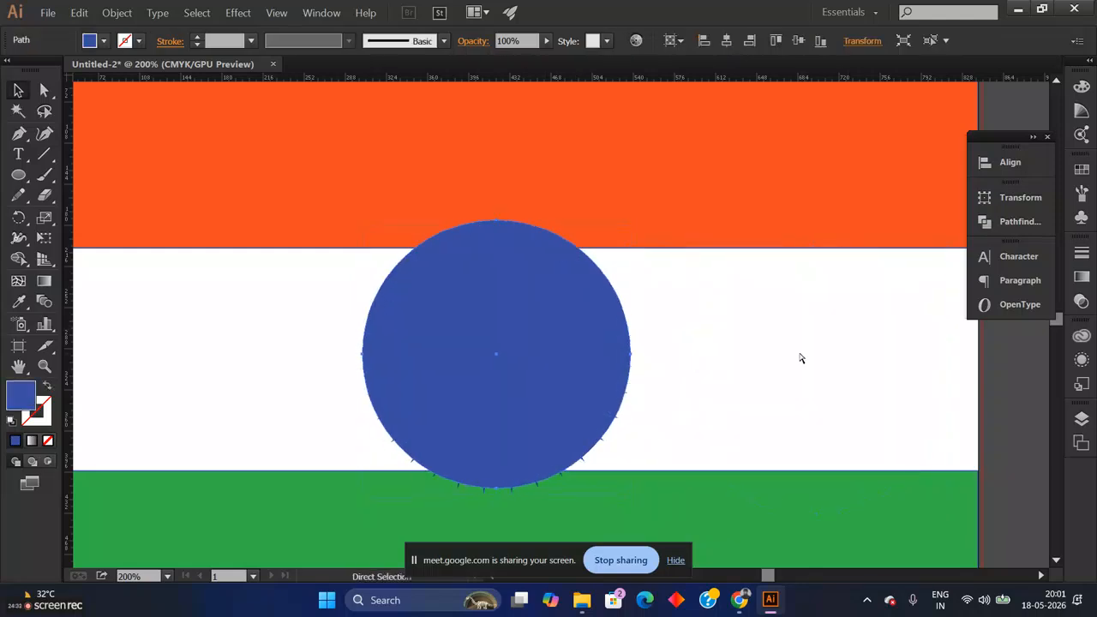
{"action": "left_click_drag", "start_coordinate": [463, 348], "coordinate": [674, 346]}
{"action": "key", "text": "ctrl+z"}
Step: Move the circle beside the starburst and realign it to the artboard's horizontal and vertical centre, behind the starburst
{"action": "left_click_drag", "start_coordinate": [426, 311], "coordinate": [654, 335]}
{"action": "key", "text": "v"}
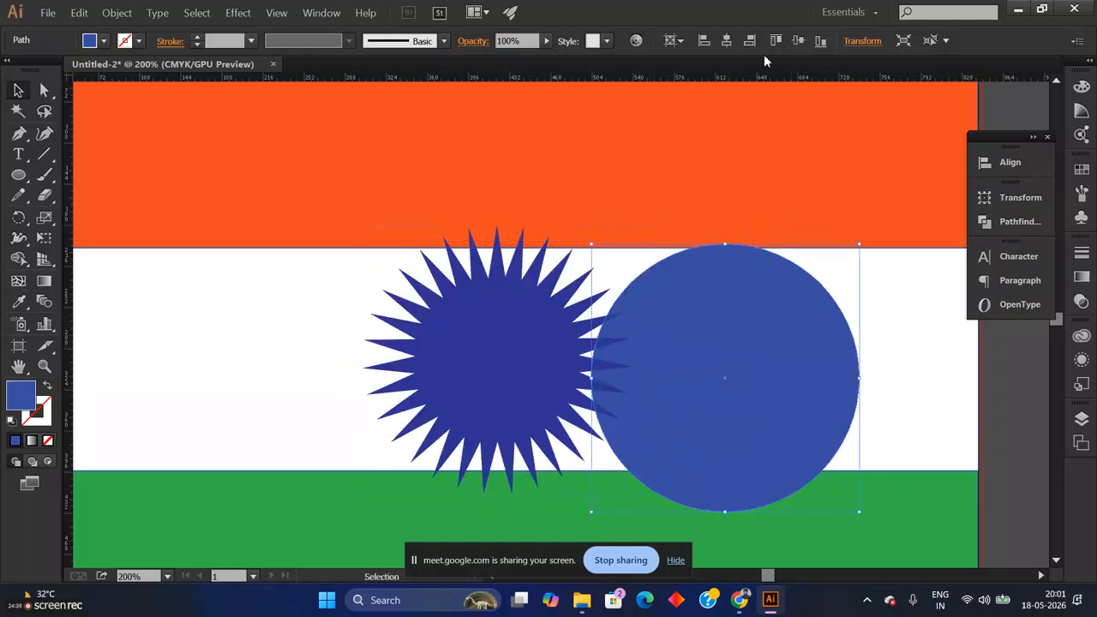
{"action": "left_click", "coordinate": [728, 40]}
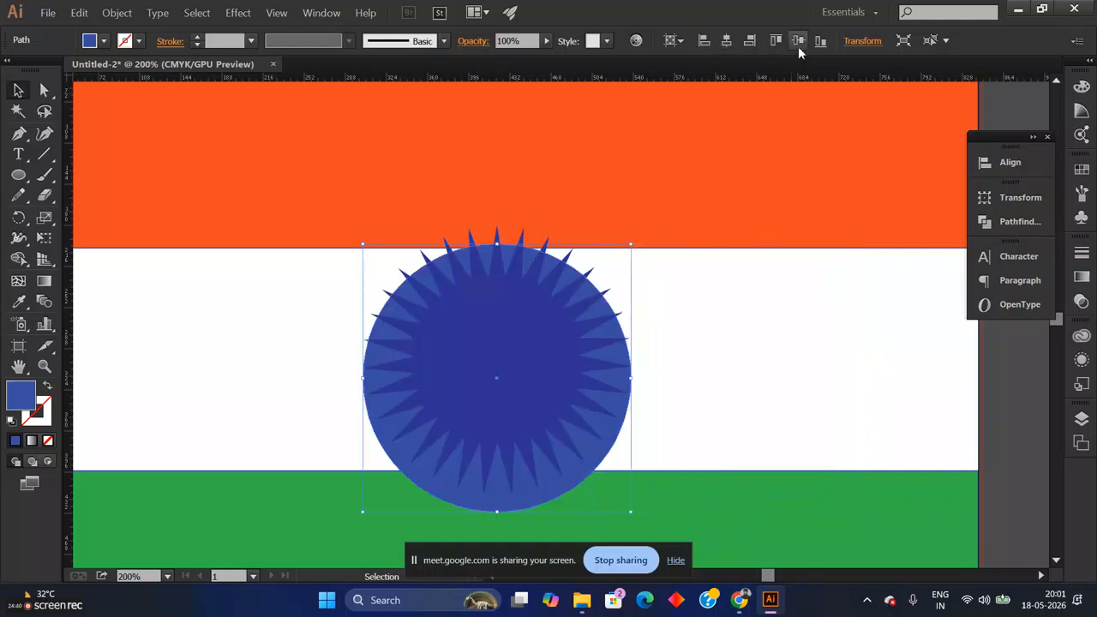
{"action": "left_click", "coordinate": [798, 40]}
{"action": "key", "text": "ctrl+shift+a"}
{"action": "left_click", "coordinate": [522, 323]}
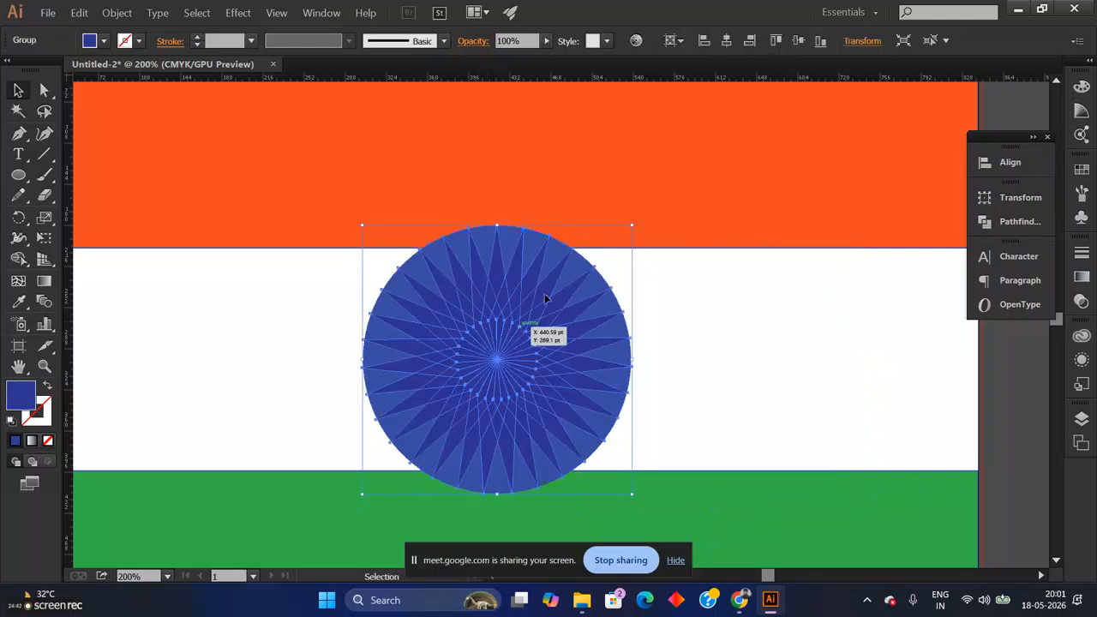
Step: Try to make a clipping mask from the circle and the starburst group with the starburst in front
{"action": "left_click", "coordinate": [770, 326]}
{"action": "left_click_drag", "start_coordinate": [284, 319], "coordinate": [820, 441]}
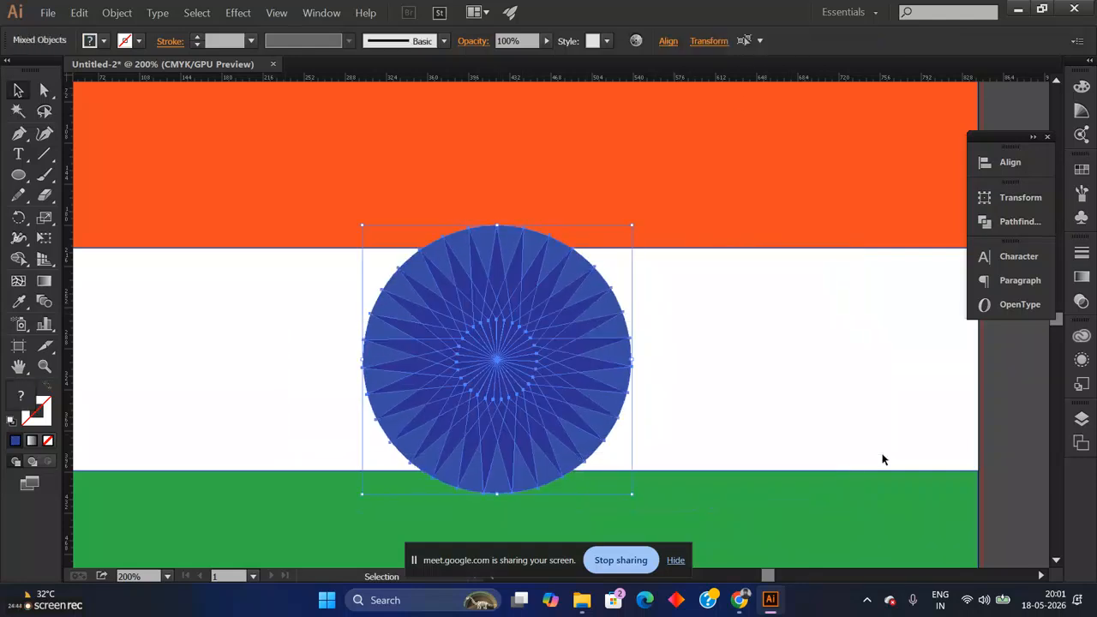
{"action": "right_click", "coordinate": [524, 334]}
{"action": "left_click", "coordinate": [573, 414]}
{"action": "left_click", "coordinate": [753, 366]}
{"action": "left_click_drag", "start_coordinate": [275, 269], "coordinate": [830, 368]}
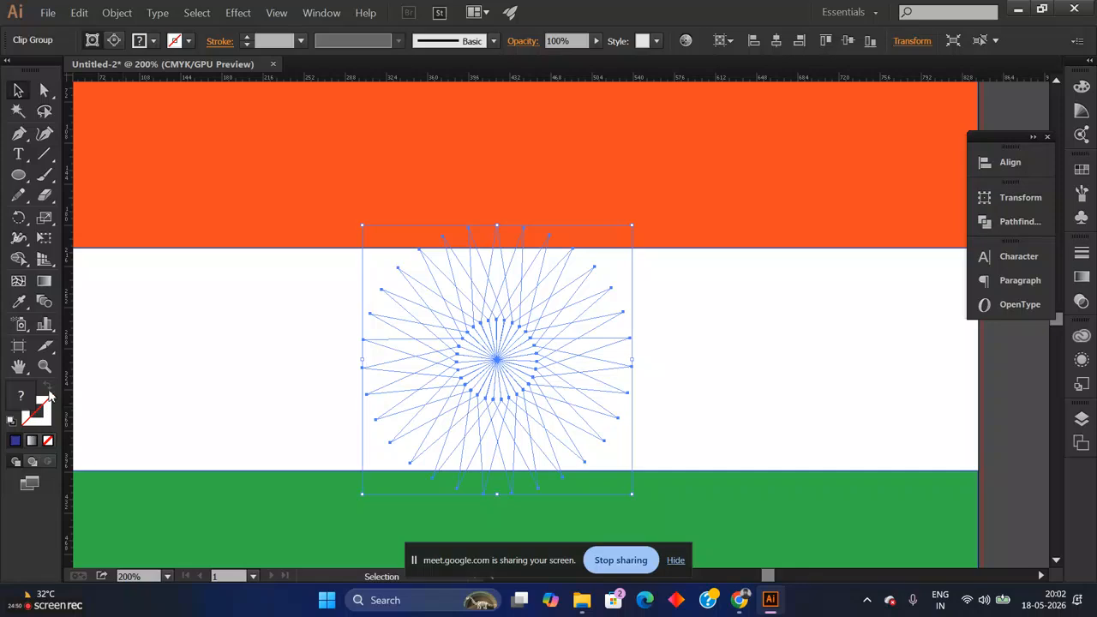
Step: Undo the clipping mask on the circle and starburst and select the starburst group
{"action": "key", "text": "ctrl+z"}
{"action": "left_click", "coordinate": [735, 335]}
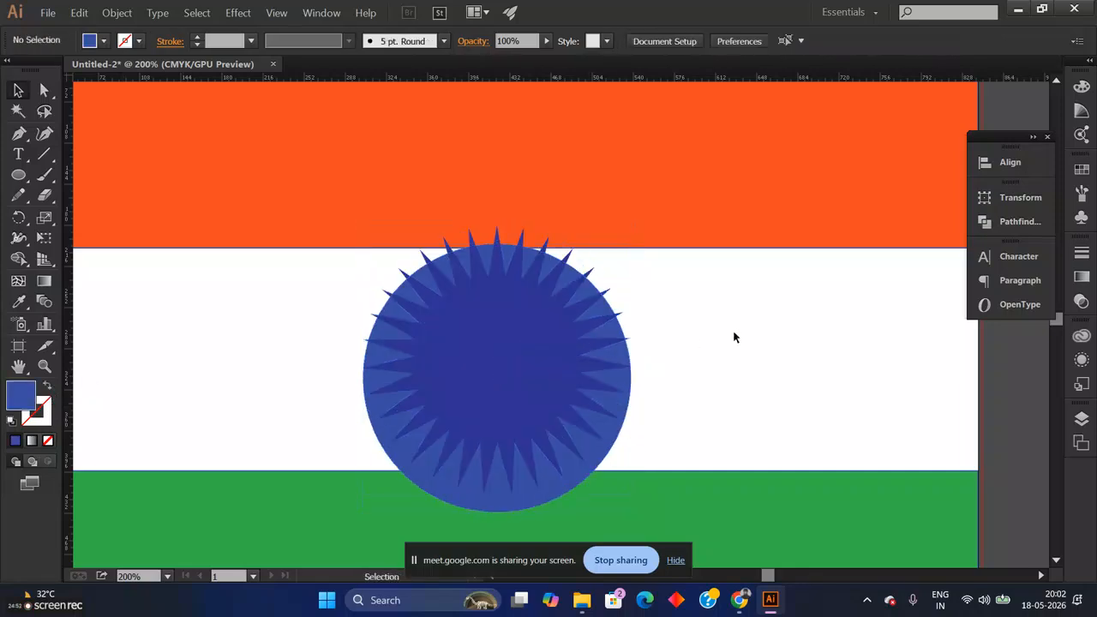
{"action": "key", "text": "ctrl+z"}
{"action": "left_click", "coordinate": [518, 349]}
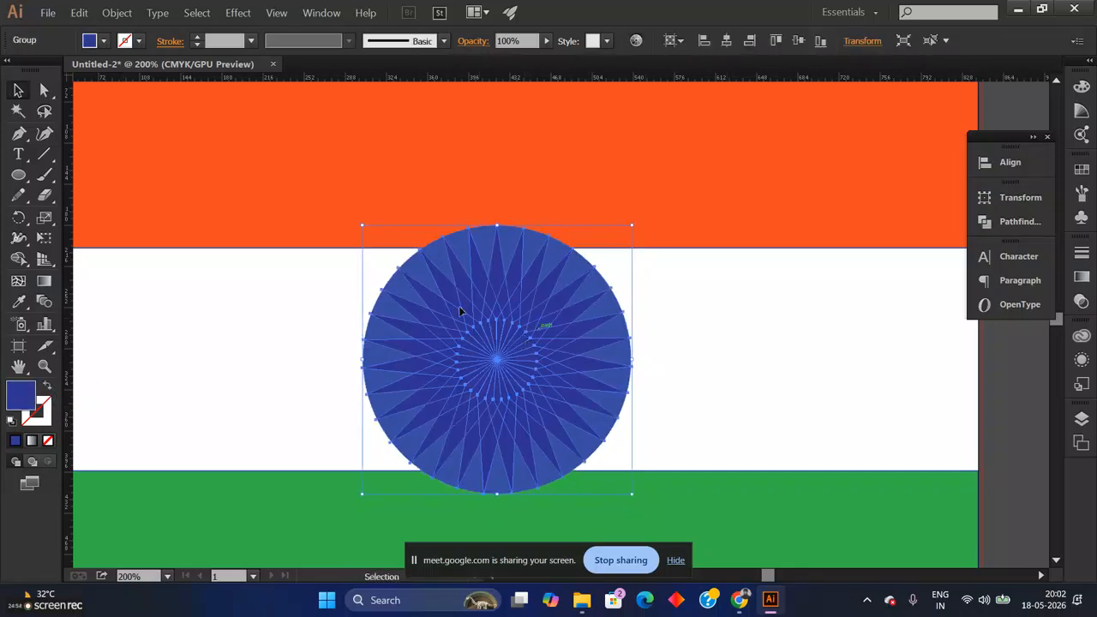
Step: Ungroup the starburst into its separate spike paths
{"action": "key", "text": "ctrl+plus"}
{"action": "key", "text": "ctrl+plus"}
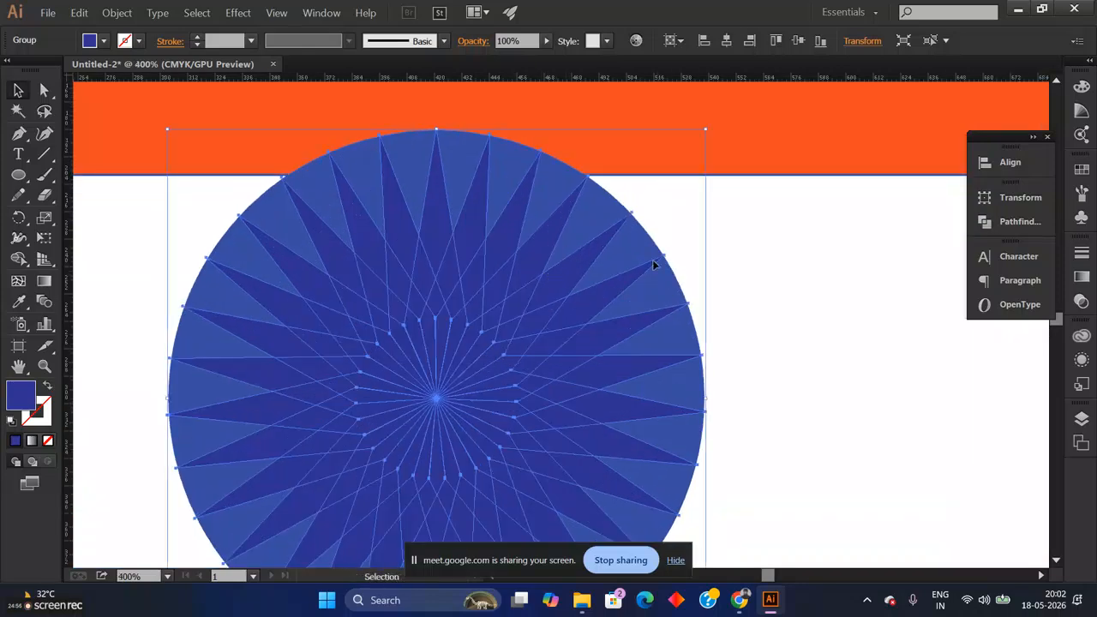
{"action": "left_click", "coordinate": [798, 276]}
{"action": "left_click", "coordinate": [537, 280]}
{"action": "right_click", "coordinate": [512, 289]}
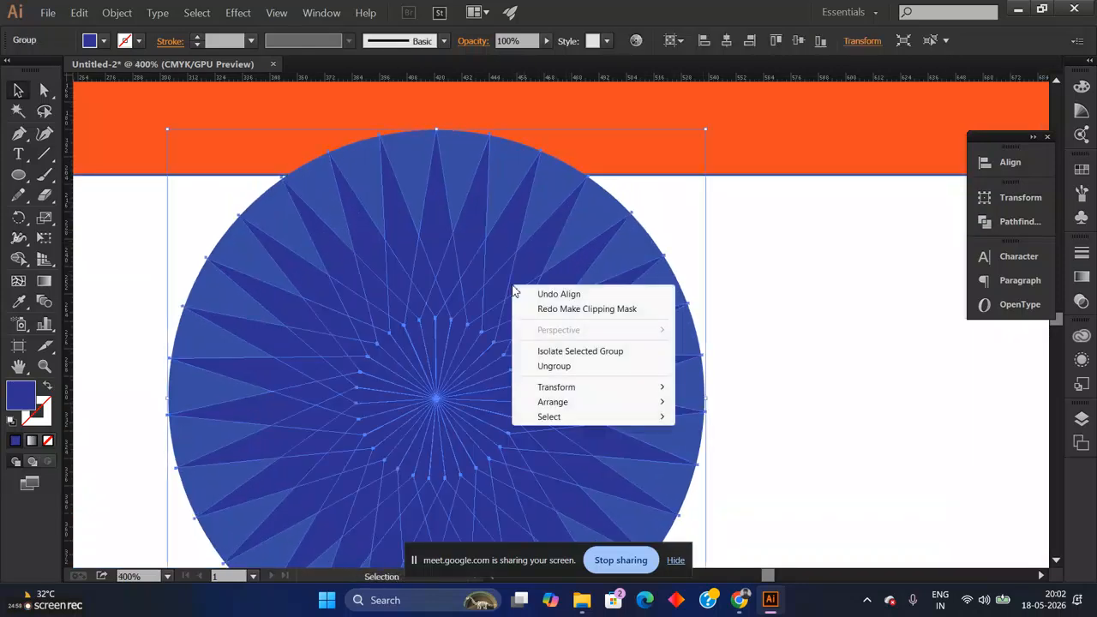
{"action": "left_click", "coordinate": [553, 367]}
Step: Select the circle with all ungrouped spike paths and try to make a clipping mask from them
{"action": "left_click", "coordinate": [123, 257]}
{"action": "left_click_drag", "start_coordinate": [127, 215], "coordinate": [964, 439]}
{"action": "right_click", "coordinate": [631, 356]}
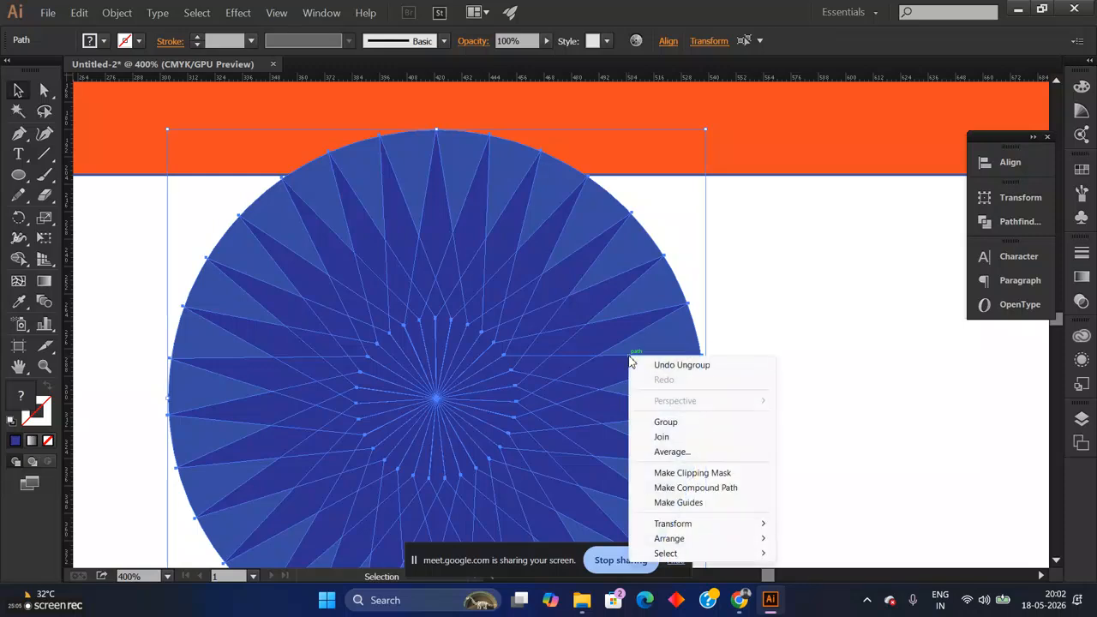
{"action": "left_click", "coordinate": [691, 473]}
Step: Undo the clipping mask and the ungrouping of the starburst, and clear the selection
{"action": "key", "text": "ctrl+z"}
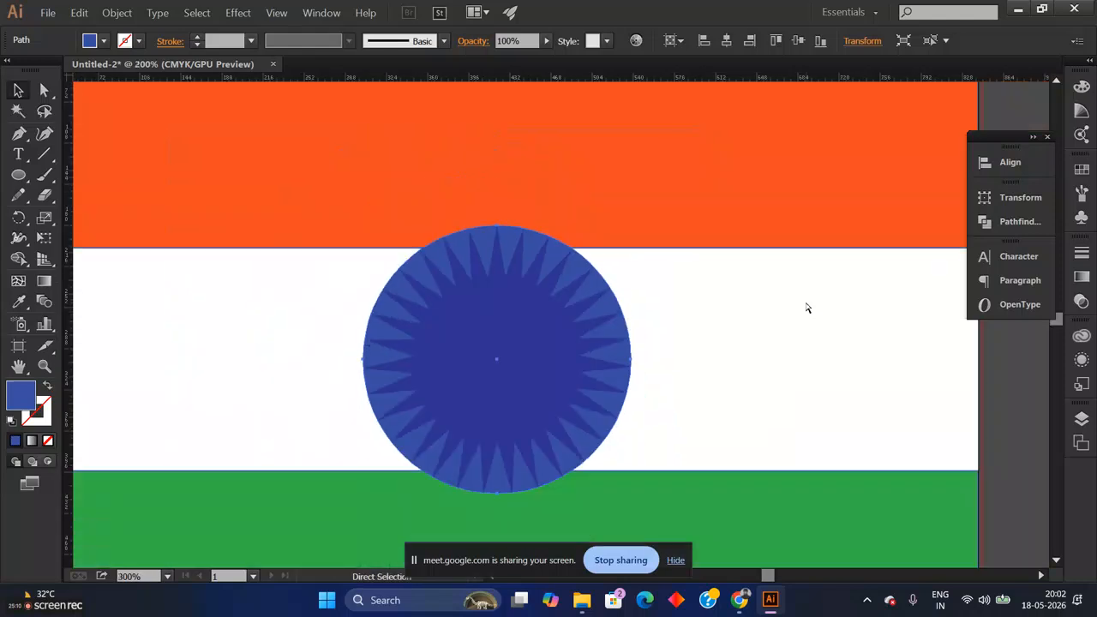
{"action": "key", "text": "ctrl+minus"}
{"action": "left_click", "coordinate": [708, 337]}
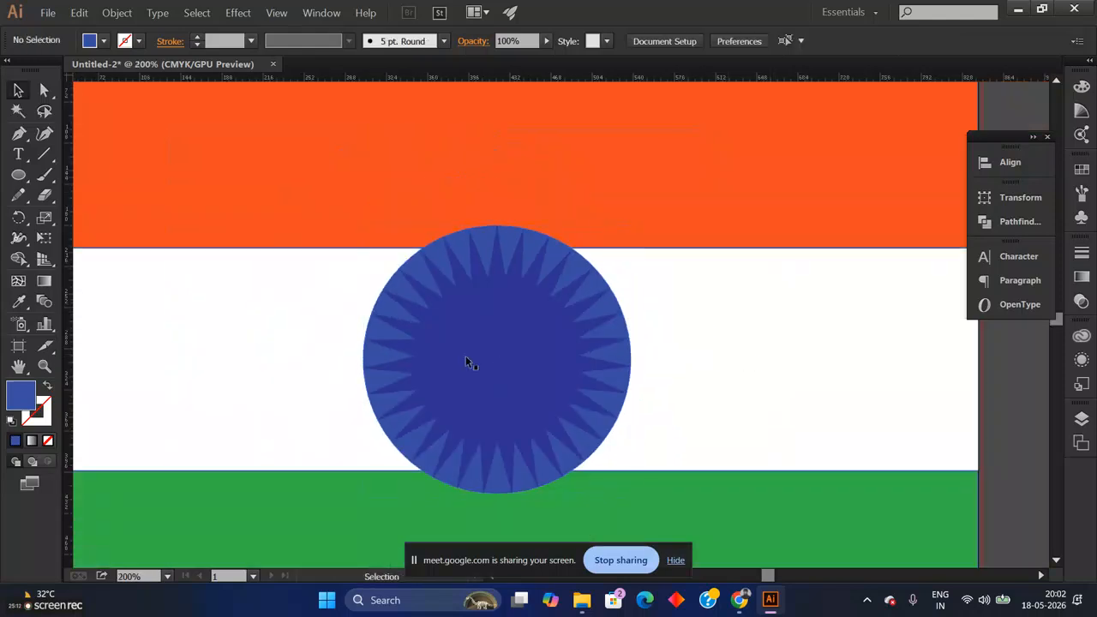
Step: Select the circle and the starburst together and move them down so they overlap the green band
{"action": "left_click", "coordinate": [583, 378]}
{"action": "left_click_drag", "start_coordinate": [583, 378], "coordinate": [590, 503]}
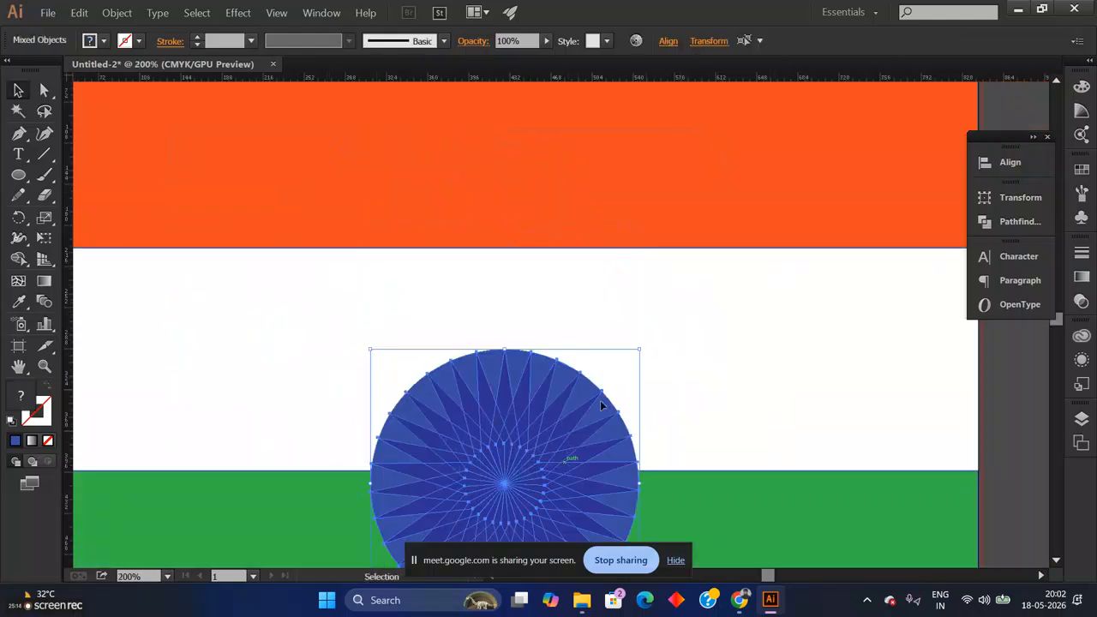
Step: Select the orange band to take its colours and start a Pen path on the flag's left edge, just below that band
{"action": "key", "text": "ctrl+minus"}
{"action": "key", "text": "v"}
{"action": "scroll", "coordinate": [756, 298], "scroll_direction": "up", "scroll_amount": 2}
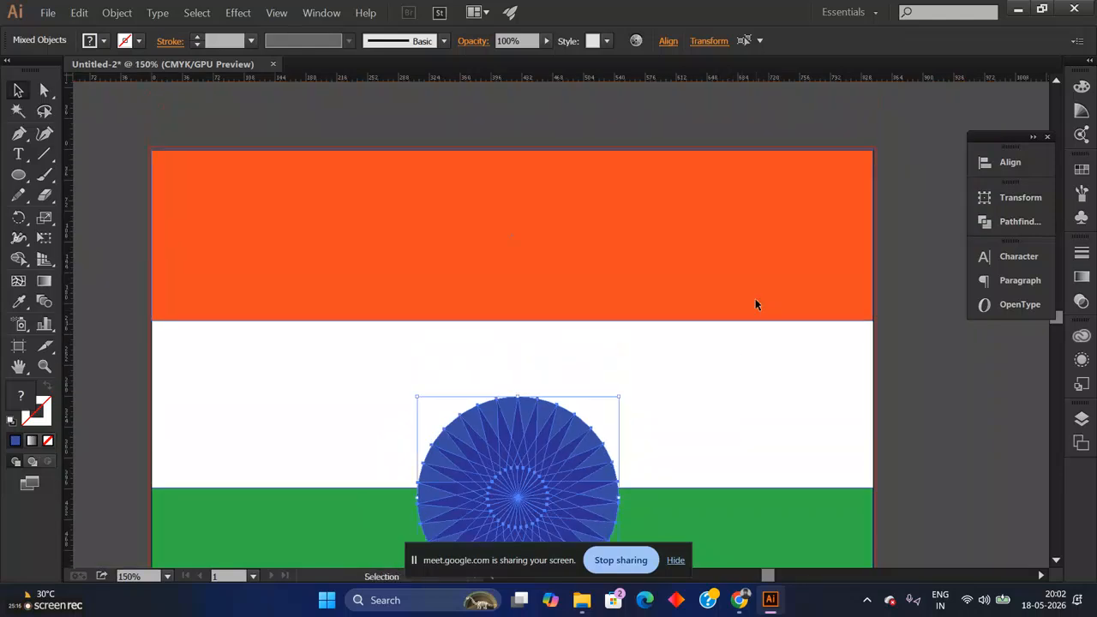
{"action": "left_click", "coordinate": [565, 258]}
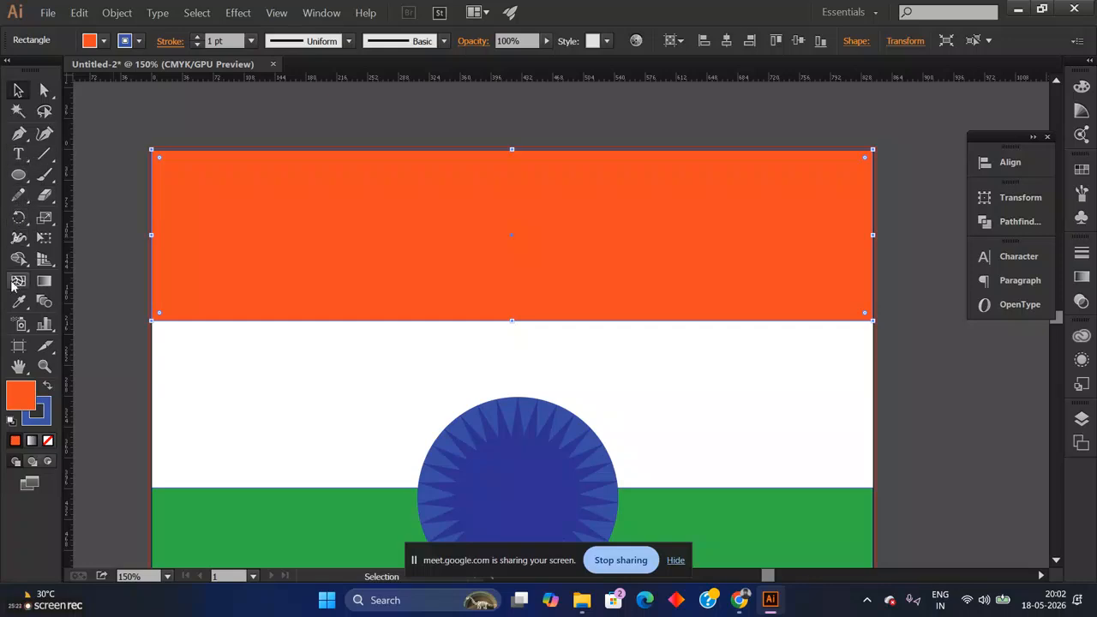
{"action": "left_click", "coordinate": [19, 133]}
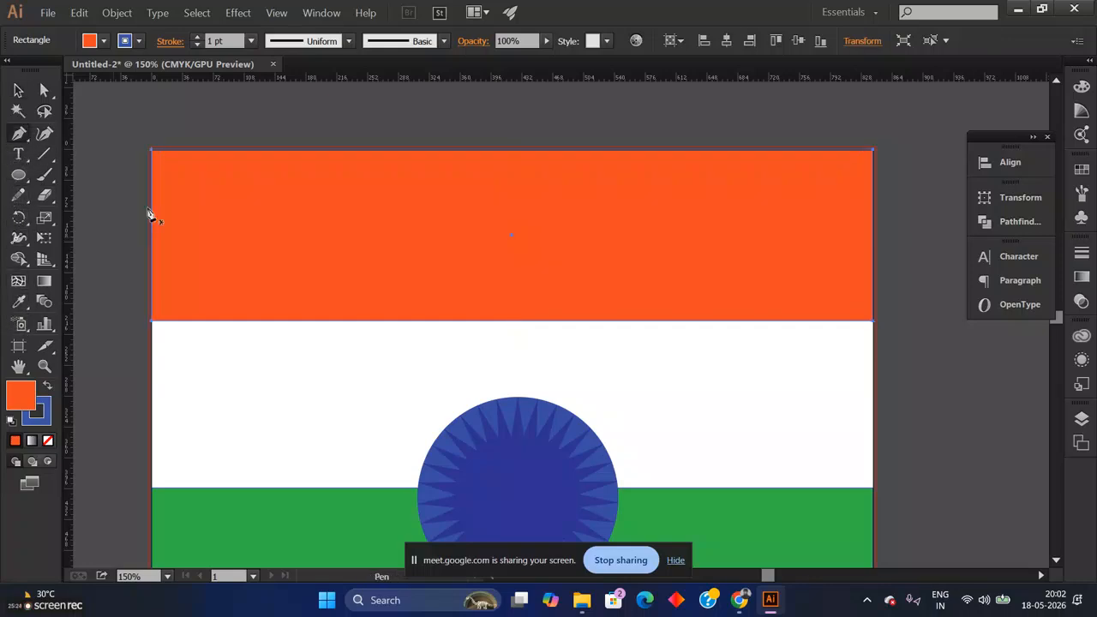
{"action": "left_click", "coordinate": [152, 329]}
{"action": "left_click_drag", "start_coordinate": [452, 270], "coordinate": [478, 245]}
{"action": "left_click_drag", "start_coordinate": [543, 200], "coordinate": [572, 185]}
{"action": "left_click", "coordinate": [549, 336]}
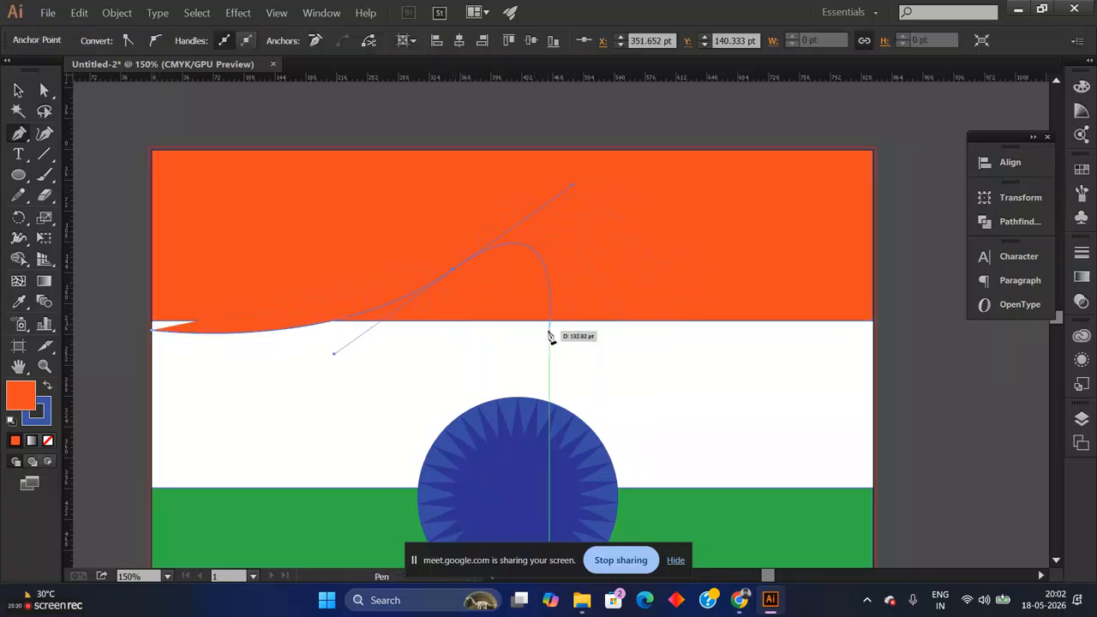
{"action": "left_click_drag", "start_coordinate": [712, 343], "coordinate": [845, 320]}
{"action": "key", "text": "ctrl+z"}
{"action": "key", "text": "ctrl+z"}
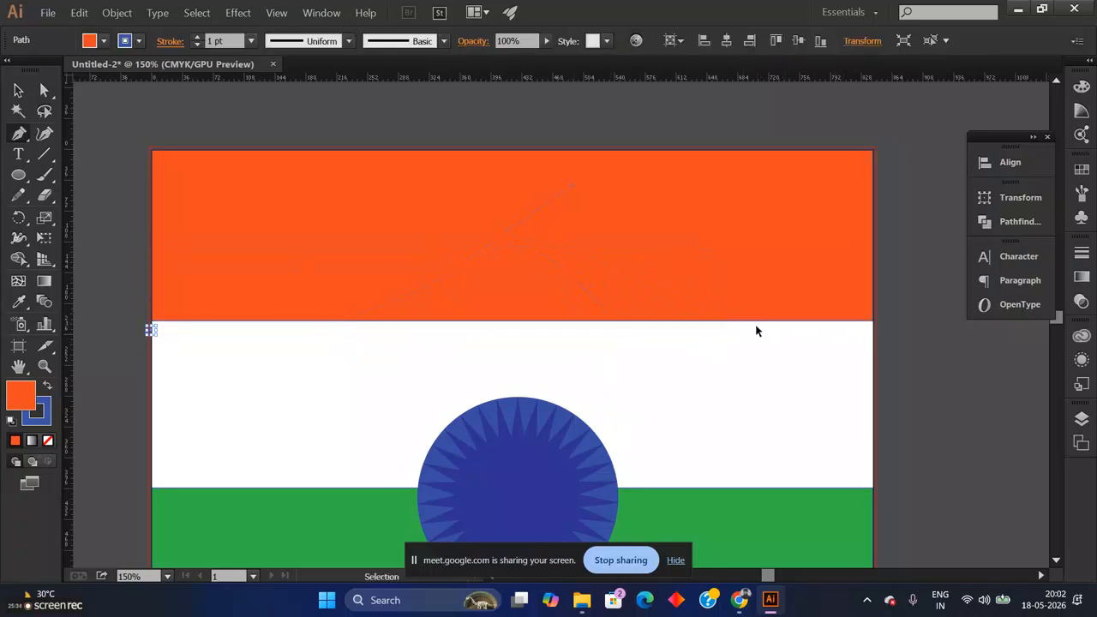
Step: Draw a closed shape with a wavy upper edge rising across the flag past its right side and a straight slanted lower edge
{"action": "left_click_drag", "start_coordinate": [575, 269], "coordinate": [725, 193]}
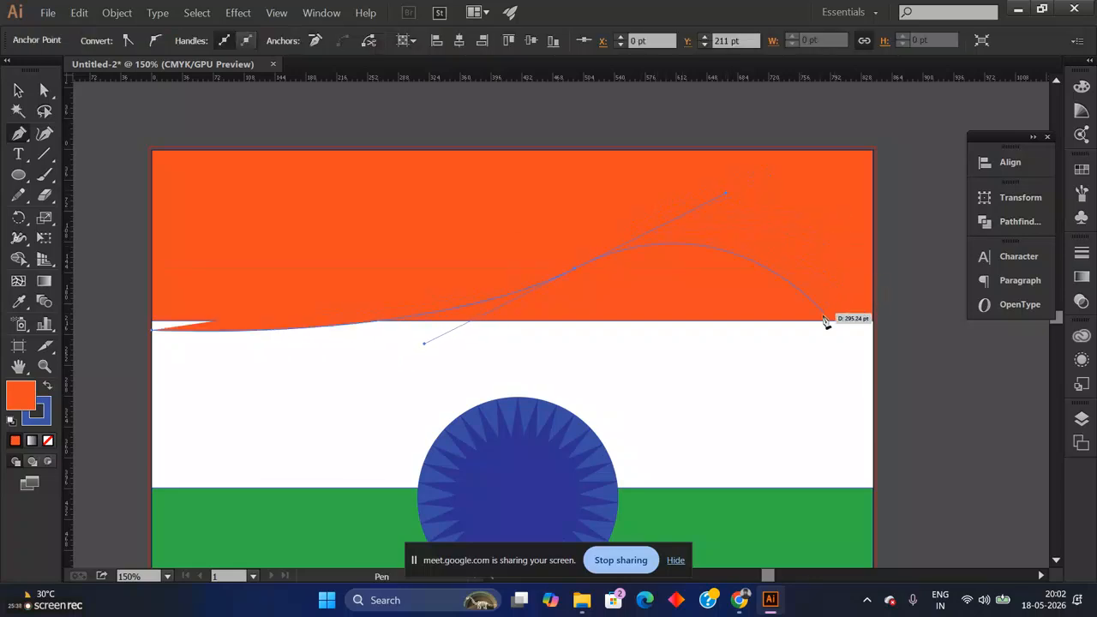
{"action": "left_click_drag", "start_coordinate": [986, 174], "coordinate": [985, 176]}
{"action": "left_click", "coordinate": [907, 208]}
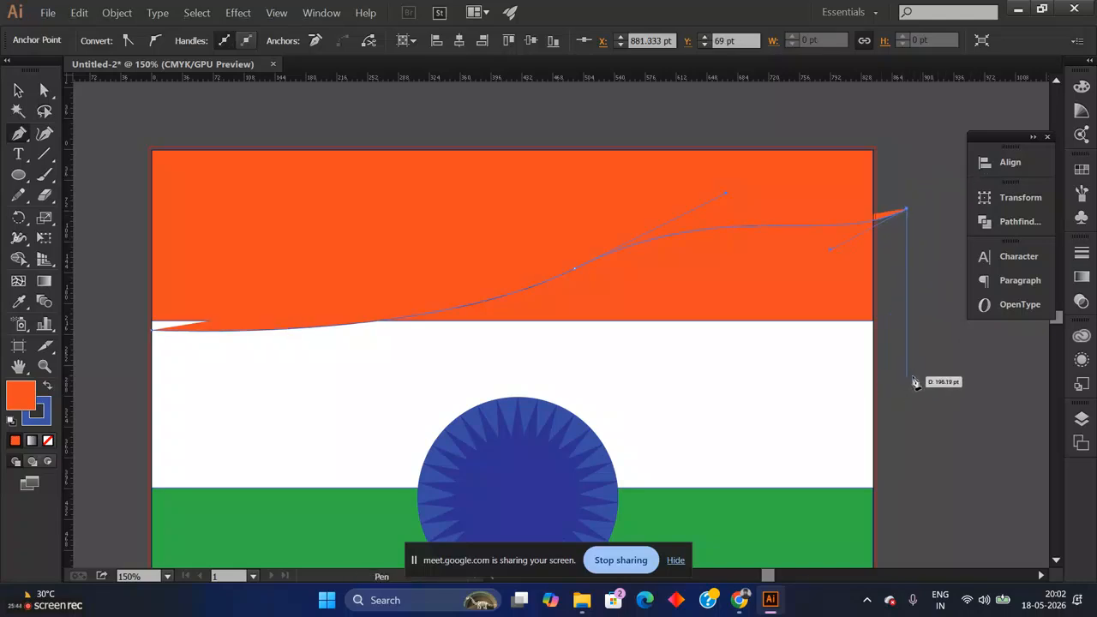
{"action": "left_click", "coordinate": [907, 394]}
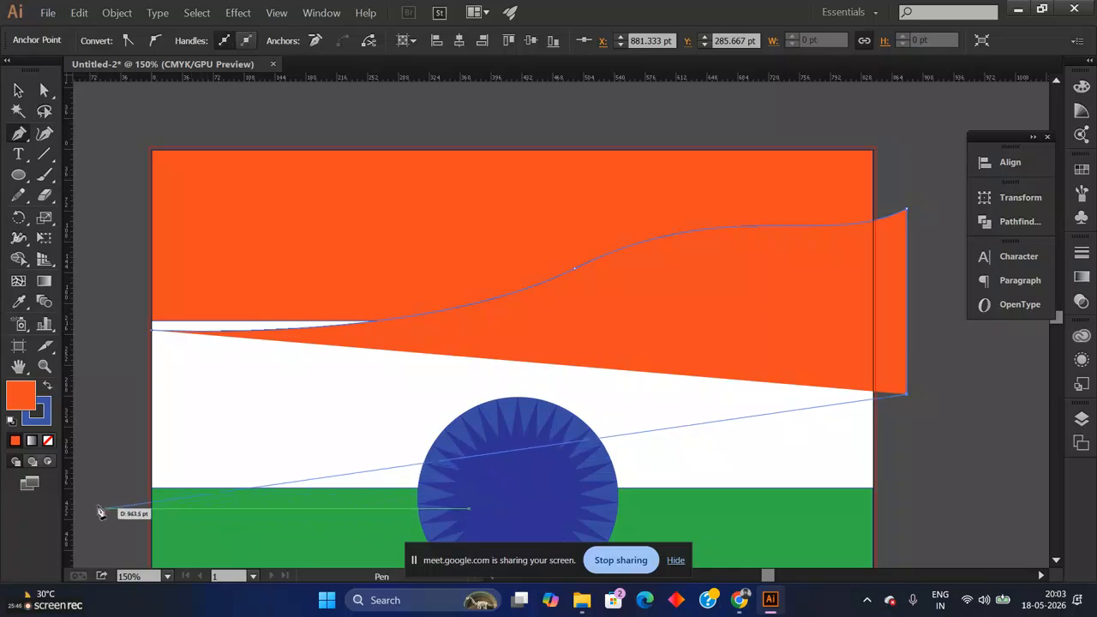
{"action": "left_click", "coordinate": [150, 507]}
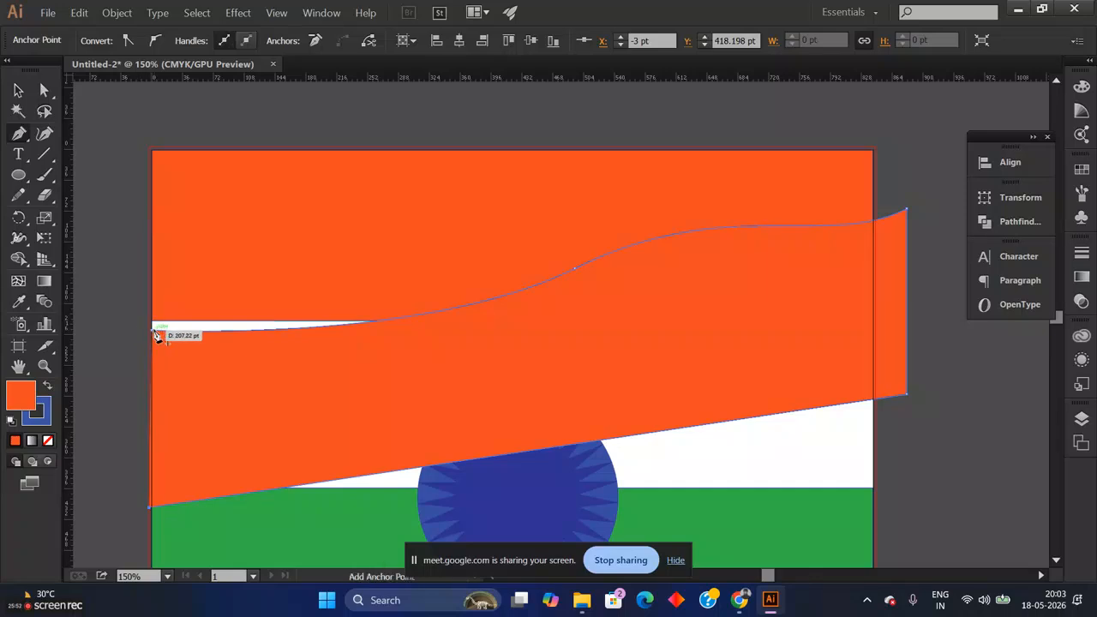
{"action": "left_click", "coordinate": [154, 331]}
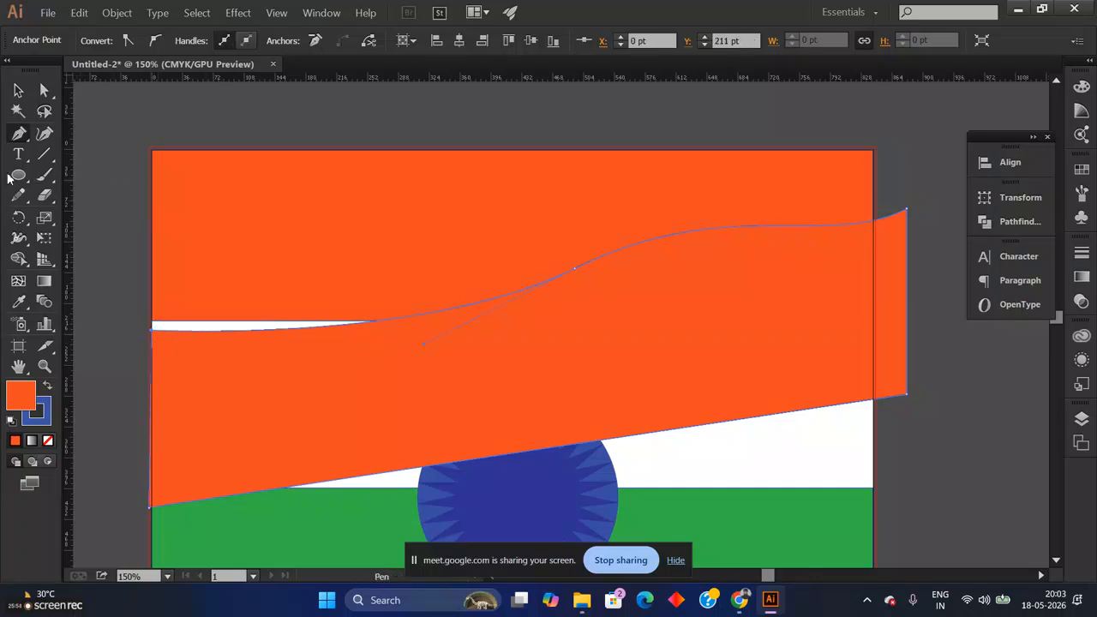
Step: Move the wavy shape's lower-left anchor point onto the flag's left edge with the Direct Selection tool
{"action": "left_click", "coordinate": [45, 90]}
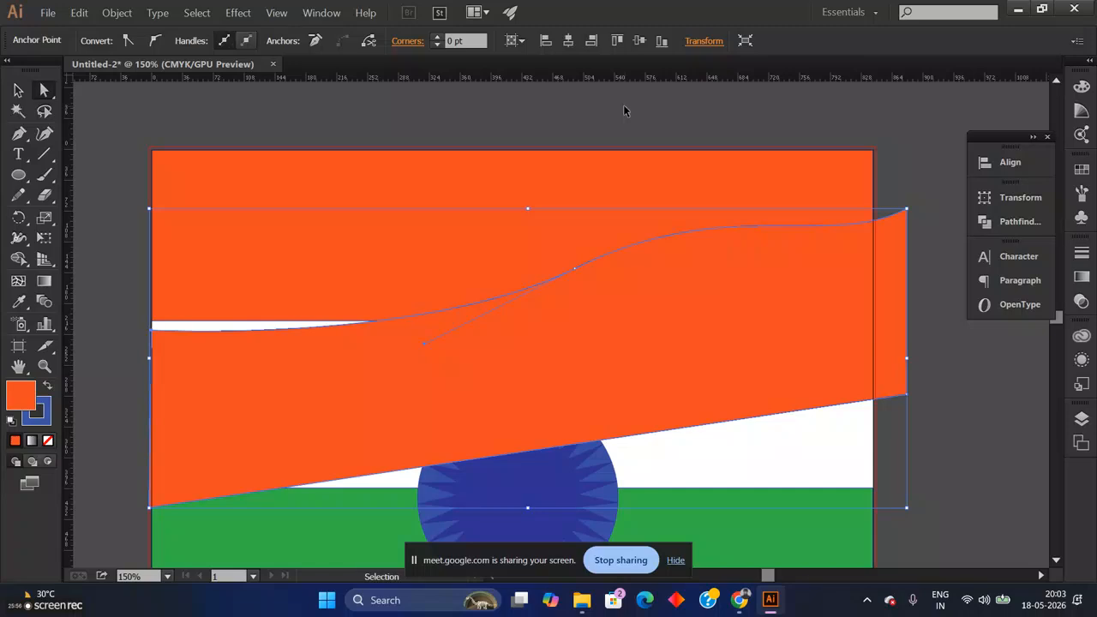
{"action": "key", "text": "ctrl+equal"}
{"action": "key", "text": "ctrl+equal"}
{"action": "scroll", "coordinate": [797, 129], "scroll_direction": "down", "scroll_amount": 5}
{"action": "scroll", "coordinate": [796, 129], "scroll_direction": "left", "scroll_amount": 7}
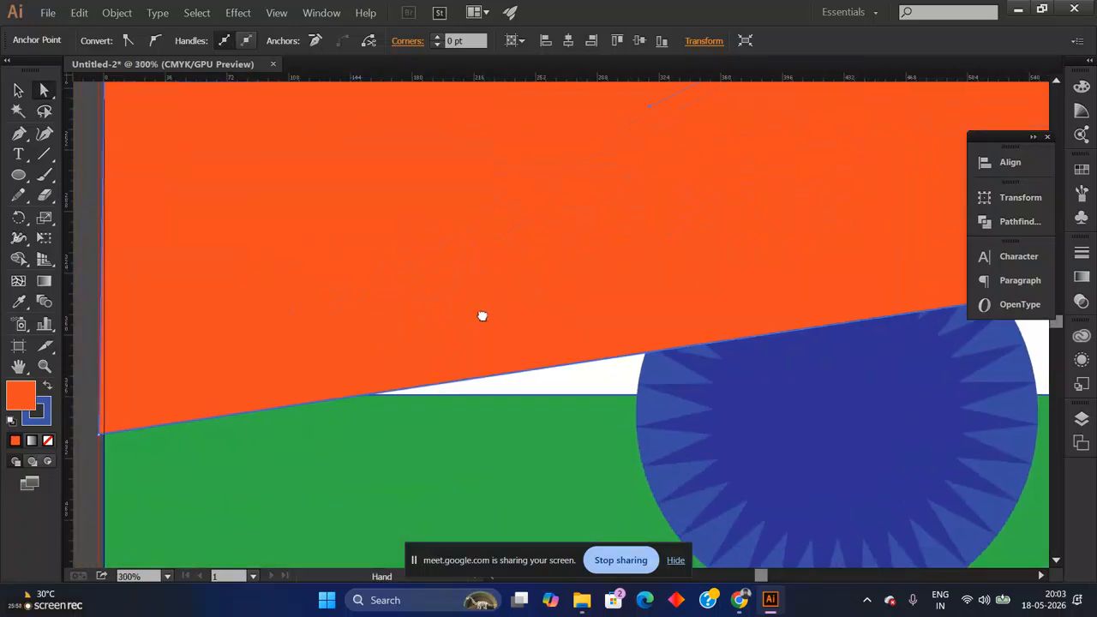
{"action": "left_click_drag", "start_coordinate": [482, 317], "coordinate": [713, 246]}
{"action": "left_click", "coordinate": [311, 377]}
{"action": "left_click", "coordinate": [327, 373]}
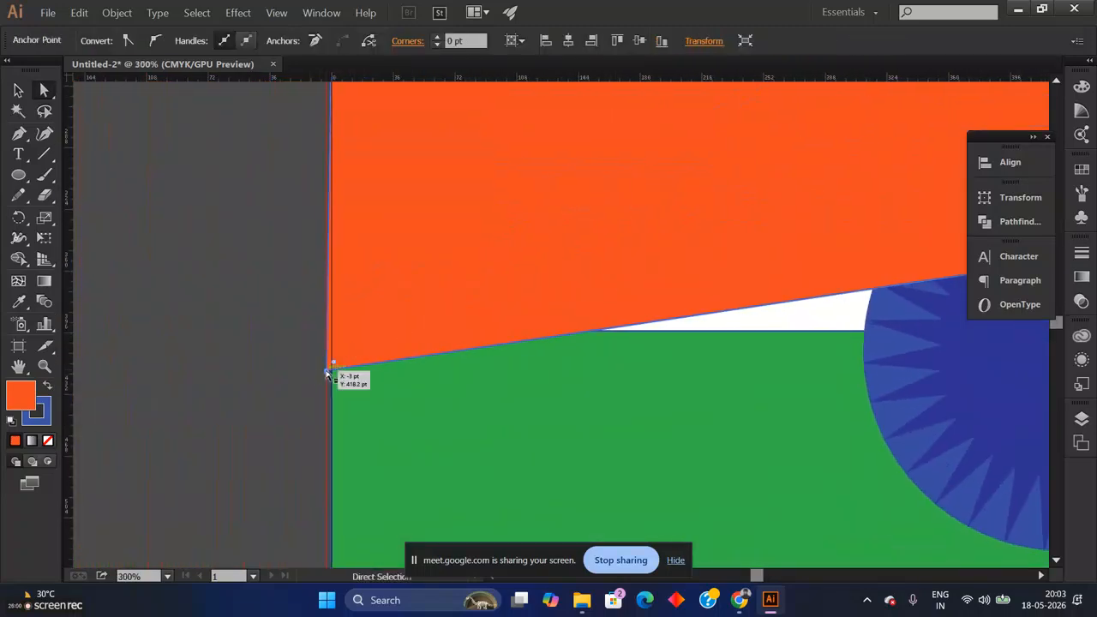
{"action": "scroll", "coordinate": [521, 320], "scroll_direction": "up", "scroll_amount": 3}
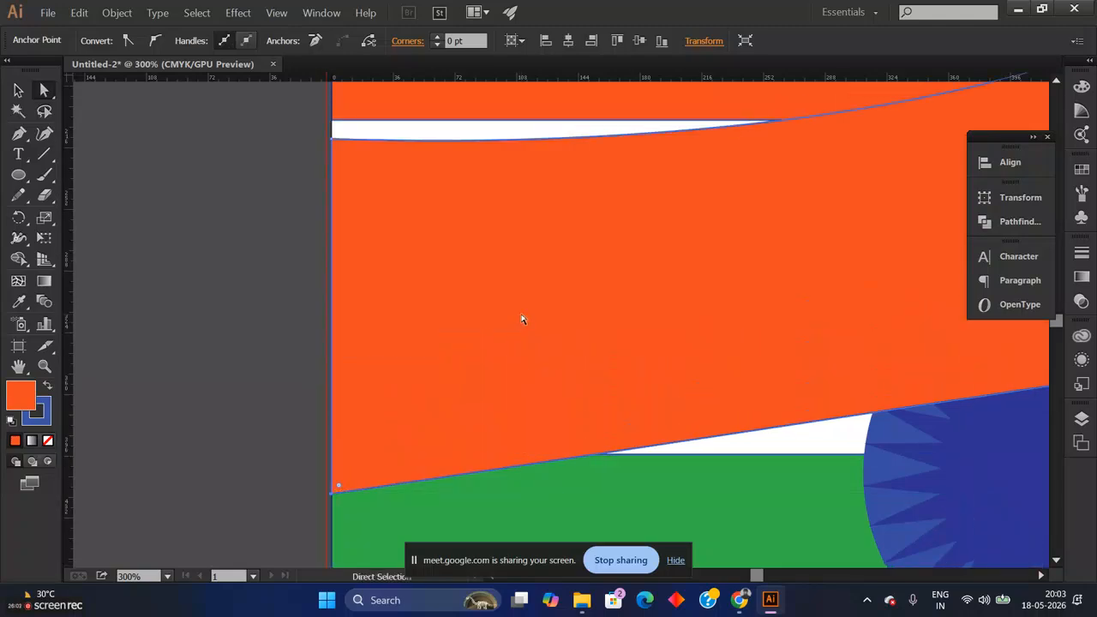
Step: Adjust the curve's middle anchor and raise the wavy shape so its lower-left corner meets the top of the green band
{"action": "key", "text": "ctrl+minus"}
{"action": "key", "text": "ctrl+minus"}
{"action": "key", "text": "ctrl+minus"}
{"action": "key", "text": "ctrl+minus"}
{"action": "key", "text": "ctrl+minus"}
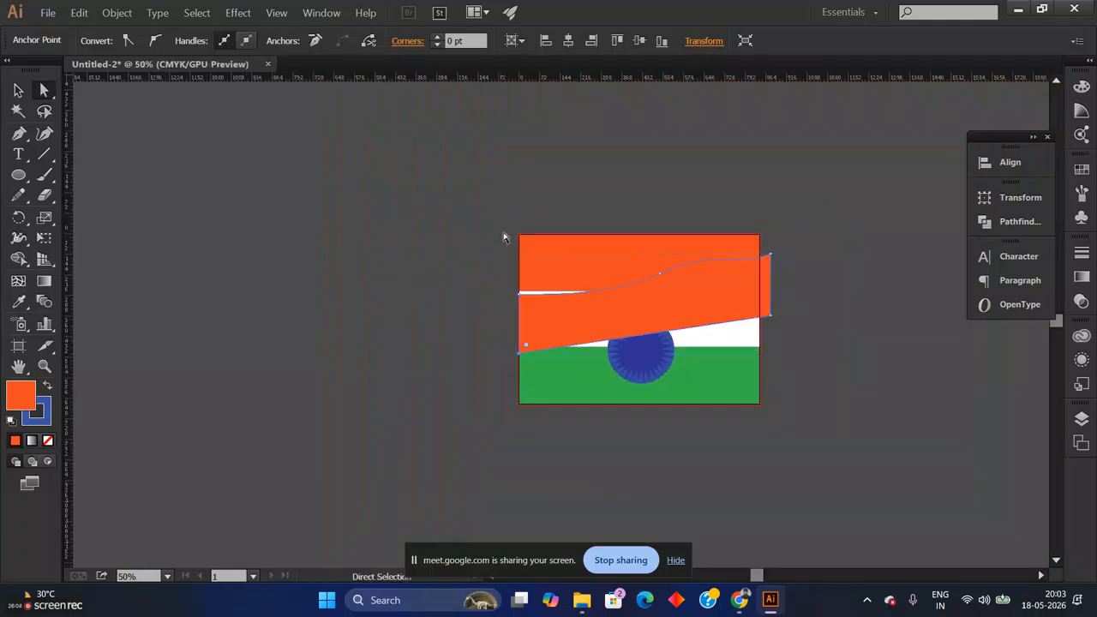
{"action": "key", "text": "ctrl+plus"}
{"action": "key", "text": "ctrl+plus"}
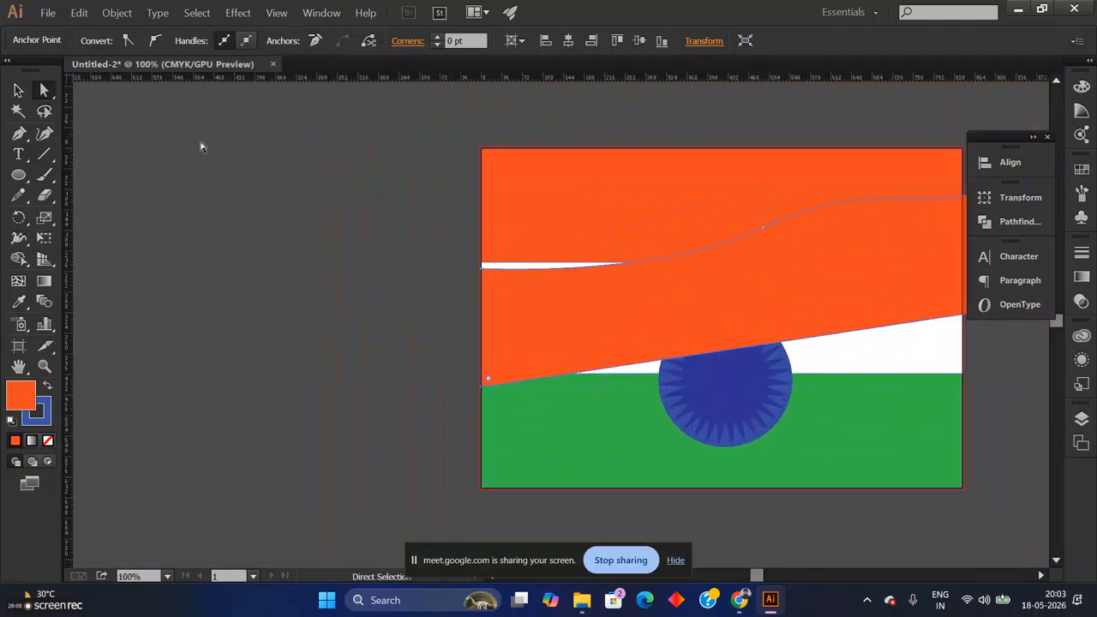
{"action": "left_click", "coordinate": [764, 231]}
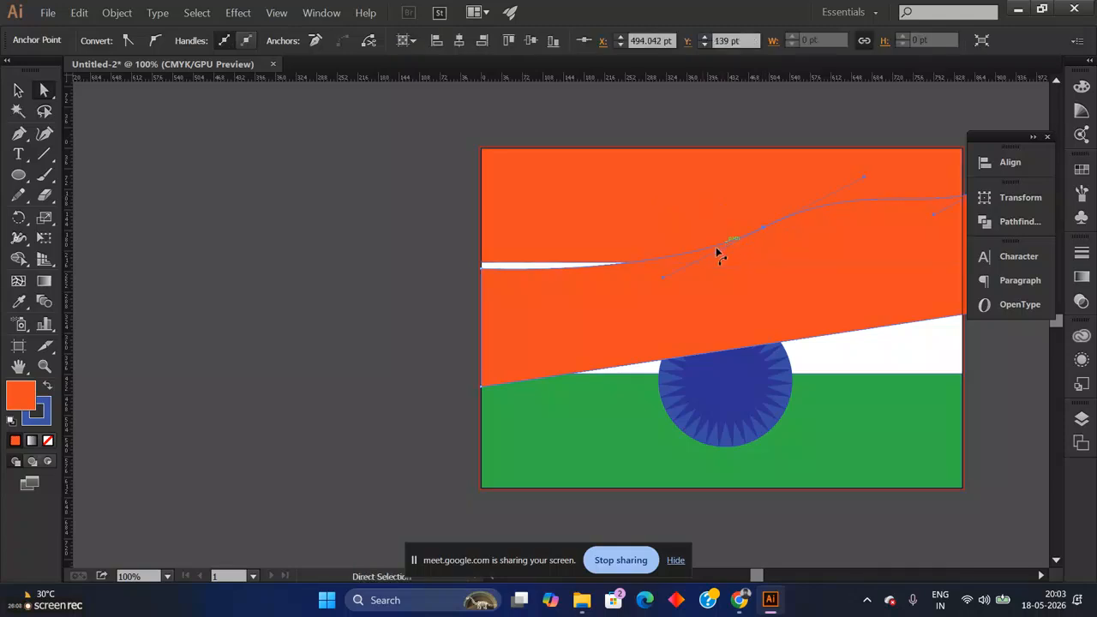
{"action": "mouse_move", "coordinate": [577, 309]}
{"action": "left_mouse_down"}
{"action": "mouse_move", "coordinate": [629, 319]}
{"action": "mouse_move", "coordinate": [668, 274]}
{"action": "mouse_move", "coordinate": [653, 286]}
{"action": "left_mouse_up"}
{"action": "left_click_drag", "start_coordinate": [860, 172], "coordinate": [872, 248]}
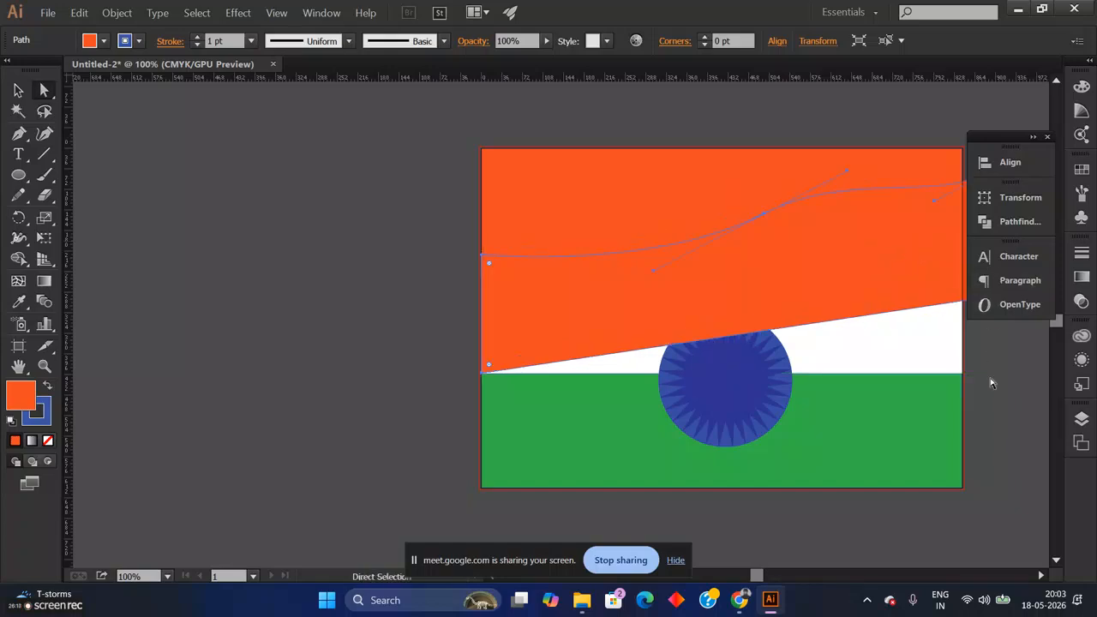
Step: Narrow the wavy shape so its right side meets the flag's right edge, and nudge the shape slightly down
{"action": "left_click", "coordinate": [982, 386]}
{"action": "left_click_drag", "start_coordinate": [993, 365], "coordinate": [811, 400]}
{"action": "left_click", "coordinate": [803, 267]}
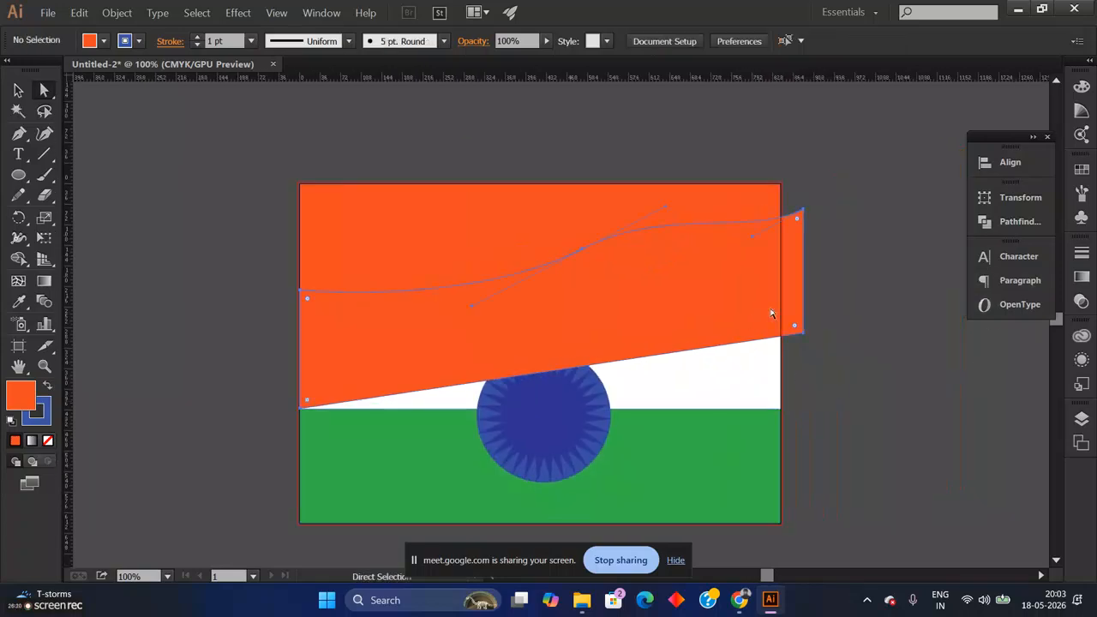
{"action": "left_click", "coordinate": [18, 90]}
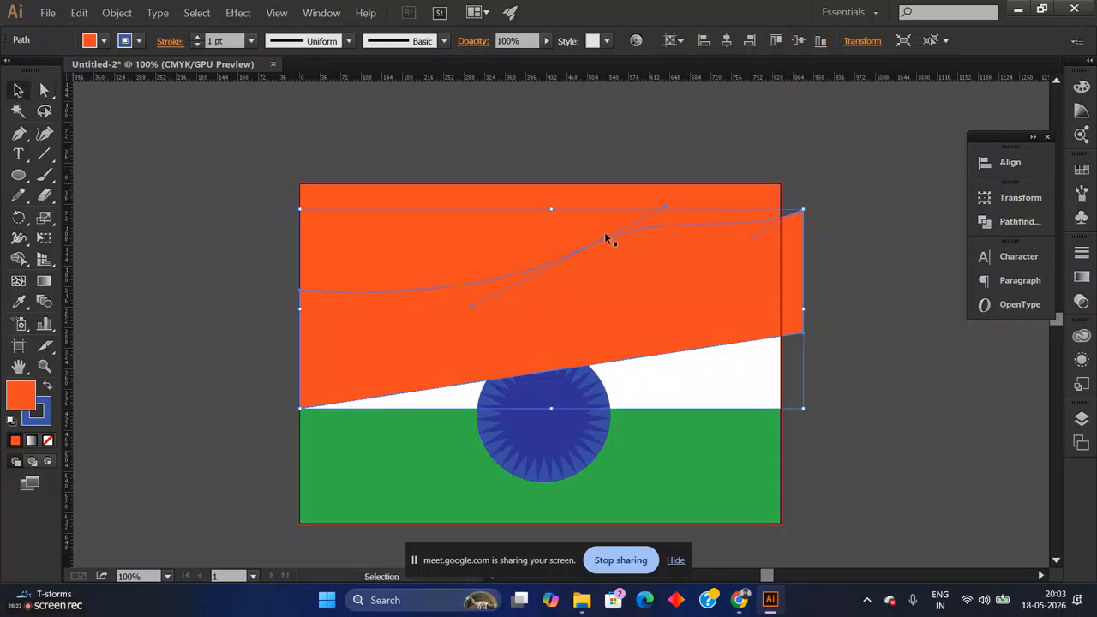
{"action": "left_click_drag", "start_coordinate": [803, 309], "coordinate": [781, 310]}
{"action": "left_click", "coordinate": [865, 312]}
{"action": "left_click_drag", "start_coordinate": [592, 284], "coordinate": [656, 285]}
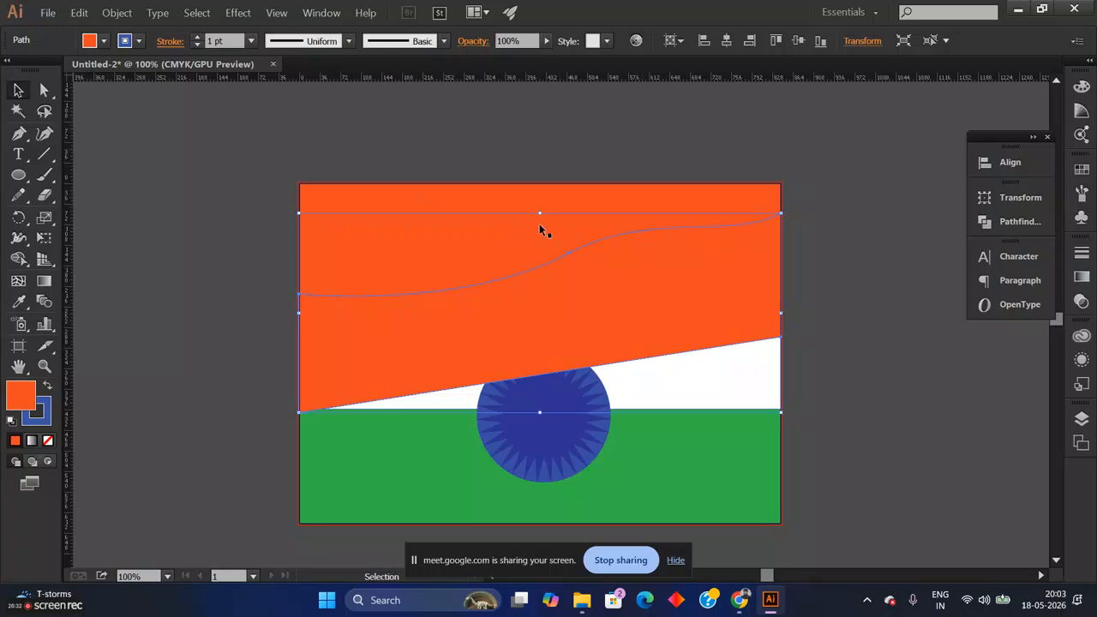
Step: Fill the wavy shape with cyan #25efef and clear the selection
{"action": "double_click", "coordinate": [22, 396]}
{"action": "left_click", "coordinate": [572, 343]}
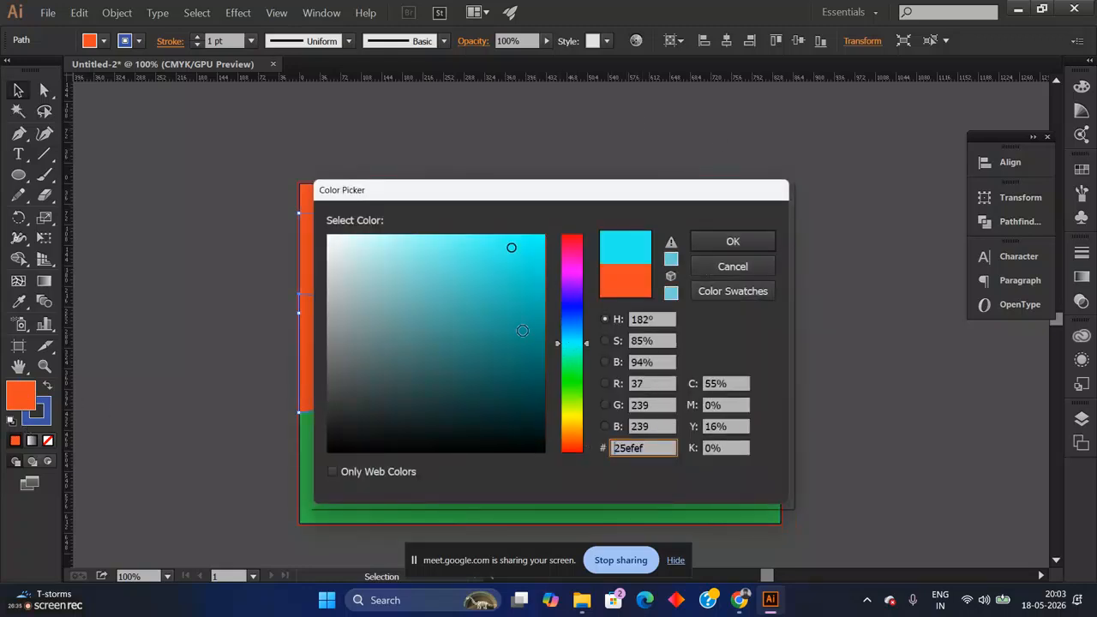
{"action": "left_click", "coordinate": [732, 242]}
{"action": "left_click", "coordinate": [863, 298]}
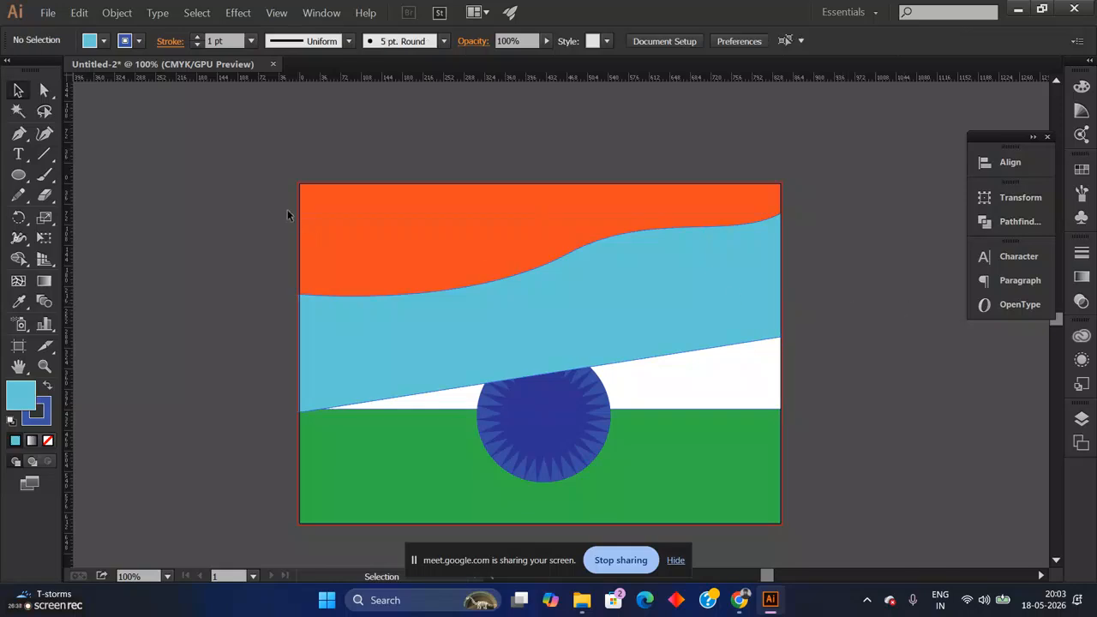
Step: Duplicate the cyan wavy shape, placing the copy past the flag's lower-right corner, and reselect the original
{"action": "left_click", "coordinate": [390, 229]}
{"action": "left_click", "coordinate": [555, 329], "text": "shift"}
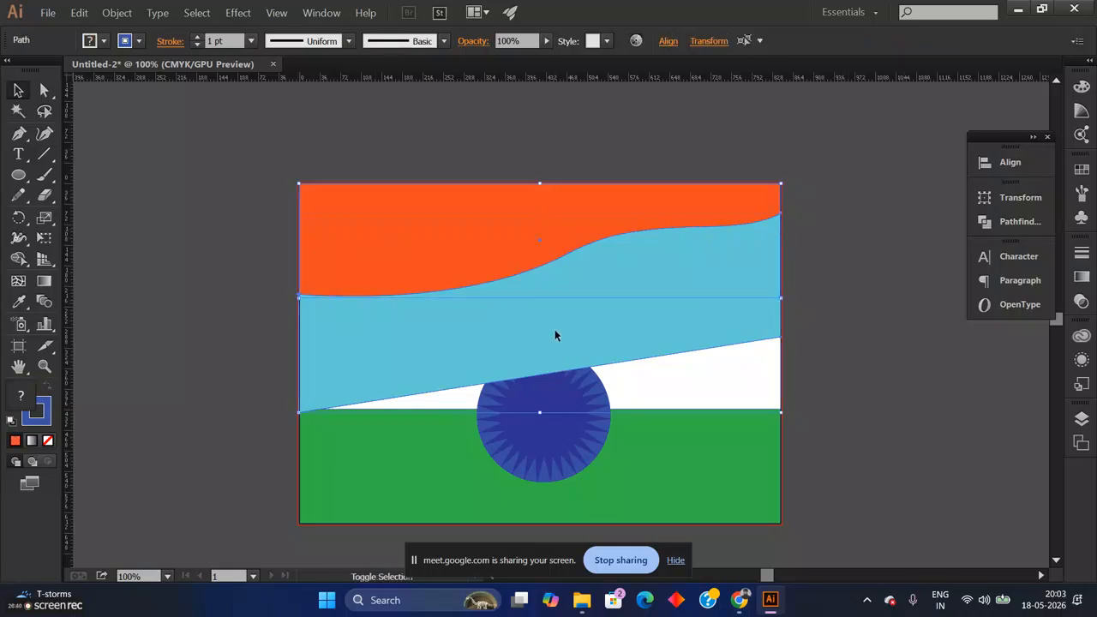
{"action": "left_click", "coordinate": [993, 310]}
{"action": "left_click", "coordinate": [850, 394]}
{"action": "left_click", "coordinate": [576, 325]}
{"action": "left_click_drag", "start_coordinate": [580, 333], "coordinate": [821, 482]}
{"action": "left_click", "coordinate": [504, 319]}
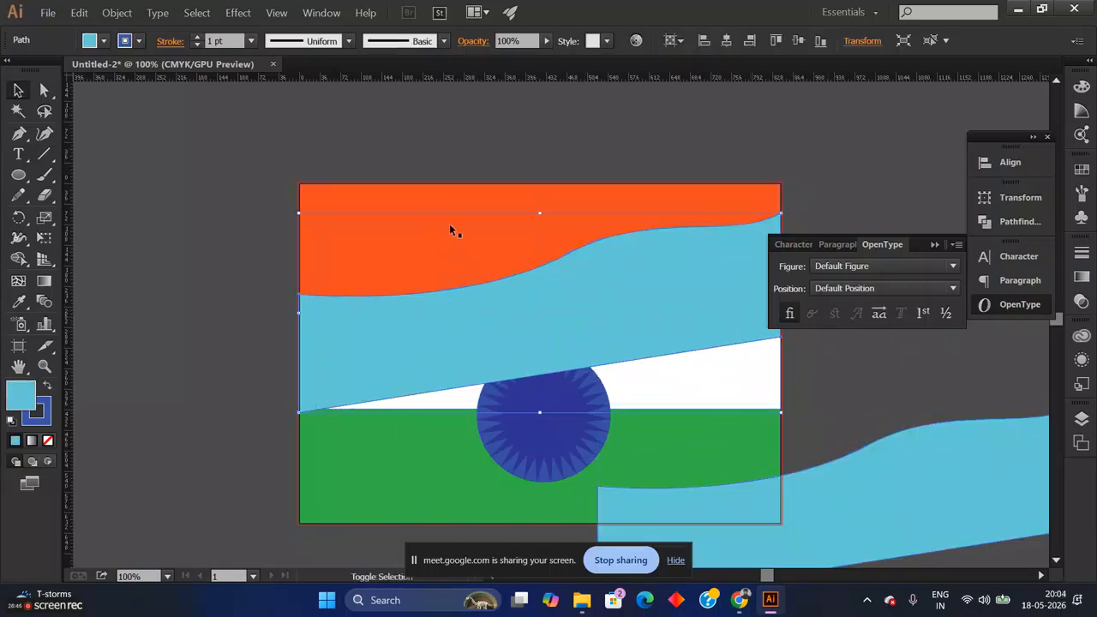
Step: Try to make a clipping mask from the orange band and the cyan wavy shape, and undo it
{"action": "left_click", "coordinate": [591, 179]}
{"action": "left_click", "coordinate": [566, 203]}
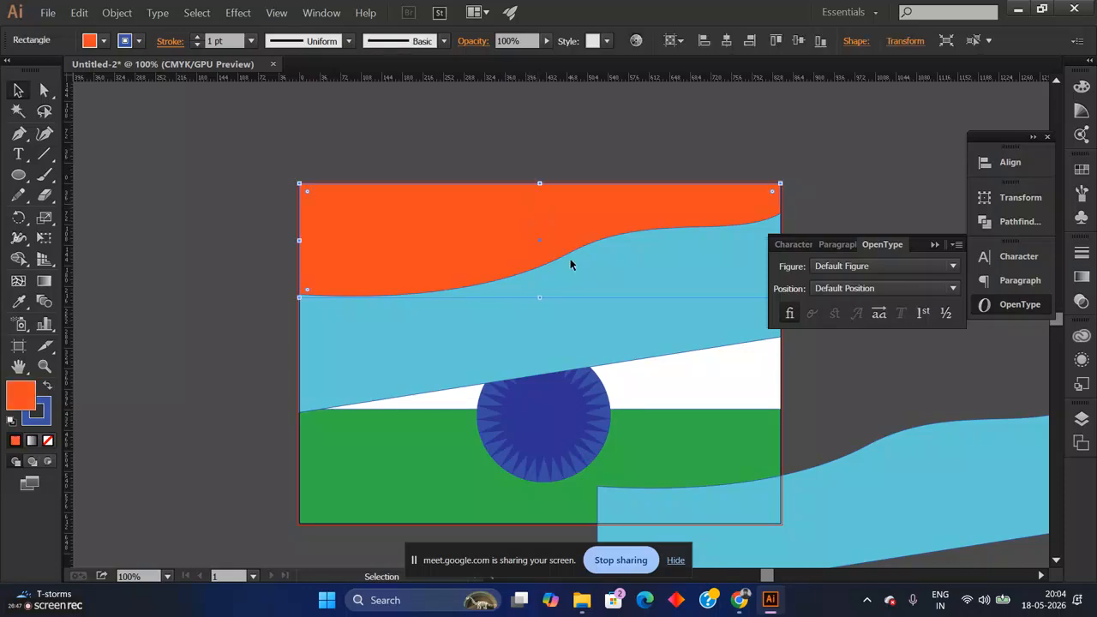
{"action": "left_click", "coordinate": [620, 322], "text": "shift"}
{"action": "right_click", "coordinate": [620, 310]}
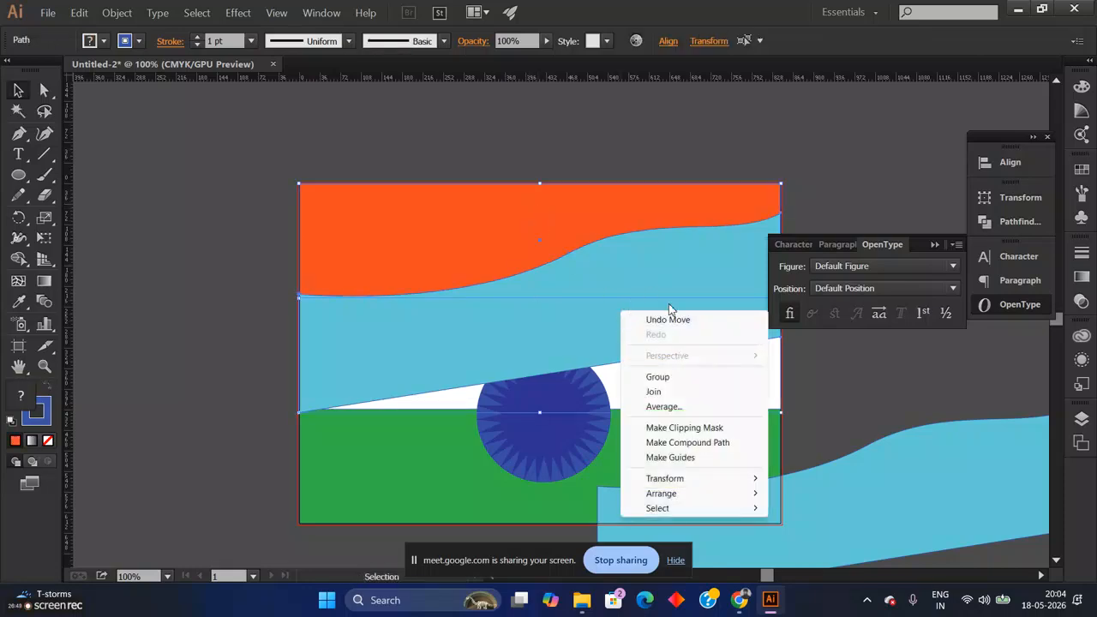
{"action": "left_click", "coordinate": [673, 428]}
{"action": "key", "text": "ctrl+z"}
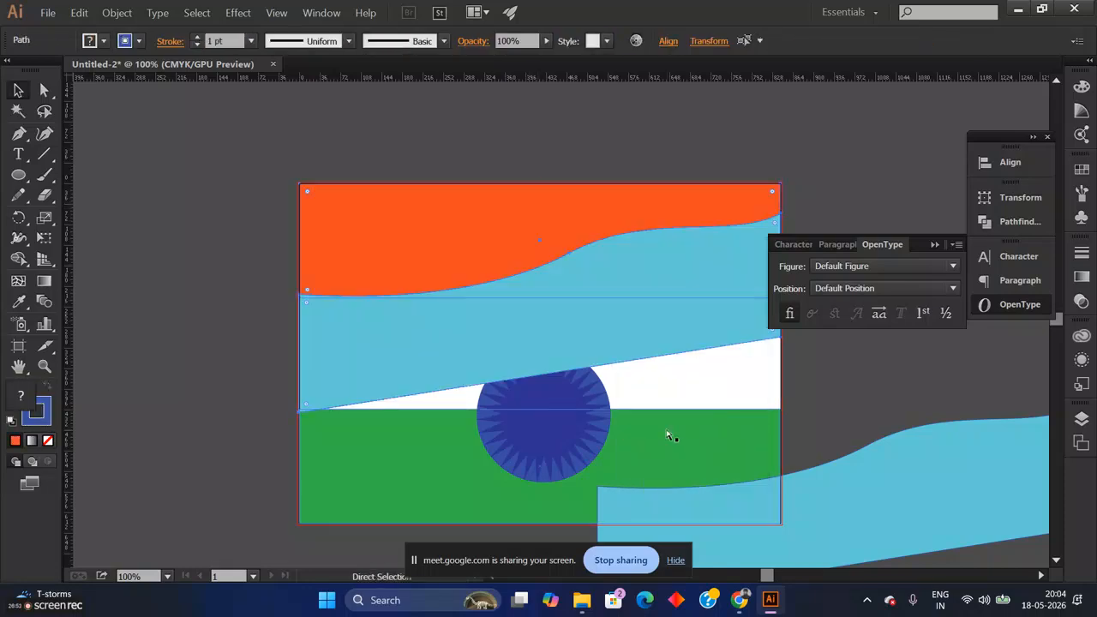
Step: Select the orange band with the cyan wavy shape, move them up together, and undo the move
{"action": "left_click", "coordinate": [779, 377]}
{"action": "left_click", "coordinate": [661, 298]}
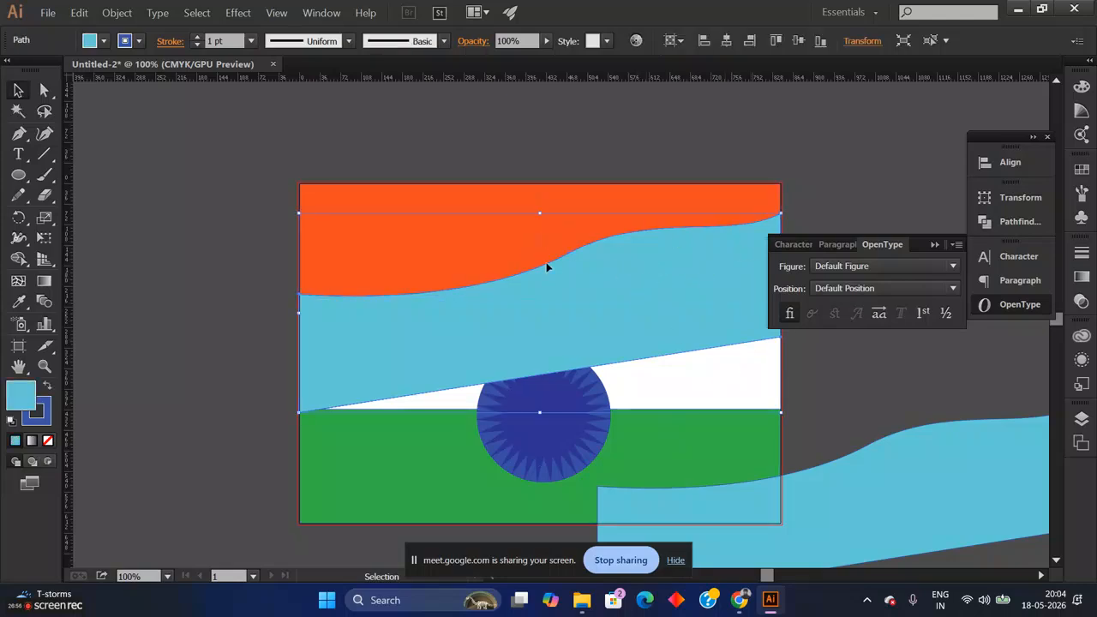
{"action": "left_click", "coordinate": [592, 203]}
{"action": "left_click", "coordinate": [650, 319], "text": "shift"}
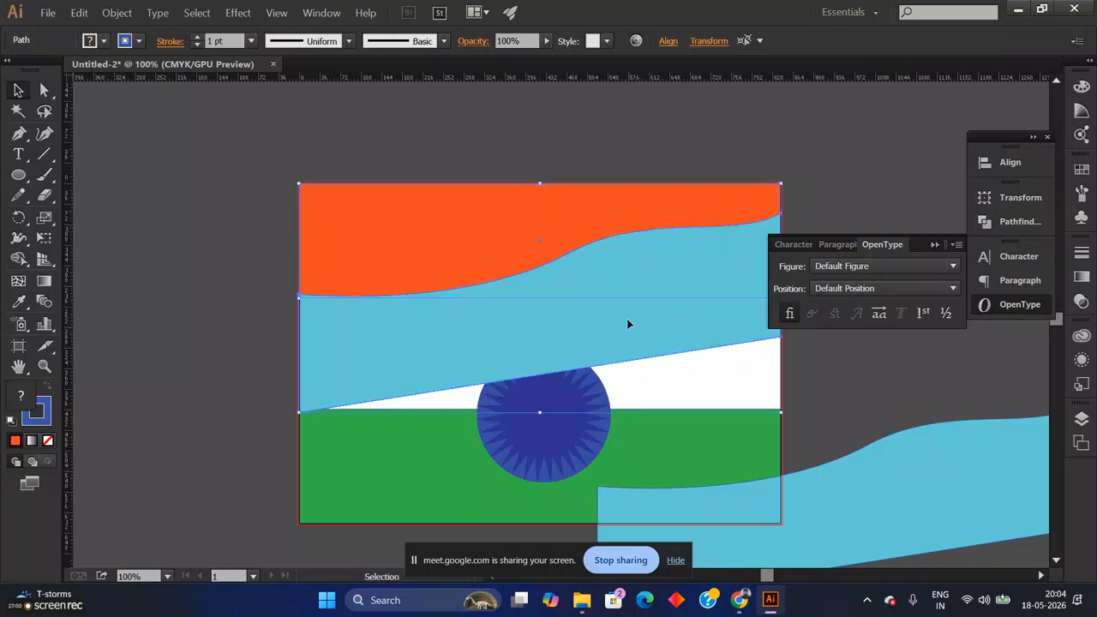
{"action": "left_click_drag", "start_coordinate": [661, 309], "coordinate": [655, 268]}
{"action": "key", "text": "ctrl+z"}
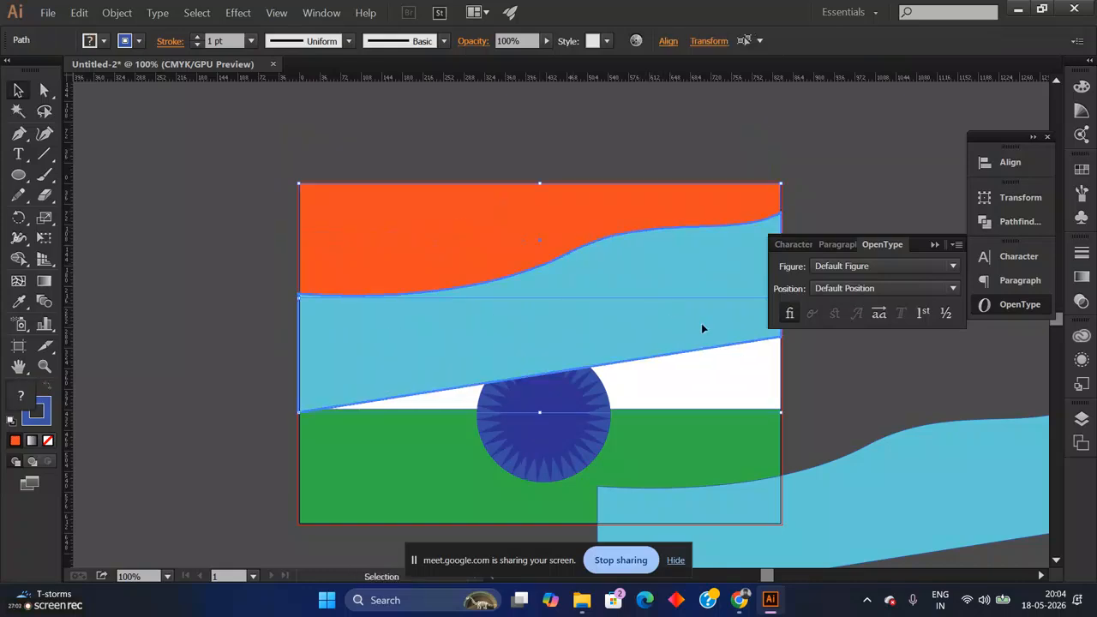
{"action": "key", "text": "ctrl+z"}
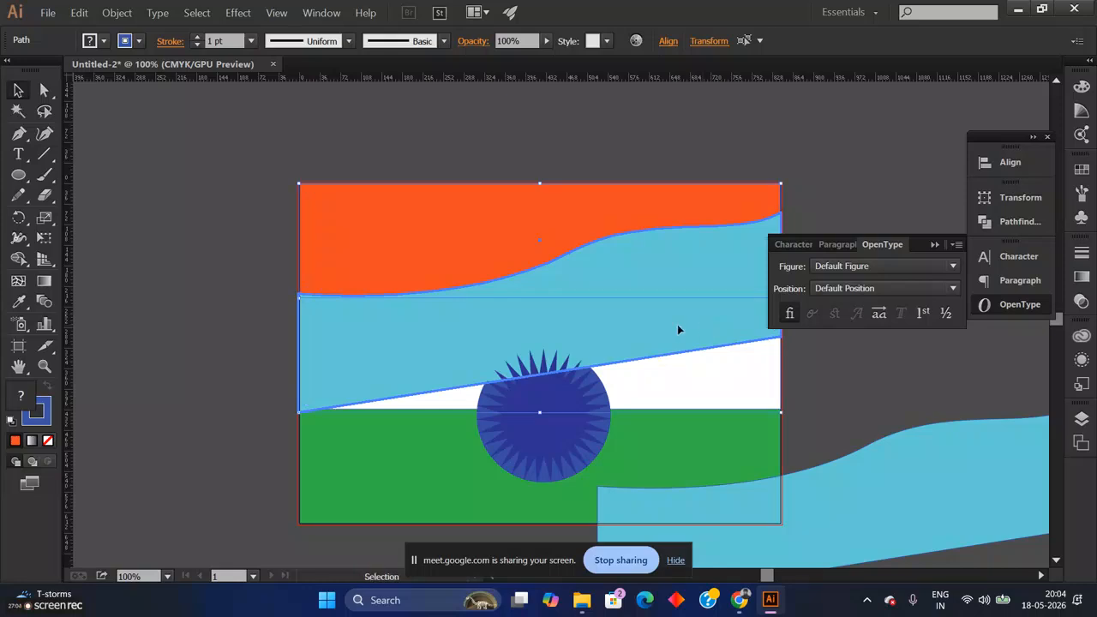
Step: Make a clipping mask from the orange band and the cyan wavy shape, collapse the OpenType options and clear the selection
{"action": "left_click", "coordinate": [900, 390]}
{"action": "left_click", "coordinate": [476, 249]}
{"action": "left_click", "coordinate": [587, 326], "text": "shift"}
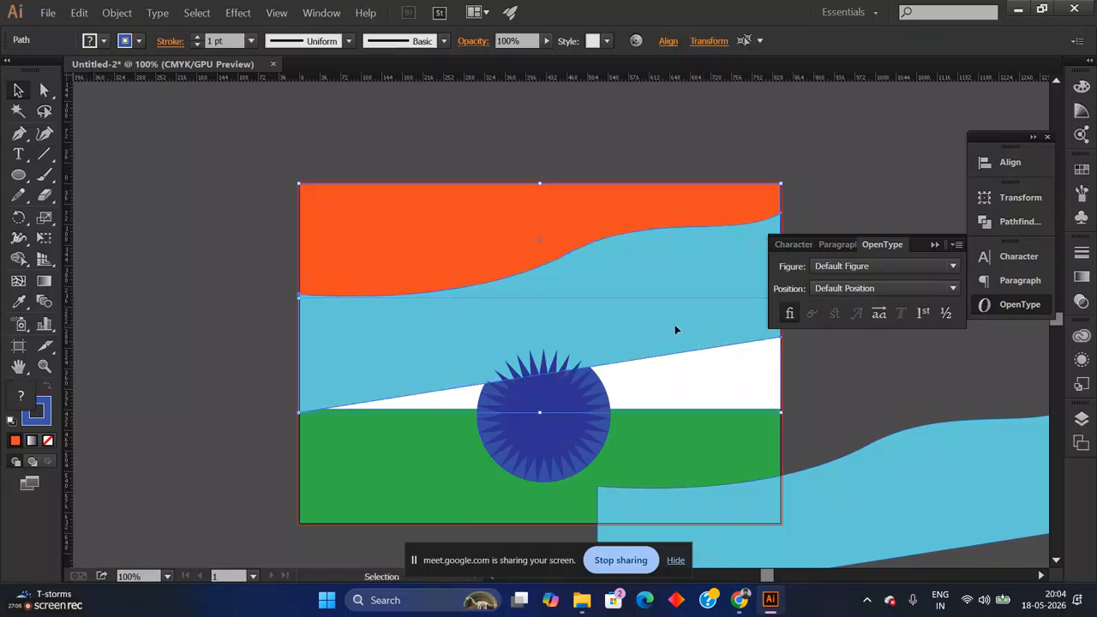
{"action": "right_click", "coordinate": [676, 326]}
{"action": "left_click", "coordinate": [724, 444]}
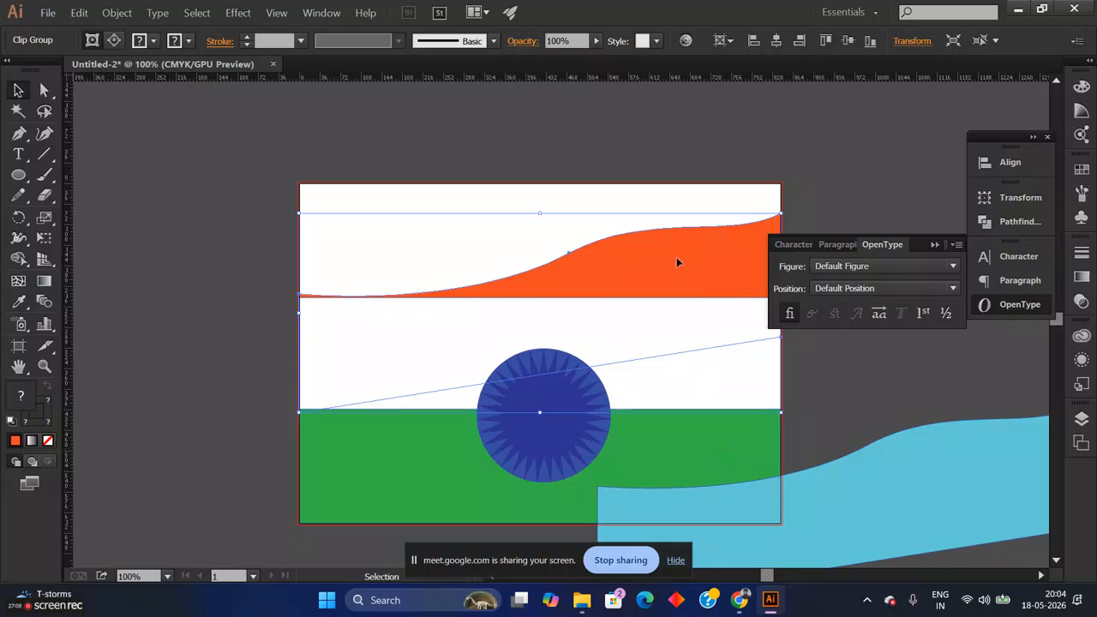
{"action": "left_click", "coordinate": [936, 245]}
{"action": "left_click", "coordinate": [866, 300]}
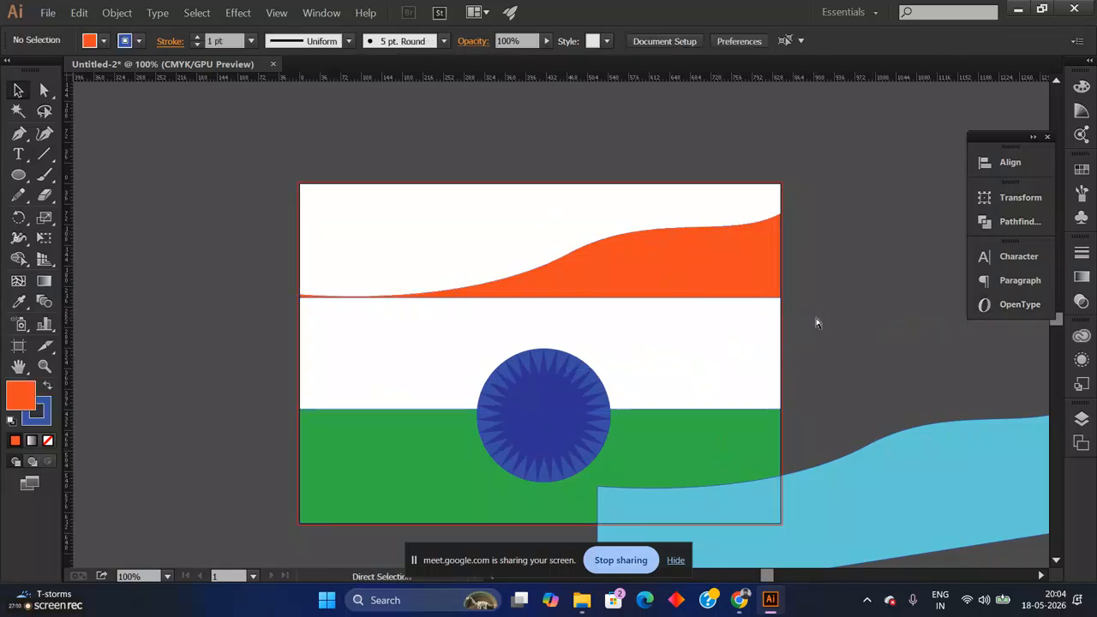
Step: Undo the orange band's clipping mask and delete the cyan wavy shape that overlaps the flag's orange and white bands
{"action": "key", "text": "ctrl+z"}
{"action": "key", "text": "ctrl+equal"}
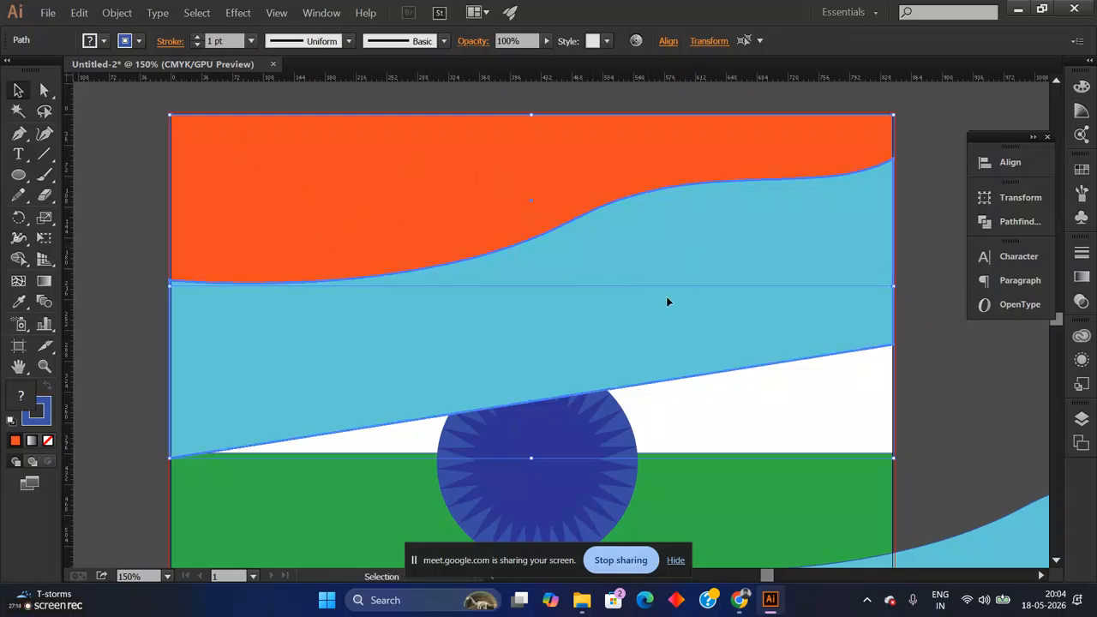
{"action": "left_click_drag", "start_coordinate": [624, 305], "coordinate": [628, 343]}
{"action": "key", "text": "ctrl+z"}
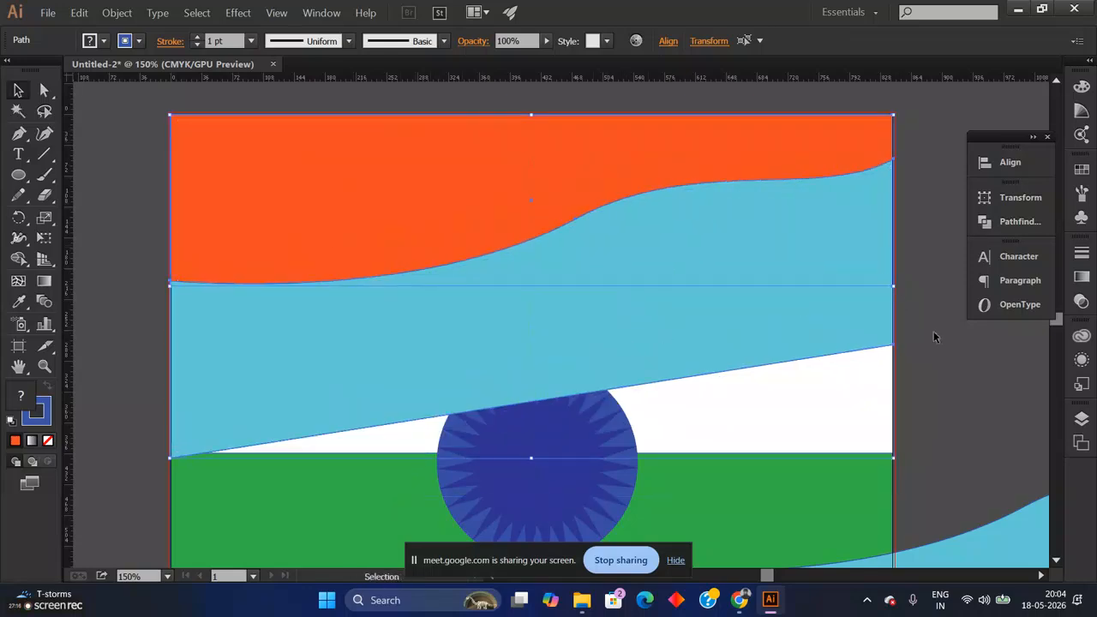
{"action": "left_click", "coordinate": [766, 295]}
{"action": "left_click_drag", "start_coordinate": [725, 266], "coordinate": [722, 331]}
{"action": "key", "text": "ctrl+z"}
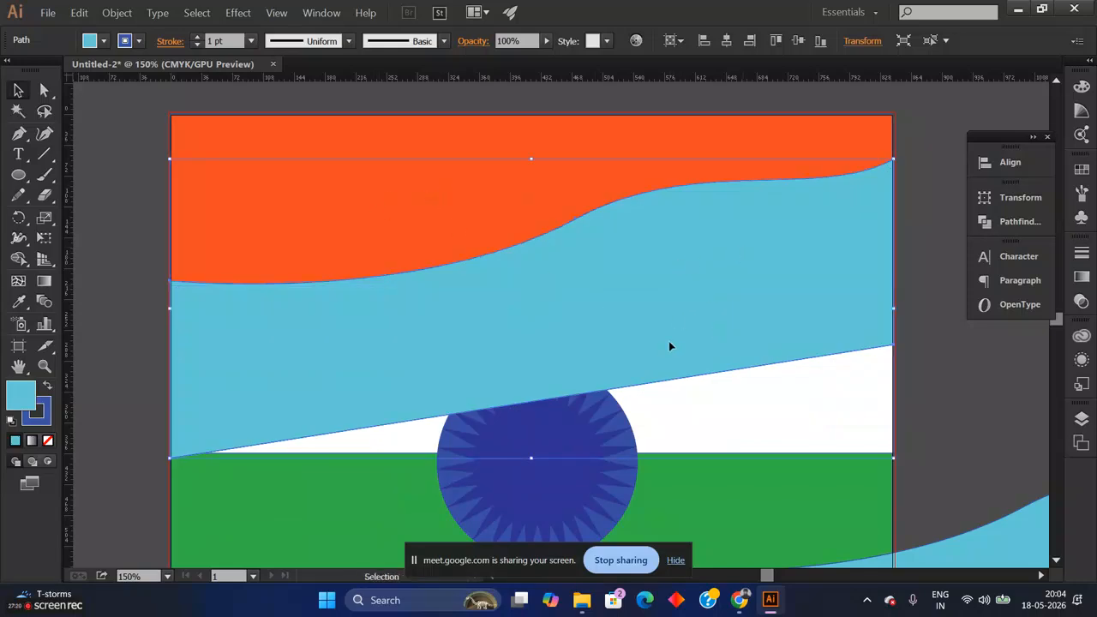
{"action": "key", "text": "Delete"}
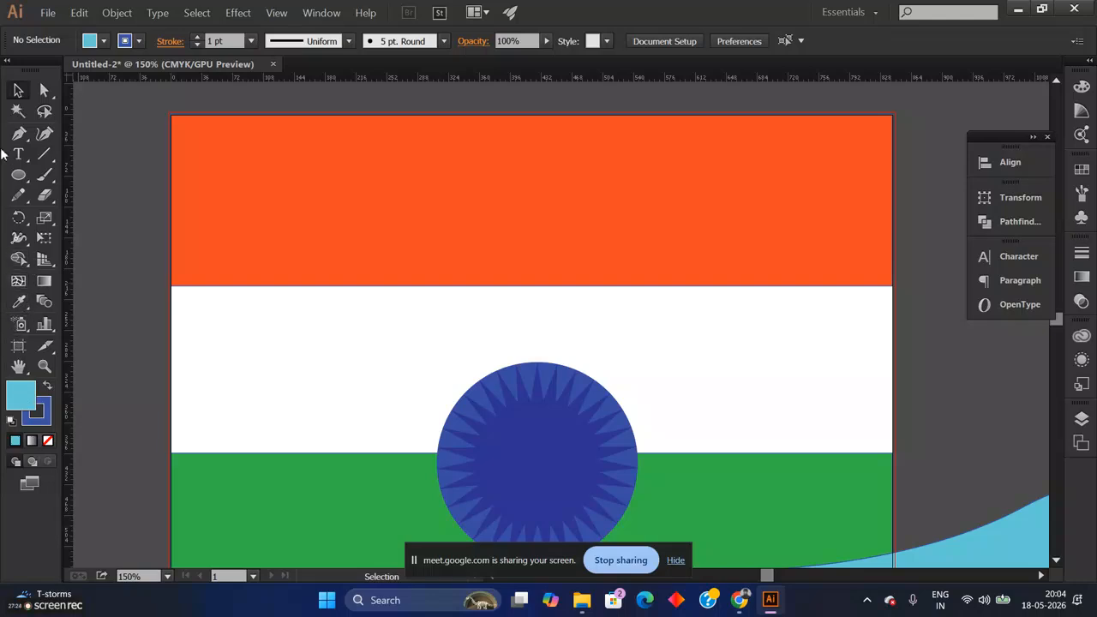
Step: Draw a cyan Pen shape over the orange band from its top-left corner, down 200 pt, along a rising S-curve to the right edge, ending at the top-right corner
{"action": "left_click", "coordinate": [19, 135]}
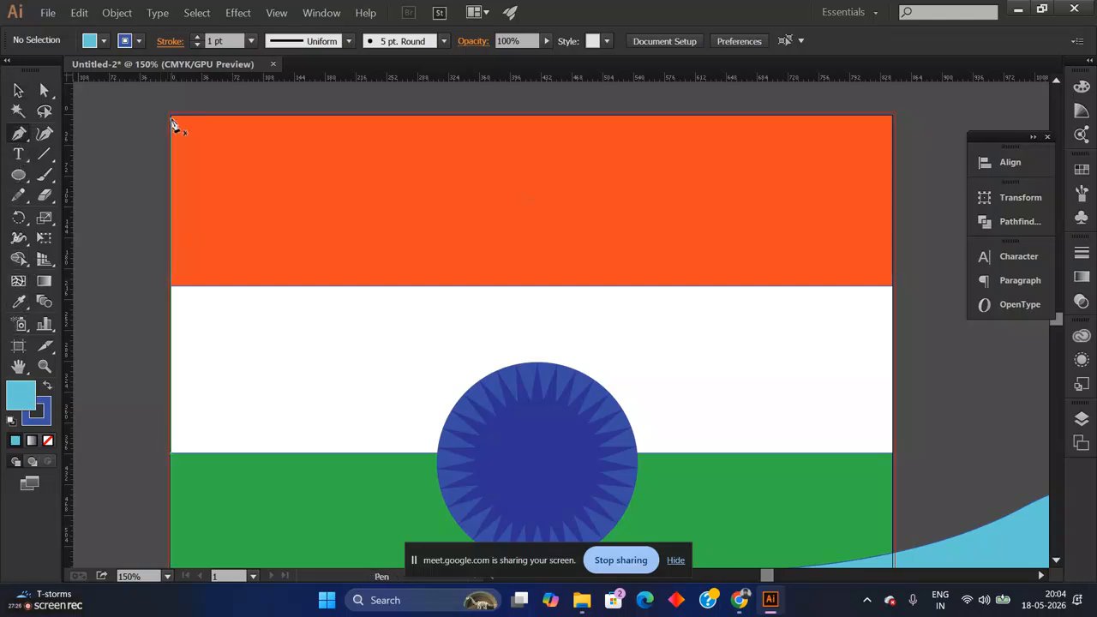
{"action": "left_click", "coordinate": [172, 114]}
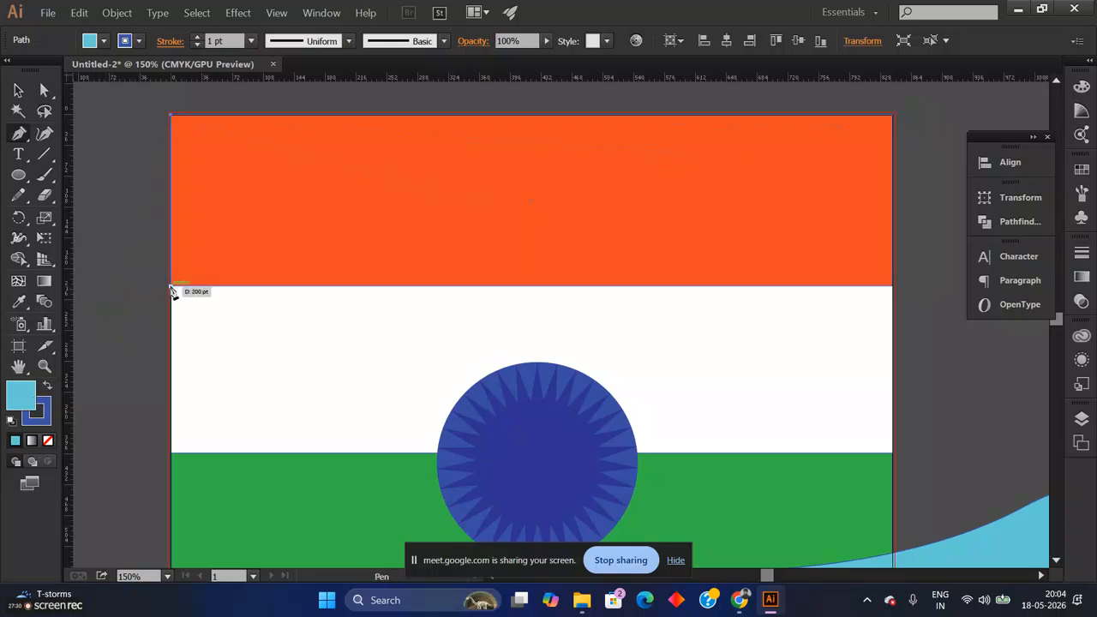
{"action": "left_click", "coordinate": [172, 285]}
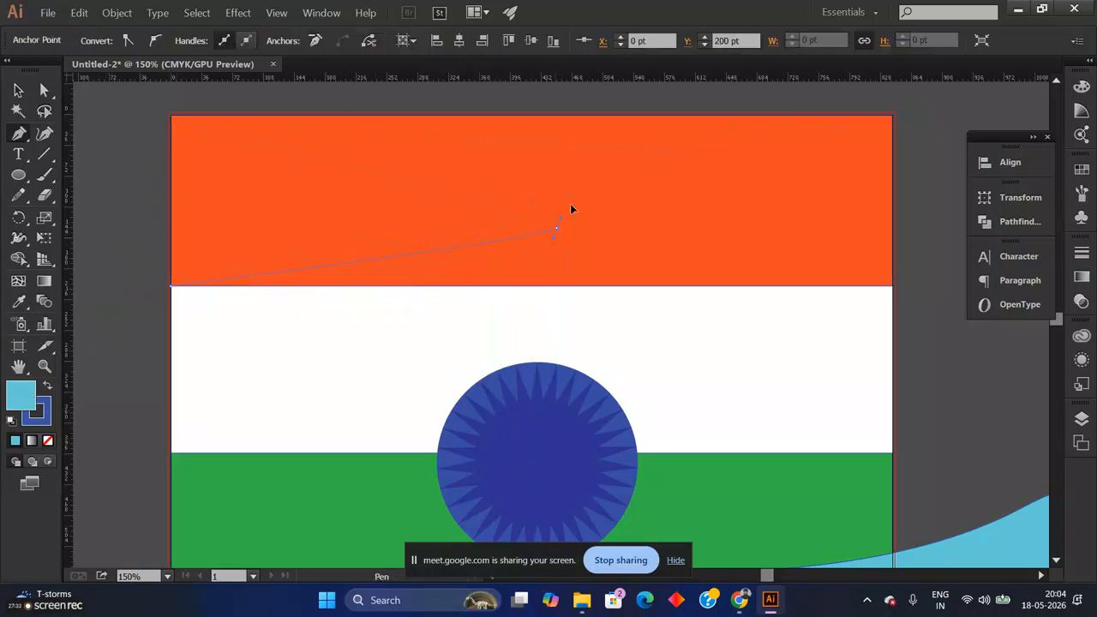
{"action": "left_click_drag", "start_coordinate": [755, 167], "coordinate": [730, 167]}
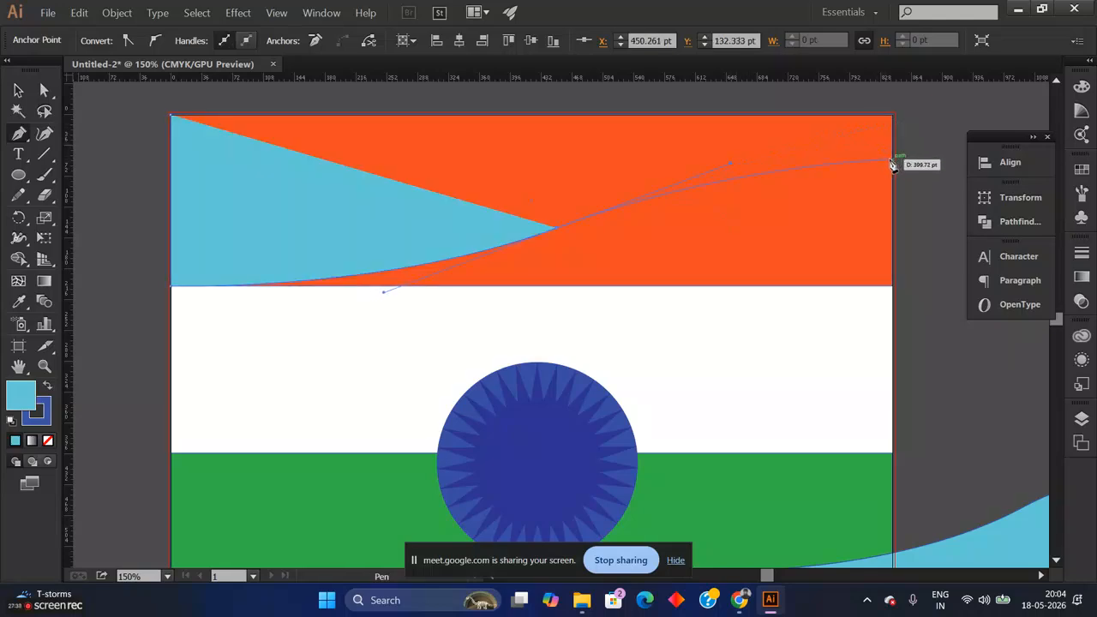
{"action": "left_click_drag", "start_coordinate": [894, 153], "coordinate": [989, 154]}
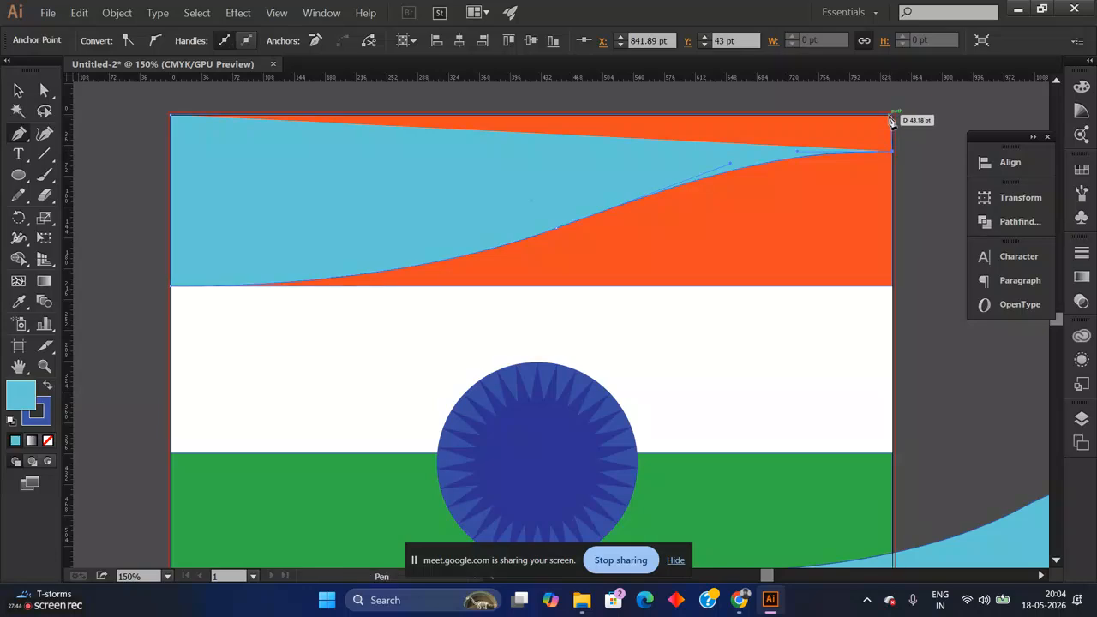
{"action": "left_click", "coordinate": [892, 115]}
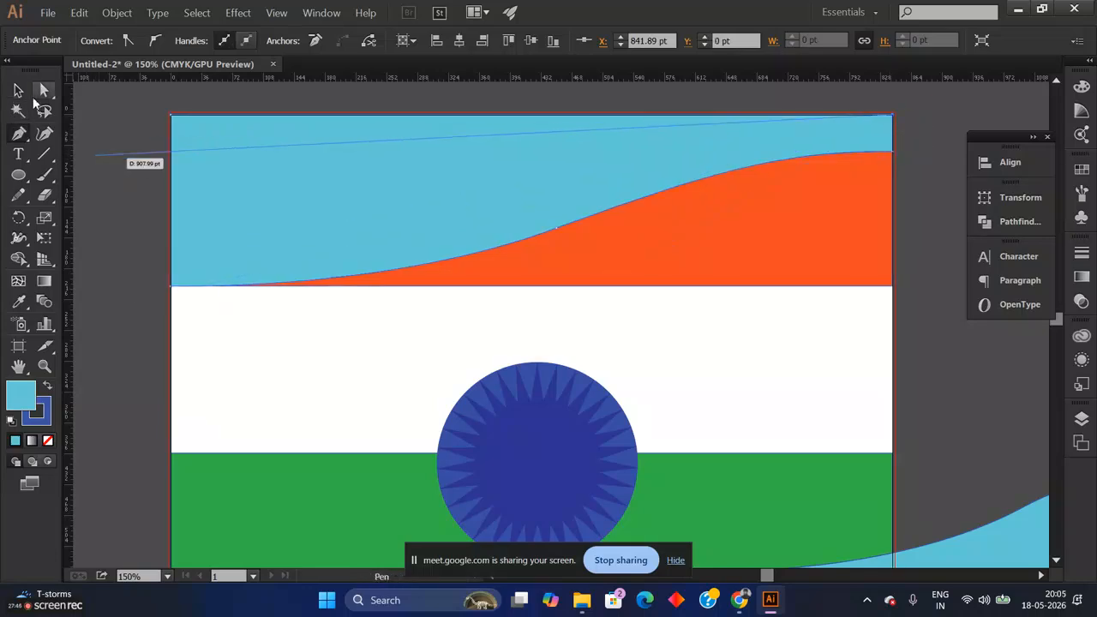
Step: Bend the right half of the new cyan shape's curve into a dip by adjusting its direction handles with Direct Selection
{"action": "left_click", "coordinate": [45, 89]}
{"action": "left_click", "coordinate": [390, 195]}
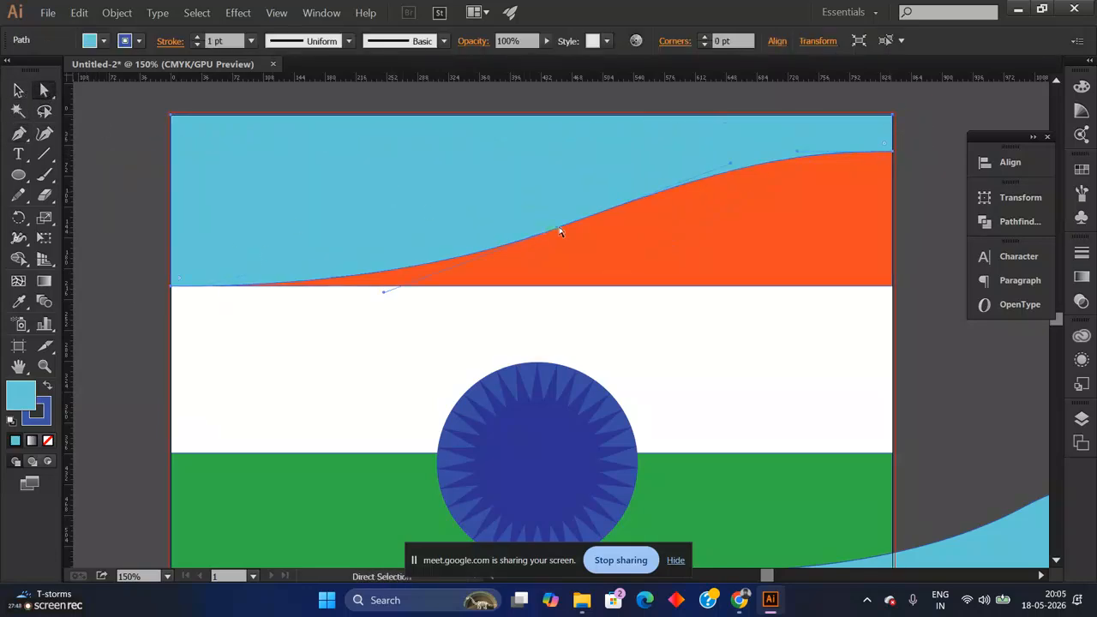
{"action": "left_click", "coordinate": [558, 228]}
{"action": "left_click_drag", "start_coordinate": [731, 164], "coordinate": [637, 198]}
{"action": "left_click_drag", "start_coordinate": [800, 155], "coordinate": [763, 161]}
{"action": "left_click_drag", "start_coordinate": [674, 164], "coordinate": [742, 256]}
{"action": "left_click_drag", "start_coordinate": [637, 201], "coordinate": [614, 208]}
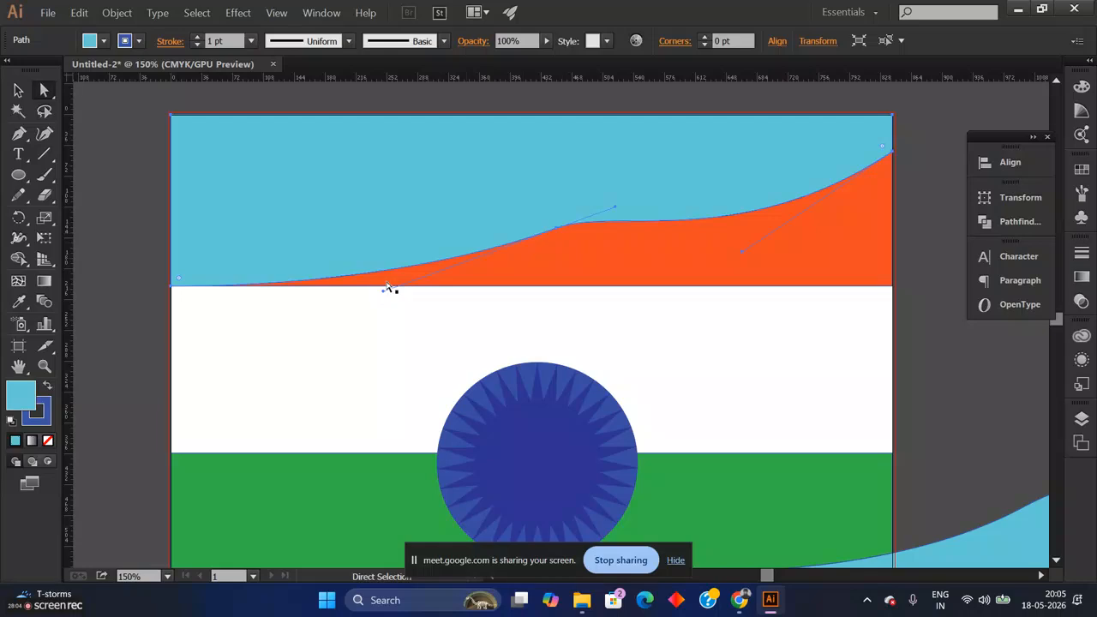
Step: Reposition the curve's middle anchor to about X 407 pt, Y 138 pt, adjust its handles into a smooth wave, and clear the selection
{"action": "left_click_drag", "start_coordinate": [555, 230], "coordinate": [686, 190]}
{"action": "key", "text": "ctrl+z"}
{"action": "left_click_drag", "start_coordinate": [343, 280], "coordinate": [392, 295]}
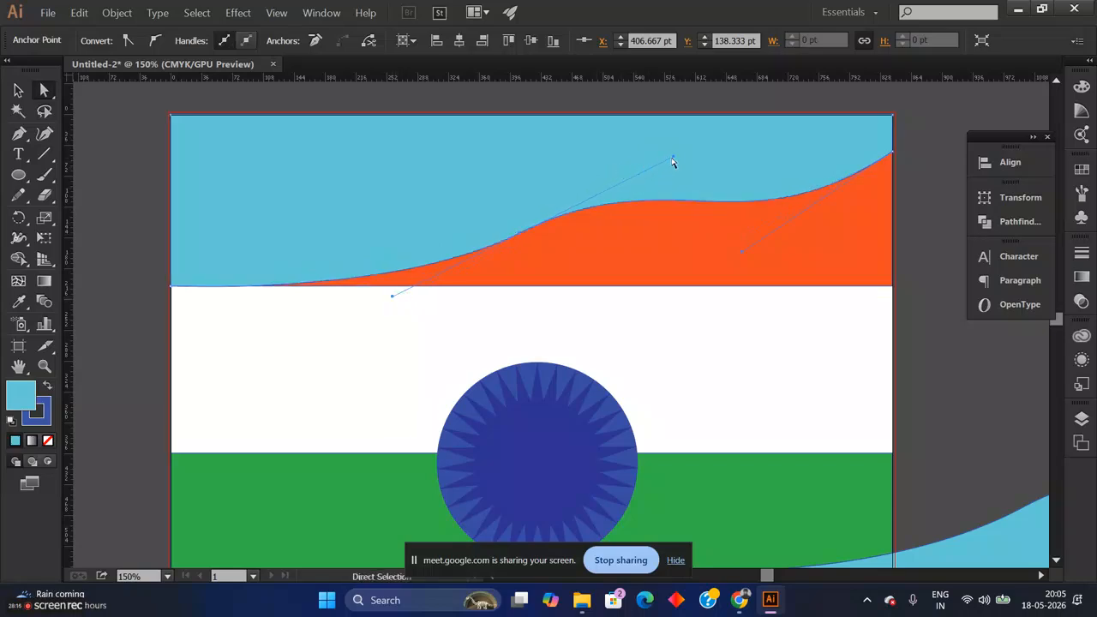
{"action": "left_click_drag", "start_coordinate": [674, 162], "coordinate": [637, 169]}
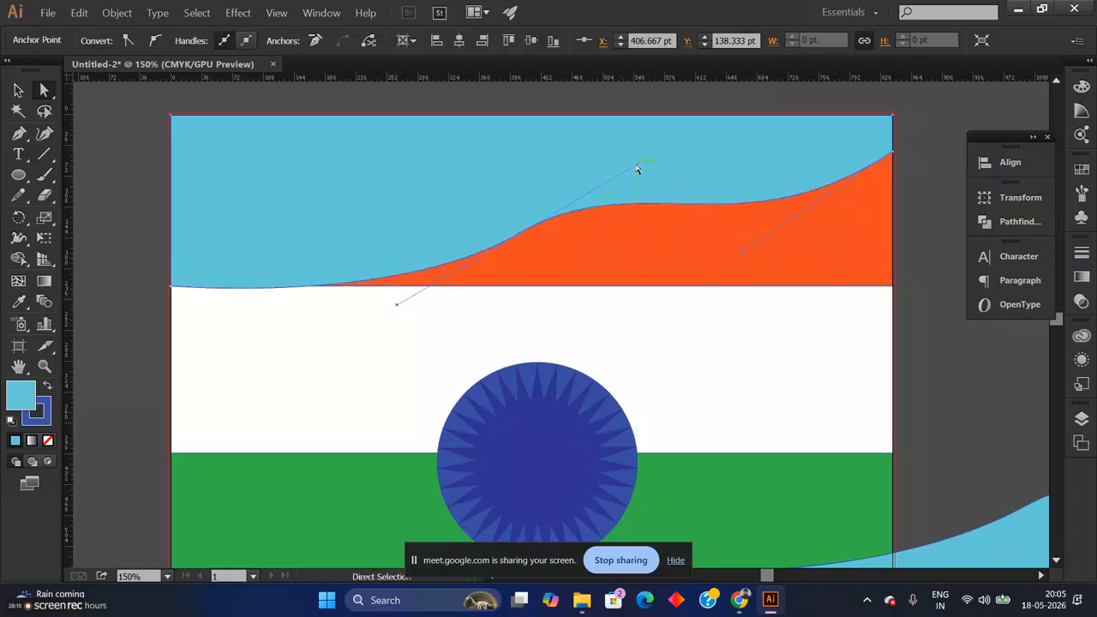
{"action": "left_click", "coordinate": [906, 202]}
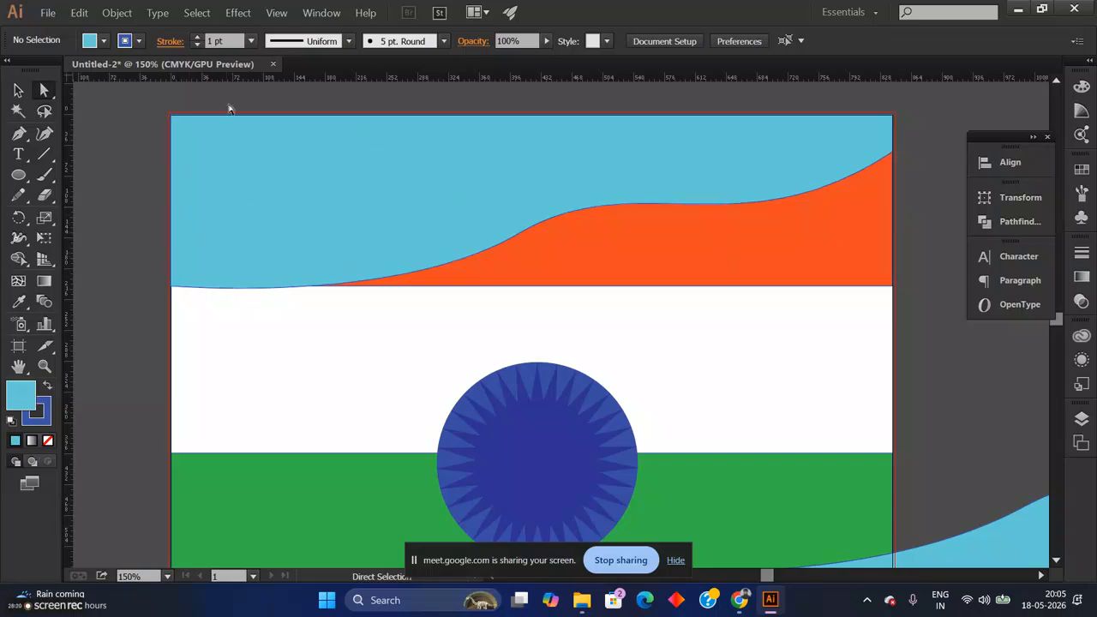
Step: Try to make a clipping mask from the orange band and the new cyan wavy shape, and undo it
{"action": "left_click", "coordinate": [726, 265]}
{"action": "left_click", "coordinate": [19, 93]}
{"action": "left_click", "coordinate": [132, 129]}
{"action": "left_click_drag", "start_coordinate": [646, 334], "coordinate": [350, 187]}
{"action": "right_click", "coordinate": [516, 180]}
{"action": "left_click", "coordinate": [549, 289]}
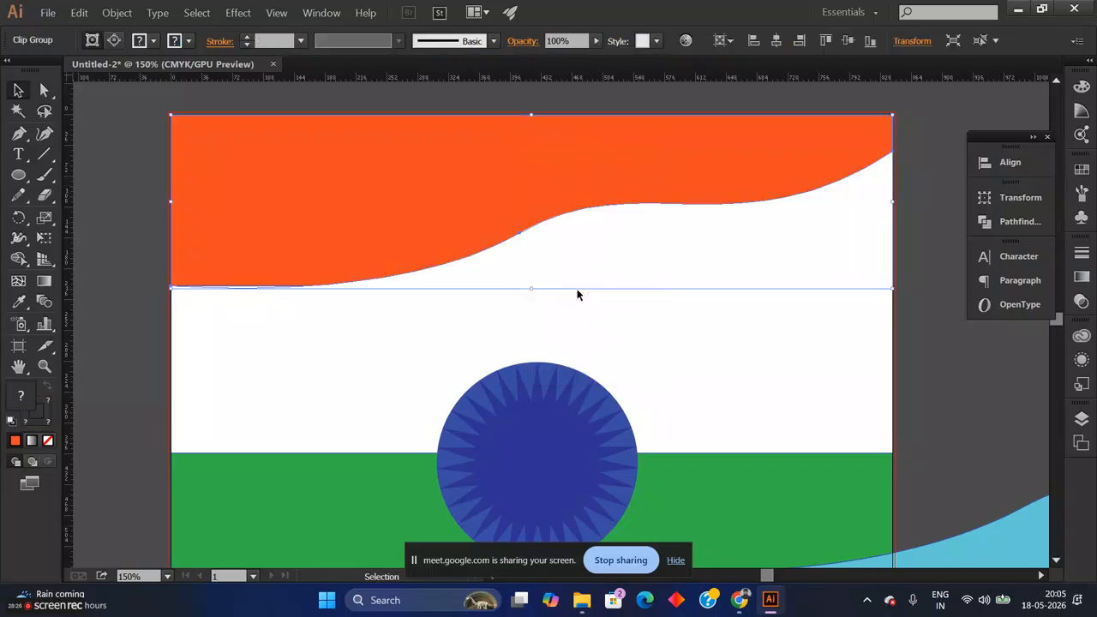
{"action": "left_click", "coordinate": [566, 302]}
{"action": "left_click", "coordinate": [381, 202]}
{"action": "left_click", "coordinate": [538, 288]}
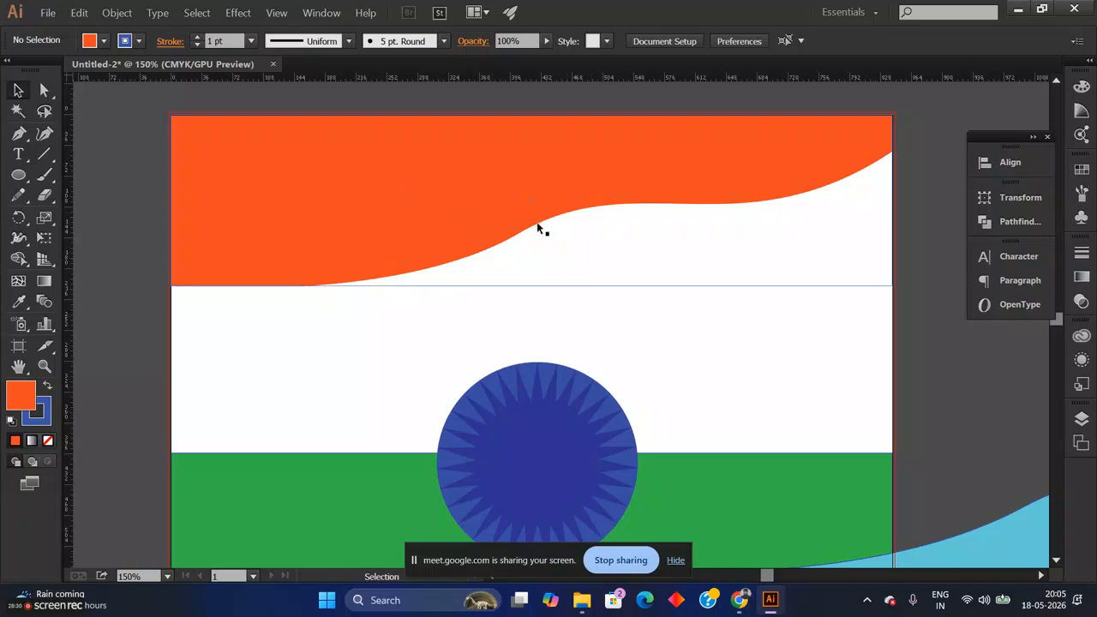
{"action": "left_click", "coordinate": [597, 178]}
{"action": "key", "text": "ctrl+z"}
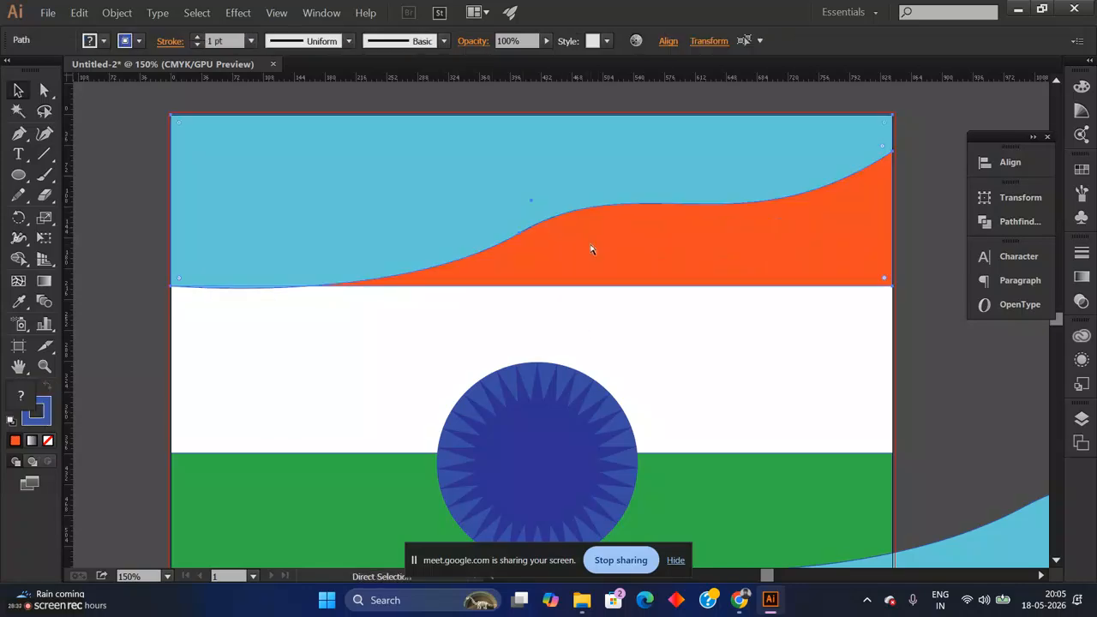
{"action": "key", "text": "ctrl+shift+a"}
{"action": "left_click", "coordinate": [763, 129]}
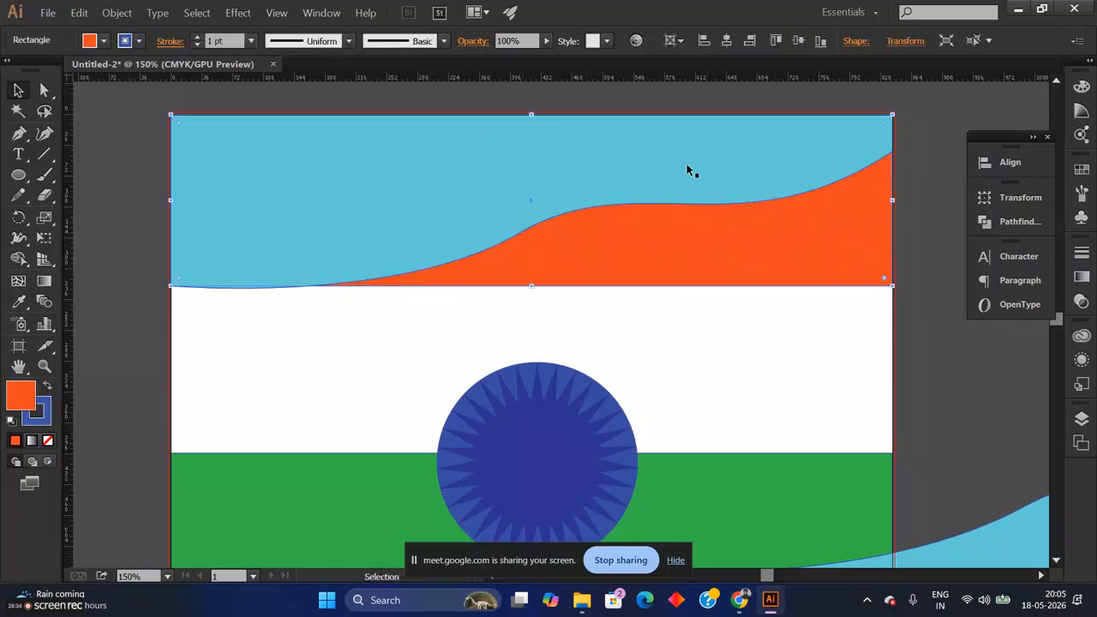
{"action": "left_click", "coordinate": [538, 206]}
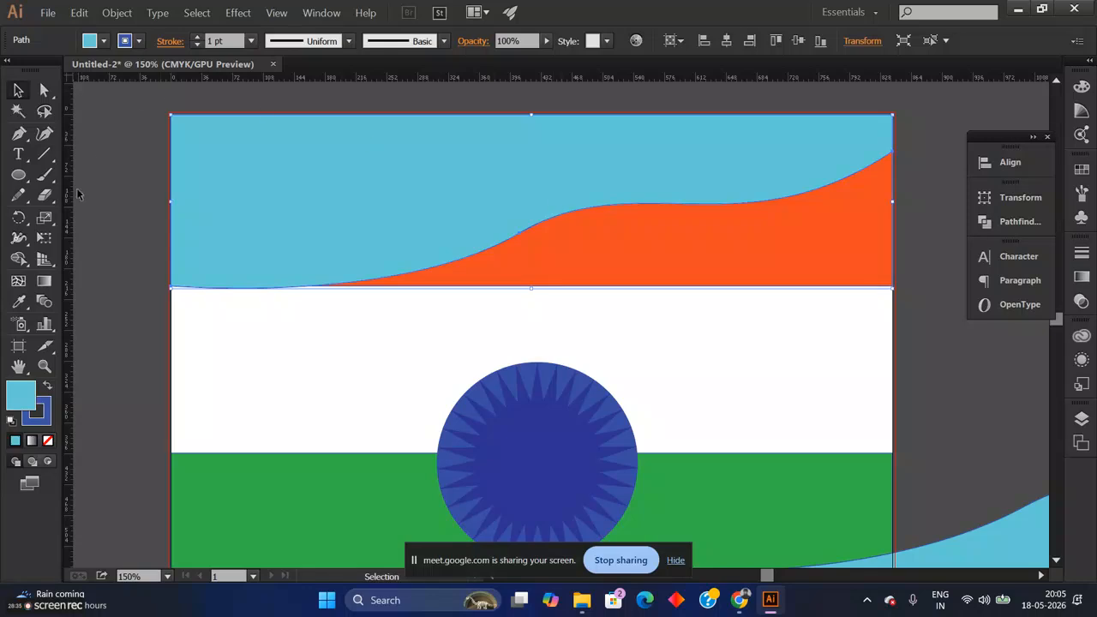
{"action": "left_click_drag", "start_coordinate": [679, 336], "coordinate": [421, 161]}
{"action": "right_click", "coordinate": [590, 199]}
{"action": "left_click", "coordinate": [386, 188]}
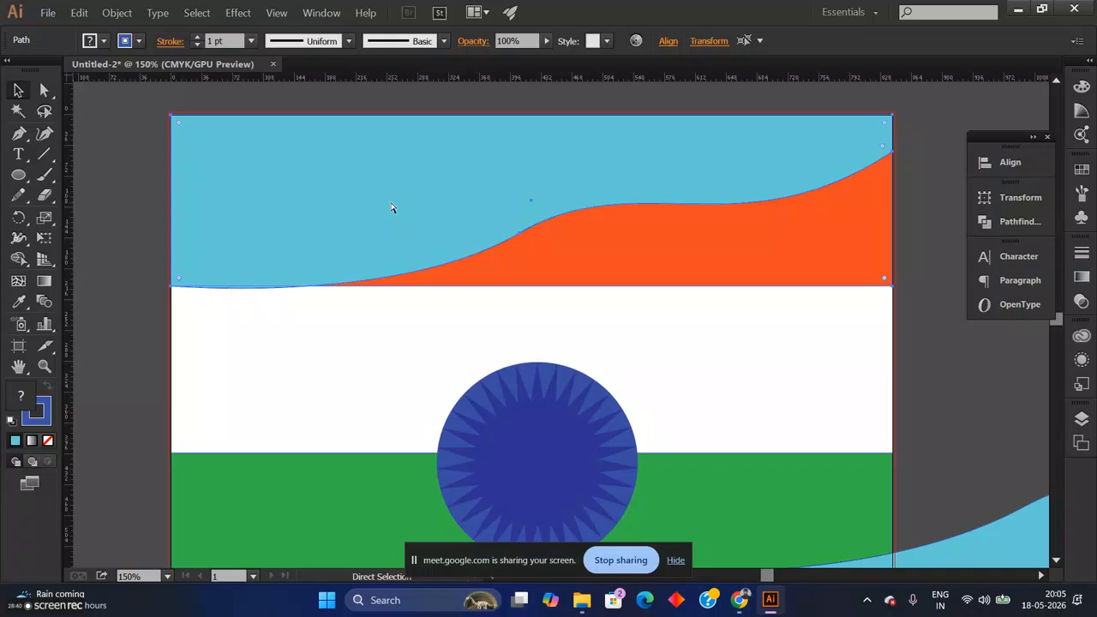
{"action": "key", "text": "ctrl+v"}
{"action": "key", "text": "ctrl+z"}
{"action": "left_click", "coordinate": [737, 356]}
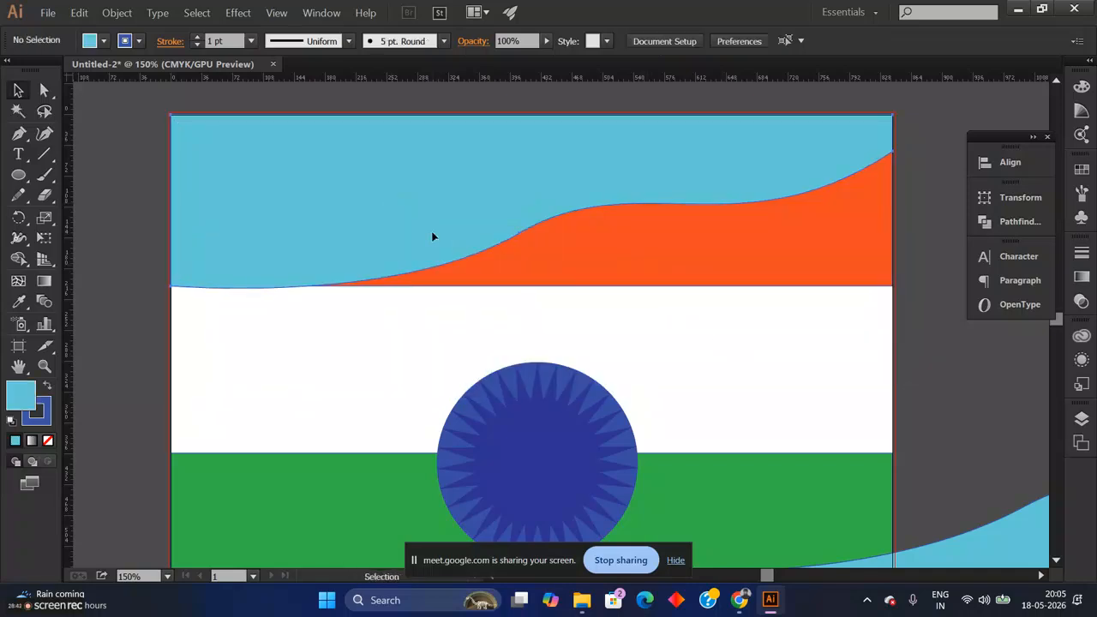
Step: Duplicate the new cyan wavy shape, placing the copy over the flag's green band
{"action": "left_click", "coordinate": [433, 237]}
{"action": "right_click", "coordinate": [388, 220]}
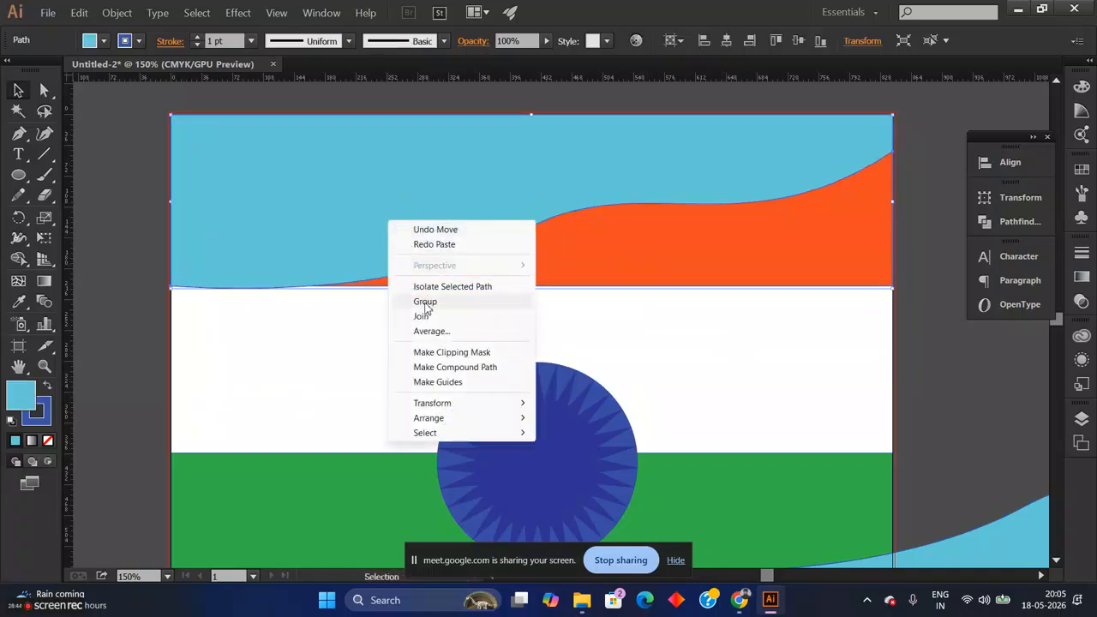
{"action": "left_click", "coordinate": [544, 259]}
{"action": "left_click", "coordinate": [483, 212]}
{"action": "left_click", "coordinate": [503, 186], "text": "ctrl"}
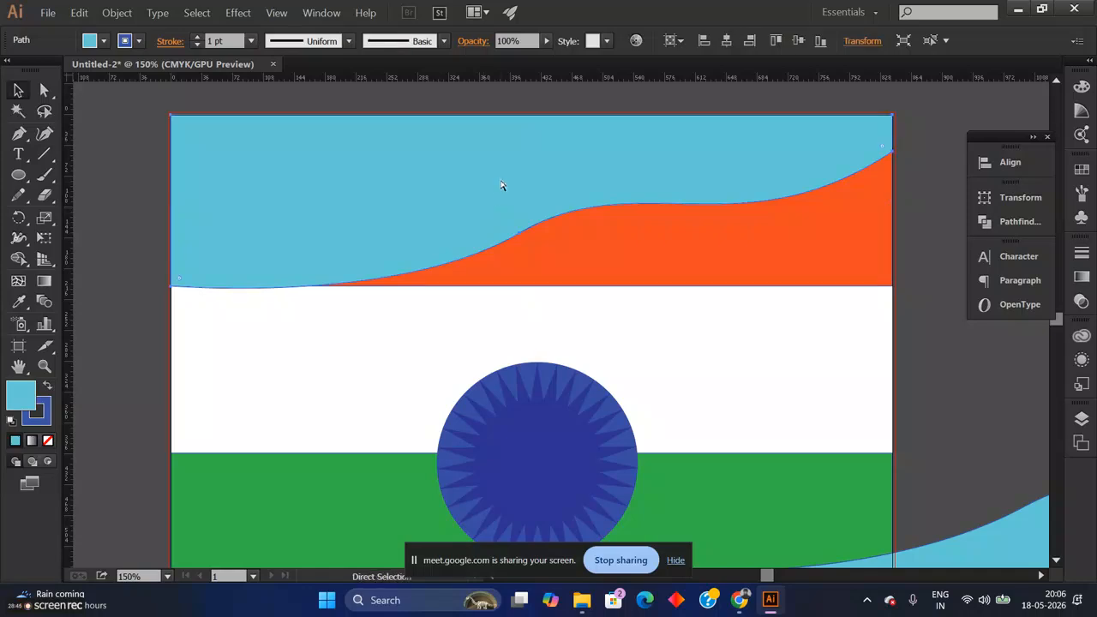
{"action": "left_click_drag", "start_coordinate": [501, 186], "coordinate": [557, 469]}
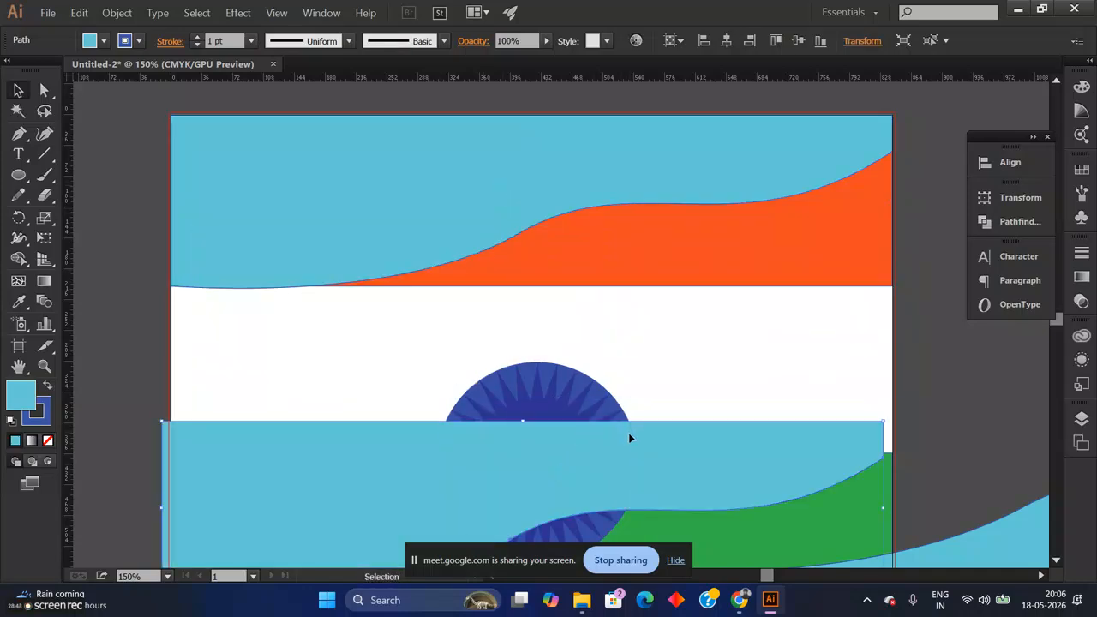
{"action": "left_click_drag", "start_coordinate": [628, 439], "coordinate": [630, 489]}
Step: Make a clipping mask from the orange band and the cyan wavy shape above it, and clear the selection
{"action": "left_click", "coordinate": [750, 350]}
{"action": "left_click", "coordinate": [499, 196]}
{"action": "right_click", "coordinate": [609, 229]}
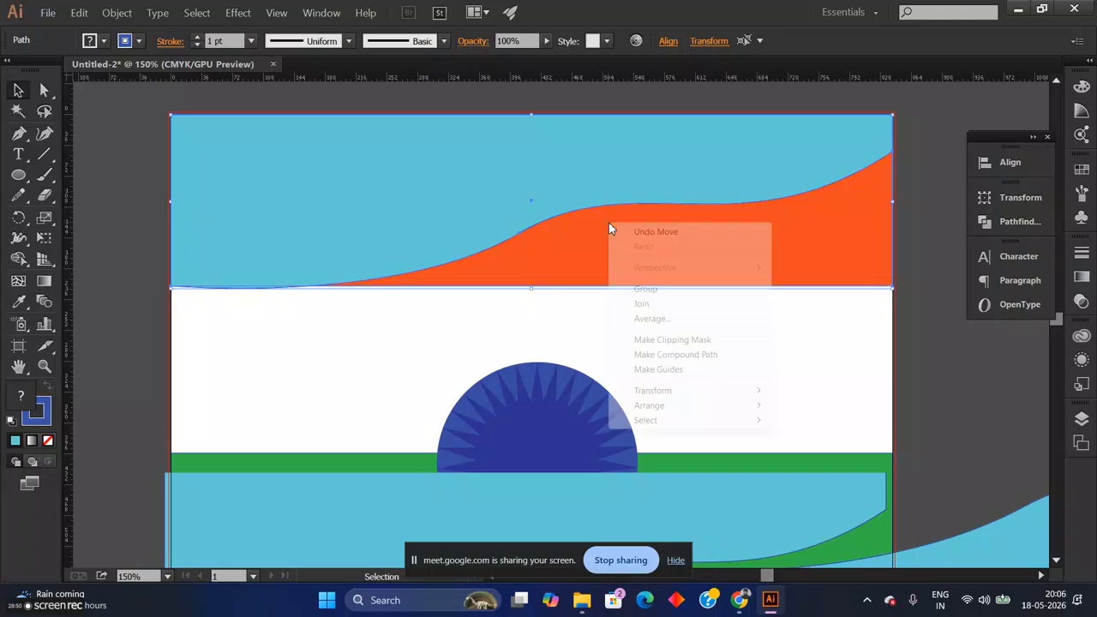
{"action": "left_click", "coordinate": [662, 340]}
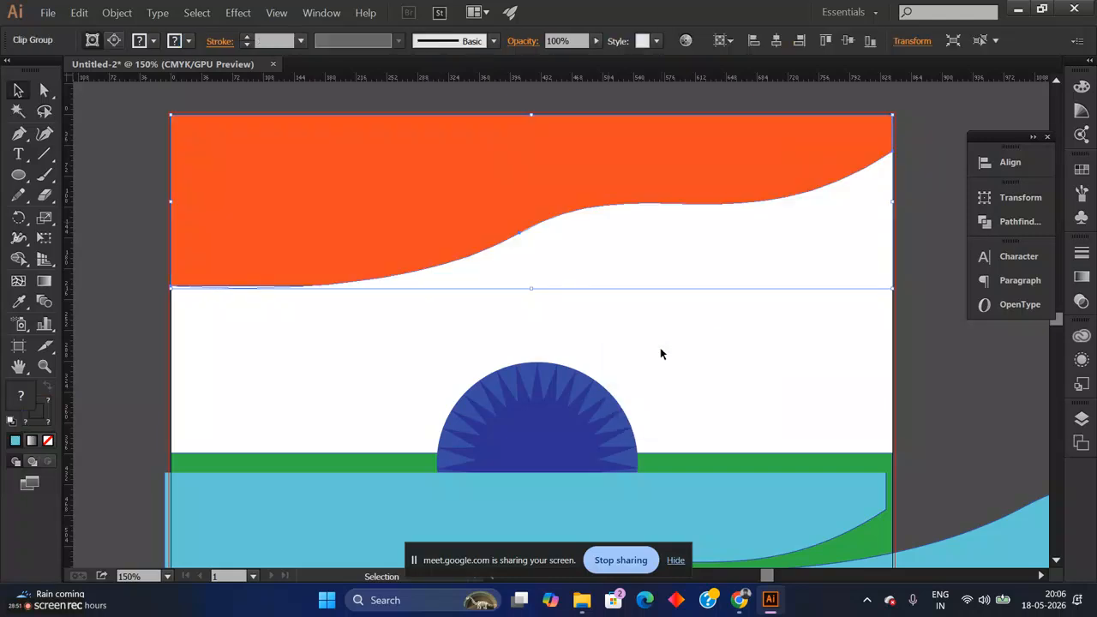
{"action": "left_click", "coordinate": [810, 309]}
Step: Move the older cyan wavy shape from the flag's lower-right corner out to the empty area right of the flag
{"action": "scroll", "coordinate": [826, 289], "scroll_direction": "right", "scroll_amount": 3}
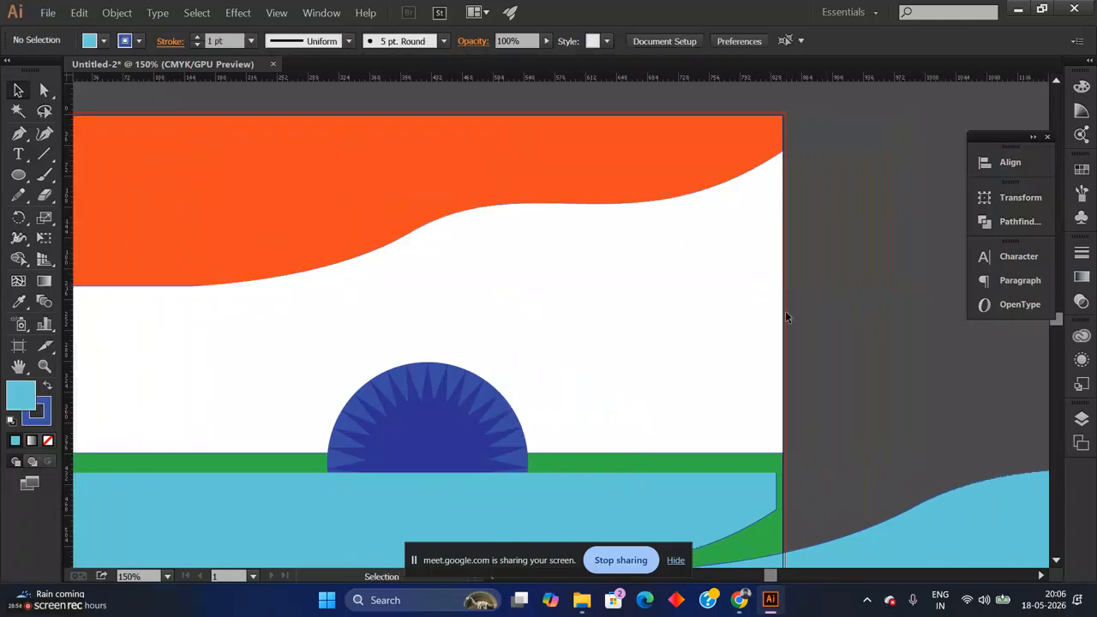
{"action": "key", "text": "ctrl+minus"}
{"action": "key", "text": "ctrl+minus"}
{"action": "key", "text": "ctrl+minus"}
{"action": "key", "text": "alt+Tab"}
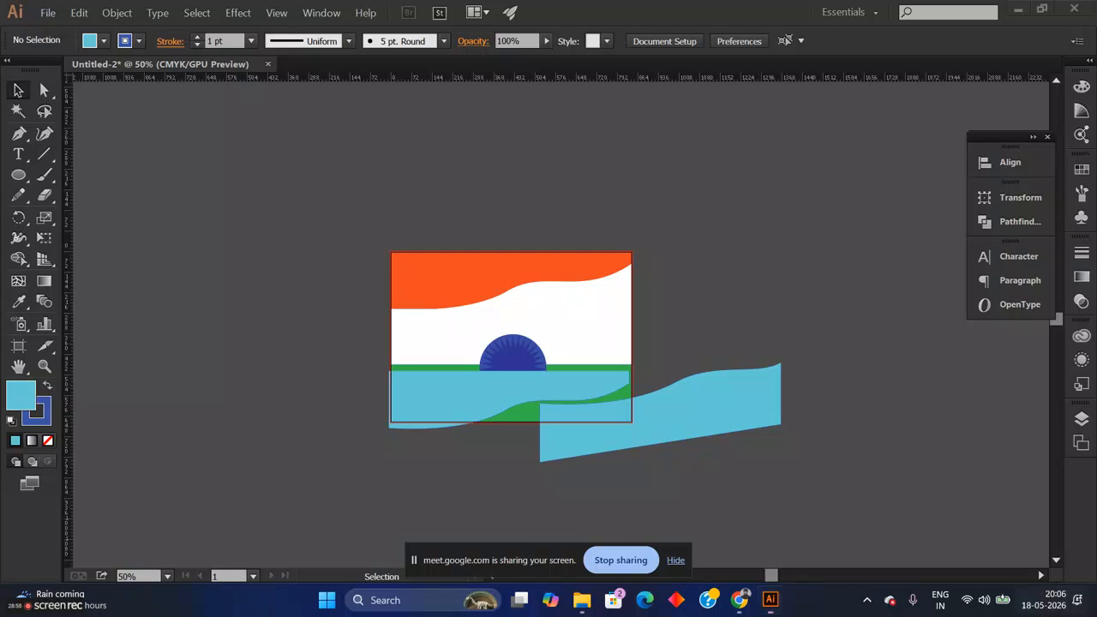
{"action": "left_click_drag", "start_coordinate": [686, 411], "coordinate": [824, 292]}
{"action": "key", "text": "a"}
{"action": "key", "text": "ctrl+plus"}
{"action": "key", "text": "ctrl+plus"}
{"action": "key", "text": "ctrl+plus"}
{"action": "key", "text": "ctrl+minus"}
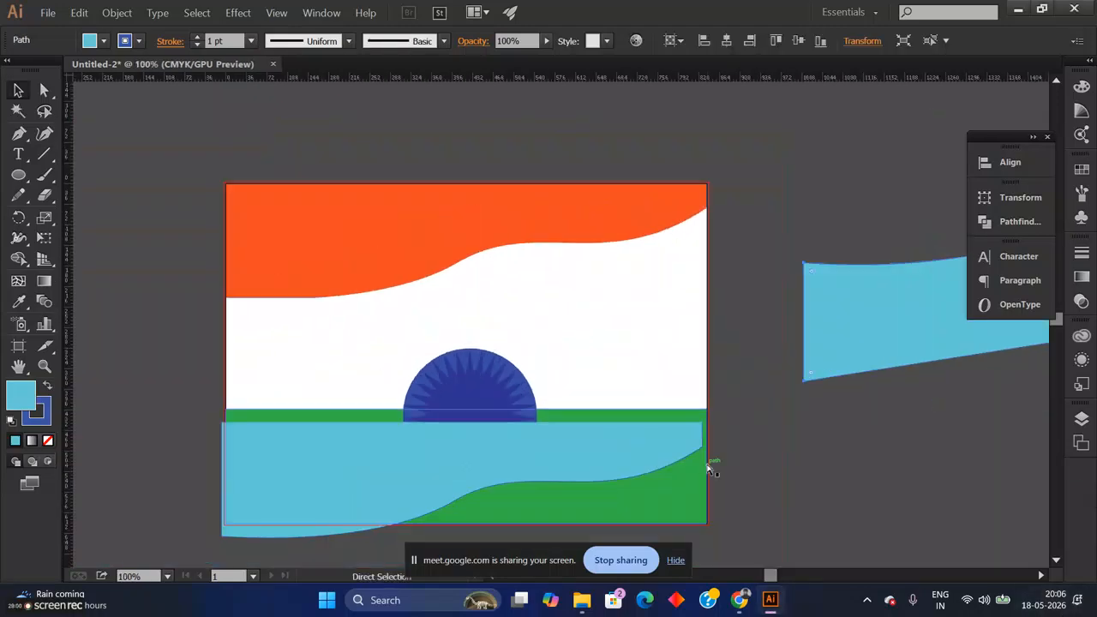
Step: Move the whole blue wheel emblem up and to the right into the white band, and clear the selection
{"action": "left_click_drag", "start_coordinate": [402, 328], "coordinate": [554, 397]}
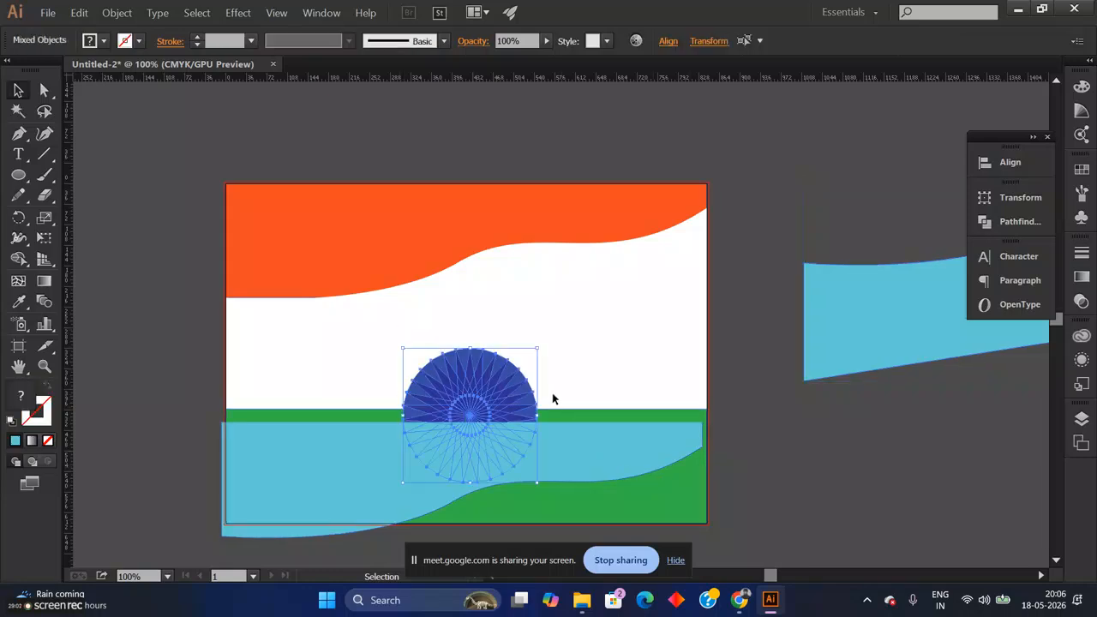
{"action": "left_click_drag", "start_coordinate": [500, 323], "coordinate": [532, 284]}
{"action": "left_click", "coordinate": [846, 486]}
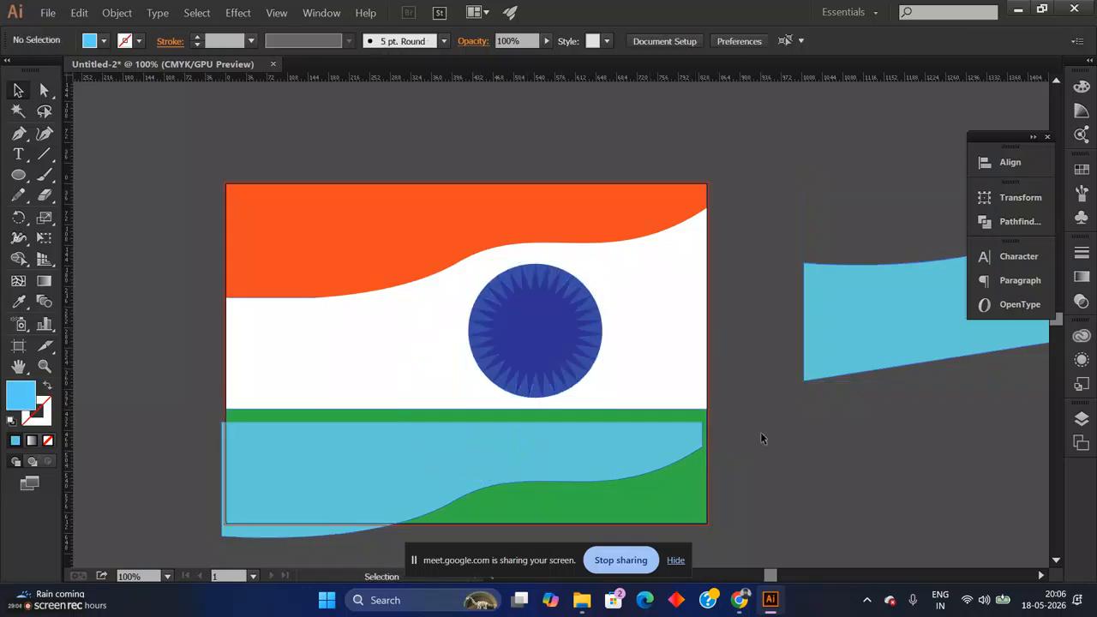
Step: Align the cyan wavy copy with the top and side edges of the green band, and leave nothing selected
{"action": "scroll", "coordinate": [643, 412], "scroll_direction": "down", "scroll_amount": 2}
{"action": "left_click", "coordinate": [381, 421]}
{"action": "mouse_move", "coordinate": [496, 399]}
{"action": "left_mouse_down"}
{"action": "mouse_move", "coordinate": [544, 376]}
{"action": "mouse_move", "coordinate": [489, 397]}
{"action": "left_mouse_up"}
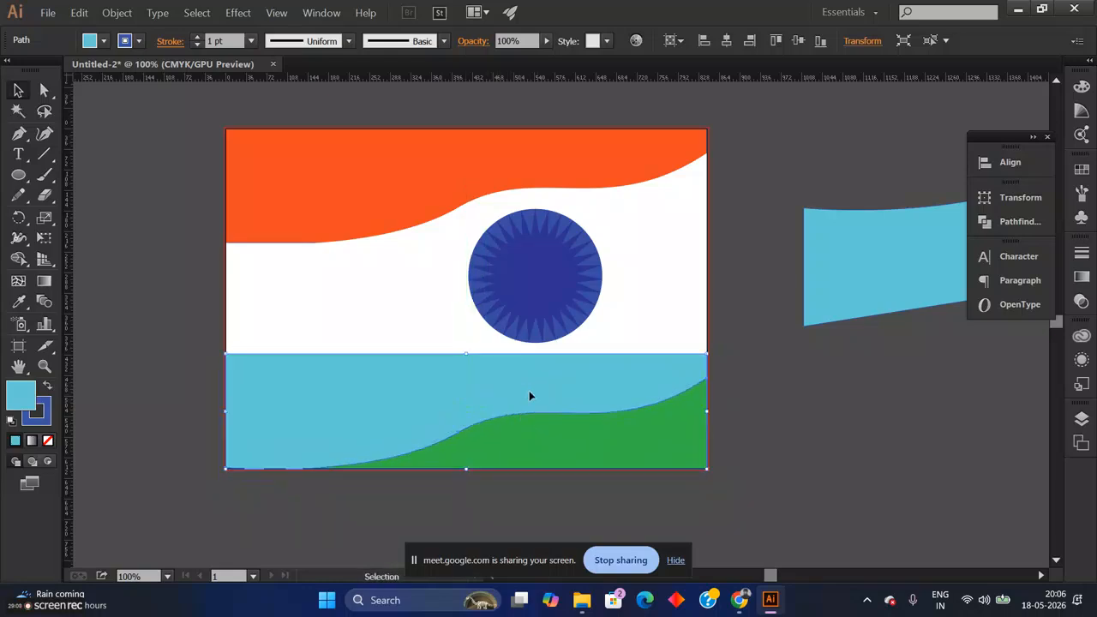
{"action": "left_click", "coordinate": [765, 482]}
{"action": "left_click_drag", "start_coordinate": [634, 498], "coordinate": [349, 375]}
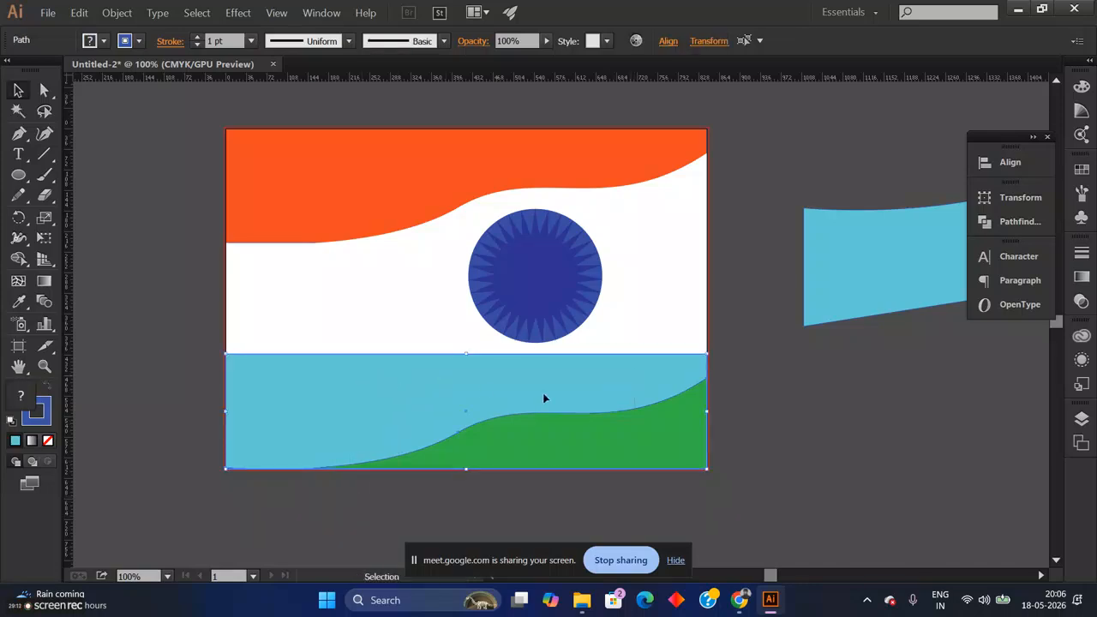
{"action": "left_click", "coordinate": [840, 454]}
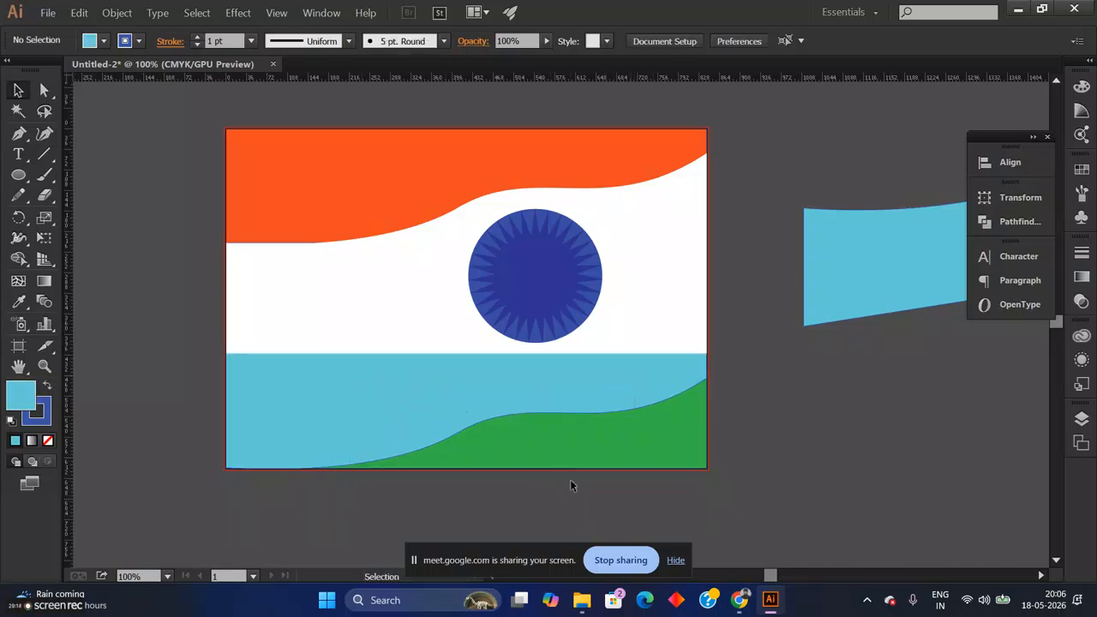
Step: Try making a clipping mask from the green band and the cyan wavy shape above it, and undo the mask
{"action": "left_click", "coordinate": [559, 392]}
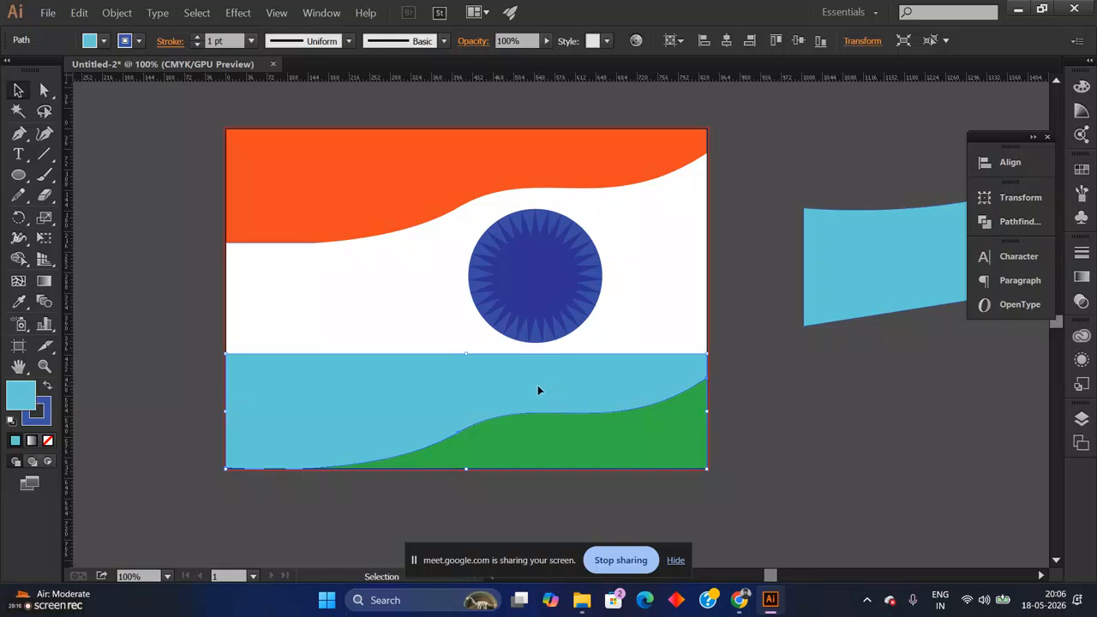
{"action": "double_click", "coordinate": [539, 390]}
{"action": "left_click", "coordinate": [599, 491]}
{"action": "double_click", "coordinate": [601, 489]}
{"action": "left_click_drag", "start_coordinate": [602, 489], "coordinate": [399, 378]}
{"action": "right_click", "coordinate": [622, 368]}
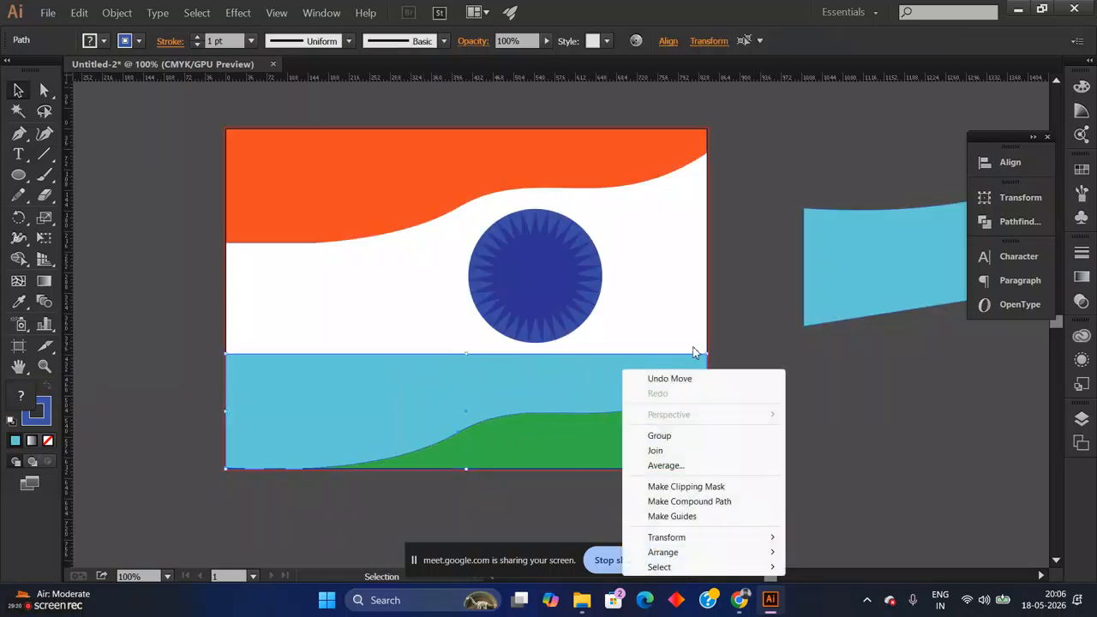
{"action": "left_click", "coordinate": [688, 486]}
{"action": "left_click", "coordinate": [800, 439]}
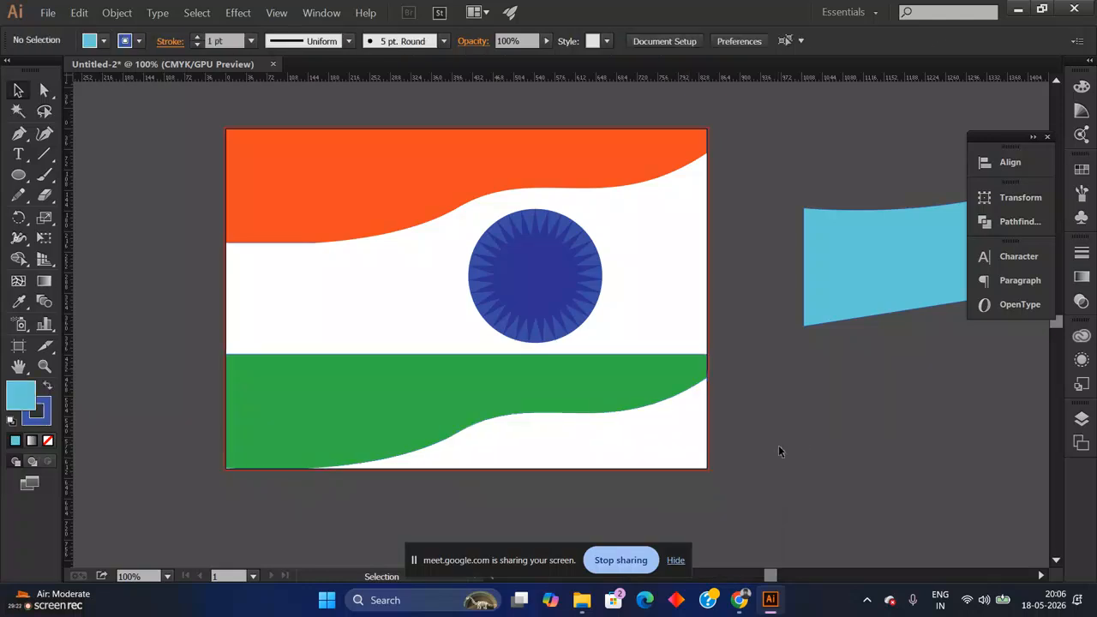
{"action": "key", "text": "ctrl+z"}
{"action": "left_click", "coordinate": [546, 383]}
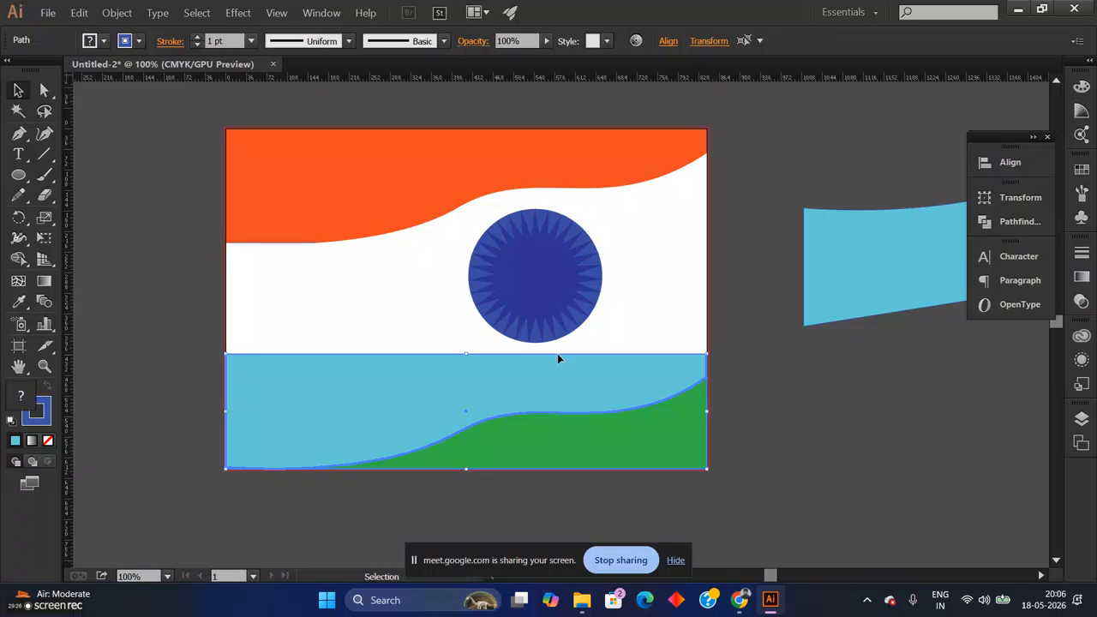
{"action": "left_click", "coordinate": [681, 415]}
{"action": "left_click", "coordinate": [598, 406]}
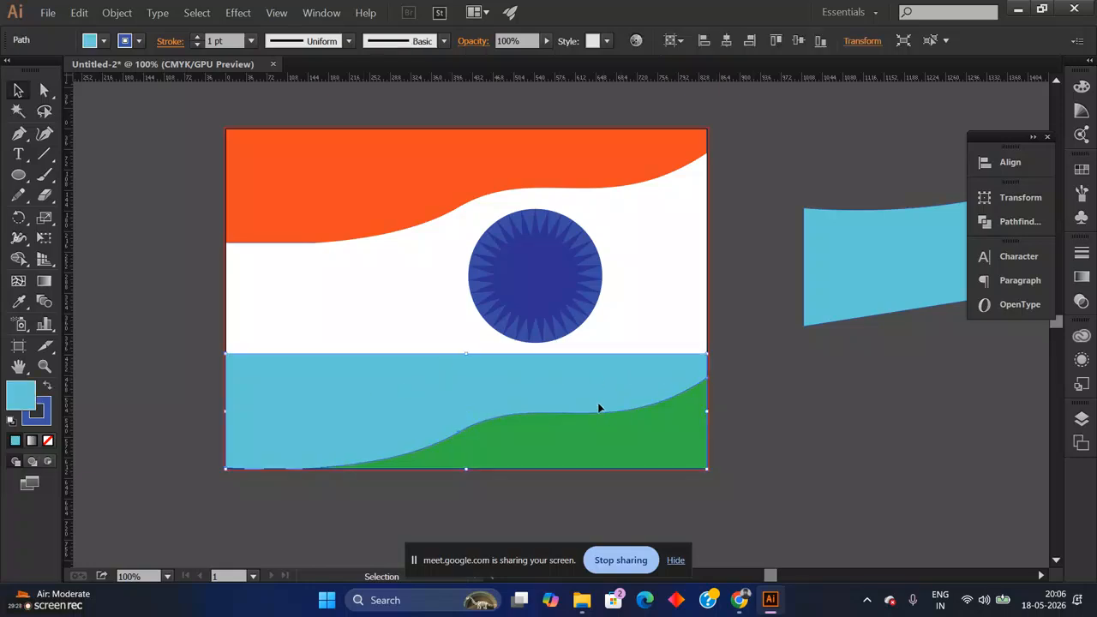
{"action": "double_click", "coordinate": [552, 370]}
{"action": "left_click", "coordinate": [830, 381]}
{"action": "left_click", "coordinate": [538, 396]}
{"action": "left_click", "coordinate": [831, 395]}
{"action": "double_click", "coordinate": [836, 442]}
{"action": "left_click", "coordinate": [543, 385]}
{"action": "right_click", "coordinate": [525, 377]}
{"action": "mouse_move", "coordinate": [593, 339]}
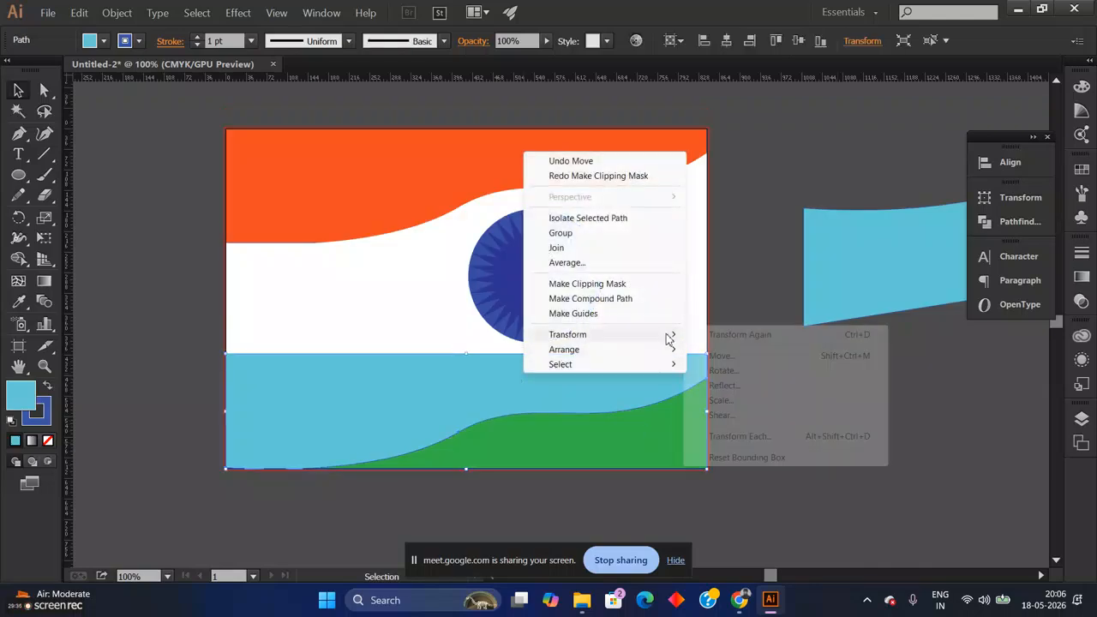
{"action": "left_click", "coordinate": [754, 214]}
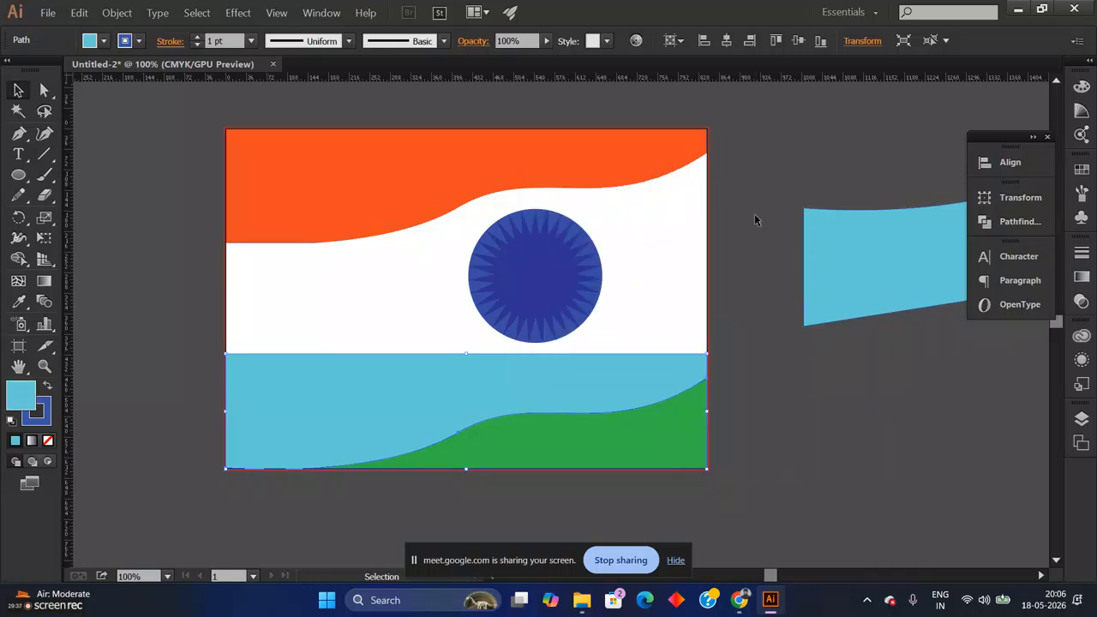
Step: Rotate the cyan wavy shape over the green band by half a turn, and reflect it across the vertical axis
{"action": "left_click", "coordinate": [559, 392]}
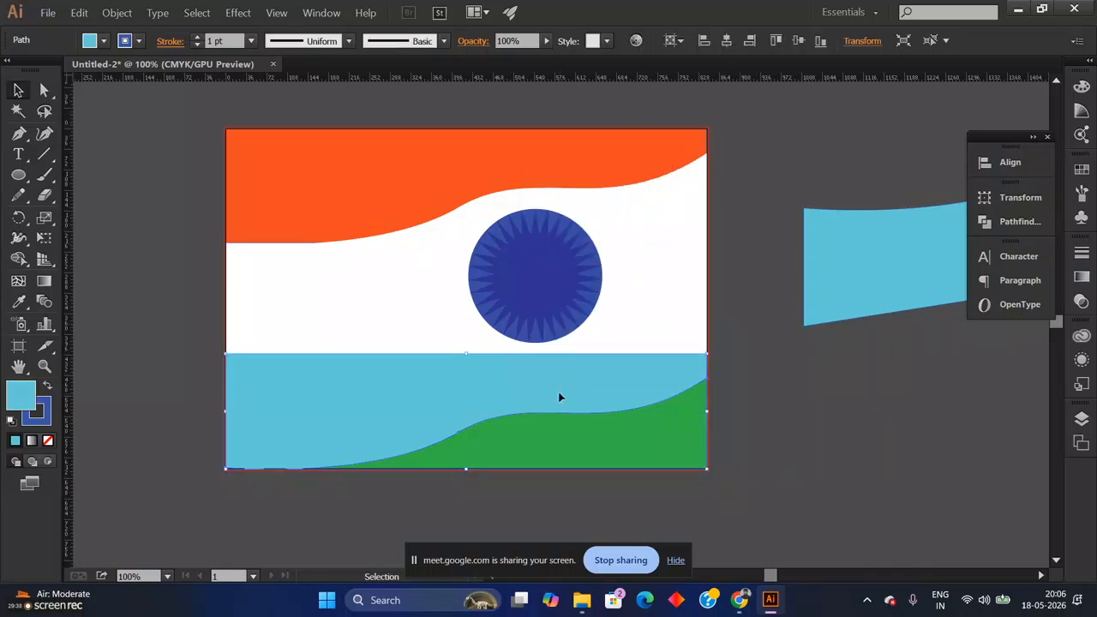
{"action": "left_click", "coordinate": [860, 43]}
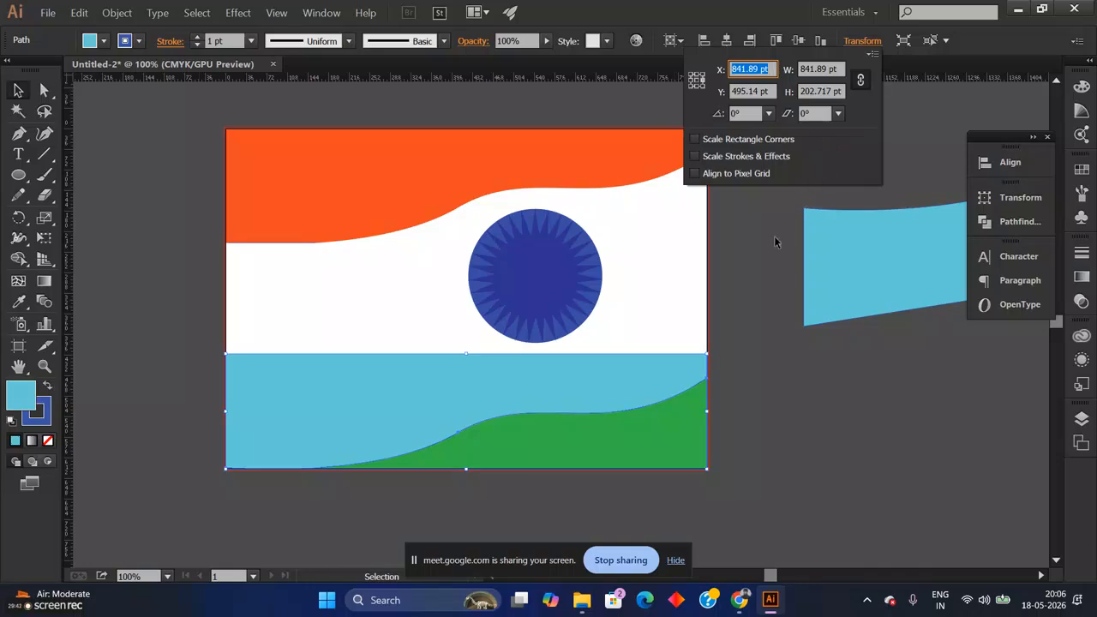
{"action": "key", "text": "Escape"}
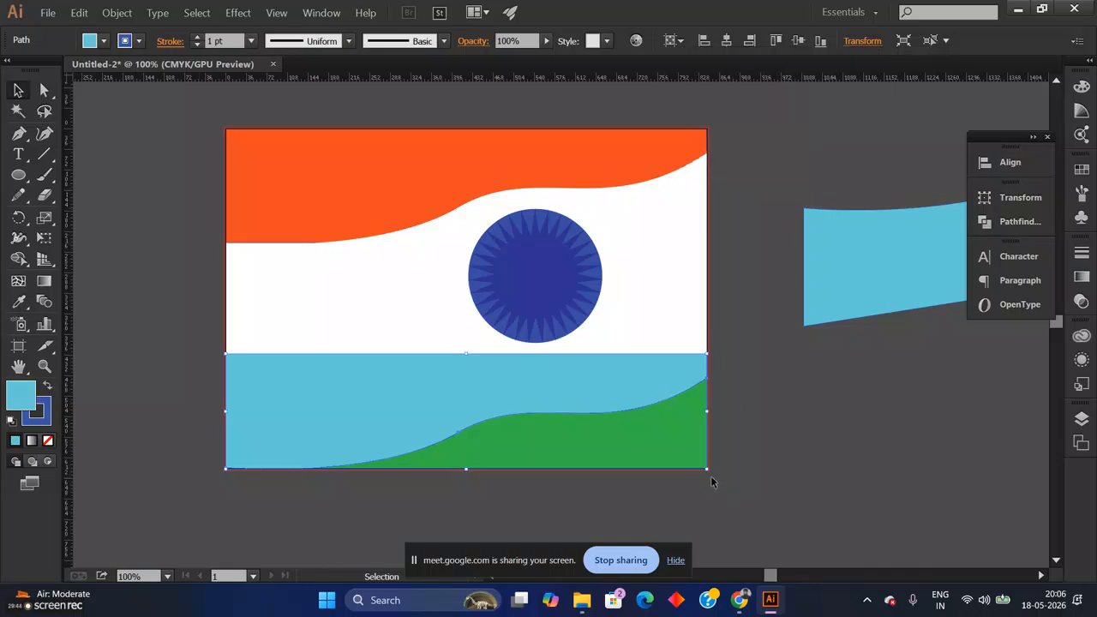
{"action": "left_click_drag", "start_coordinate": [712, 481], "coordinate": [100, 410]}
{"action": "left_click", "coordinate": [879, 445]}
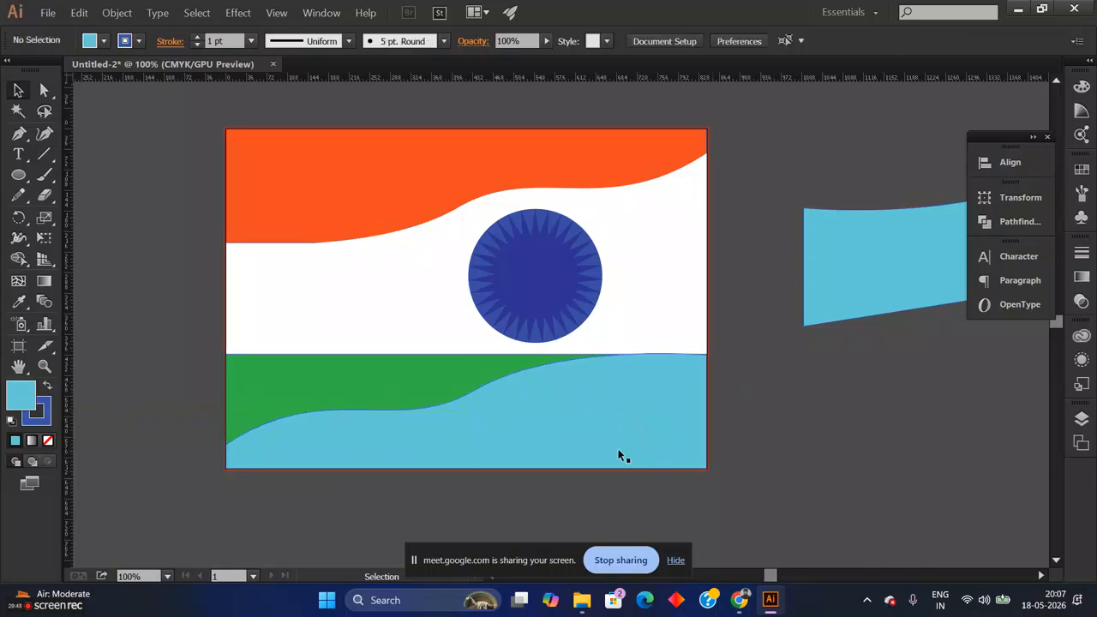
{"action": "left_click", "coordinate": [642, 414]}
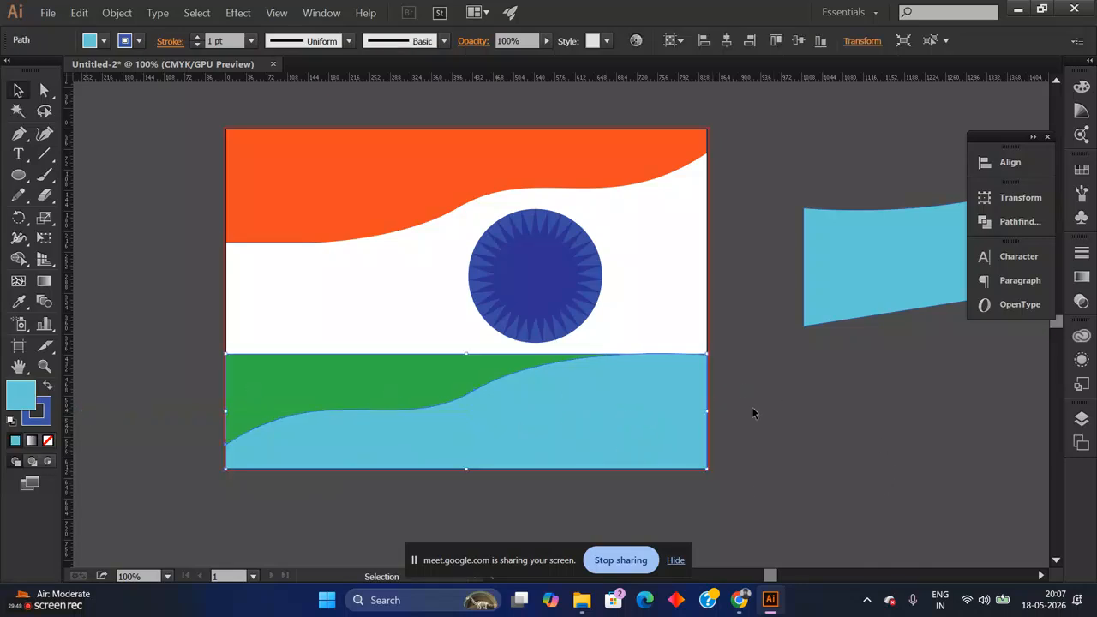
{"action": "right_click", "coordinate": [607, 415]}
{"action": "mouse_move", "coordinate": [660, 377]}
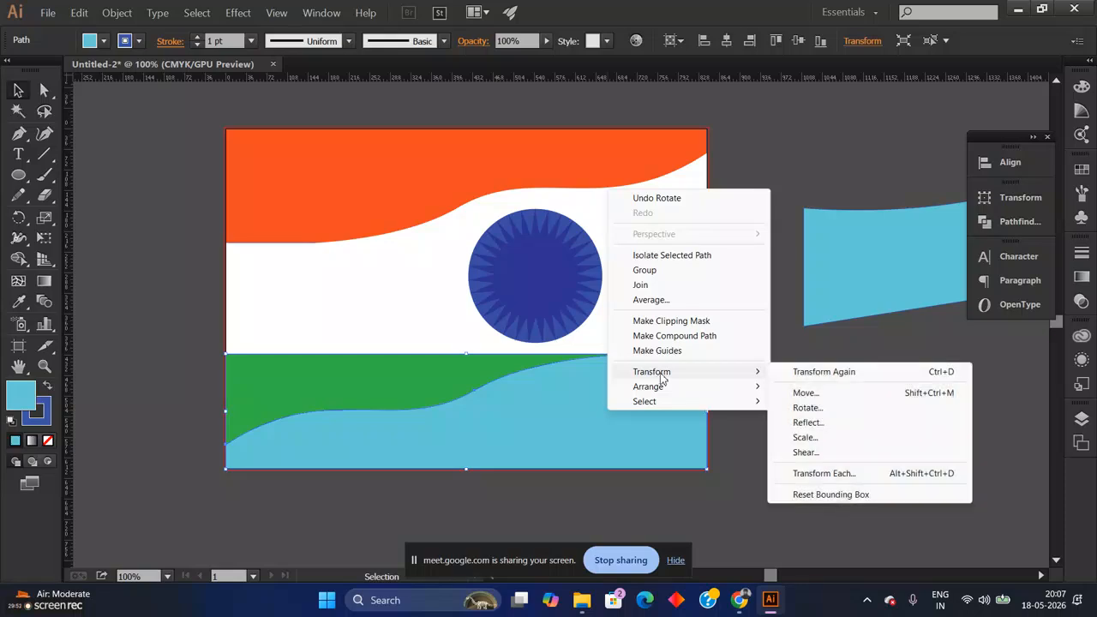
{"action": "left_click", "coordinate": [822, 423]}
{"action": "left_click", "coordinate": [843, 230]}
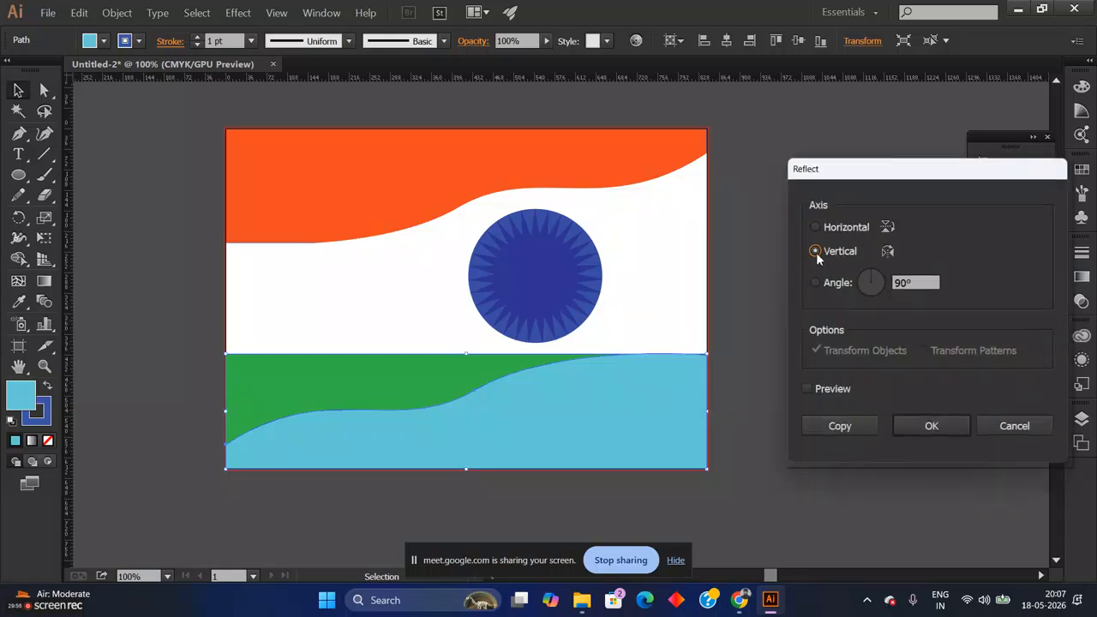
{"action": "left_click", "coordinate": [923, 426]}
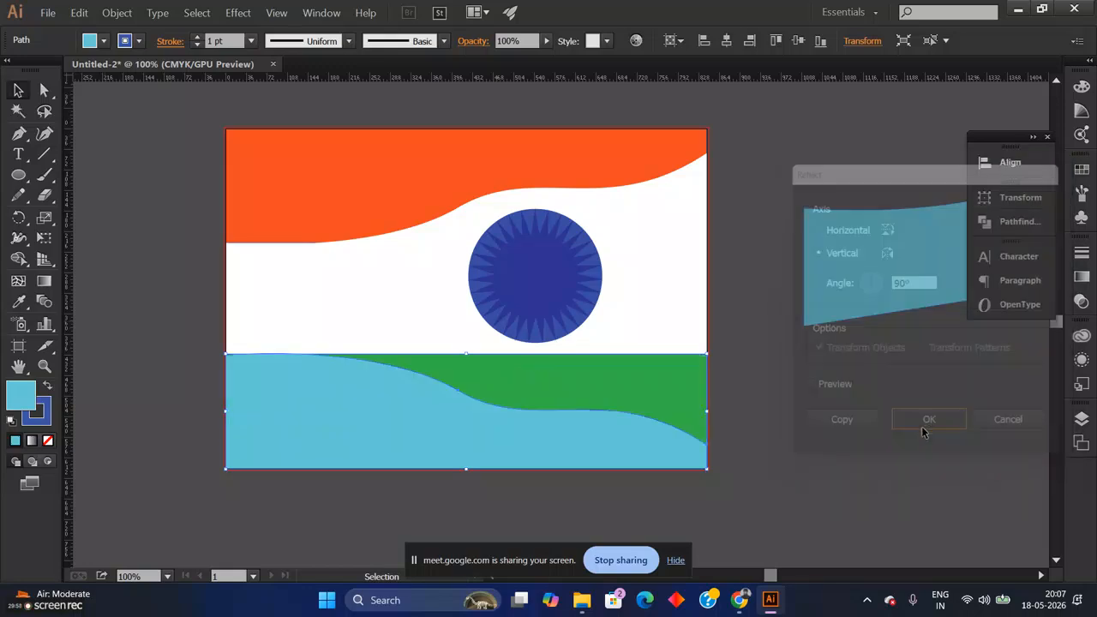
{"action": "left_click", "coordinate": [845, 442]}
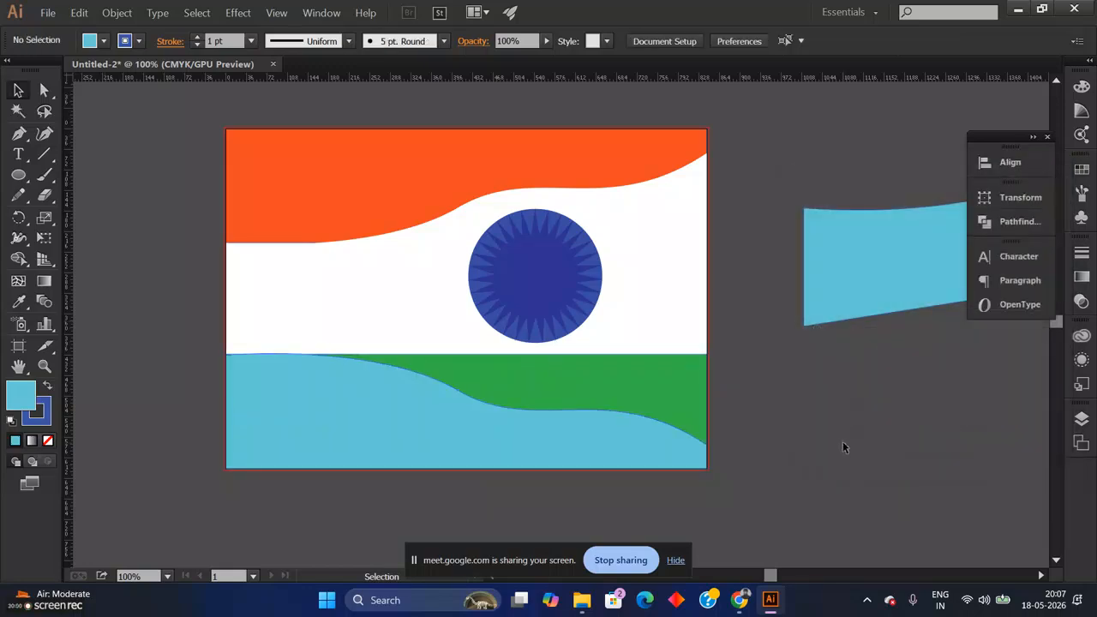
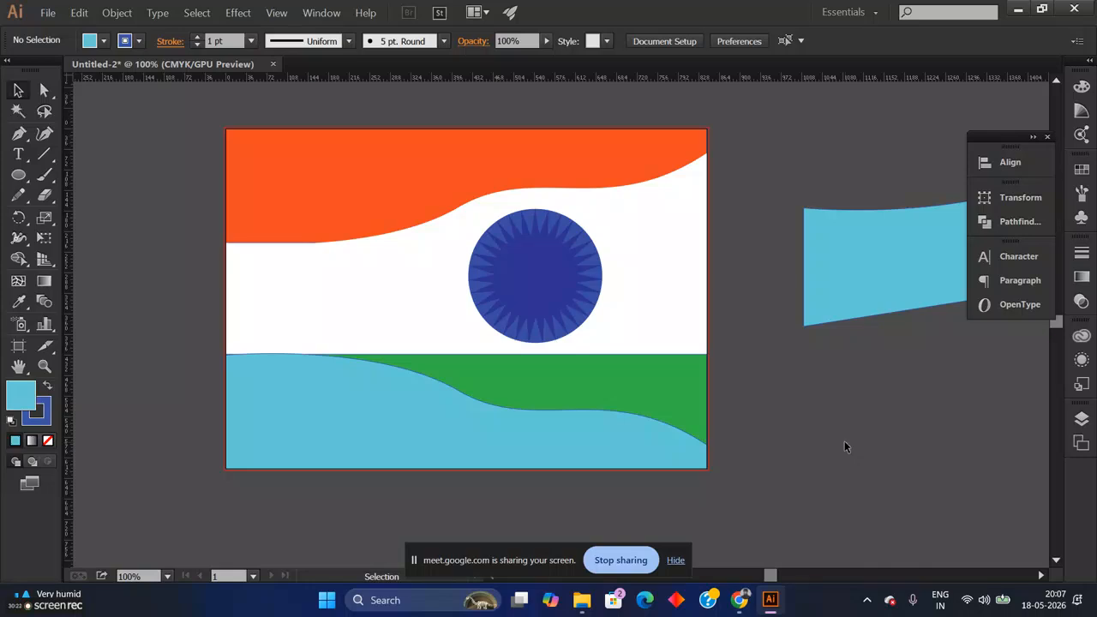
Step: Select the green band together with the reflected cyan shape, make a clipping mask from them, and clear the selection
{"action": "left_click", "coordinate": [535, 438]}
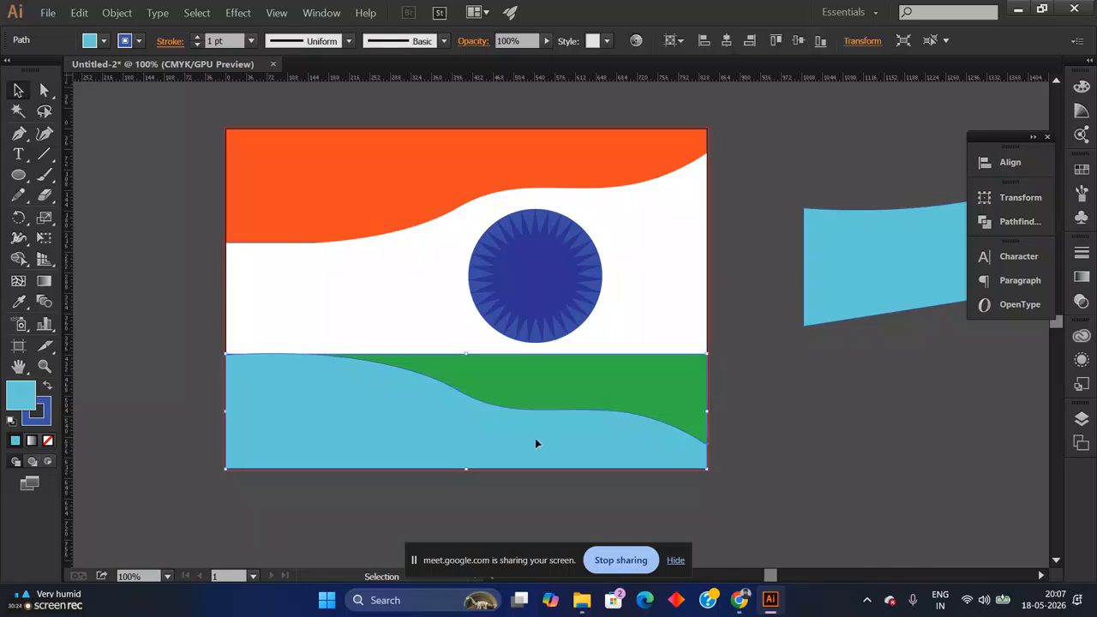
{"action": "right_click", "coordinate": [540, 418]}
{"action": "left_click", "coordinate": [525, 435]}
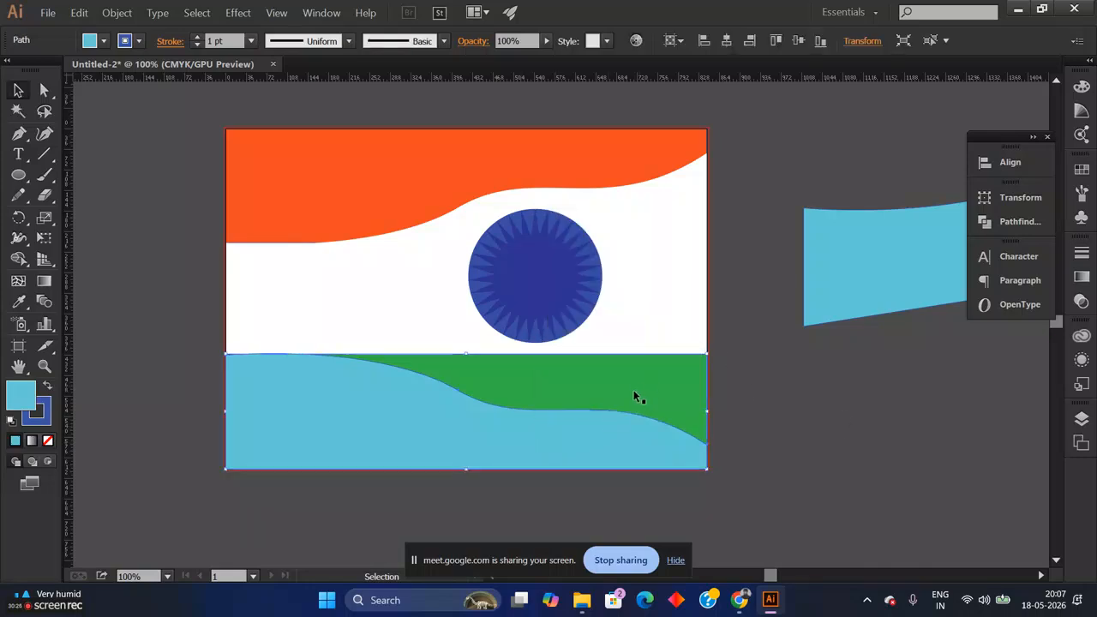
{"action": "left_click", "coordinate": [784, 443]}
{"action": "left_click", "coordinate": [415, 366]}
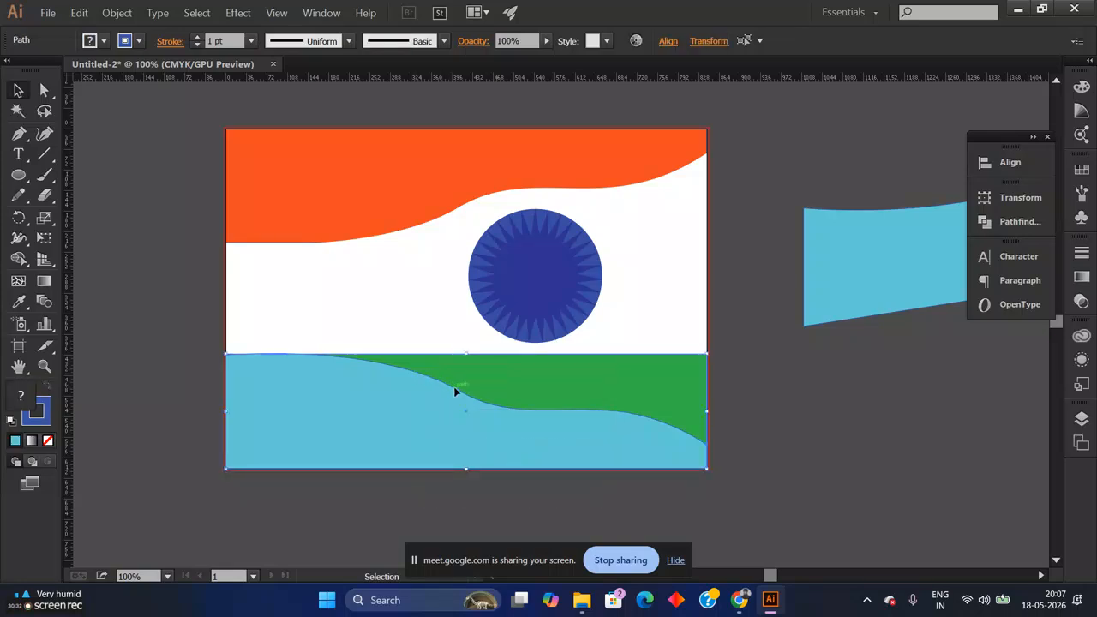
{"action": "right_click", "coordinate": [500, 379]}
{"action": "mouse_move", "coordinate": [576, 354]}
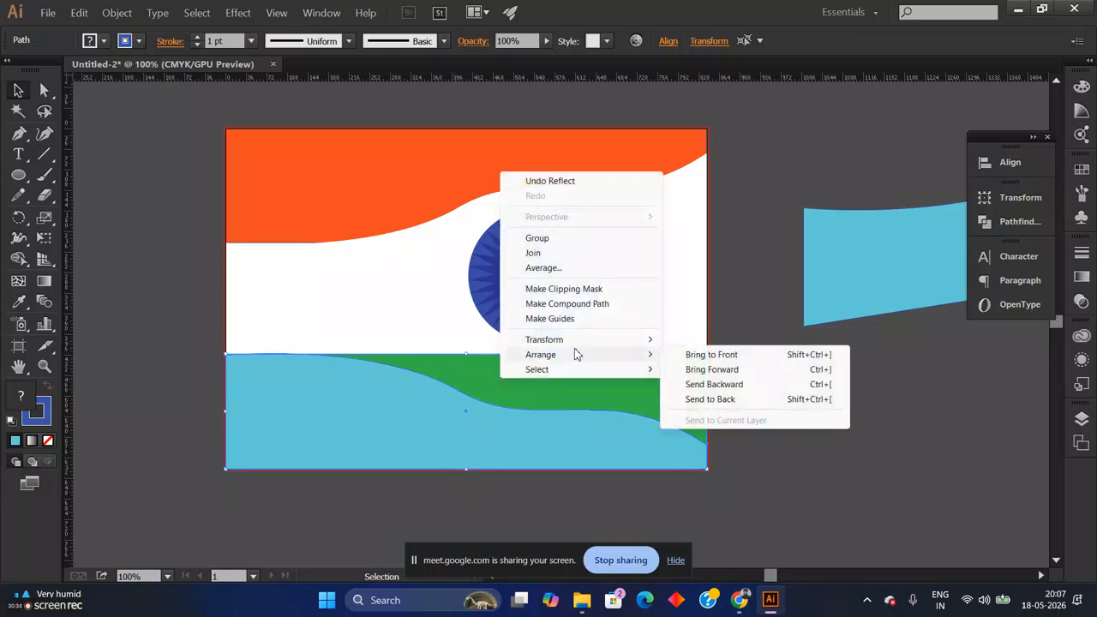
{"action": "left_click", "coordinate": [580, 293]}
{"action": "left_click", "coordinate": [779, 416]}
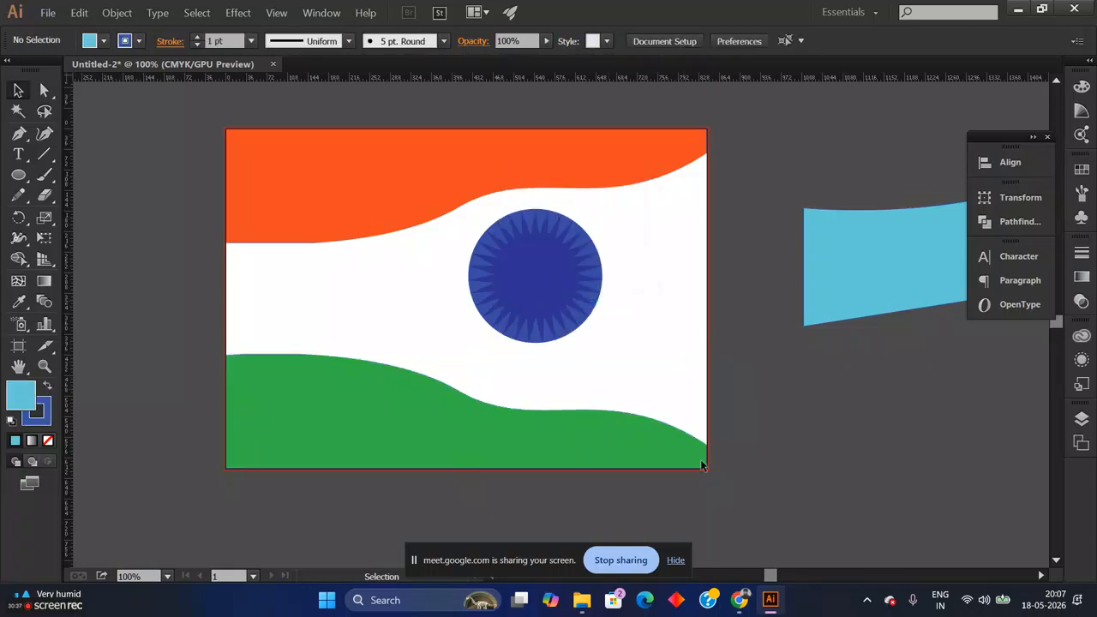
Step: Reflect the green clip group across the vertical axis with the preview turned on
{"action": "left_click", "coordinate": [428, 406]}
{"action": "right_click", "coordinate": [610, 410]}
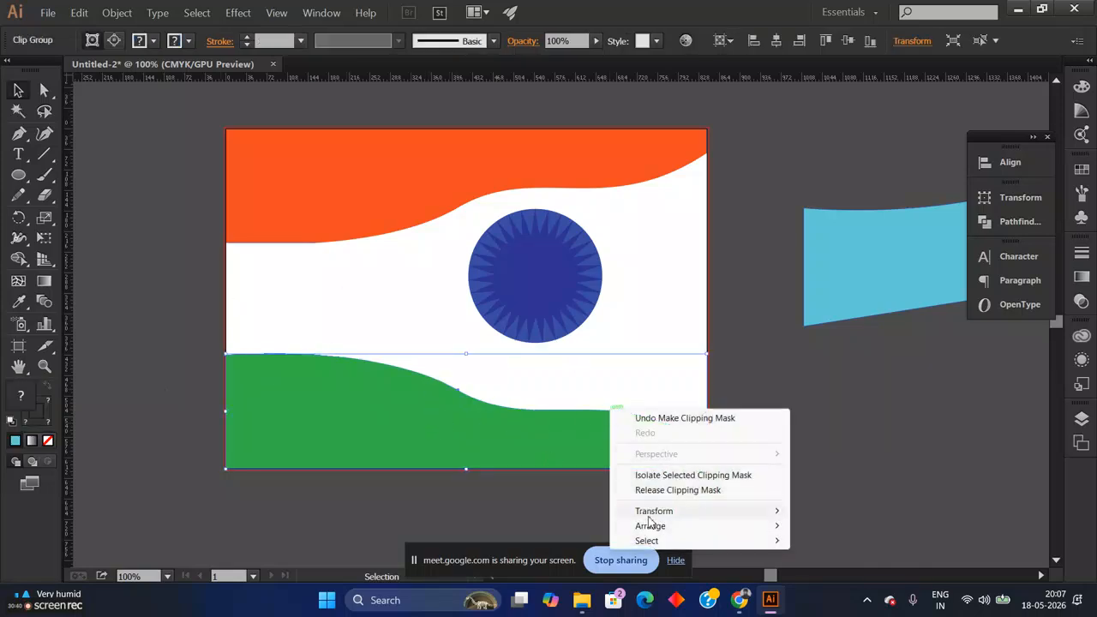
{"action": "mouse_move", "coordinate": [651, 512]}
{"action": "left_click", "coordinate": [845, 441]}
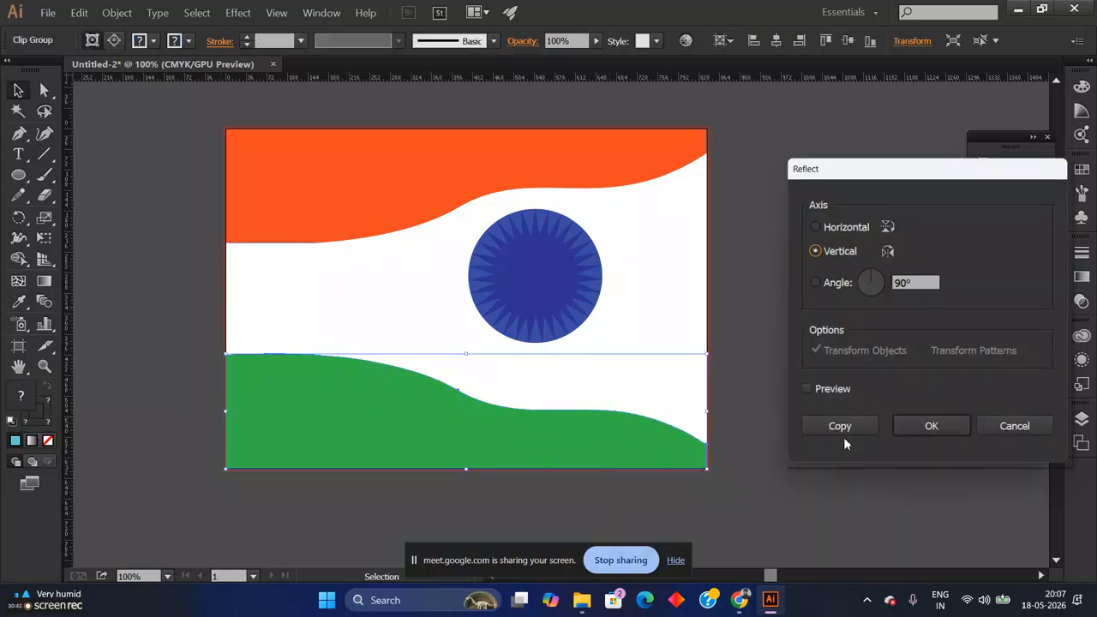
{"action": "left_click", "coordinate": [825, 390]}
{"action": "left_click", "coordinate": [932, 426]}
Step: Directly edit the green band's wavy edge by shifting its middle anchor point to the right and adjusting its curve handle
{"action": "key", "text": "ctrl+equal"}
{"action": "key", "text": "ctrl+minus"}
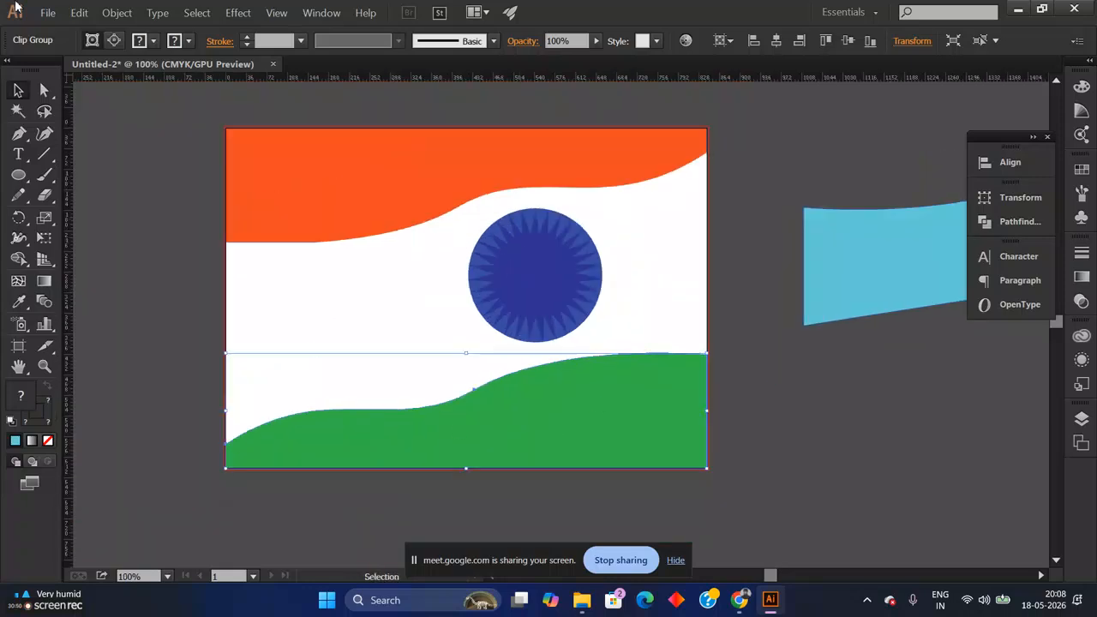
{"action": "left_click", "coordinate": [44, 90]}
{"action": "left_click", "coordinate": [474, 391]}
{"action": "left_click_drag", "start_coordinate": [474, 392], "coordinate": [525, 382]}
{"action": "left_click_drag", "start_coordinate": [328, 378], "coordinate": [356, 320]}
{"action": "left_click", "coordinate": [304, 431]}
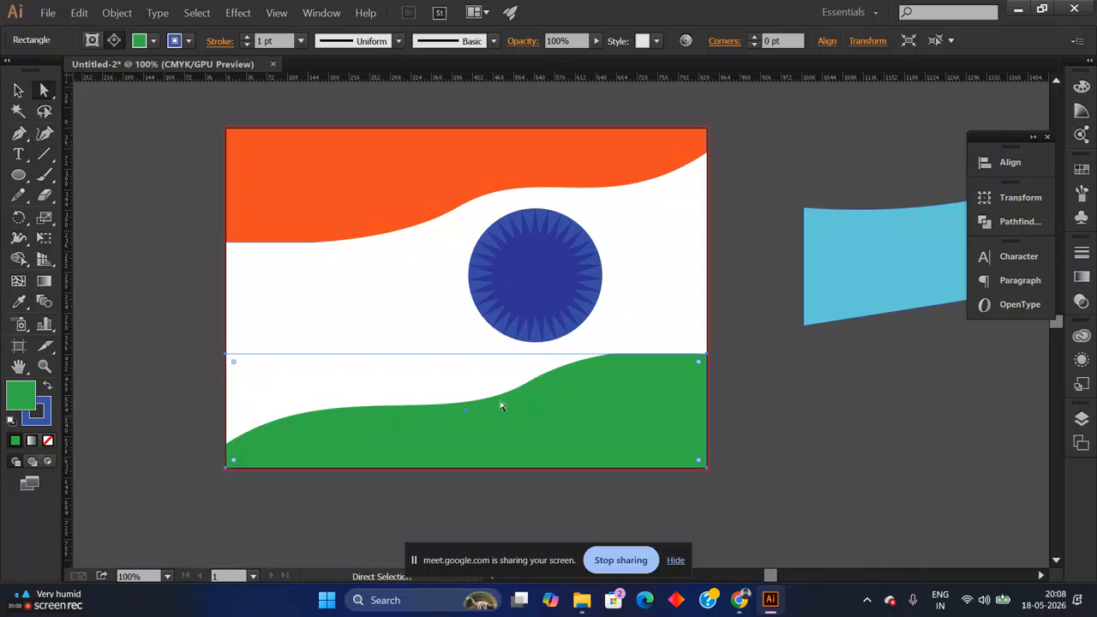
{"action": "left_click", "coordinate": [840, 415]}
{"action": "left_click", "coordinate": [602, 418]}
{"action": "scroll", "coordinate": [592, 418], "scroll_direction": "left", "scroll_amount": 1}
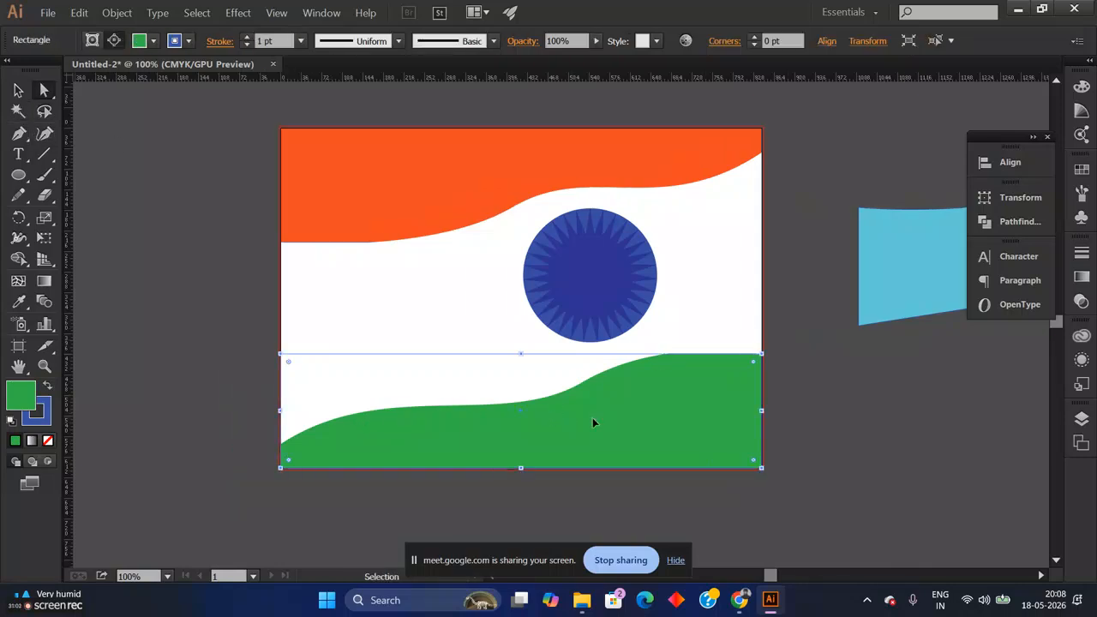
{"action": "scroll", "coordinate": [592, 417], "scroll_direction": "left", "scroll_amount": 1}
{"action": "left_click_drag", "start_coordinate": [632, 384], "coordinate": [558, 495]}
{"action": "key", "text": "ctrl+z"}
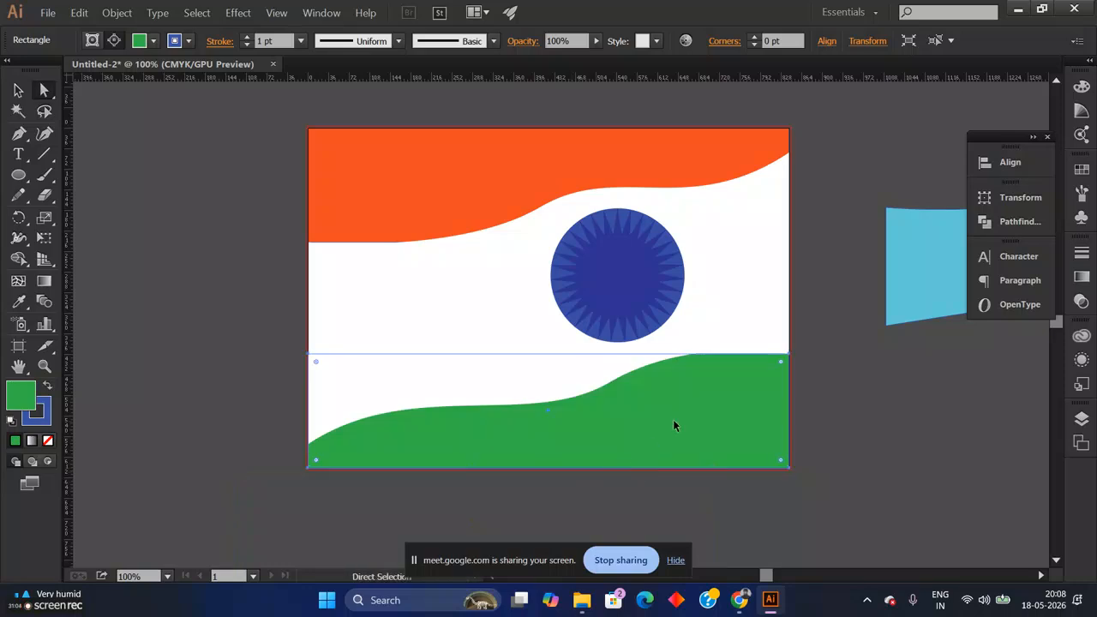
Step: Shorten the upper handle of the middle anchor so the green band's edge slopes gently to the flag's right side
{"action": "scroll", "coordinate": [663, 425], "scroll_direction": "left", "scroll_amount": 3}
{"action": "key", "text": "ctrl+equal"}
{"action": "key", "text": "ctrl+equal"}
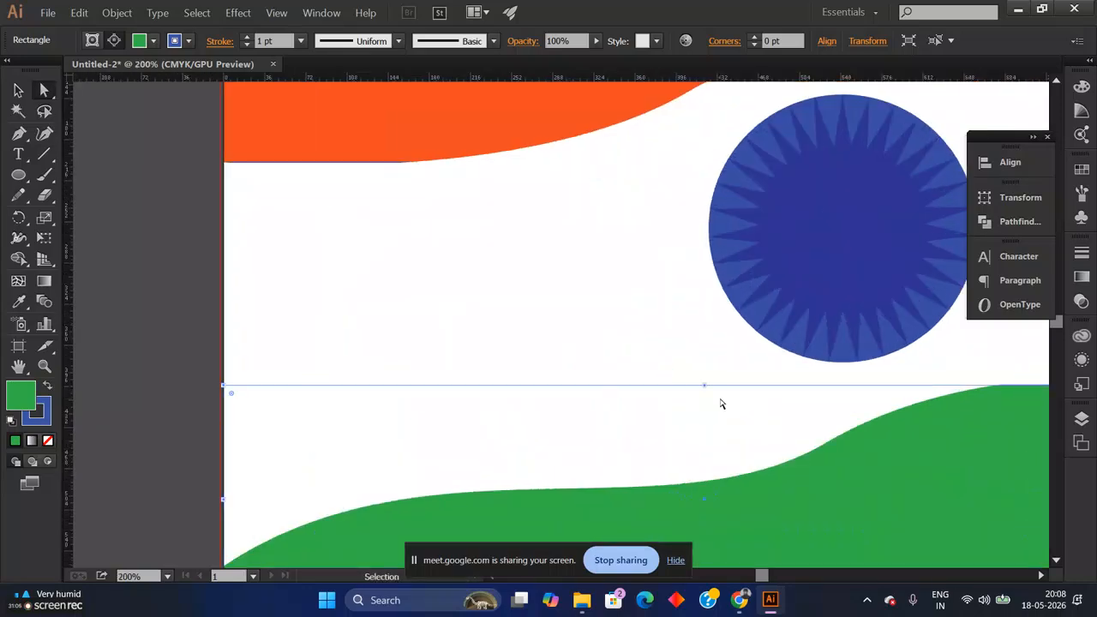
{"action": "scroll", "coordinate": [705, 380], "scroll_direction": "right", "scroll_amount": 10}
{"action": "scroll", "coordinate": [706, 380], "scroll_direction": "down", "scroll_amount": 3}
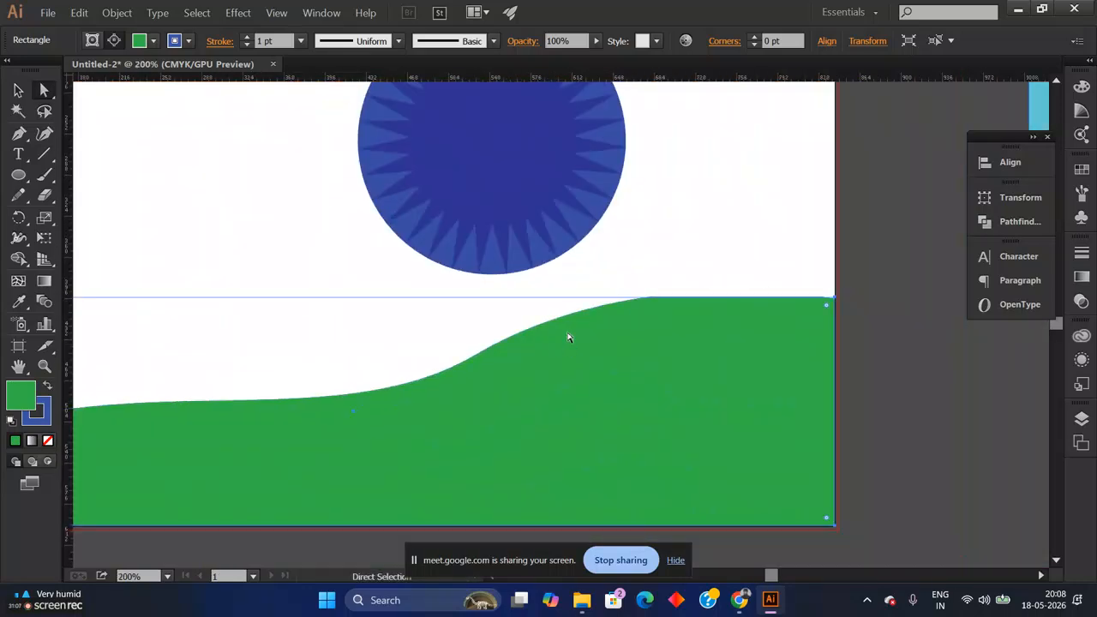
{"action": "left_click", "coordinate": [643, 296]}
{"action": "left_click_drag", "start_coordinate": [636, 261], "coordinate": [533, 317]}
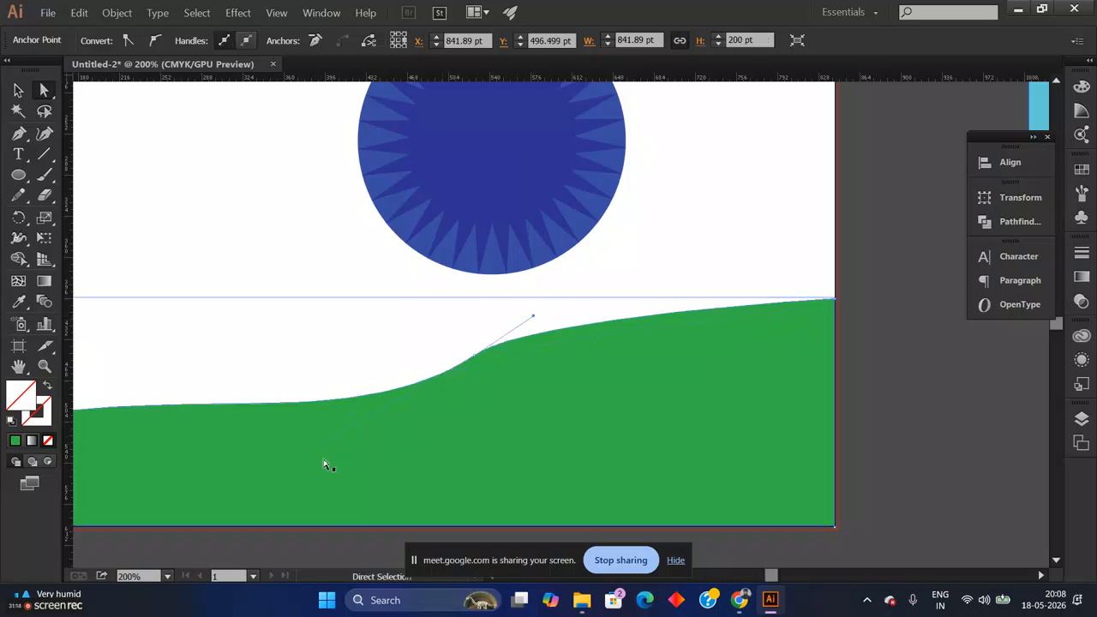
{"action": "left_click", "coordinate": [880, 458]}
Step: Pull the middle anchor's upper handle closer and flatter to soften the bend in the green band's wavy edge
{"action": "left_click_drag", "start_coordinate": [536, 380], "coordinate": [857, 384]}
{"action": "left_click", "coordinate": [495, 417]}
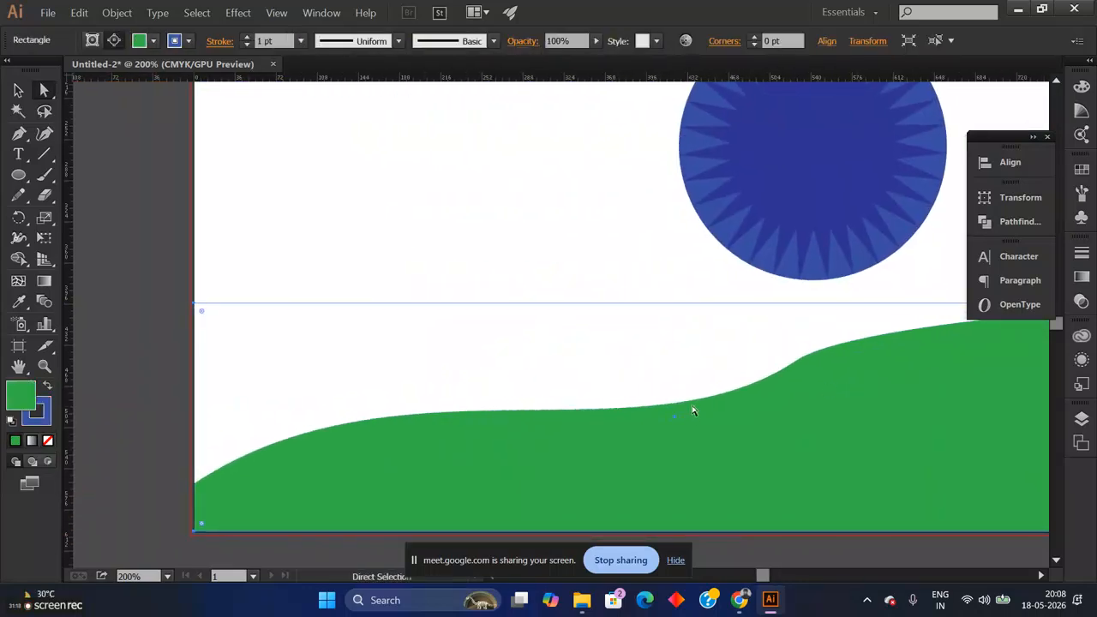
{"action": "left_click", "coordinate": [808, 360]}
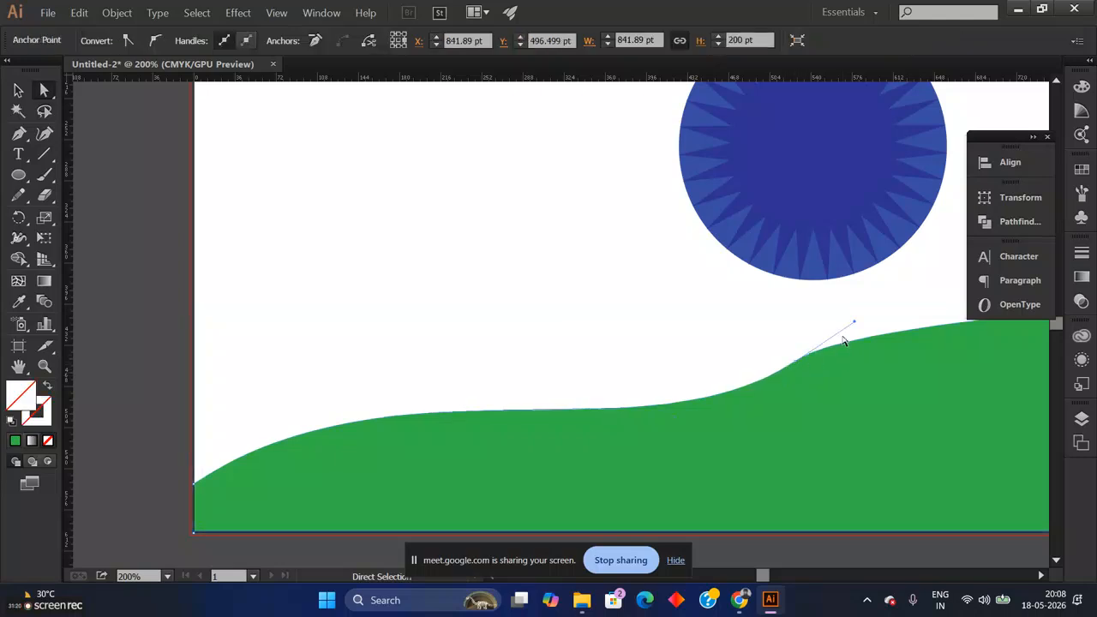
{"action": "left_click_drag", "start_coordinate": [856, 325], "coordinate": [838, 346]}
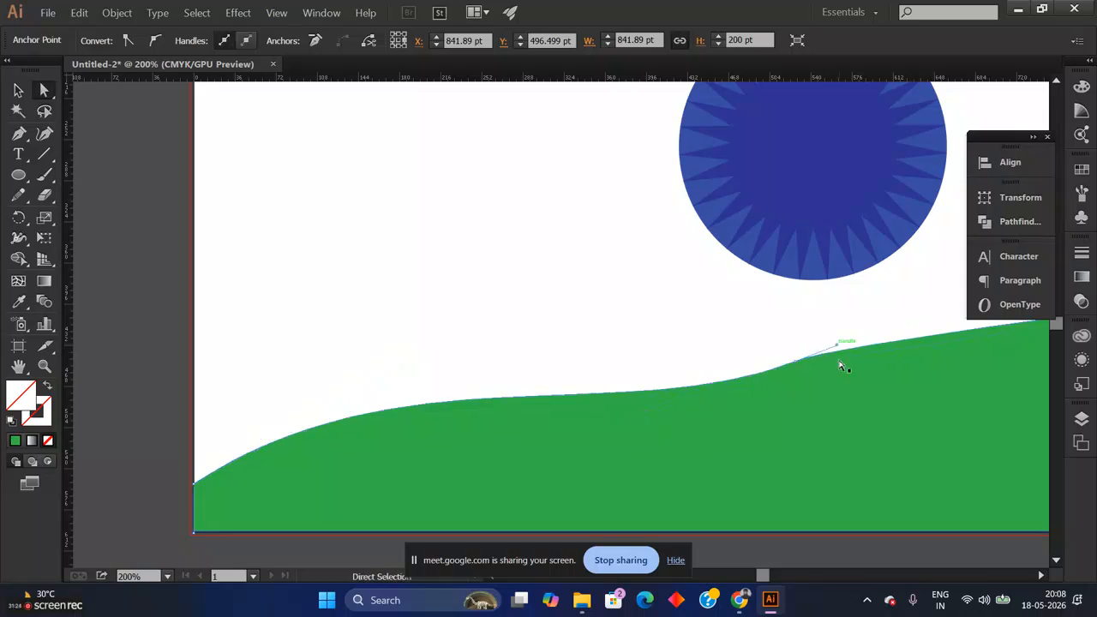
{"action": "left_click", "coordinate": [507, 353]}
{"action": "left_click", "coordinate": [836, 358]}
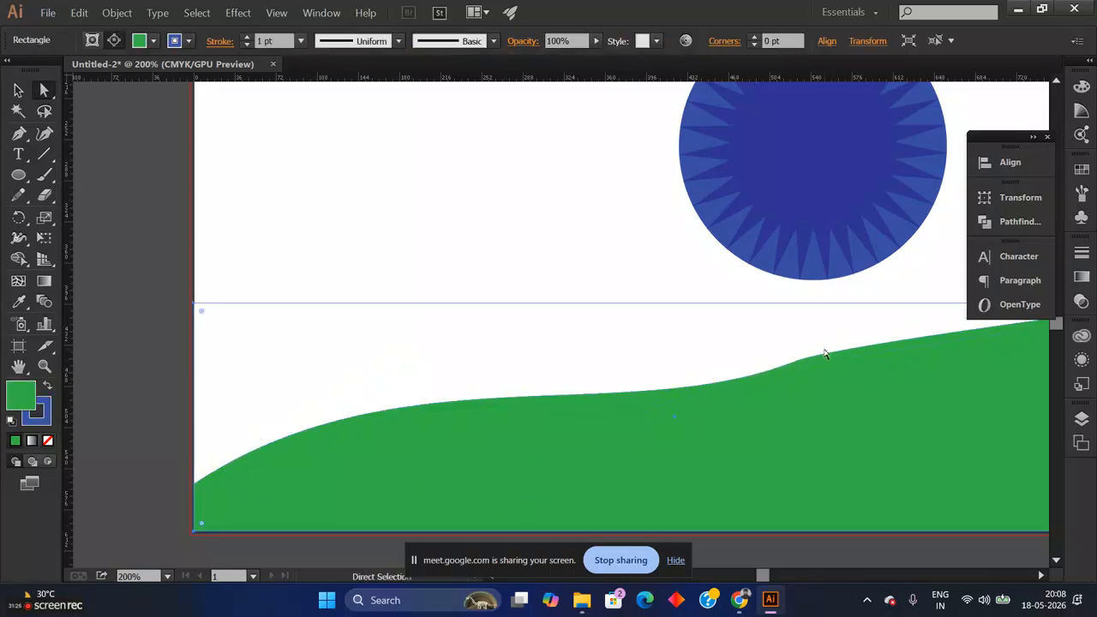
Step: Raise the left curve handle of the green band's middle anchor to level the edge between the left slope and the anchor
{"action": "left_click", "coordinate": [807, 361]}
{"action": "left_click_drag", "start_coordinate": [627, 434], "coordinate": [464, 360]}
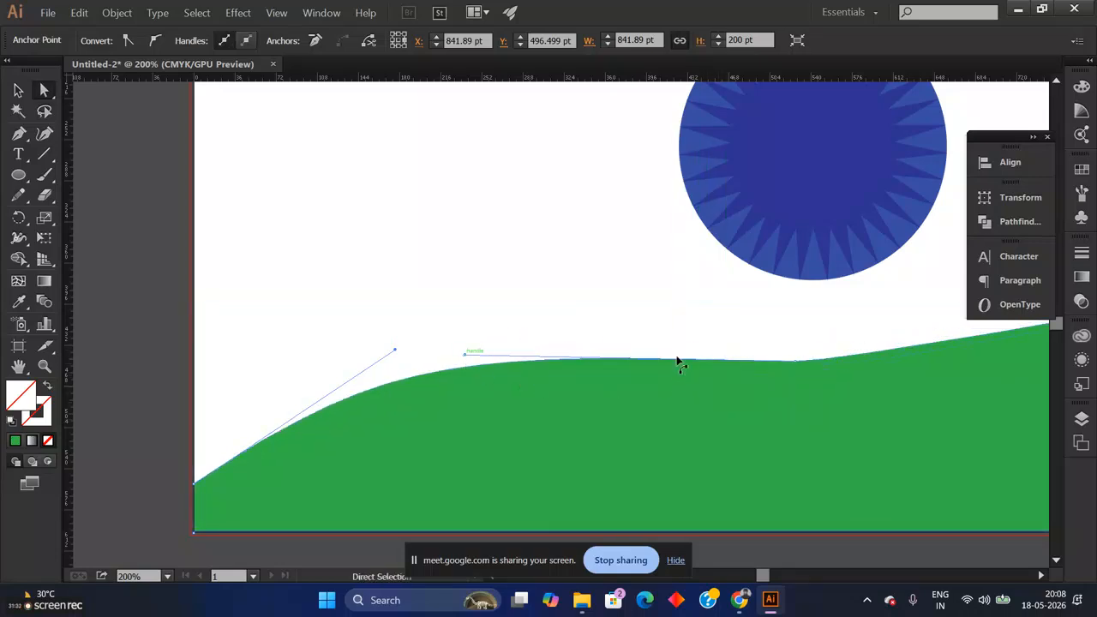
{"action": "key", "text": "ctrl+minus"}
{"action": "key", "text": "ctrl+minus"}
{"action": "key", "text": "ctrl+minus"}
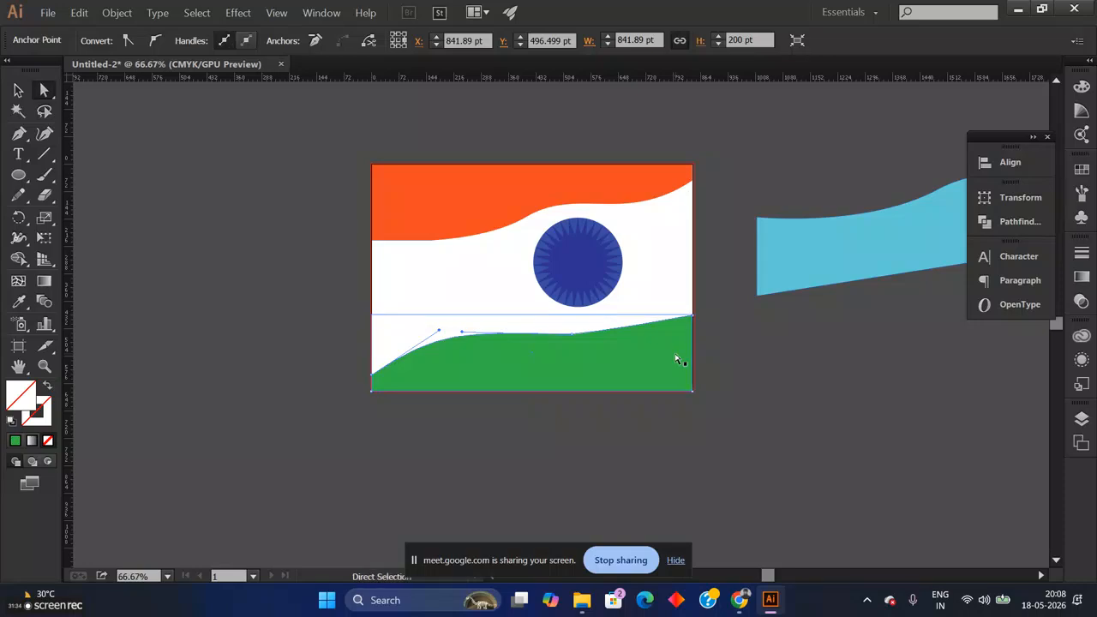
{"action": "left_click", "coordinate": [809, 362]}
{"action": "key", "text": "ctrl+plus"}
{"action": "key", "text": "ctrl+plus"}
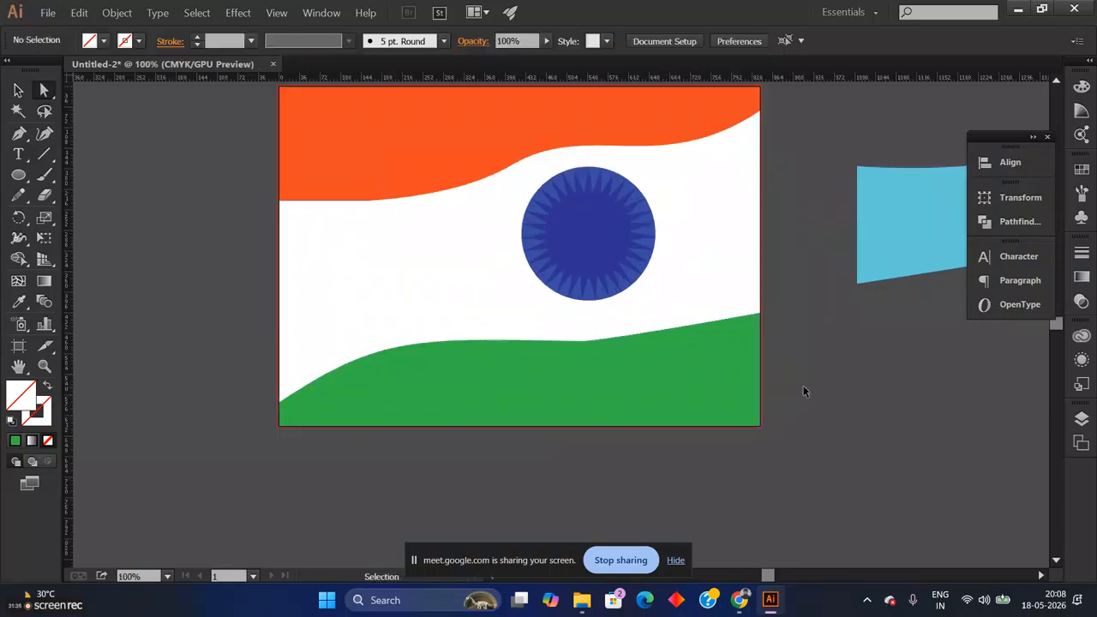
Step: Lengthen the middle anchor's right curve handle so the green band's edge rises smoothly to the flag's right side
{"action": "left_click", "coordinate": [603, 359]}
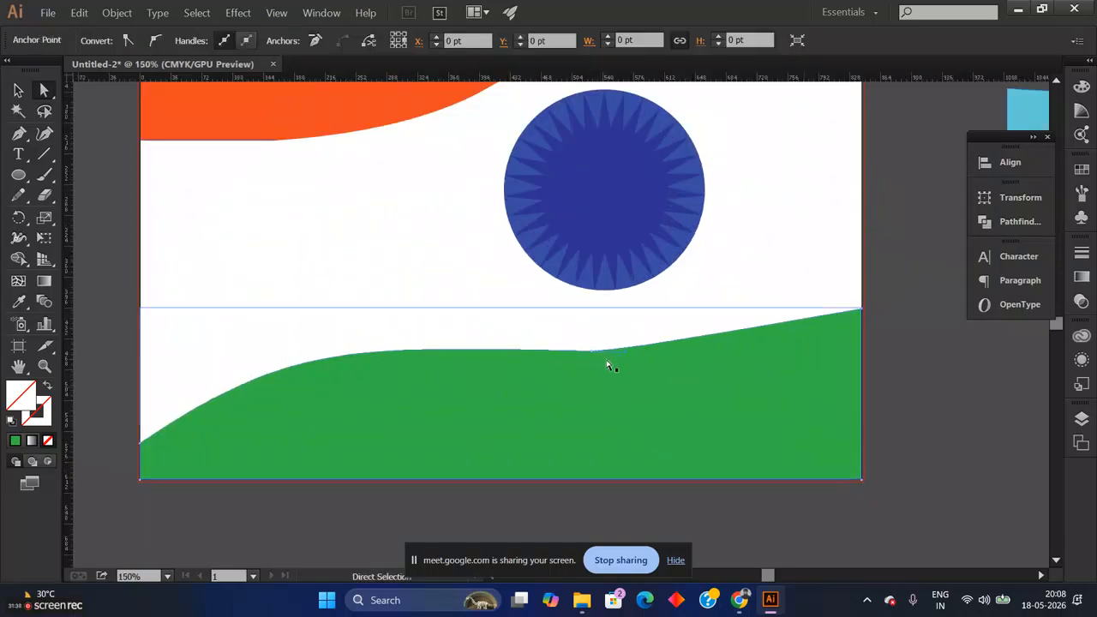
{"action": "left_click_drag", "start_coordinate": [627, 357], "coordinate": [776, 377]}
{"action": "left_click", "coordinate": [964, 395]}
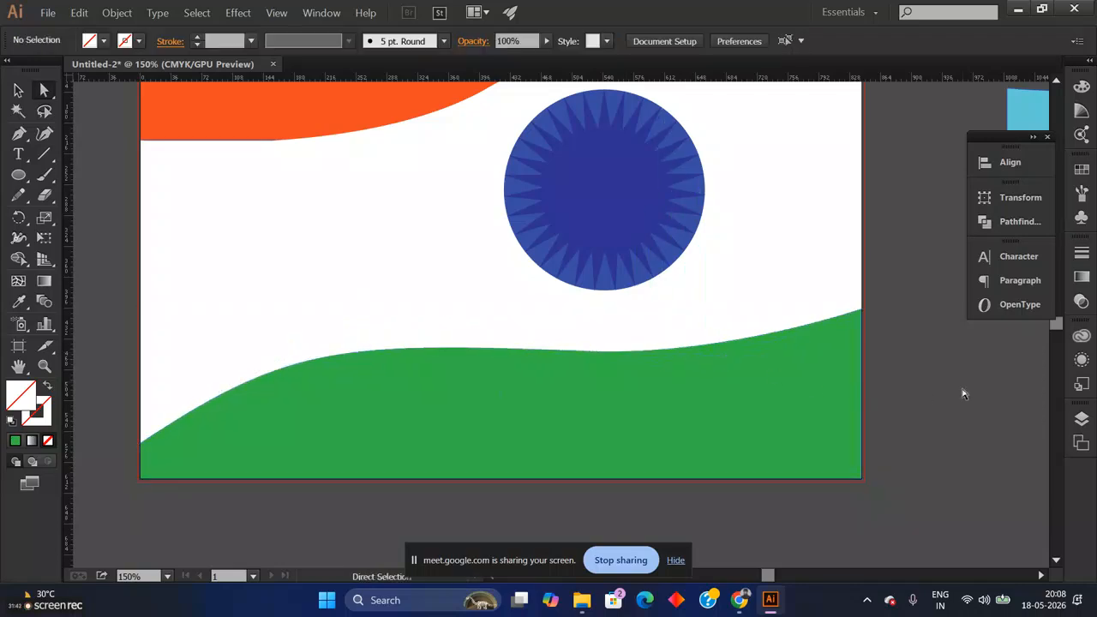
{"action": "key", "text": "ctrl+minus"}
{"action": "key", "text": "ctrl+minus"}
{"action": "key", "text": "ctrl+minus"}
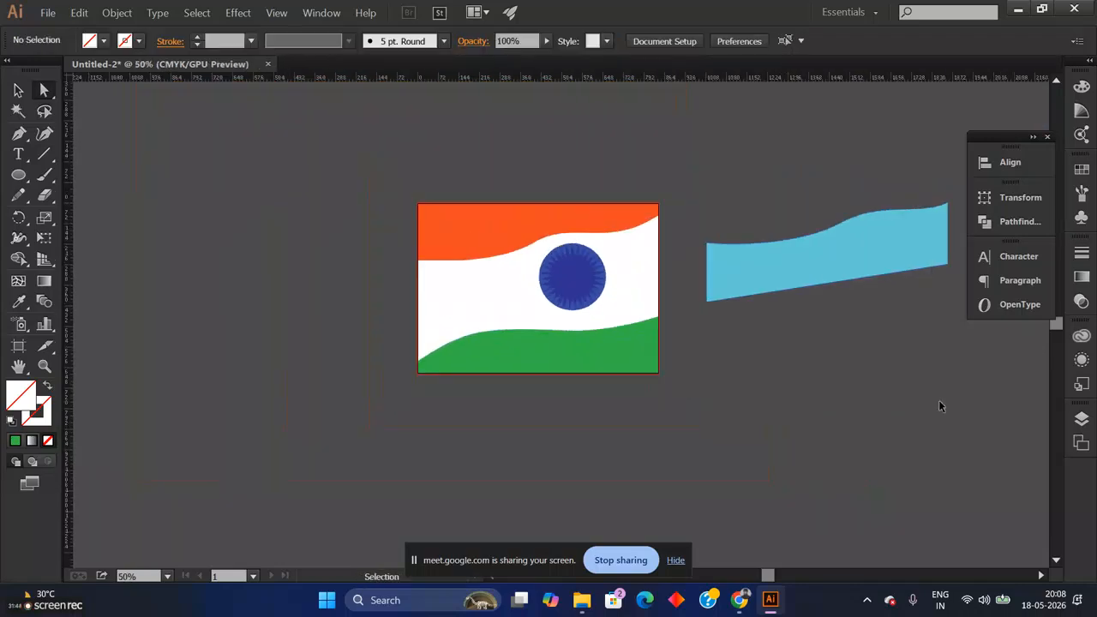
{"action": "key", "text": "ctrl+plus"}
{"action": "key", "text": "ctrl+plus"}
{"action": "key", "text": "ctrl+minus"}
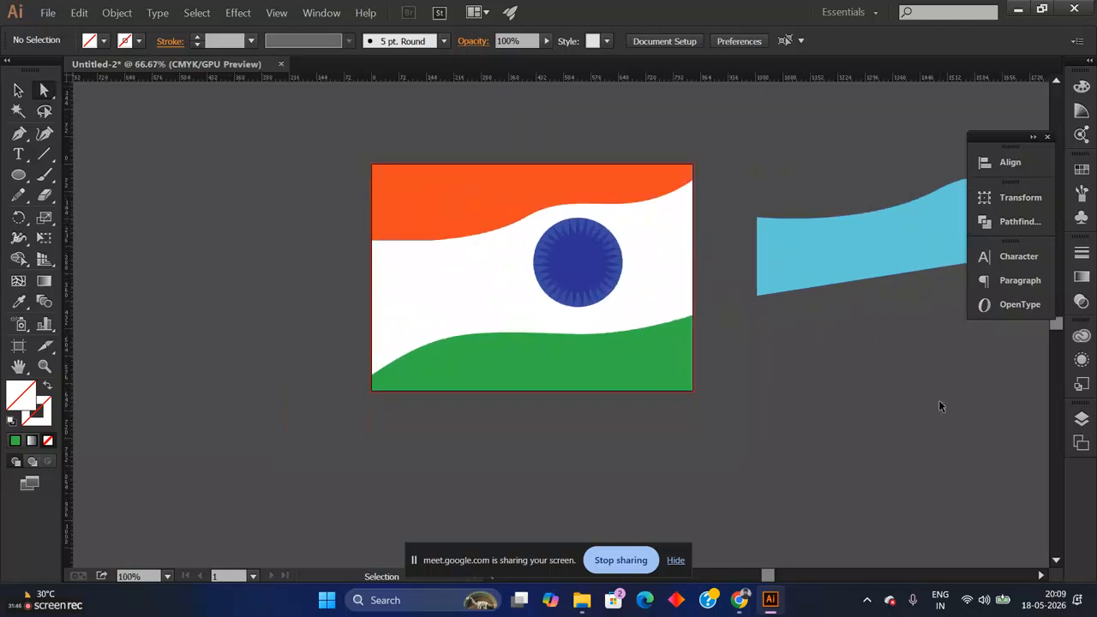
Step: Try to fit the light-blue wavy shape over the flag's green band
{"action": "left_click", "coordinate": [849, 248]}
{"action": "left_click_drag", "start_coordinate": [850, 248], "coordinate": [959, 439]}
{"action": "left_click", "coordinate": [603, 360]}
{"action": "key", "text": "shift+Up"}
{"action": "key", "text": "shift+Up"}
{"action": "key", "text": "shift+Up"}
{"action": "left_click", "coordinate": [734, 315]}
{"action": "left_click", "coordinate": [640, 360]}
{"action": "left_click", "coordinate": [646, 333]}
{"action": "left_click", "coordinate": [632, 370]}
{"action": "key", "text": "ctrl+z"}
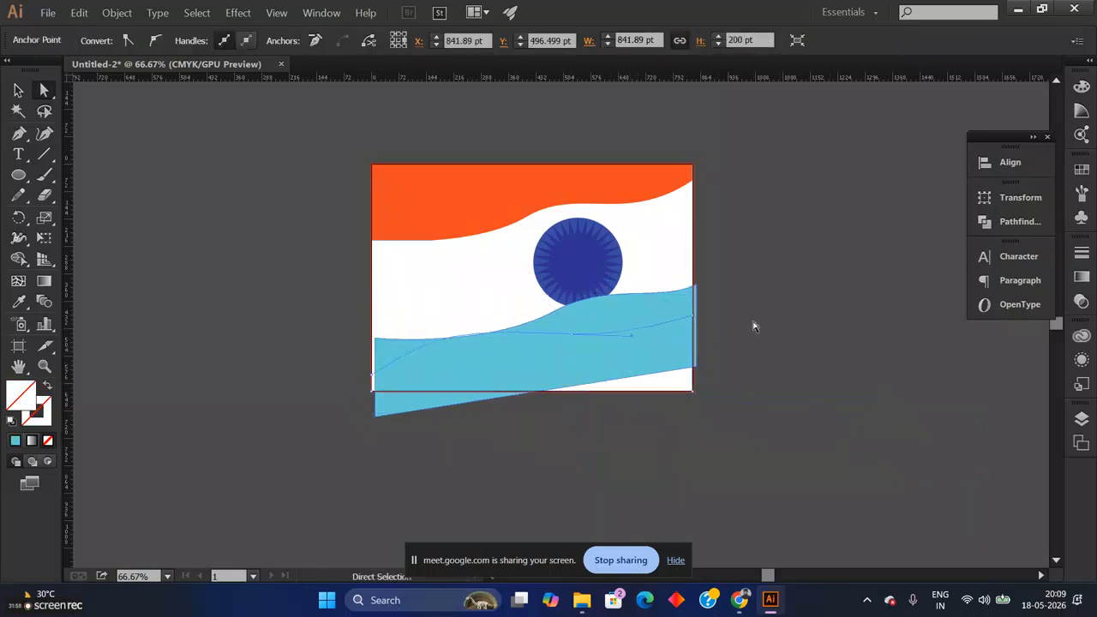
Step: Undo the placement over the green band and remove the light-blue wavy shape
{"action": "left_click", "coordinate": [754, 324]}
{"action": "key", "text": "ctrl+z"}
{"action": "key", "text": "ctrl+z"}
{"action": "key", "text": "ctrl+z"}
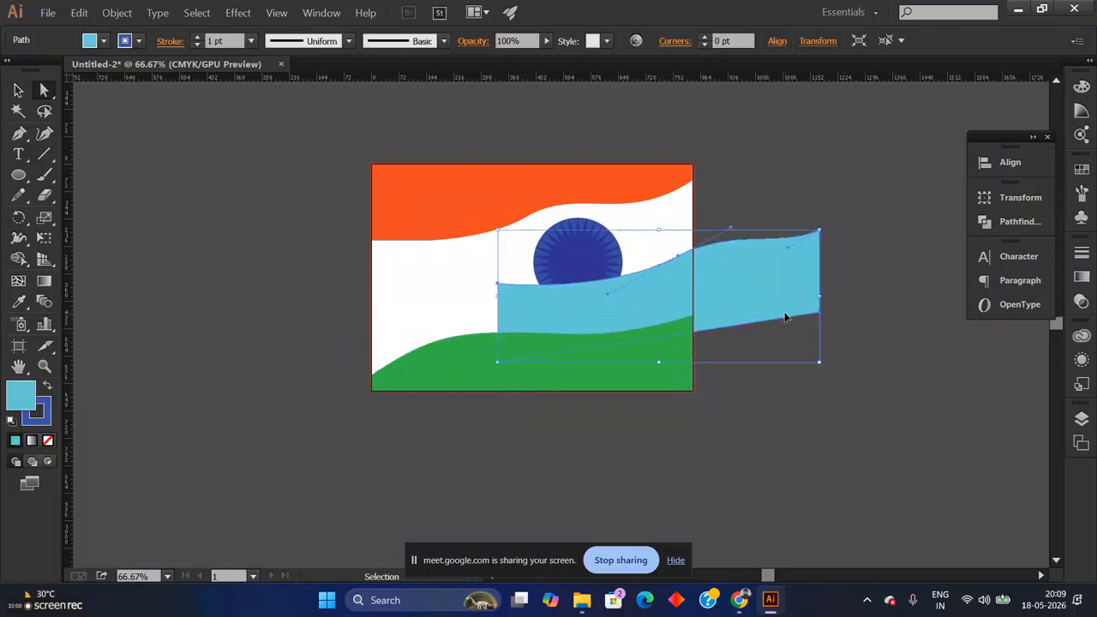
{"action": "key", "text": "ctrl+z"}
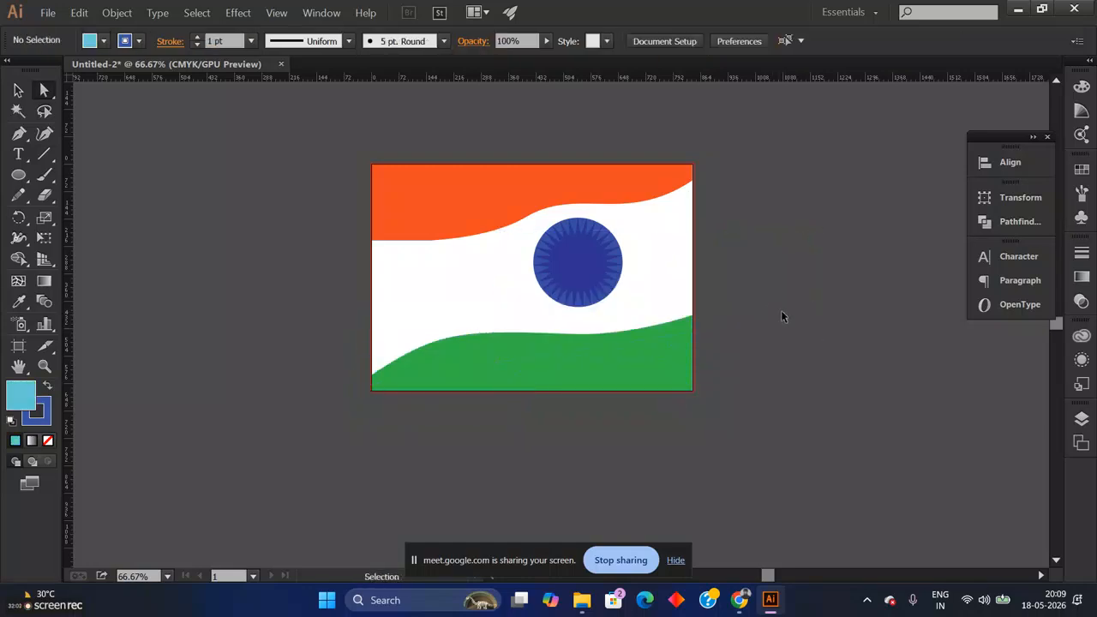
Step: Draw a green square about 148 pt wide on the white band's left part and a circle overlapping its right side
{"action": "key", "text": "ctrl+equal"}
{"action": "key", "text": "ctrl+equal"}
{"action": "key", "text": "ctrl+minus"}
{"action": "left_click", "coordinate": [468, 345]}
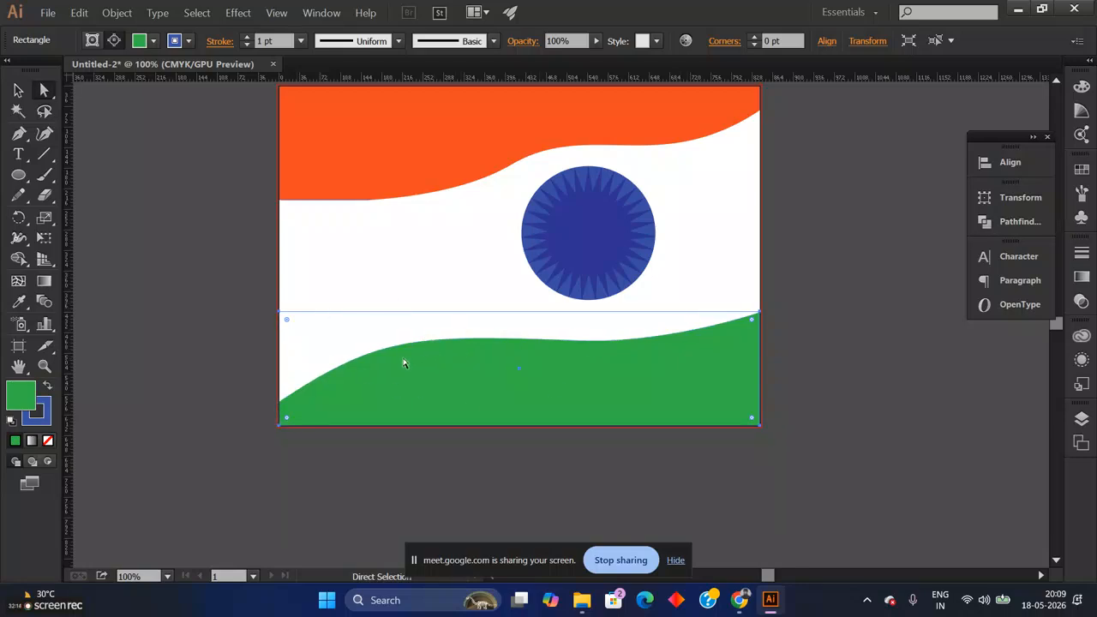
{"action": "mouse_move", "coordinate": [18, 175]}
{"action": "left_mouse_down"}
{"action": "mouse_move", "coordinate": [99, 191]}
{"action": "mouse_move", "coordinate": [96, 175]}
{"action": "left_mouse_up"}
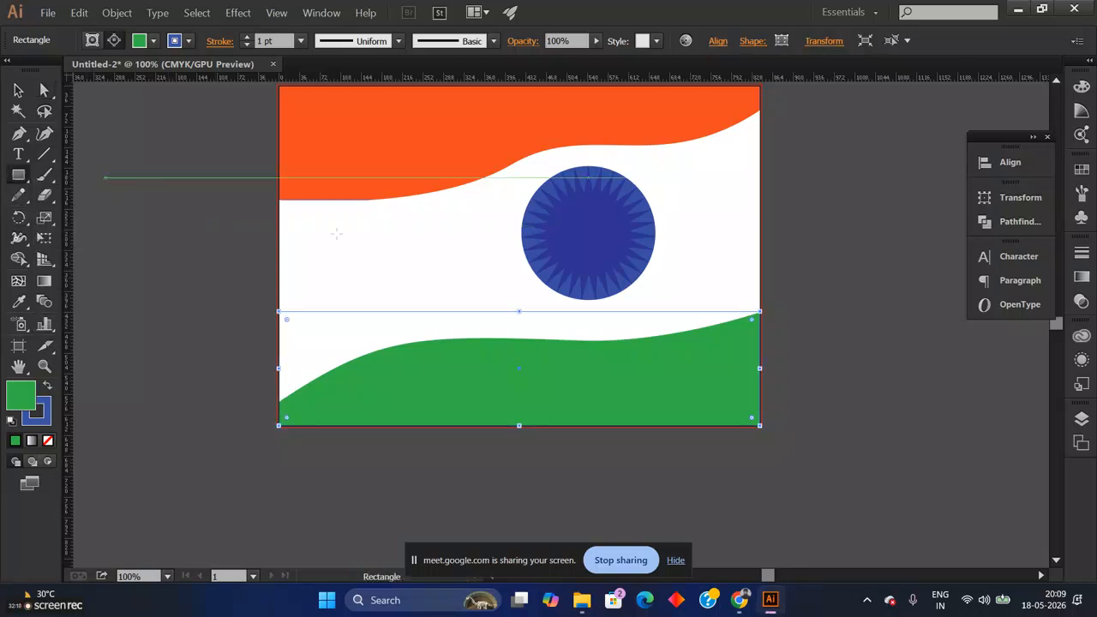
{"action": "left_click_drag", "start_coordinate": [305, 222], "coordinate": [390, 306]}
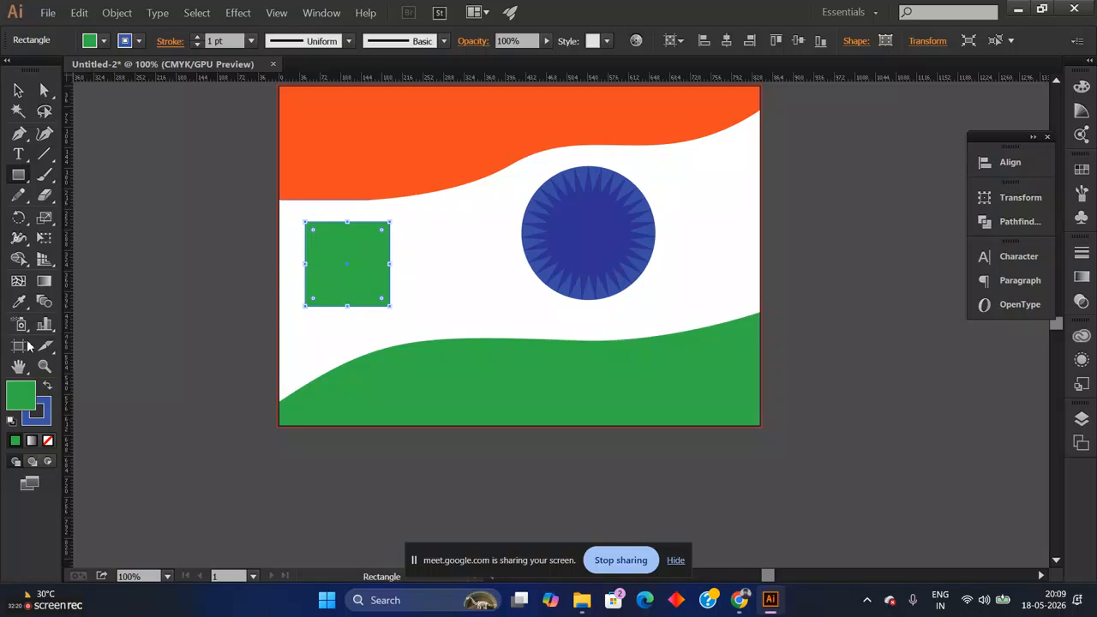
{"action": "left_click_drag", "start_coordinate": [18, 176], "coordinate": [86, 216]}
{"action": "left_click_drag", "start_coordinate": [386, 280], "coordinate": [445, 289]}
{"action": "left_click", "coordinate": [19, 91]}
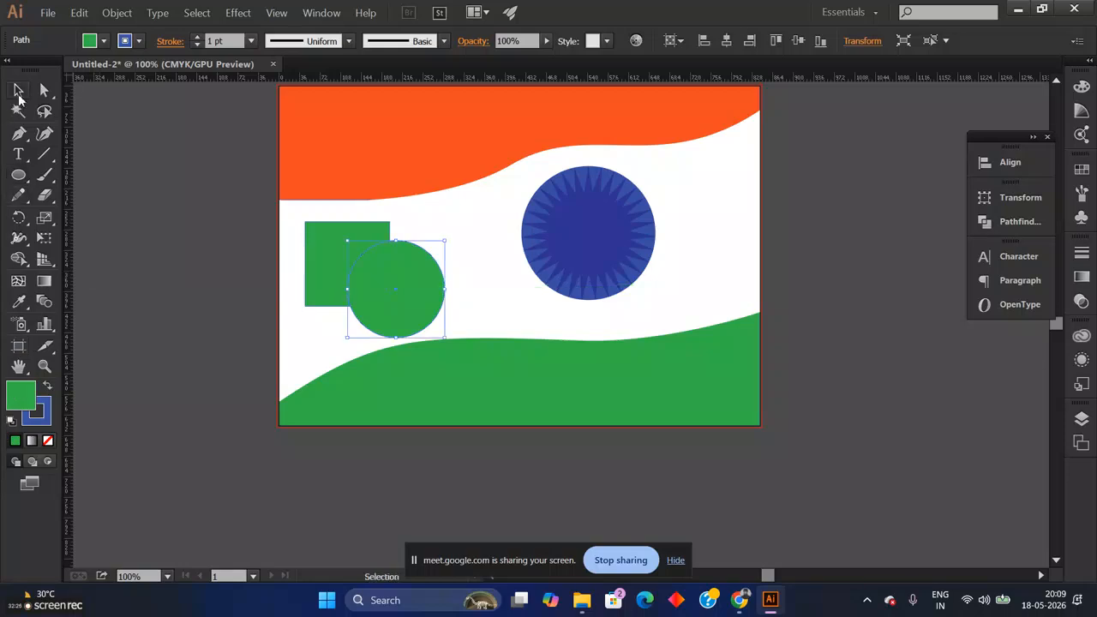
Step: Move the circle up level with the square's top, scale it to the square's height and widen it slightly
{"action": "key", "text": "ctrl+plus"}
{"action": "key", "text": "ctrl+plus"}
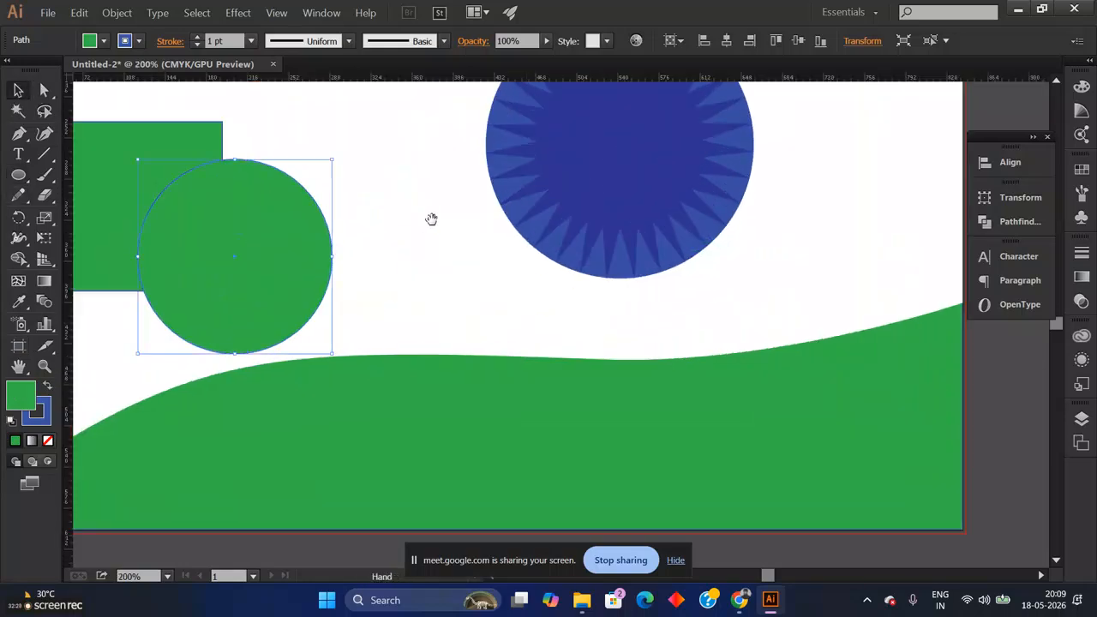
{"action": "left_click_drag", "start_coordinate": [432, 219], "coordinate": [682, 278]}
{"action": "left_click_drag", "start_coordinate": [532, 318], "coordinate": [507, 278]}
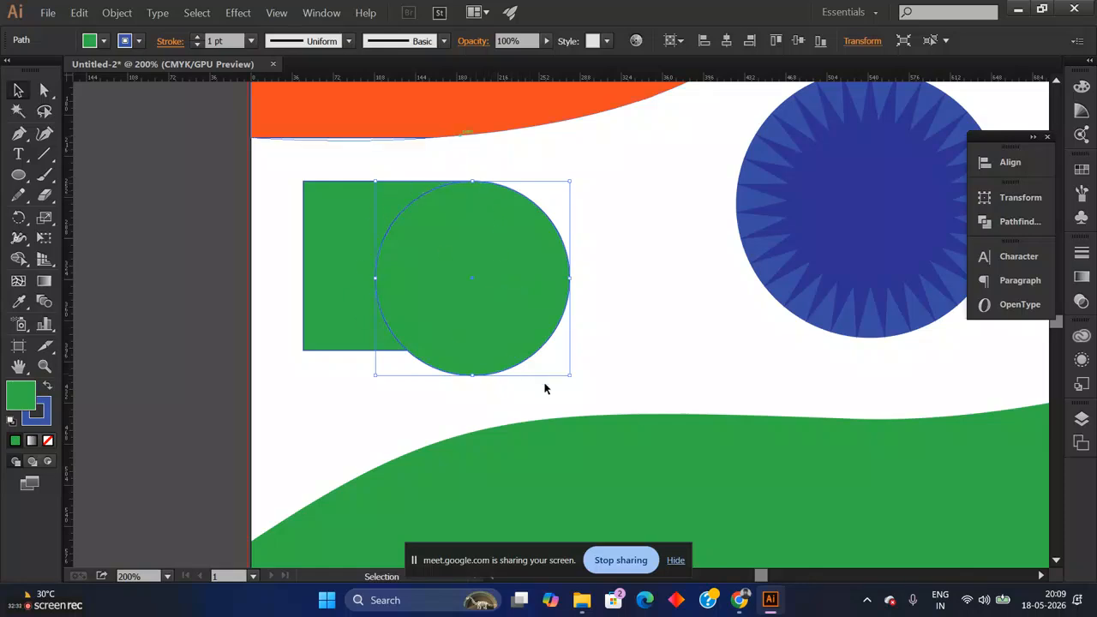
{"action": "left_click_drag", "start_coordinate": [569, 375], "coordinate": [538, 349]}
{"action": "left_click", "coordinate": [638, 337]}
{"action": "left_click", "coordinate": [528, 319]}
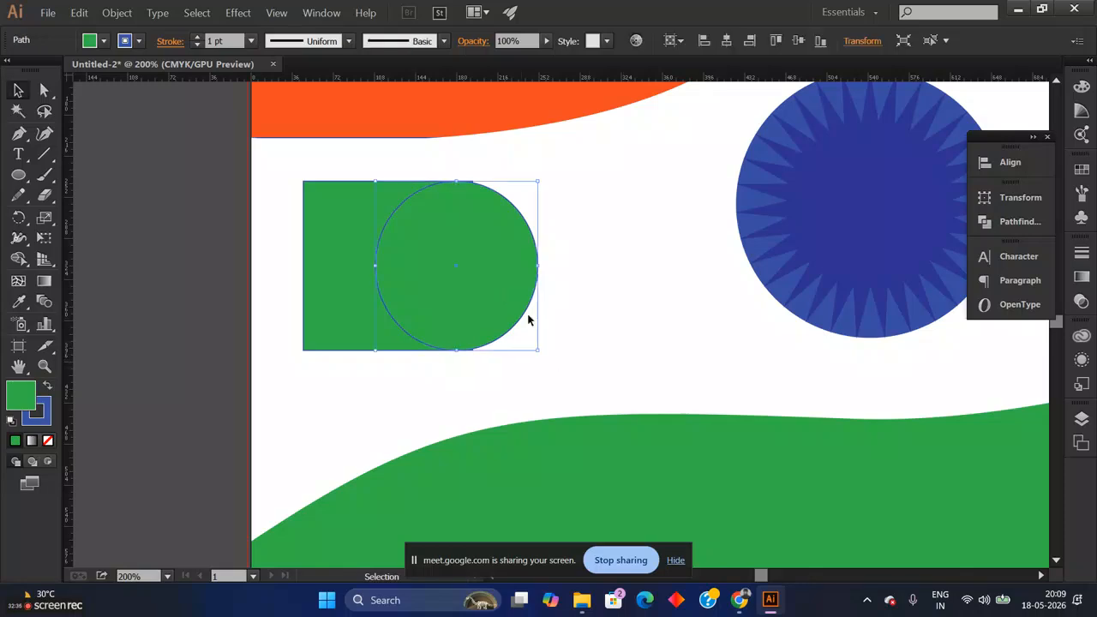
{"action": "left_click_drag", "start_coordinate": [539, 268], "coordinate": [563, 273]}
Step: Clip the green square with the overlapping circle by making a clipping mask from both shapes
{"action": "left_click_drag", "start_coordinate": [532, 379], "coordinate": [372, 271]}
{"action": "right_click", "coordinate": [478, 271]}
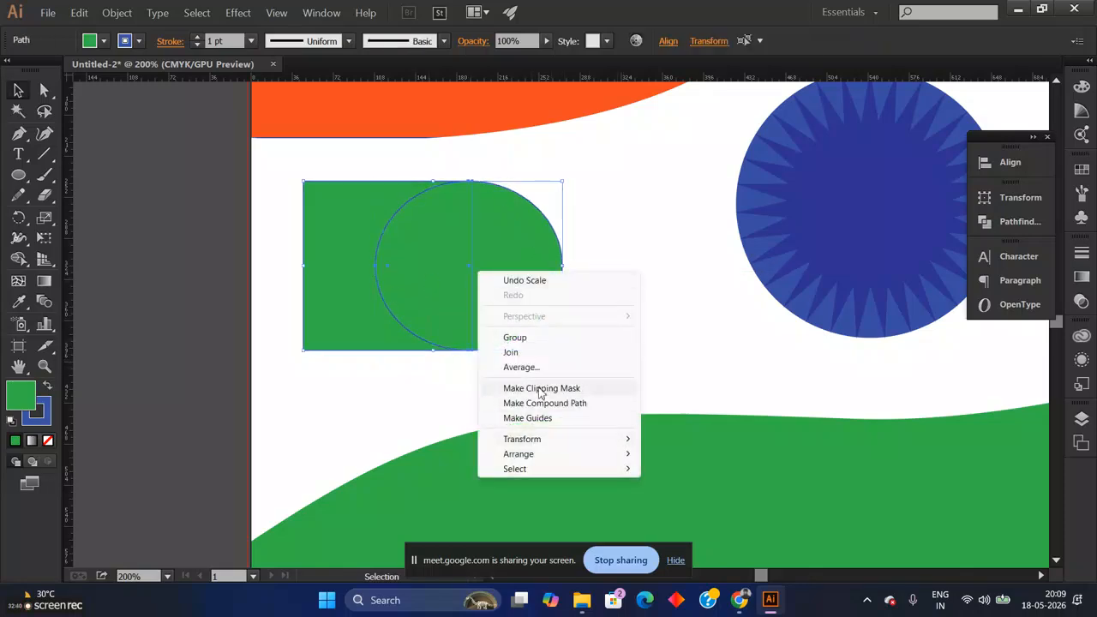
{"action": "left_click", "coordinate": [542, 390]}
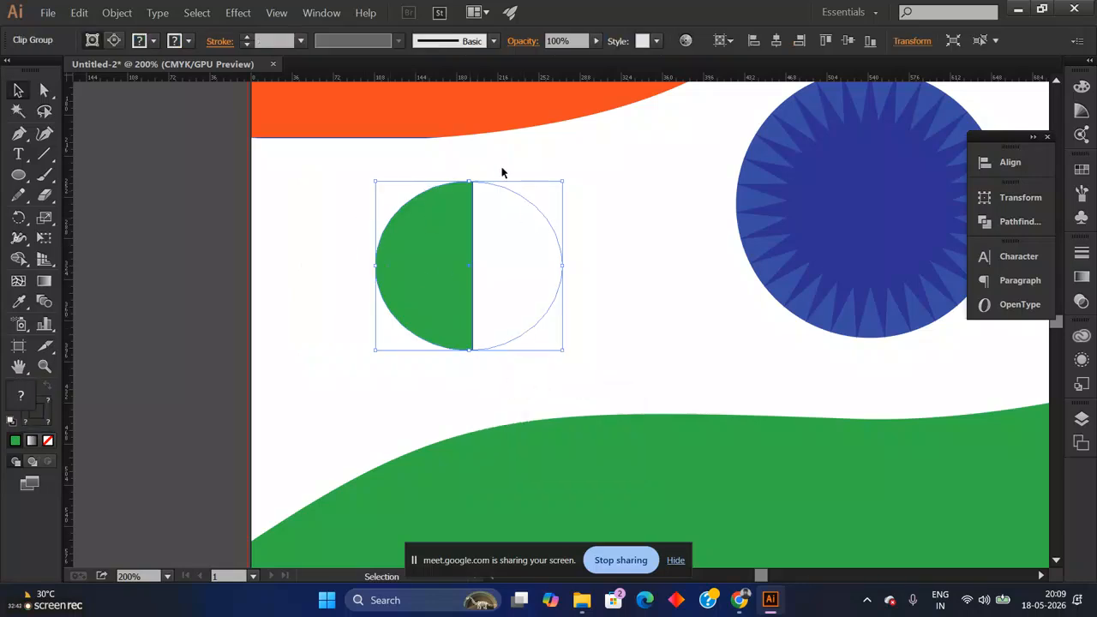
{"action": "left_click", "coordinate": [600, 303]}
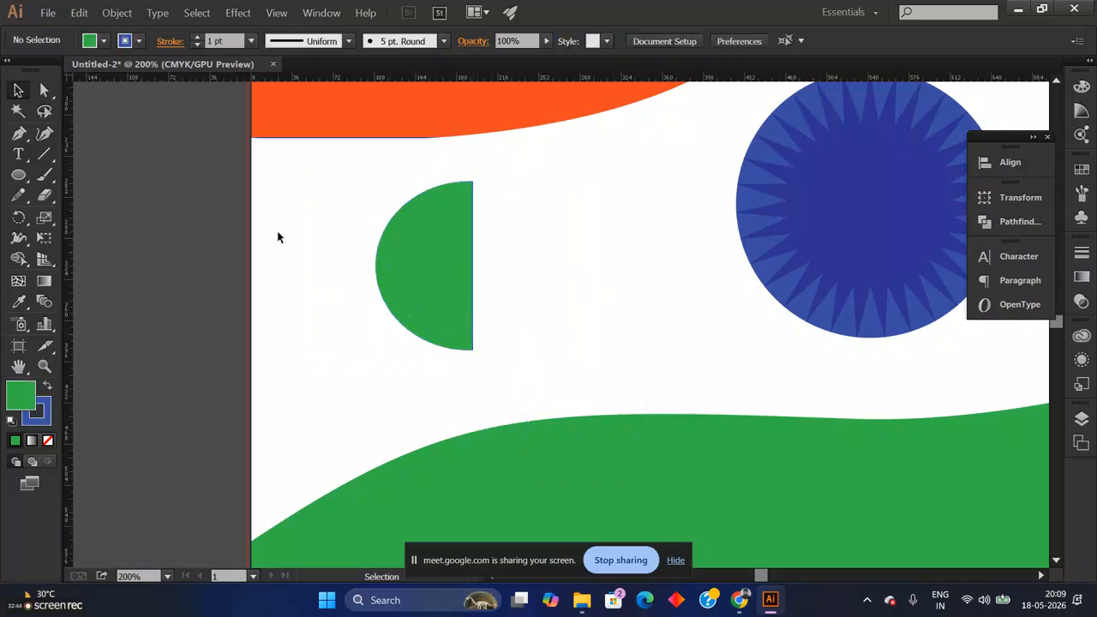
Step: Examine the clipped square inside the small clip group's isolation mode and leave it again
{"action": "left_click", "coordinate": [406, 241]}
{"action": "double_click", "coordinate": [445, 240]}
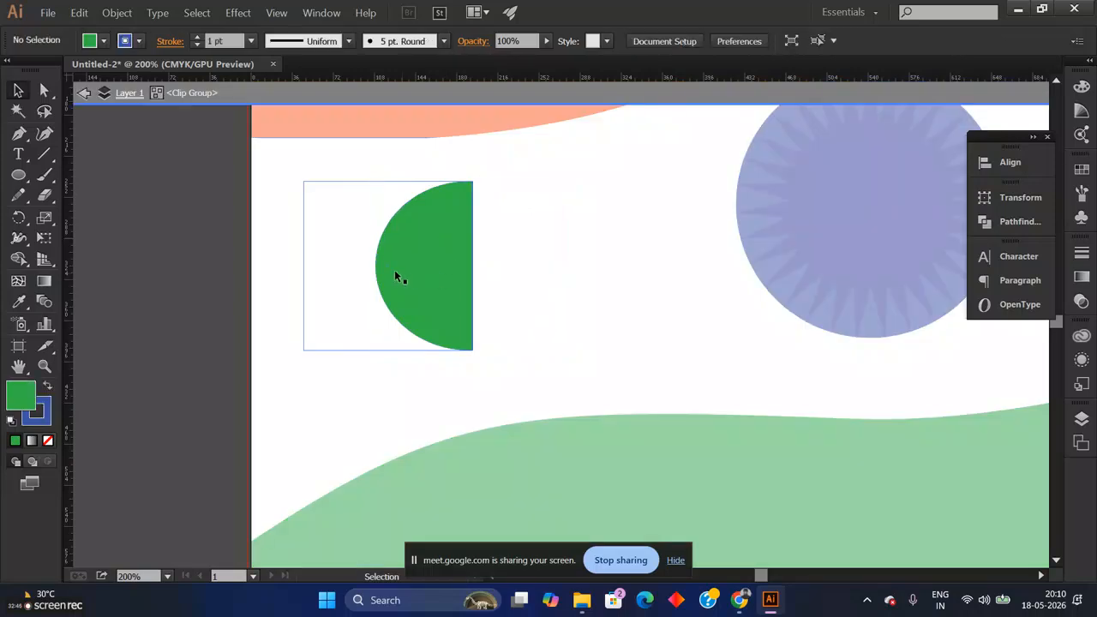
{"action": "left_click", "coordinate": [380, 261]}
{"action": "double_click", "coordinate": [611, 160]}
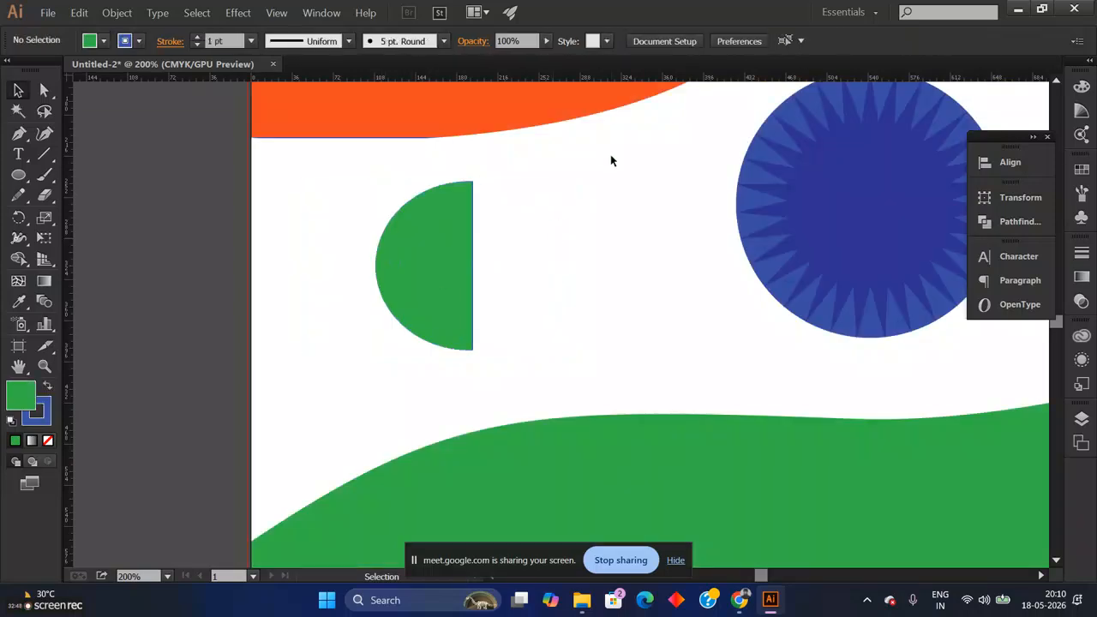
{"action": "left_click", "coordinate": [471, 259]}
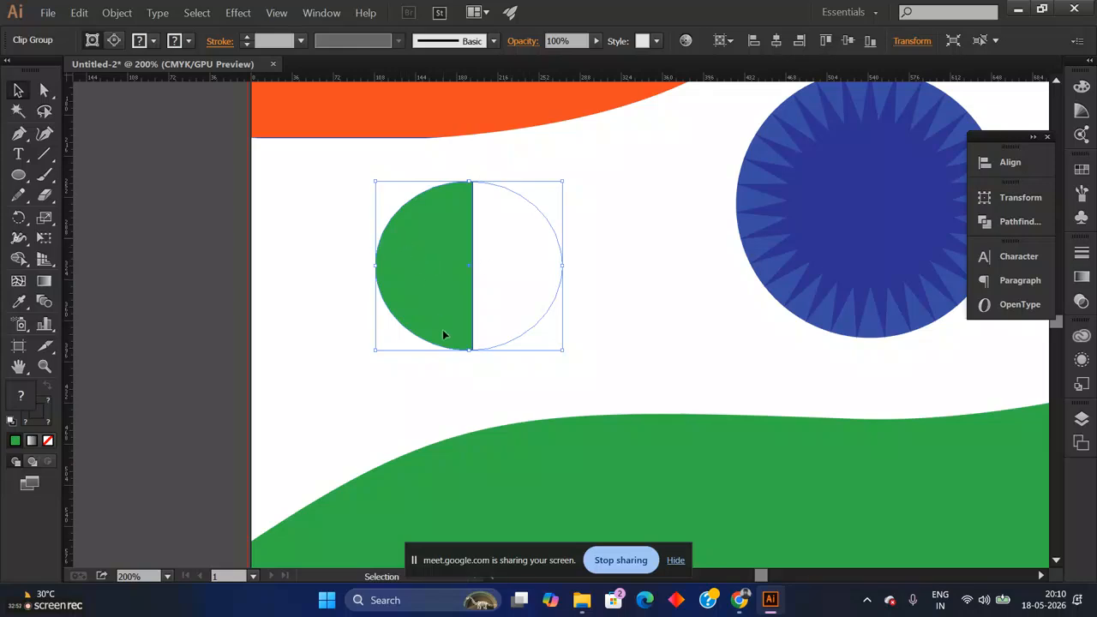
{"action": "left_click", "coordinate": [588, 272]}
Step: Delete the small half-circle clip group from the white band
{"action": "left_click_drag", "start_coordinate": [615, 333], "coordinate": [307, 231]}
{"action": "key", "text": "Delete"}
{"action": "key", "text": "ctrl+minus"}
{"action": "key", "text": "ctrl+minus"}
{"action": "key", "text": "ctrl+minus"}
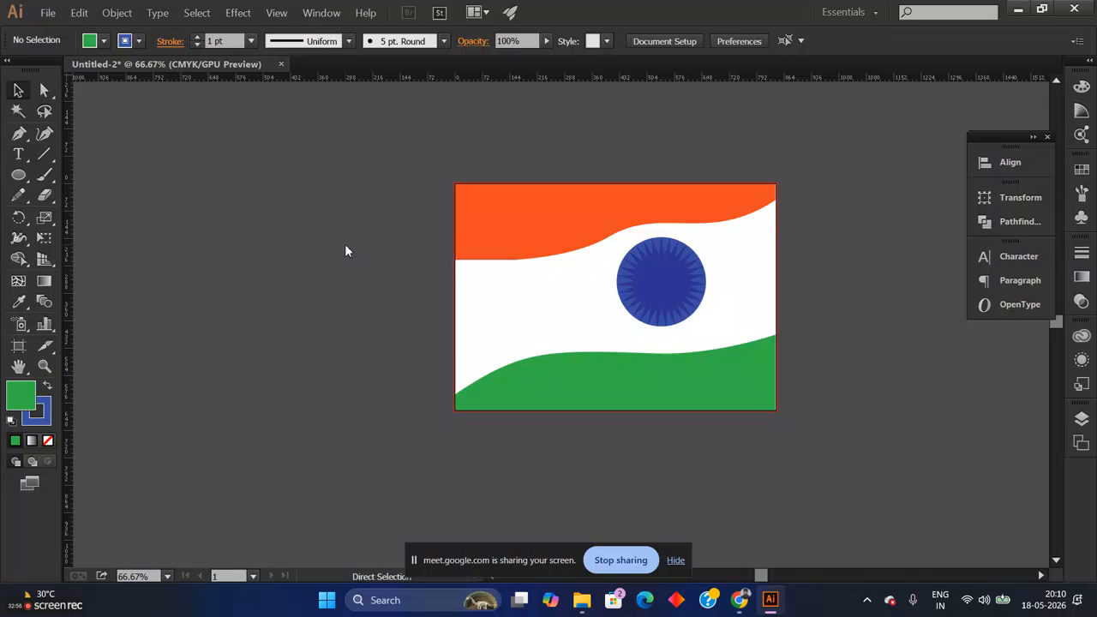
Step: Delete the wavy green clip group from the lower part of the flag
{"action": "key", "text": "ctrl+s"}
{"action": "left_click", "coordinate": [512, 390]}
{"action": "key", "text": "v"}
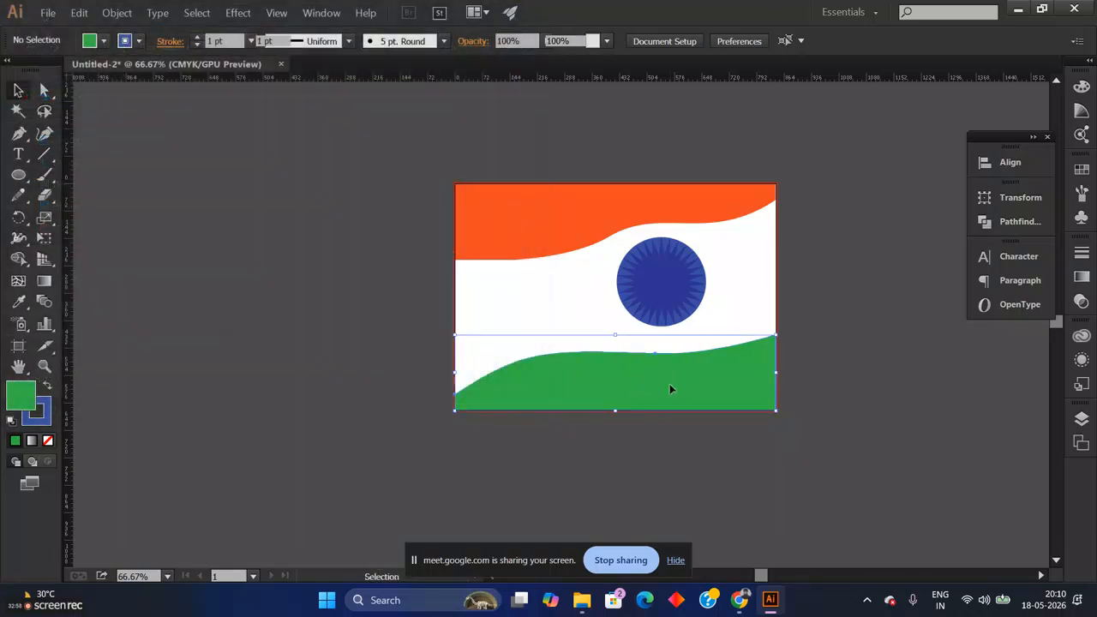
{"action": "key", "text": "Delete"}
{"action": "key", "text": "ctrl+plus"}
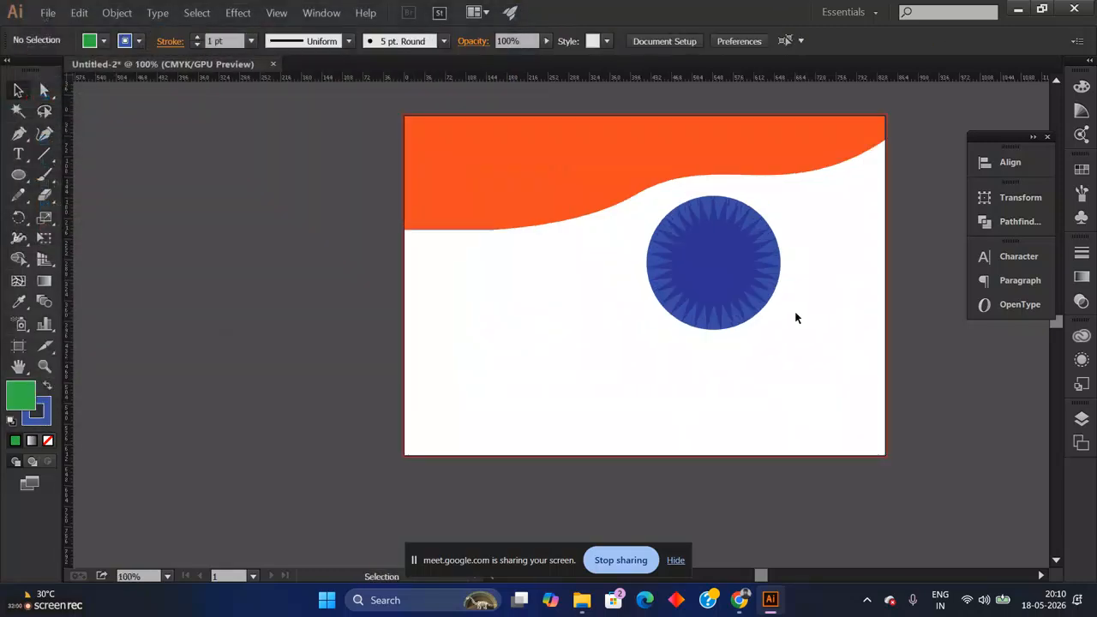
{"action": "scroll", "coordinate": [630, 408], "scroll_direction": "right", "scroll_amount": 4}
{"action": "scroll", "coordinate": [630, 408], "scroll_direction": "down", "scroll_amount": 1}
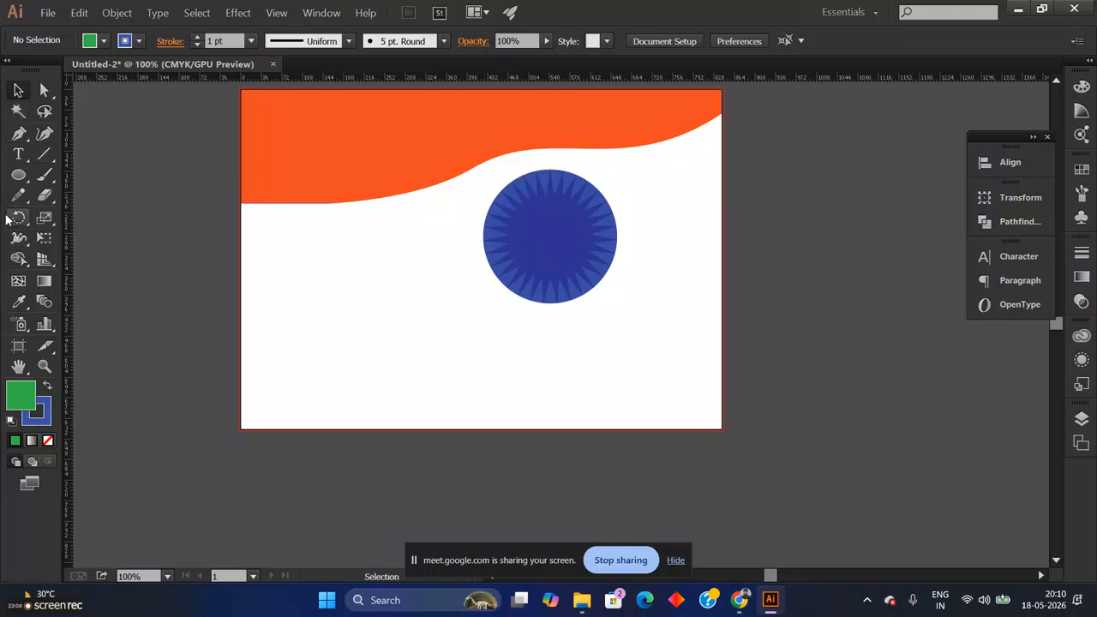
Step: Create a green rectangle 148 pt wide and 200 pt high on the lower part of the flag
{"action": "left_click_drag", "start_coordinate": [19, 176], "coordinate": [74, 174]}
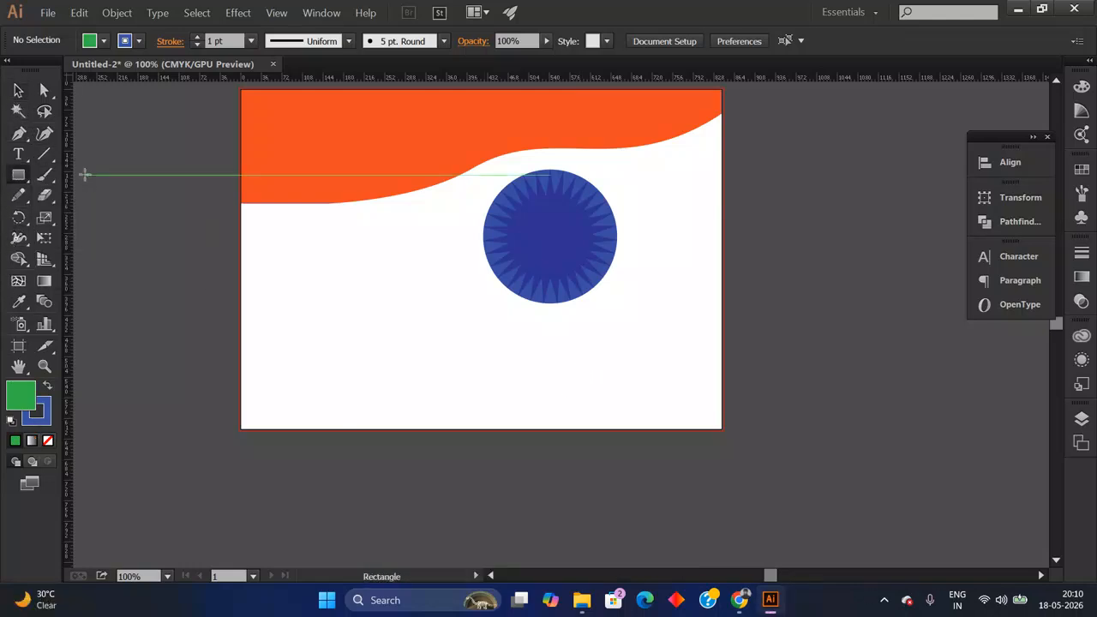
{"action": "left_click", "coordinate": [356, 340]}
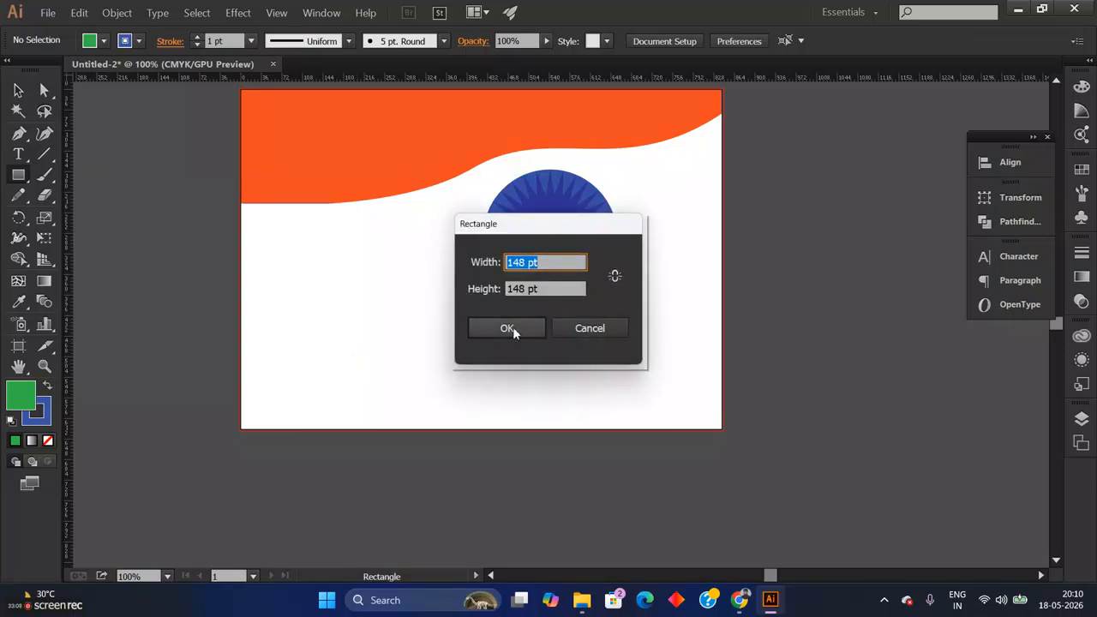
{"action": "key", "text": "Tab"}
{"action": "type", "text": "200"}
{"action": "key", "text": "Return"}
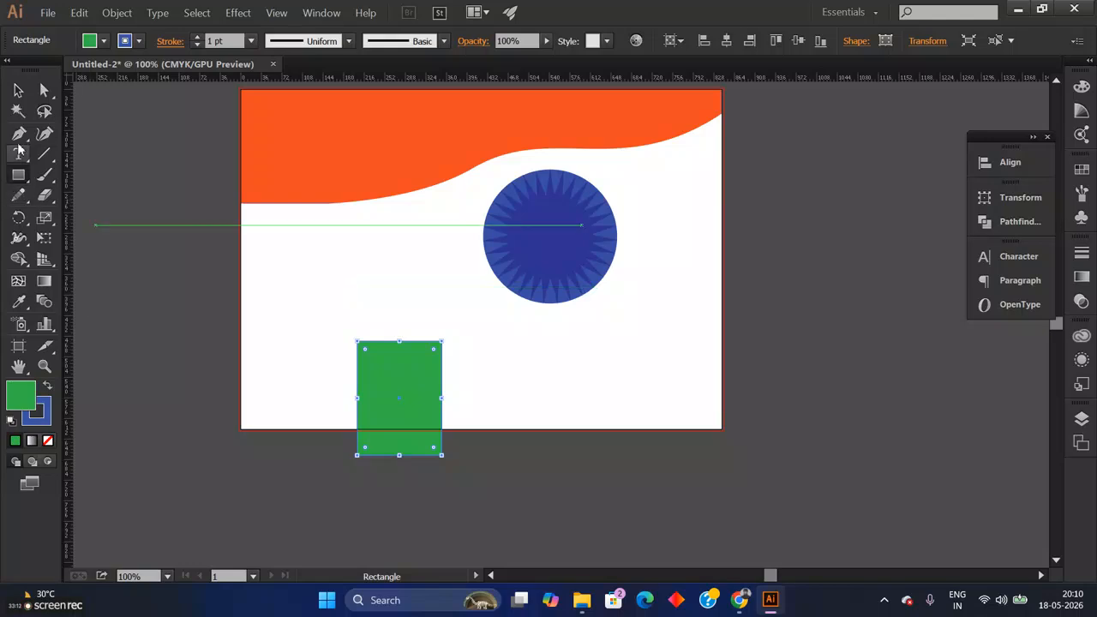
Step: Place the green rectangle along the flag's bottom edge and stretch it across the full width of the flag
{"action": "left_click", "coordinate": [18, 90]}
{"action": "left_click_drag", "start_coordinate": [394, 387], "coordinate": [722, 392]}
{"action": "left_click", "coordinate": [871, 360]}
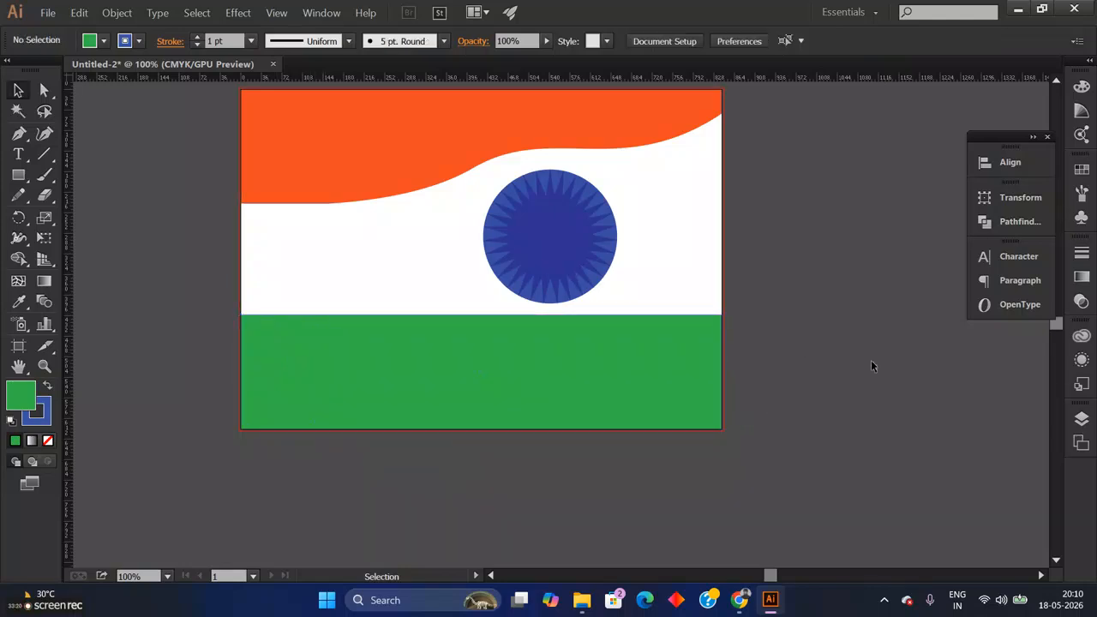
Step: Save the document as flag in Adobe Illustrator (*.AI) format in the Downloads folder, accepting the default options
{"action": "key", "text": "ctrl+equal"}
{"action": "key", "text": "ctrl+s"}
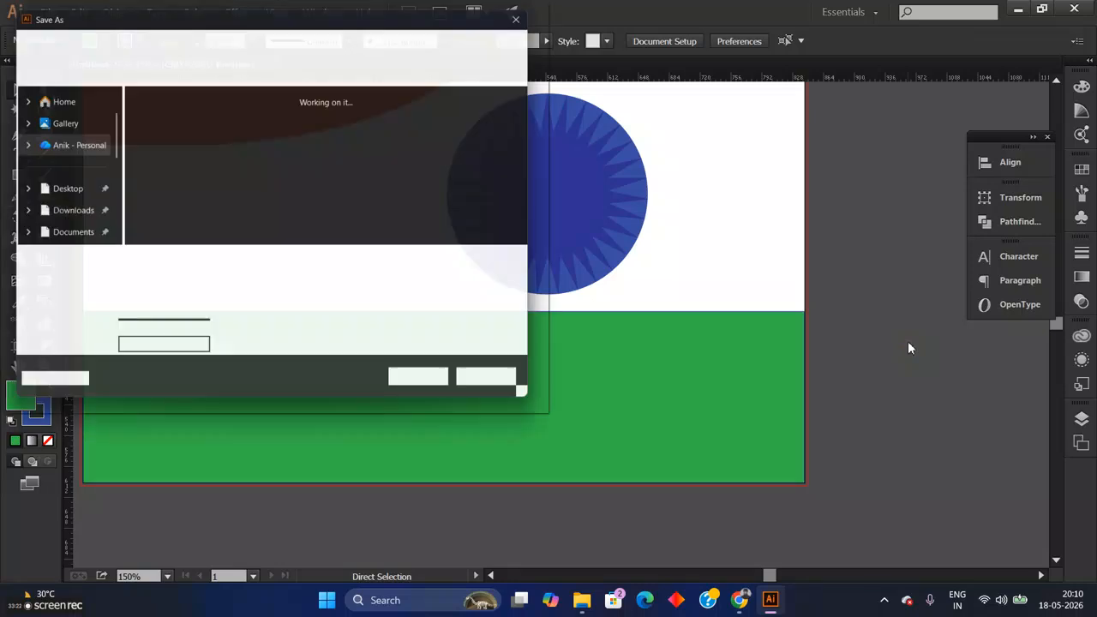
{"action": "type", "text": "flag"}
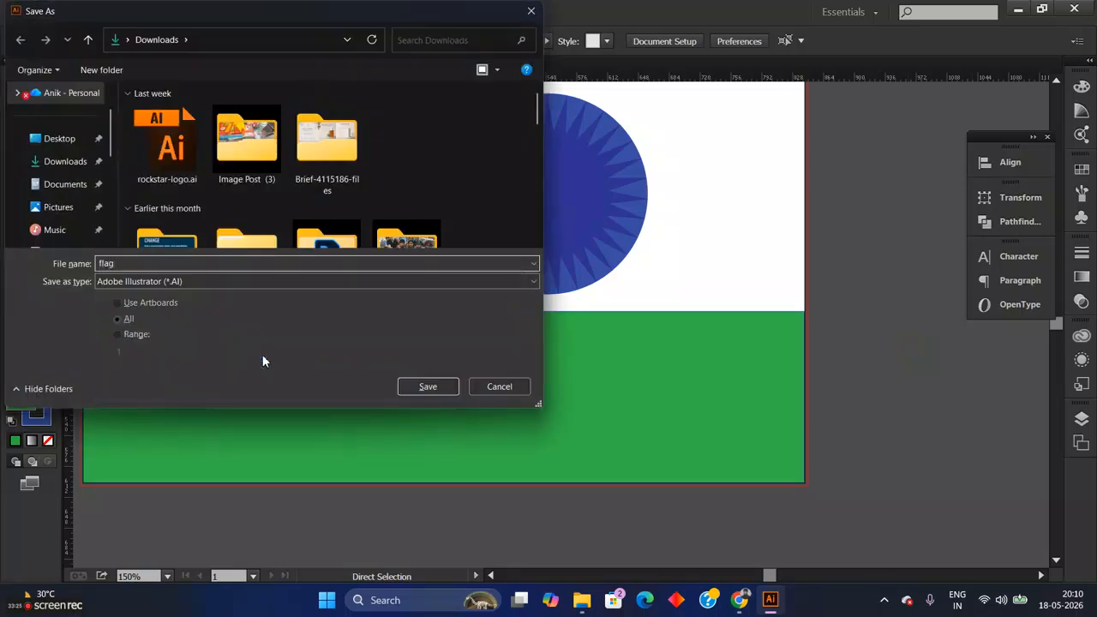
{"action": "key", "text": "Return"}
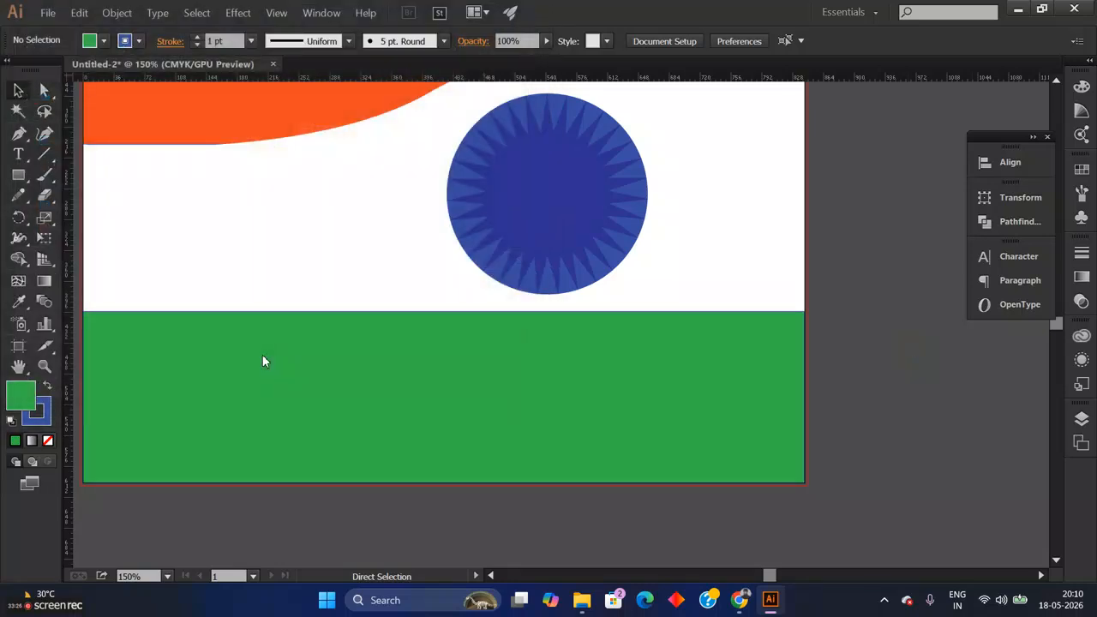
{"action": "key", "text": "Return"}
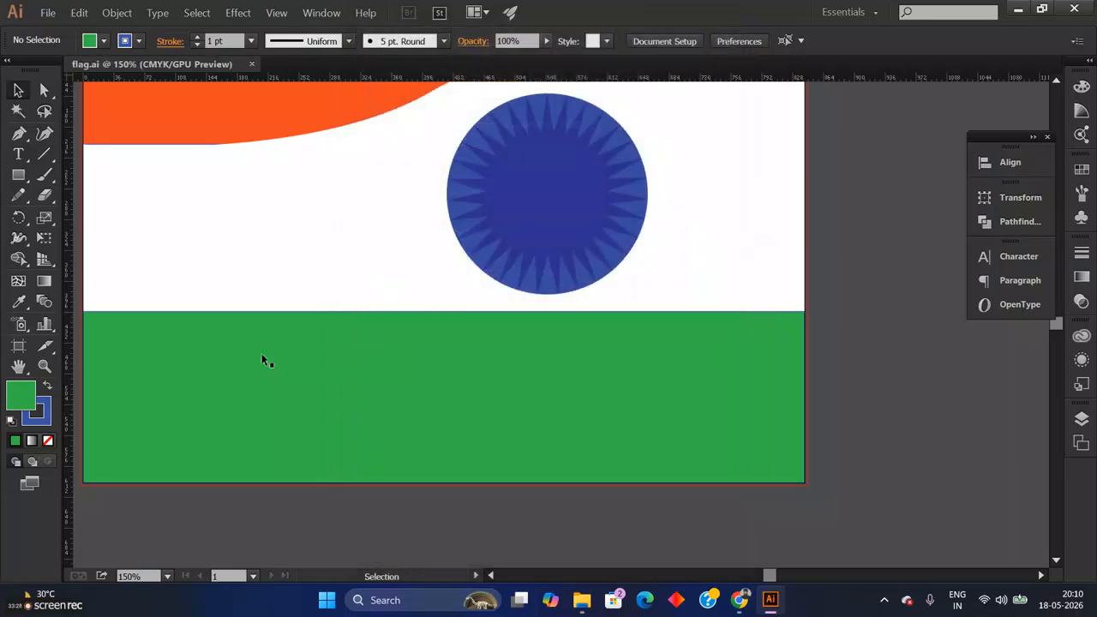
Step: Set the fill colour to magenta for a new Pen tool shape over the green band
{"action": "key", "text": "ctrl+0"}
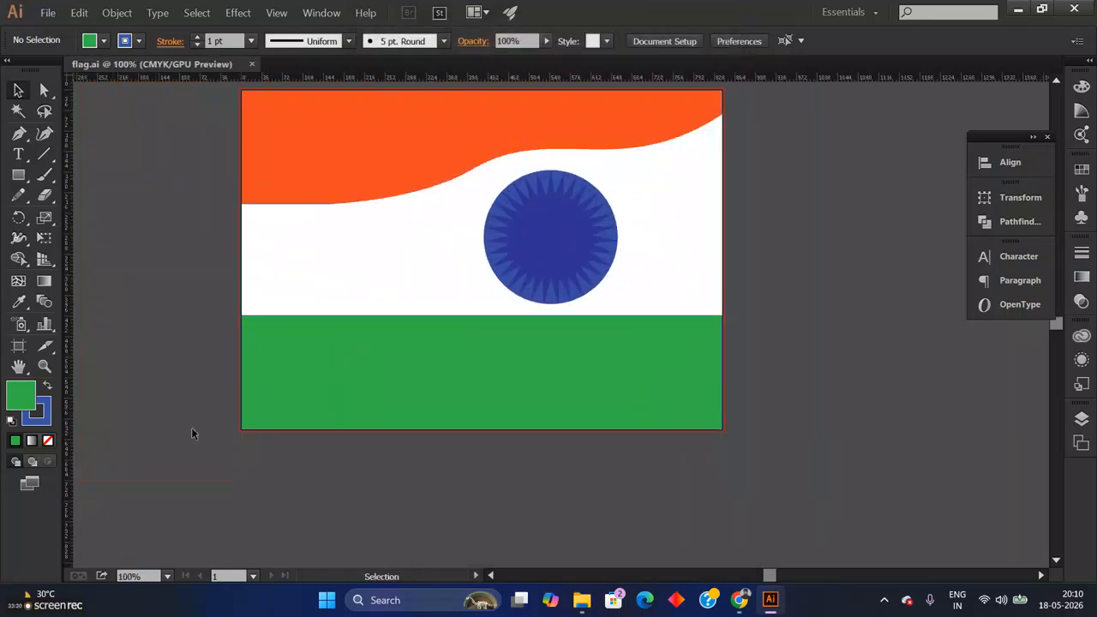
{"action": "left_click", "coordinate": [18, 133]}
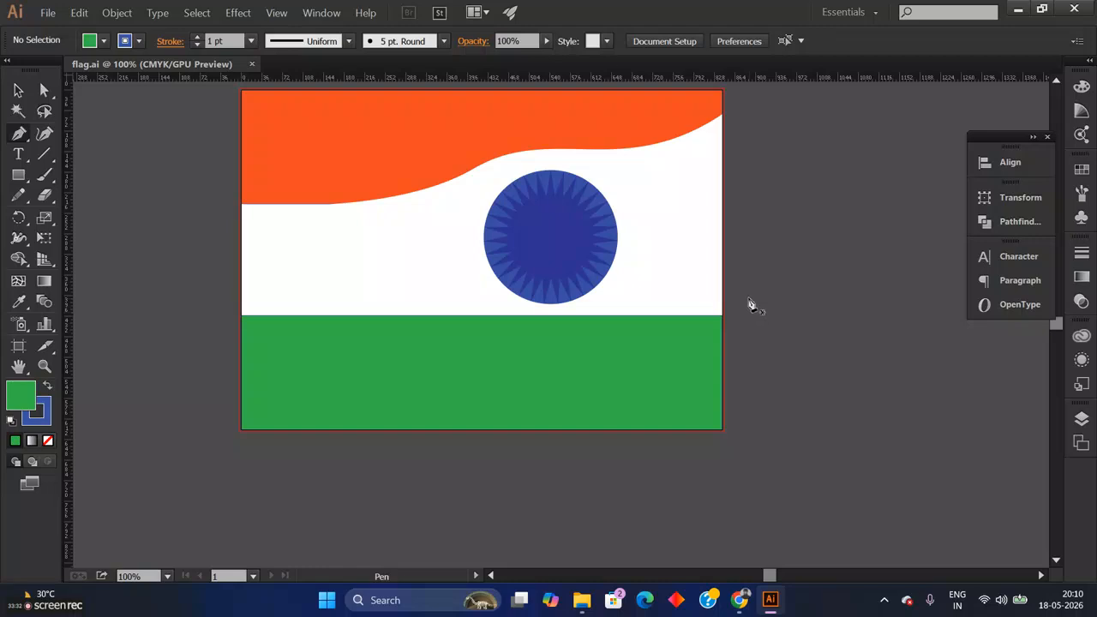
{"action": "double_click", "coordinate": [22, 400]}
{"action": "left_click", "coordinate": [572, 267]}
{"action": "left_click", "coordinate": [761, 241]}
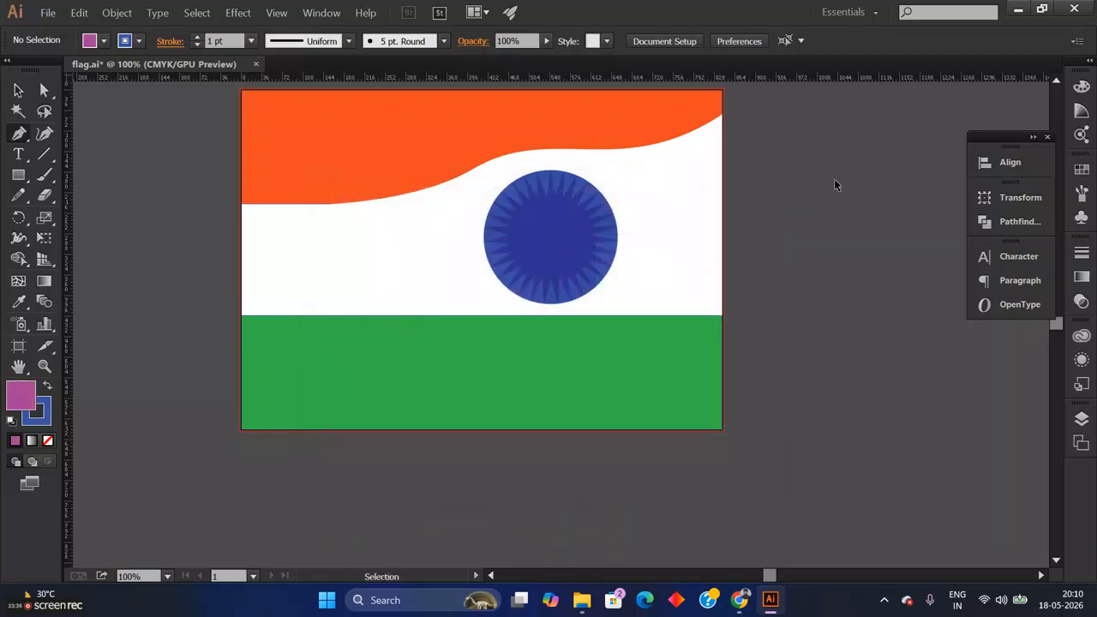
Step: Draw a closed magenta shape with the Pen tool along the green band's right and bottom edges, with a wavy upper edge
{"action": "left_click", "coordinate": [723, 316]}
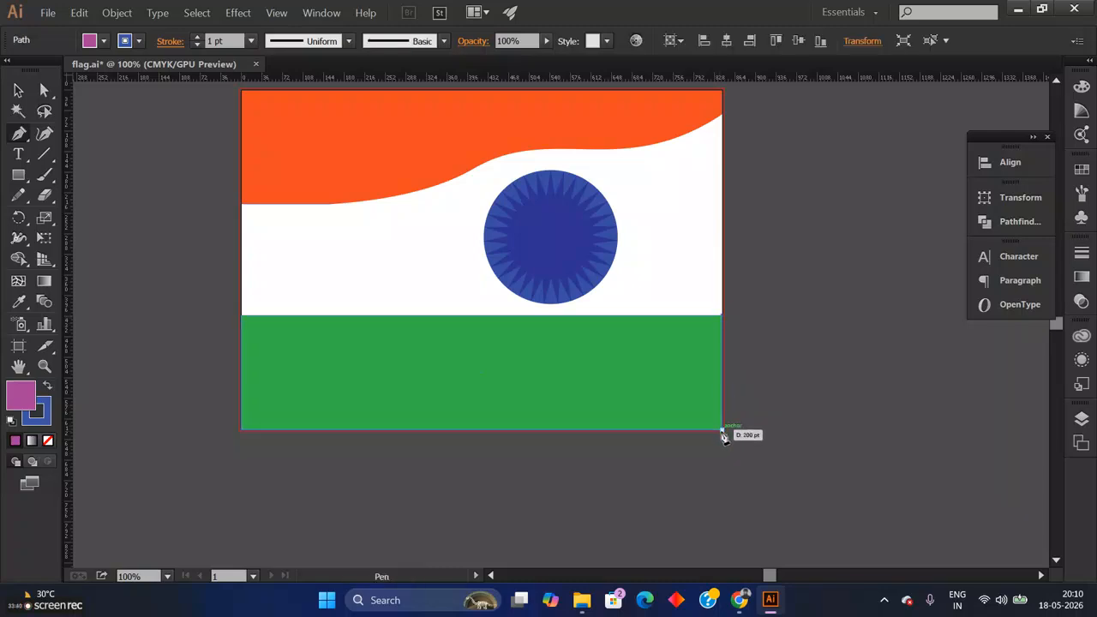
{"action": "left_click", "coordinate": [722, 430]}
{"action": "left_click", "coordinate": [243, 429]}
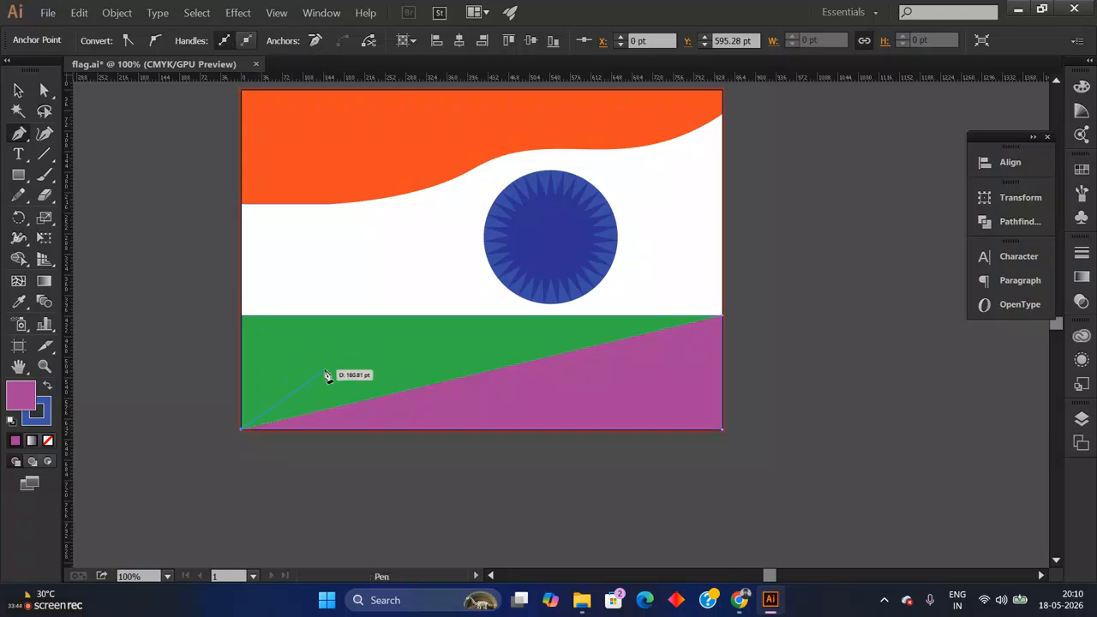
{"action": "left_click_drag", "start_coordinate": [448, 365], "coordinate": [447, 338]}
{"action": "mouse_move", "coordinate": [508, 285]}
{"action": "left_mouse_down"}
{"action": "mouse_move", "coordinate": [527, 302]}
{"action": "mouse_move", "coordinate": [566, 276]}
{"action": "mouse_move", "coordinate": [518, 291]}
{"action": "left_mouse_up"}
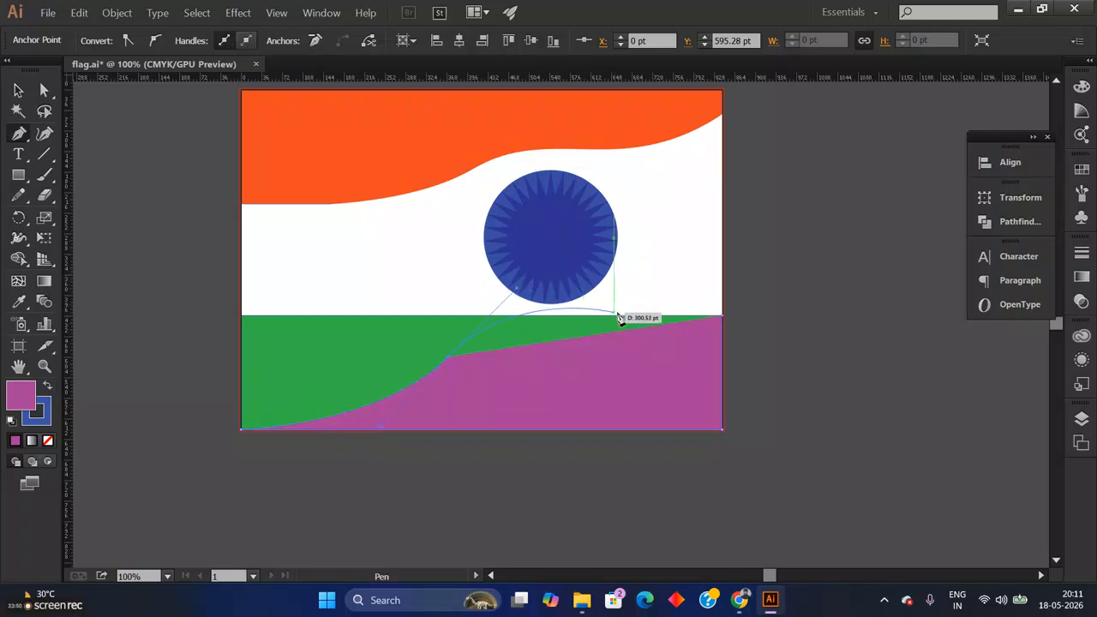
{"action": "left_click", "coordinate": [723, 318]}
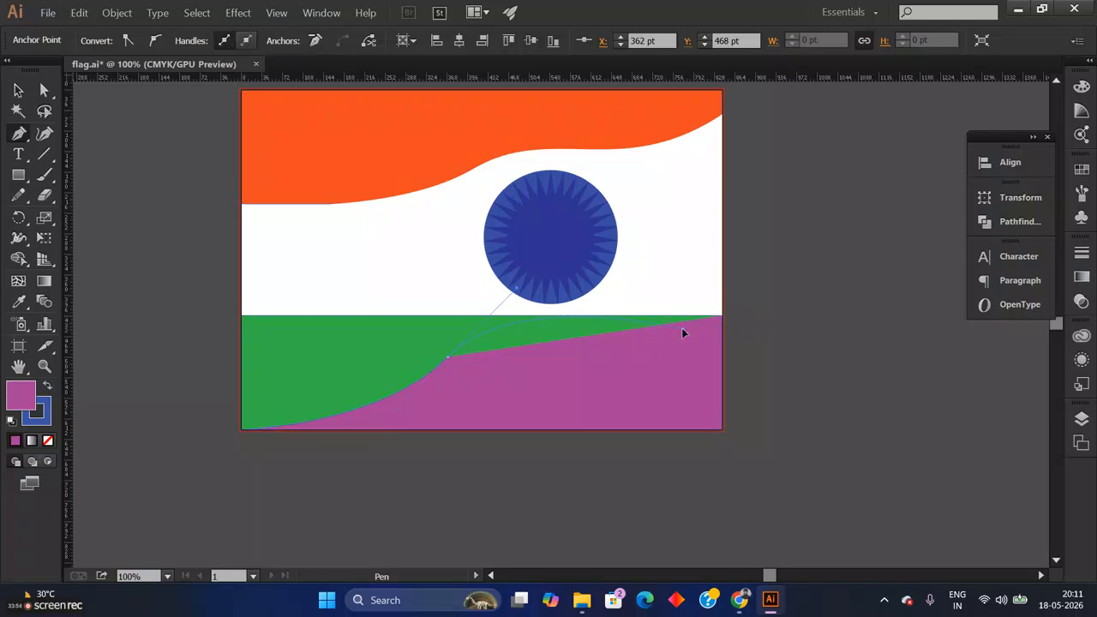
{"action": "left_click_drag", "start_coordinate": [714, 329], "coordinate": [714, 325]}
{"action": "left_click", "coordinate": [723, 318]}
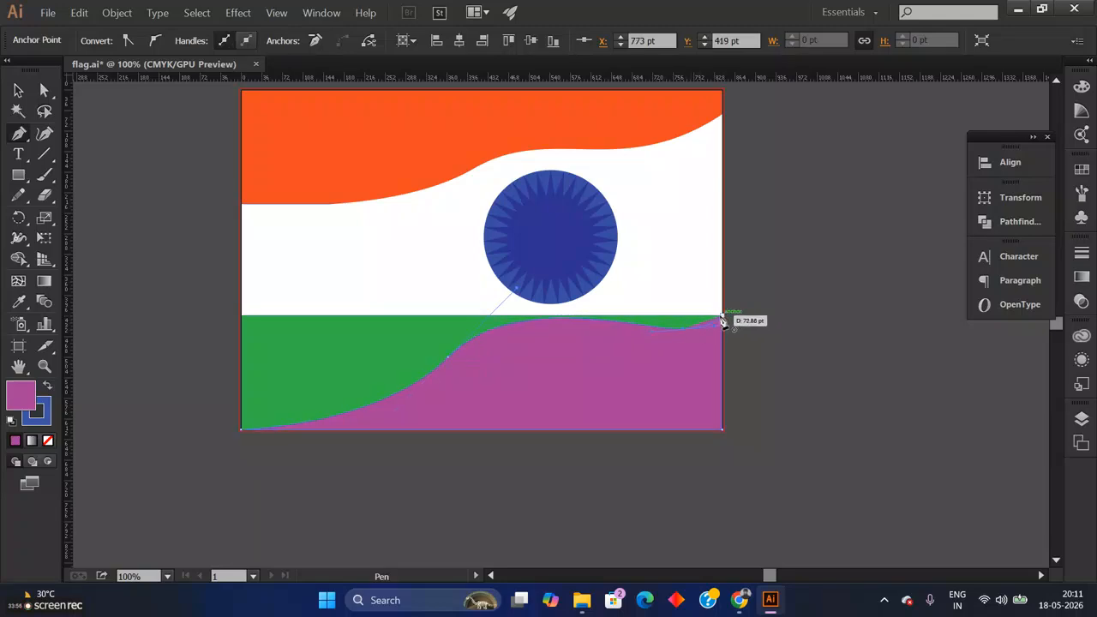
Step: Lower the magenta wave's crest by adjusting the direction handles of its middle anchor and the anchor near the right end
{"action": "left_click", "coordinate": [18, 91]}
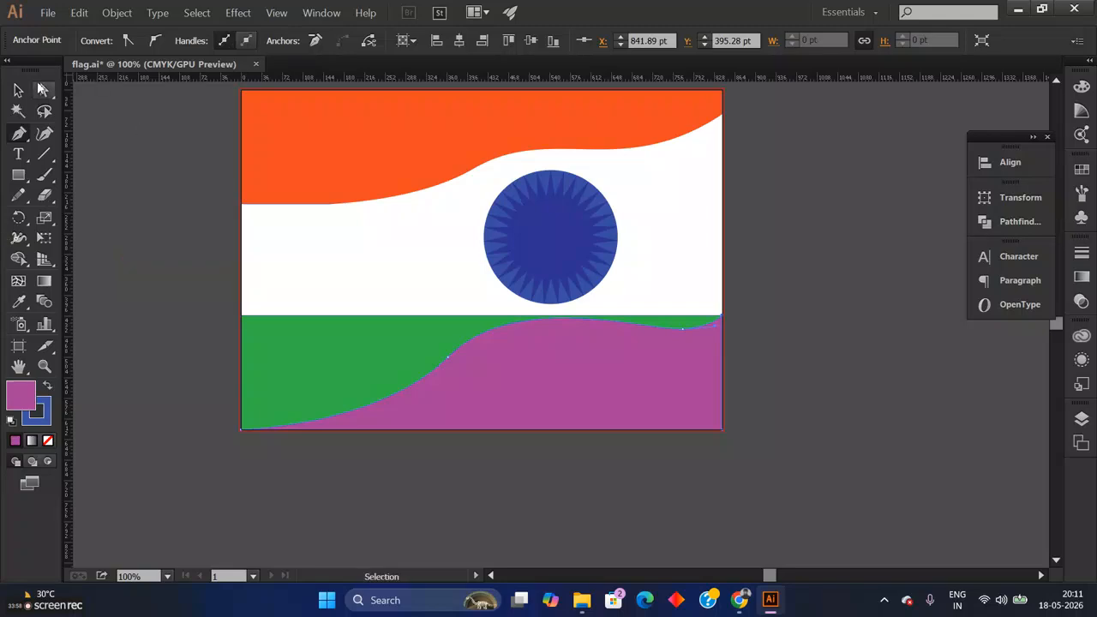
{"action": "left_click", "coordinate": [44, 90]}
{"action": "key", "text": "ctrl+equal"}
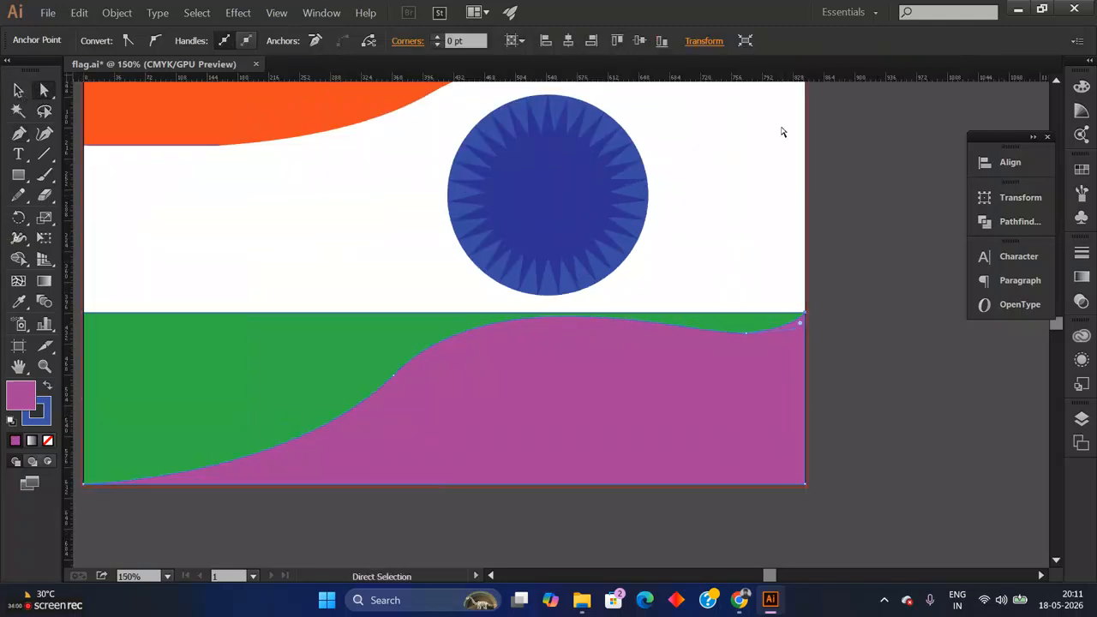
{"action": "left_click", "coordinate": [399, 379]}
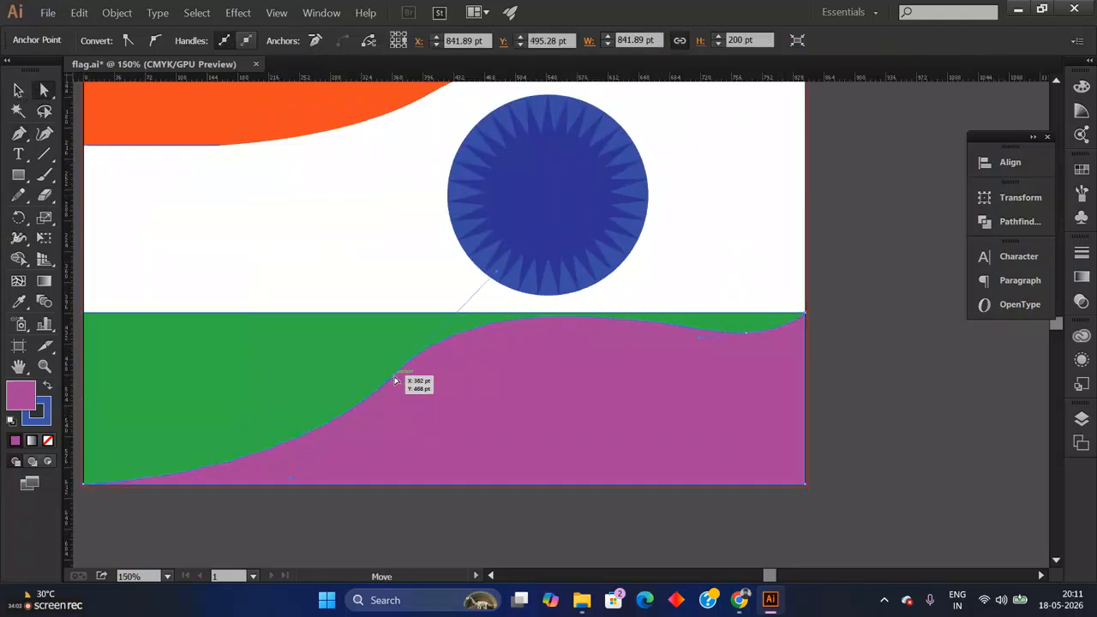
{"action": "left_click_drag", "start_coordinate": [497, 273], "coordinate": [464, 330]}
{"action": "left_click_drag", "start_coordinate": [700, 338], "coordinate": [663, 364]}
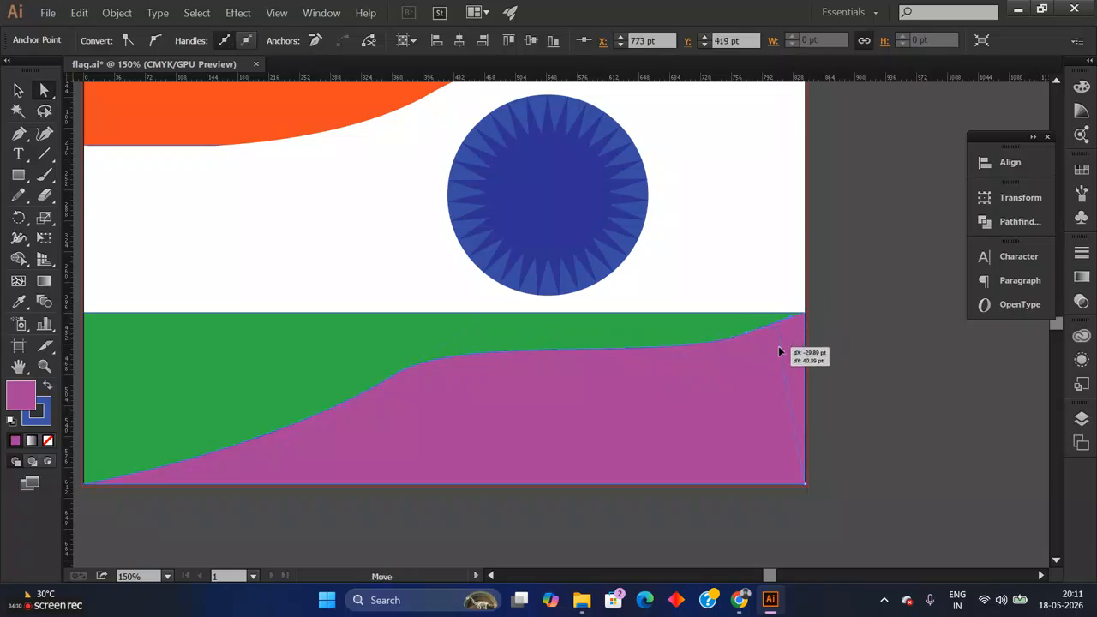
Step: Refine the wave's rise towards the flag's right edge and shorten the middle anchor's direction handle
{"action": "left_click", "coordinate": [804, 316]}
{"action": "left_click", "coordinate": [746, 335]}
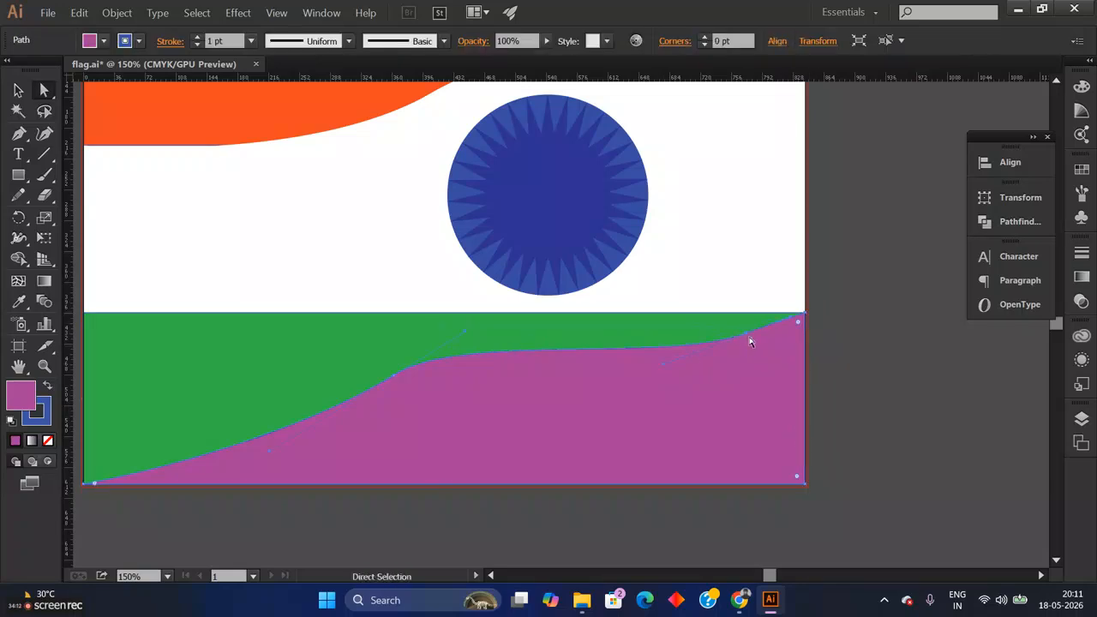
{"action": "left_click_drag", "start_coordinate": [664, 368], "coordinate": [673, 345]}
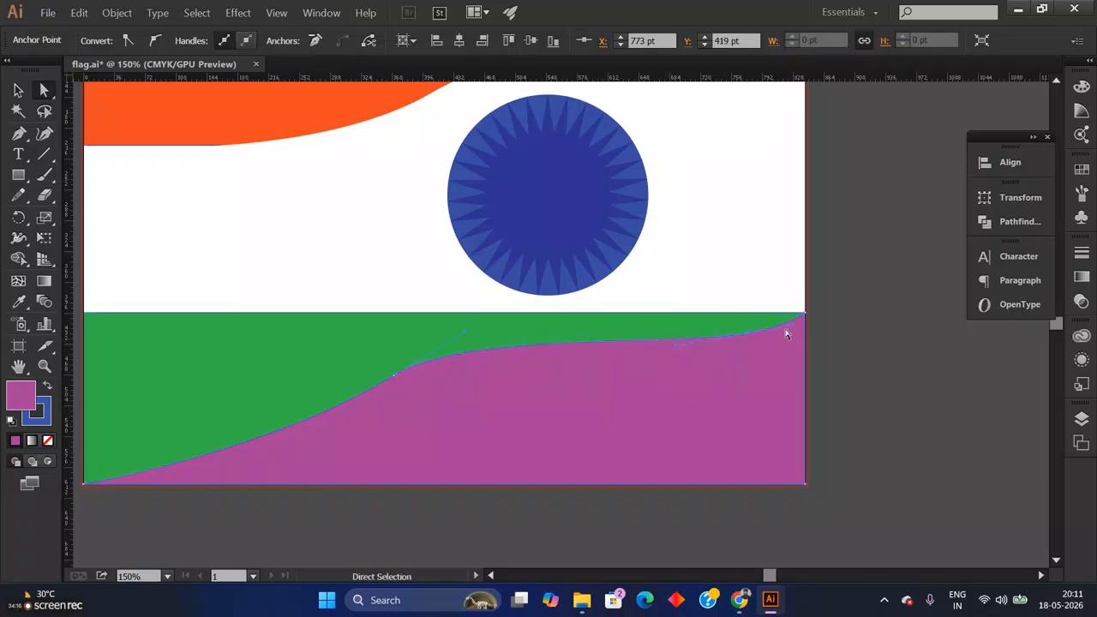
{"action": "mouse_move", "coordinate": [780, 337]}
{"action": "left_mouse_down"}
{"action": "mouse_move", "coordinate": [781, 326]}
{"action": "mouse_move", "coordinate": [764, 326]}
{"action": "left_mouse_up"}
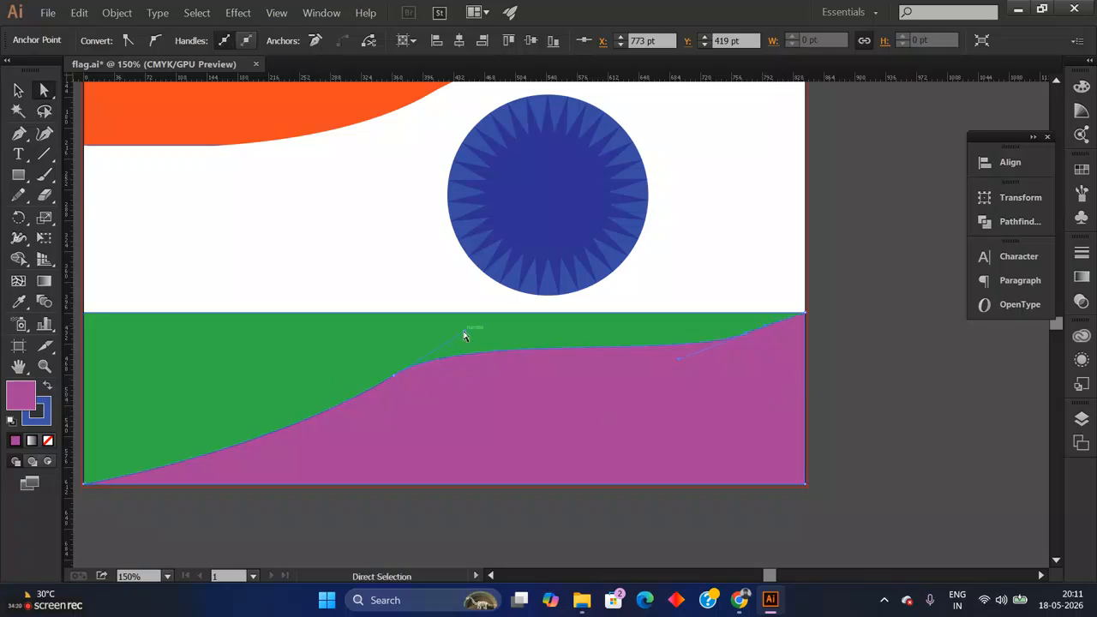
{"action": "left_click_drag", "start_coordinate": [463, 336], "coordinate": [427, 353]}
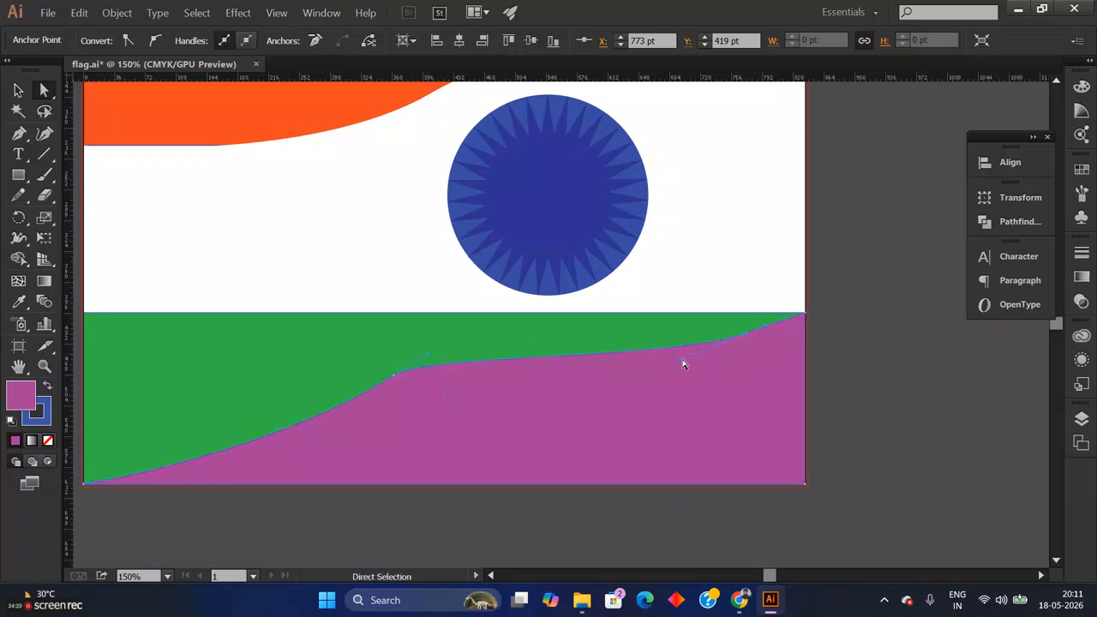
Step: Reshape the wave into a smooth raised crest by extending the handles between its middle and right-hand anchors
{"action": "left_click_drag", "start_coordinate": [686, 331], "coordinate": [491, 340]}
{"action": "mouse_move", "coordinate": [767, 338]}
{"action": "left_mouse_down"}
{"action": "mouse_move", "coordinate": [758, 342]}
{"action": "mouse_move", "coordinate": [772, 329]}
{"action": "mouse_move", "coordinate": [772, 338]}
{"action": "left_mouse_up"}
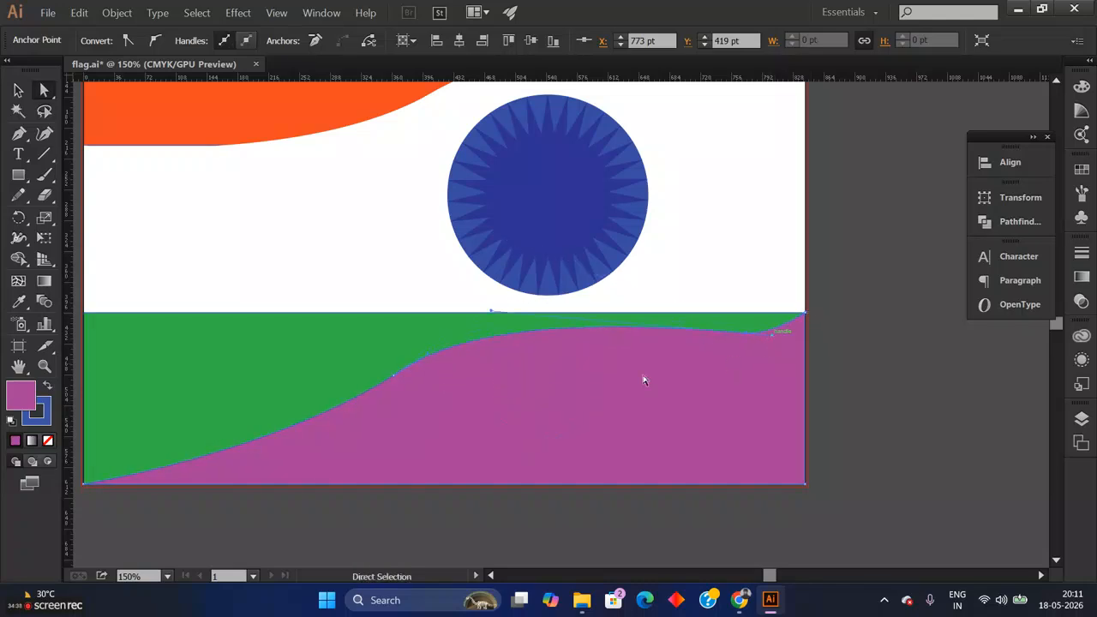
{"action": "left_click_drag", "start_coordinate": [491, 314], "coordinate": [551, 326]}
{"action": "scroll", "coordinate": [865, 333], "scroll_direction": "left", "scroll_amount": 2}
{"action": "key", "text": "ctrl+equal"}
{"action": "key", "text": "ctrl+equal"}
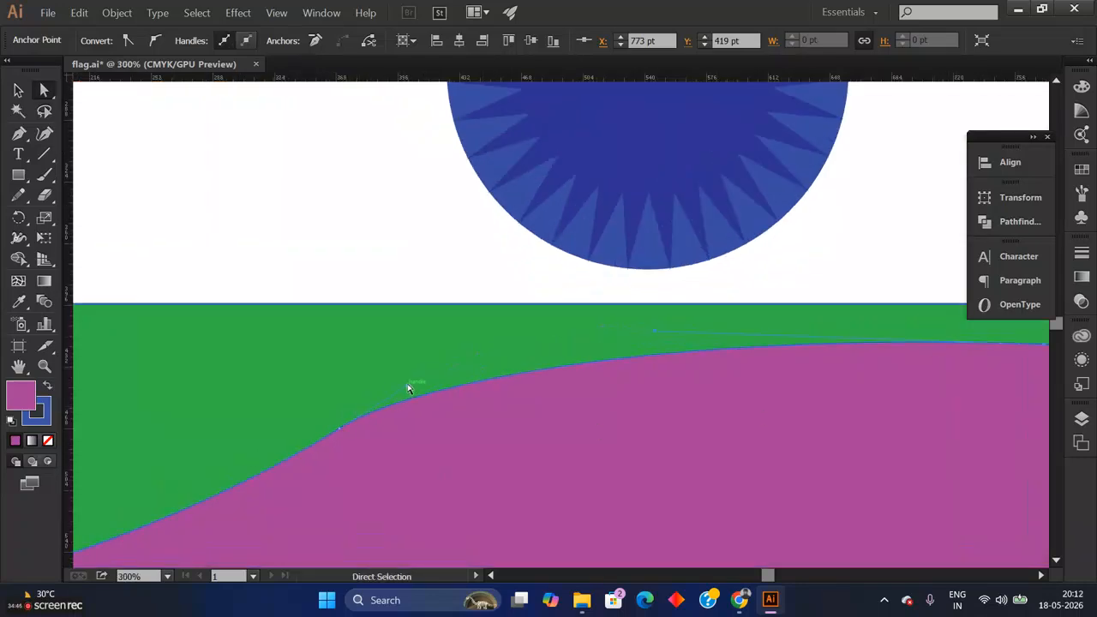
{"action": "left_click_drag", "start_coordinate": [506, 346], "coordinate": [511, 340]}
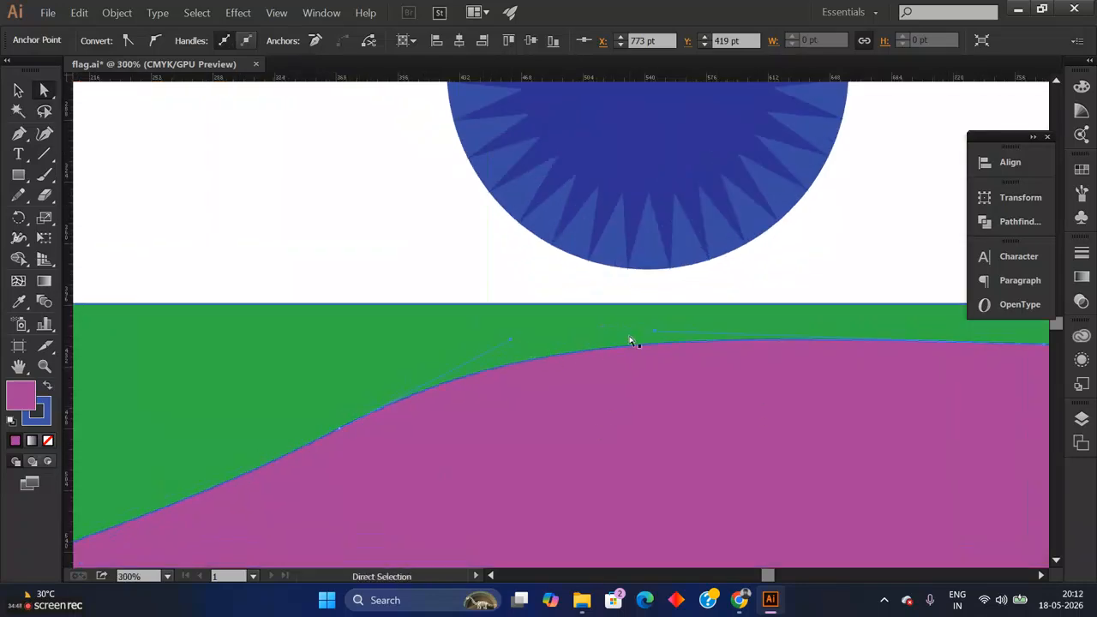
{"action": "left_click", "coordinate": [767, 297]}
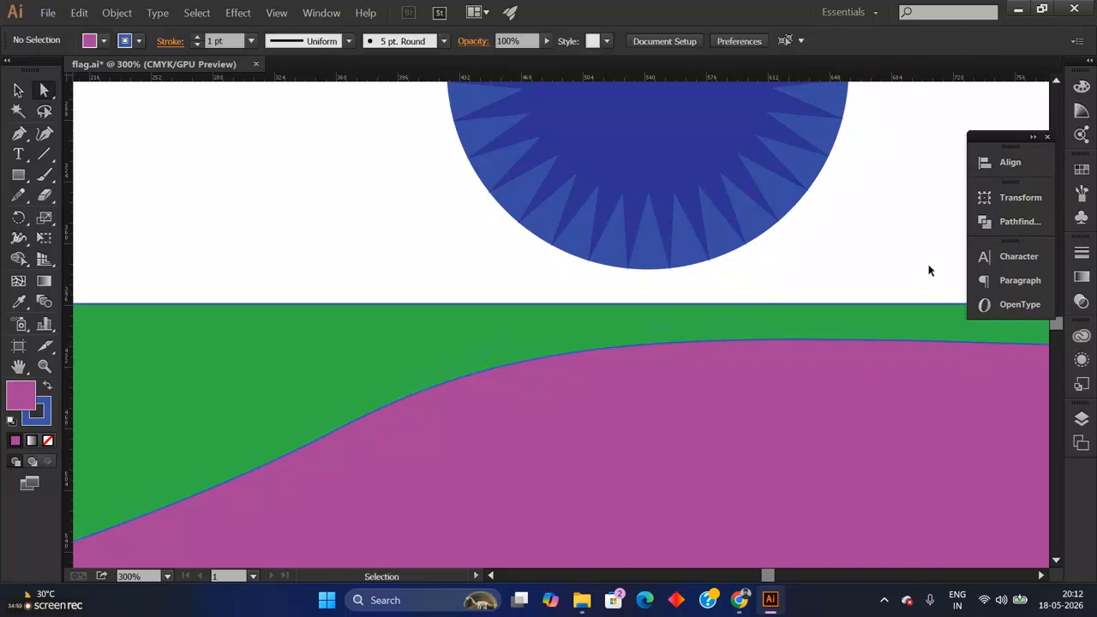
Step: Shorten the direction handle at the wave's dip near the flag's right edge
{"action": "key", "text": "ctrl+0"}
{"action": "key", "text": "ctrl+equal"}
{"action": "key", "text": "ctrl+equal"}
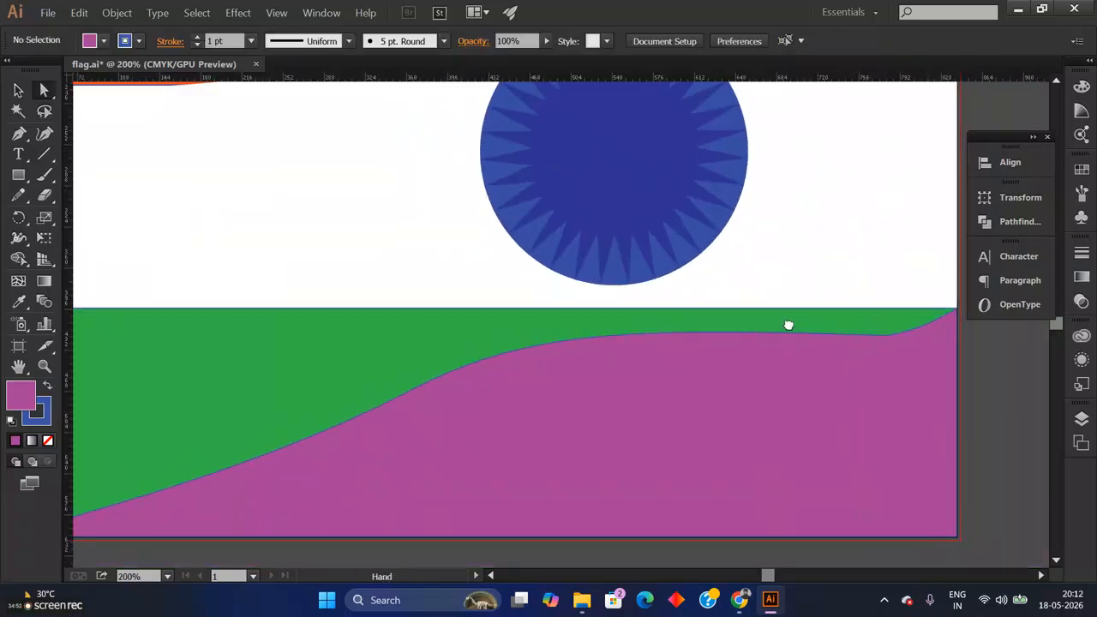
{"action": "left_click_drag", "start_coordinate": [789, 325], "coordinate": [514, 318]}
{"action": "key", "text": "ctrl+equal"}
{"action": "left_click", "coordinate": [515, 318]}
{"action": "left_click", "coordinate": [557, 324]}
{"action": "left_click", "coordinate": [557, 325]}
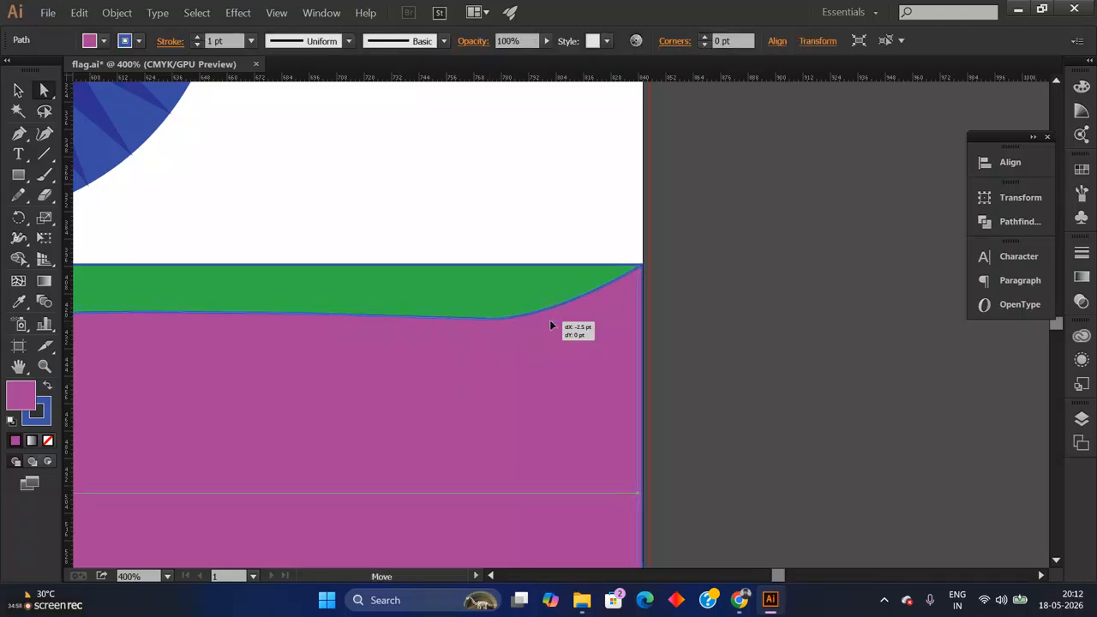
{"action": "left_click", "coordinate": [488, 320]}
{"action": "left_click_drag", "start_coordinate": [560, 311], "coordinate": [527, 317]}
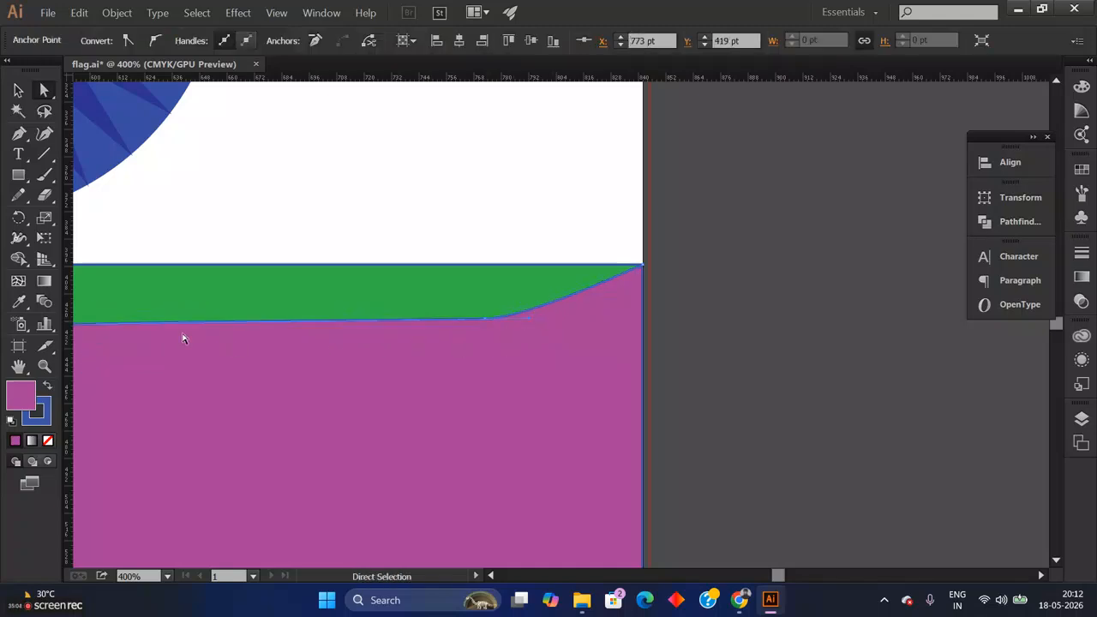
Step: Try to smooth the dip near the flag's right edge by rotating and shortening its anchor's handles, undoing unwanted changes
{"action": "scroll", "coordinate": [395, 378], "scroll_direction": "right", "scroll_amount": 2}
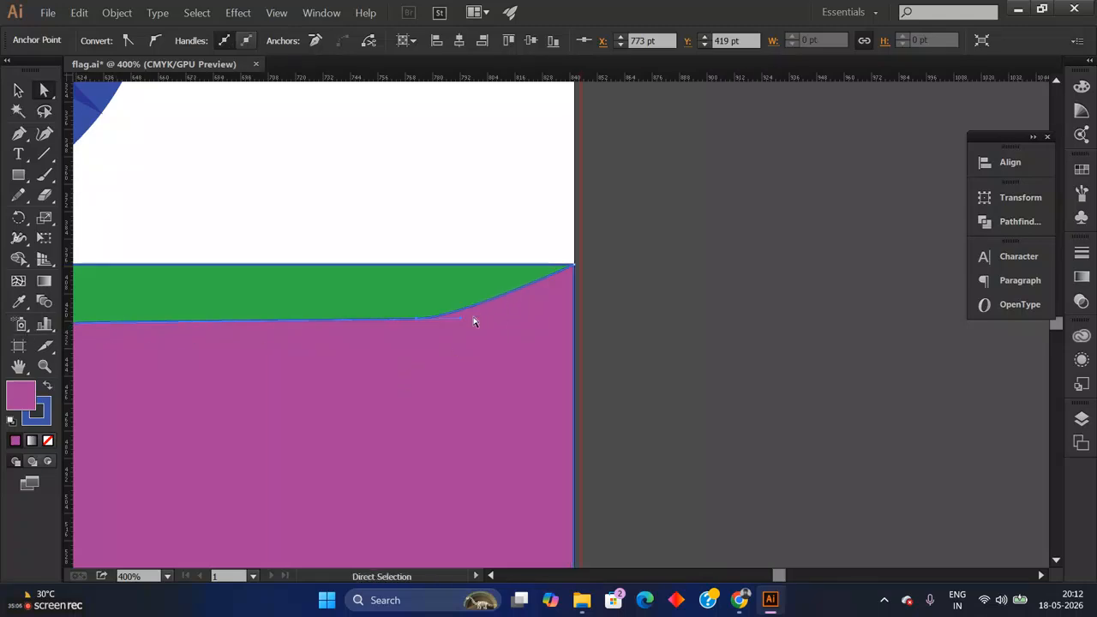
{"action": "mouse_move", "coordinate": [462, 323]}
{"action": "left_mouse_down"}
{"action": "mouse_move", "coordinate": [455, 338]}
{"action": "mouse_move", "coordinate": [442, 330]}
{"action": "left_mouse_up"}
{"action": "key", "text": "ctrl+minus"}
{"action": "key", "text": "ctrl+minus"}
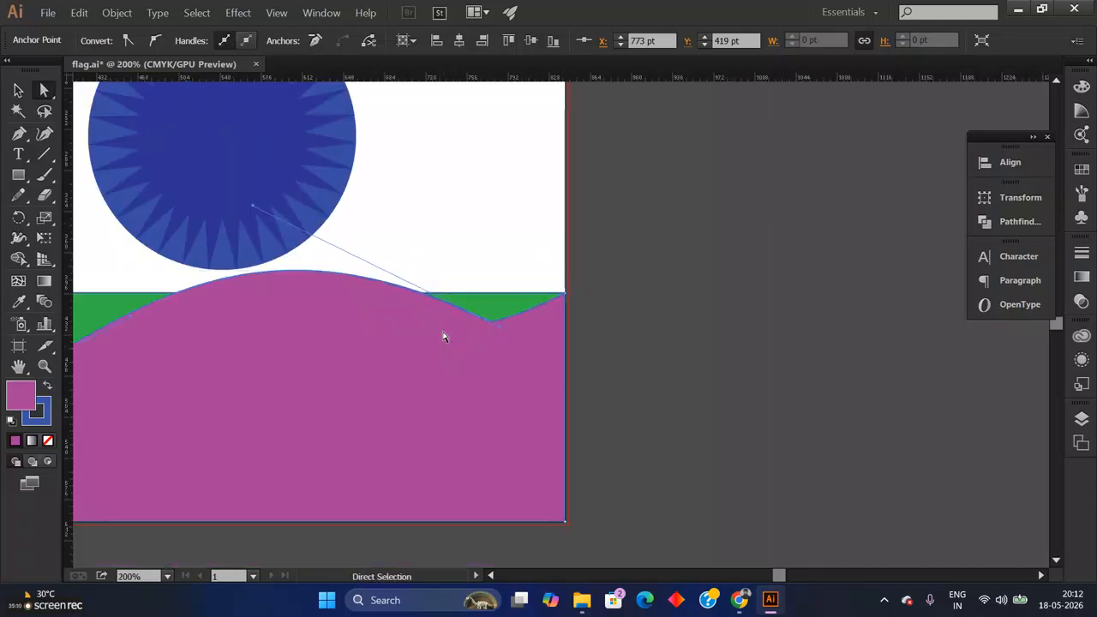
{"action": "left_click_drag", "start_coordinate": [252, 206], "coordinate": [361, 302]}
{"action": "mouse_move", "coordinate": [503, 329]}
{"action": "left_mouse_down"}
{"action": "mouse_move", "coordinate": [512, 324]}
{"action": "mouse_move", "coordinate": [503, 324]}
{"action": "left_mouse_up"}
{"action": "key", "text": "ctrl+z"}
{"action": "key", "text": "ctrl+z"}
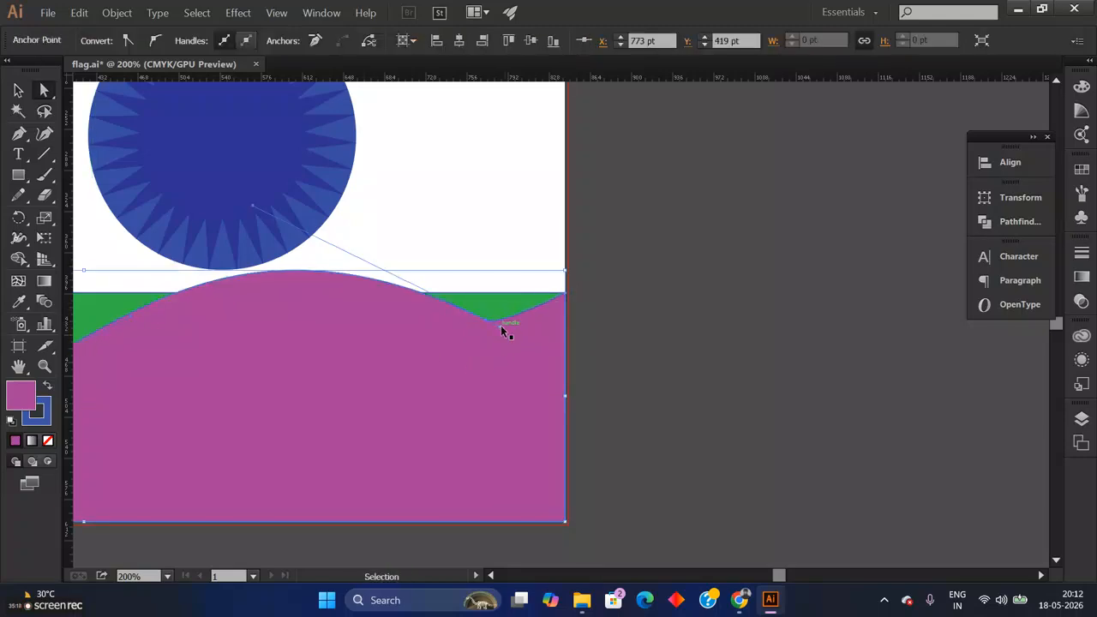
{"action": "key", "text": "ctrl+shift+z"}
{"action": "left_click", "coordinate": [504, 331]}
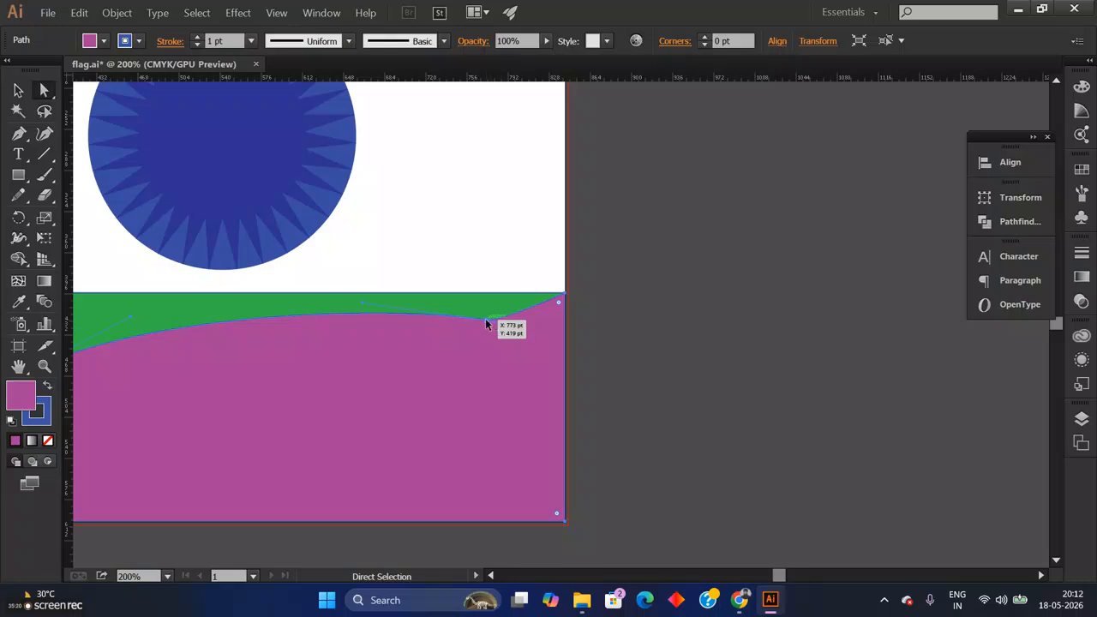
{"action": "left_click", "coordinate": [506, 329]}
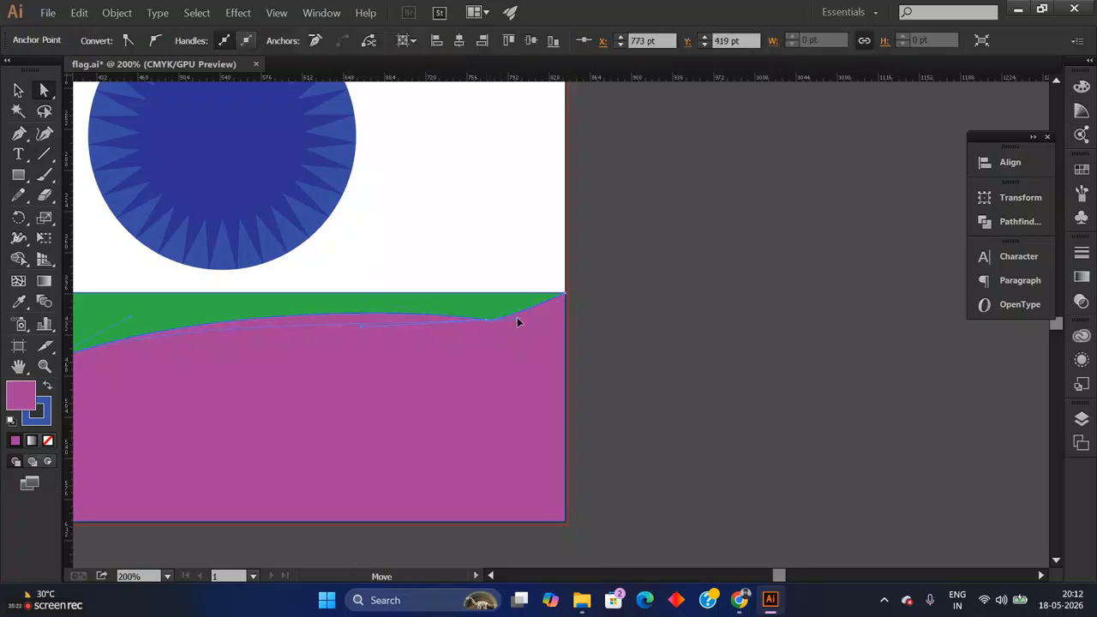
{"action": "left_click", "coordinate": [675, 288]}
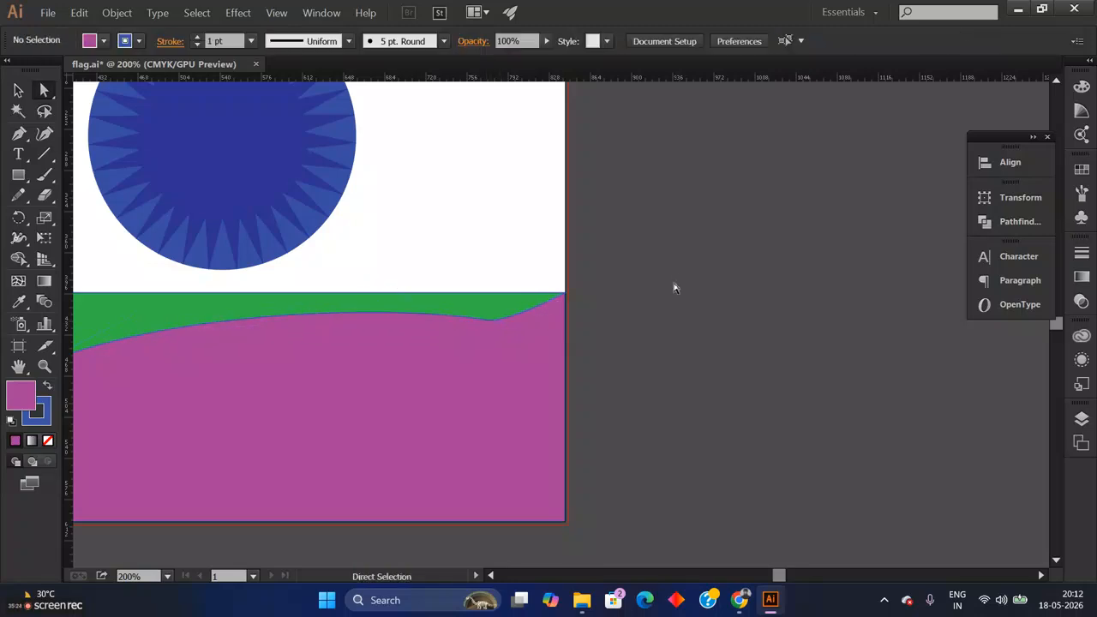
Step: Delete the magenta wave shape from the green band
{"action": "key", "text": "ctrl+minus"}
{"action": "key", "text": "ctrl+minus"}
{"action": "key", "text": "ctrl+minus"}
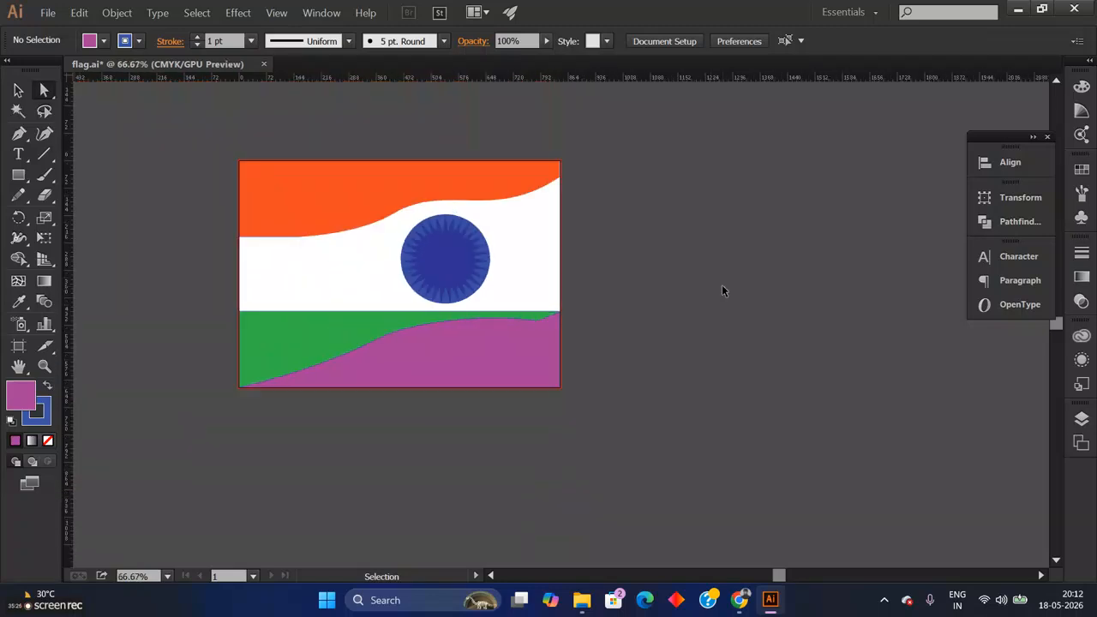
{"action": "key", "text": "ctrl+plus"}
{"action": "left_click_drag", "start_coordinate": [642, 321], "coordinate": [742, 299]}
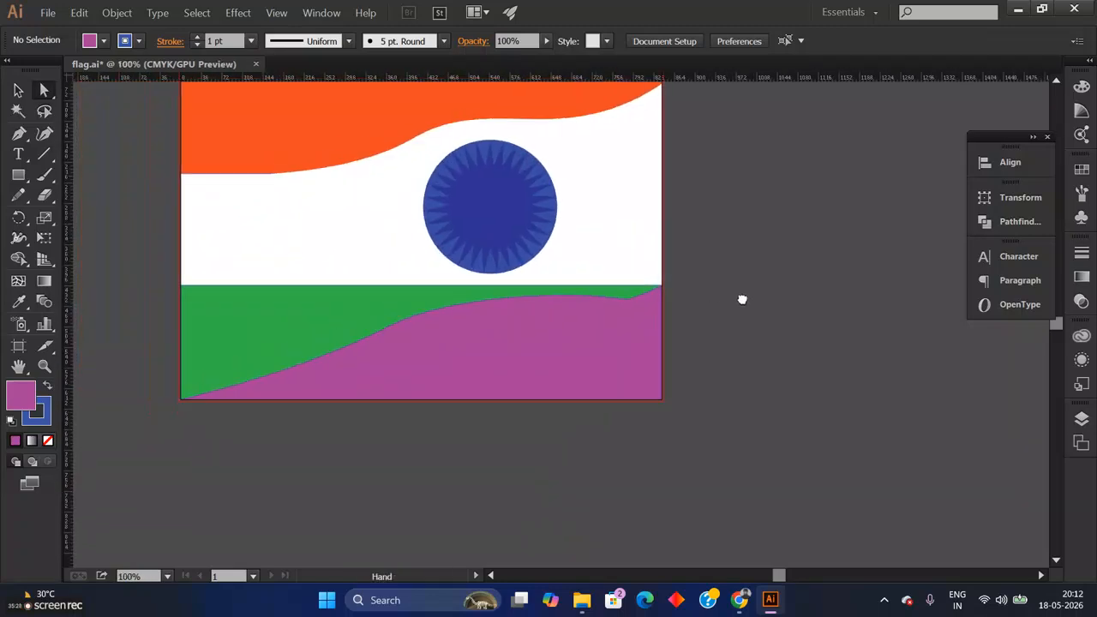
{"action": "left_click", "coordinate": [649, 311]}
{"action": "key", "text": "Delete"}
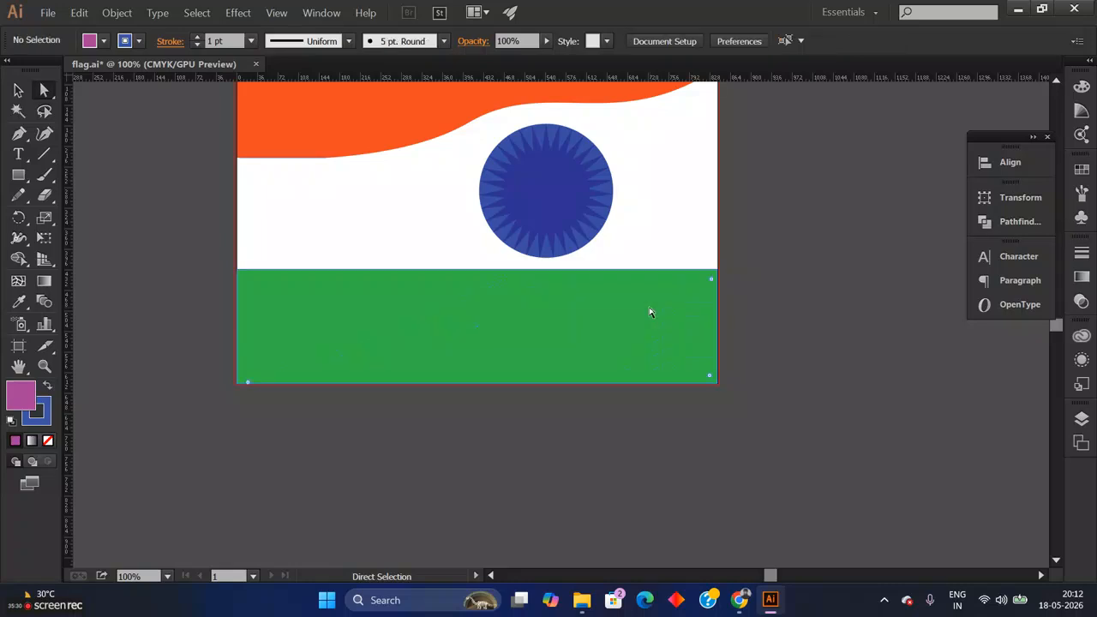
Step: Draw a closed magenta wave over the green band with the Pen tool, curving from the flag's bottom-left corner to the band's top-right corner
{"action": "left_click", "coordinate": [19, 133]}
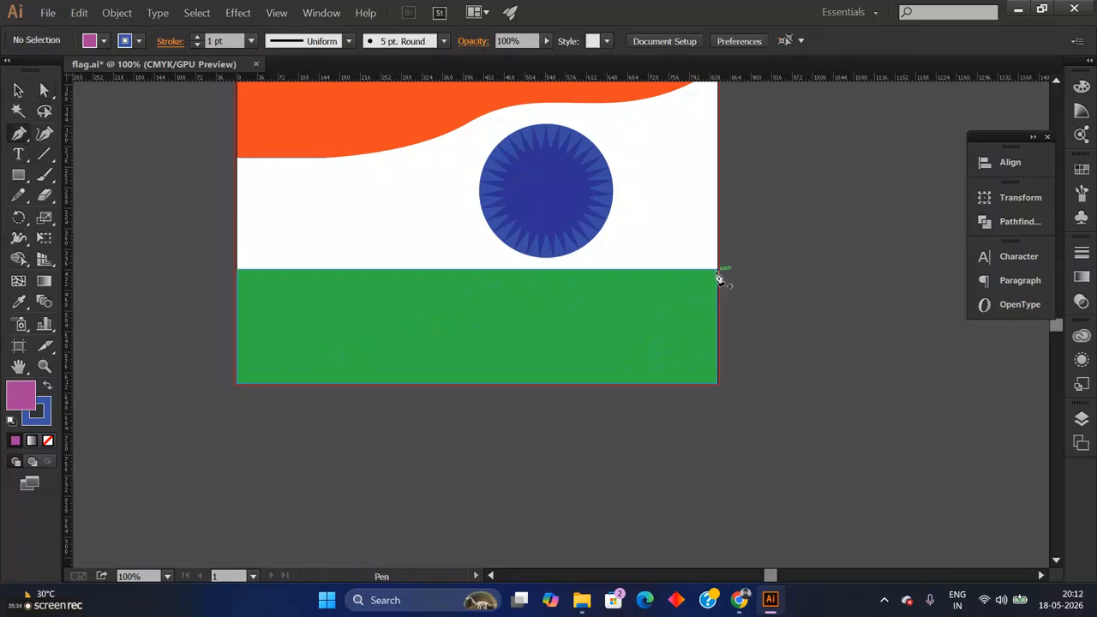
{"action": "left_click", "coordinate": [717, 383]}
{"action": "left_click", "coordinate": [236, 384]}
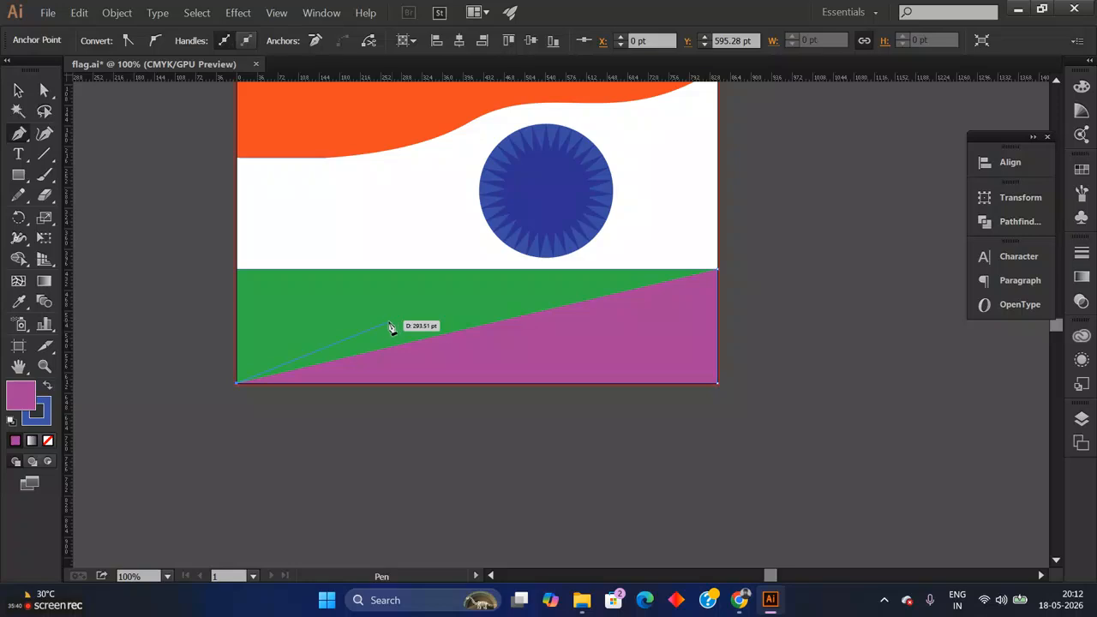
{"action": "left_click_drag", "start_coordinate": [458, 314], "coordinate": [592, 320]}
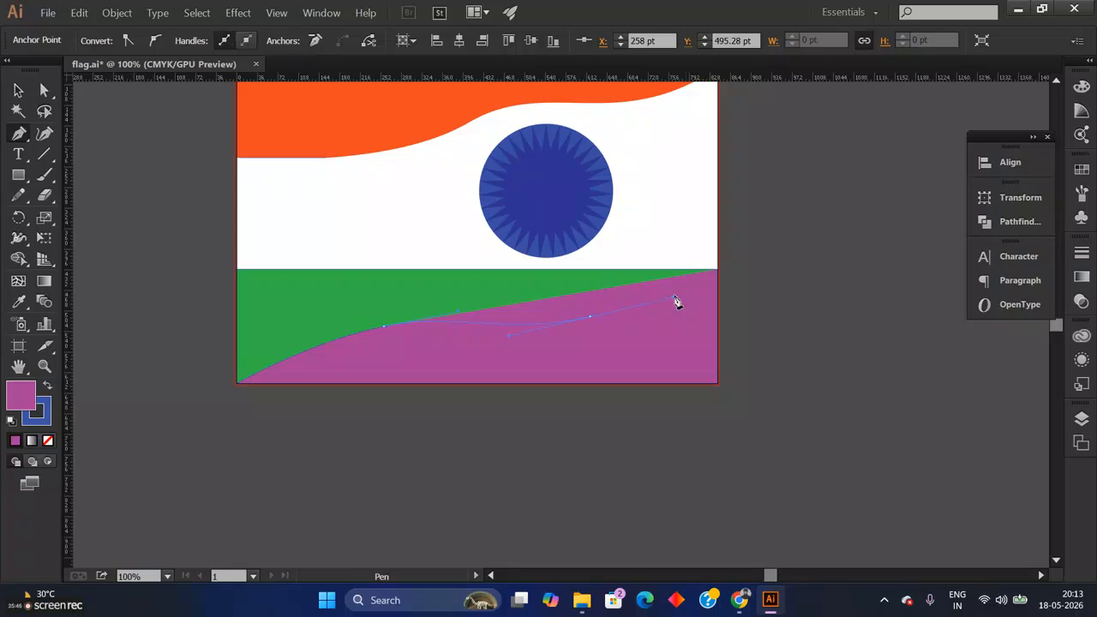
{"action": "left_click", "coordinate": [719, 272]}
Step: Make a clipping mask from the magenta wave and the green rectangle
{"action": "left_click", "coordinate": [19, 90]}
{"action": "left_click", "coordinate": [806, 368]}
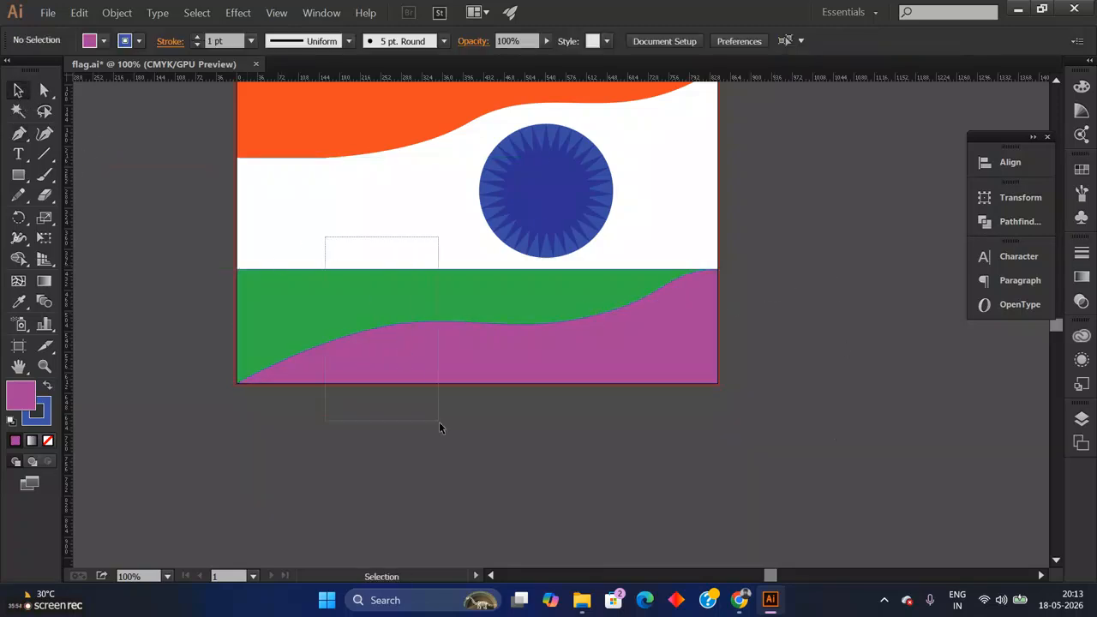
{"action": "left_click_drag", "start_coordinate": [439, 422], "coordinate": [440, 423]}
{"action": "right_click", "coordinate": [433, 308]}
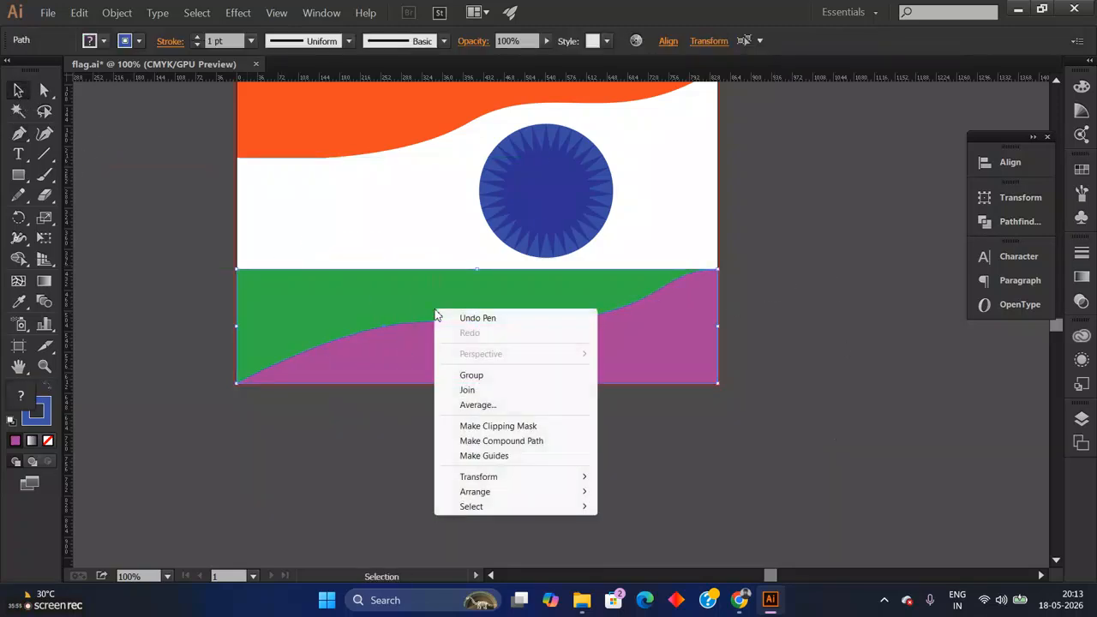
{"action": "left_click", "coordinate": [504, 426]}
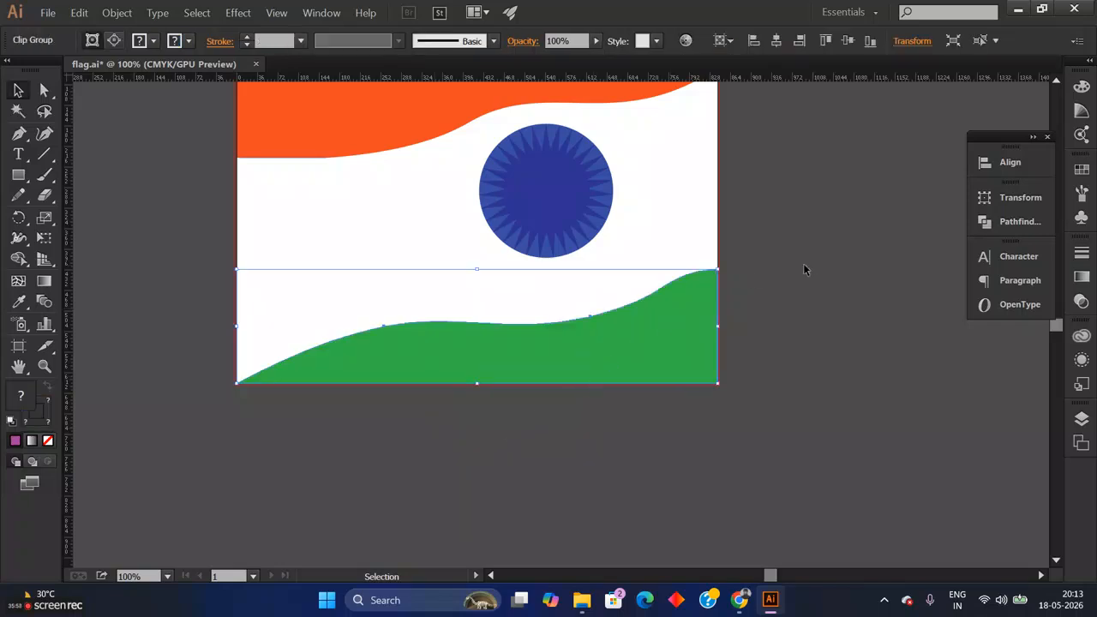
Step: Enlarge the green wave band upward and leftward, past the artboard's left edge
{"action": "scroll", "coordinate": [889, 309], "scroll_direction": "up", "scroll_amount": 2}
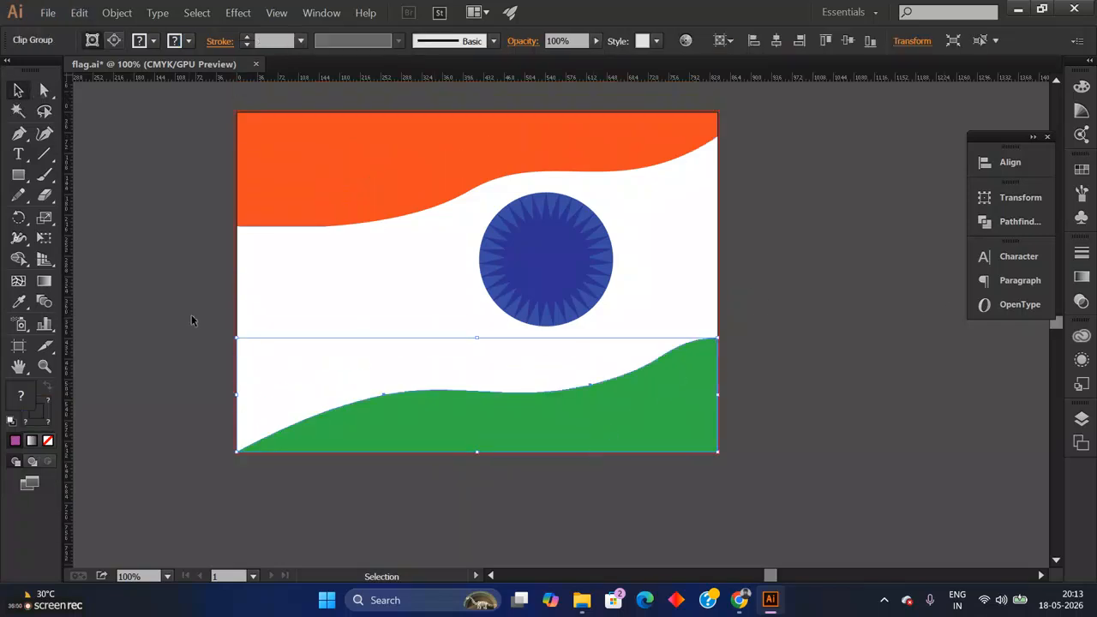
{"action": "left_click_drag", "start_coordinate": [241, 342], "coordinate": [74, 257]}
{"action": "key", "text": "a"}
{"action": "scroll", "coordinate": [129, 288], "scroll_direction": "right", "scroll_amount": 1}
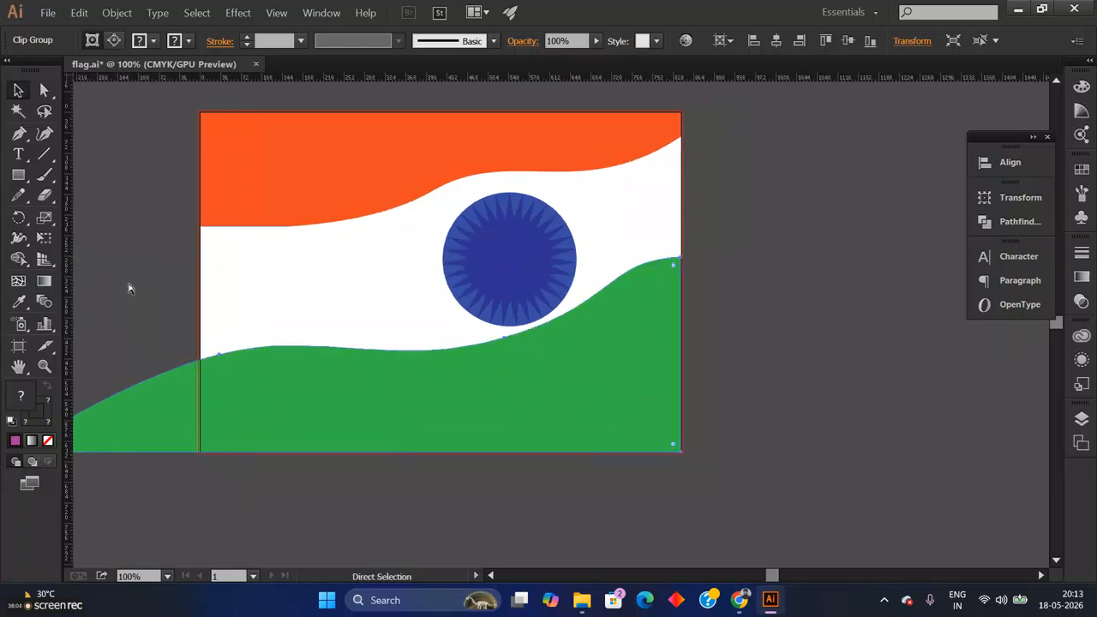
Step: Enlarge the orange band downward and past the artboard's left edge, and extend the green band beyond the right edge
{"action": "key", "text": "ctrl+minus"}
{"action": "key", "text": "v"}
{"action": "mouse_move", "coordinate": [287, 289]}
{"action": "left_mouse_down"}
{"action": "mouse_move", "coordinate": [337, 328]}
{"action": "mouse_move", "coordinate": [304, 301]}
{"action": "left_mouse_up"}
{"action": "left_click_drag", "start_coordinate": [589, 372], "coordinate": [617, 366]}
{"action": "left_click", "coordinate": [614, 230]}
{"action": "left_click_drag", "start_coordinate": [620, 279], "coordinate": [668, 299]}
{"action": "left_click_drag", "start_coordinate": [573, 266], "coordinate": [590, 246]}
{"action": "left_click", "coordinate": [705, 294]}
Step: Centre the dark blue starburst on the artboard and move the blue circle toward the flag's right edge
{"action": "left_click", "coordinate": [510, 311]}
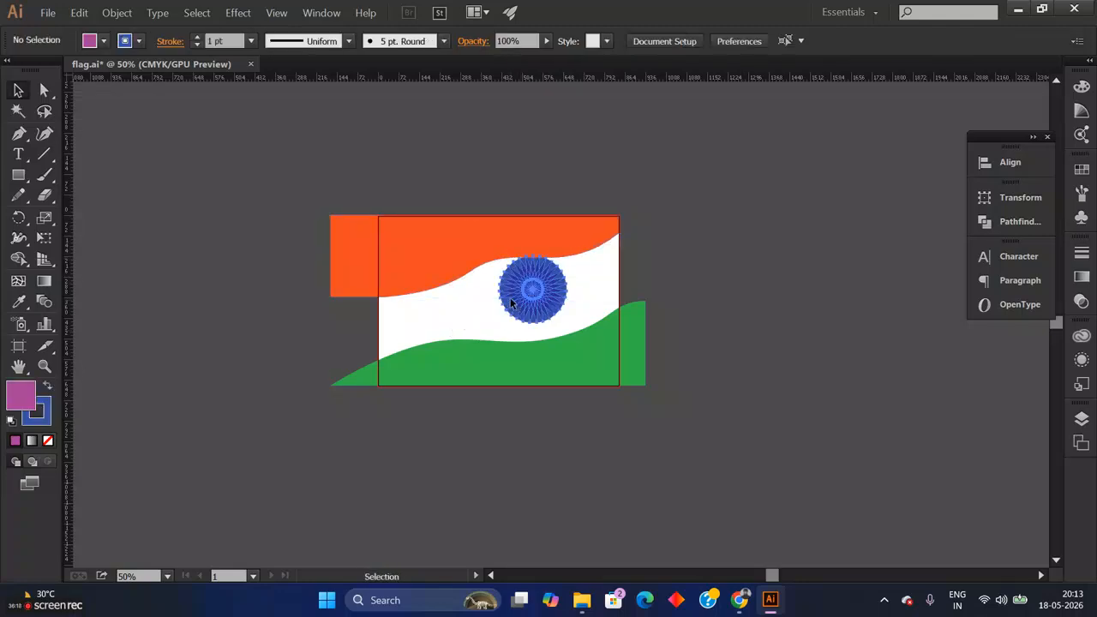
{"action": "left_click", "coordinate": [726, 46]}
{"action": "left_click", "coordinate": [796, 45]}
{"action": "left_click", "coordinate": [715, 200]}
{"action": "left_click_drag", "start_coordinate": [553, 291], "coordinate": [632, 296]}
{"action": "key", "text": "ctrl+equal"}
{"action": "key", "text": "ctrl+equal"}
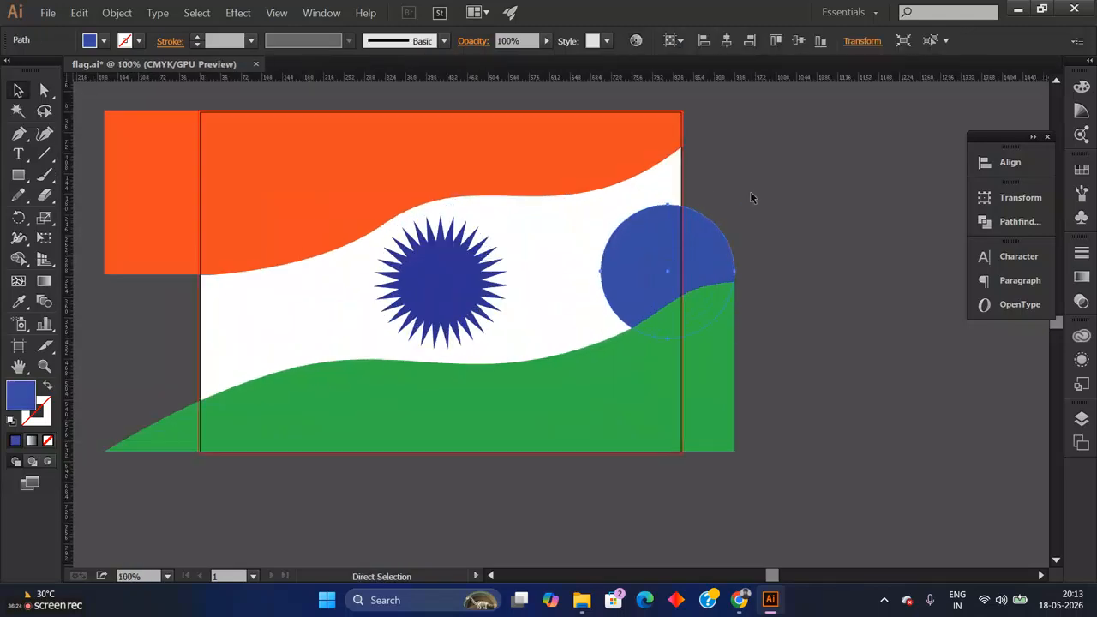
Step: Narrow the green band from both sides so that it spans exactly the artboard's width
{"action": "left_click", "coordinate": [748, 410]}
{"action": "left_click", "coordinate": [732, 365]}
{"action": "left_click_drag", "start_coordinate": [734, 366], "coordinate": [683, 365]}
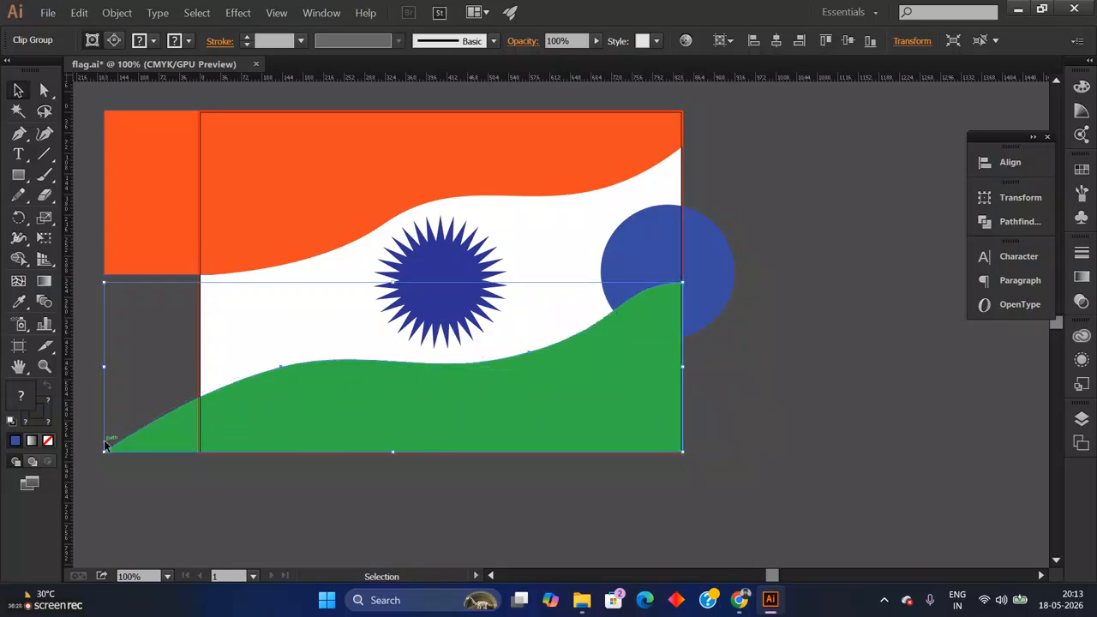
{"action": "left_click_drag", "start_coordinate": [103, 365], "coordinate": [200, 367]}
{"action": "left_click", "coordinate": [741, 344]}
Step: Narrow the orange band to fit between the artboard's left and right edges
{"action": "left_click", "coordinate": [161, 191]}
{"action": "left_click_drag", "start_coordinate": [105, 194], "coordinate": [200, 193]}
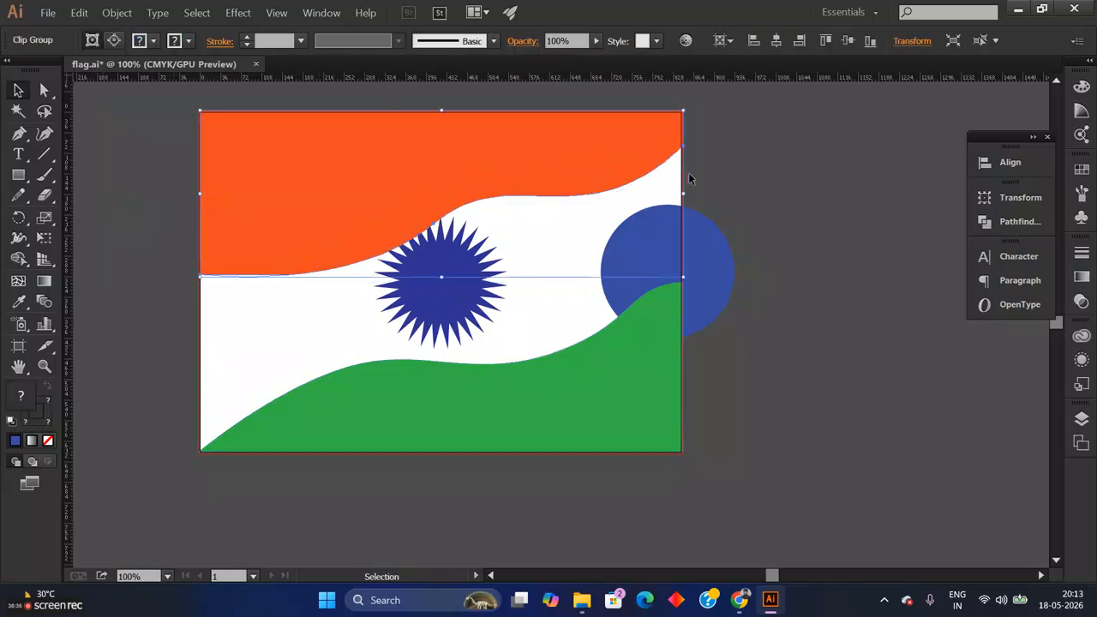
{"action": "left_click_drag", "start_coordinate": [684, 194], "coordinate": [682, 193]}
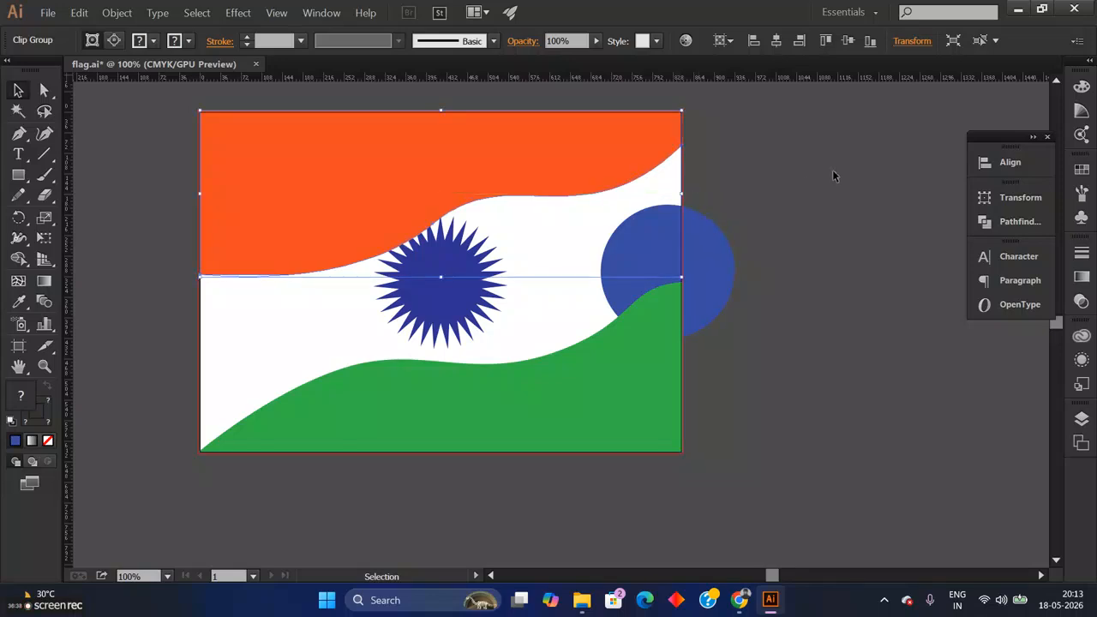
{"action": "left_click", "coordinate": [833, 176]}
Step: Shift the starburst slightly down and right, and move the blue circle down along the flag's right edge
{"action": "left_click_drag", "start_coordinate": [474, 274], "coordinate": [452, 295]}
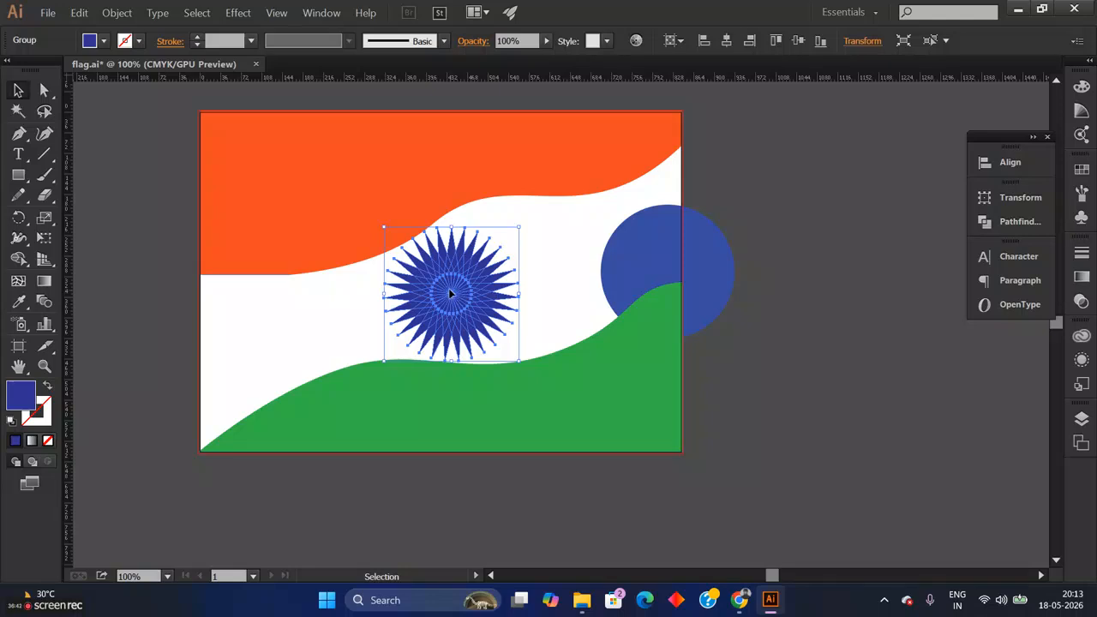
{"action": "left_click", "coordinate": [781, 288]}
{"action": "left_click_drag", "start_coordinate": [703, 296], "coordinate": [733, 361]}
{"action": "left_click", "coordinate": [513, 285]}
{"action": "left_click_drag", "start_coordinate": [360, 292], "coordinate": [505, 316]}
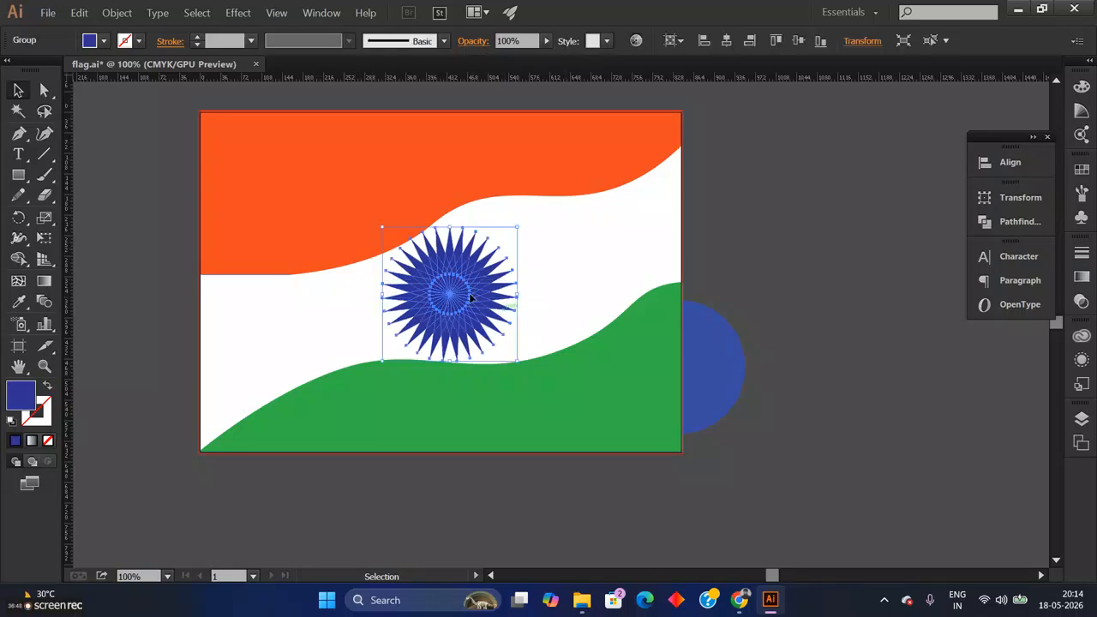
{"action": "right_click", "coordinate": [471, 298]}
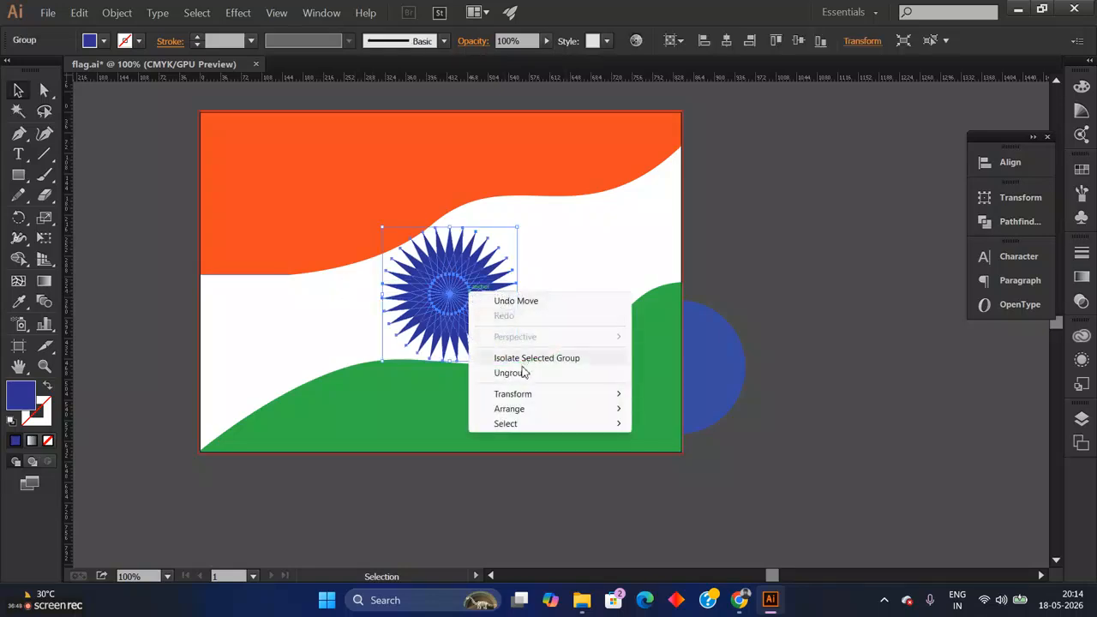
{"action": "left_click", "coordinate": [300, 277]}
{"action": "key", "text": "ctrl+plus"}
{"action": "key", "text": "ctrl+plus"}
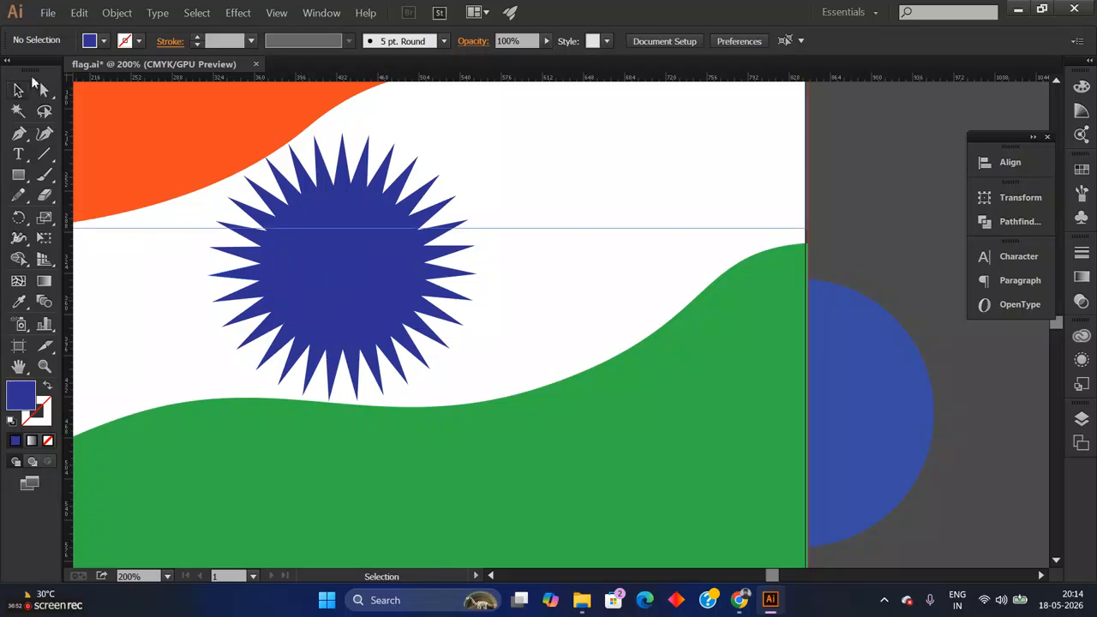
{"action": "left_click", "coordinate": [79, 12]}
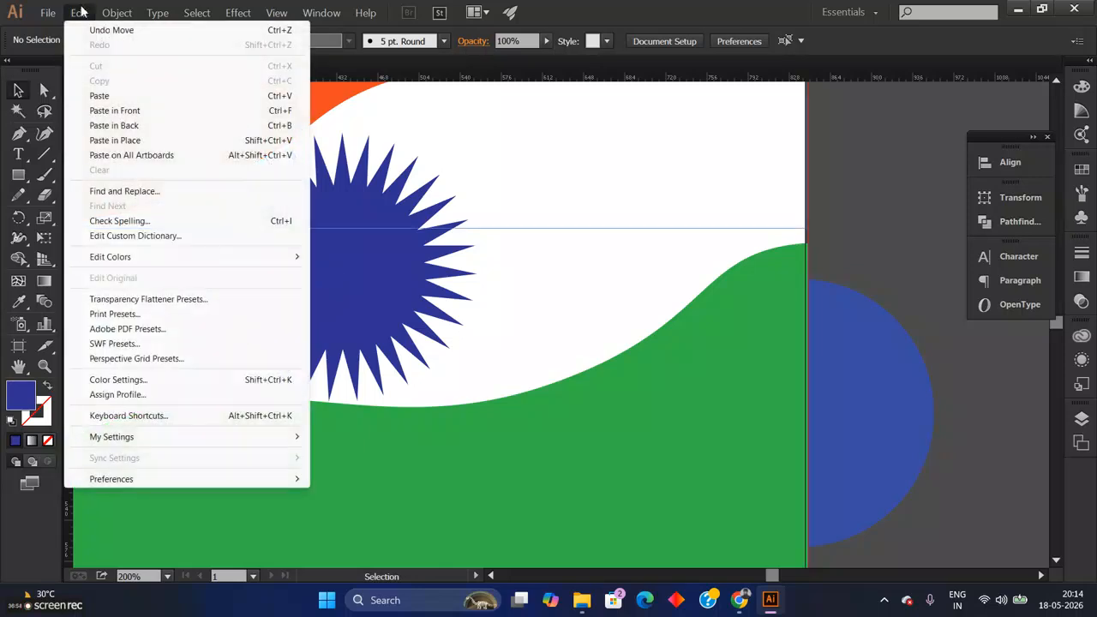
{"action": "mouse_move", "coordinate": [120, 17]}
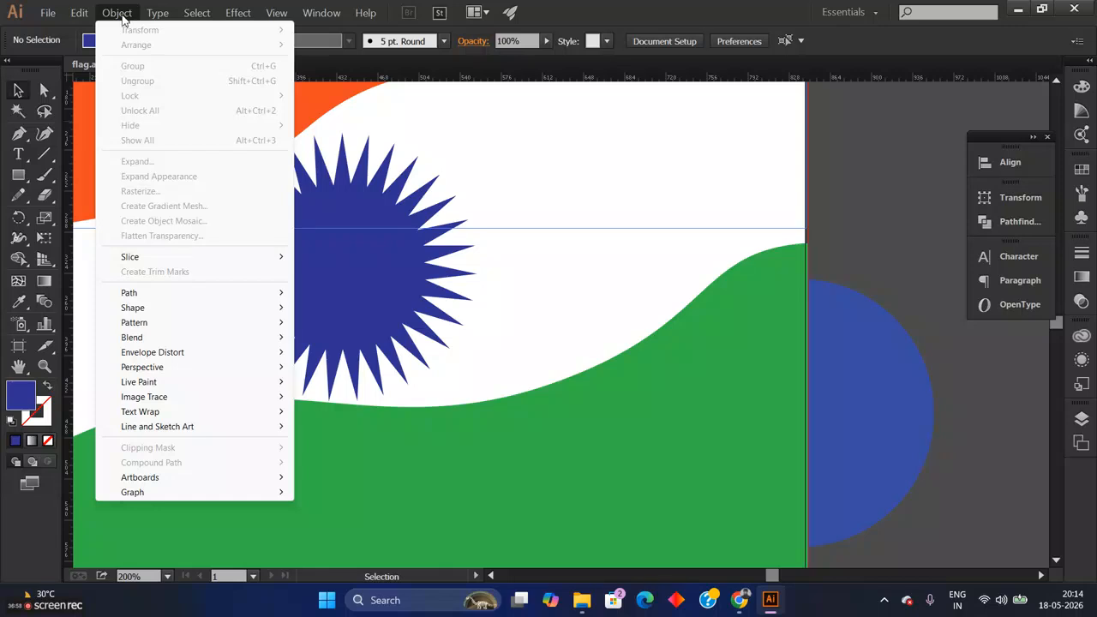
{"action": "left_click", "coordinate": [566, 196]}
Step: Move the blue circle from the flag's right edge back beneath the starburst
{"action": "left_click_drag", "start_coordinate": [163, 220], "coordinate": [641, 310]}
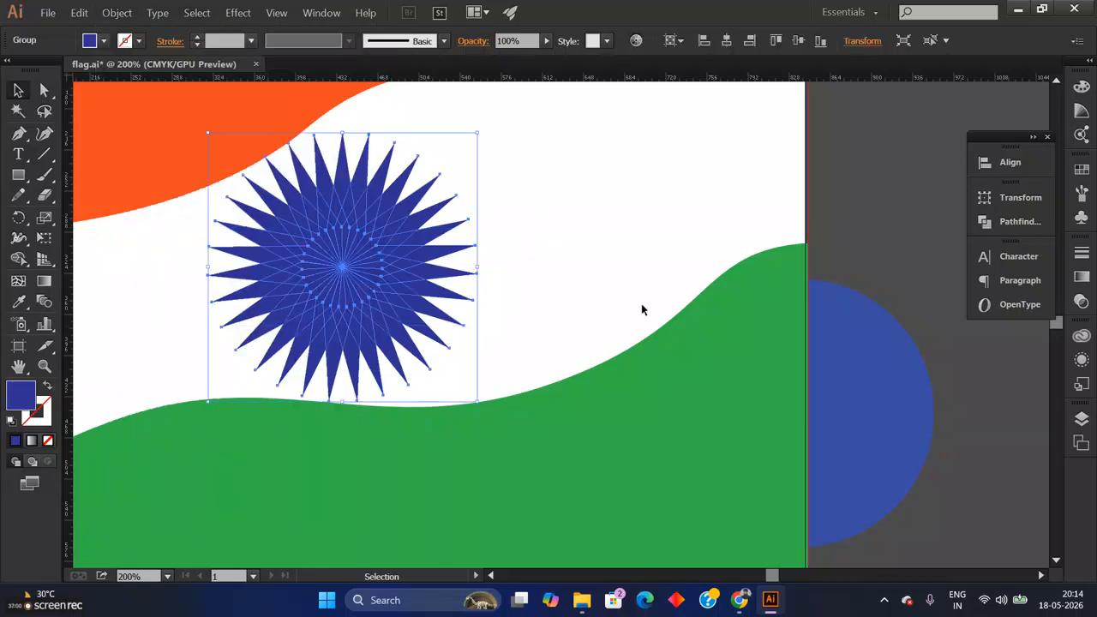
{"action": "left_click_drag", "start_coordinate": [875, 420], "coordinate": [446, 253]}
{"action": "left_click_drag", "start_coordinate": [194, 284], "coordinate": [218, 277]}
{"action": "right_click", "coordinate": [344, 249]}
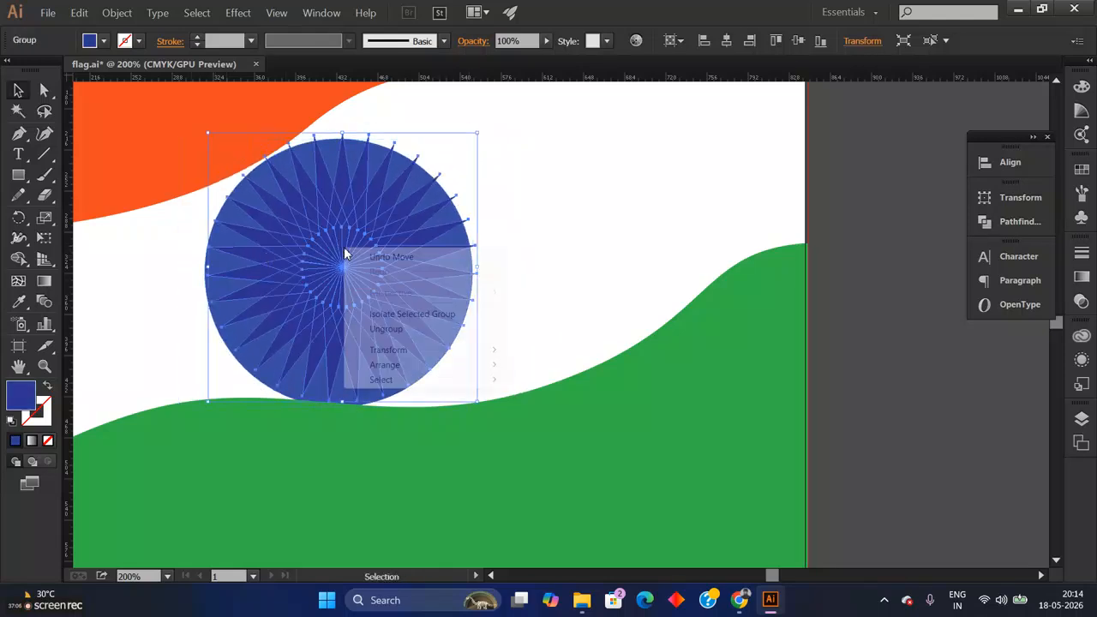
{"action": "mouse_move", "coordinate": [489, 350]}
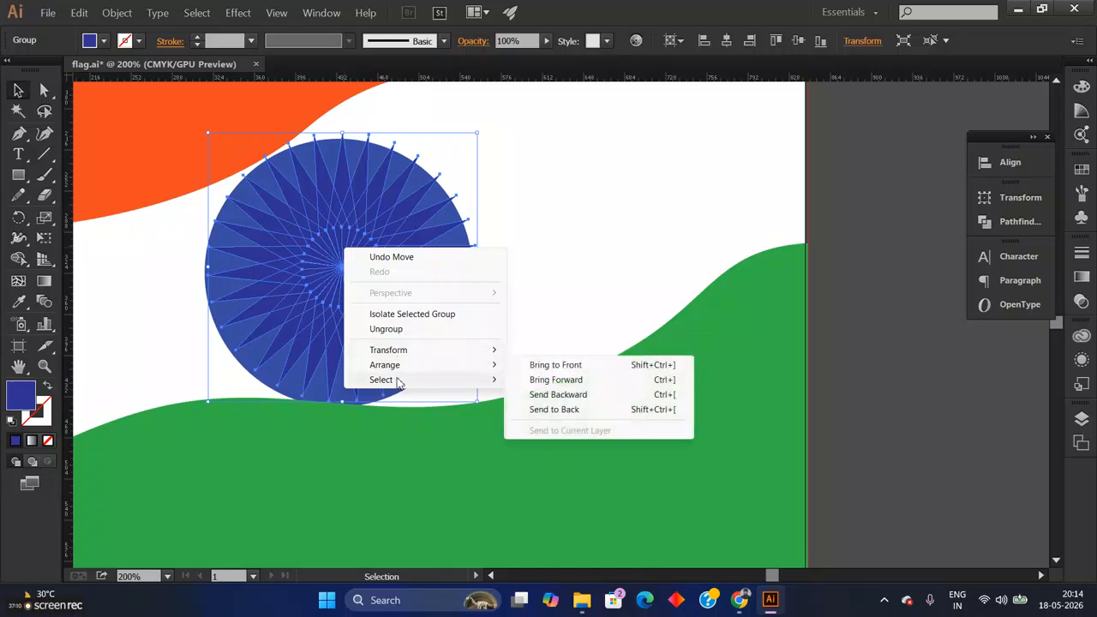
{"action": "mouse_move", "coordinate": [396, 384]}
{"action": "left_click", "coordinate": [525, 220]}
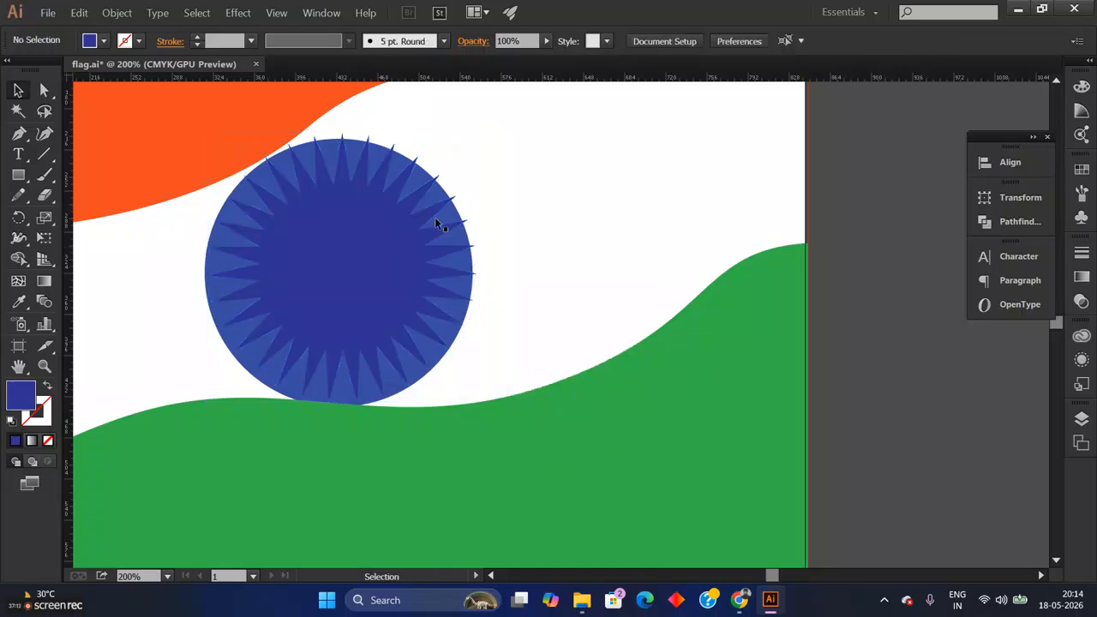
Step: Move the starburst off the blue circle and centre the circle horizontally and vertically on the artboard
{"action": "left_click", "coordinate": [329, 278]}
{"action": "left_click", "coordinate": [198, 329]}
{"action": "left_click", "coordinate": [225, 321]}
{"action": "left_click_drag", "start_coordinate": [315, 305], "coordinate": [597, 271]}
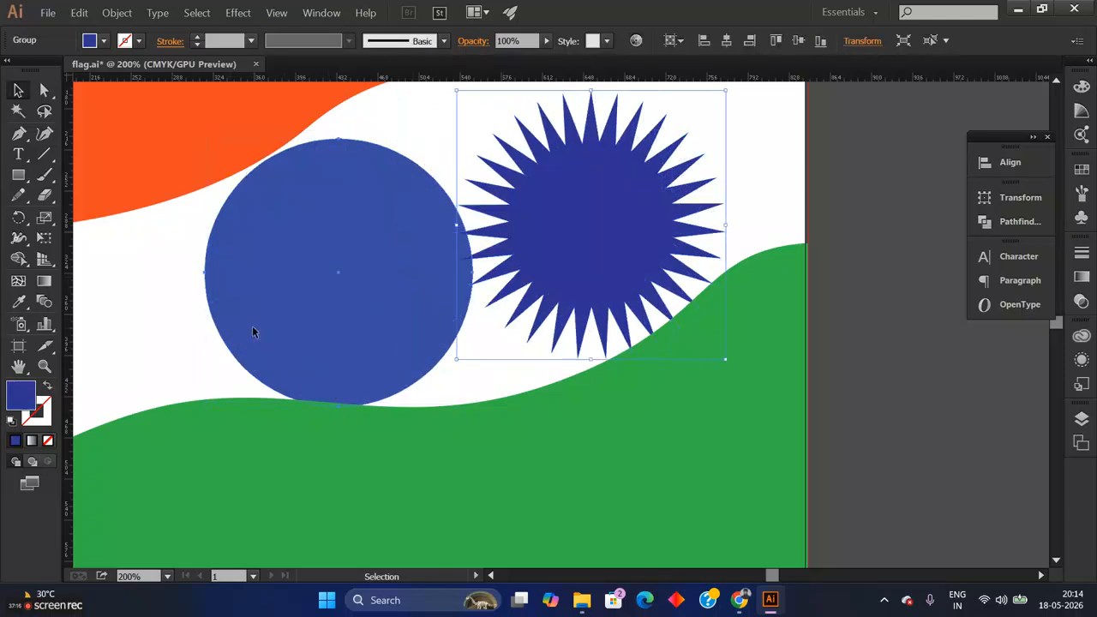
{"action": "left_click", "coordinate": [252, 331]}
{"action": "left_click", "coordinate": [726, 40]}
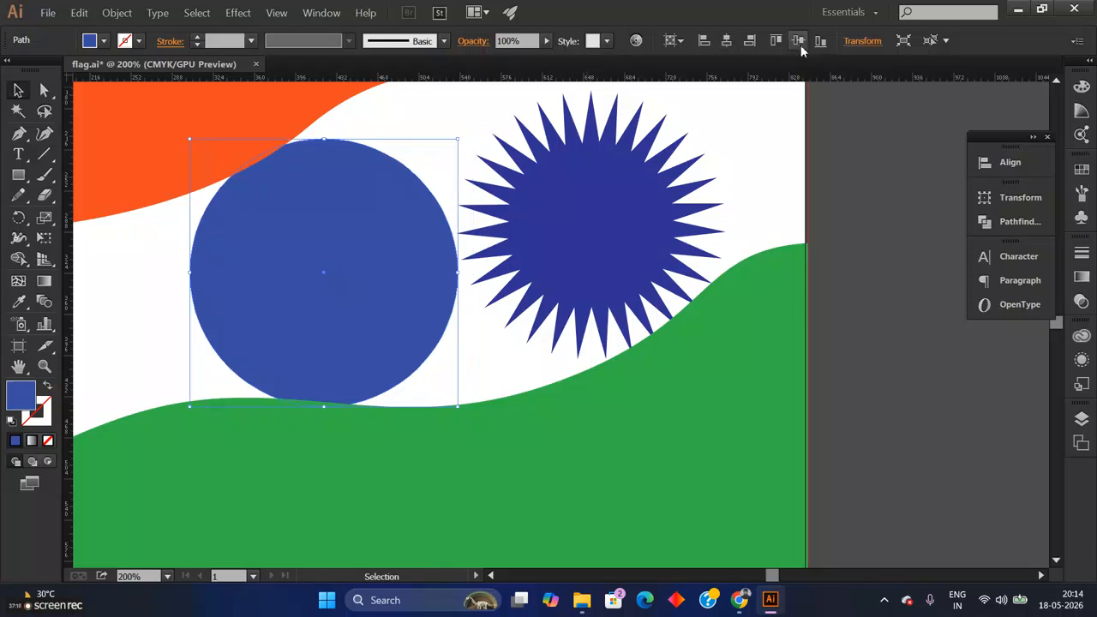
{"action": "left_click", "coordinate": [799, 40]}
Step: Centre the starburst horizontally and vertically on the artboard, over the blue circle
{"action": "left_click", "coordinate": [559, 237]}
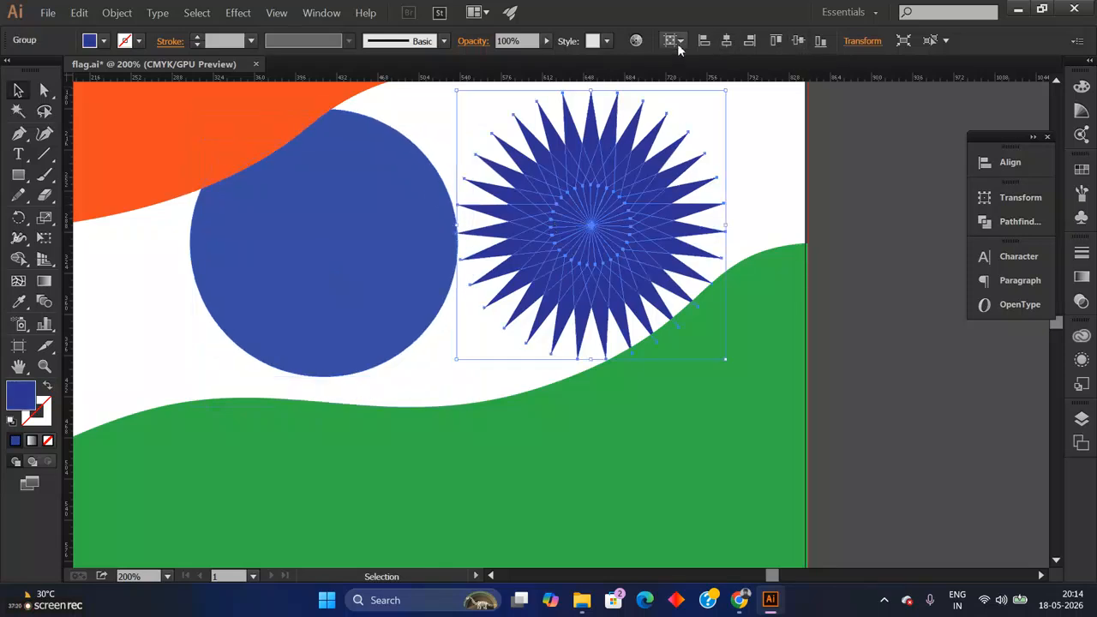
{"action": "left_click", "coordinate": [726, 40]}
{"action": "left_click", "coordinate": [798, 41]}
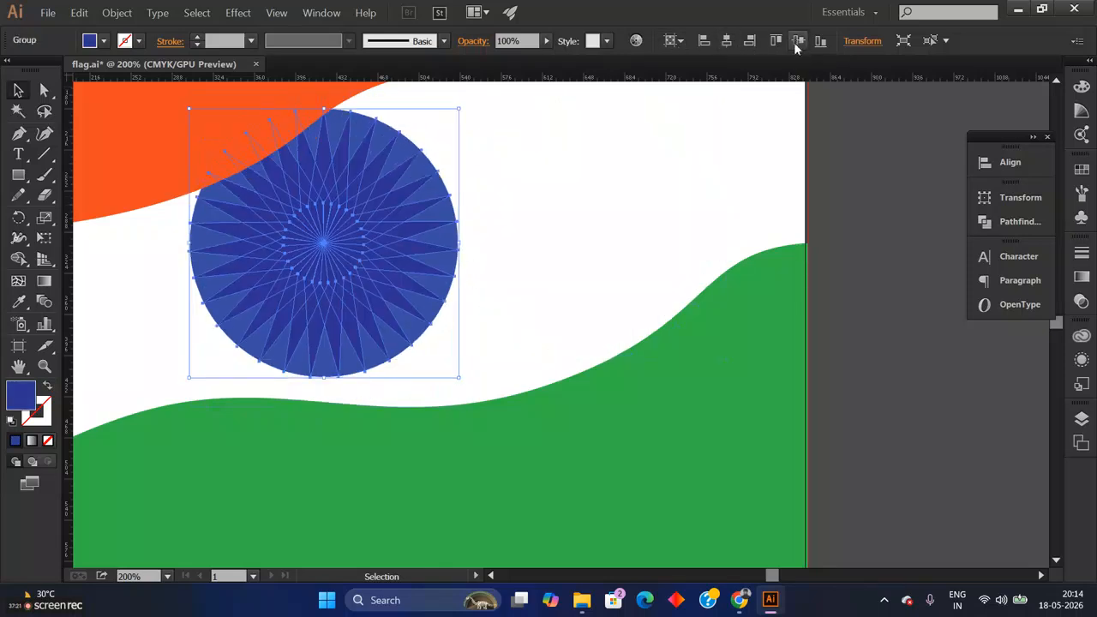
{"action": "left_click", "coordinate": [723, 226]}
{"action": "key", "text": "ctrl+0"}
{"action": "key", "text": "v"}
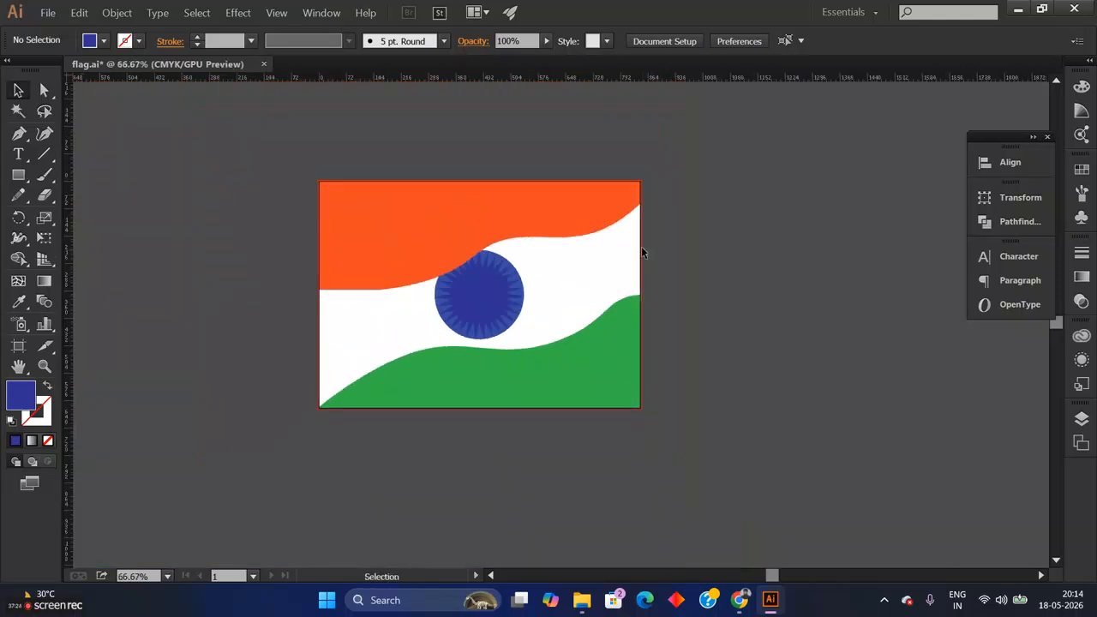
Step: Widen the orange band slightly past the artboard's left edge
{"action": "left_click", "coordinate": [480, 215]}
{"action": "left_click_drag", "start_coordinate": [318, 235], "coordinate": [295, 238]}
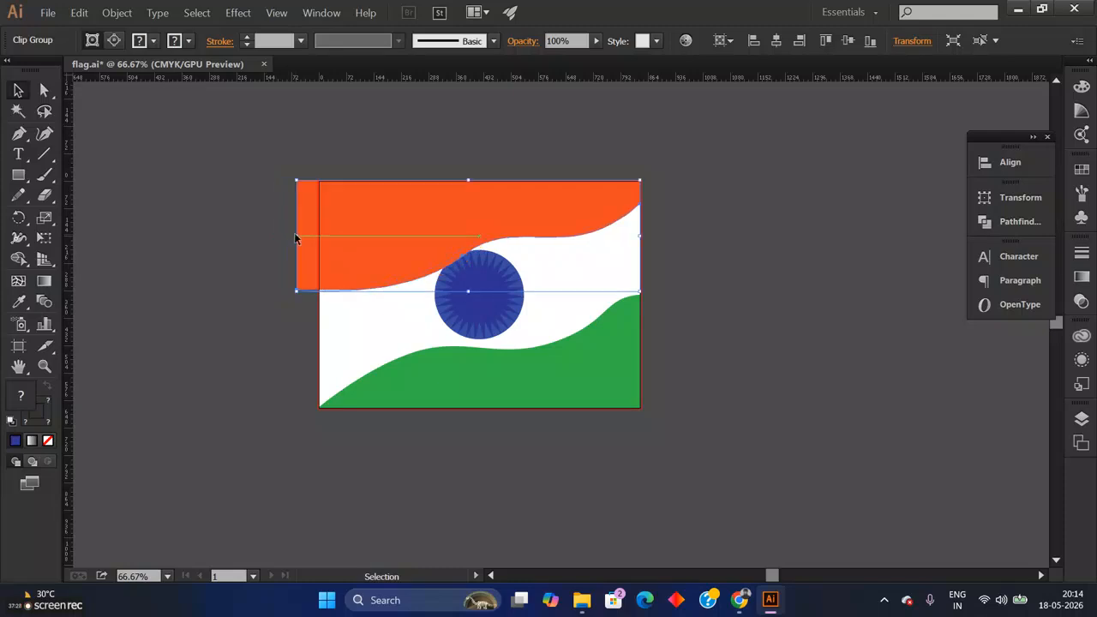
{"action": "left_click", "coordinate": [795, 272]}
{"action": "key", "text": "ctrl+1"}
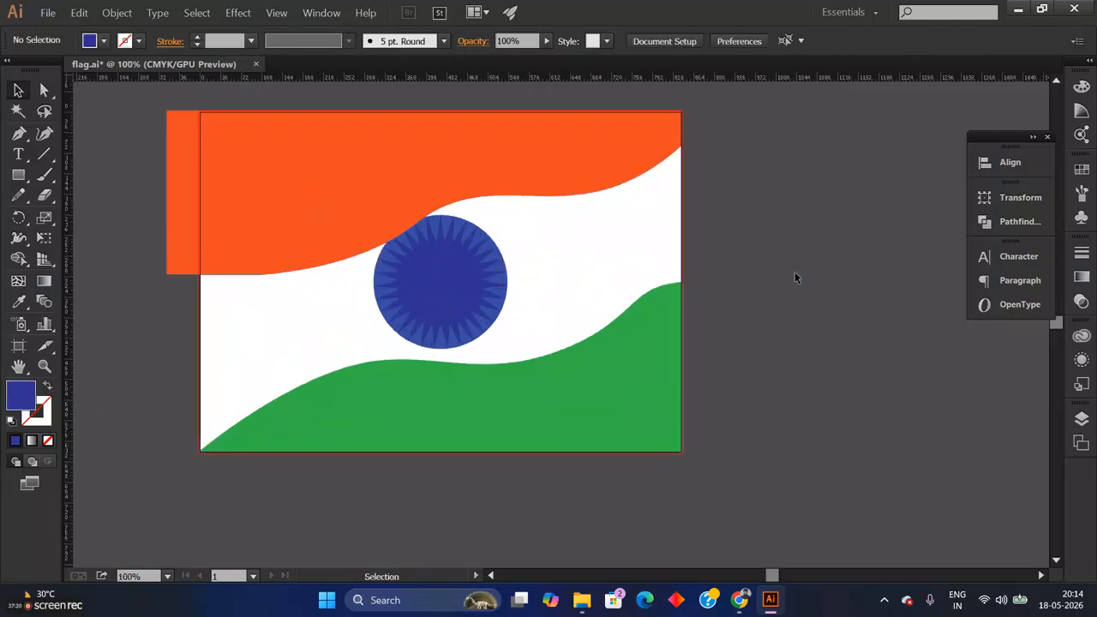
Step: Enlarge the green band slightly upward and past the artboard's left edge, to about 317 pt high
{"action": "left_click", "coordinate": [487, 392]}
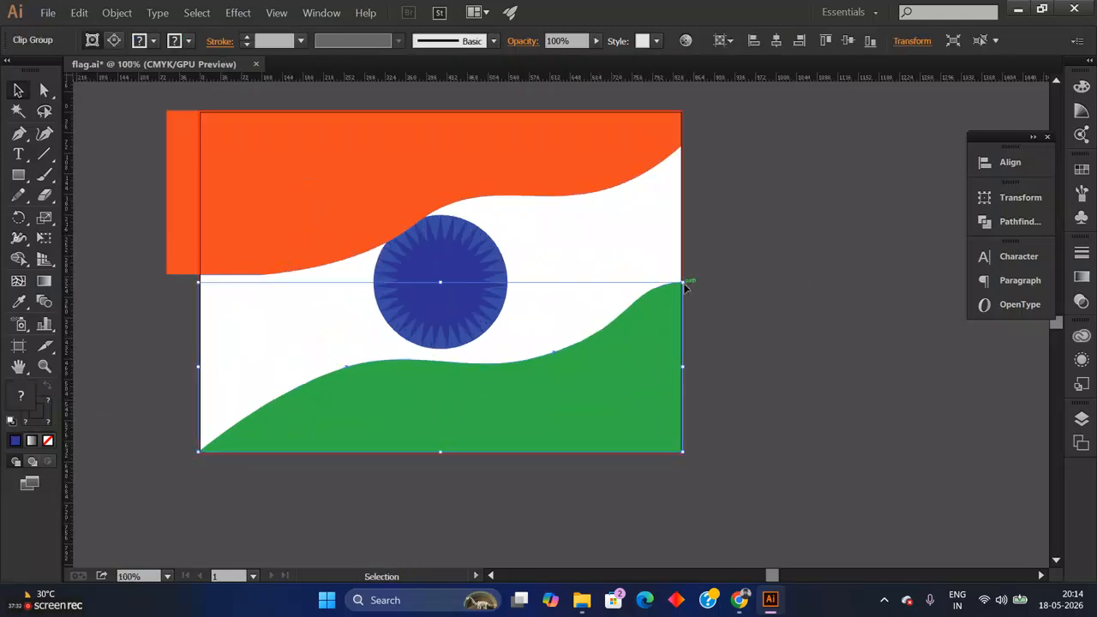
{"action": "left_click_drag", "start_coordinate": [196, 288], "coordinate": [155, 270]}
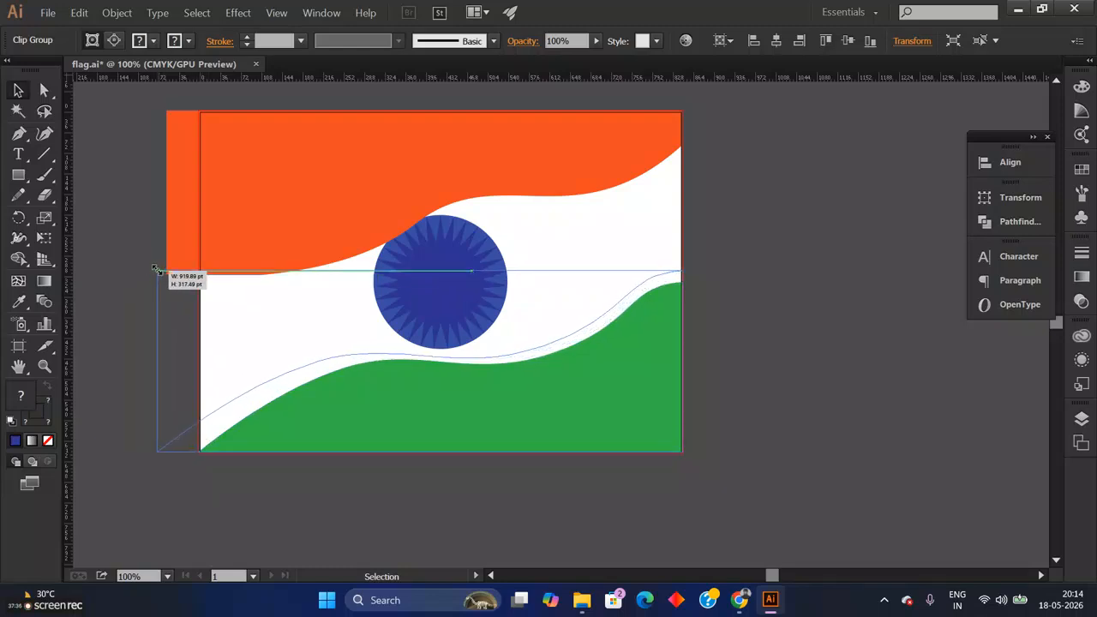
{"action": "left_click", "coordinate": [761, 274]}
{"action": "key", "text": "ctrl+plus"}
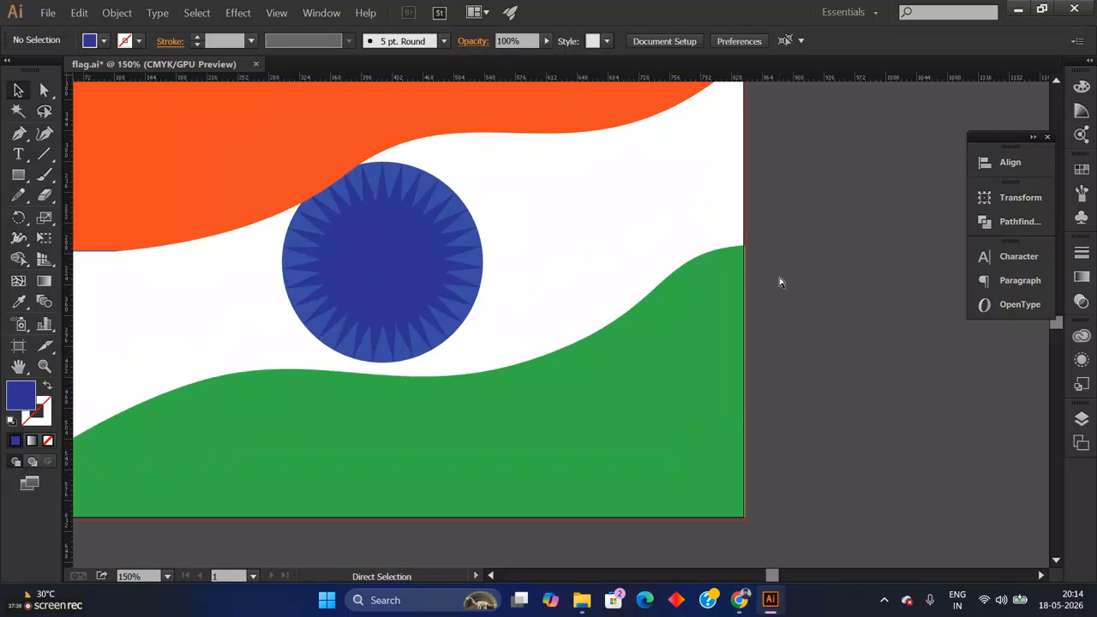
Step: Move the blue circle and starburst together slightly down and right, between the orange and green waves
{"action": "left_click", "coordinate": [411, 215]}
{"action": "left_click", "coordinate": [411, 225], "text": "shift"}
{"action": "left_click", "coordinate": [394, 230], "text": "shift"}
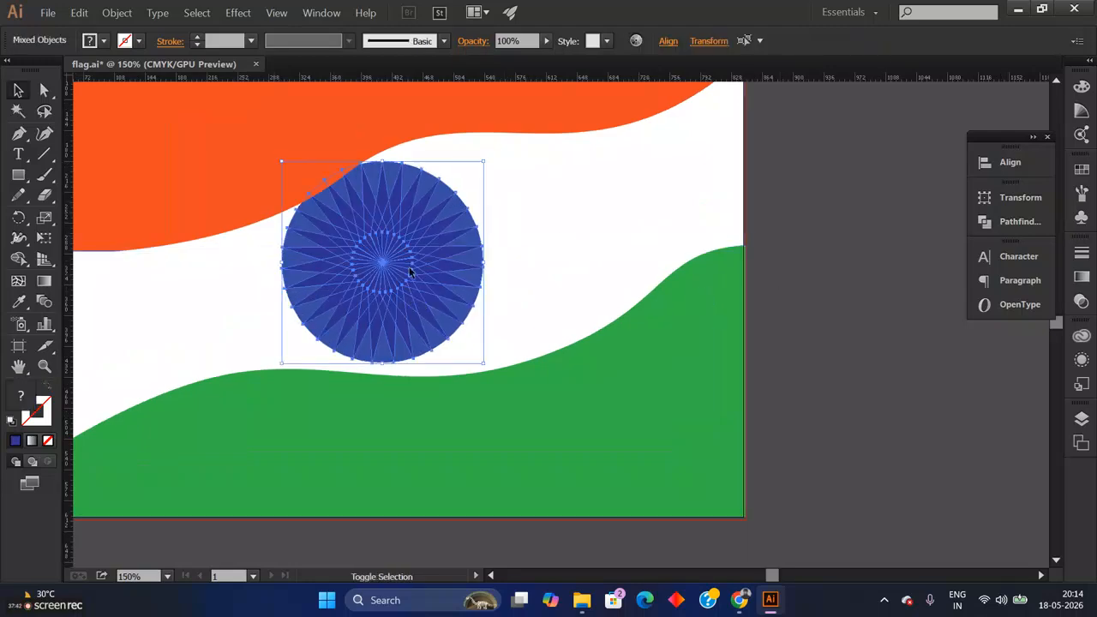
{"action": "left_click", "coordinate": [407, 300], "text": "shift"}
{"action": "left_click_drag", "start_coordinate": [384, 269], "coordinate": [405, 251]}
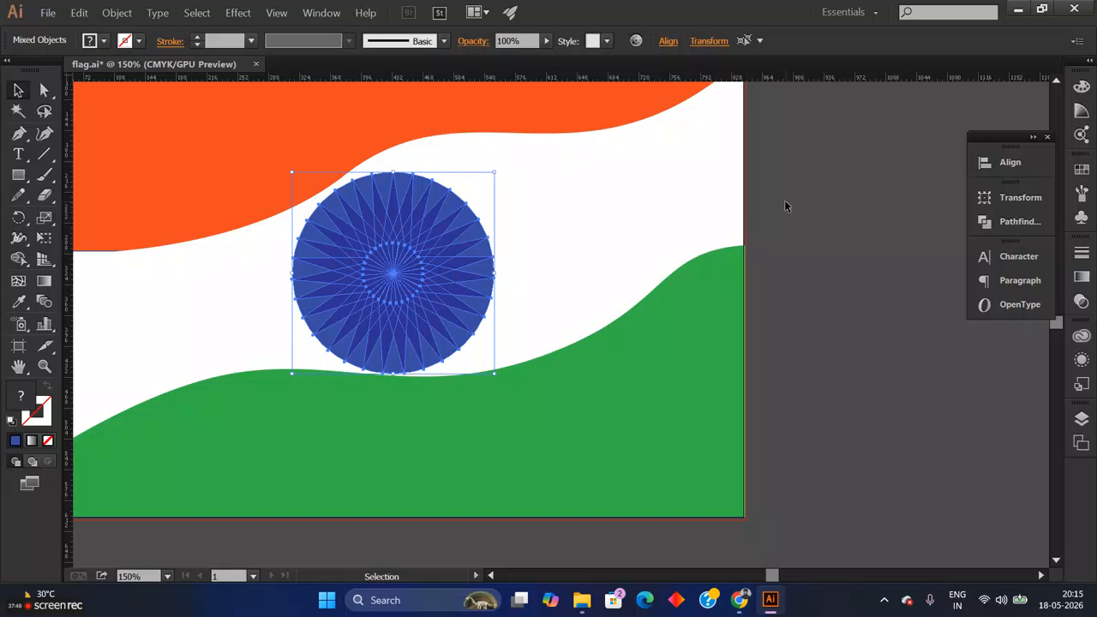
Step: Nudge the blue circle and starburst together slightly up and right, centring them between the orange and green waves
{"action": "key", "text": "Right"}
{"action": "key", "text": "Up"}
{"action": "key", "text": "Right"}
{"action": "key", "text": "Up"}
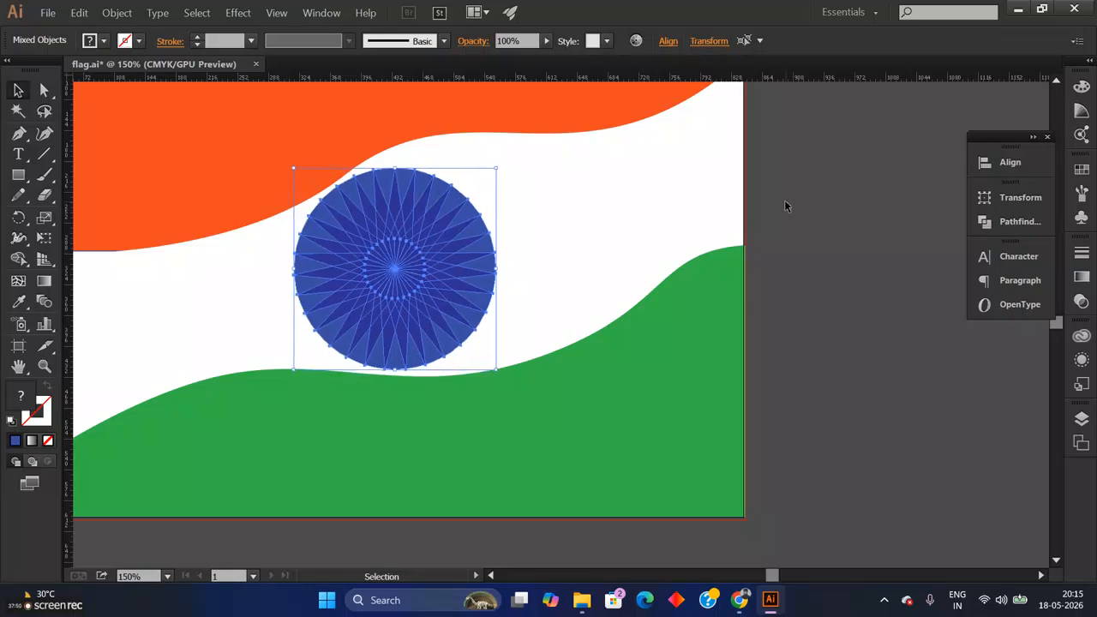
{"action": "left_click", "coordinate": [892, 190]}
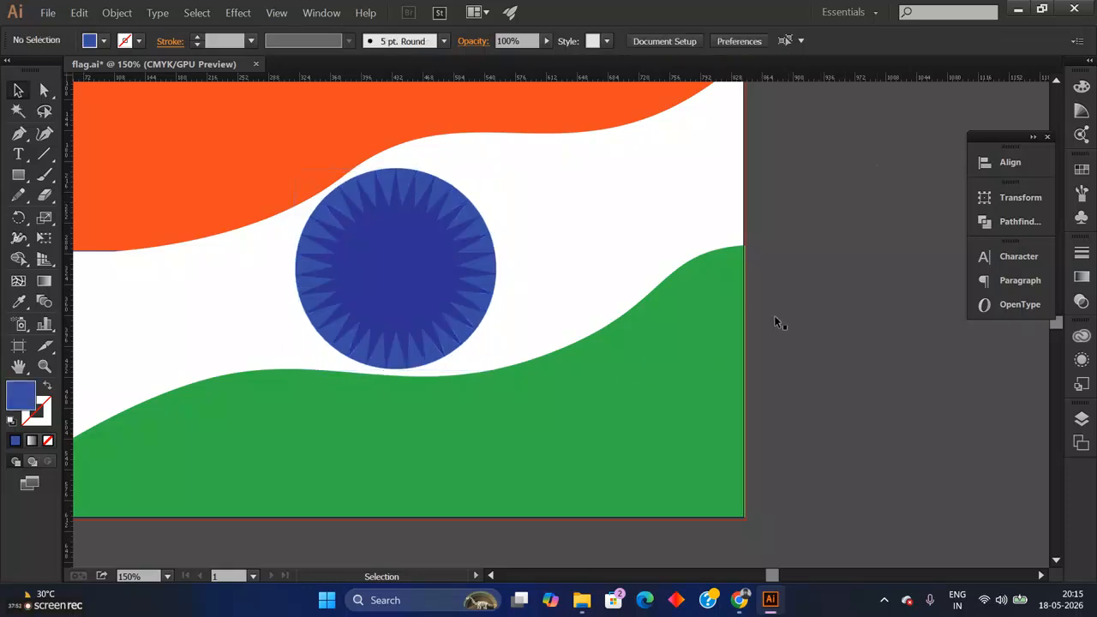
{"action": "key", "text": "ctrl+plus"}
{"action": "key", "text": "ctrl+plus"}
{"action": "left_click_drag", "start_coordinate": [518, 146], "coordinate": [736, 272]}
{"action": "key", "text": "ctrl+minus"}
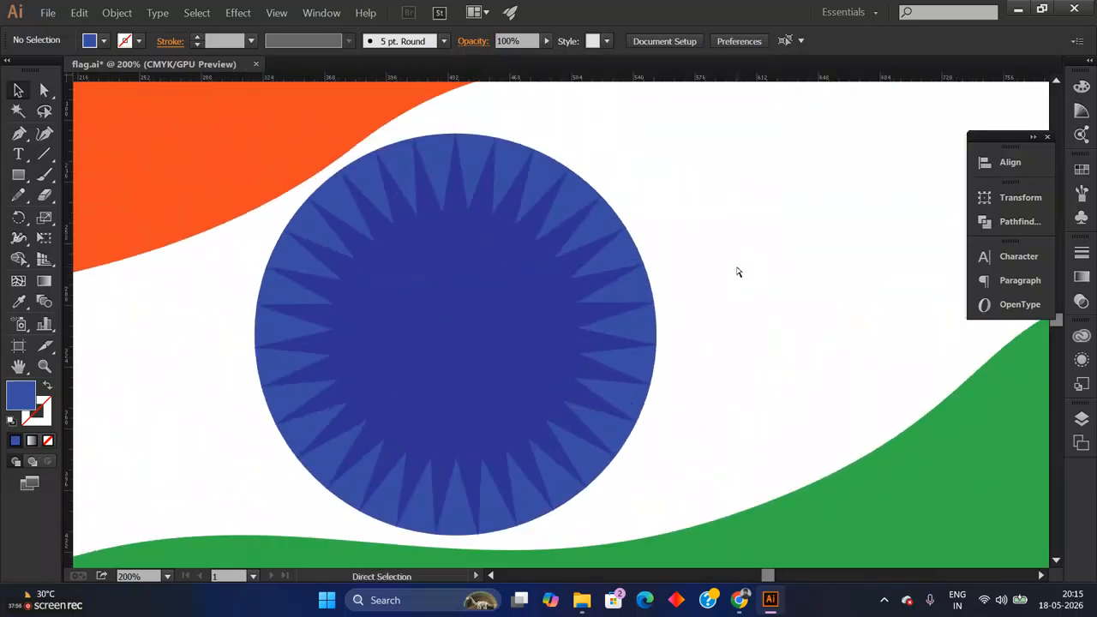
{"action": "key", "text": "ctrl+semicolon"}
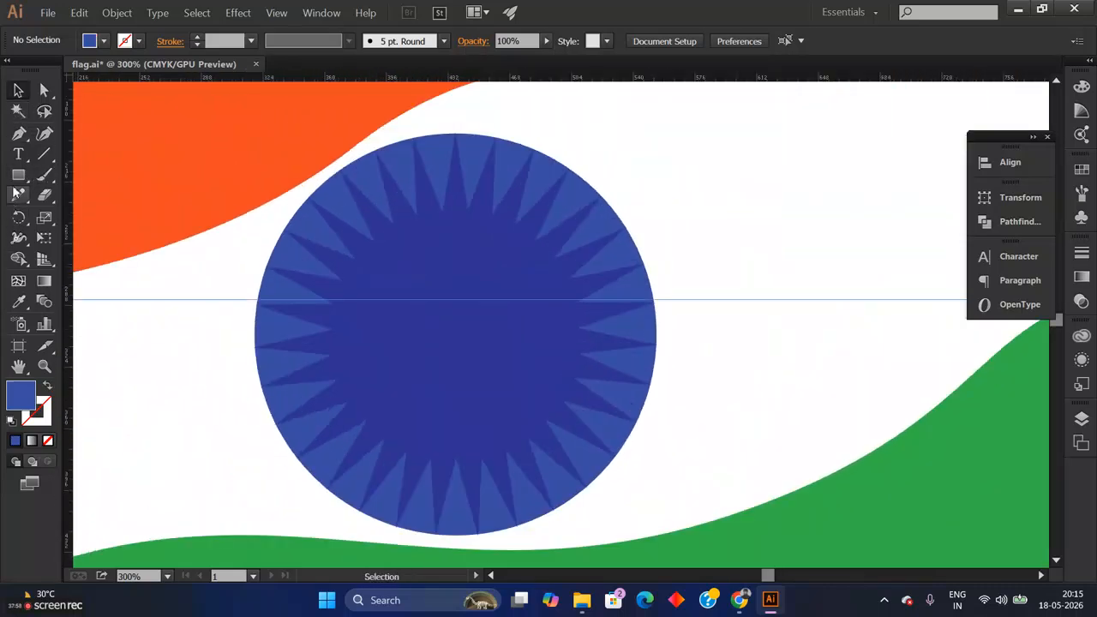
{"action": "left_click", "coordinate": [19, 134]}
{"action": "key", "text": "ctrl+semicolon"}
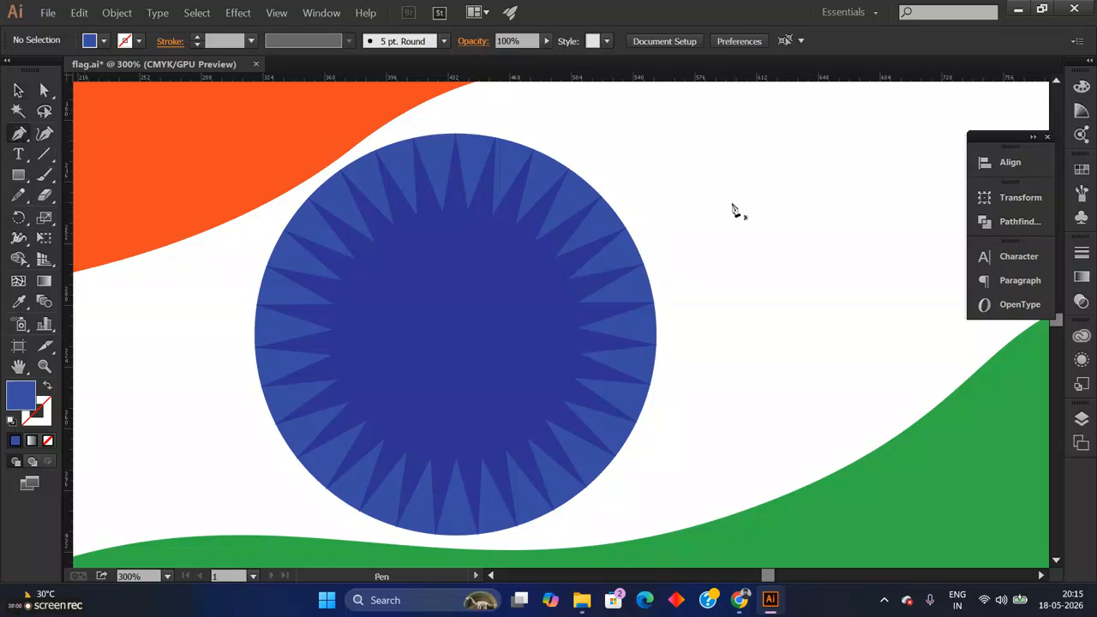
{"action": "left_click", "coordinate": [18, 90]}
Step: Copy a single ray from the starburst group into the white band to the right of the wheel
{"action": "left_click", "coordinate": [450, 191]}
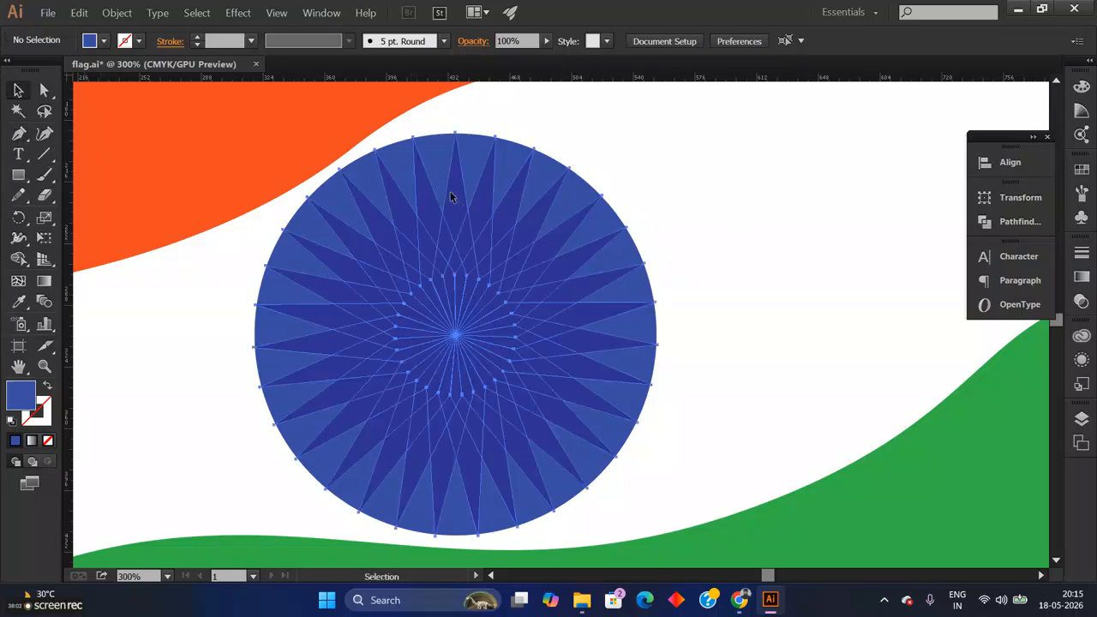
{"action": "double_click", "coordinate": [458, 205]}
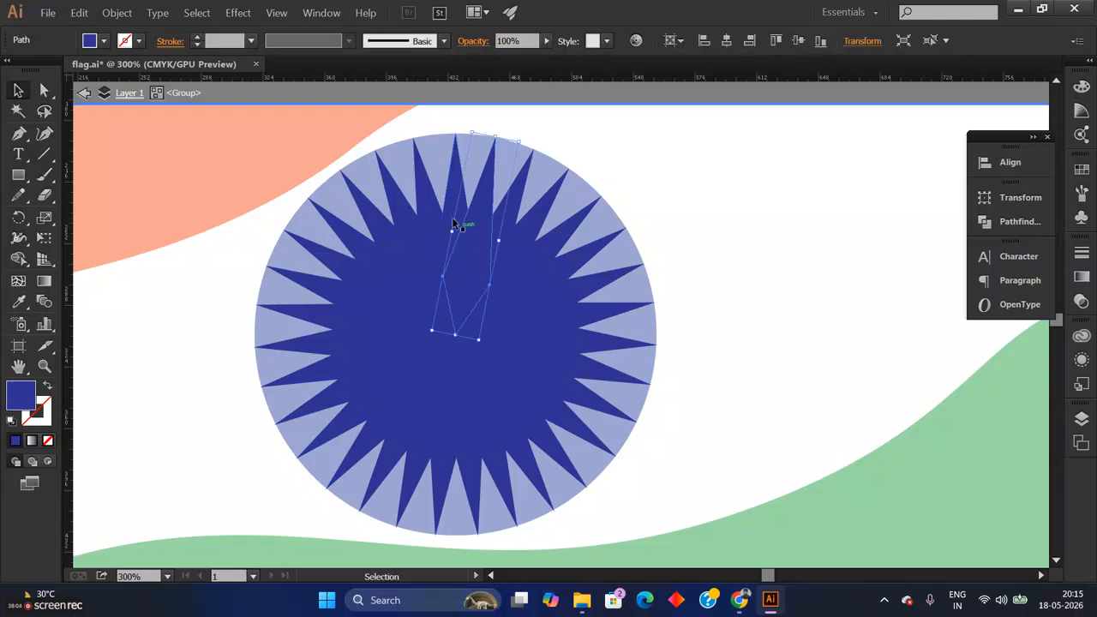
{"action": "left_click_drag", "start_coordinate": [454, 221], "coordinate": [720, 251]}
{"action": "double_click", "coordinate": [839, 291]}
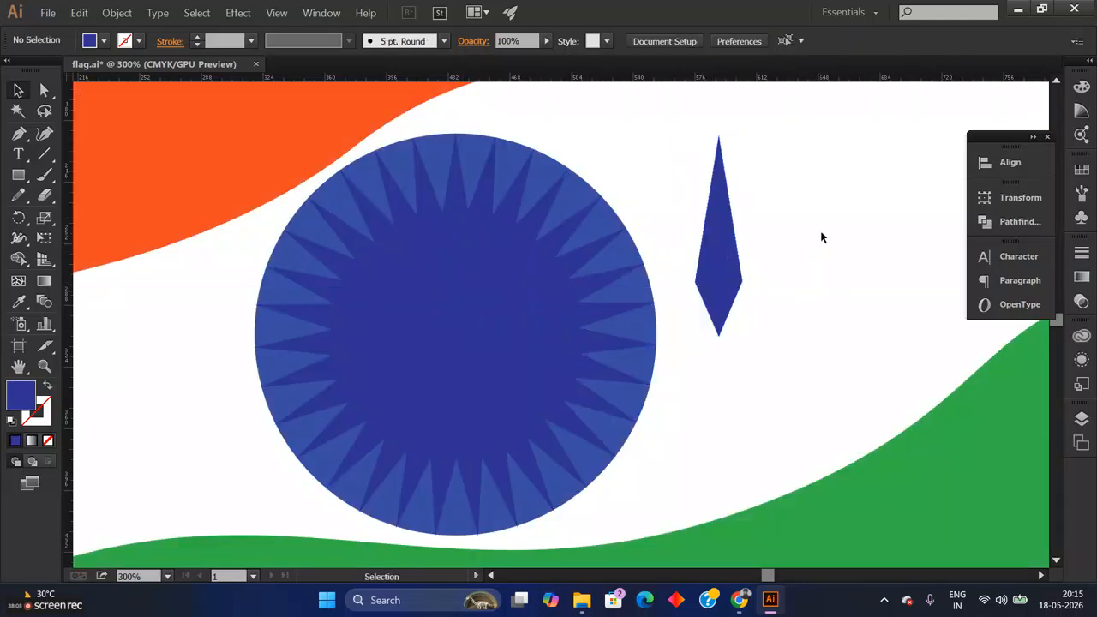
Step: Ungroup the starburst rays and move the copied ray further up and right, clear of the wheel
{"action": "left_click_drag", "start_coordinate": [821, 231], "coordinate": [686, 275]}
{"action": "left_click", "coordinate": [578, 312]}
{"action": "right_click", "coordinate": [574, 315]}
{"action": "left_click", "coordinate": [627, 370]}
{"action": "left_click", "coordinate": [626, 368]}
{"action": "left_click", "coordinate": [592, 297]}
{"action": "left_click_drag", "start_coordinate": [592, 298], "coordinate": [663, 258]}
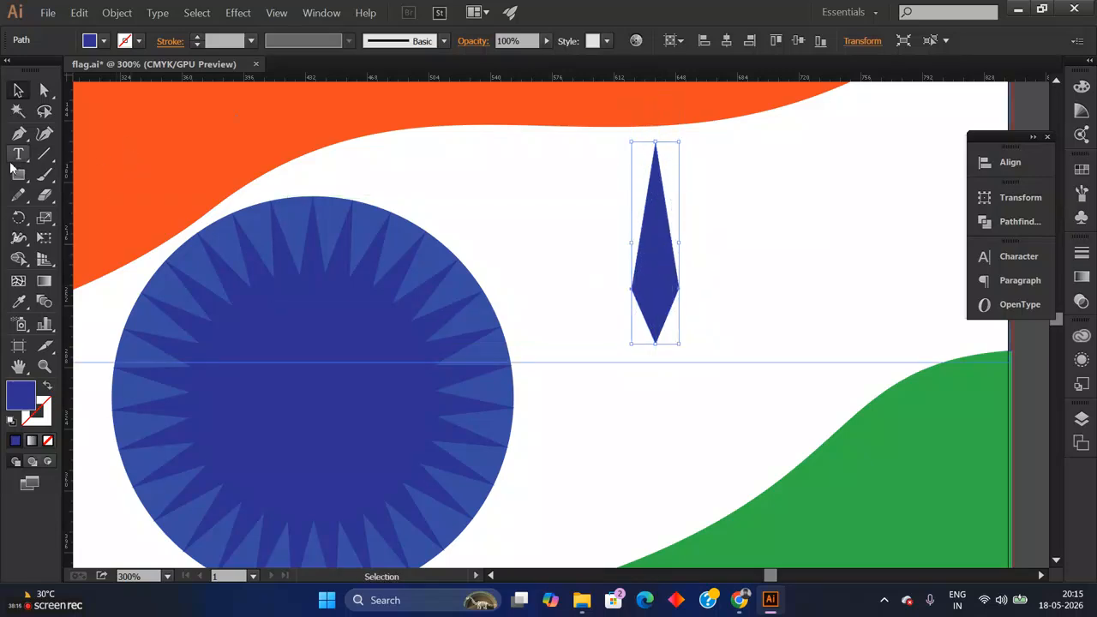
Step: Rotate a copy of the single ray clockwise around a pivot just below its lower tip
{"action": "left_click", "coordinate": [18, 217]}
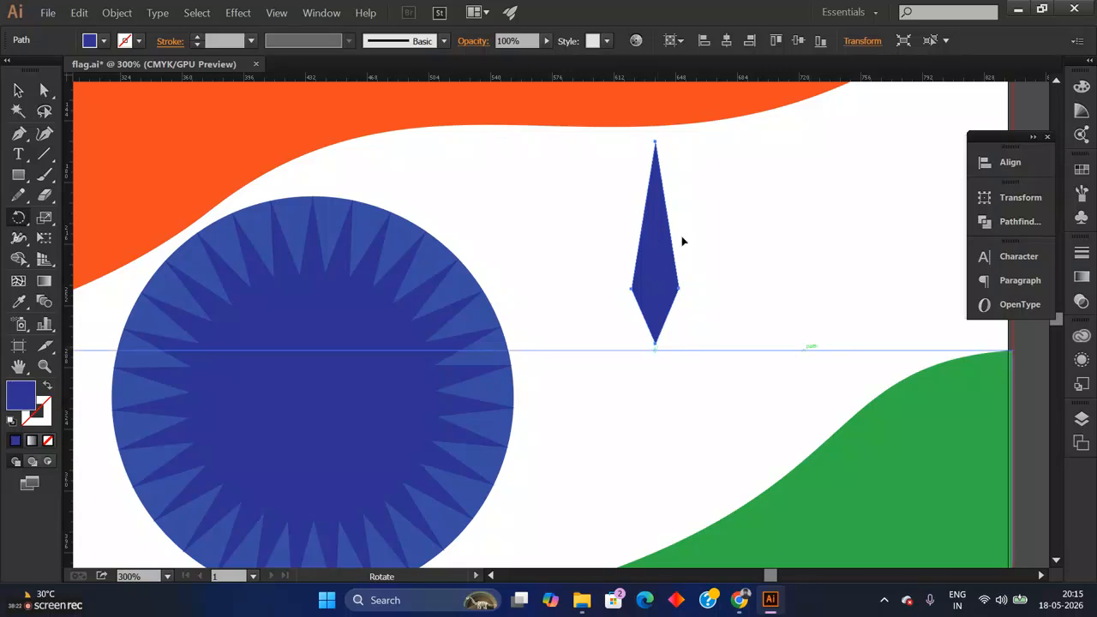
{"action": "left_click_drag", "start_coordinate": [662, 255], "coordinate": [685, 271]}
{"action": "key", "text": "ctrl+z"}
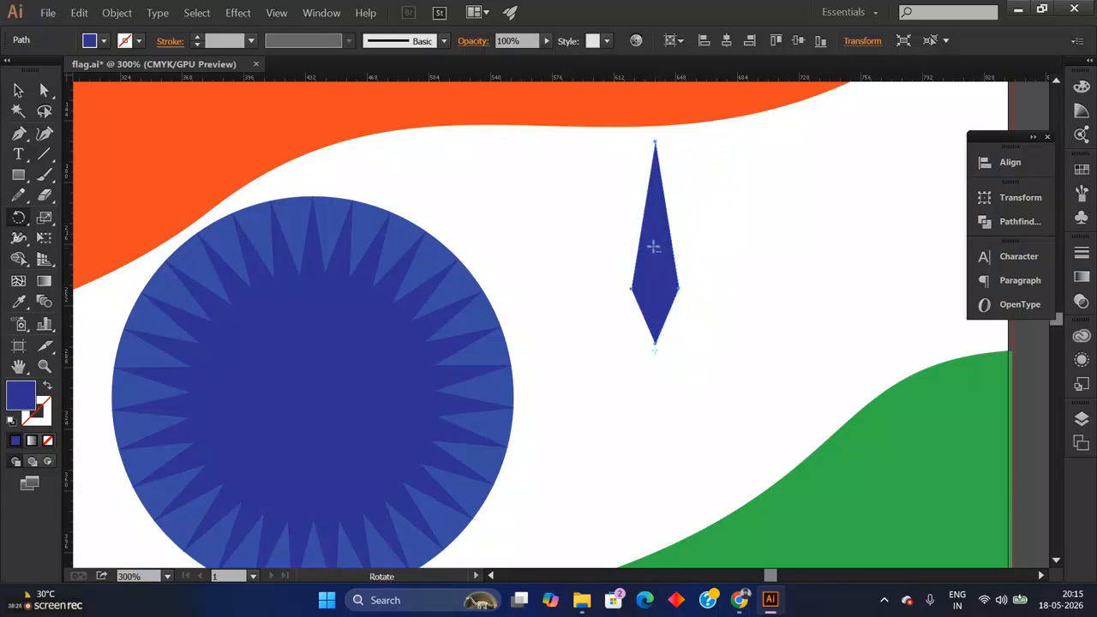
{"action": "left_click", "coordinate": [687, 271], "text": "alt"}
{"action": "left_click", "coordinate": [630, 360]}
{"action": "left_click_drag", "start_coordinate": [649, 263], "coordinate": [695, 307]}
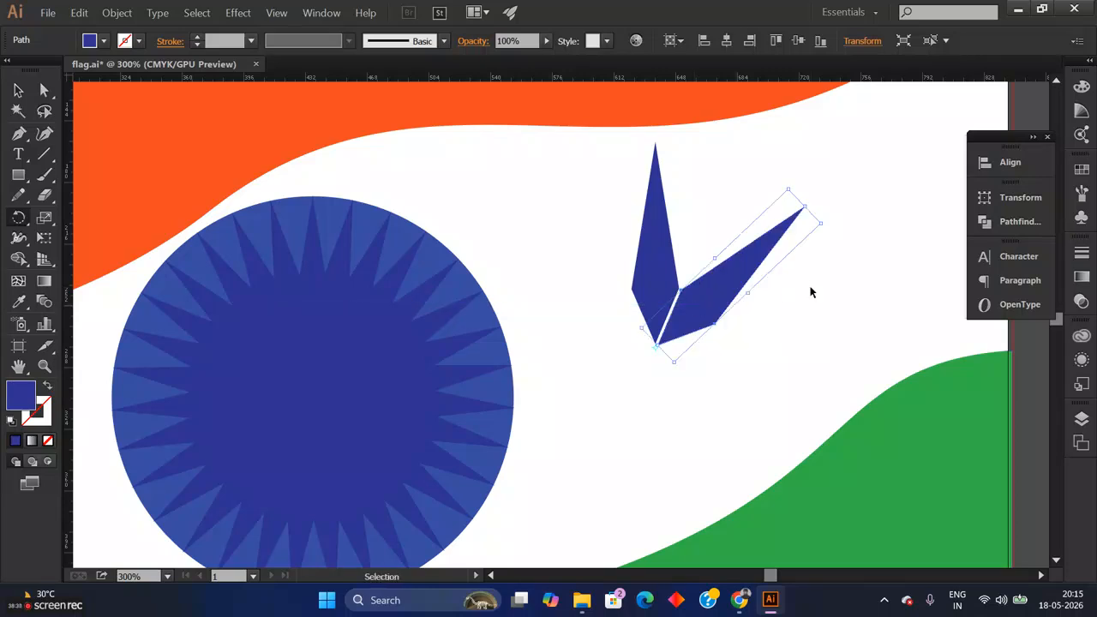
Step: Repeat the rotated ray copy around the same pivot until the rays form a dense, full spiky starburst
{"action": "key", "text": "ctrl+d"}
{"action": "key", "text": "ctrl+d"}
{"action": "key", "text": "ctrl+d"}
{"action": "key", "text": "ctrl+d"}
{"action": "key", "text": "ctrl+d"}
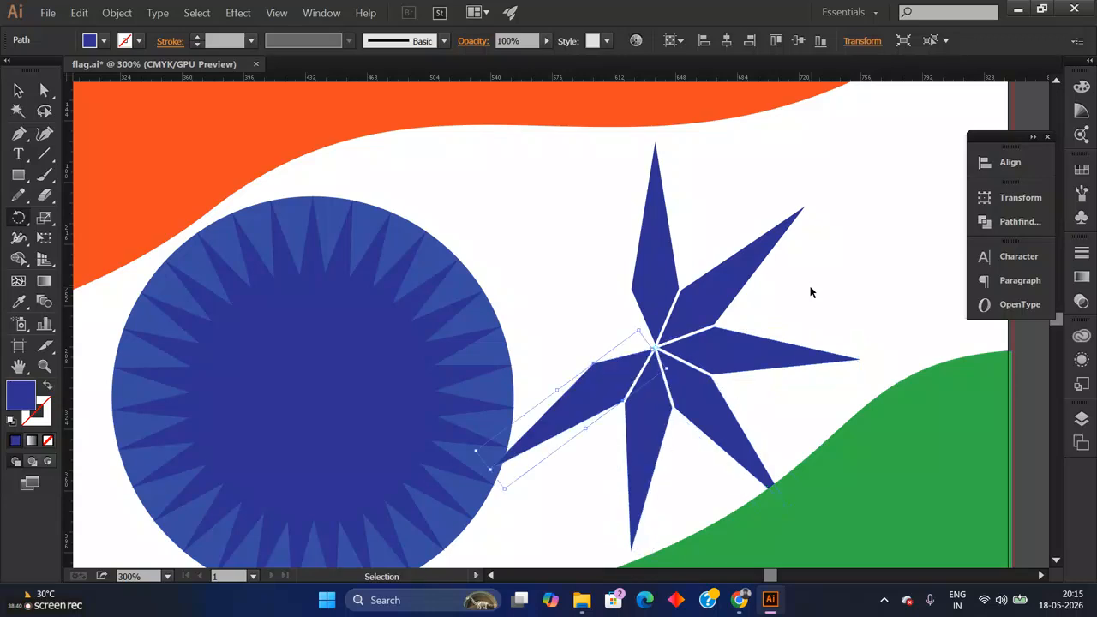
{"action": "key", "text": "ctrl+d"}
{"action": "key", "text": "ctrl+d"}
{"action": "key", "text": "ctrl+d"}
{"action": "key", "text": "ctrl+d"}
{"action": "key", "text": "ctrl+d"}
{"action": "key", "text": "ctrl+d"}
{"action": "key", "text": "ctrl+d"}
{"action": "key", "text": "ctrl+d"}
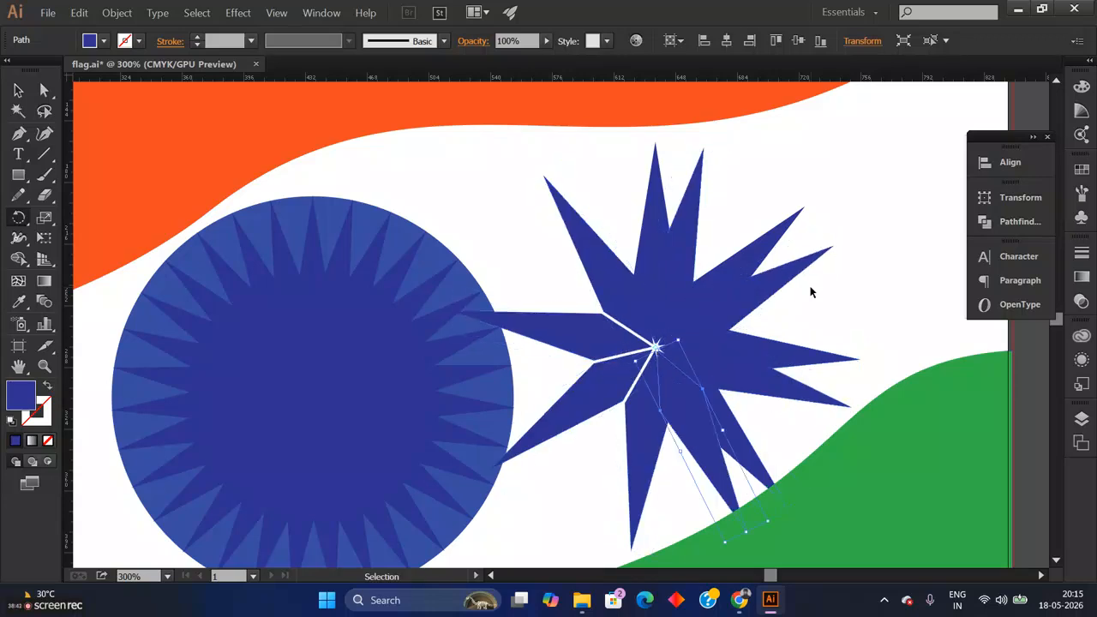
{"action": "key", "text": "ctrl+d"}
{"action": "key", "text": "ctrl+d"}
{"action": "key", "text": "ctrl+d"}
{"action": "key", "text": "ctrl+d"}
{"action": "key", "text": "ctrl+d"}
{"action": "key", "text": "ctrl+d"}
{"action": "key", "text": "ctrl+d"}
{"action": "key", "text": "ctrl+d"}
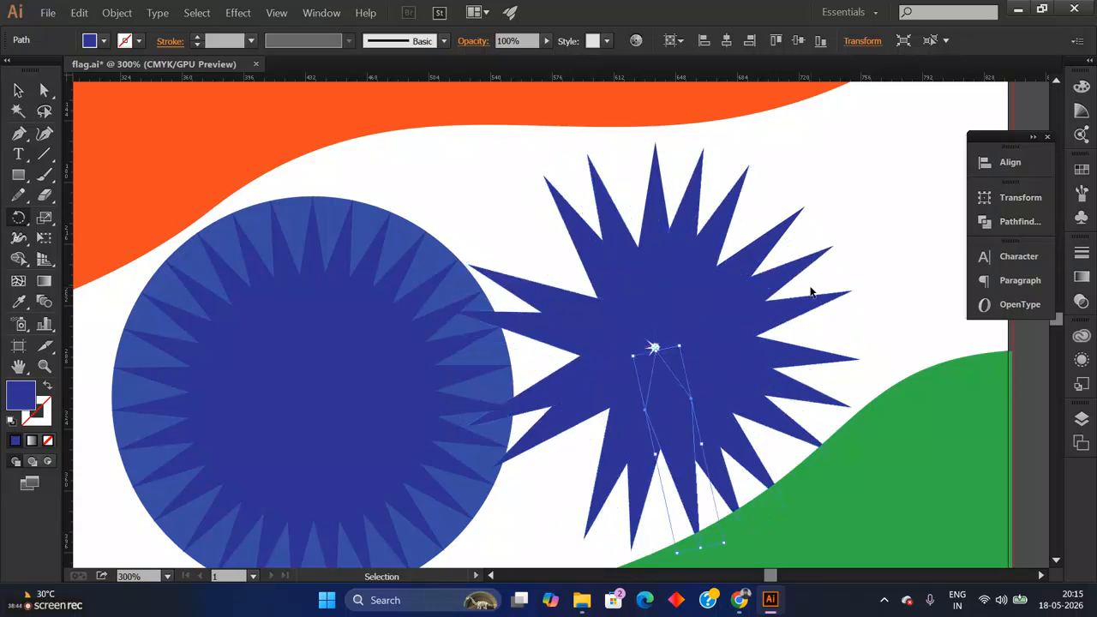
{"action": "key", "text": "ctrl+d"}
{"action": "key", "text": "ctrl+d"}
{"action": "key", "text": "ctrl+d"}
{"action": "key", "text": "ctrl+d"}
{"action": "key", "text": "ctrl+d"}
{"action": "key", "text": "ctrl+d"}
{"action": "key", "text": "ctrl+d"}
{"action": "key", "text": "ctrl+d"}
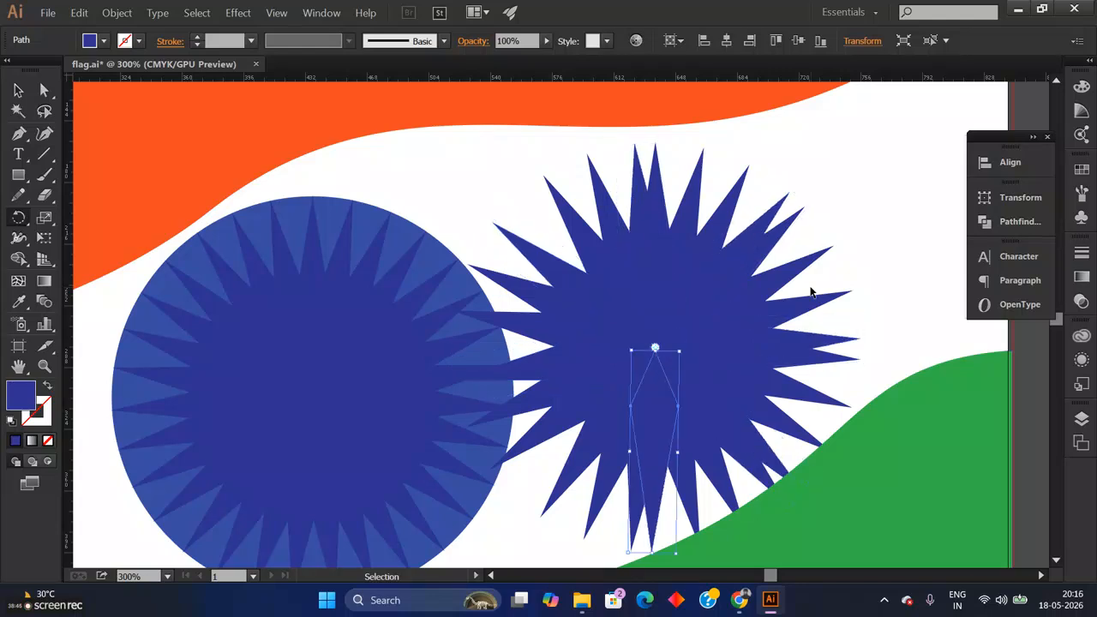
{"action": "key", "text": "ctrl+d"}
{"action": "key", "text": "ctrl+d"}
{"action": "key", "text": "ctrl+d"}
{"action": "key", "text": "ctrl+d"}
{"action": "key", "text": "ctrl+d"}
{"action": "key", "text": "ctrl+d"}
{"action": "key", "text": "ctrl+d"}
{"action": "key", "text": "ctrl+d"}
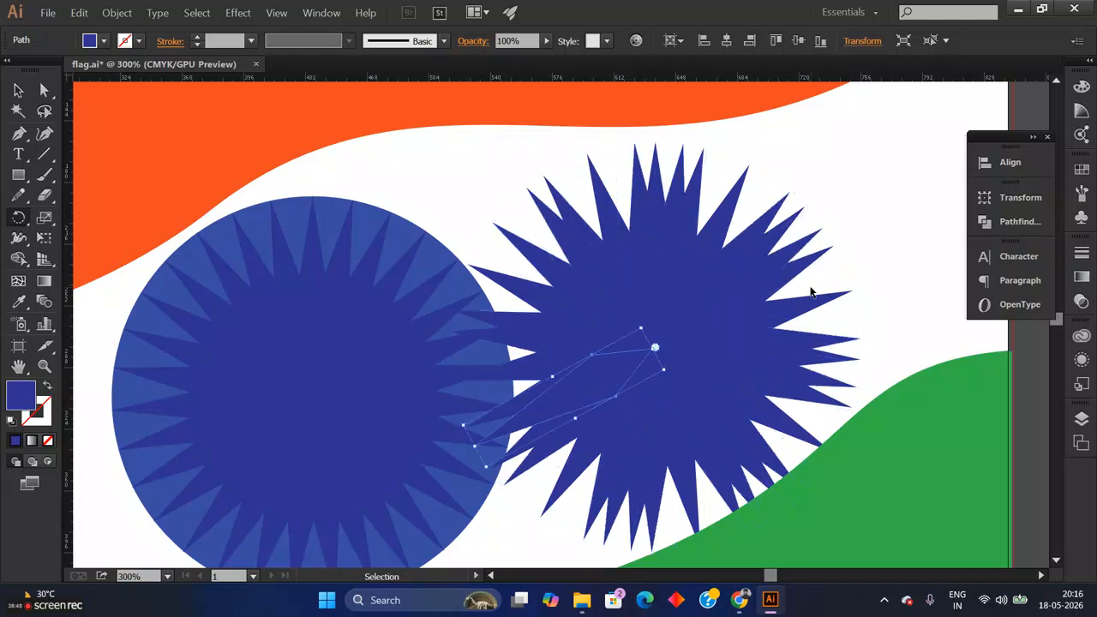
{"action": "key", "text": "ctrl+d"}
{"action": "key", "text": "ctrl+d"}
{"action": "key", "text": "ctrl+d"}
{"action": "key", "text": "ctrl+d"}
{"action": "key", "text": "ctrl+d"}
{"action": "key", "text": "ctrl+d"}
{"action": "key", "text": "ctrl+d"}
{"action": "key", "text": "ctrl+d"}
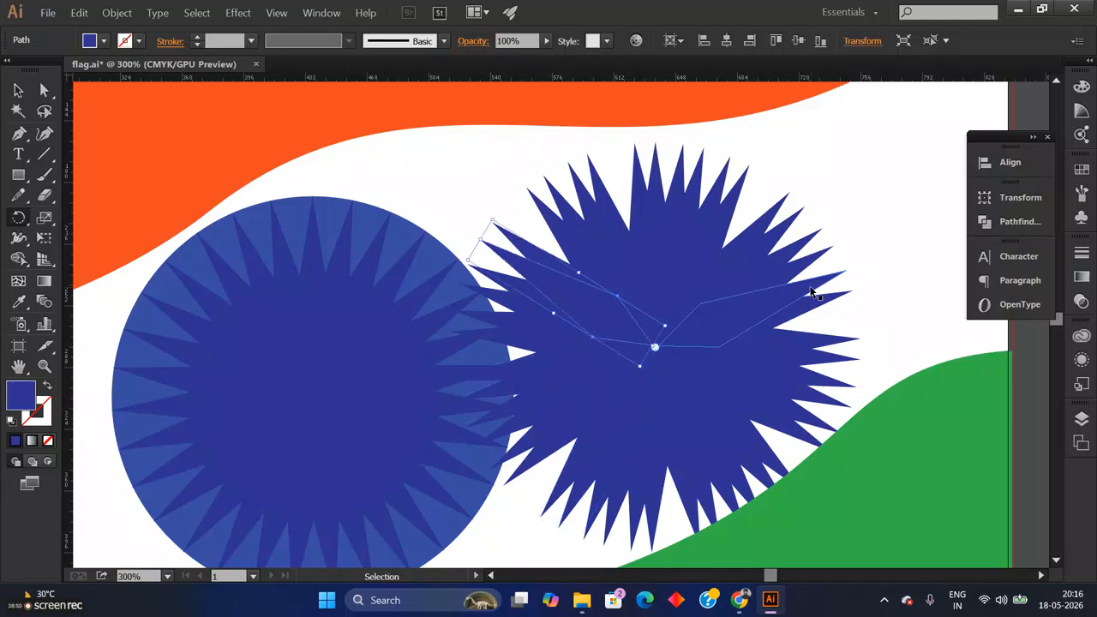
{"action": "key", "text": "ctrl+d"}
{"action": "key", "text": "ctrl+d"}
{"action": "key", "text": "ctrl+d"}
{"action": "key", "text": "ctrl+d"}
{"action": "key", "text": "ctrl+d"}
{"action": "key", "text": "ctrl+d"}
{"action": "key", "text": "ctrl+d"}
{"action": "key", "text": "ctrl+d"}
{"action": "key", "text": "ctrl+d"}
{"action": "key", "text": "ctrl+d"}
{"action": "key", "text": "ctrl+d"}
{"action": "key", "text": "ctrl+d"}
{"action": "key", "text": "ctrl+d"}
{"action": "key", "text": "ctrl+d"}
{"action": "key", "text": "ctrl+d"}
{"action": "key", "text": "ctrl+d"}
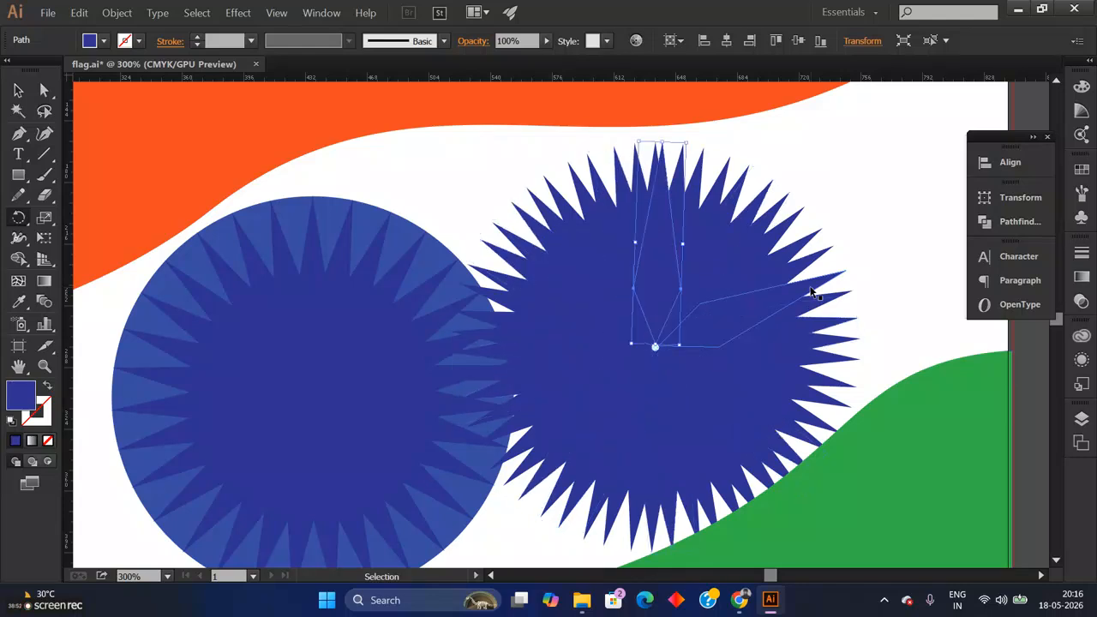
{"action": "key", "text": "ctrl+d"}
{"action": "key", "text": "ctrl+d"}
{"action": "key", "text": "ctrl+d"}
{"action": "key", "text": "ctrl+d"}
{"action": "key", "text": "ctrl+d"}
{"action": "key", "text": "ctrl+d"}
{"action": "key", "text": "ctrl+d"}
{"action": "key", "text": "ctrl+d"}
{"action": "key", "text": "ctrl+d"}
{"action": "key", "text": "ctrl+d"}
{"action": "key", "text": "ctrl+d"}
{"action": "key", "text": "ctrl+d"}
{"action": "key", "text": "ctrl+d"}
{"action": "key", "text": "ctrl+d"}
{"action": "key", "text": "ctrl+d"}
{"action": "key", "text": "ctrl+d"}
{"action": "key", "text": "ctrl+d"}
{"action": "key", "text": "ctrl+d"}
{"action": "key", "text": "ctrl+d"}
{"action": "key", "text": "ctrl+d"}
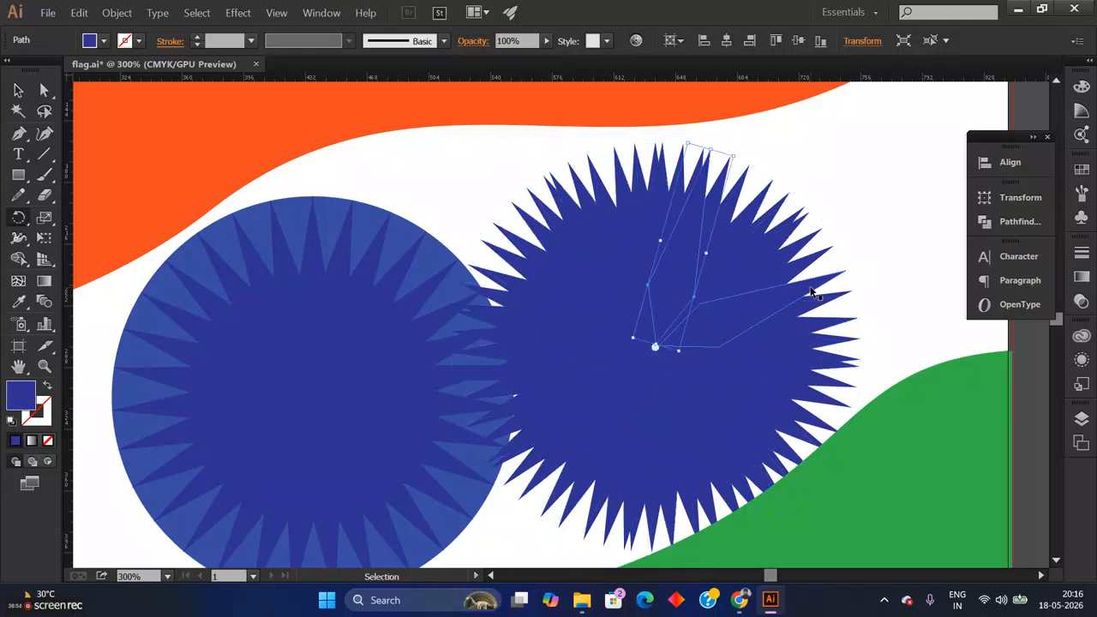
{"action": "key", "text": "ctrl+d"}
{"action": "key", "text": "ctrl+d"}
{"action": "key", "text": "ctrl+d"}
{"action": "key", "text": "ctrl+d"}
{"action": "key", "text": "ctrl+d"}
{"action": "key", "text": "ctrl+d"}
{"action": "key", "text": "ctrl+d"}
{"action": "key", "text": "ctrl+d"}
{"action": "key", "text": "ctrl+d"}
{"action": "key", "text": "ctrl+d"}
{"action": "key", "text": "ctrl+d"}
{"action": "key", "text": "ctrl+d"}
{"action": "key", "text": "ctrl+d"}
{"action": "key", "text": "ctrl+d"}
{"action": "key", "text": "ctrl+d"}
{"action": "key", "text": "ctrl+d"}
{"action": "key", "text": "ctrl+d"}
{"action": "key", "text": "ctrl+d"}
{"action": "key", "text": "ctrl+d"}
{"action": "key", "text": "ctrl+d"}
{"action": "key", "text": "ctrl+d"}
{"action": "key", "text": "ctrl+d"}
{"action": "key", "text": "ctrl+minus"}
{"action": "key", "text": "ctrl+minus"}
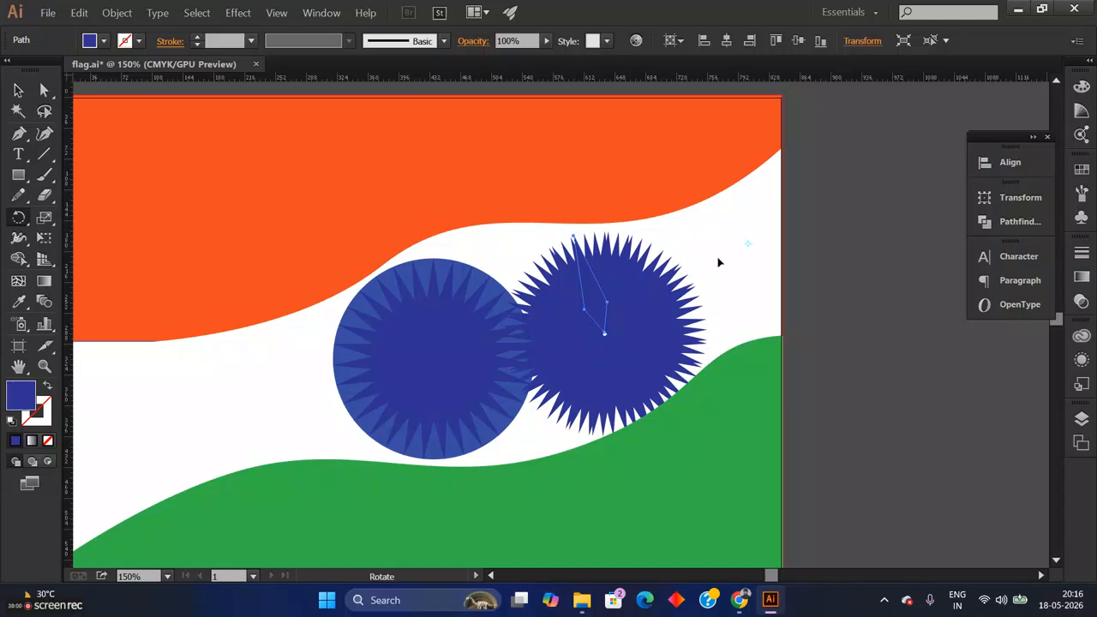
Step: Select all rays of the new starburst, leaving out the green band and the original wheel, and group them
{"action": "left_click", "coordinate": [17, 90]}
{"action": "left_click", "coordinate": [684, 306]}
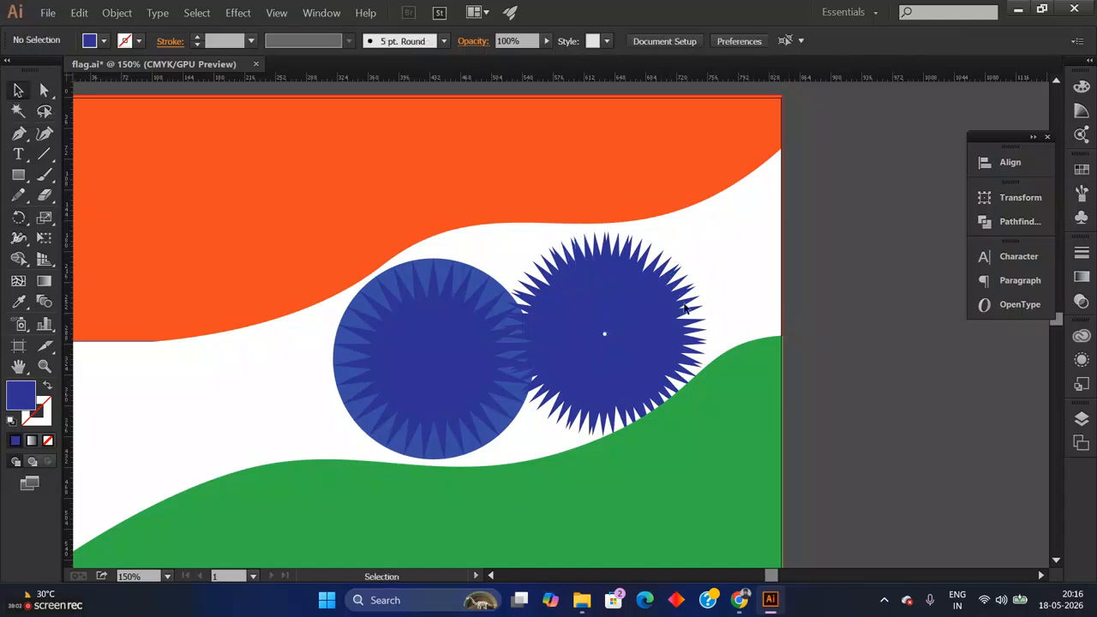
{"action": "left_click_drag", "start_coordinate": [524, 248], "coordinate": [725, 337]}
{"action": "left_click", "coordinate": [751, 282]}
{"action": "left_click_drag", "start_coordinate": [751, 281], "coordinate": [529, 249]}
{"action": "left_click", "coordinate": [767, 288]}
{"action": "left_click_drag", "start_coordinate": [634, 302], "coordinate": [709, 425]}
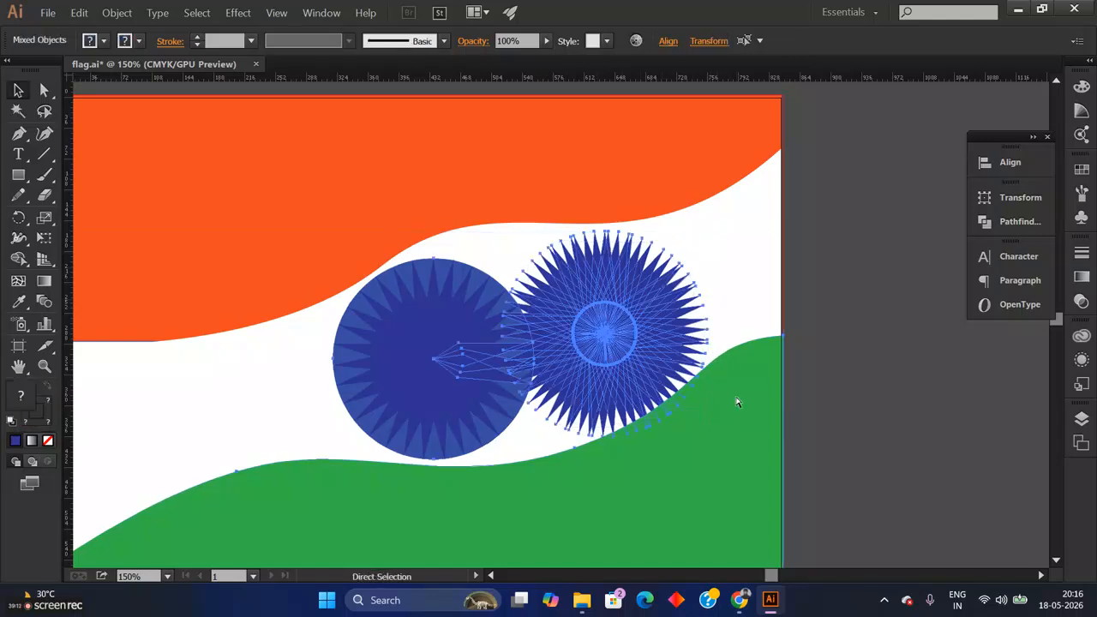
{"action": "left_click", "coordinate": [718, 358], "text": "ctrl"}
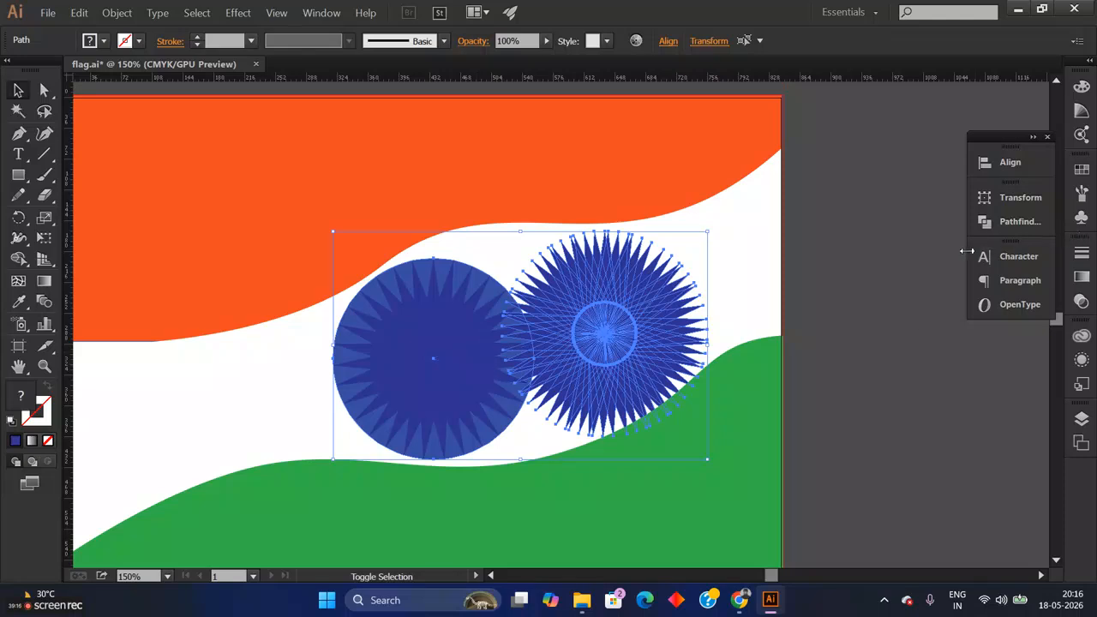
{"action": "key", "text": "ctrl+shift+b"}
{"action": "key", "text": "ctrl+shift+b"}
{"action": "left_click", "coordinate": [590, 397]}
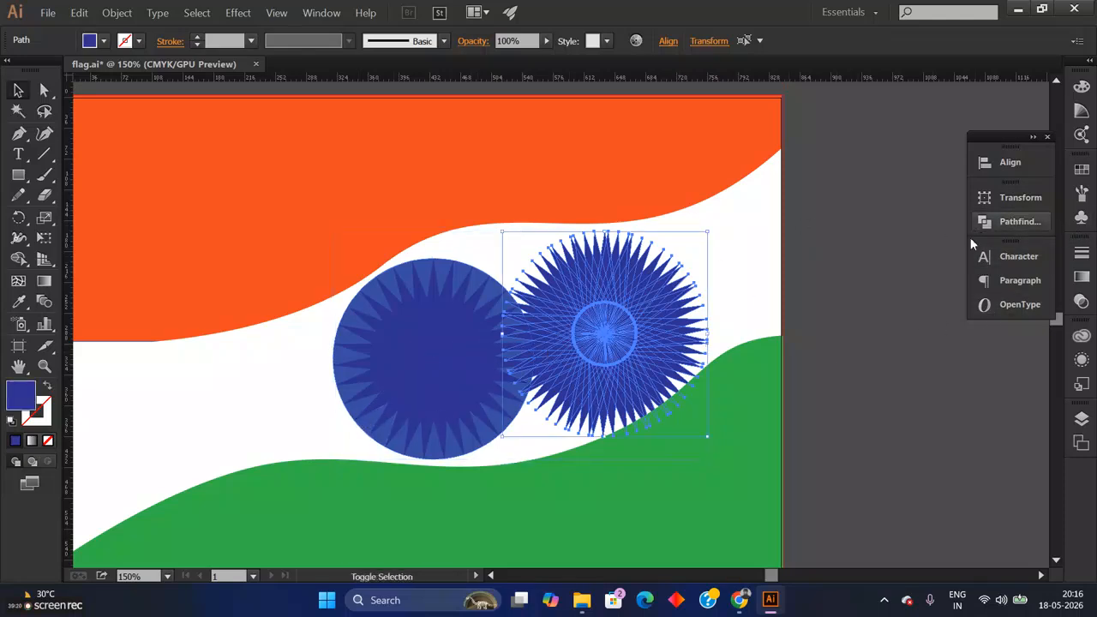
{"action": "left_click", "coordinate": [743, 321]}
{"action": "left_click", "coordinate": [627, 307]}
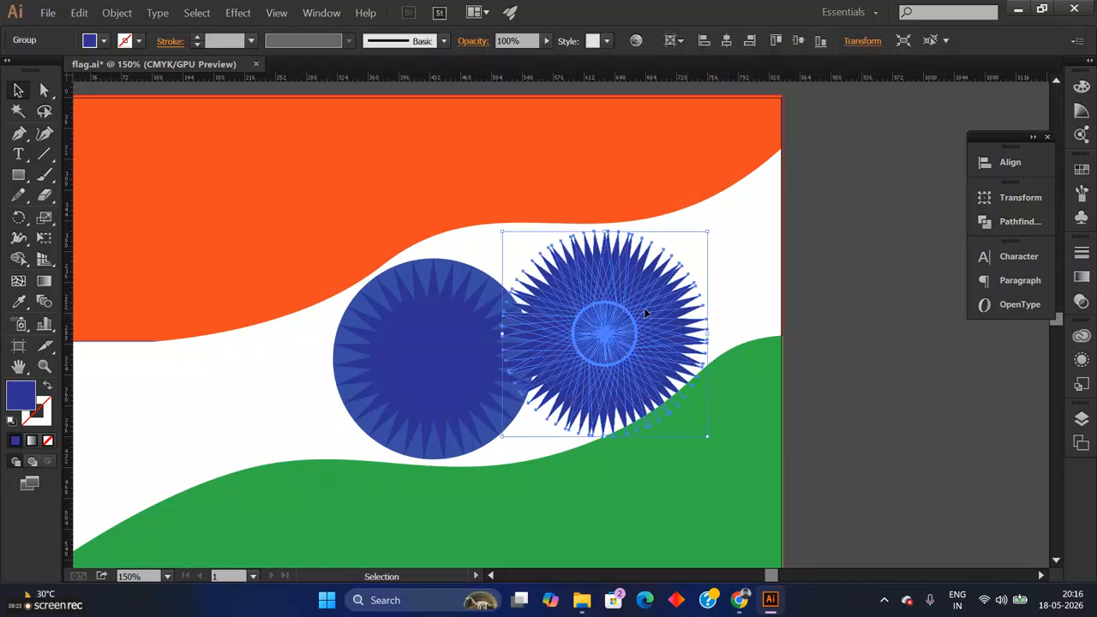
Step: Fill the new starburst group with near-white #f7f7f7
{"action": "double_click", "coordinate": [19, 397]}
{"action": "mouse_move", "coordinate": [512, 264]}
{"action": "left_mouse_down"}
{"action": "mouse_move", "coordinate": [277, 200]}
{"action": "mouse_move", "coordinate": [314, 220]}
{"action": "left_mouse_up"}
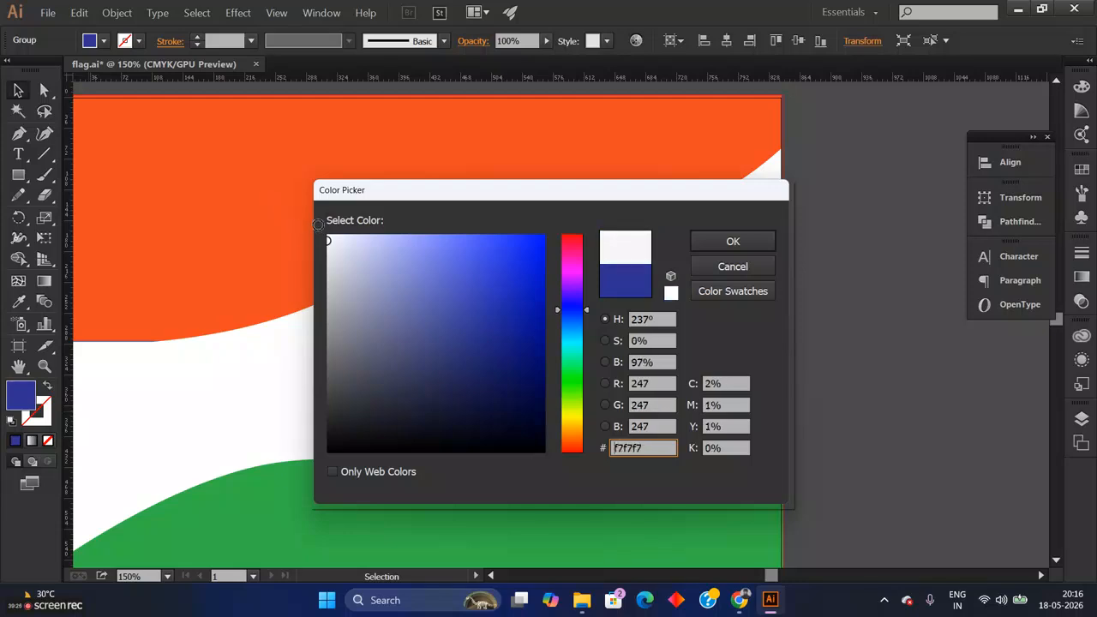
{"action": "left_click", "coordinate": [733, 242]}
{"action": "left_click", "coordinate": [851, 274]}
Step: Scale the white starburst down to about two thirds of its size and place it in the middle of the blue wheel
{"action": "left_click", "coordinate": [684, 294]}
{"action": "left_click_drag", "start_coordinate": [707, 232], "coordinate": [638, 343]}
{"action": "key", "text": "ctrl+z"}
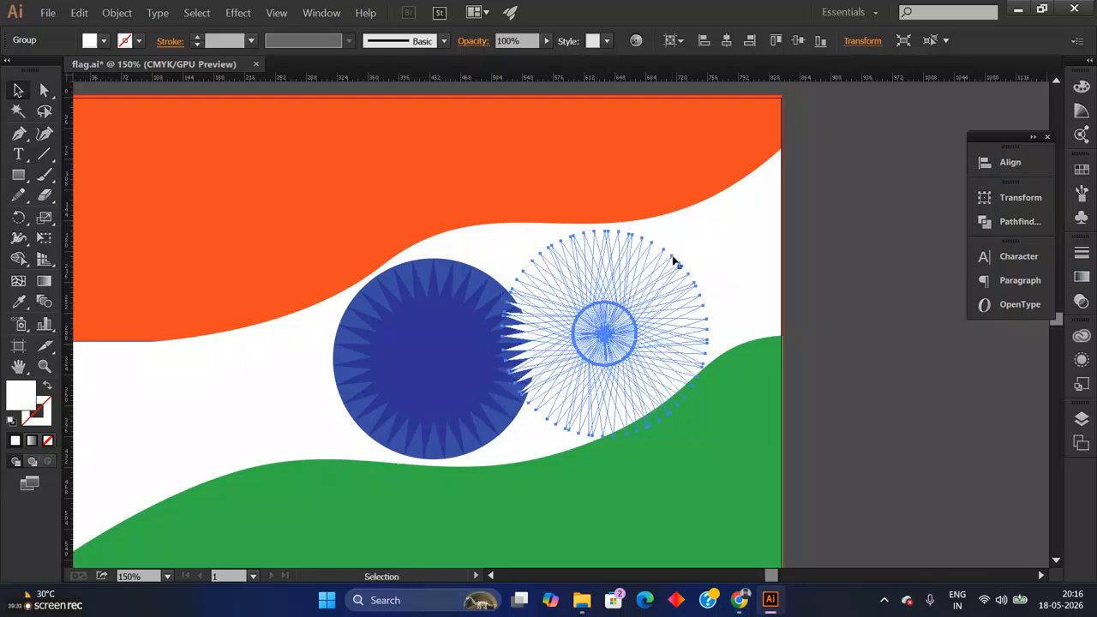
{"action": "left_click_drag", "start_coordinate": [708, 231], "coordinate": [643, 297]}
{"action": "left_click_drag", "start_coordinate": [596, 334], "coordinate": [467, 339]}
{"action": "left_click", "coordinate": [665, 323]}
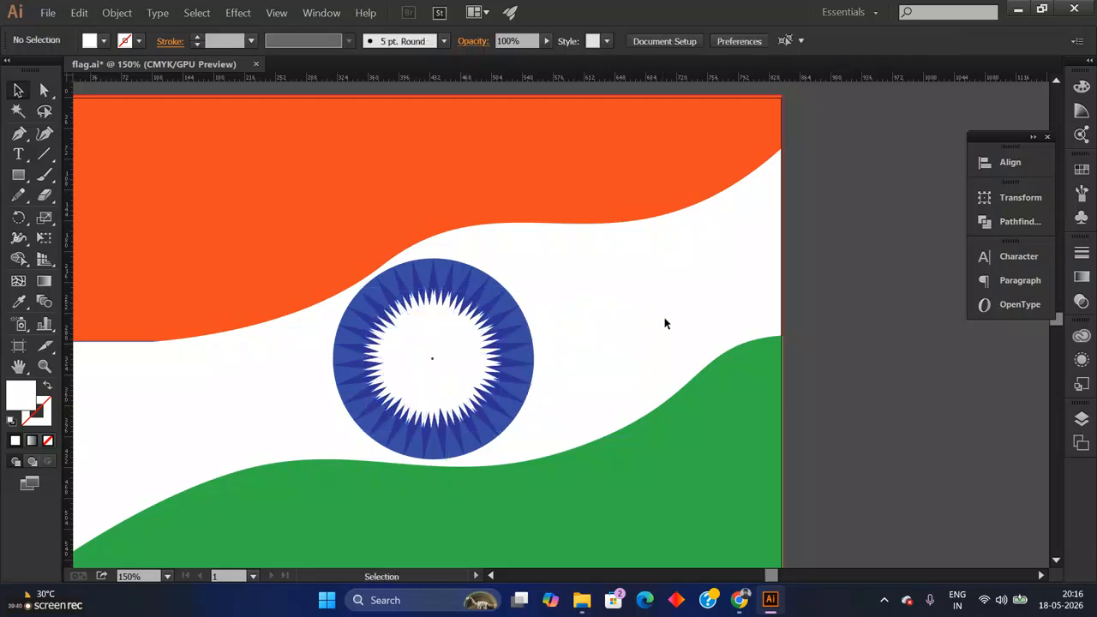
{"action": "left_click", "coordinate": [443, 365]}
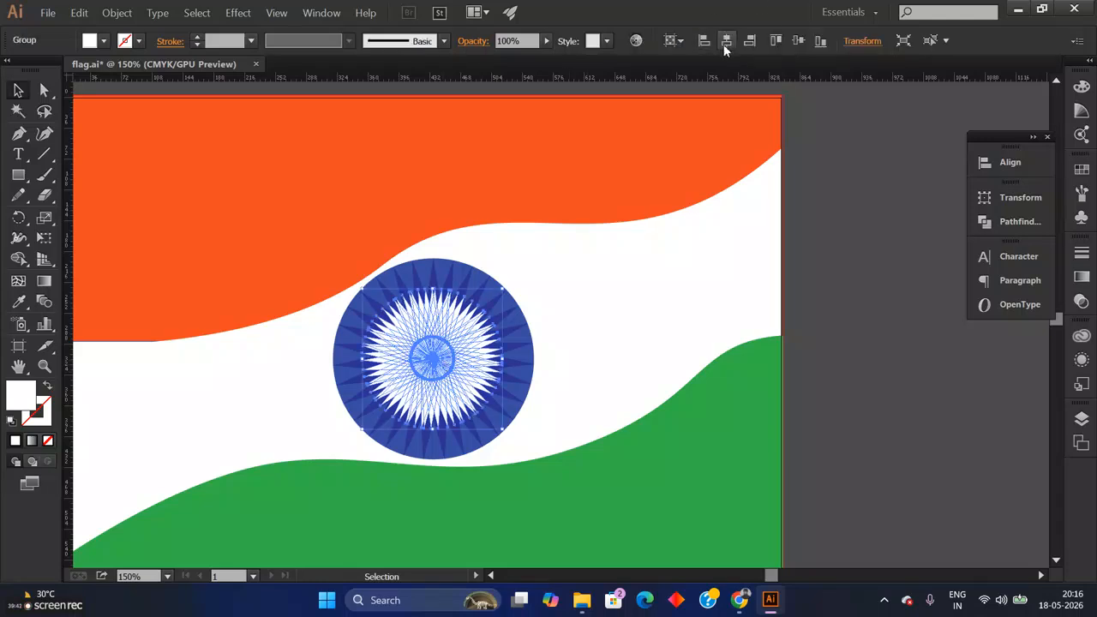
{"action": "left_click", "coordinate": [726, 43]}
{"action": "left_click", "coordinate": [794, 45]}
{"action": "key", "text": "ctrl+z"}
{"action": "key", "text": "ctrl+z"}
{"action": "key", "text": "Delete"}
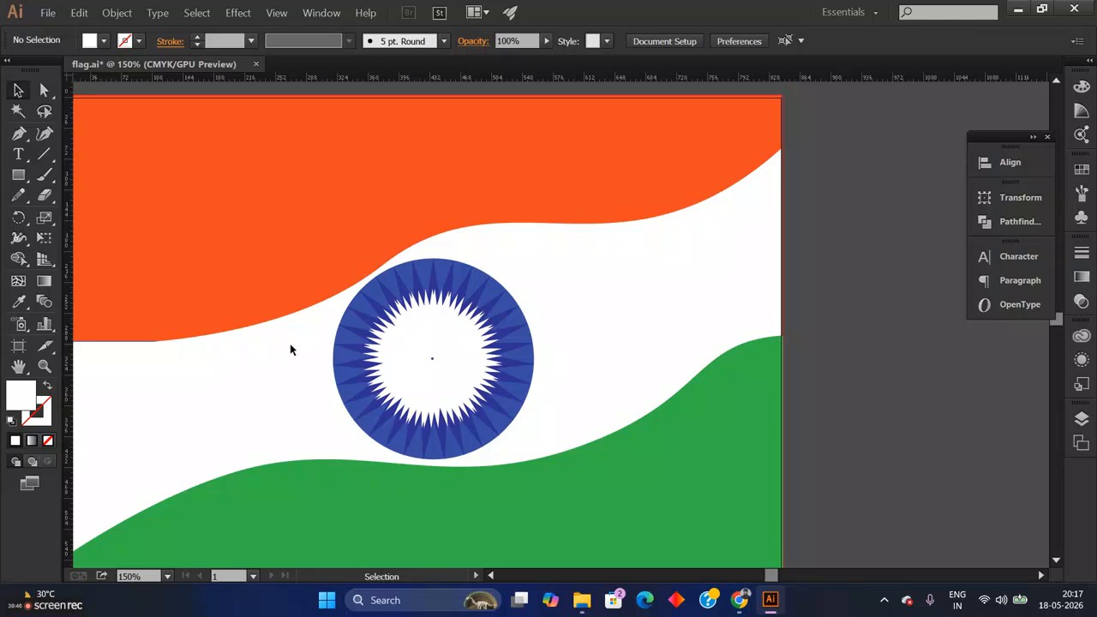
{"action": "key", "text": "ctrl+z"}
Step: Move the white starburst and the blue circle apart from the blue starburst, and group all rays of the blue starburst
{"action": "left_click_drag", "start_coordinate": [431, 378], "coordinate": [705, 320]}
{"action": "left_click_drag", "start_coordinate": [339, 381], "coordinate": [72, 379]}
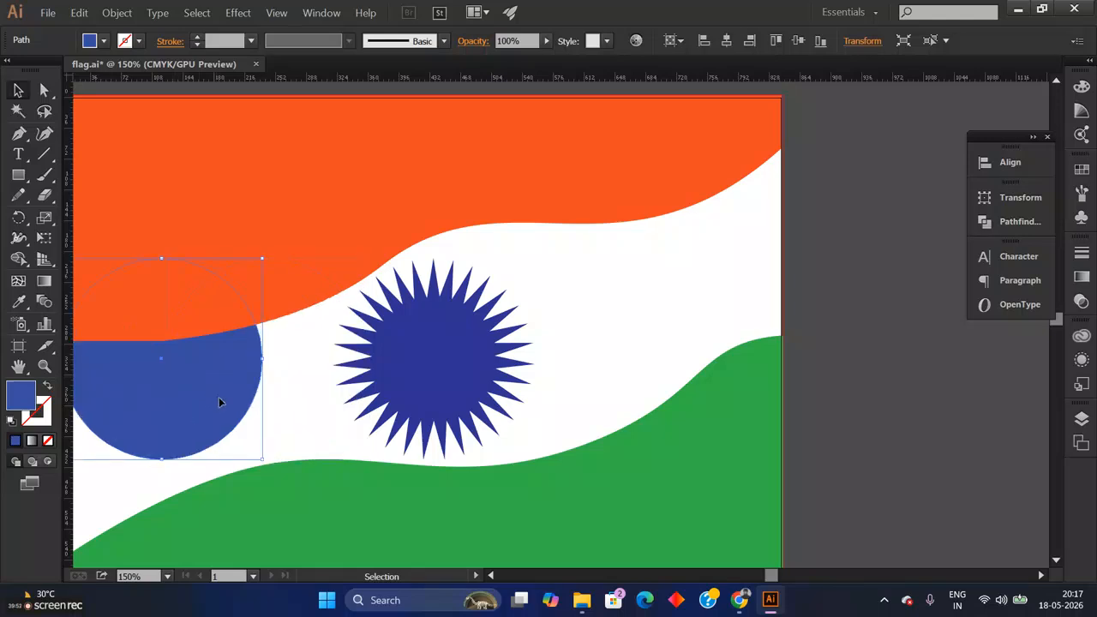
{"action": "left_click_drag", "start_coordinate": [301, 352], "coordinate": [561, 397]}
{"action": "key", "text": "a"}
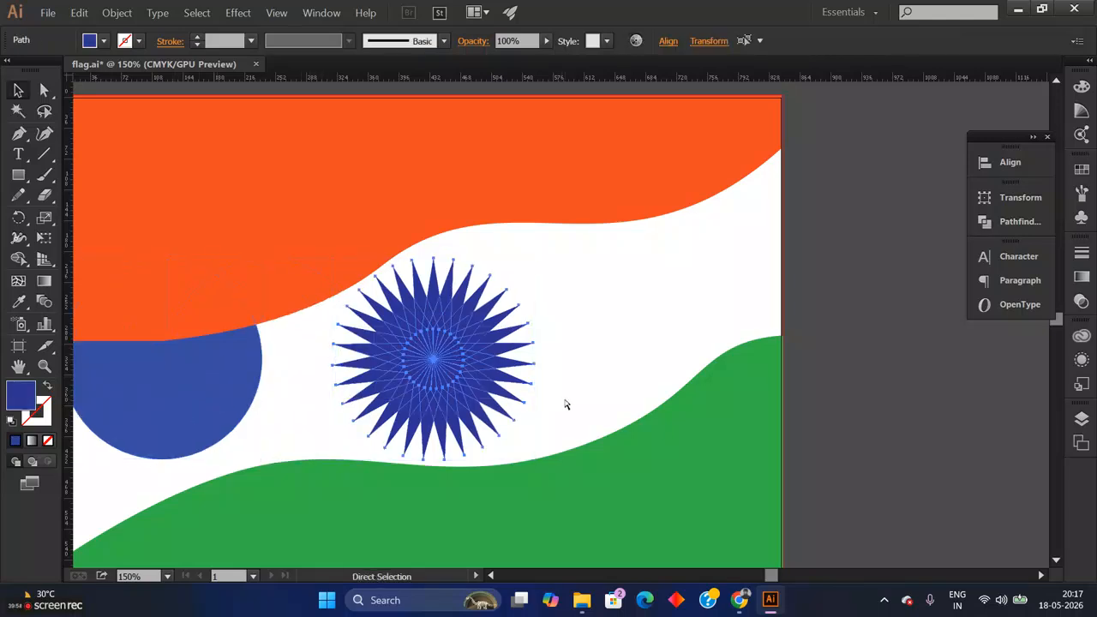
{"action": "key", "text": "v"}
Step: Select the blue circle, blue starburst and white starburst together, and set alignment to key object with the blue starburst as key
{"action": "left_click", "coordinate": [197, 392]}
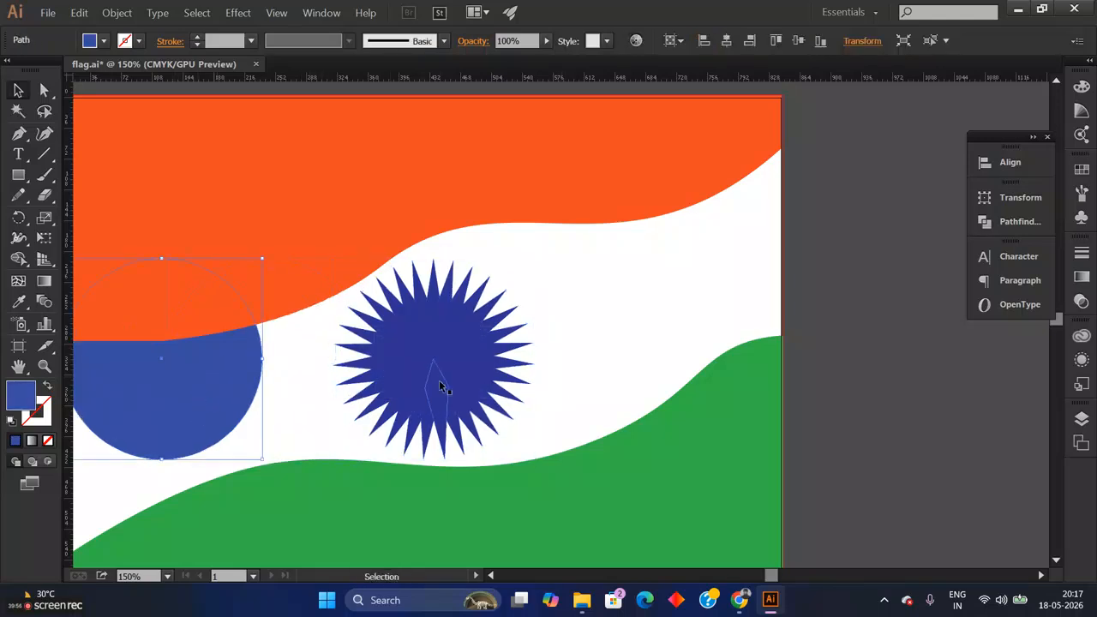
{"action": "left_click", "coordinate": [478, 359], "text": "shift"}
{"action": "left_click", "coordinate": [704, 300], "text": "shift"}
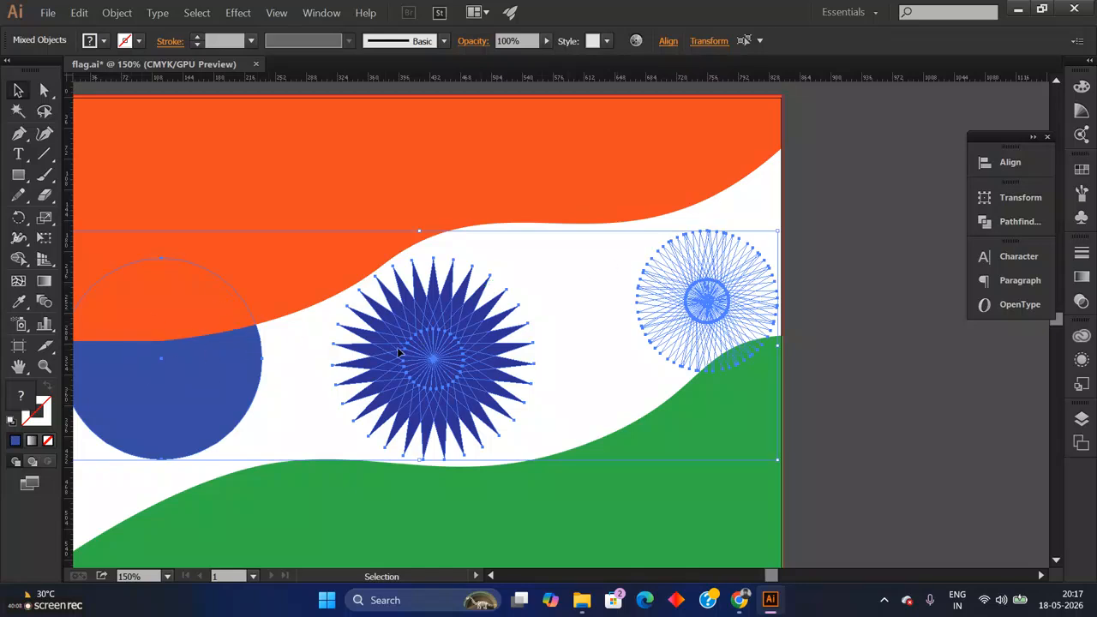
{"action": "left_click", "coordinate": [665, 41]}
{"action": "left_click", "coordinate": [661, 181]}
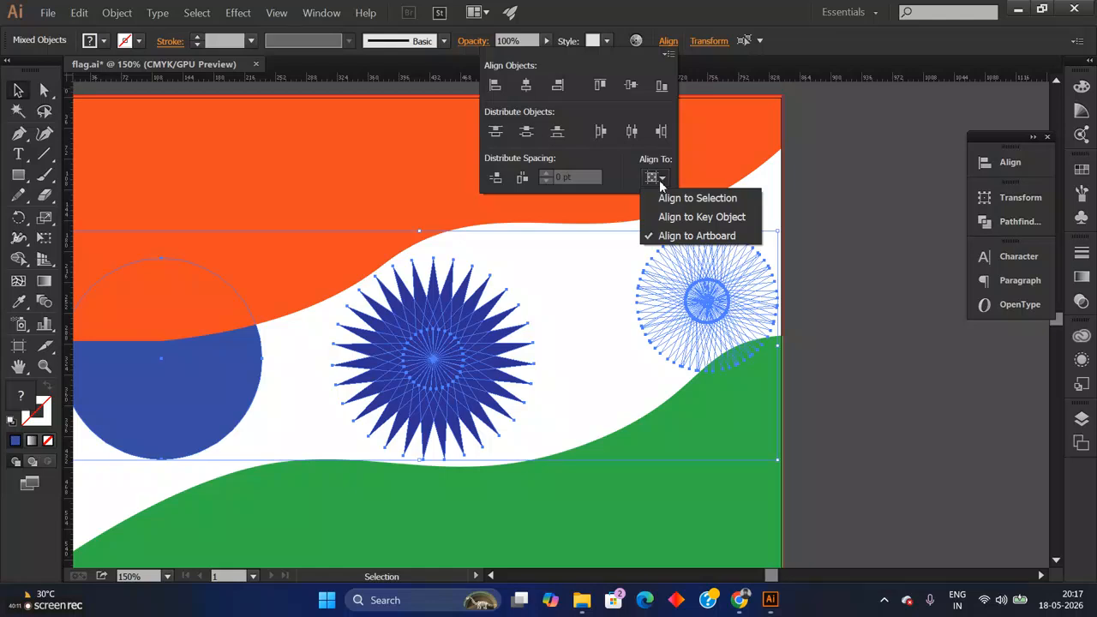
{"action": "left_click", "coordinate": [698, 217]}
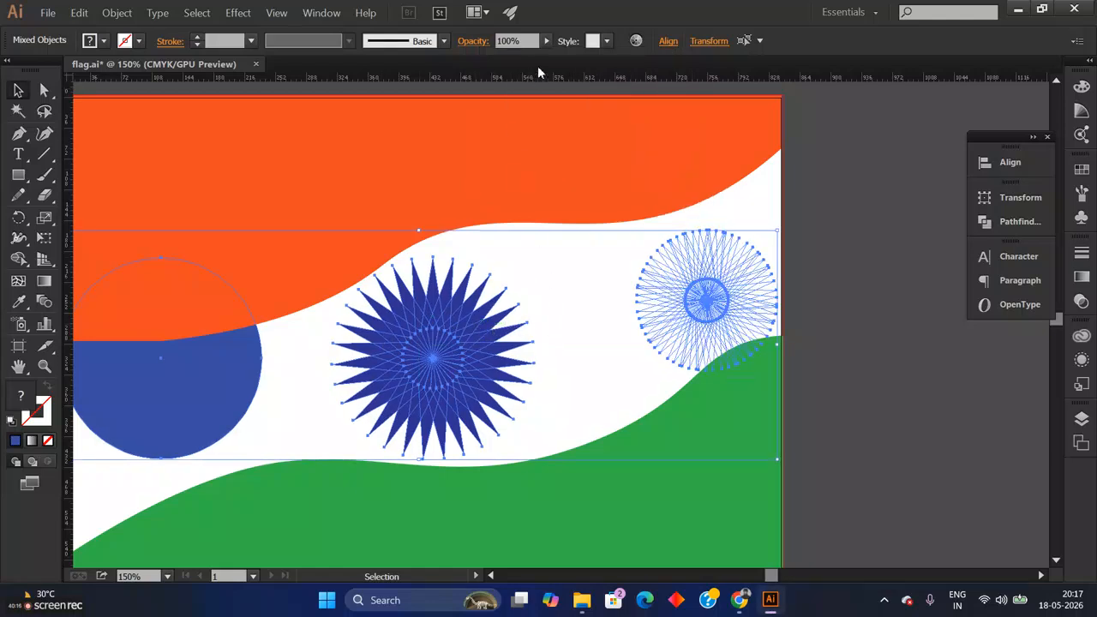
{"action": "left_click", "coordinate": [438, 327]}
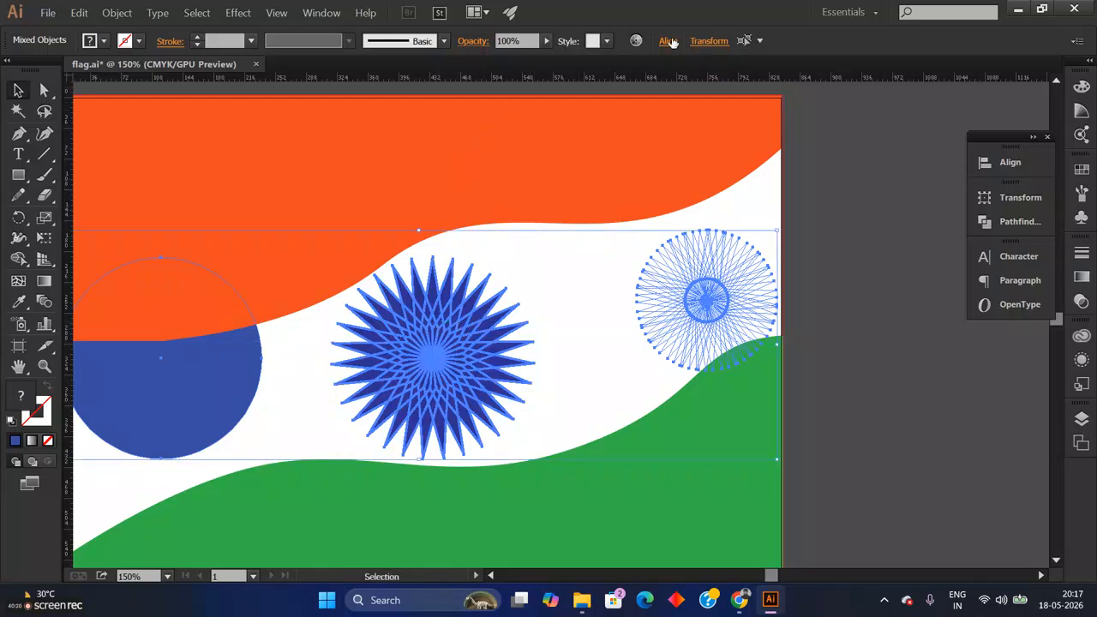
Step: Align the circle and white starburst horizontally and vertically to the centre of the blue starburst
{"action": "left_click", "coordinate": [668, 41]}
{"action": "left_click", "coordinate": [521, 87]}
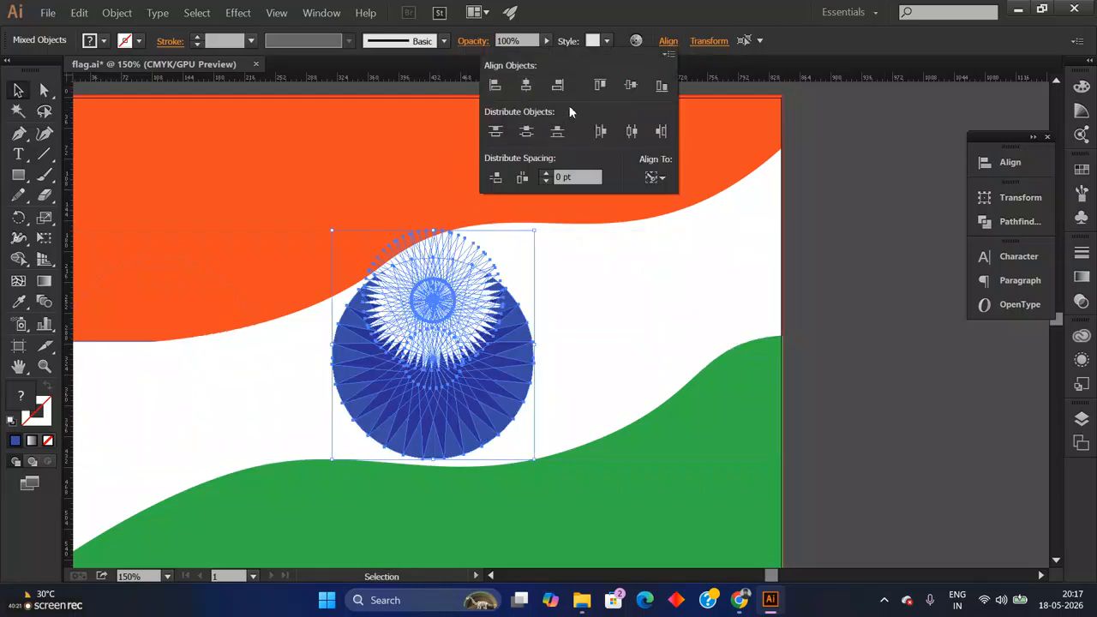
{"action": "left_click", "coordinate": [631, 84]}
{"action": "left_click", "coordinate": [631, 305]}
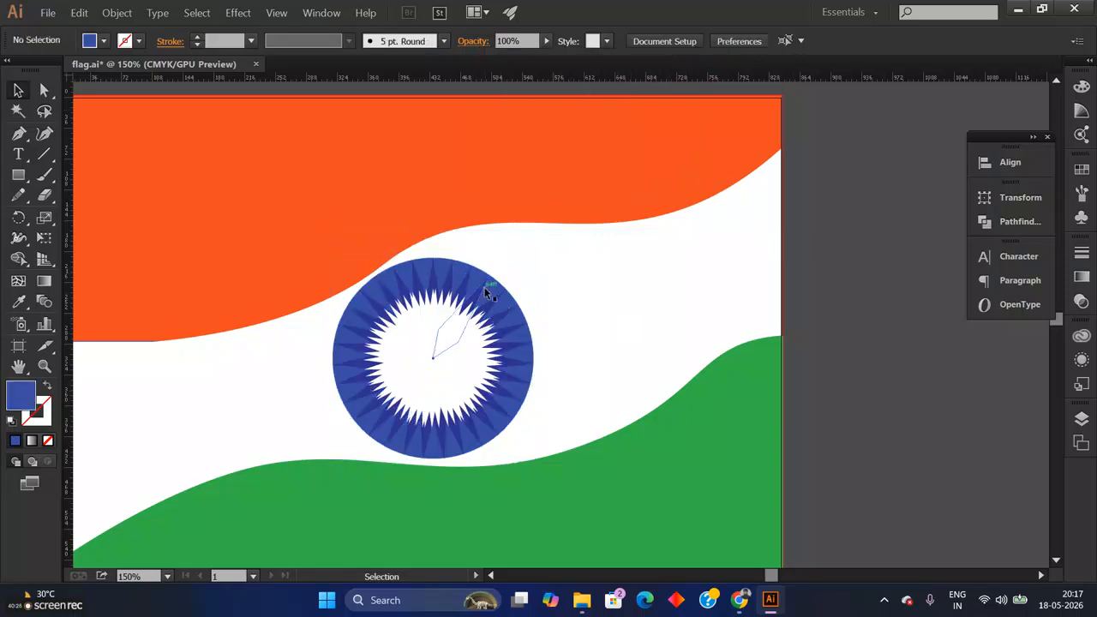
{"action": "left_click", "coordinate": [484, 287]}
{"action": "left_click", "coordinate": [626, 265]}
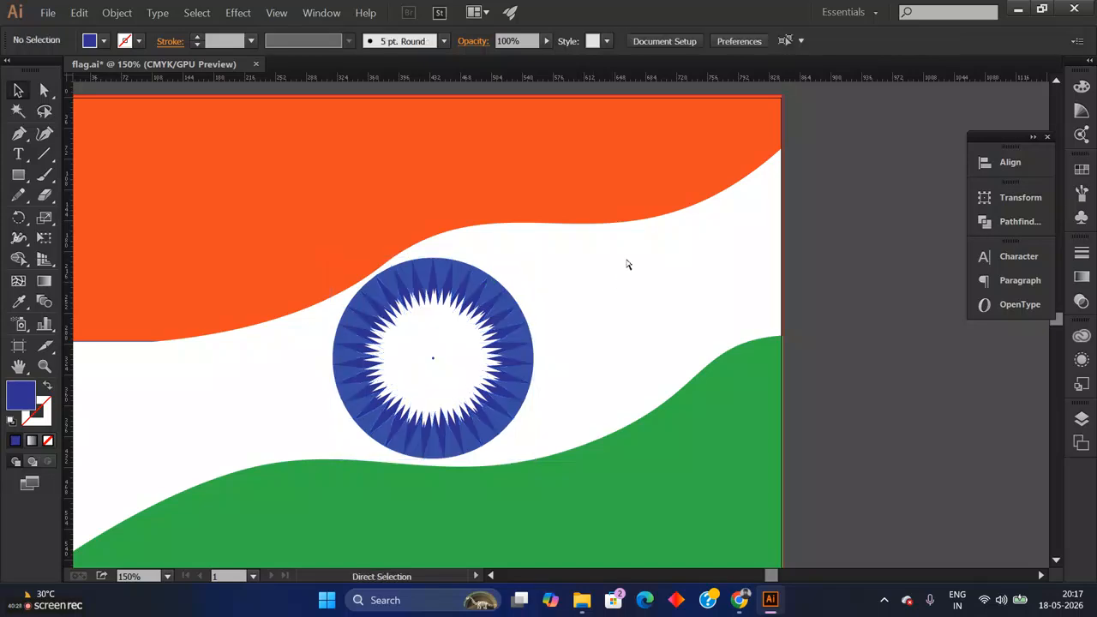
Step: Scale the white starburst down to about half its size, keeping it centred in the blue wheel
{"action": "key", "text": "ctrl+minus"}
{"action": "key", "text": "ctrl+plus"}
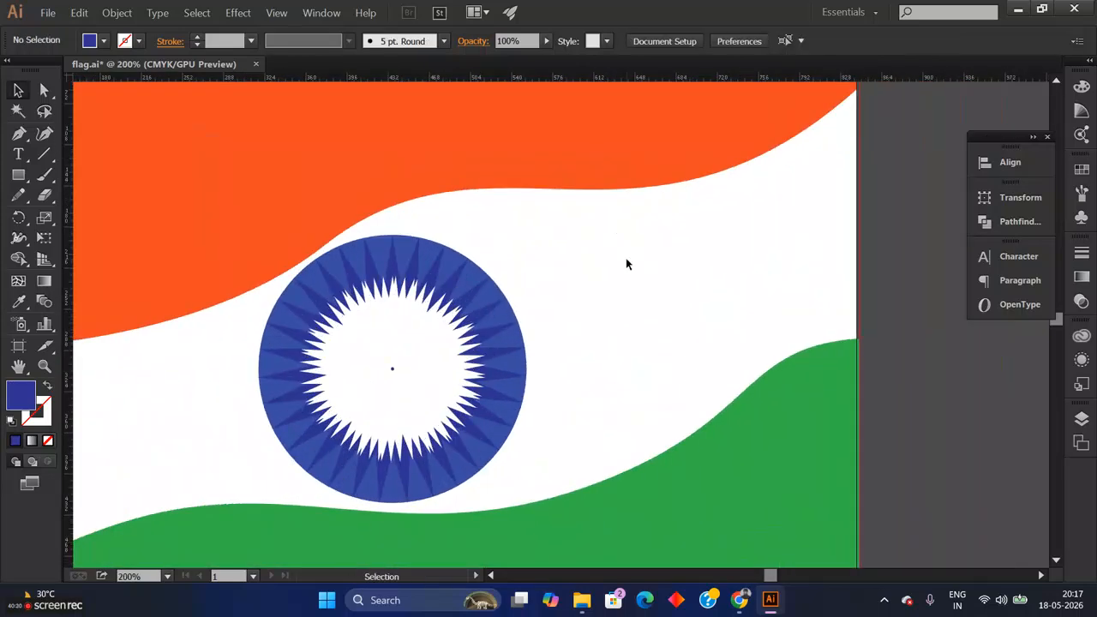
{"action": "left_click", "coordinate": [374, 352]}
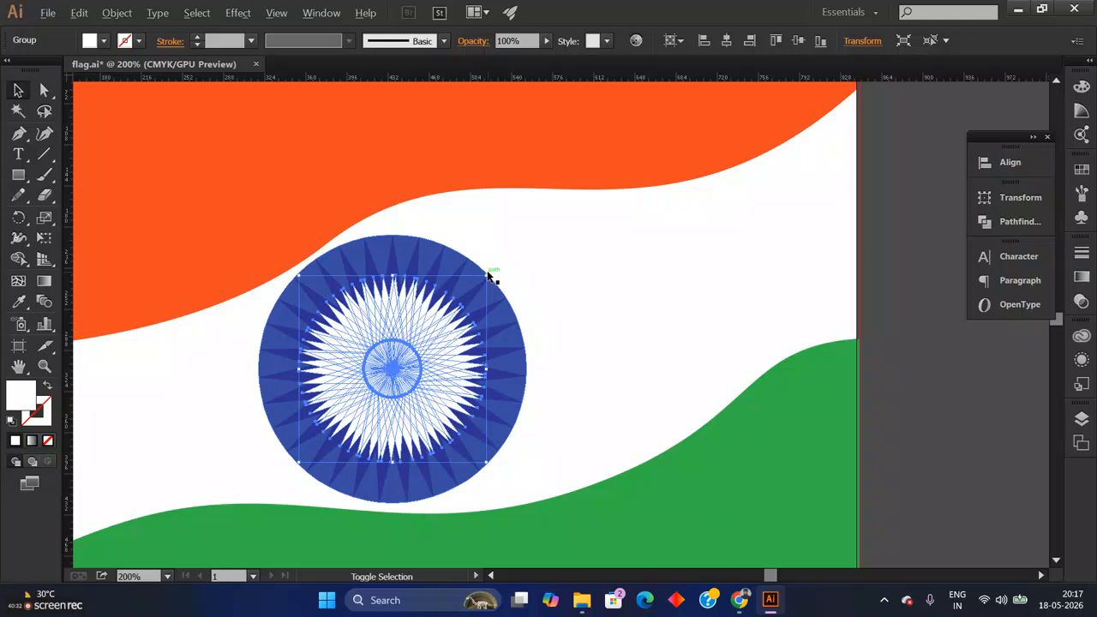
{"action": "left_click_drag", "start_coordinate": [486, 283], "coordinate": [420, 331]}
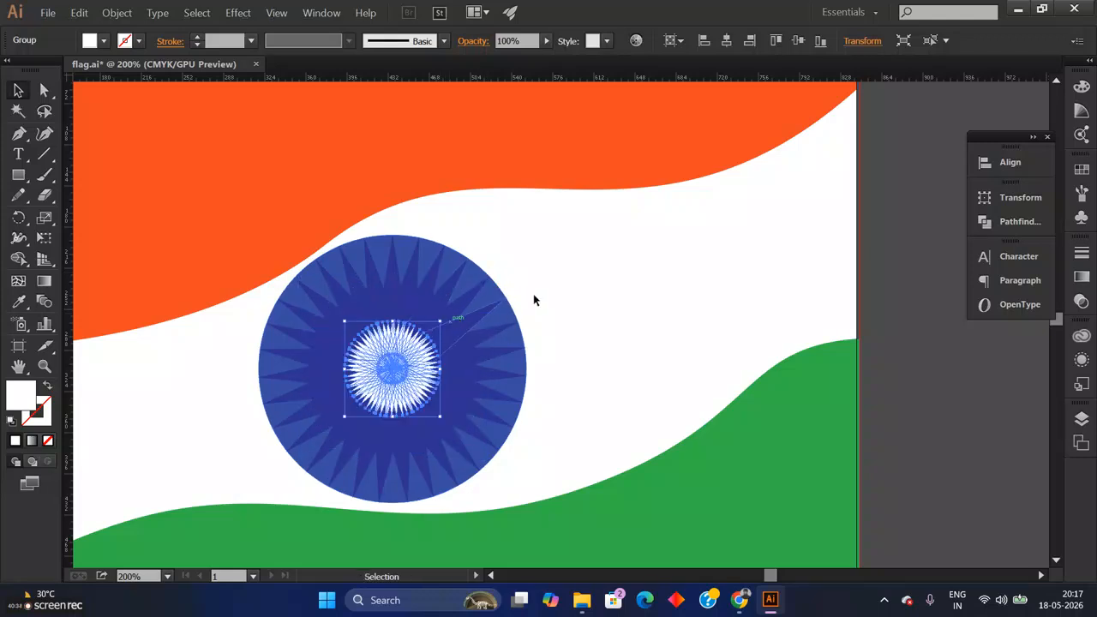
{"action": "left_click", "coordinate": [632, 277]}
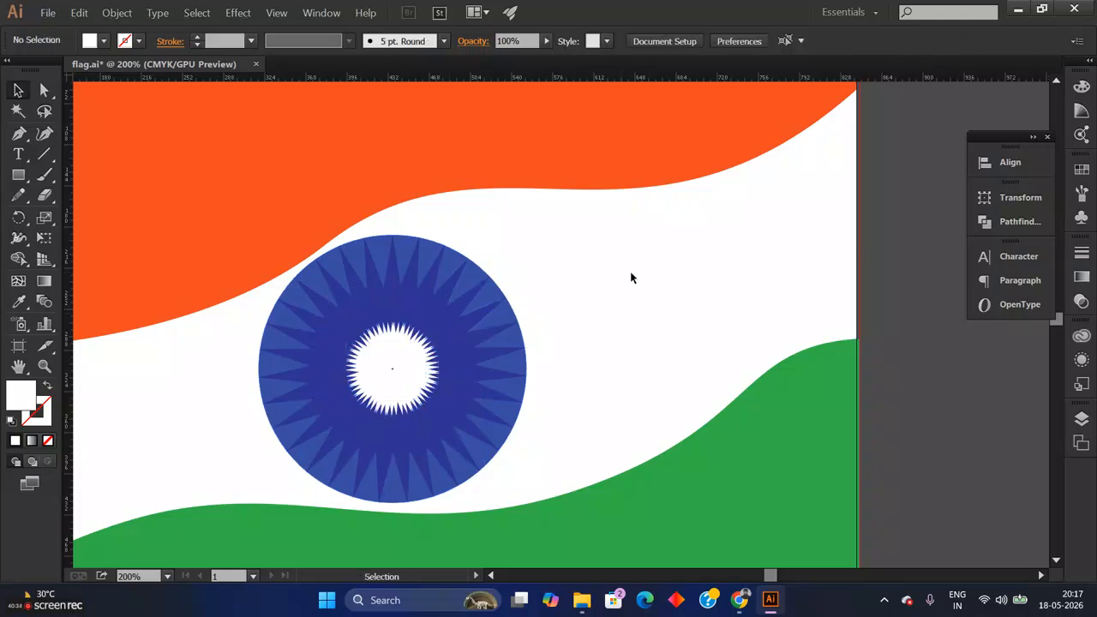
Step: Switch to the Google Meet call and turn off the camera and microphone
{"action": "left_click", "coordinate": [290, 326]}
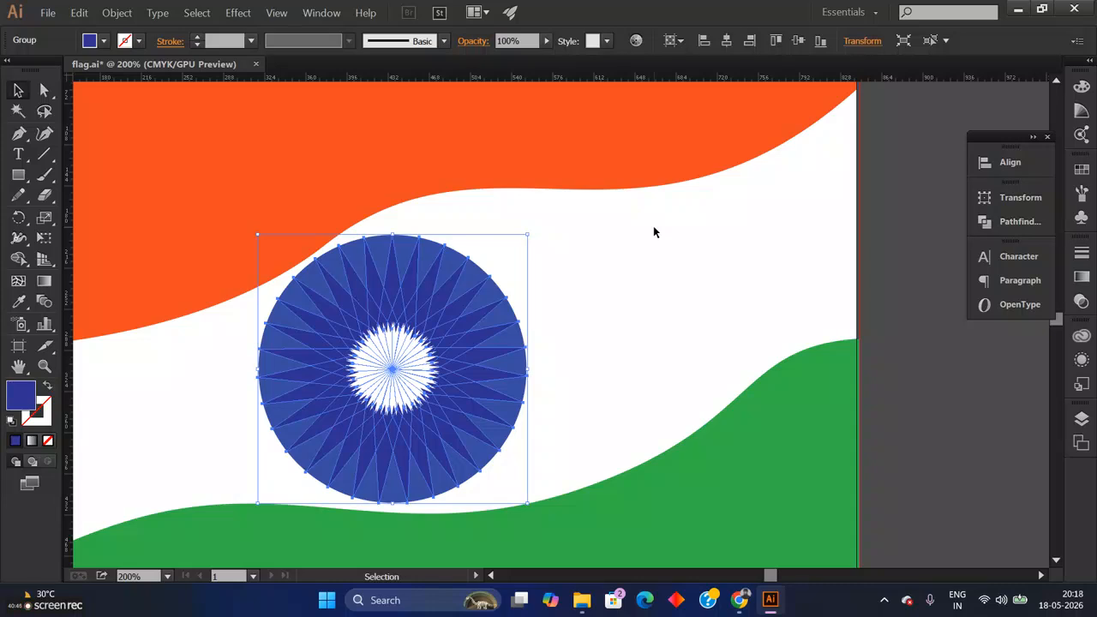
{"action": "mouse_move", "coordinate": [739, 600]}
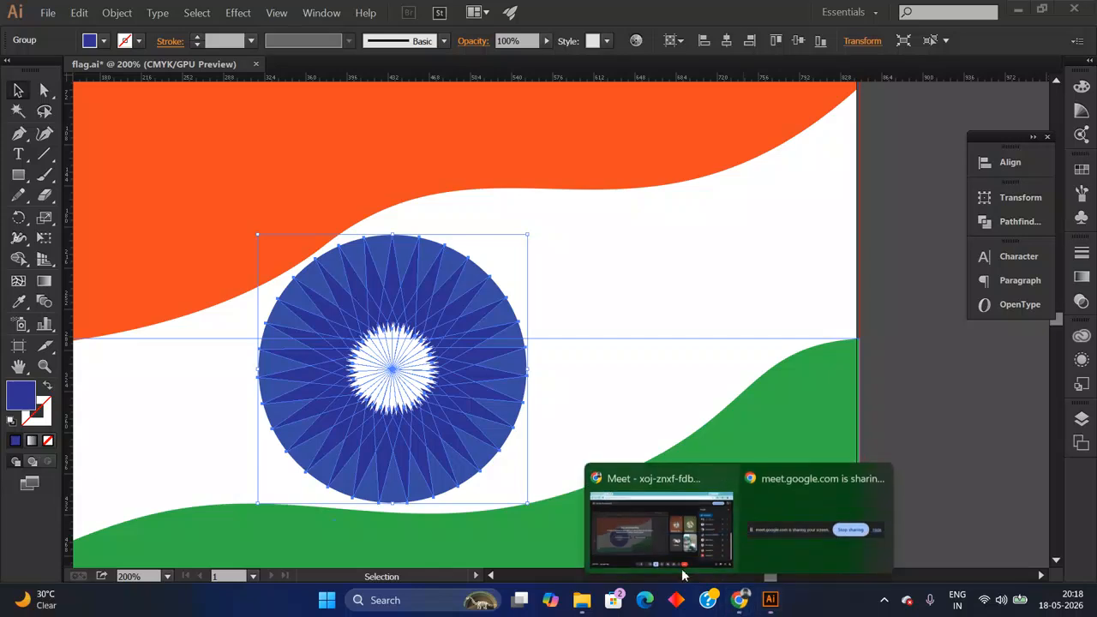
{"action": "left_click", "coordinate": [684, 565]}
{"action": "left_click", "coordinate": [463, 557]}
{"action": "left_click", "coordinate": [393, 556]}
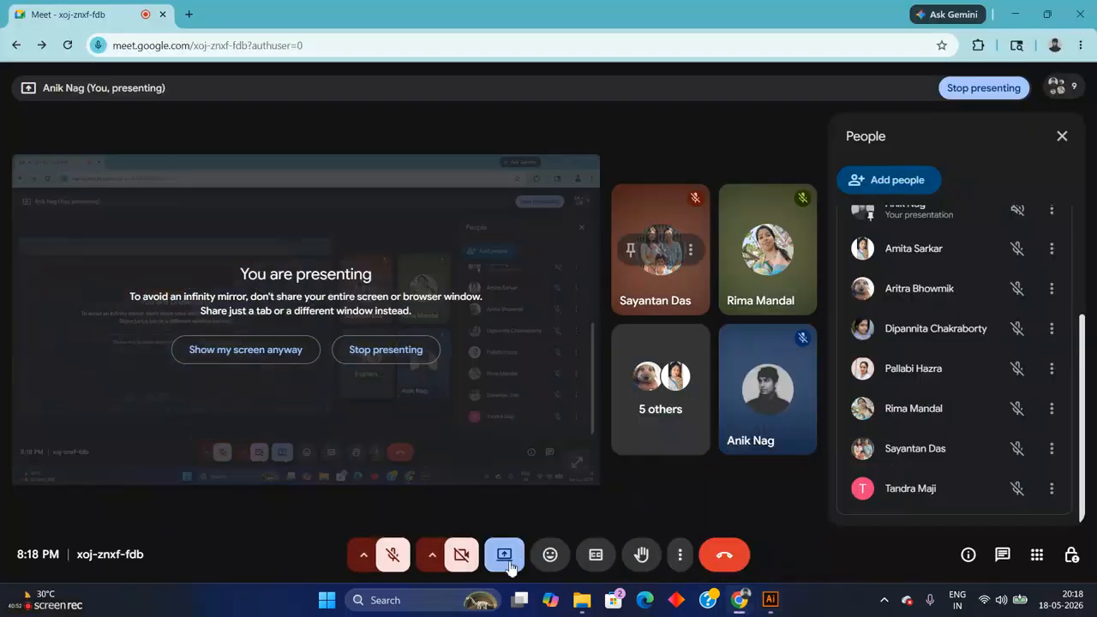
{"action": "left_click", "coordinate": [507, 559]}
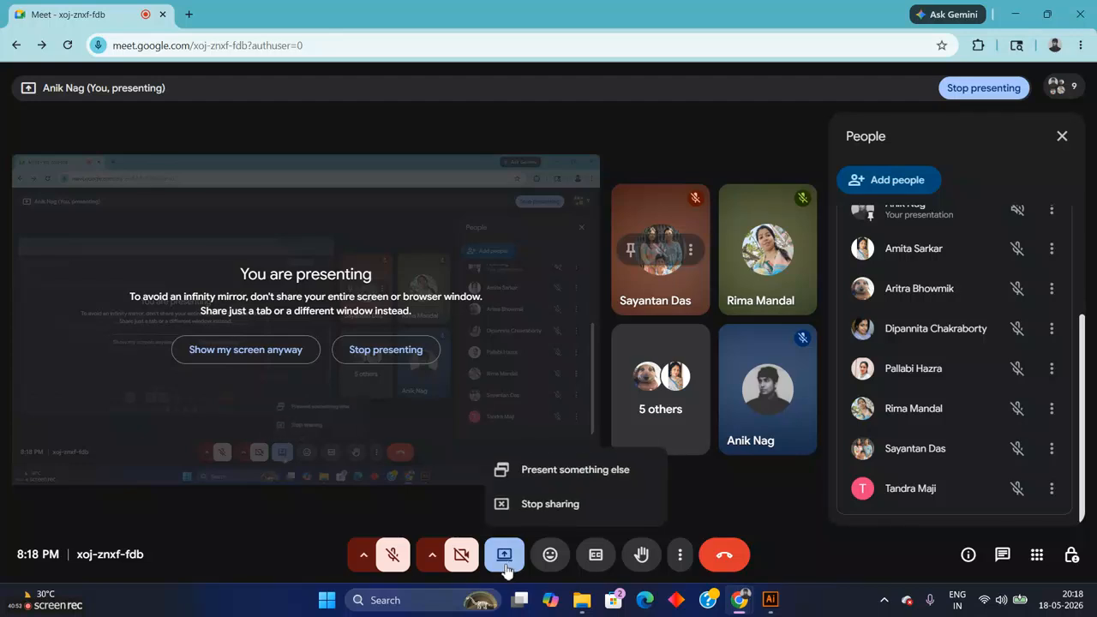
{"action": "left_click", "coordinate": [897, 549]}
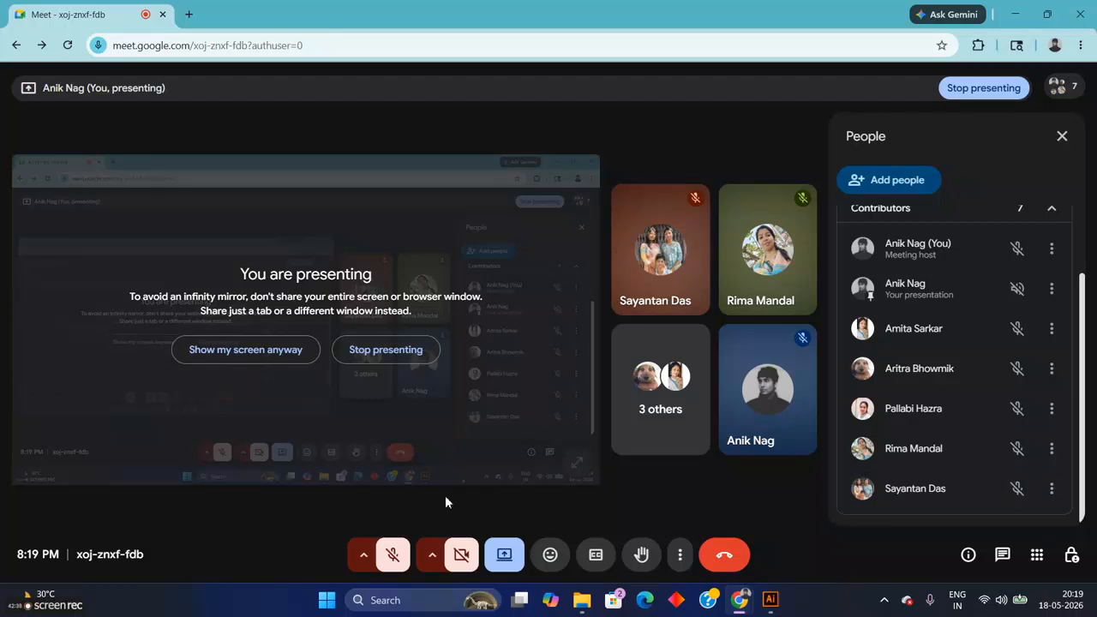
Step: Turn the call's camera and microphone on, and switch back to Illustrator
{"action": "left_click", "coordinate": [461, 554]}
{"action": "left_click", "coordinate": [392, 555]}
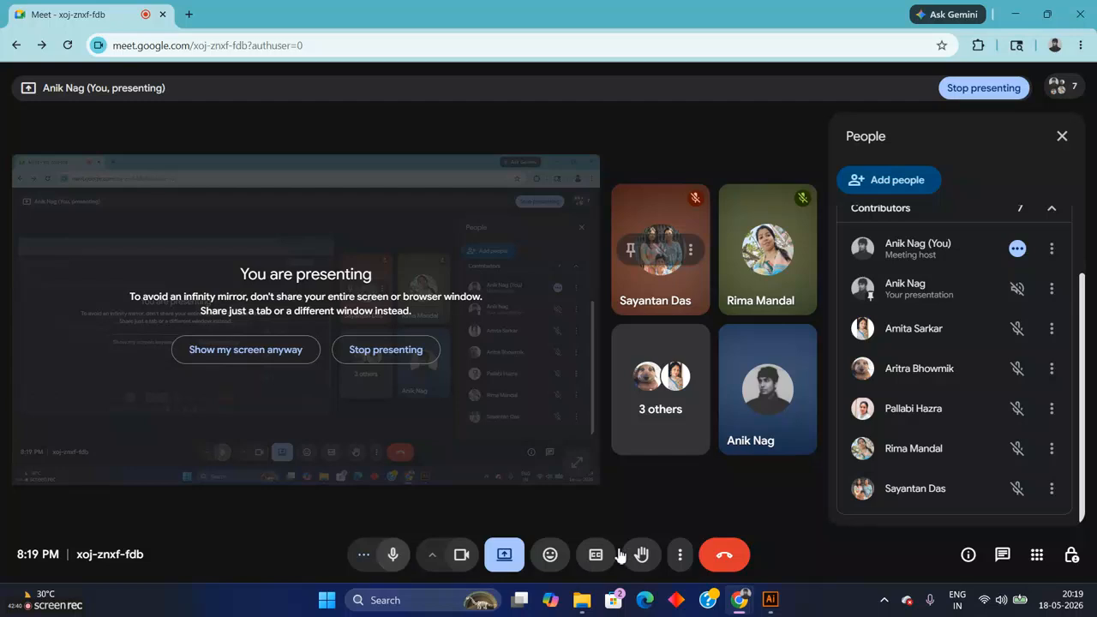
{"action": "key", "text": "alt+Tab"}
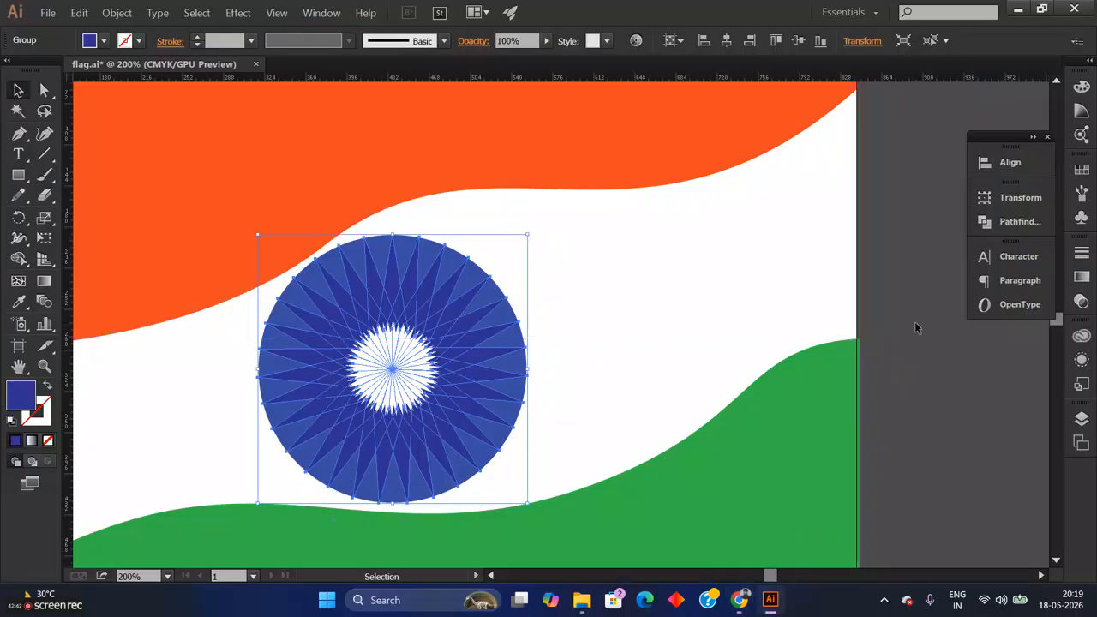
Step: Deselect the artwork, check the wheel against the whole flag, and save flag.ai
{"action": "left_click", "coordinate": [910, 431]}
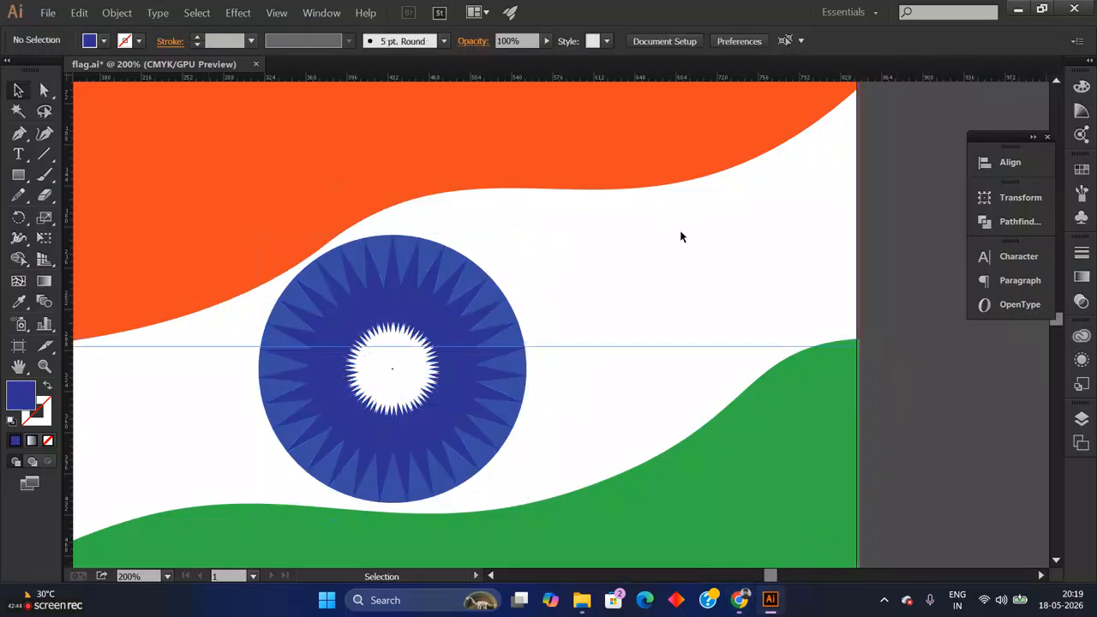
{"action": "key", "text": "ctrl+1"}
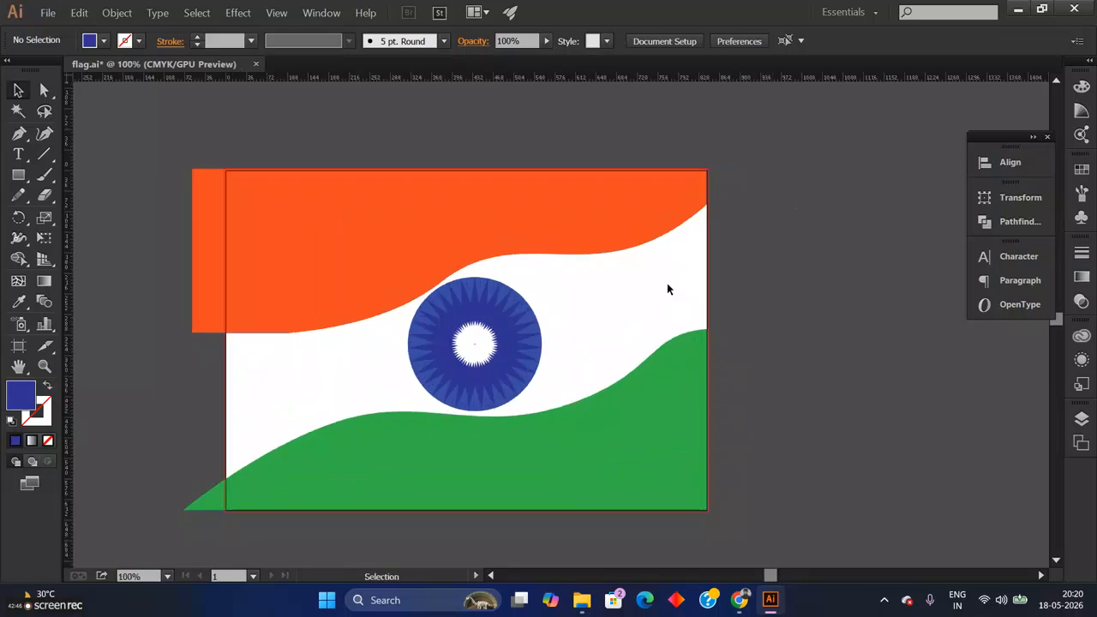
{"action": "left_click", "coordinate": [508, 313]}
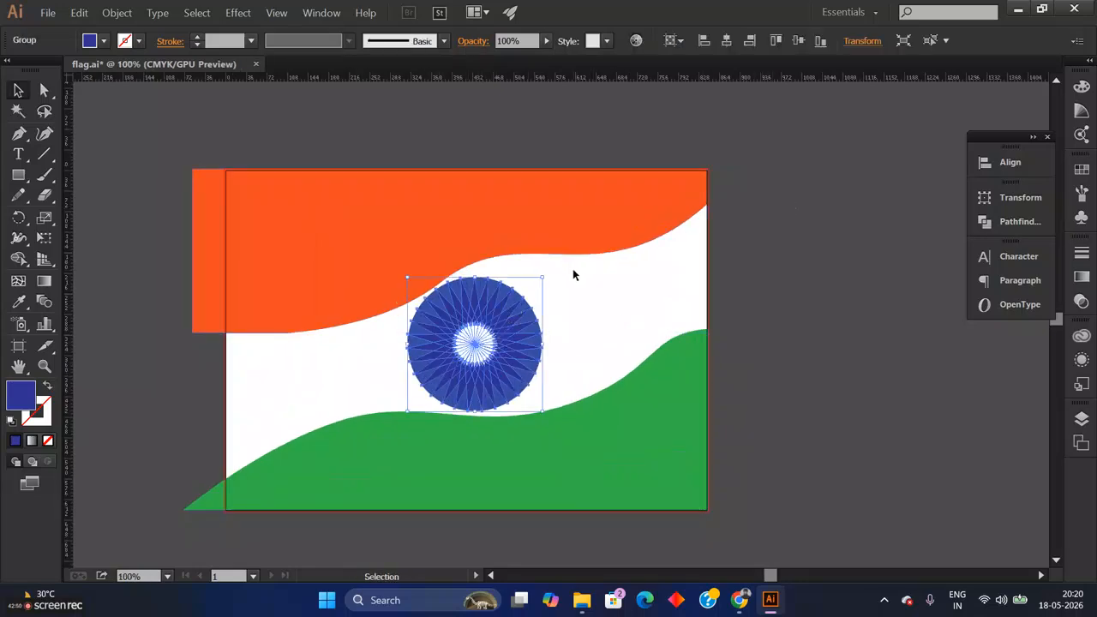
{"action": "key", "text": "ctrl+plus"}
{"action": "left_click", "coordinate": [614, 307]}
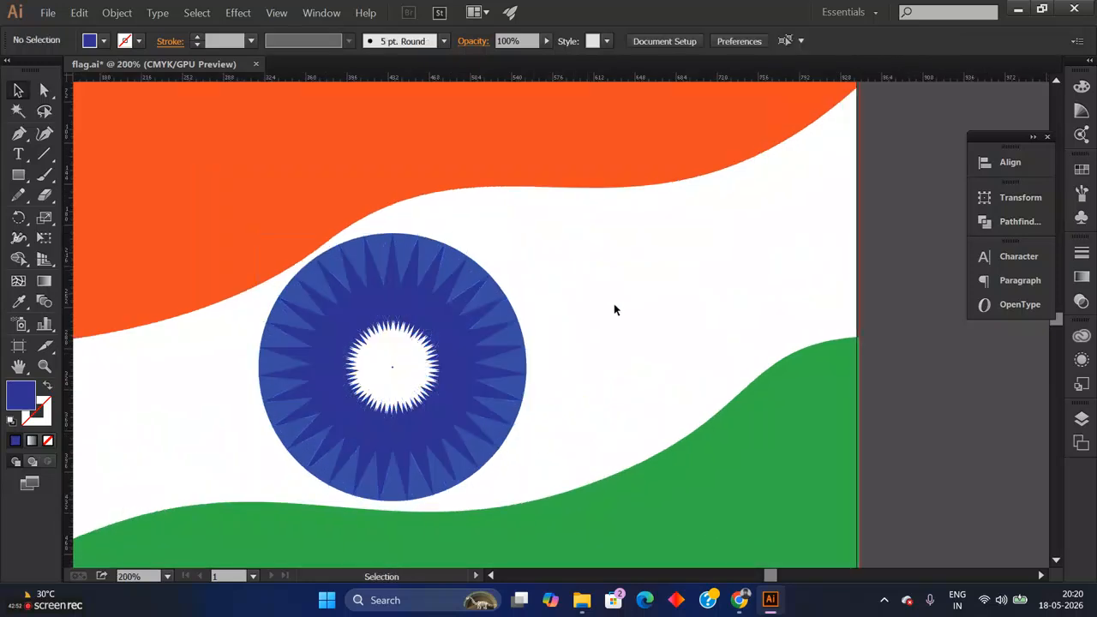
{"action": "key", "text": "ctrl+minus"}
{"action": "key", "text": "ctrl+minus"}
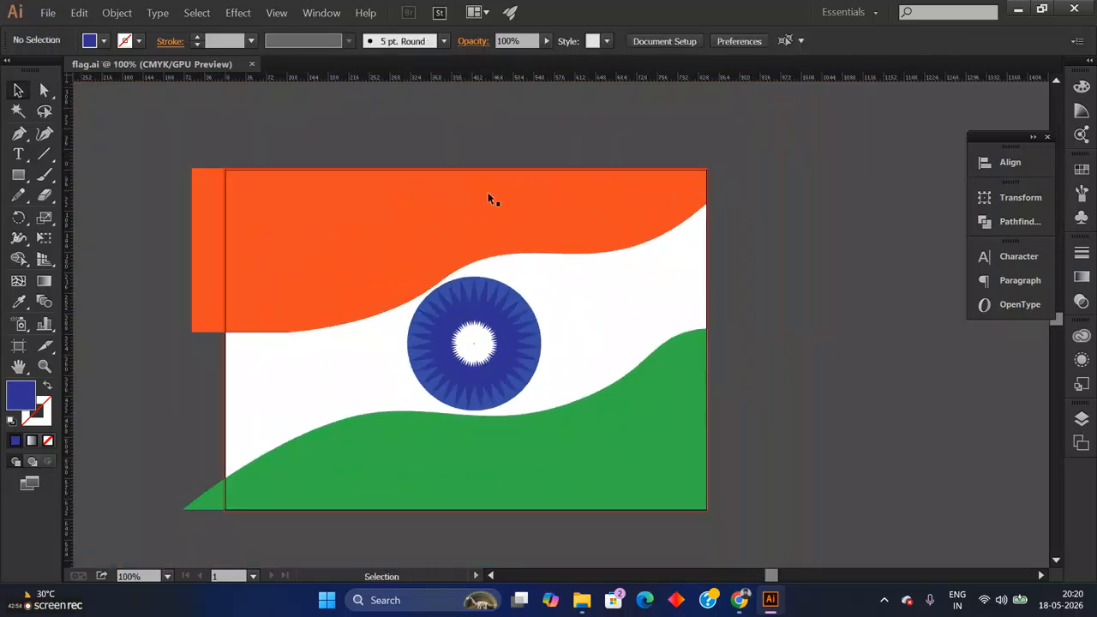
{"action": "left_click", "coordinate": [52, 14]}
{"action": "left_click", "coordinate": [72, 30]}
{"action": "left_click", "coordinate": [731, 532]}
Step: Switch to File Explorer, open rockstar-logo.ai from the Downloads folder, and check how the star and text are grouped
{"action": "mouse_move", "coordinate": [594, 602]}
{"action": "mouse_move", "coordinate": [647, 536]}
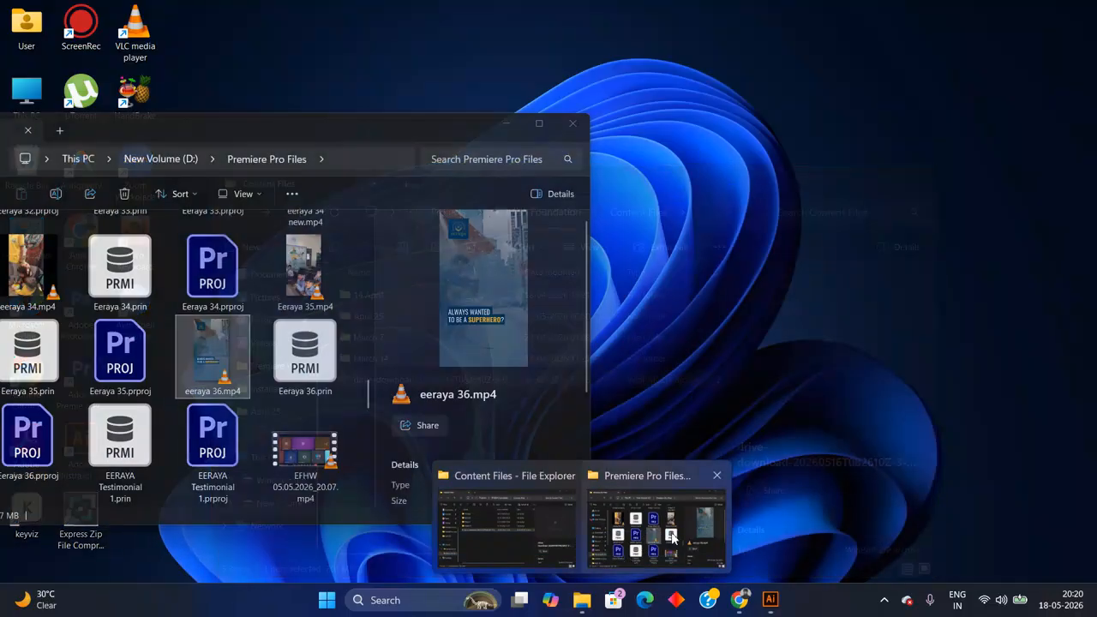
{"action": "left_click", "coordinate": [673, 536]}
{"action": "scroll", "coordinate": [214, 360], "scroll_direction": "up", "scroll_amount": 6}
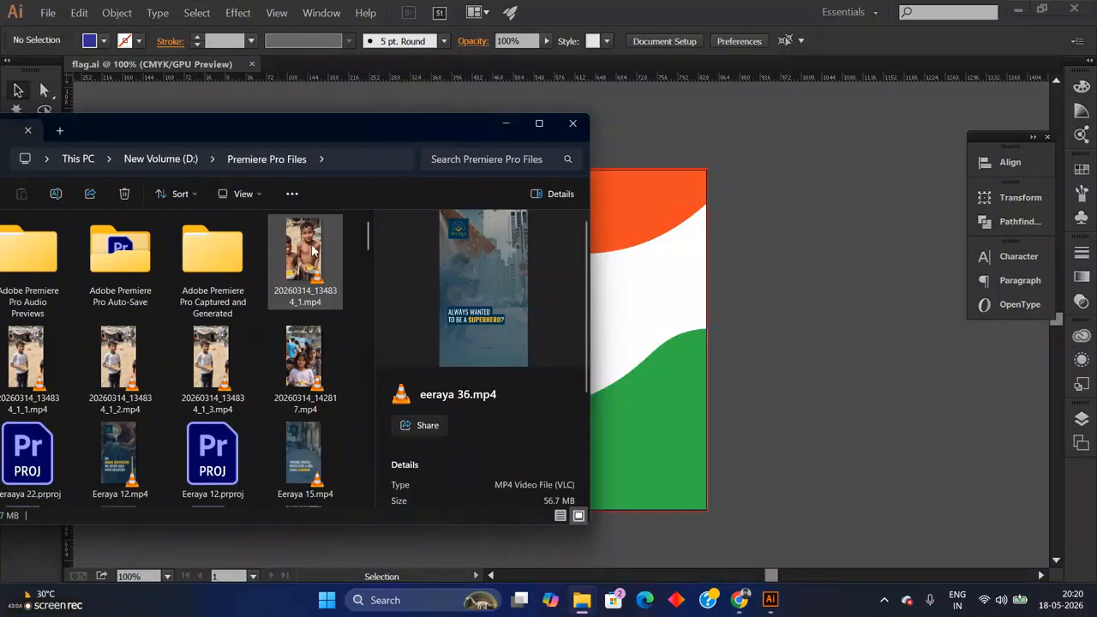
{"action": "left_click_drag", "start_coordinate": [411, 133], "coordinate": [818, 155]}
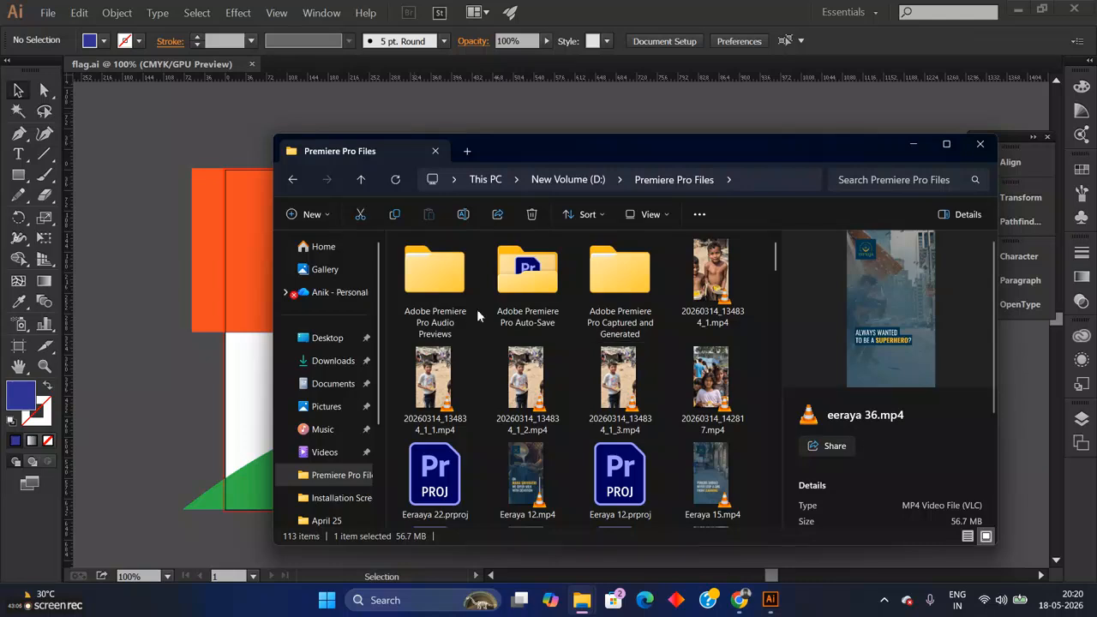
{"action": "left_click", "coordinate": [293, 180]}
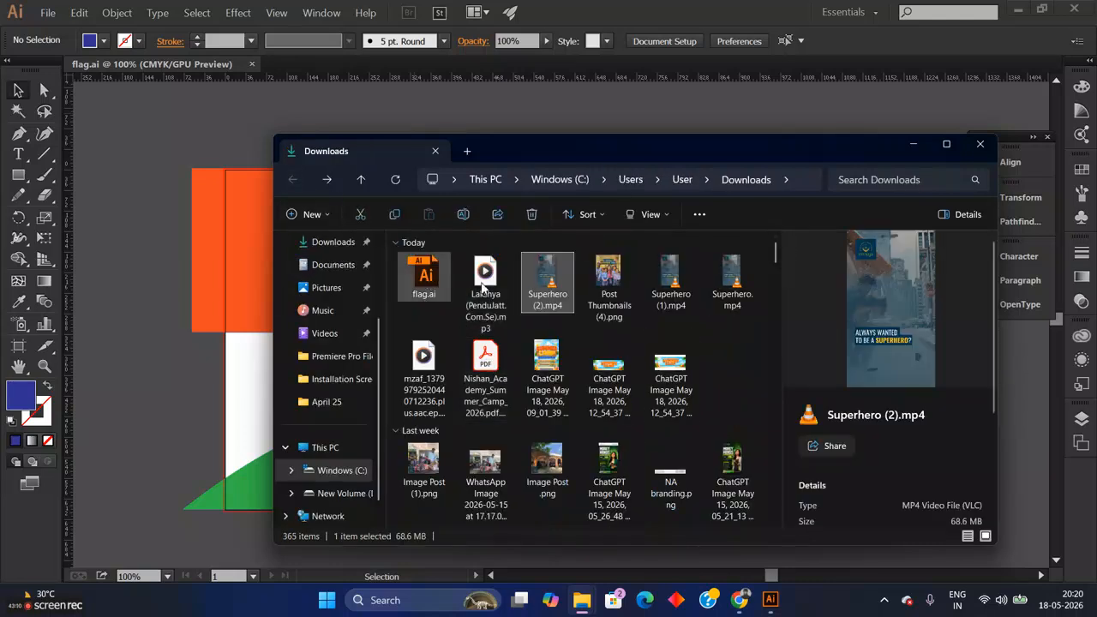
{"action": "scroll", "coordinate": [694, 402], "scroll_direction": "down", "scroll_amount": 2}
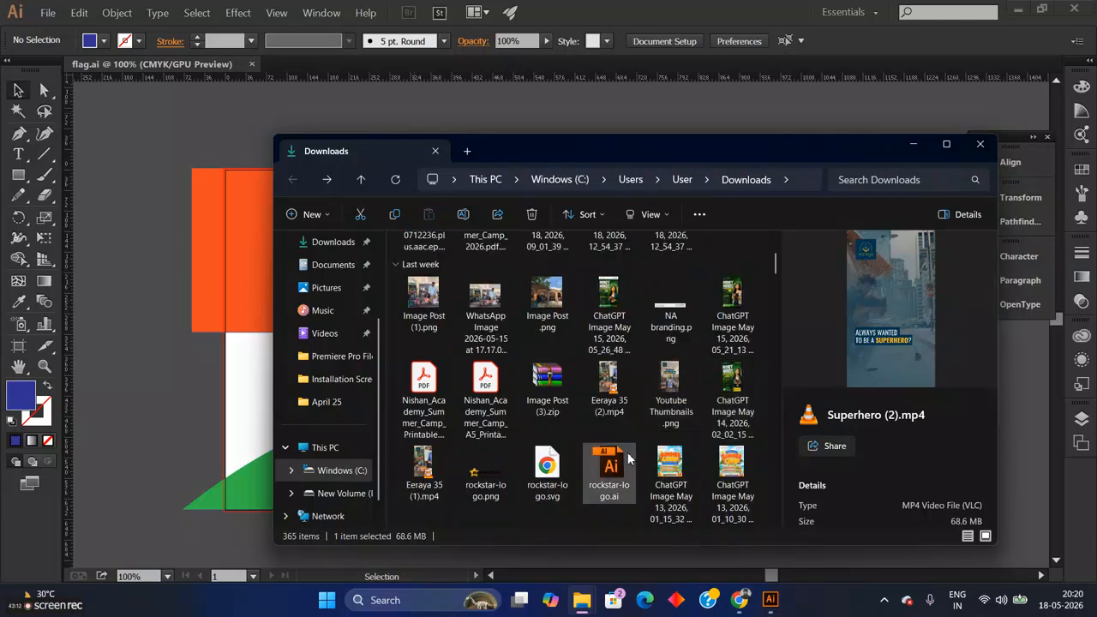
{"action": "left_click", "coordinate": [627, 465]}
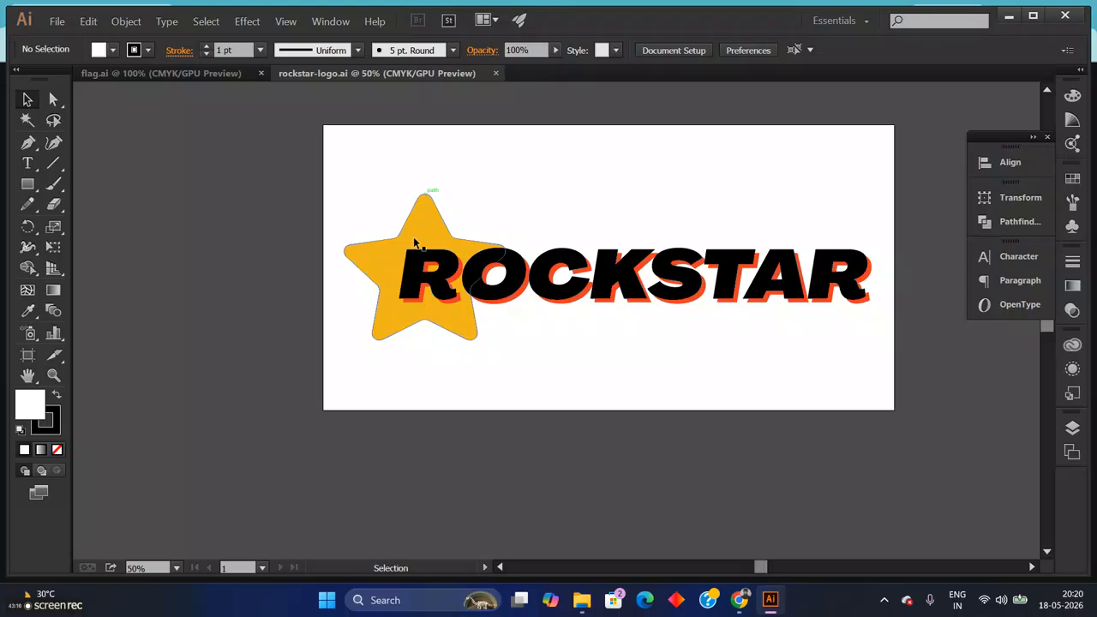
{"action": "left_click", "coordinate": [414, 228]}
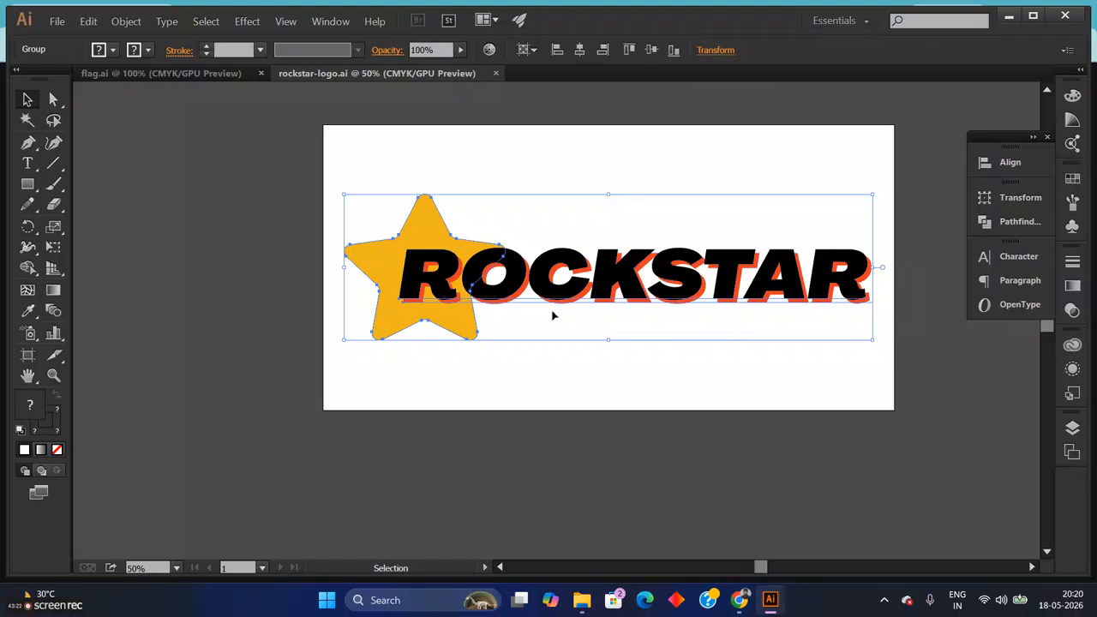
{"action": "left_click", "coordinate": [654, 176]}
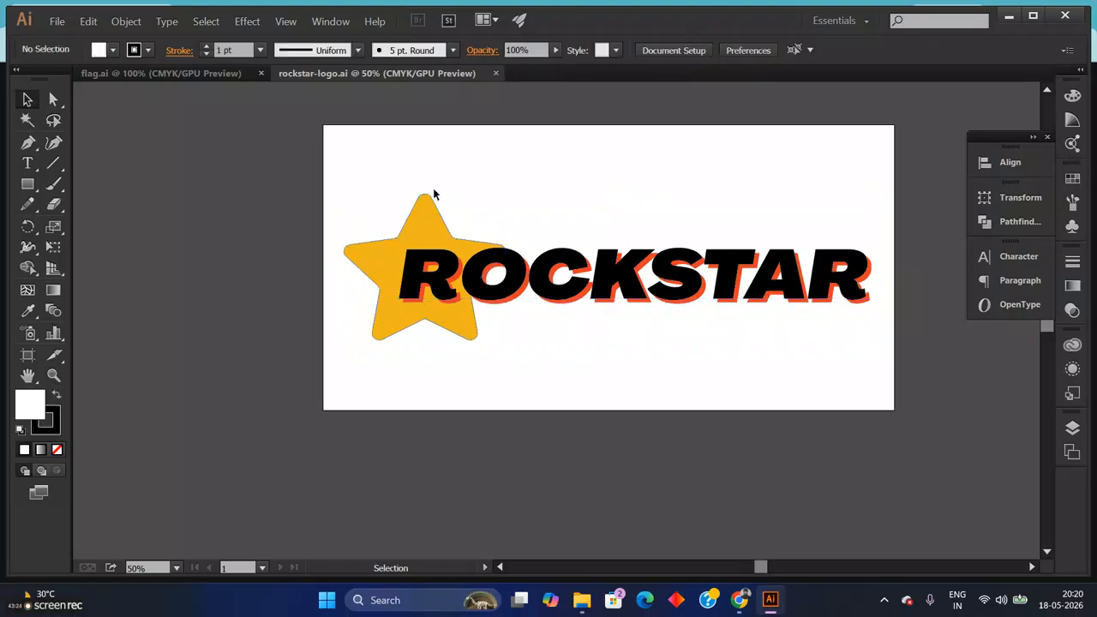
Step: Return to the flag.ai document and maximize the application window
{"action": "left_click", "coordinate": [184, 74]}
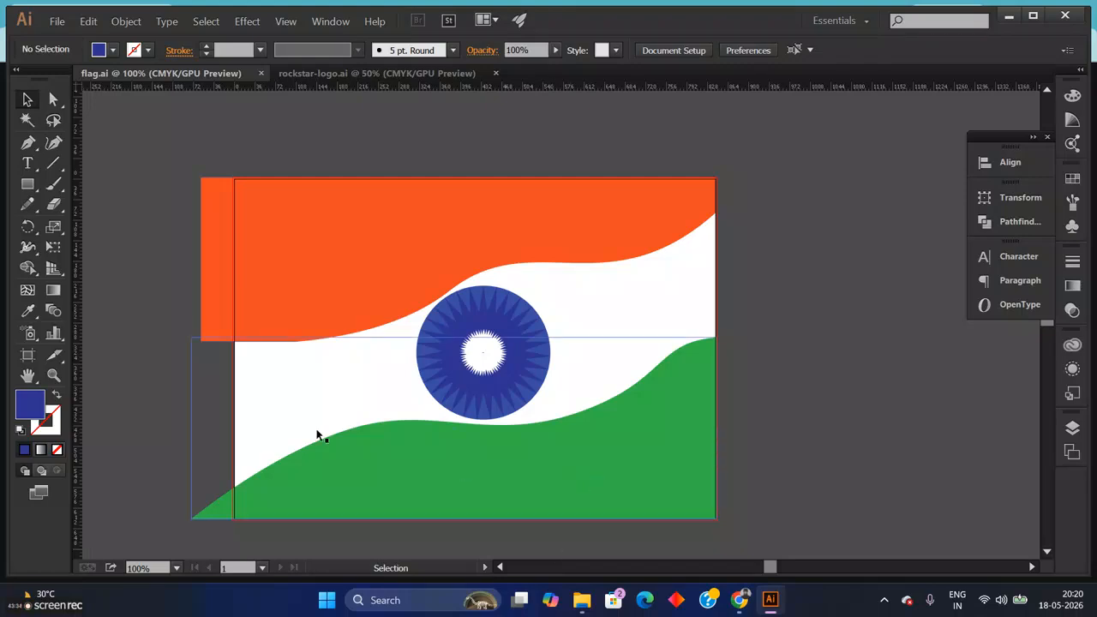
{"action": "left_click", "coordinate": [1033, 15]}
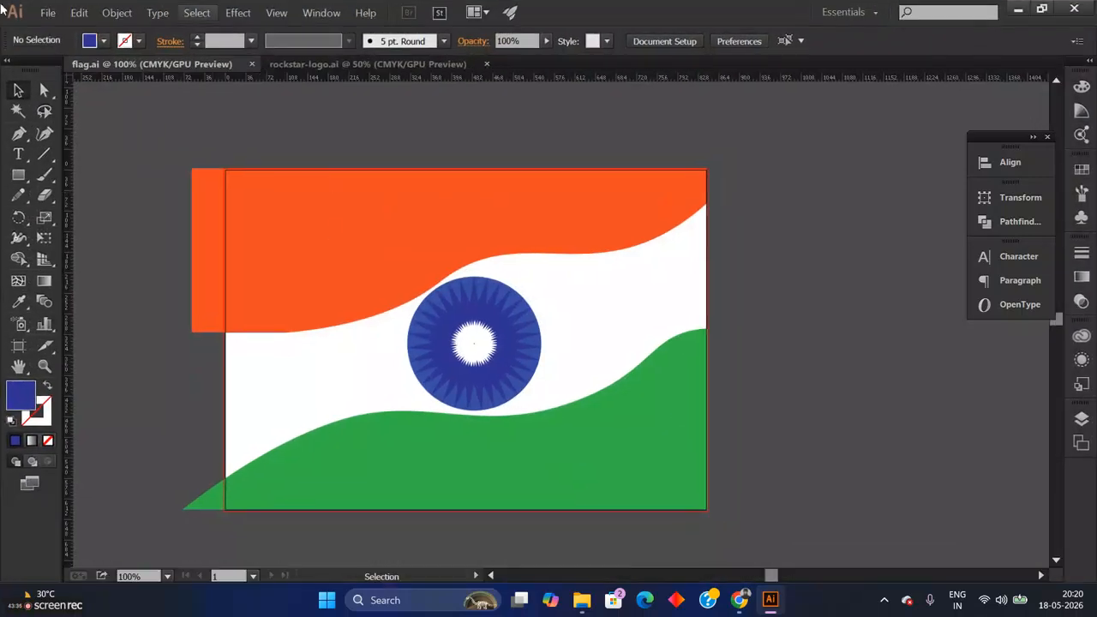
{"action": "left_click", "coordinate": [48, 13]}
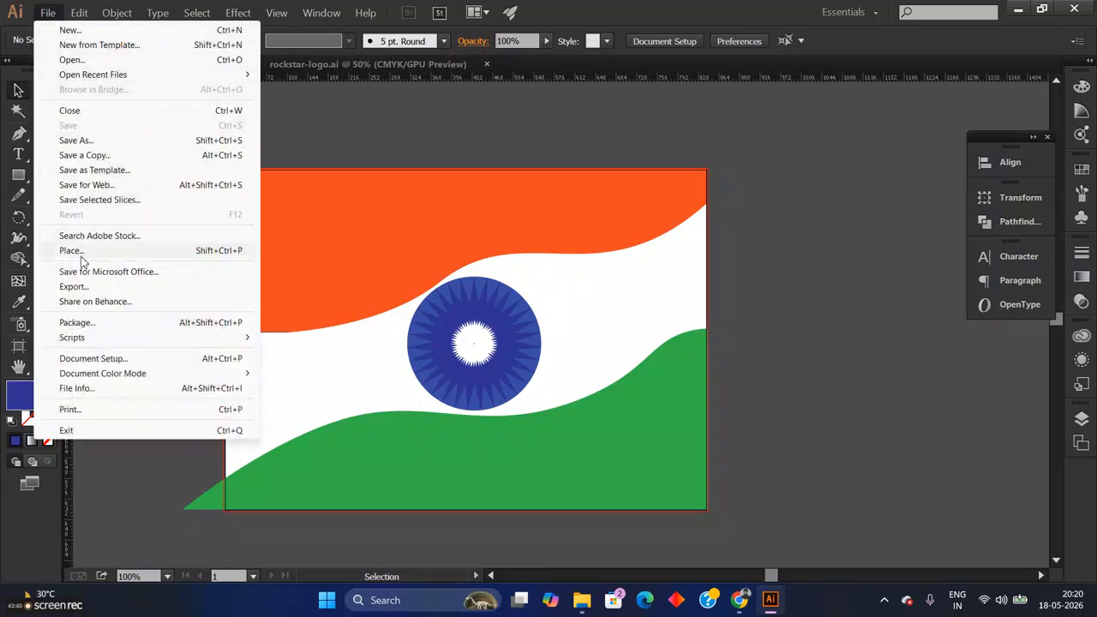
{"action": "left_click", "coordinate": [93, 302]}
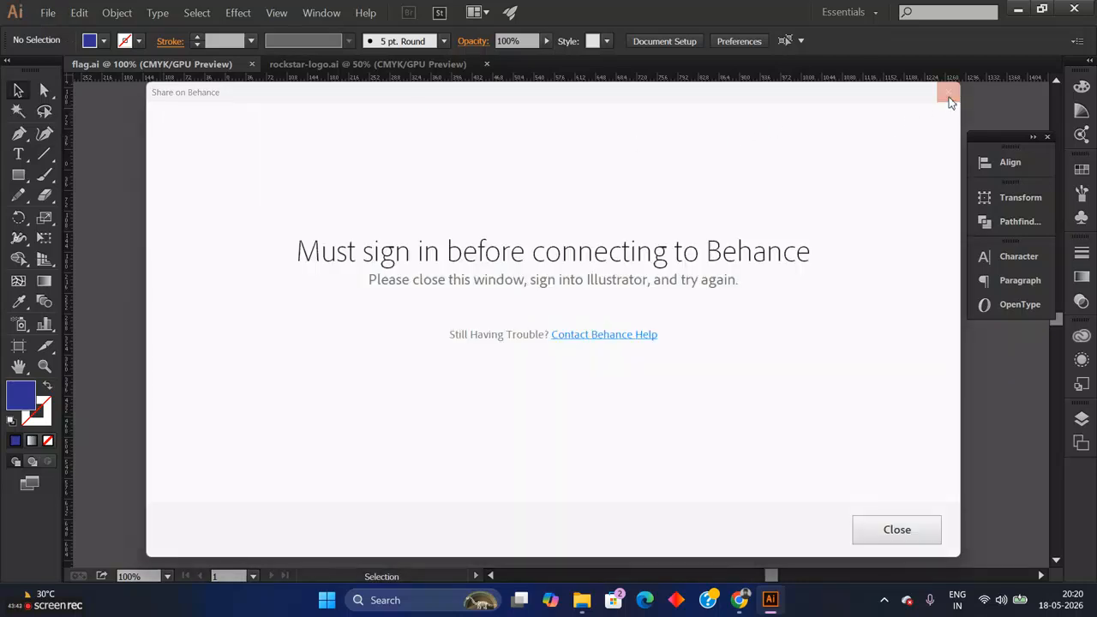
{"action": "left_click", "coordinate": [949, 94]}
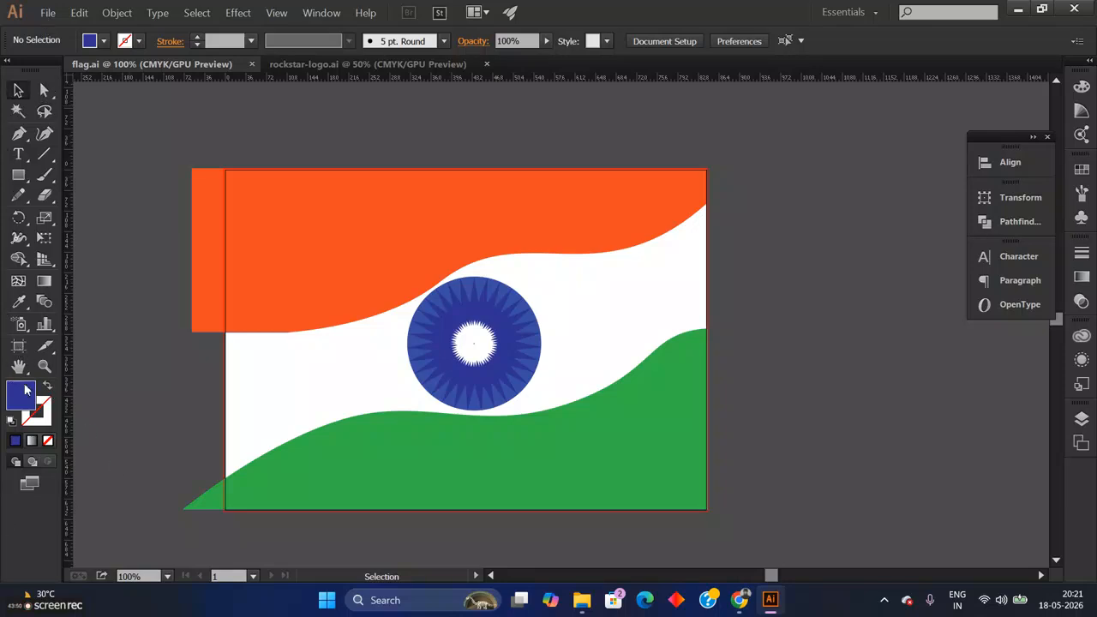
Step: Try the A3 preset on the flag's artboard and cancel the artboard options
{"action": "double_click", "coordinate": [18, 346]}
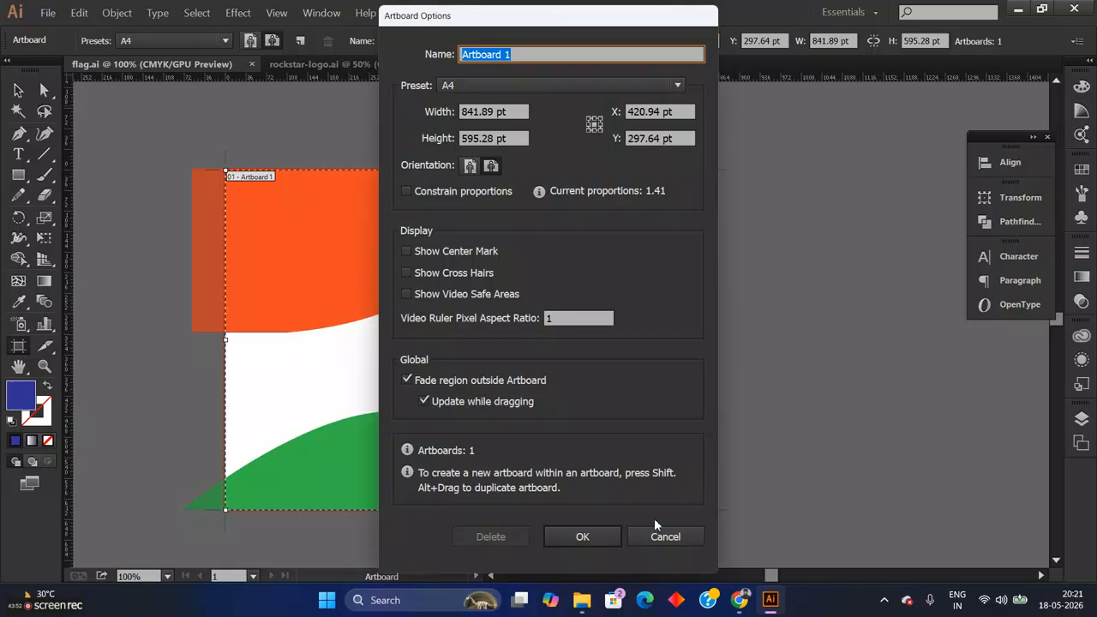
{"action": "left_click", "coordinate": [662, 535]}
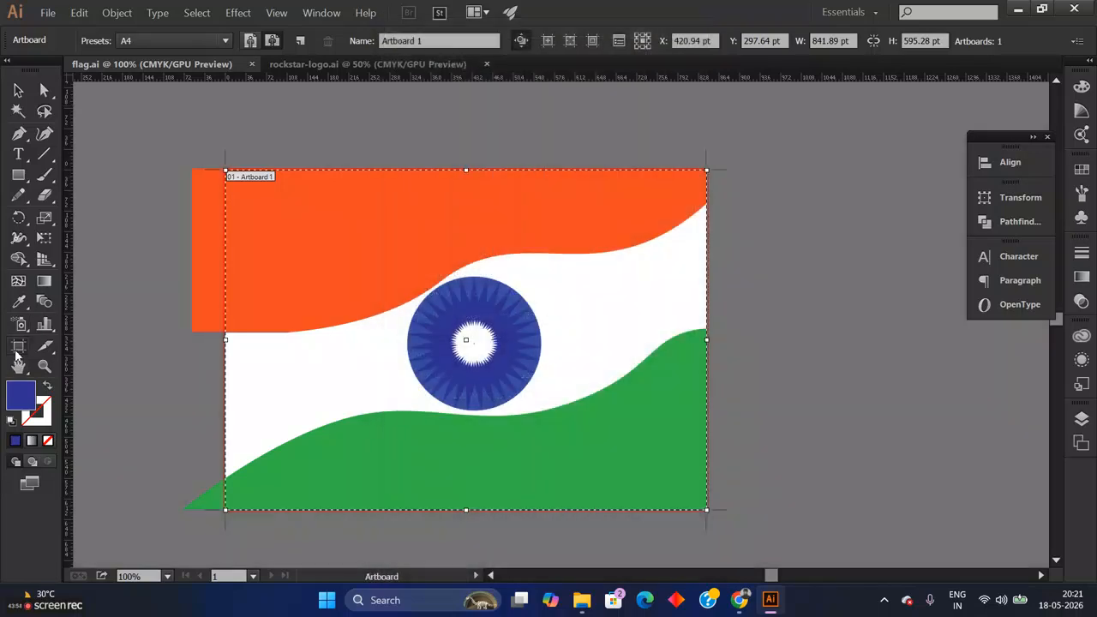
{"action": "double_click", "coordinate": [18, 346]}
{"action": "left_click", "coordinate": [476, 89]}
{"action": "left_click", "coordinate": [474, 92]}
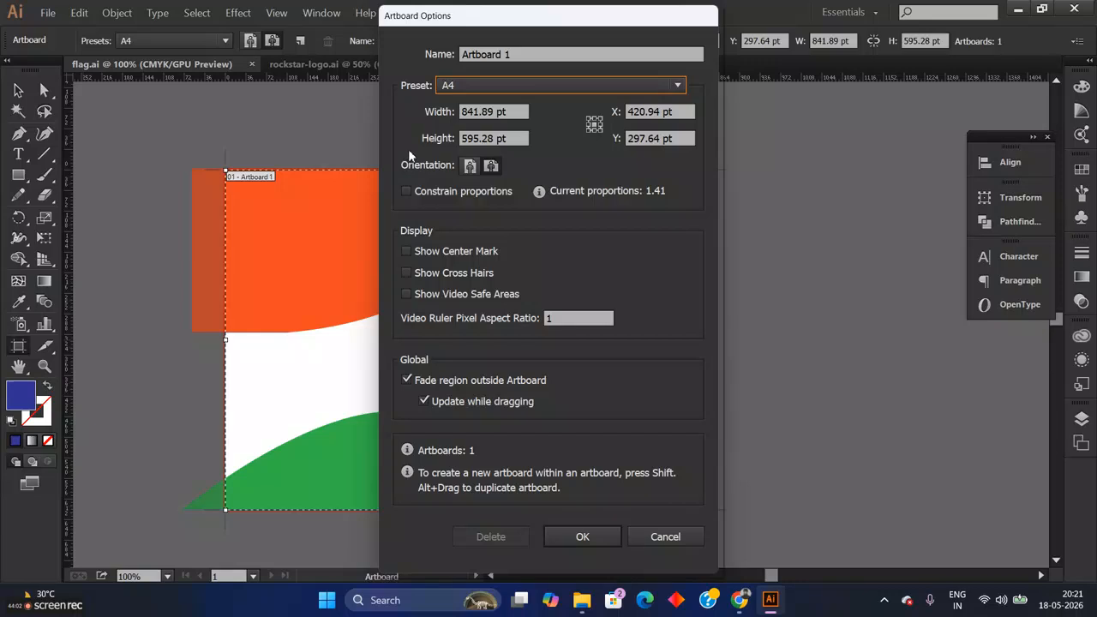
{"action": "left_click", "coordinate": [506, 91]}
{"action": "left_click", "coordinate": [507, 103]}
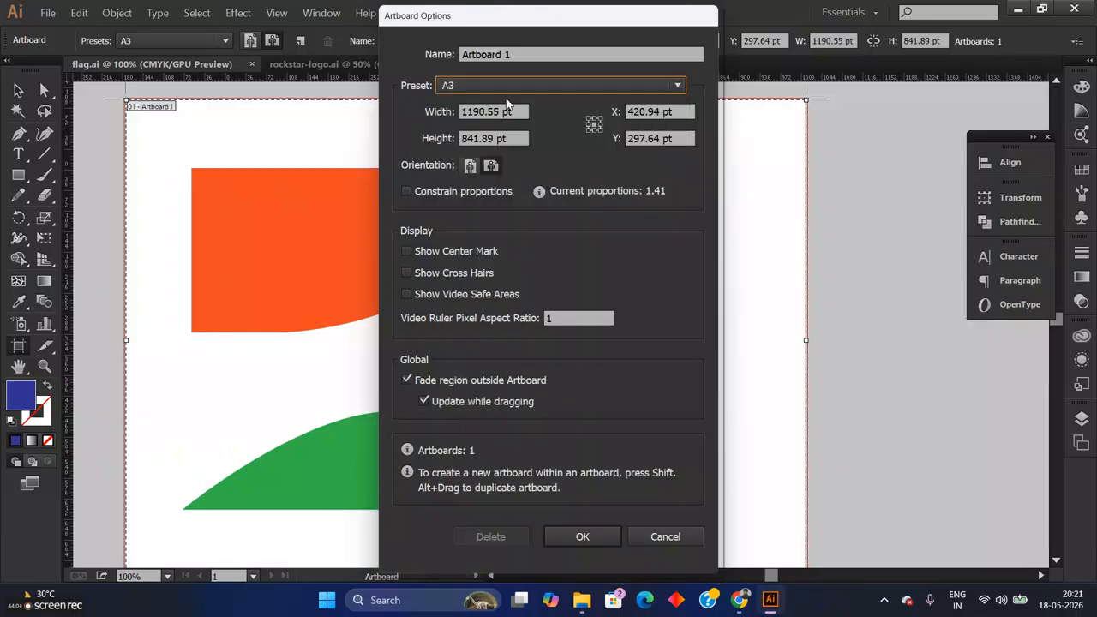
{"action": "left_click", "coordinate": [555, 89]}
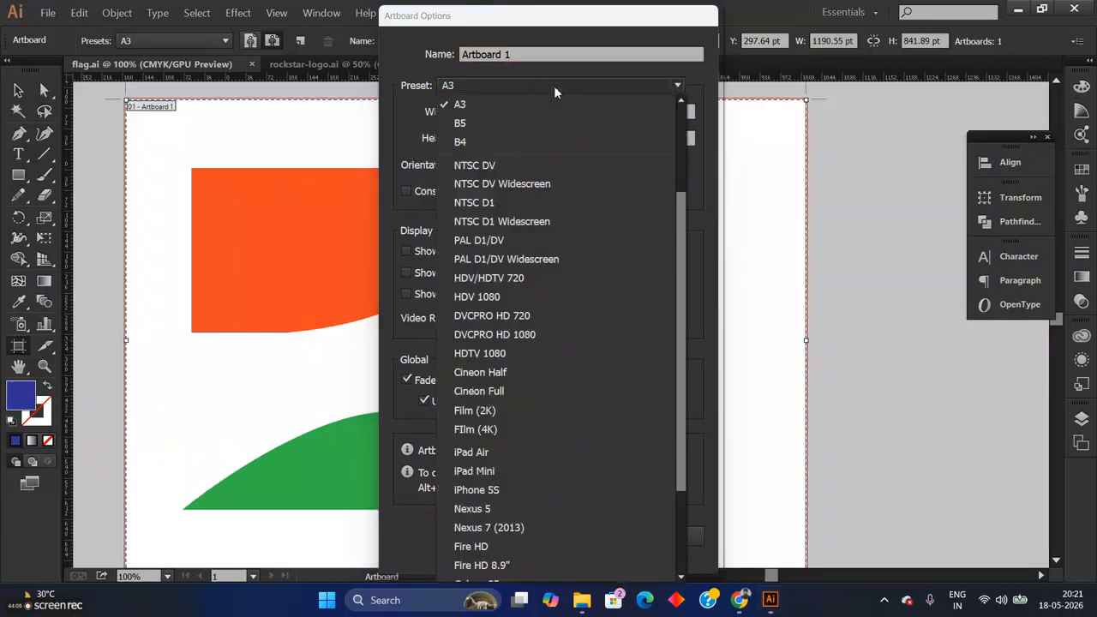
{"action": "left_click", "coordinate": [555, 86]}
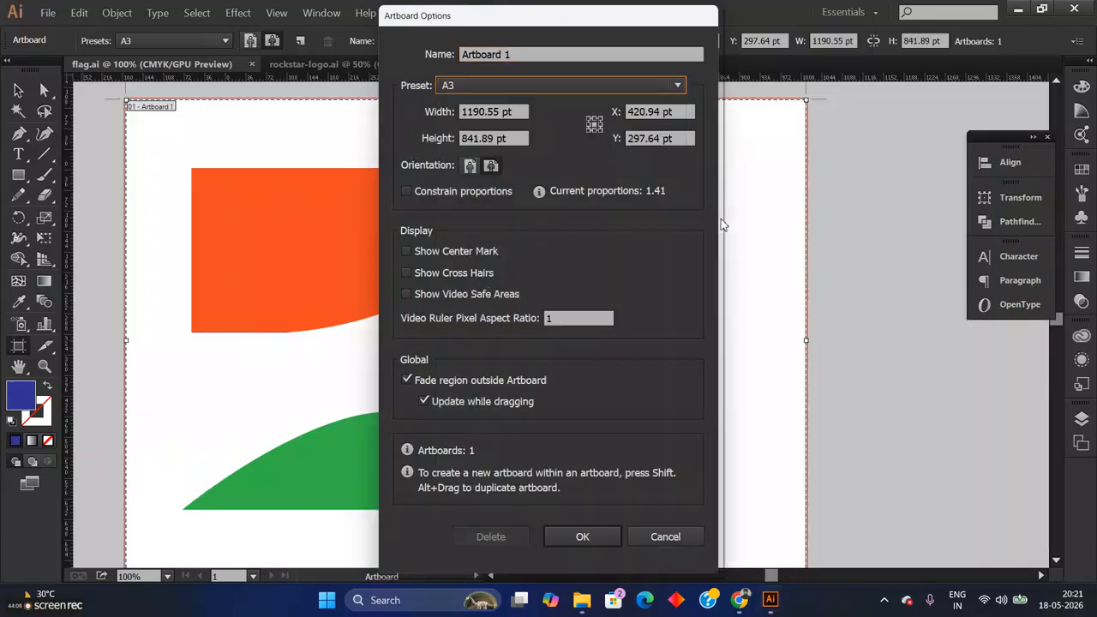
{"action": "left_click", "coordinate": [670, 543]}
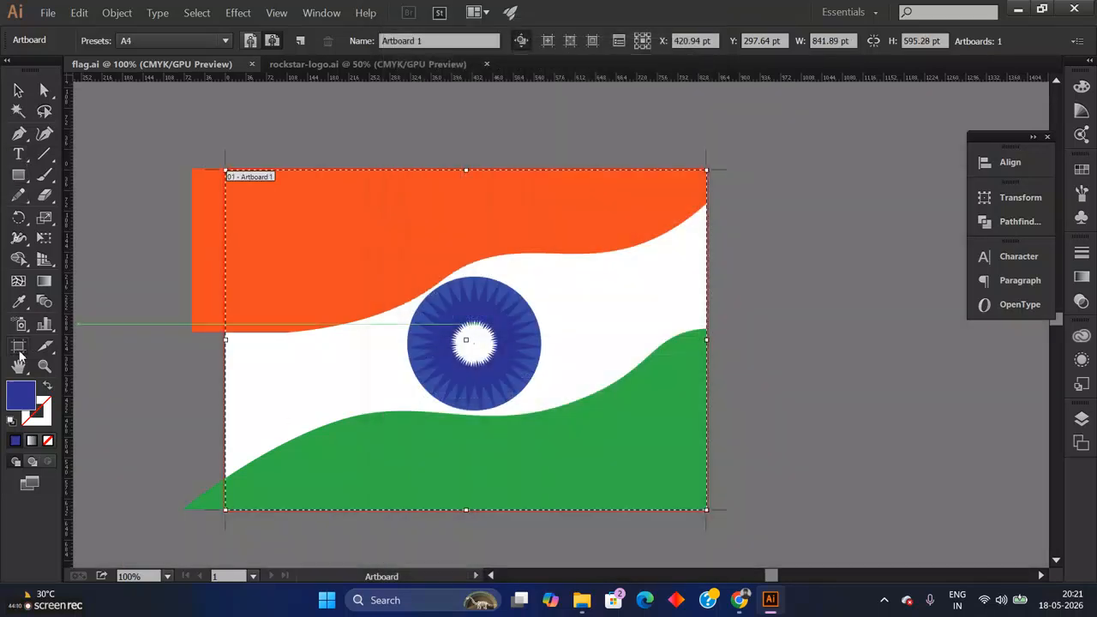
Step: Try fitting the artboard to the artwork bounds with proportions constrained, and undo the resize
{"action": "double_click", "coordinate": [18, 350]}
{"action": "left_click", "coordinate": [468, 166]}
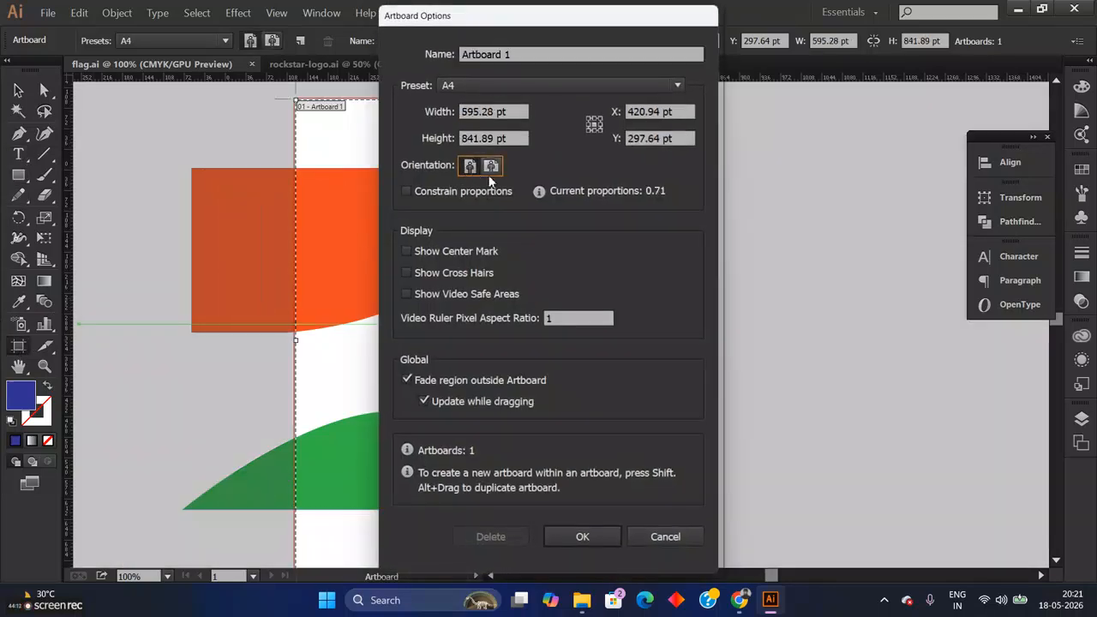
{"action": "left_click", "coordinate": [495, 168]}
{"action": "left_click", "coordinate": [407, 192]}
{"action": "left_click", "coordinate": [605, 85]}
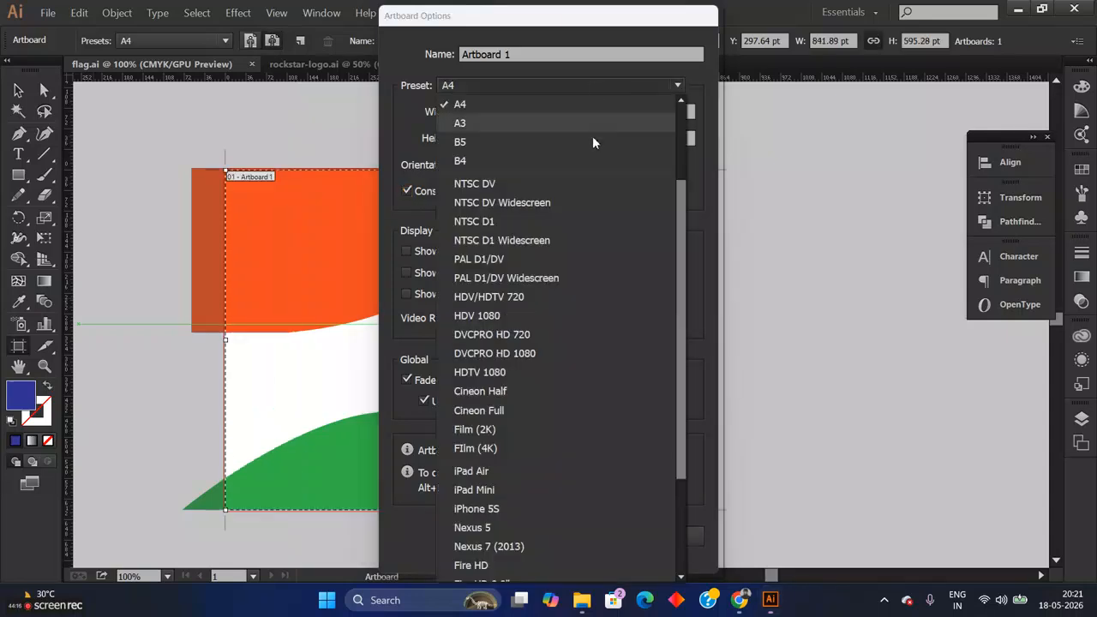
{"action": "scroll", "coordinate": [587, 240], "scroll_direction": "down", "scroll_amount": 3}
{"action": "scroll", "coordinate": [548, 185], "scroll_direction": "up", "scroll_amount": 5}
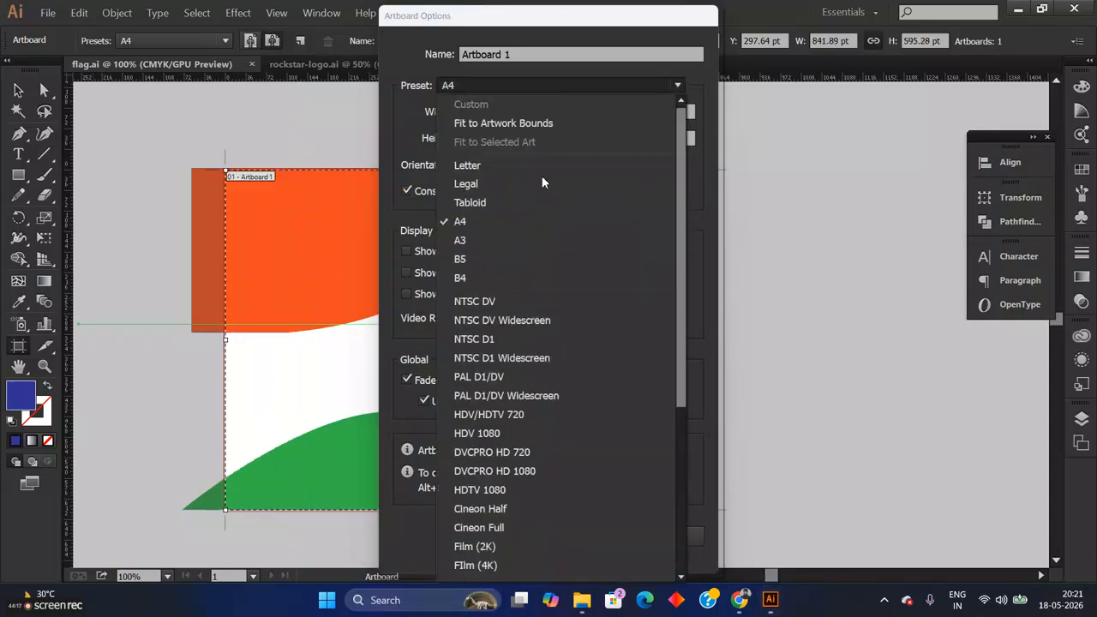
{"action": "left_click", "coordinate": [514, 126]}
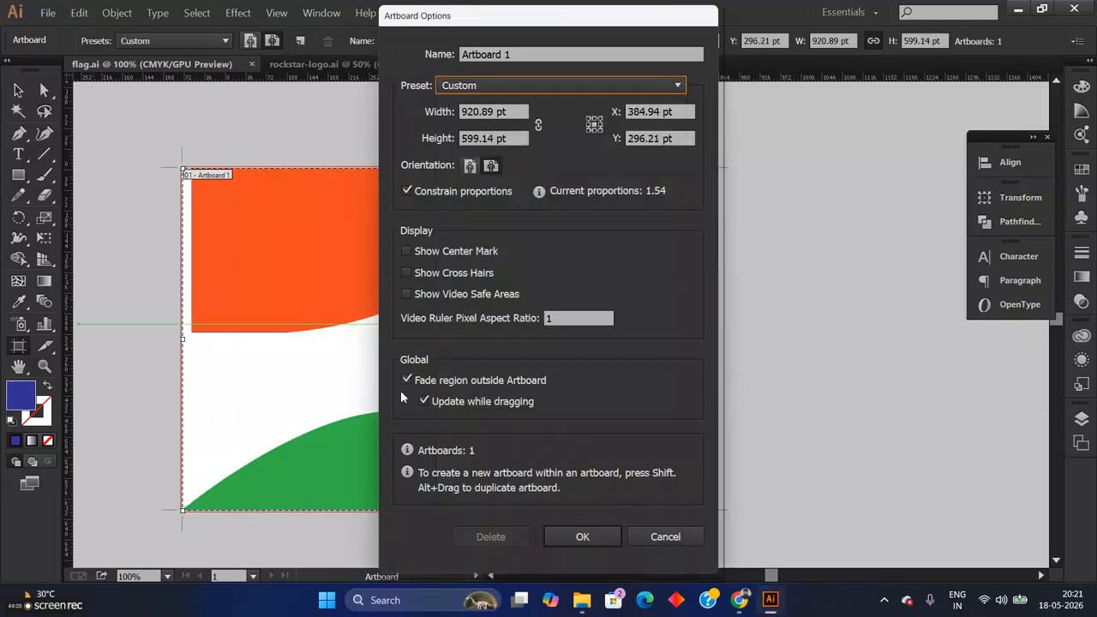
{"action": "left_click", "coordinate": [582, 537]}
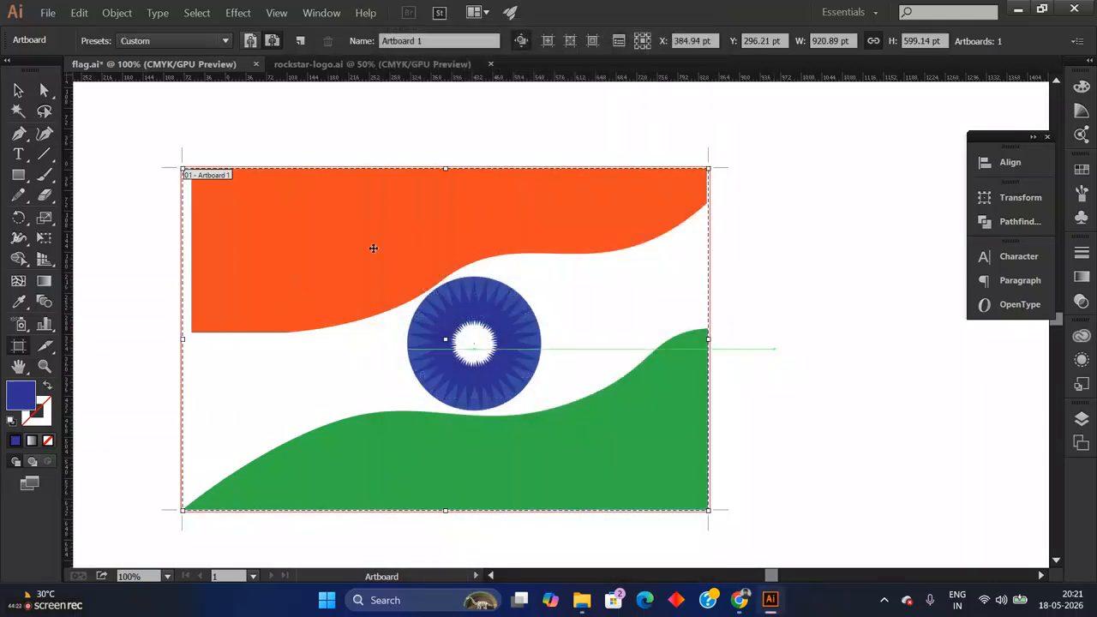
{"action": "key", "text": "a"}
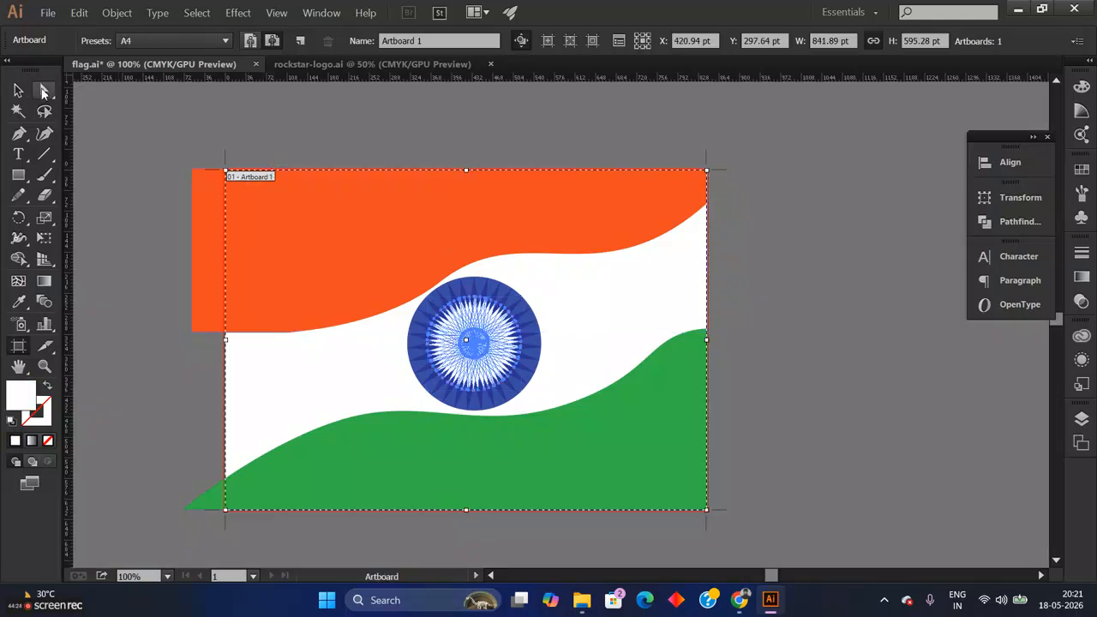
Step: Select the orange band, the wheel and the green band, and fit the artboard to this artwork
{"action": "left_click_drag", "start_coordinate": [293, 135], "coordinate": [574, 486]}
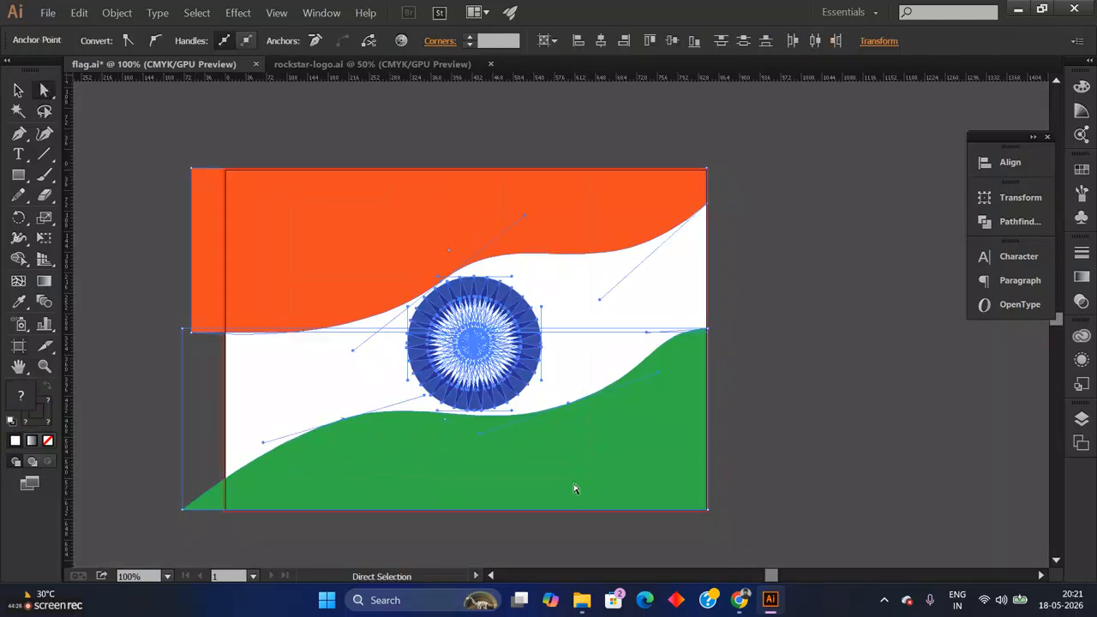
{"action": "double_click", "coordinate": [18, 346]}
{"action": "left_click", "coordinate": [535, 86]}
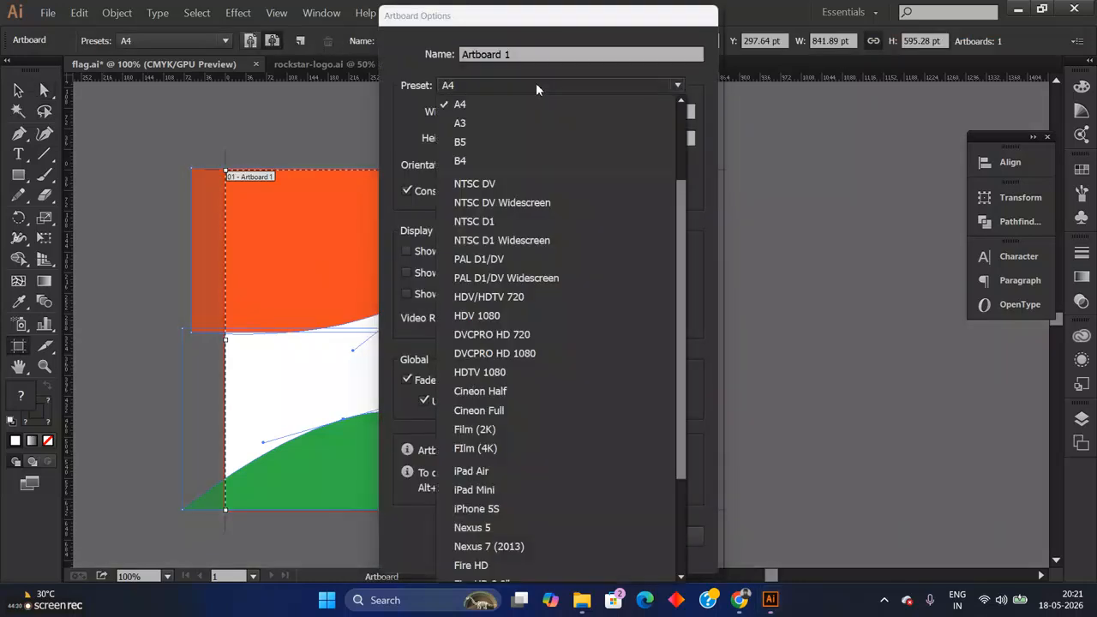
{"action": "scroll", "coordinate": [529, 131], "scroll_direction": "up", "scroll_amount": 3}
{"action": "left_click", "coordinate": [532, 144]}
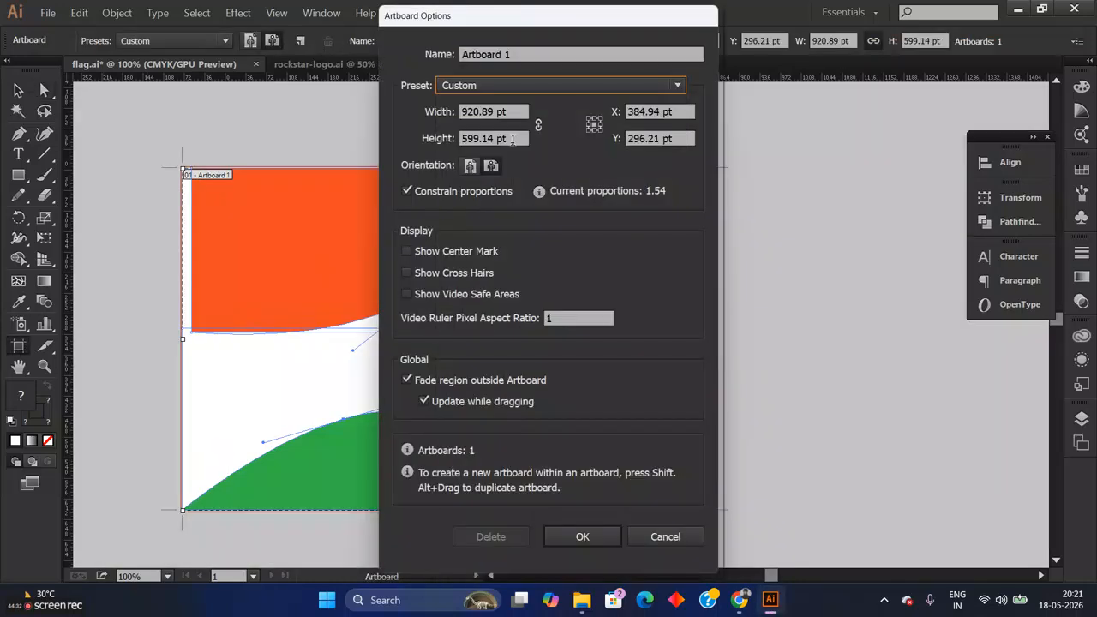
{"action": "left_click", "coordinate": [510, 86]}
{"action": "left_click", "coordinate": [497, 122]}
Step: Turn off constrained proportions, apply landscape orientation, and pull the artboard's left edge inward to a width of 843.39 pt
{"action": "left_click", "coordinate": [470, 165]}
{"action": "left_click", "coordinate": [493, 167]}
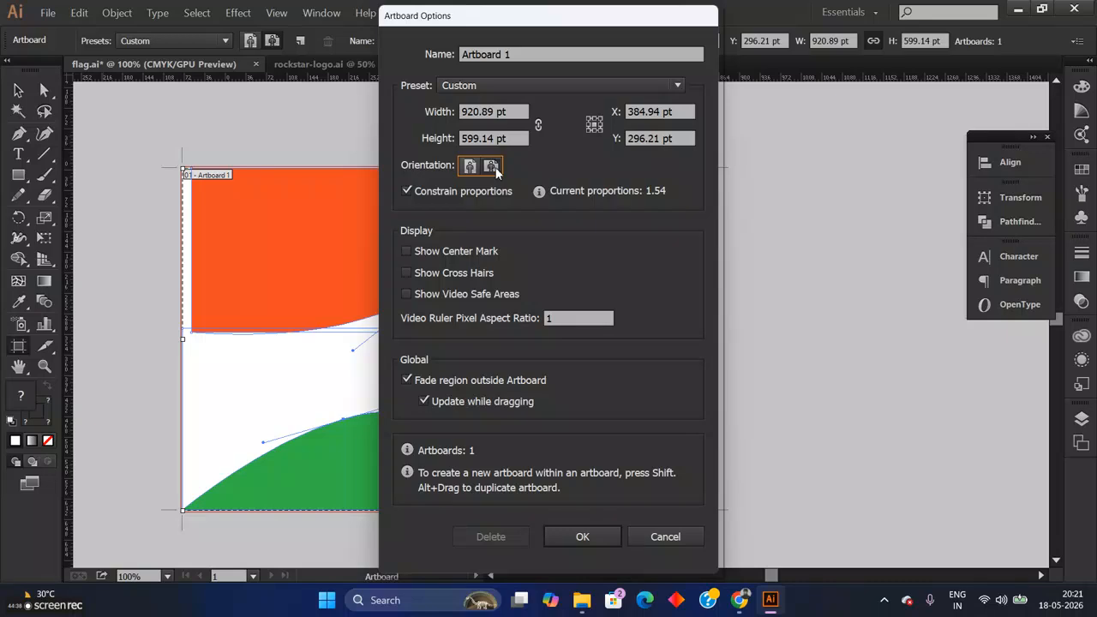
{"action": "left_click", "coordinate": [408, 192]}
{"action": "left_click", "coordinate": [471, 168]}
{"action": "left_click", "coordinate": [492, 170]}
{"action": "left_click", "coordinate": [588, 543]}
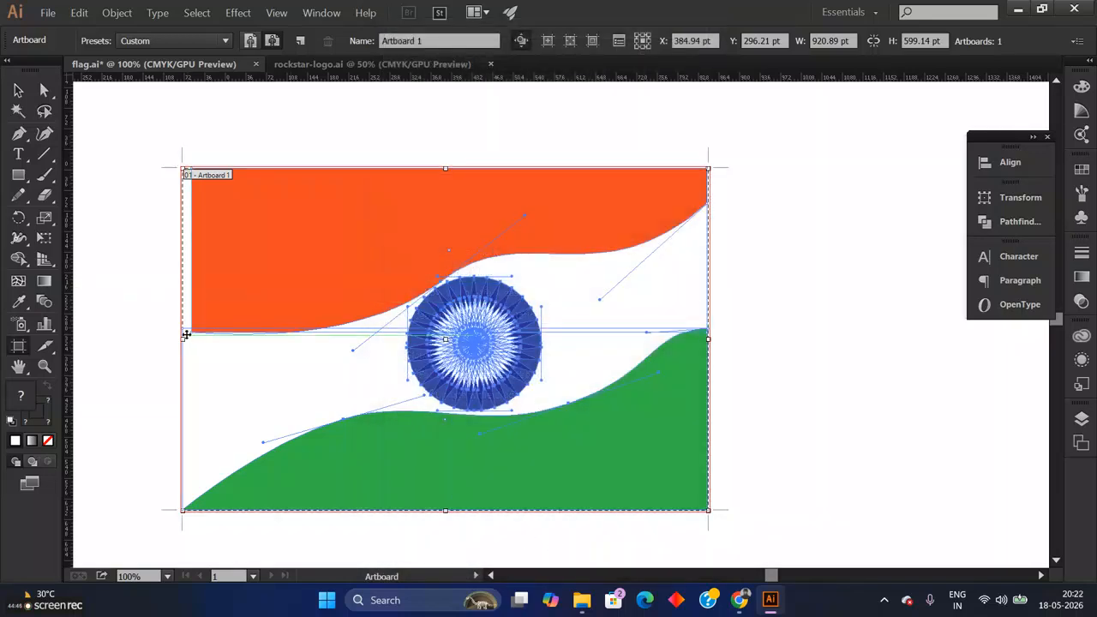
{"action": "left_click_drag", "start_coordinate": [186, 335], "coordinate": [226, 340]}
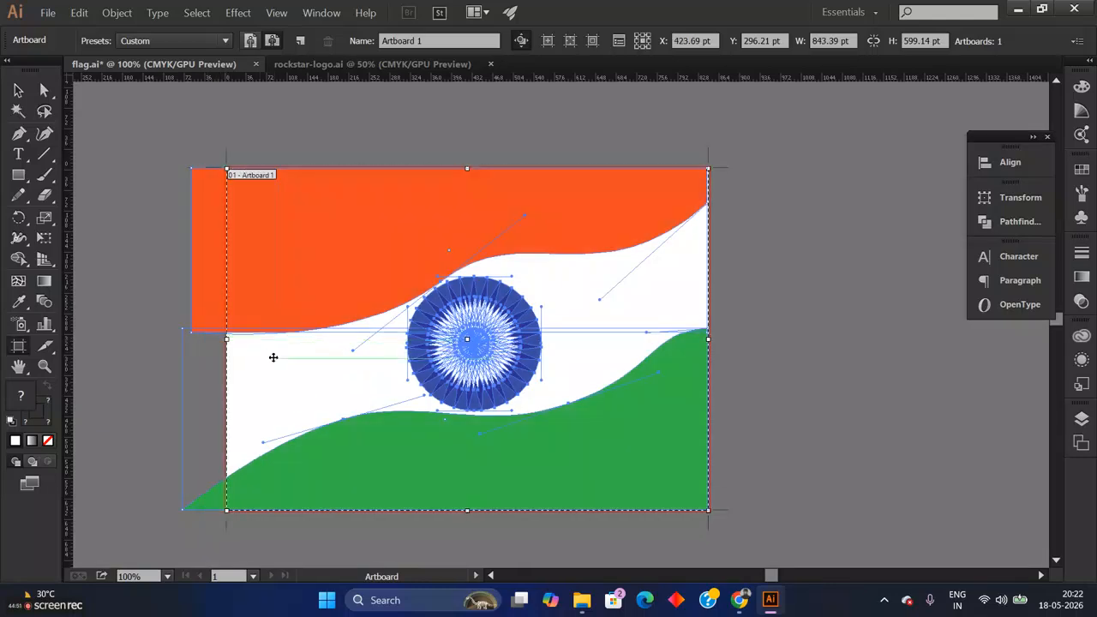
Step: Export the flag as a JPEG to the Downloads folder with the CMYK color model, quality 10 and 72 ppi
{"action": "left_click", "coordinate": [43, 14]}
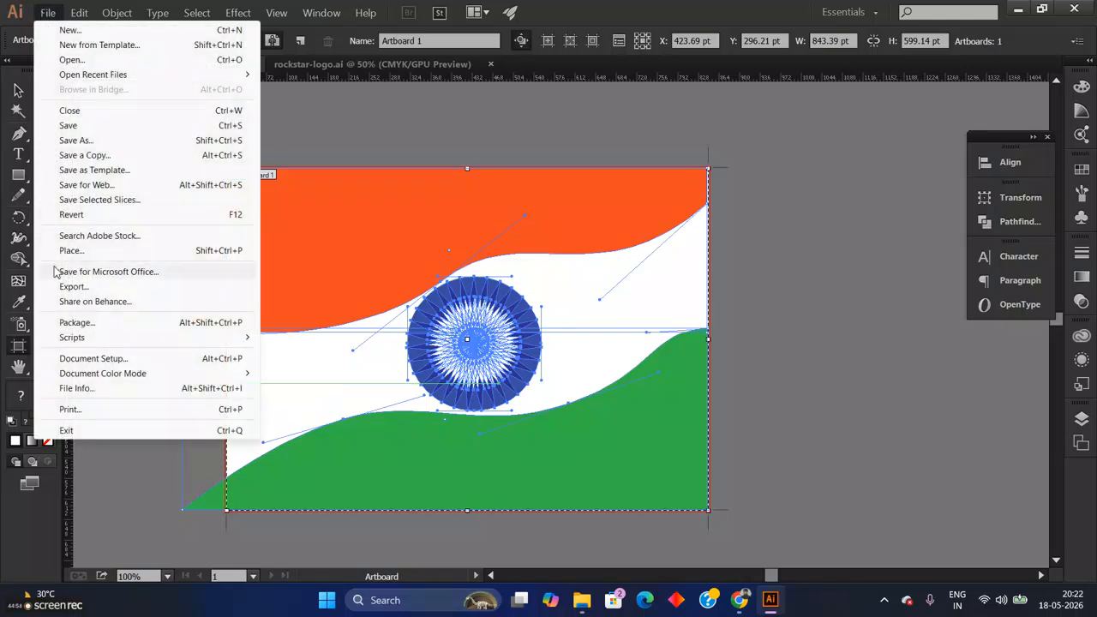
{"action": "left_click", "coordinate": [128, 291]}
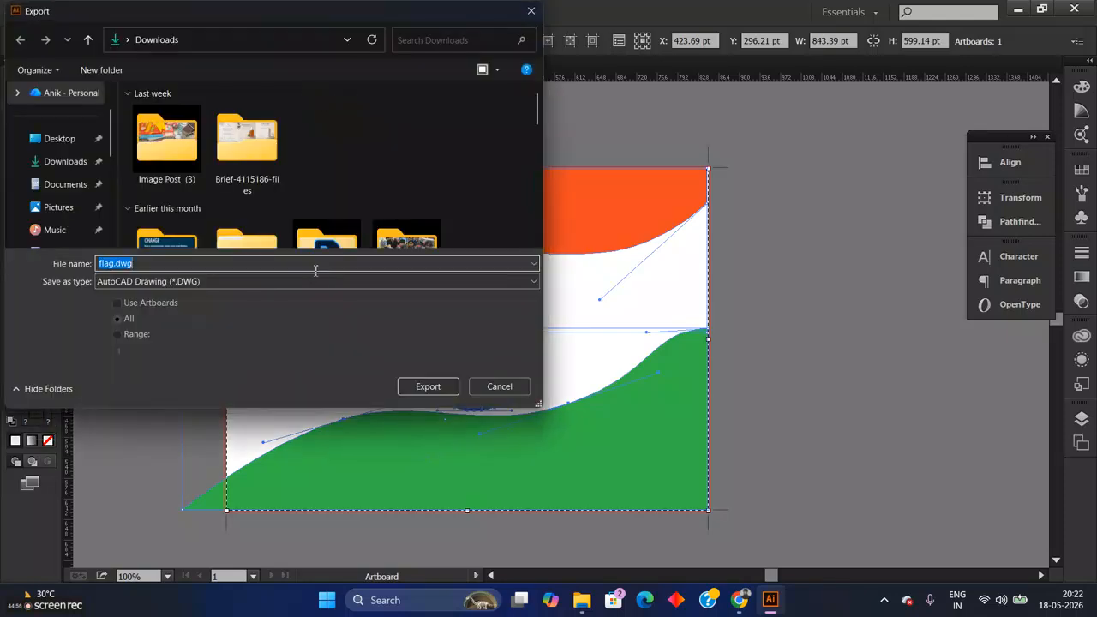
{"action": "left_click", "coordinate": [243, 282]}
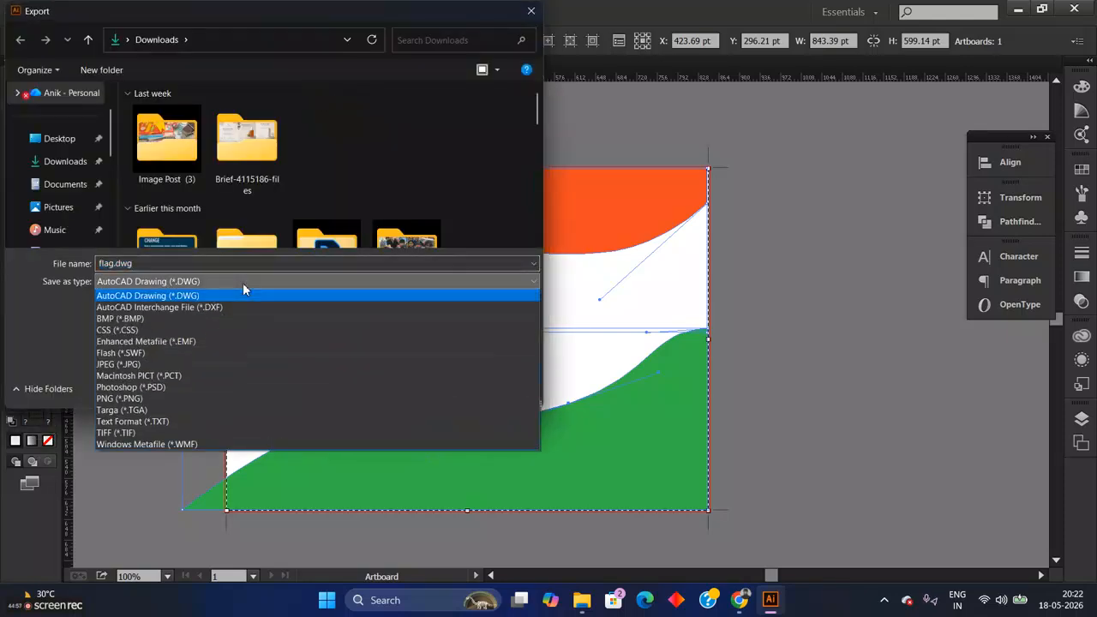
{"action": "left_click", "coordinate": [125, 363]}
{"action": "left_click", "coordinate": [417, 391]}
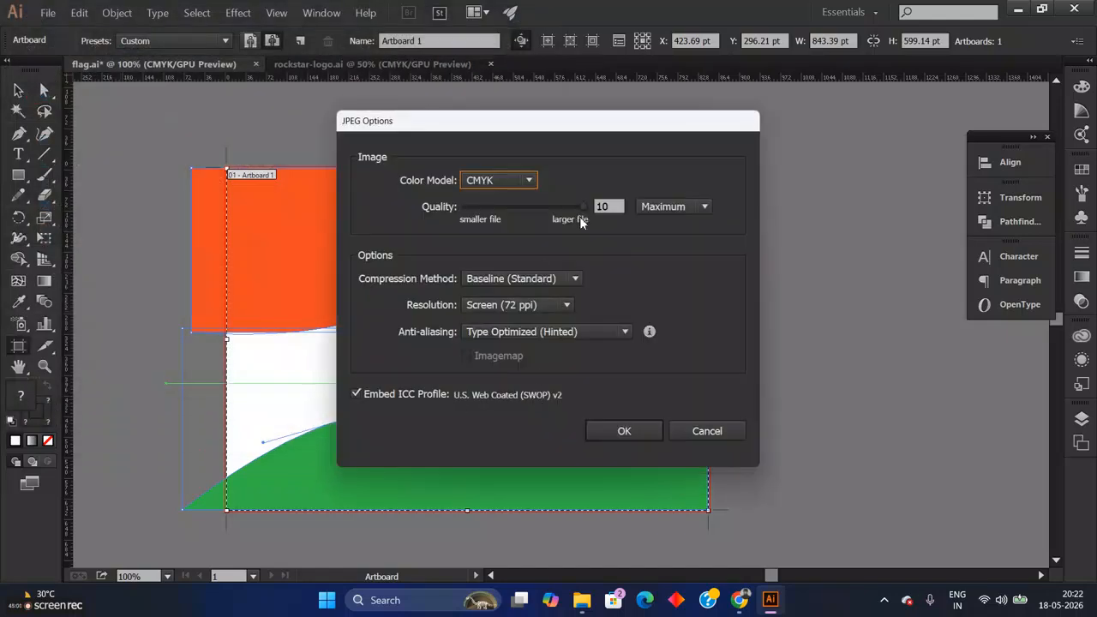
{"action": "left_click", "coordinate": [614, 434]}
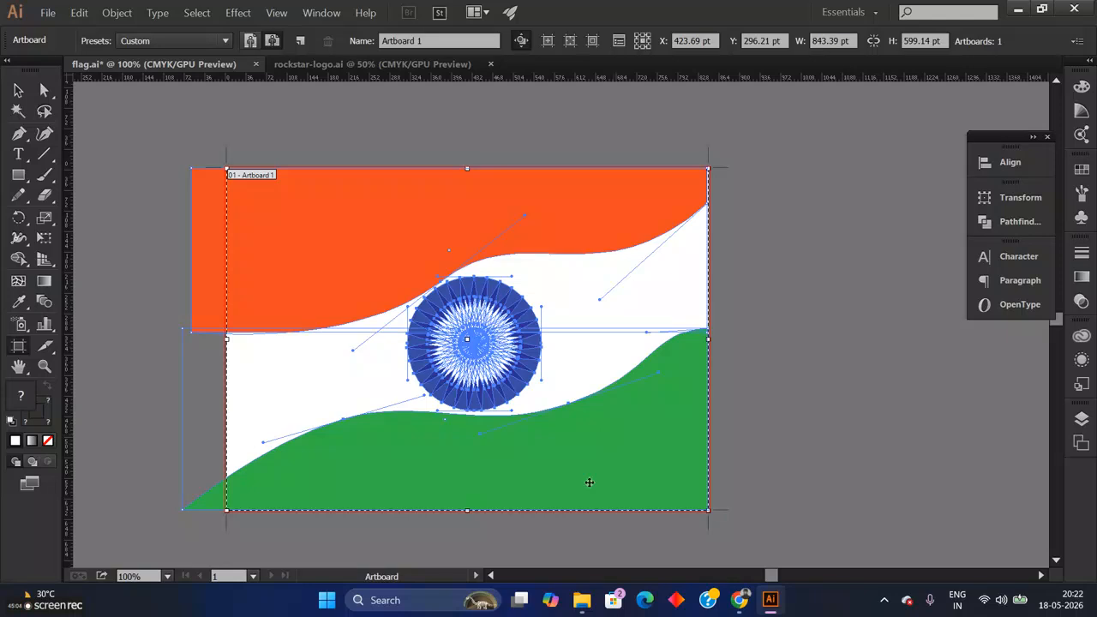
Step: Switch to File Explorer, view the exported flag.jpg from the Downloads folder, and close both the image and folder windows
{"action": "mouse_move", "coordinate": [582, 600]}
{"action": "left_click", "coordinate": [679, 522]}
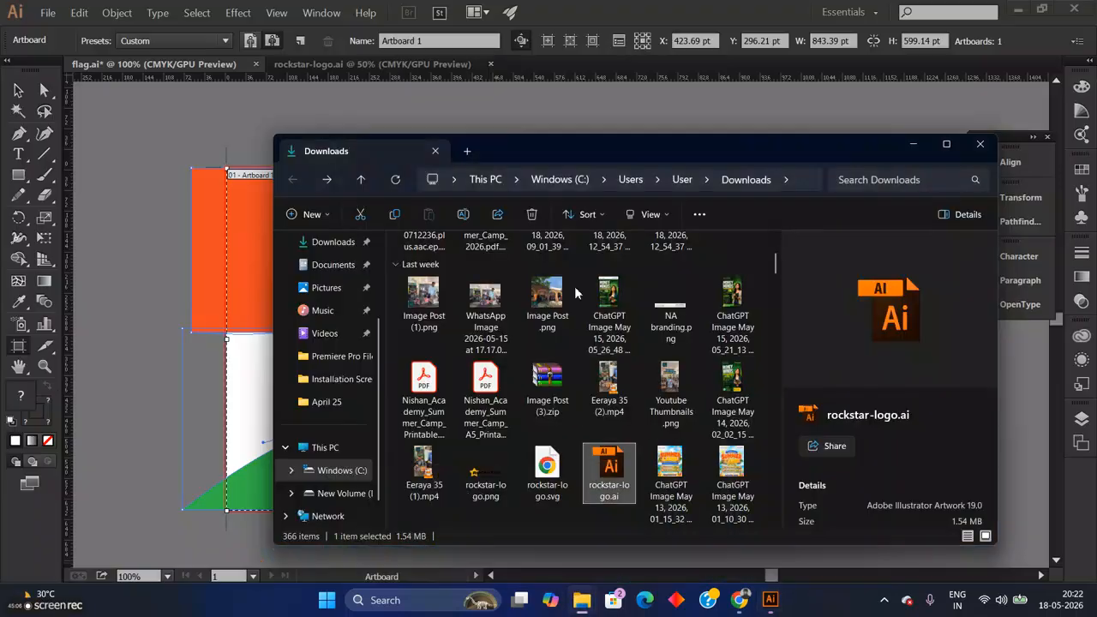
{"action": "scroll", "coordinate": [575, 294], "scroll_direction": "up", "scroll_amount": 2}
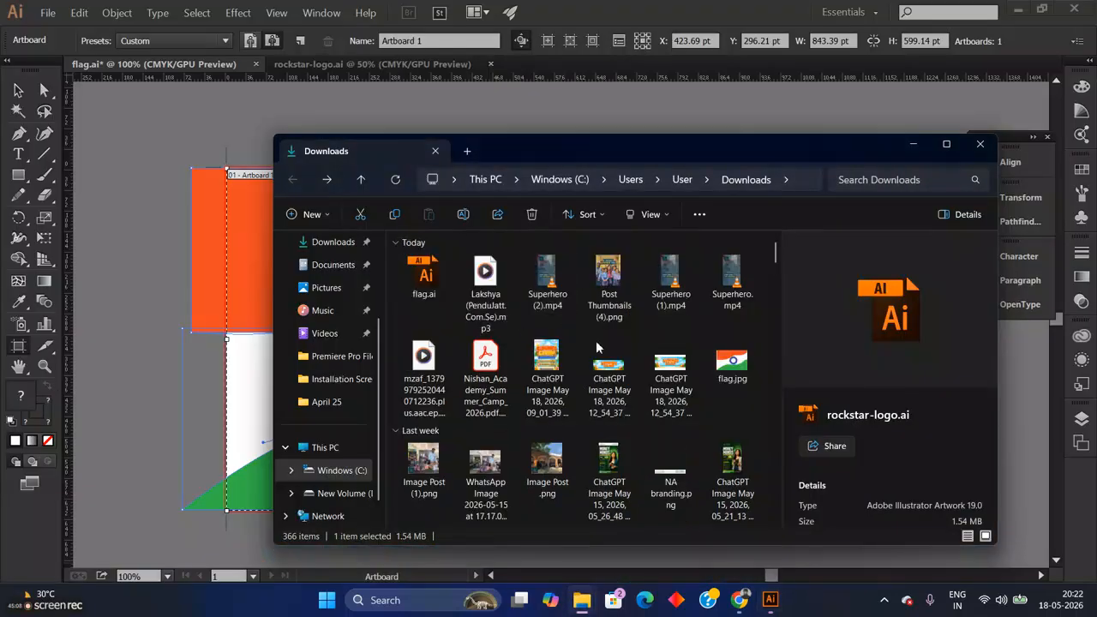
{"action": "left_click", "coordinate": [732, 364]}
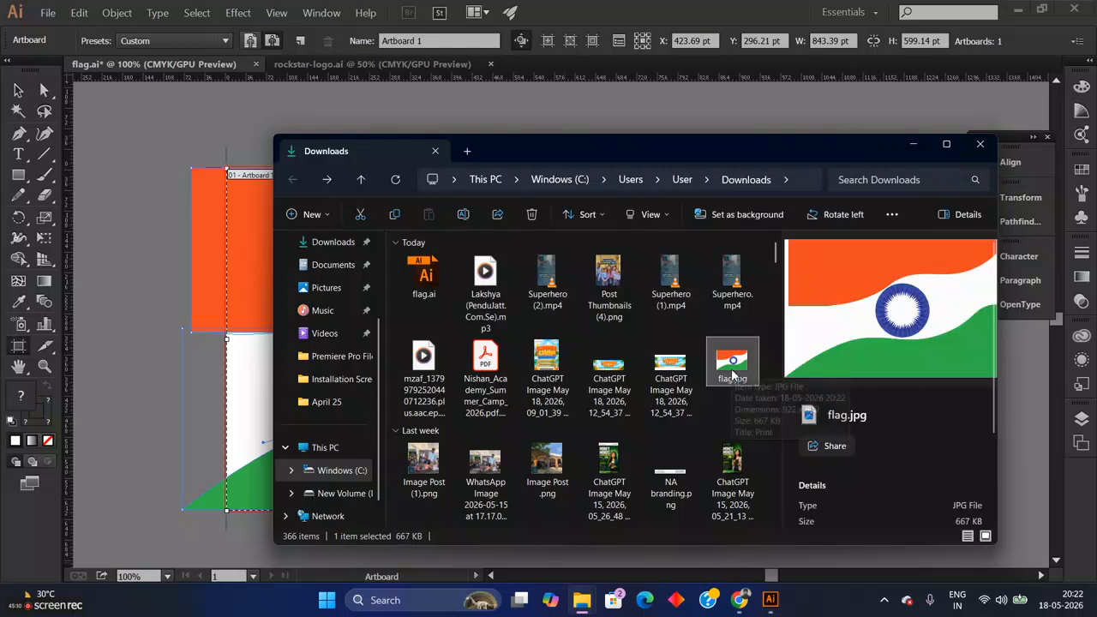
{"action": "double_click", "coordinate": [733, 364]}
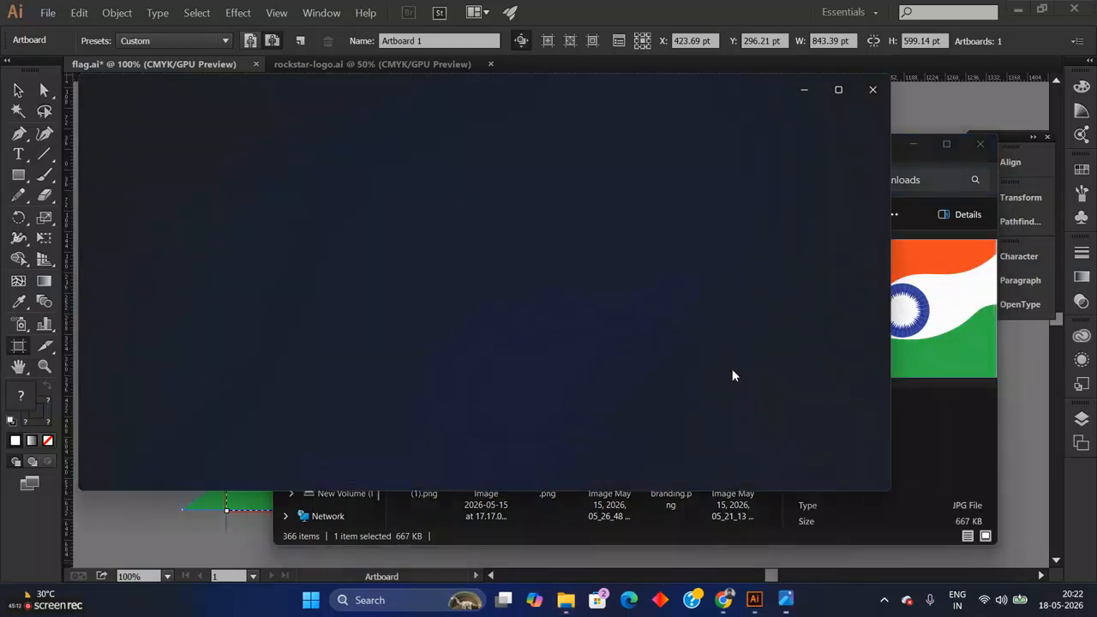
{"action": "left_click", "coordinate": [875, 93]}
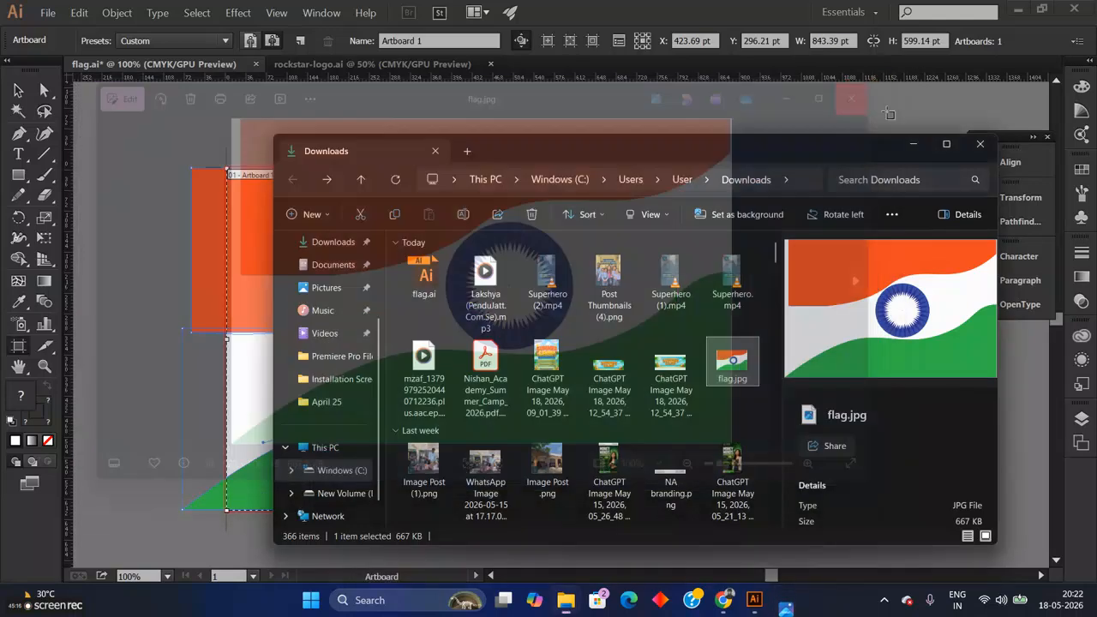
{"action": "left_click", "coordinate": [982, 146]}
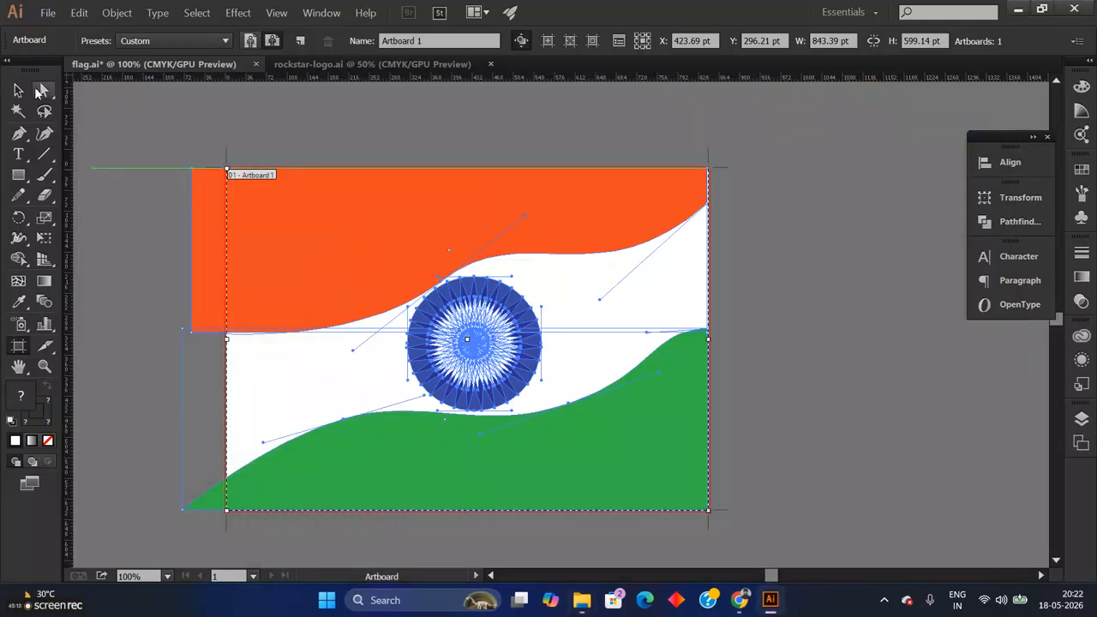
Step: Undo the recent artboard resizing and fitting changes on the flag
{"action": "left_click", "coordinate": [18, 89]}
{"action": "key", "text": "ctrl+z"}
{"action": "key", "text": "ctrl+z"}
{"action": "key", "text": "ctrl+z"}
{"action": "key", "text": "ctrl+z"}
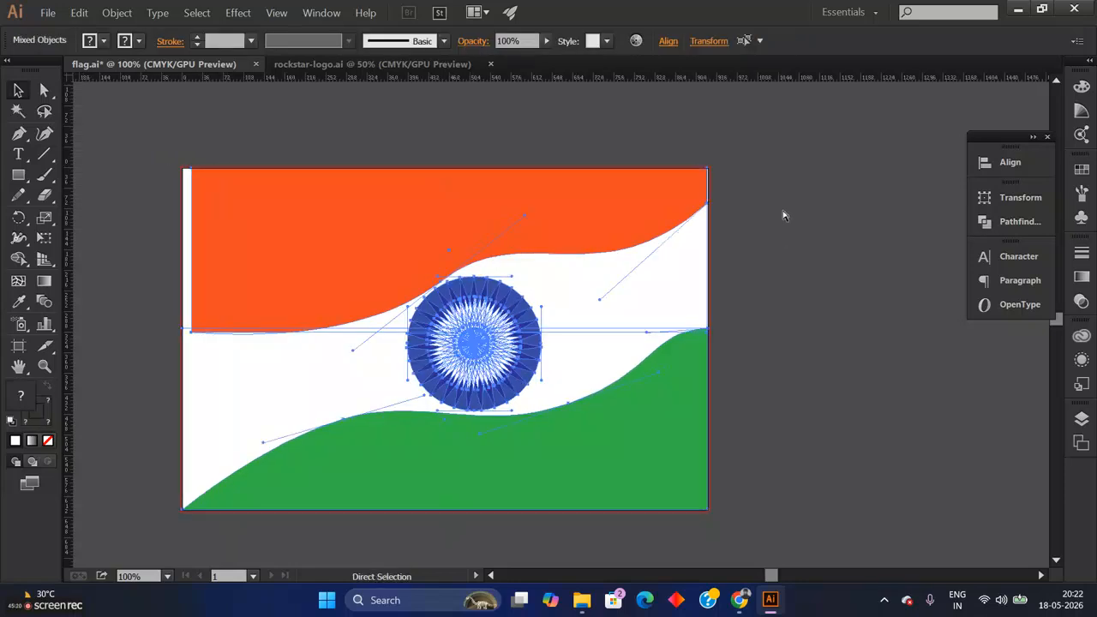
{"action": "key", "text": "ctrl+z"}
{"action": "key", "text": "ctrl+z"}
{"action": "key", "text": "ctrl+z"}
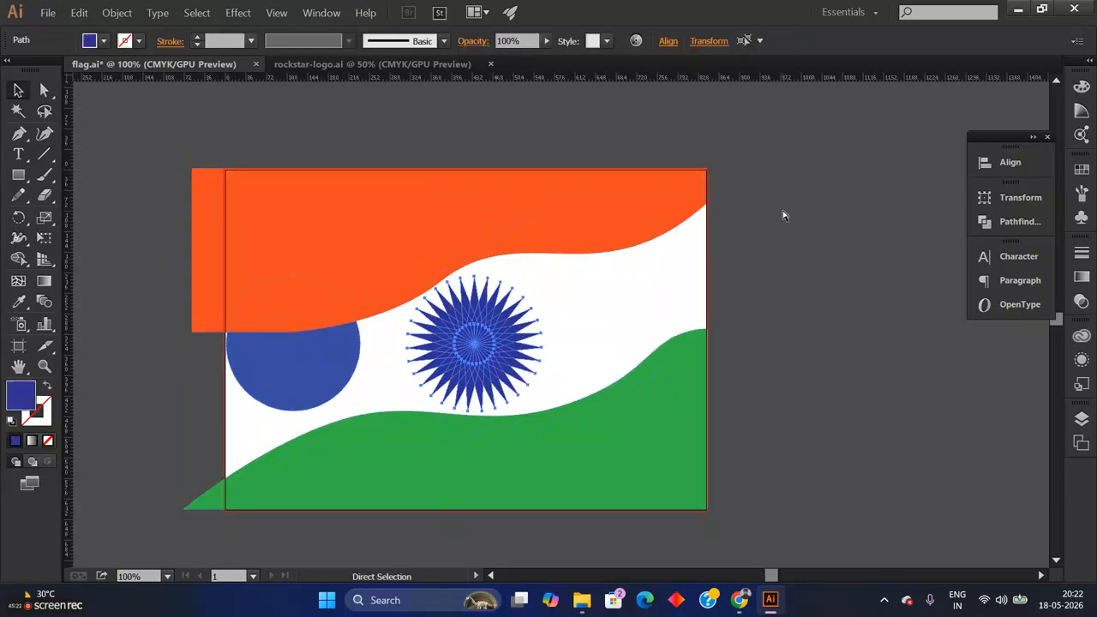
{"action": "key", "text": "ctrl+z"}
{"action": "key", "text": "ctrl+z"}
{"action": "key", "text": "ctrl+z"}
{"action": "key", "text": "ctrl+z"}
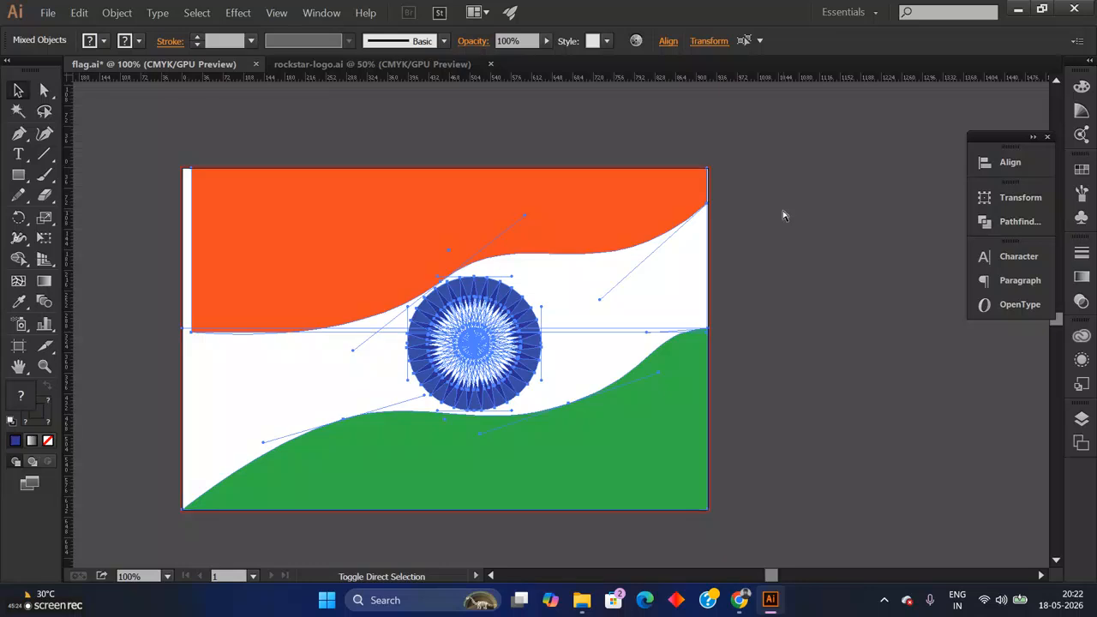
Step: Stretch the green band's bottom edge down to the bleed line and pull its left edge inward to the artboard's left bleed line
{"action": "key", "text": "ctrl+equal"}
{"action": "key", "text": "ctrl+equal"}
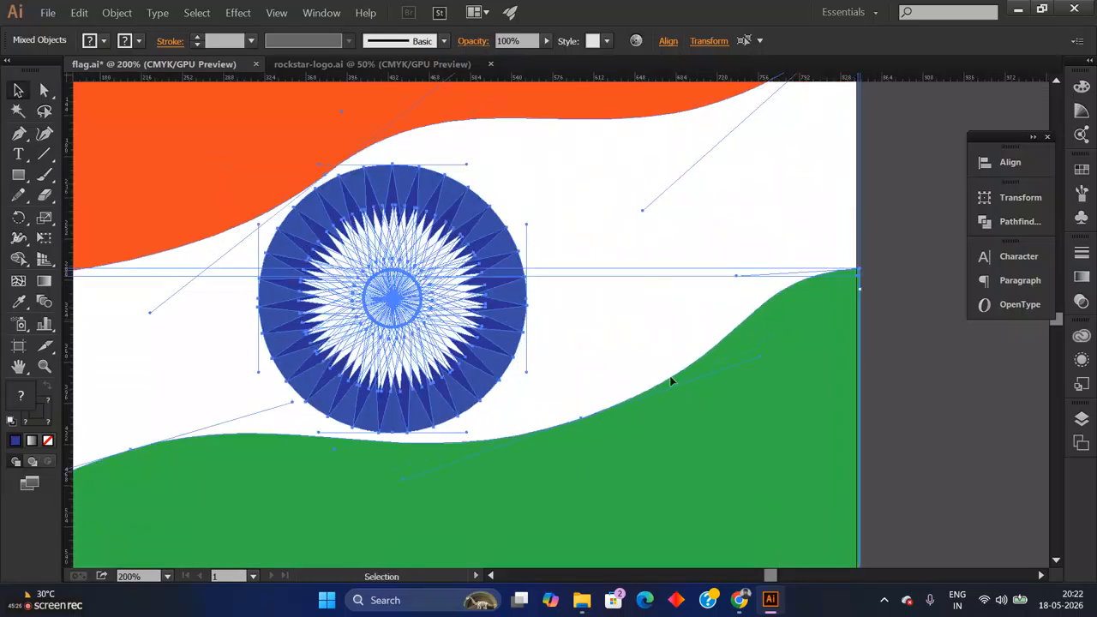
{"action": "scroll", "coordinate": [674, 380], "scroll_direction": "down", "scroll_amount": 3}
{"action": "left_click", "coordinate": [830, 485], "text": "shift"}
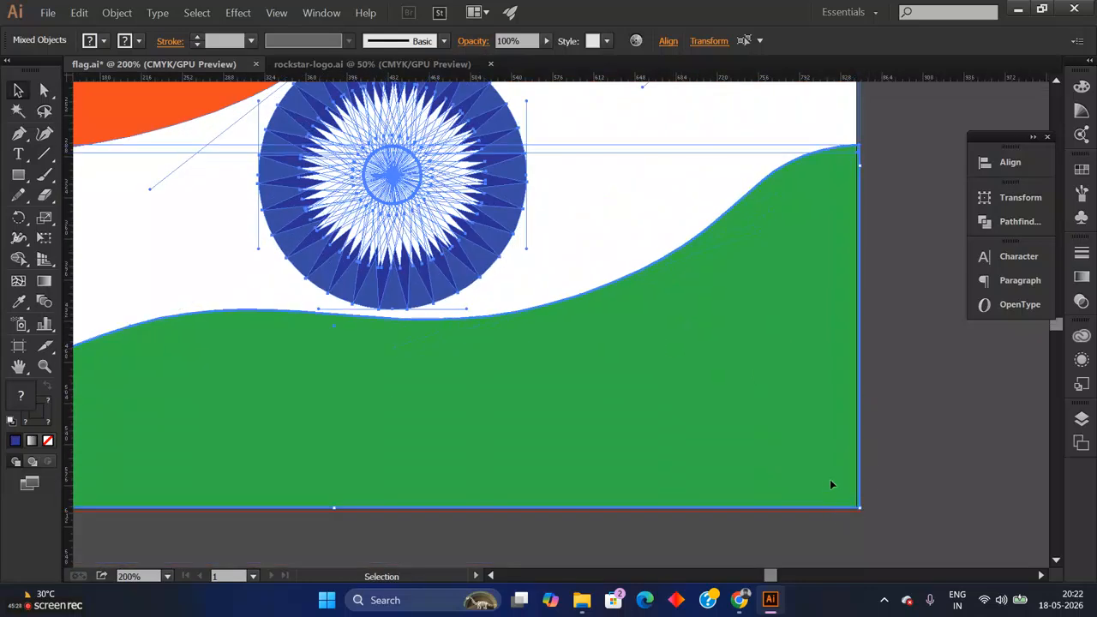
{"action": "key", "text": "ctrl+7"}
{"action": "left_click", "coordinate": [333, 511]}
{"action": "left_click", "coordinate": [330, 508]}
{"action": "left_click_drag", "start_coordinate": [335, 509], "coordinate": [334, 511]}
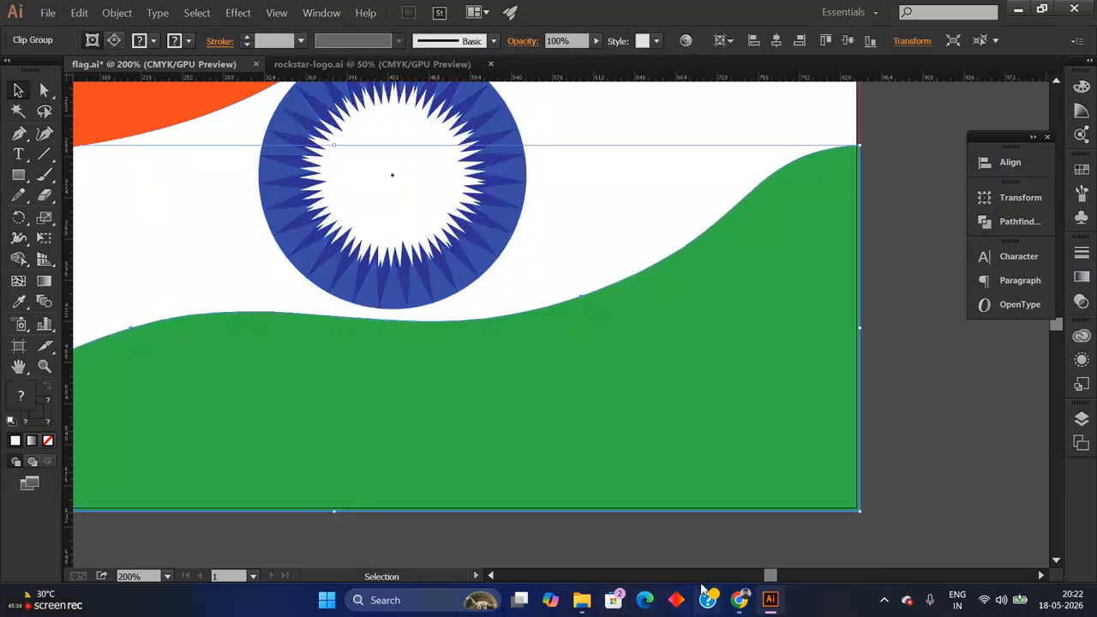
{"action": "left_click_drag", "start_coordinate": [775, 581], "coordinate": [751, 577]}
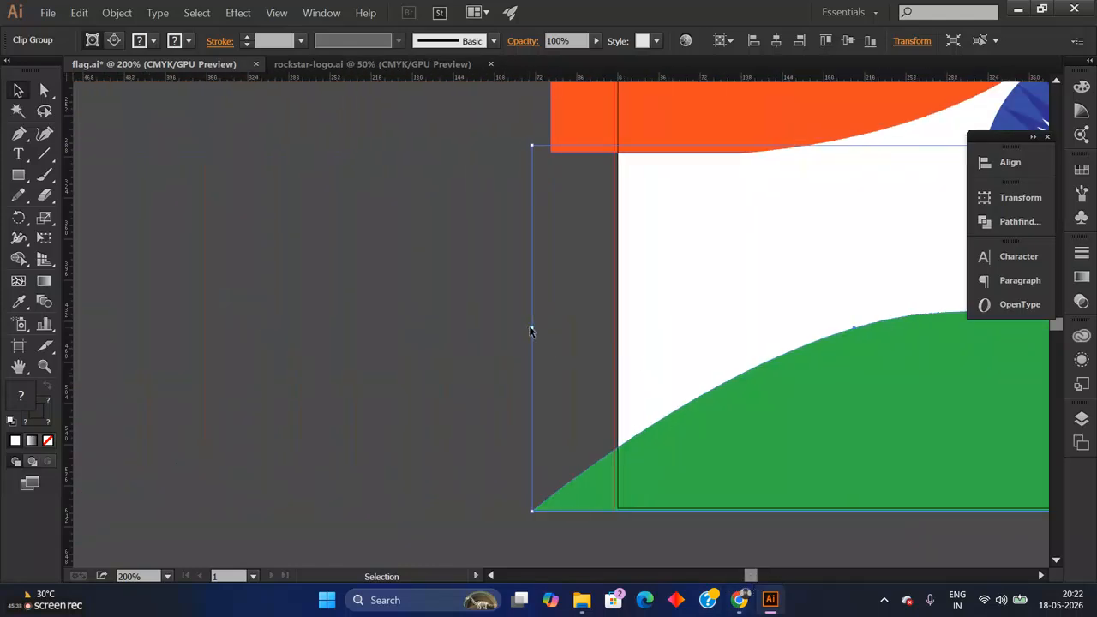
{"action": "left_click_drag", "start_coordinate": [531, 329], "coordinate": [612, 345]}
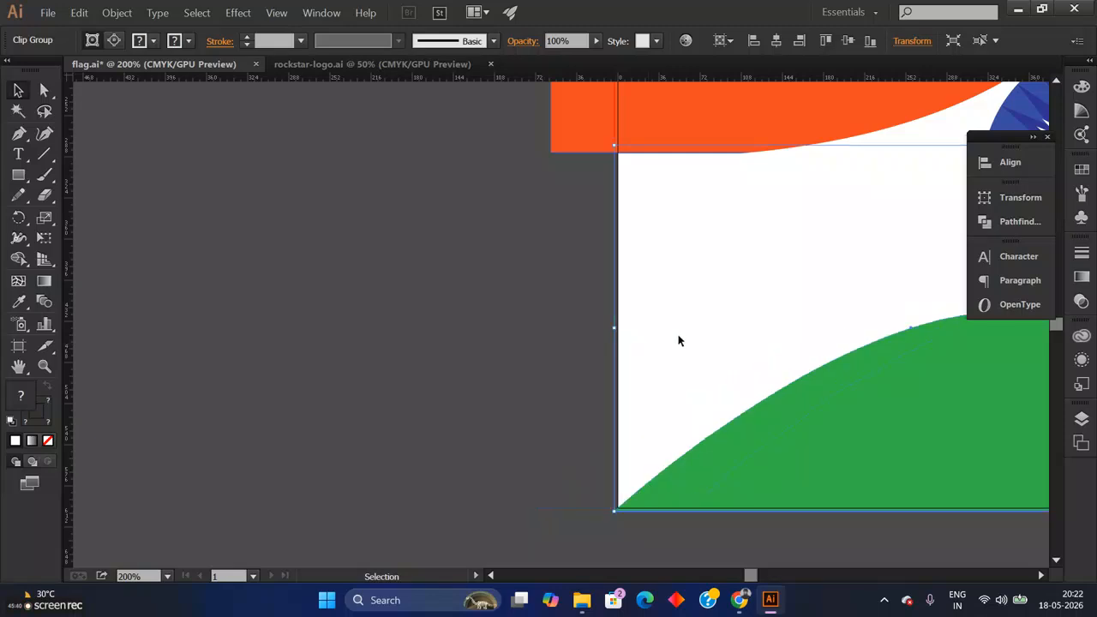
Step: Pull the orange band's left edge inward to the artboard's left bleed line and align its right edge with the right bleed line
{"action": "scroll", "coordinate": [720, 338], "scroll_direction": "up", "scroll_amount": 6}
{"action": "scroll", "coordinate": [721, 337], "scroll_direction": "up", "scroll_amount": 3}
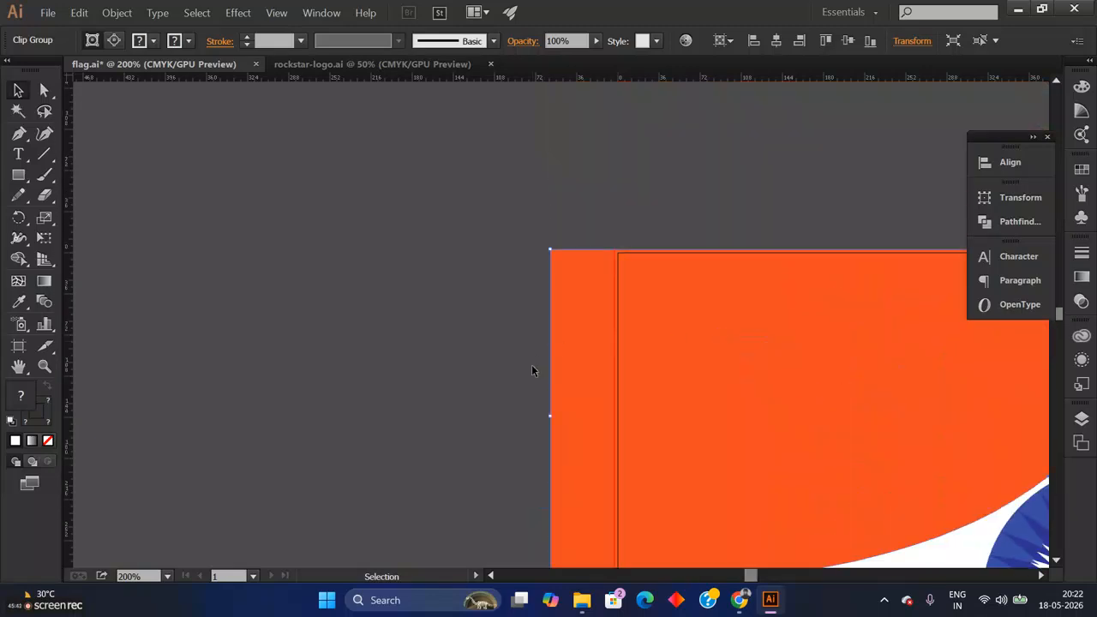
{"action": "left_click_drag", "start_coordinate": [551, 415], "coordinate": [614, 417]}
{"action": "left_click_drag", "start_coordinate": [740, 579], "coordinate": [782, 573]}
{"action": "left_click_drag", "start_coordinate": [588, 416], "coordinate": [590, 413]}
{"action": "left_click", "coordinate": [747, 378]}
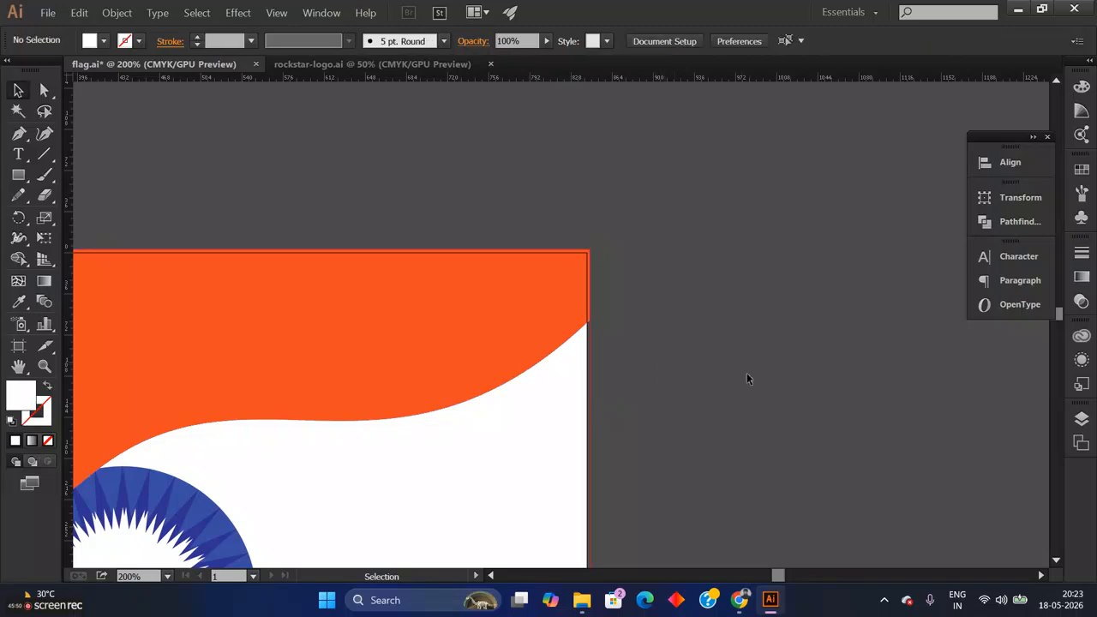
Step: Select all parts of the blue wheel and group them
{"action": "key", "text": "ctrl+minus"}
{"action": "key", "text": "ctrl+minus"}
{"action": "key", "text": "ctrl+minus"}
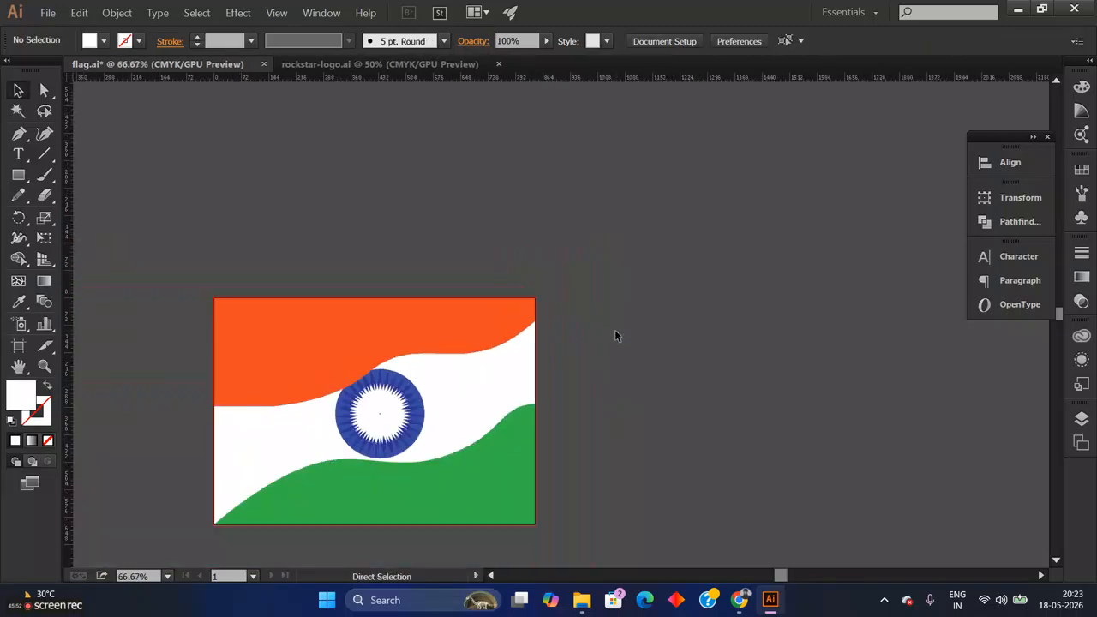
{"action": "left_click_drag", "start_coordinate": [378, 402], "coordinate": [378, 421]}
{"action": "left_click", "coordinate": [397, 416]}
{"action": "left_click_drag", "start_coordinate": [305, 416], "coordinate": [445, 420]}
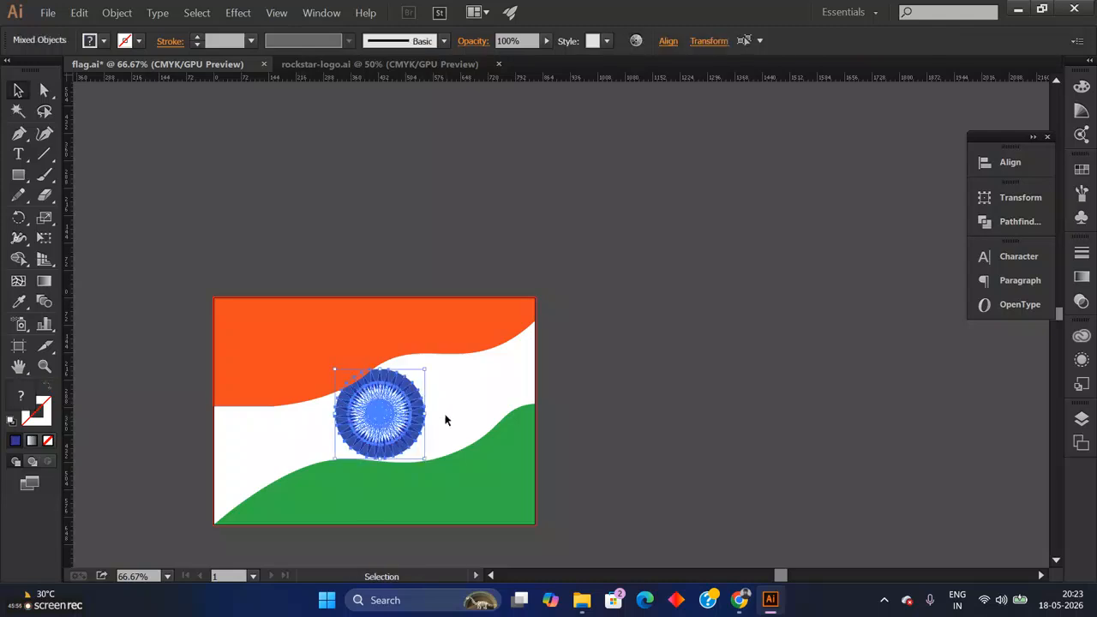
{"action": "key", "text": "ctrl+g"}
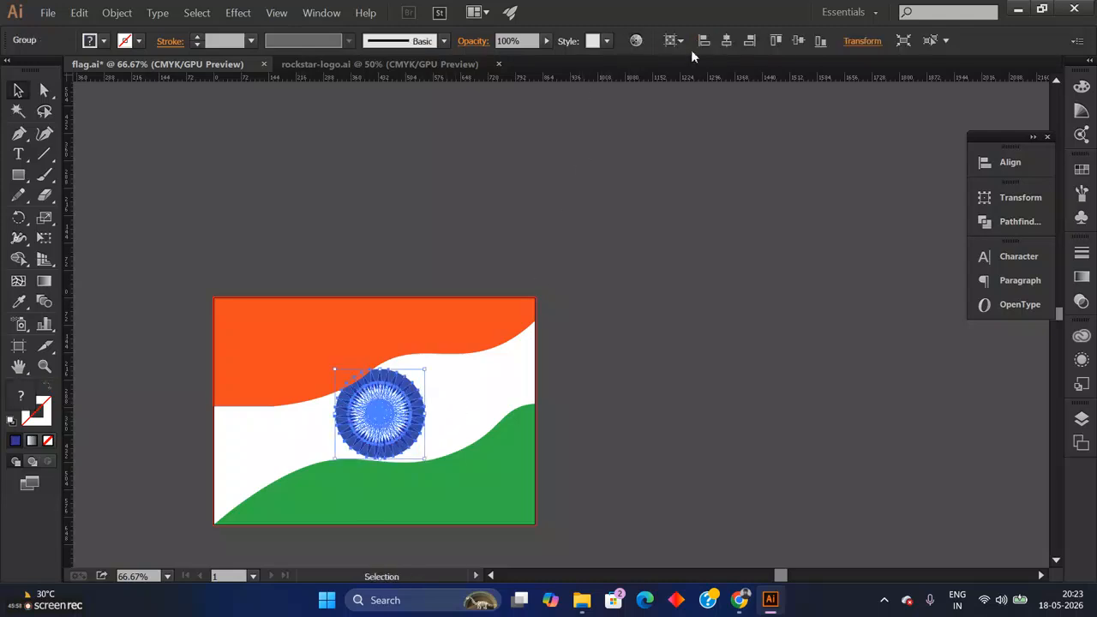
Step: Center the wheel group on the artboard
{"action": "left_click", "coordinate": [732, 43]}
{"action": "left_click", "coordinate": [595, 367]}
{"action": "left_click", "coordinate": [367, 423]}
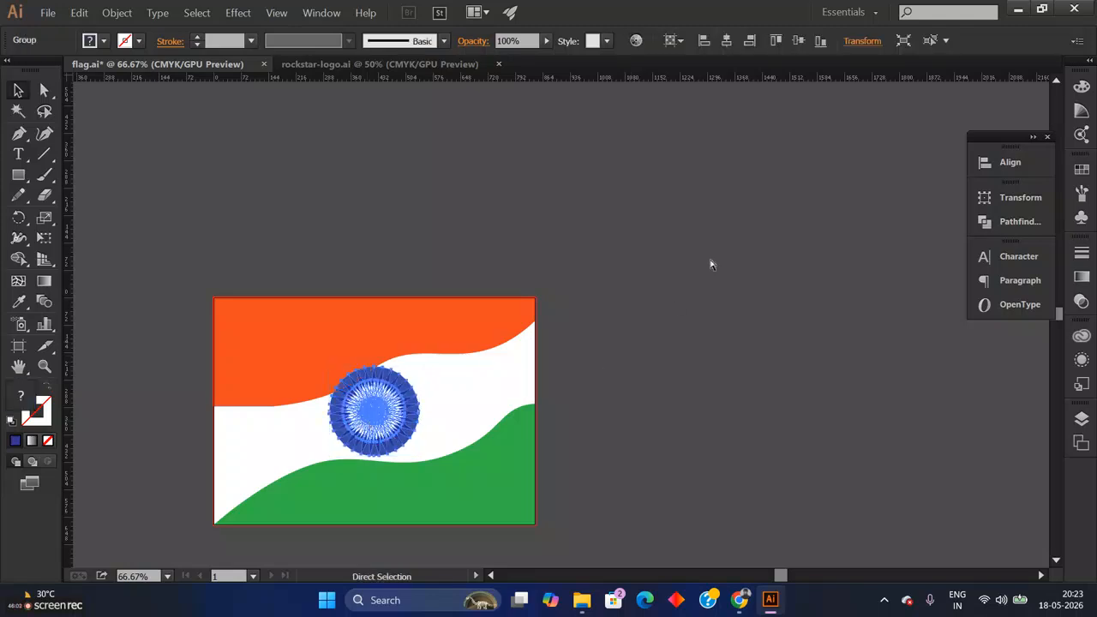
Step: Move the wheel group slightly right and down so it sits between the orange and green waves
{"action": "left_click", "coordinate": [500, 368]}
{"action": "left_click", "coordinate": [385, 412]}
{"action": "mouse_move", "coordinate": [385, 411]}
{"action": "left_mouse_down"}
{"action": "mouse_move", "coordinate": [410, 412]}
{"action": "mouse_move", "coordinate": [380, 420]}
{"action": "left_mouse_up"}
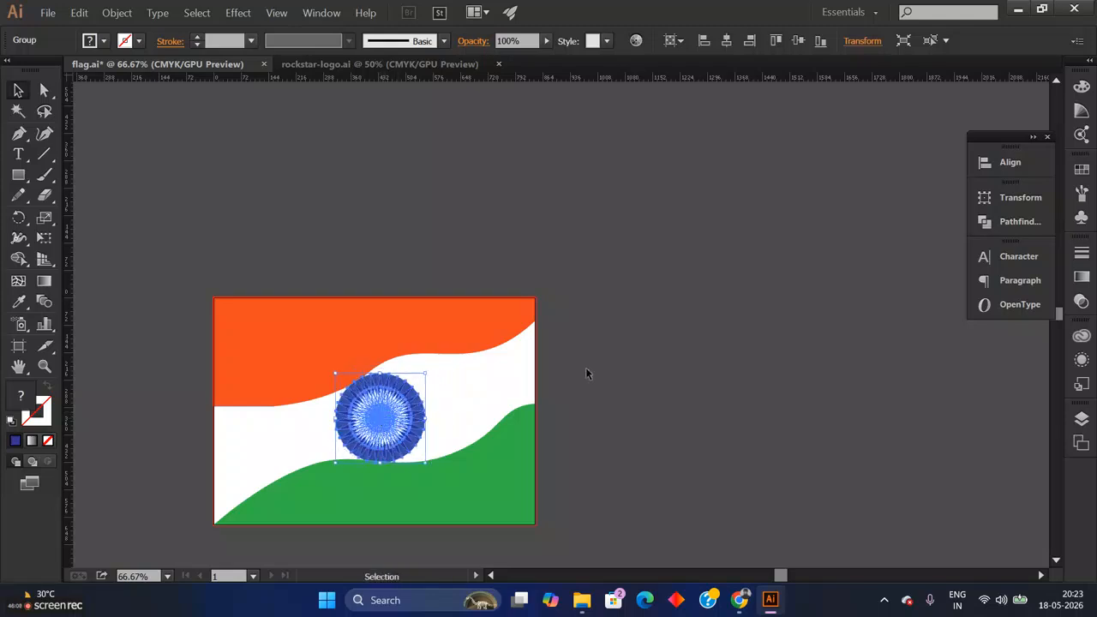
{"action": "left_click", "coordinate": [653, 352]}
{"action": "key", "text": "ctrl+plus"}
{"action": "scroll", "coordinate": [703, 335], "scroll_direction": "down", "scroll_amount": 3}
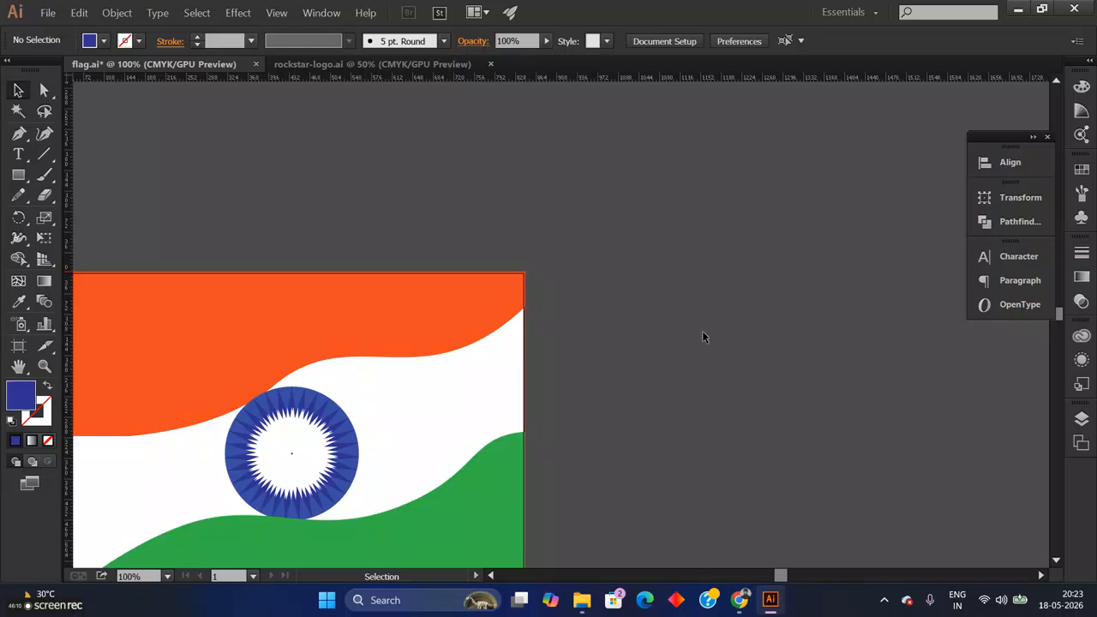
{"action": "left_click_drag", "start_coordinate": [691, 281], "coordinate": [869, 261]}
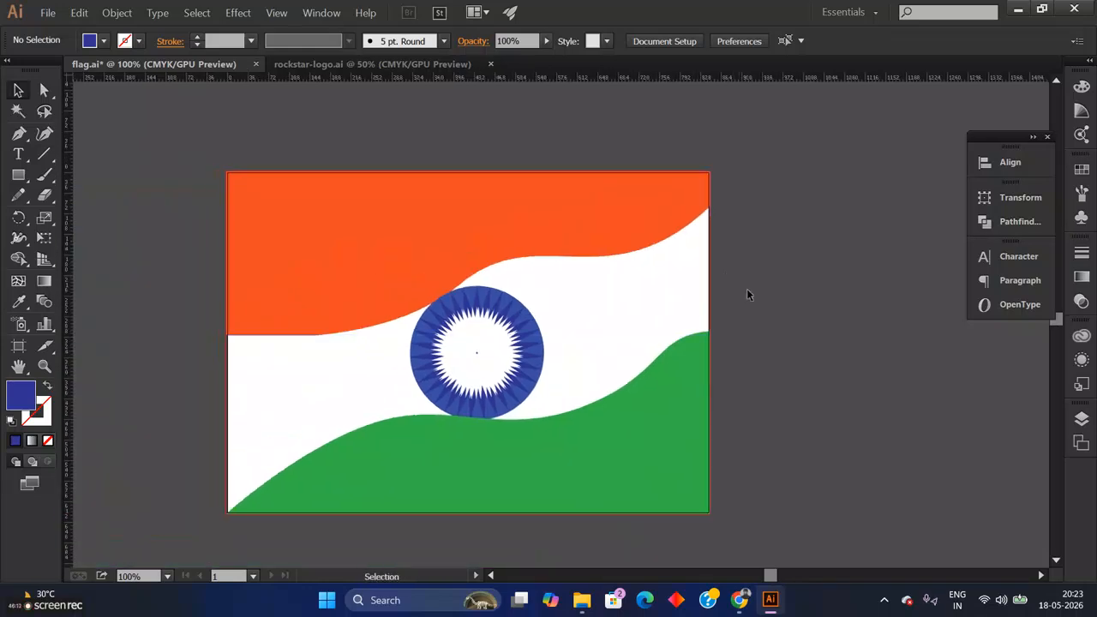
Step: Start exporting the flag to the Downloads folder as flag.png in PNG format
{"action": "key", "text": "alt+Tab"}
{"action": "key", "text": "alt+Tab"}
{"action": "left_click", "coordinate": [48, 12]}
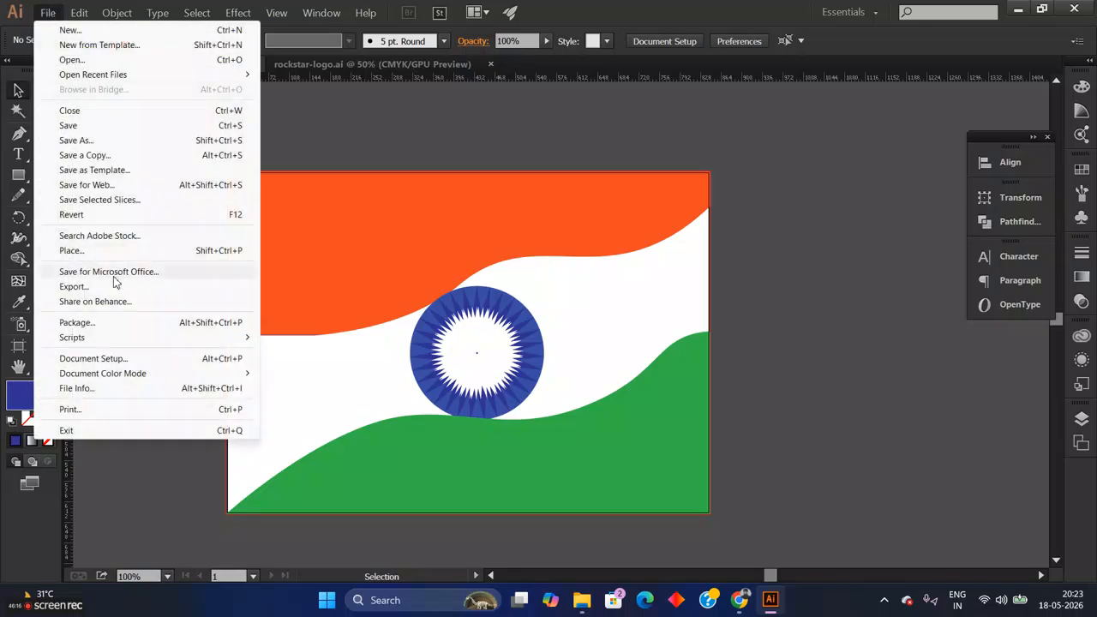
{"action": "left_click", "coordinate": [74, 286]}
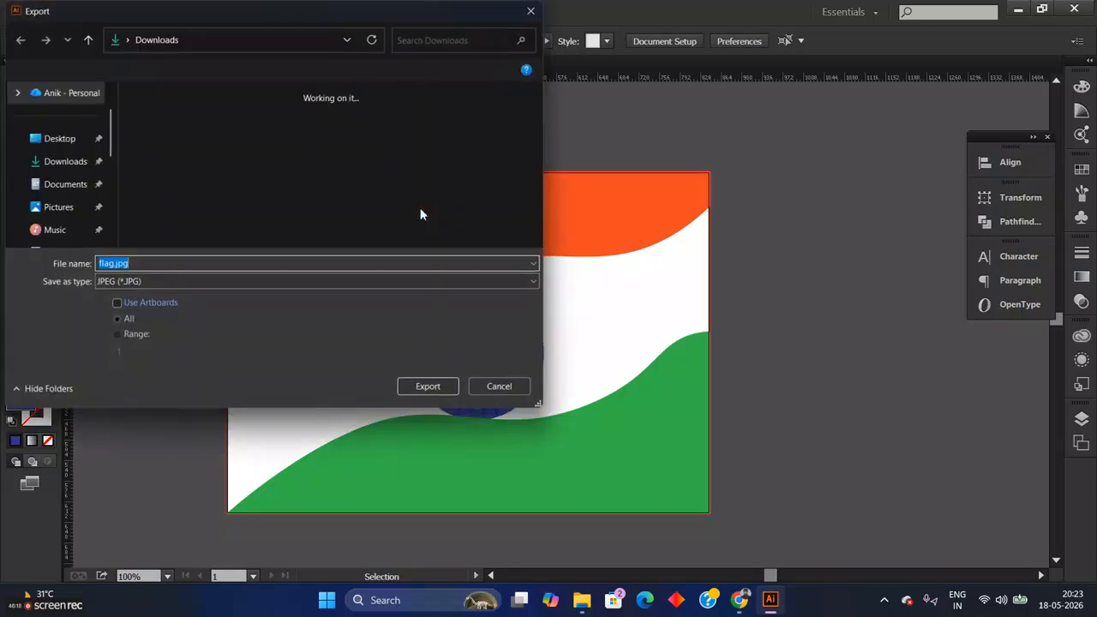
{"action": "left_click", "coordinate": [200, 281]}
{"action": "left_click", "coordinate": [142, 395]}
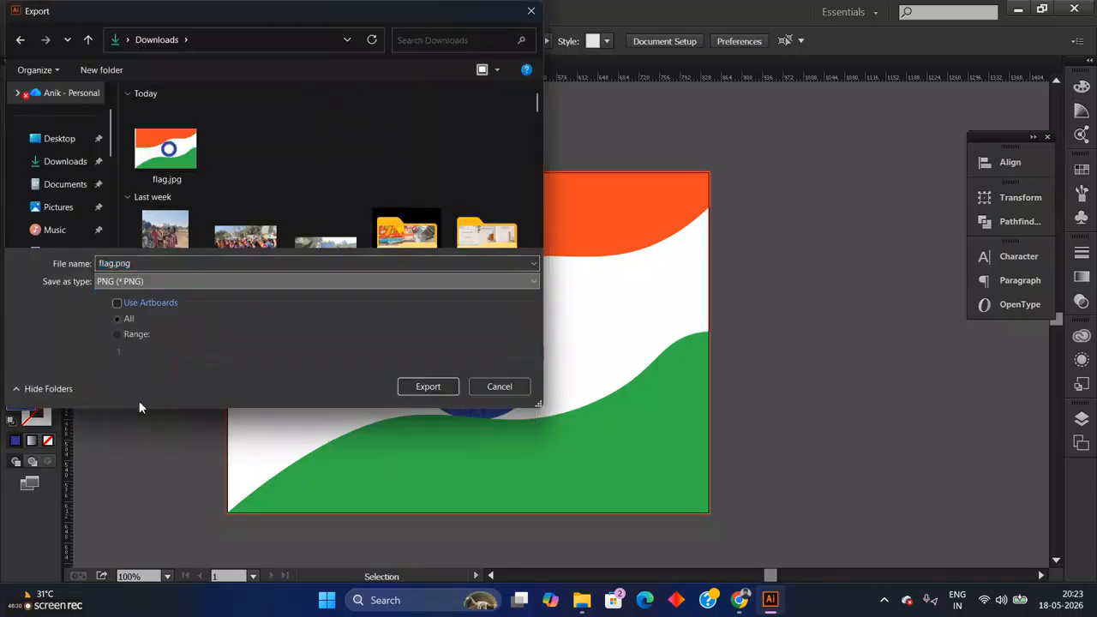
{"action": "left_click", "coordinate": [427, 388]}
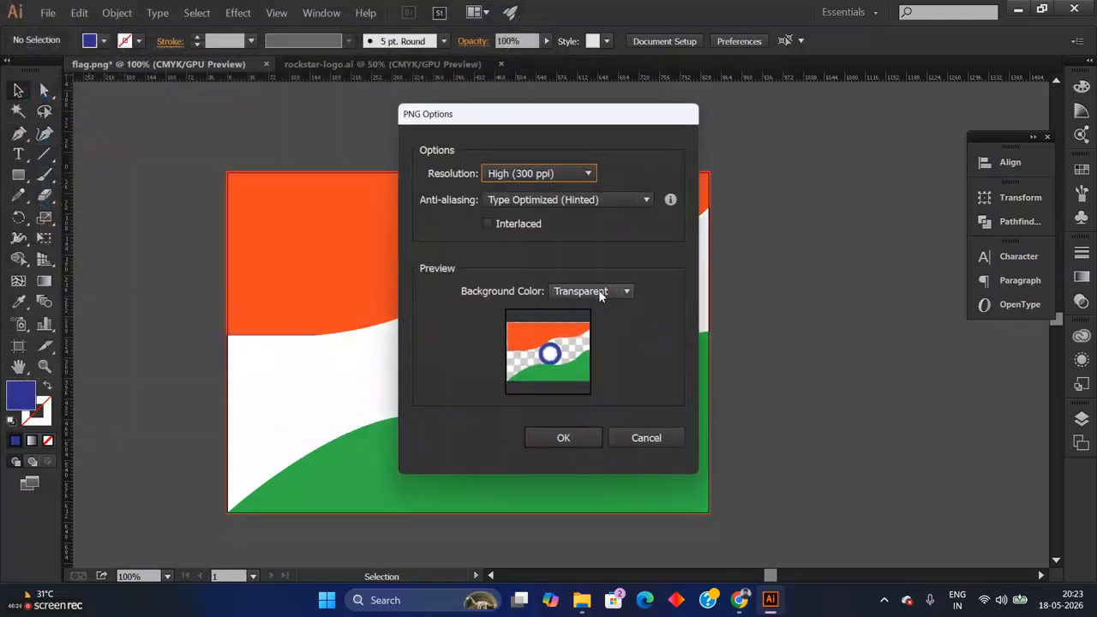
Step: Set the PNG background color to White and complete the export at High (300 ppi) resolution
{"action": "left_click", "coordinate": [598, 290]}
{"action": "left_click", "coordinate": [591, 330]}
{"action": "left_click", "coordinate": [605, 291]}
{"action": "left_click", "coordinate": [580, 353]}
{"action": "left_click", "coordinate": [619, 291]}
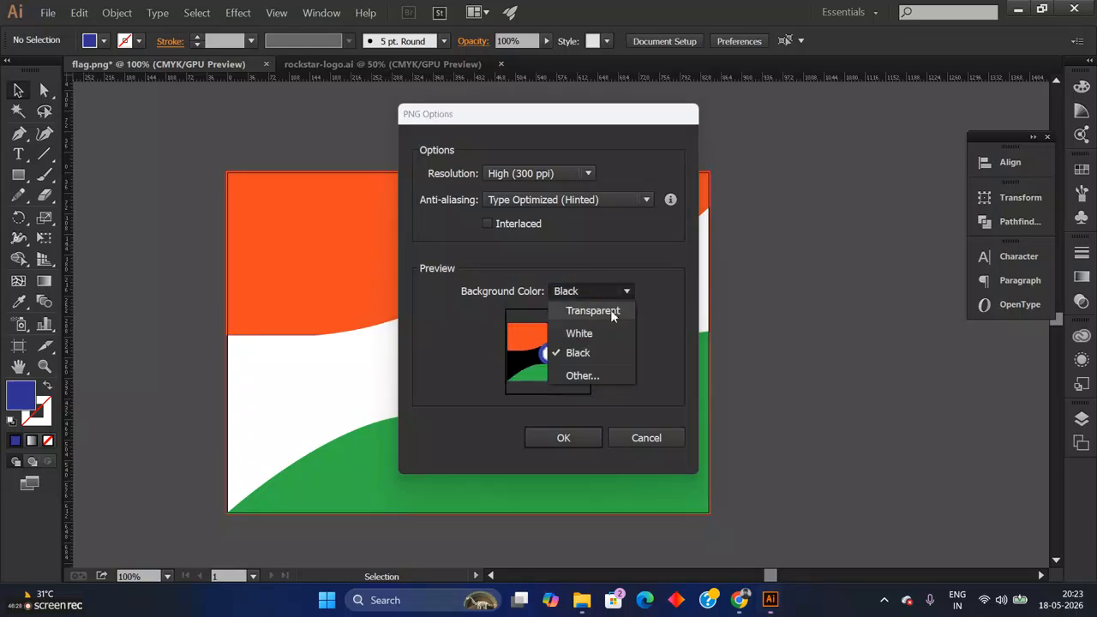
{"action": "left_click", "coordinate": [610, 312]}
{"action": "left_click", "coordinate": [622, 290]}
{"action": "left_click", "coordinate": [580, 334]}
{"action": "left_click", "coordinate": [591, 439]}
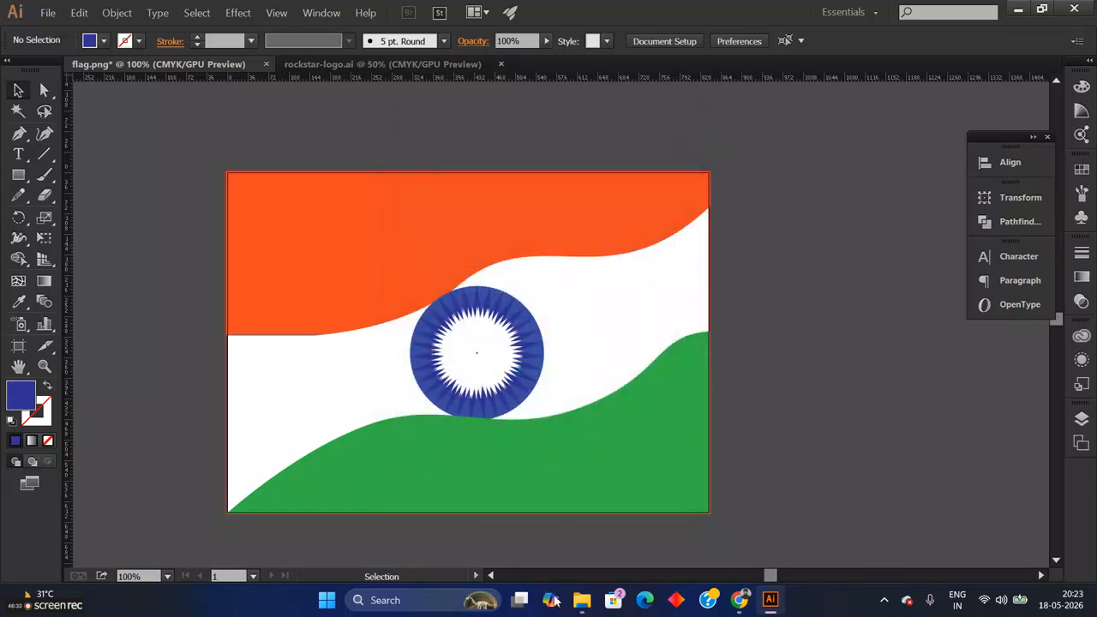
Step: Switch to File Explorer, view the exported flag.png from the Downloads folder, close the image and minimize the folder window
{"action": "left_click", "coordinate": [582, 600]}
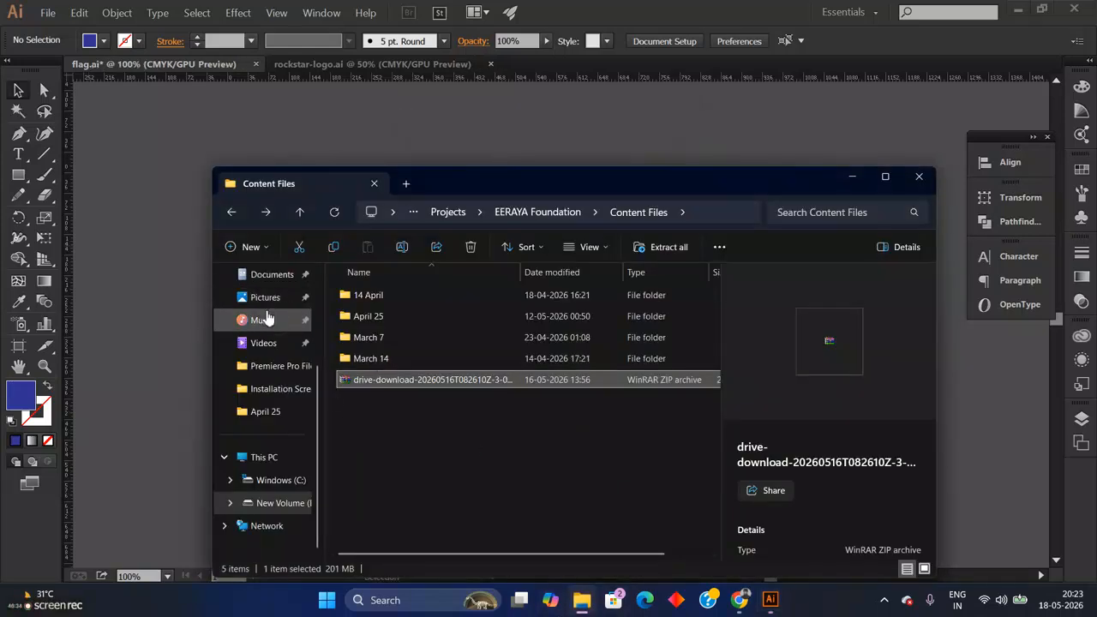
{"action": "scroll", "coordinate": [266, 318], "scroll_direction": "up", "scroll_amount": 3}
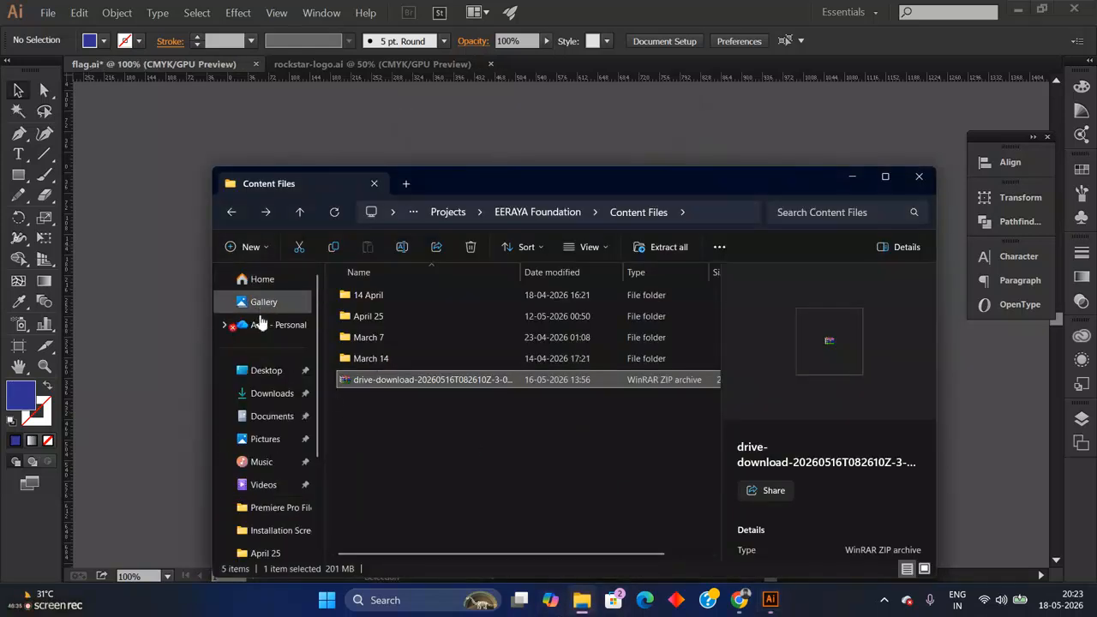
{"action": "left_click", "coordinate": [272, 393]}
{"action": "left_click", "coordinate": [382, 319]}
{"action": "left_click", "coordinate": [424, 313]}
{"action": "double_click", "coordinate": [362, 316]}
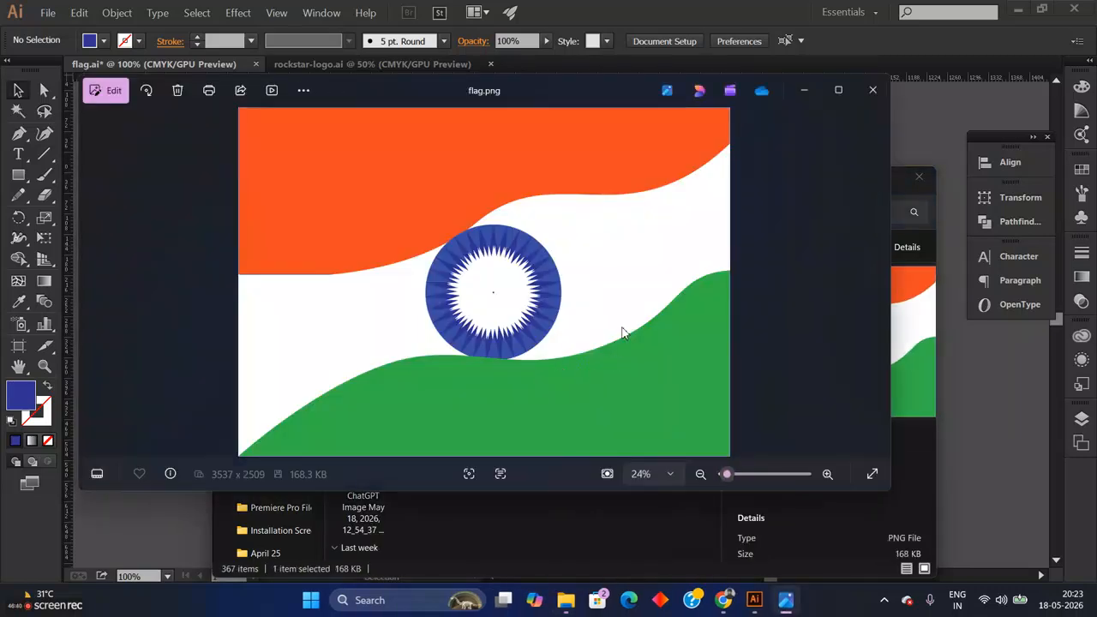
{"action": "left_click", "coordinate": [883, 93]}
{"action": "left_click", "coordinate": [857, 180]}
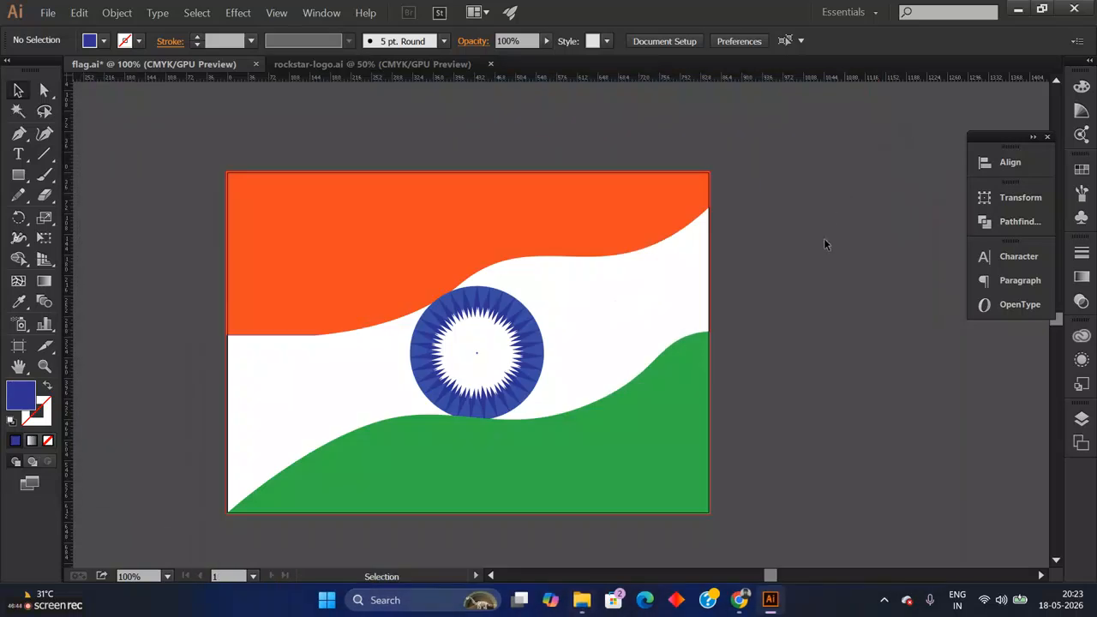
{"action": "key", "text": "alt+Tab"}
{"action": "key", "text": "alt+Tab"}
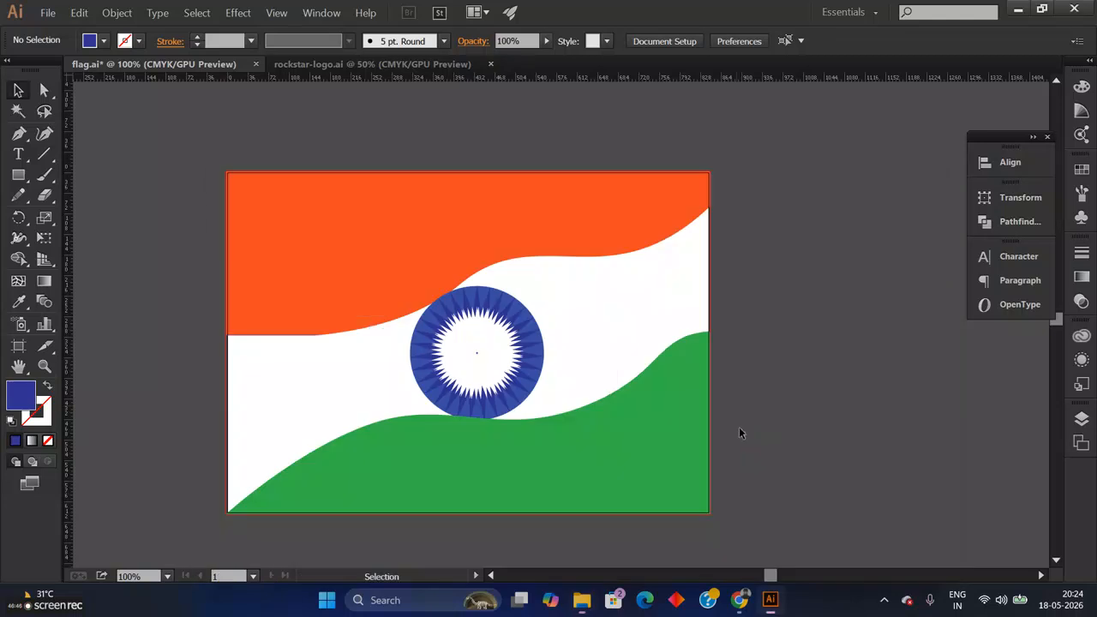
{"action": "left_click", "coordinate": [1064, 600]}
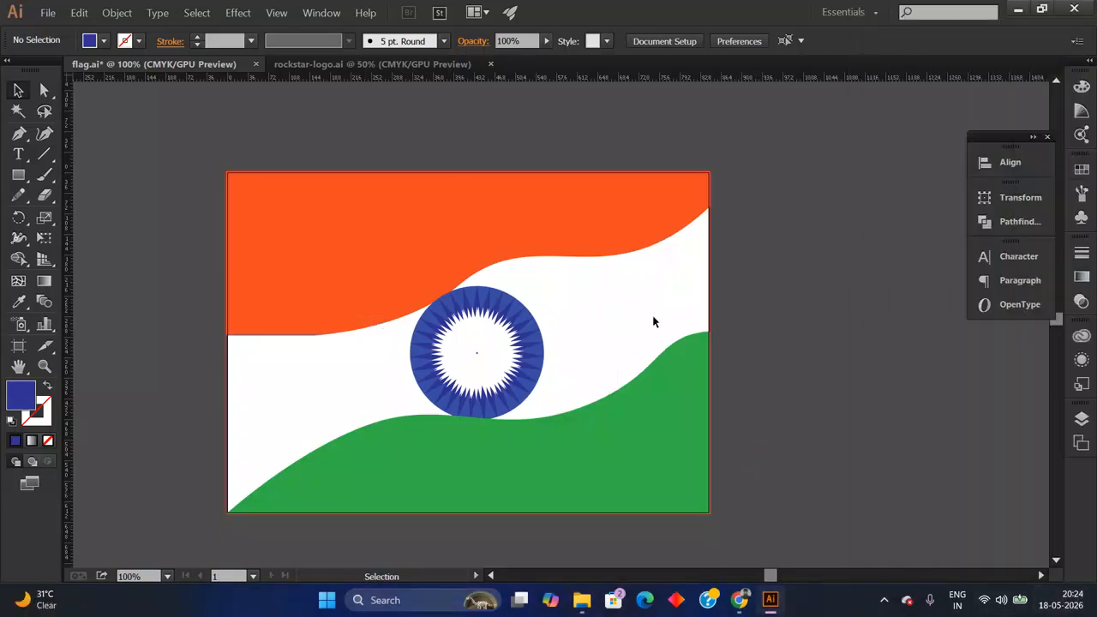
Step: View the rockstar-logo.ai document, select its complete star and text logo, and return to flag.ai
{"action": "left_click", "coordinate": [300, 64]}
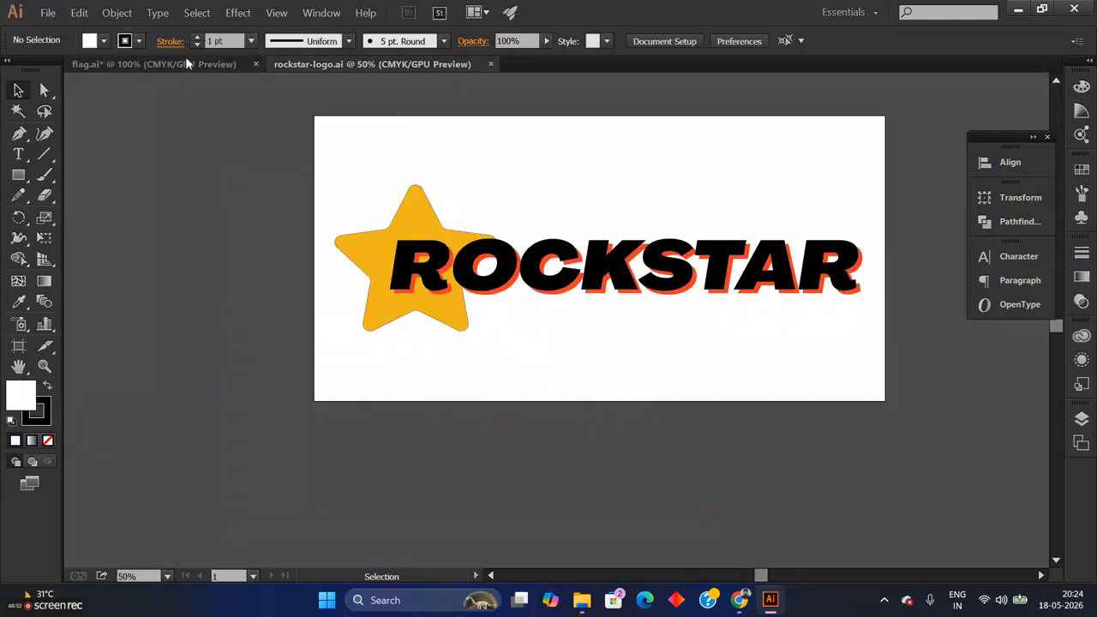
{"action": "left_click_drag", "start_coordinate": [347, 168], "coordinate": [877, 308]}
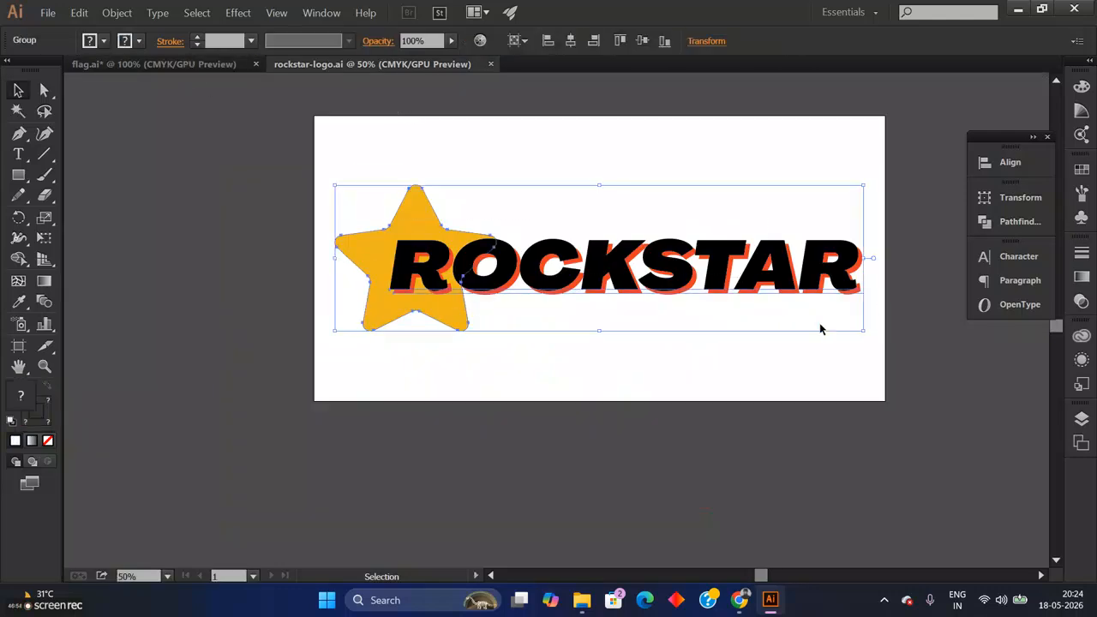
{"action": "left_click", "coordinate": [149, 65]}
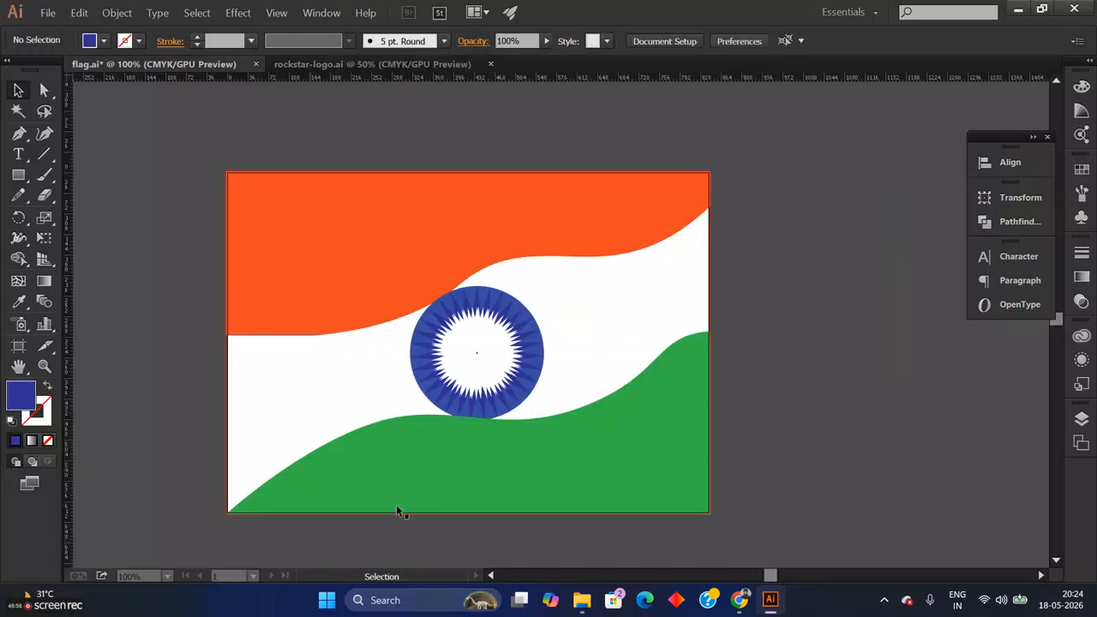
Step: Examine the flag's orange and green bands by selecting them in turn at 150% zoom
{"action": "left_click", "coordinate": [423, 249]}
{"action": "key", "text": "ctrl+equal"}
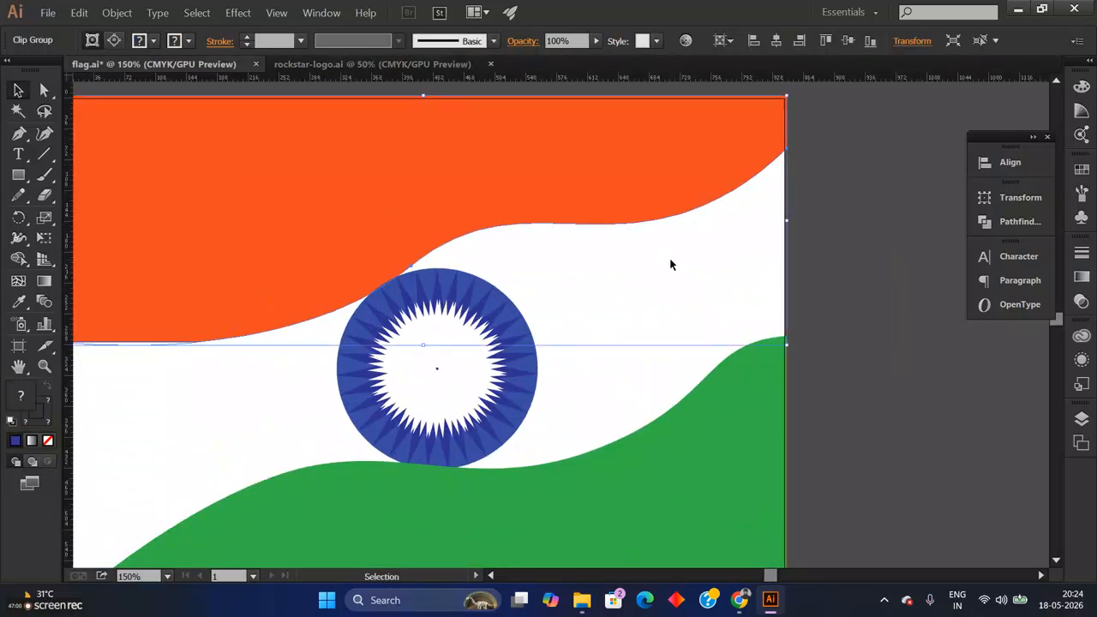
{"action": "left_click", "coordinate": [642, 445]}
{"action": "left_click", "coordinate": [527, 342]}
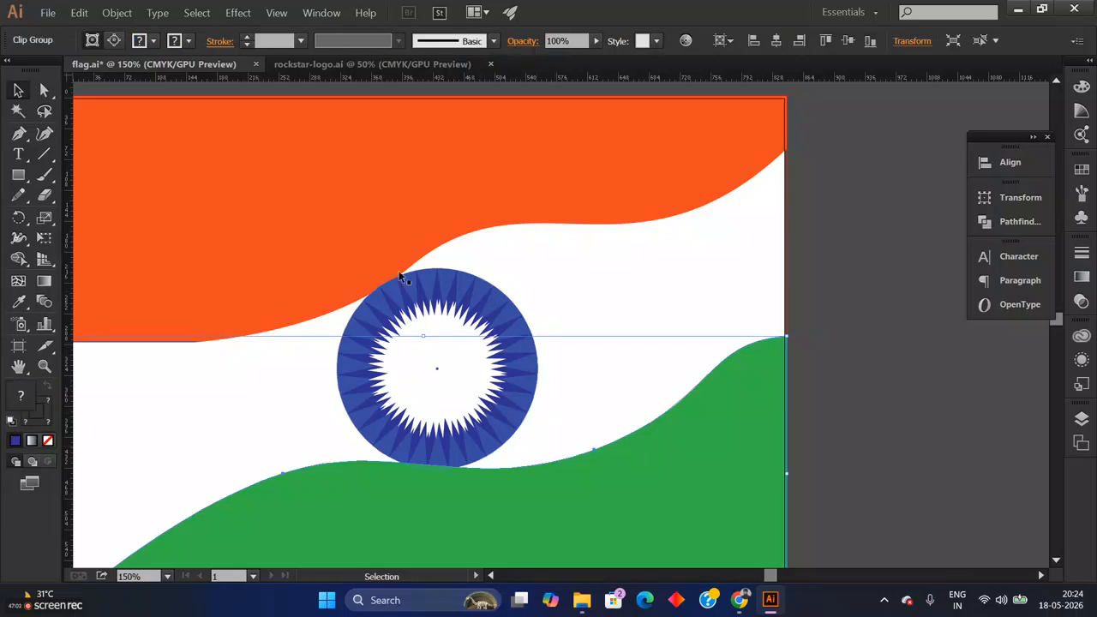
{"action": "left_click", "coordinate": [264, 205]}
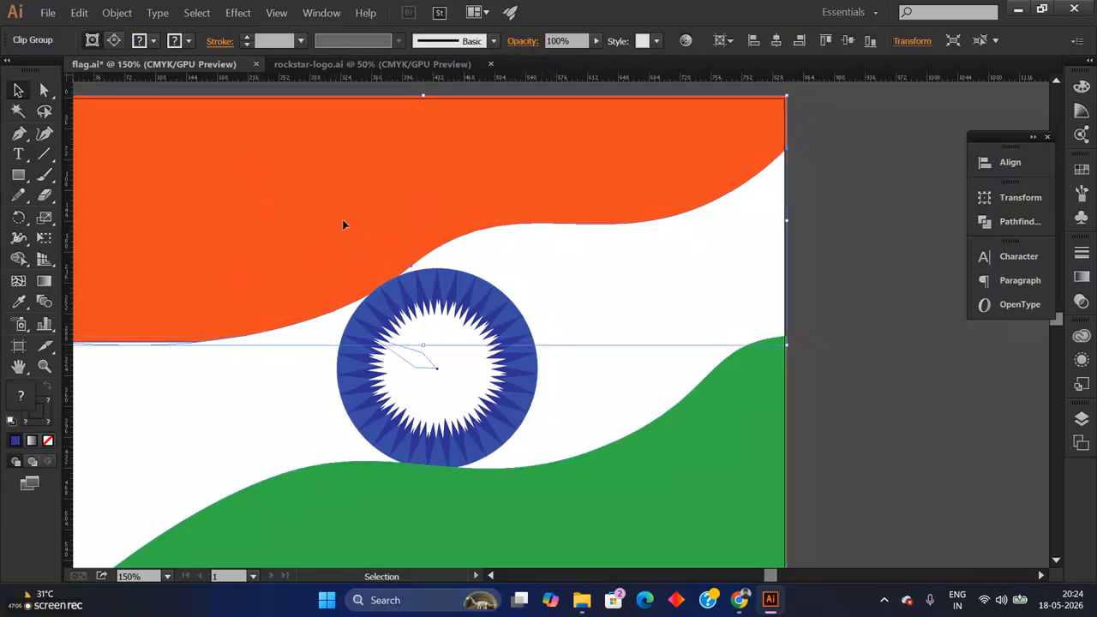
Step: Select the Ashoka Chakra group to inspect it, save flag.ai and close the document
{"action": "left_click", "coordinate": [295, 378]}
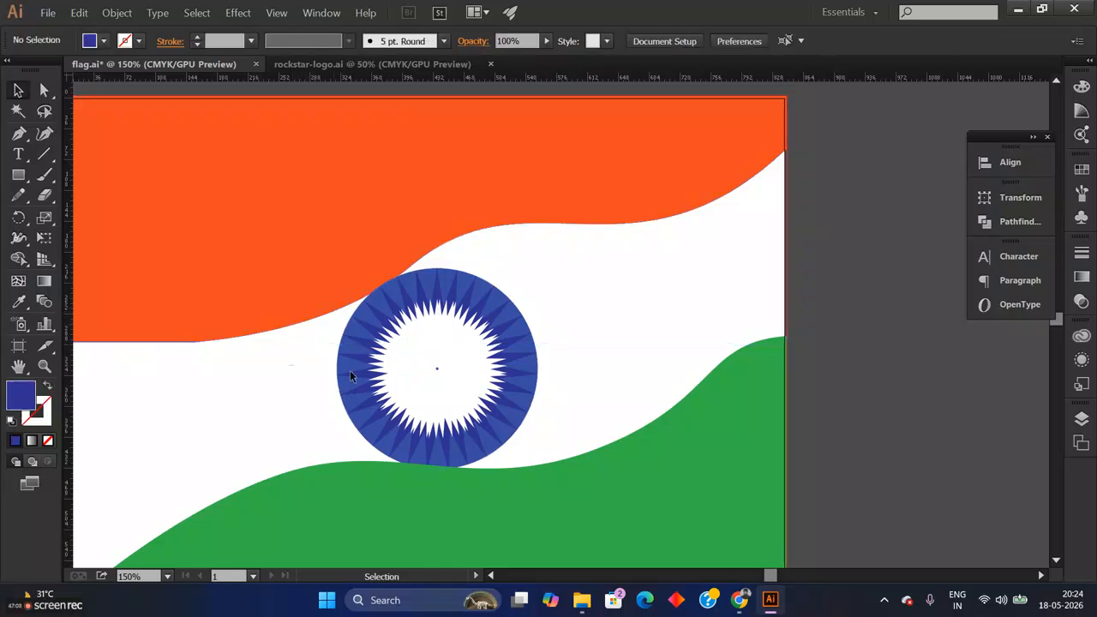
{"action": "left_click", "coordinate": [350, 370]}
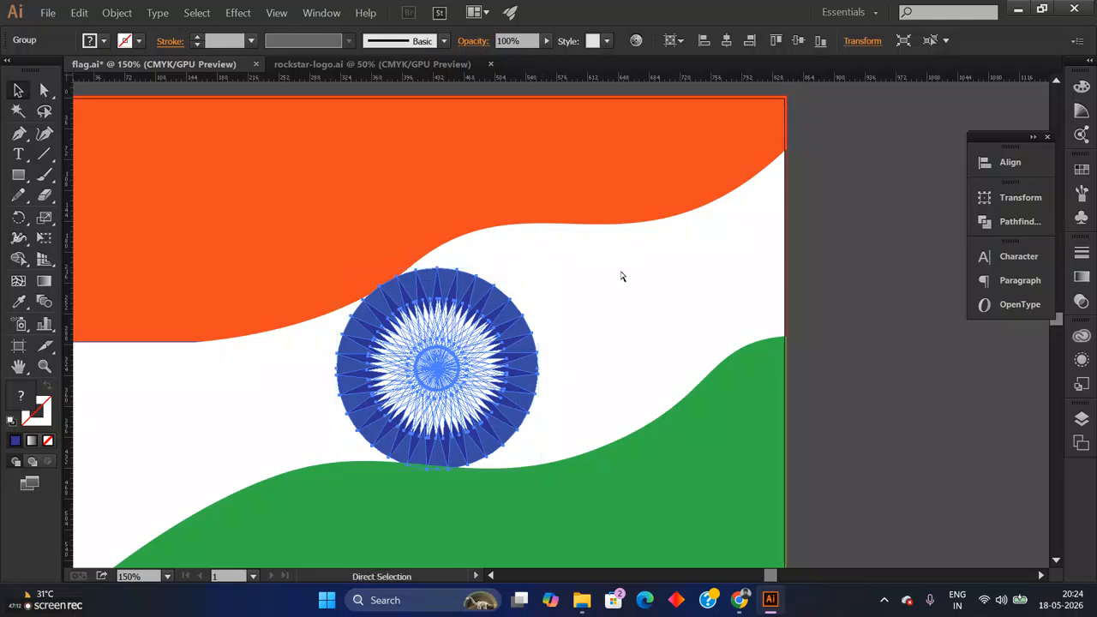
{"action": "key", "text": "ctrl+s"}
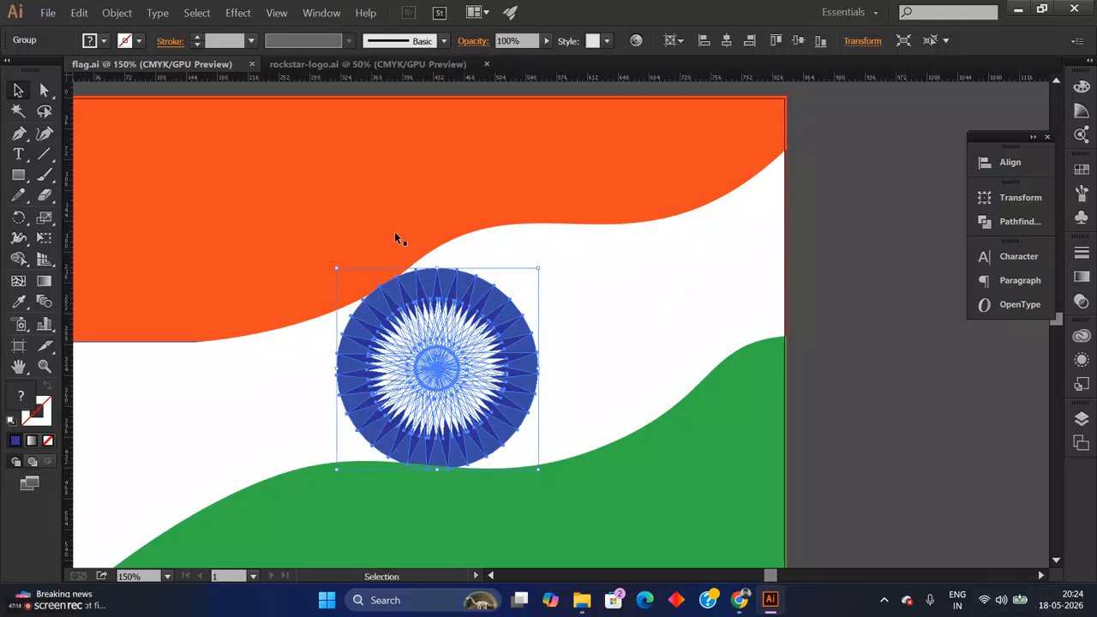
{"action": "left_click", "coordinate": [251, 65]}
{"action": "key", "text": "a"}
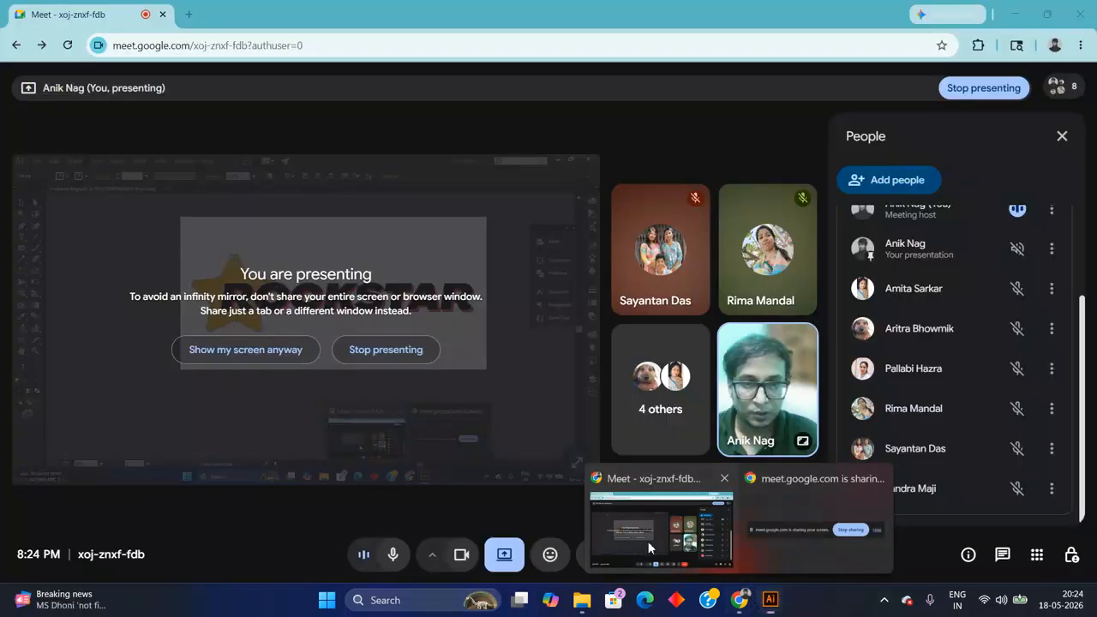
Step: Switch to the Google Meet window and look through the list of meeting contributors
{"action": "left_click", "coordinate": [656, 523]}
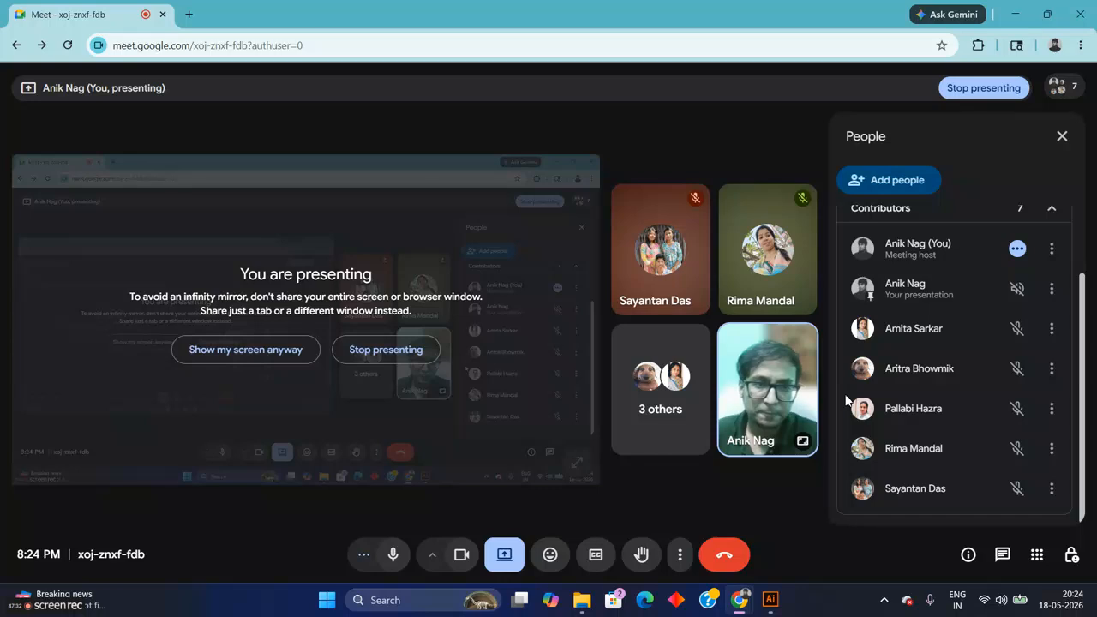
{"action": "scroll", "coordinate": [1016, 424], "scroll_direction": "up", "scroll_amount": 2}
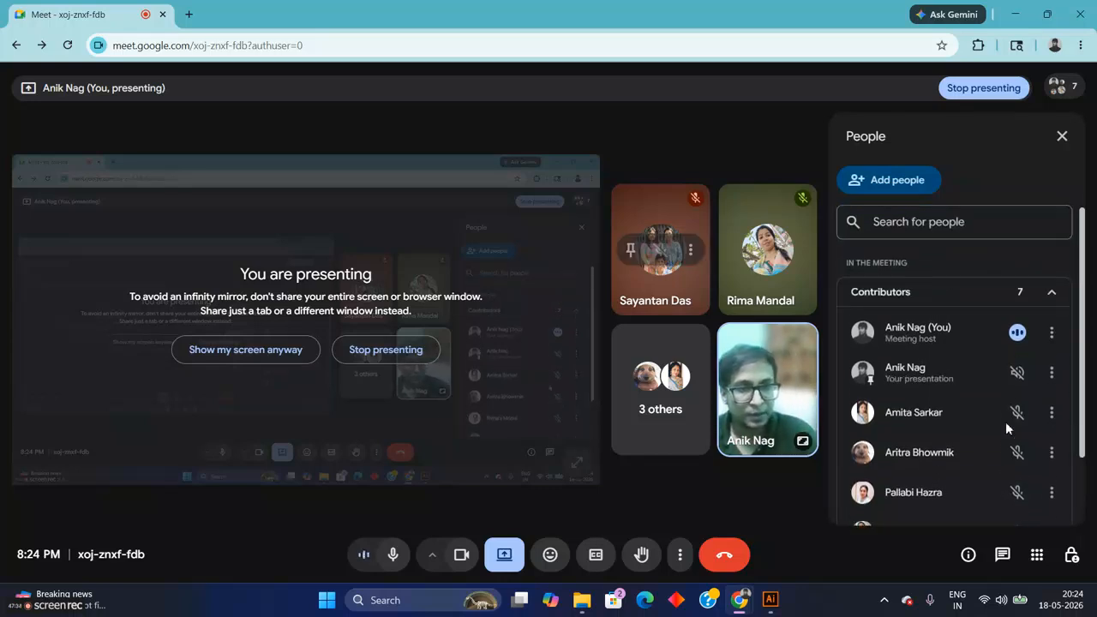
{"action": "scroll", "coordinate": [1002, 364], "scroll_direction": "down", "scroll_amount": 2}
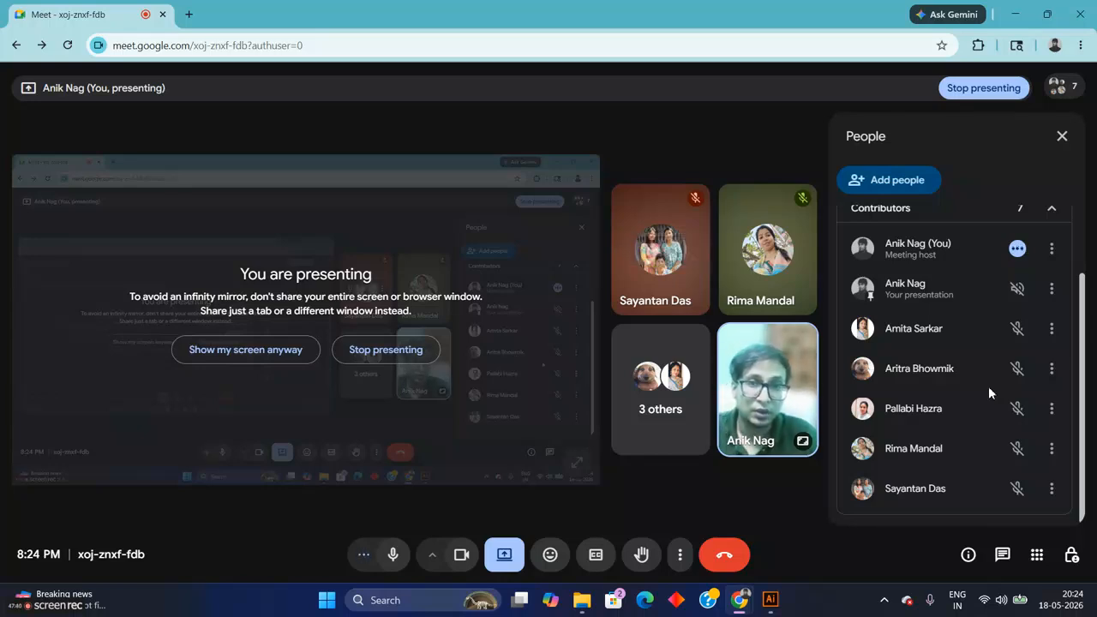
Step: Switch back to Illustrator and close the rockstar-logo.ai document
{"action": "left_click", "coordinate": [762, 602]}
{"action": "key", "text": "v"}
{"action": "scroll", "coordinate": [335, 238], "scroll_direction": "up", "scroll_amount": 3}
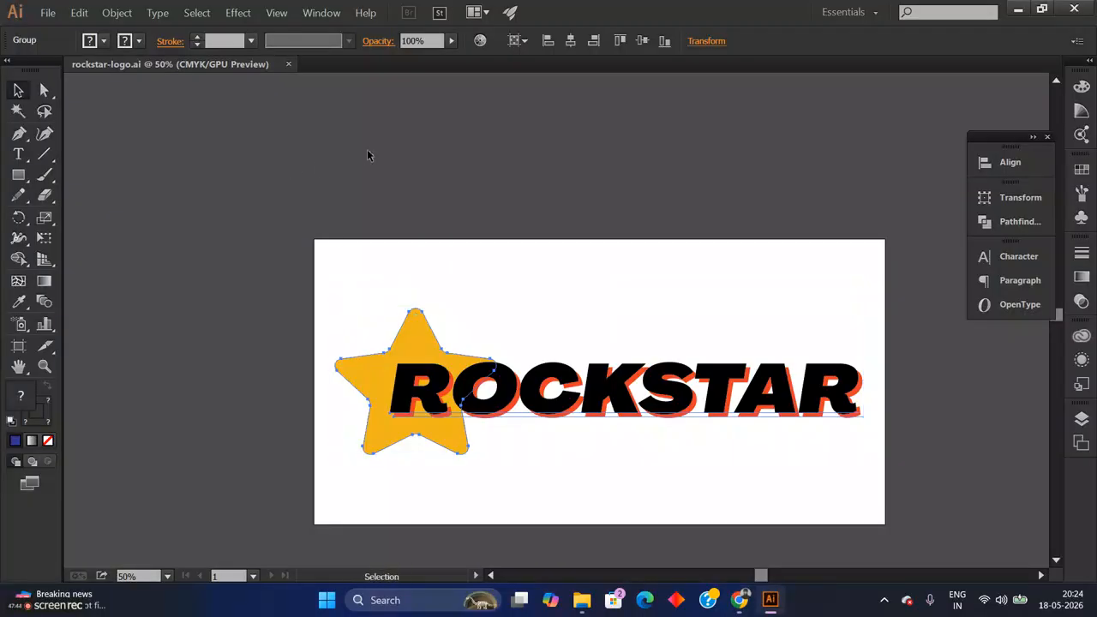
{"action": "scroll", "coordinate": [420, 129], "scroll_direction": "down", "scroll_amount": 3}
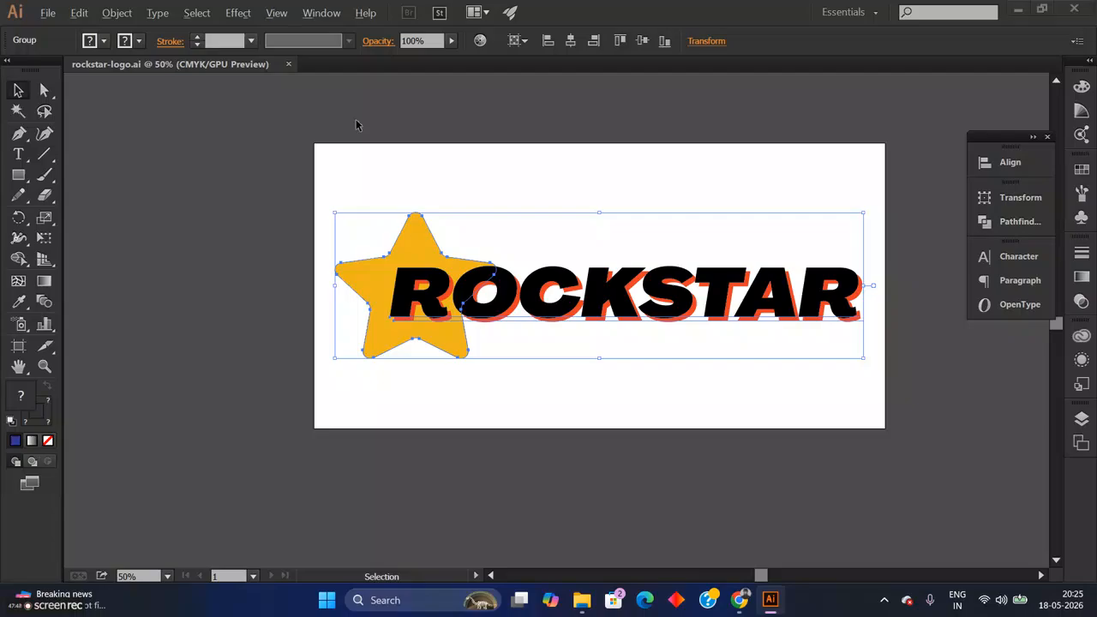
{"action": "key", "text": "alt+Tab"}
{"action": "key", "text": "alt+Tab"}
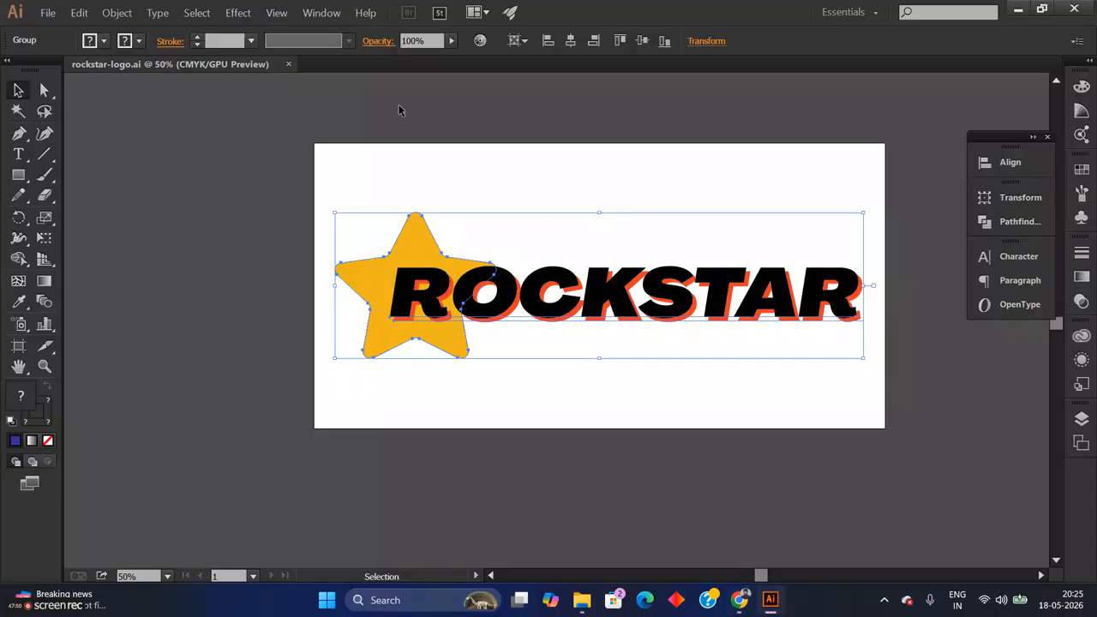
{"action": "left_click", "coordinate": [289, 64]}
Step: Return from Illustrator to the Google Meet call and view the meeting
{"action": "key", "text": "alt+Tab"}
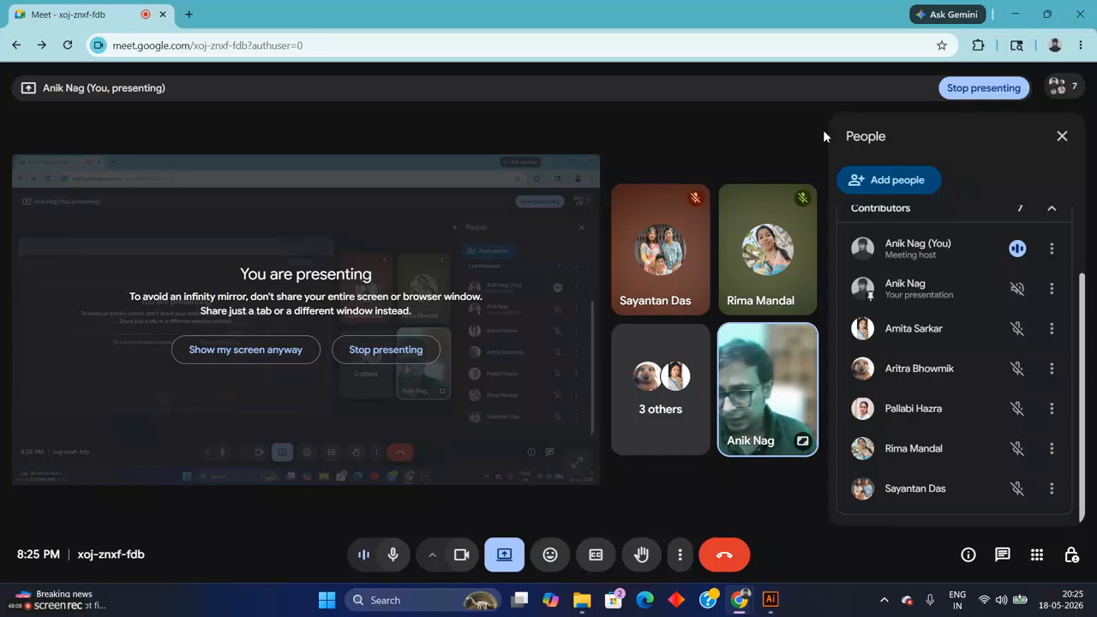
{"action": "left_click", "coordinate": [777, 604]}
{"action": "key", "text": "alt+Tab"}
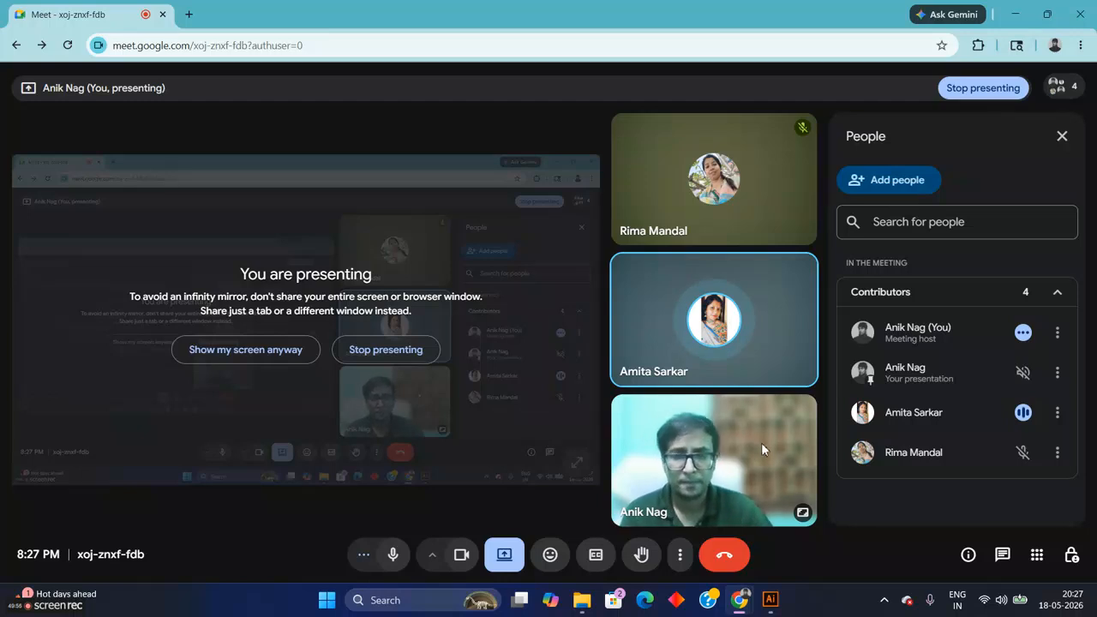
{"action": "mouse_move", "coordinate": [43, 614]}
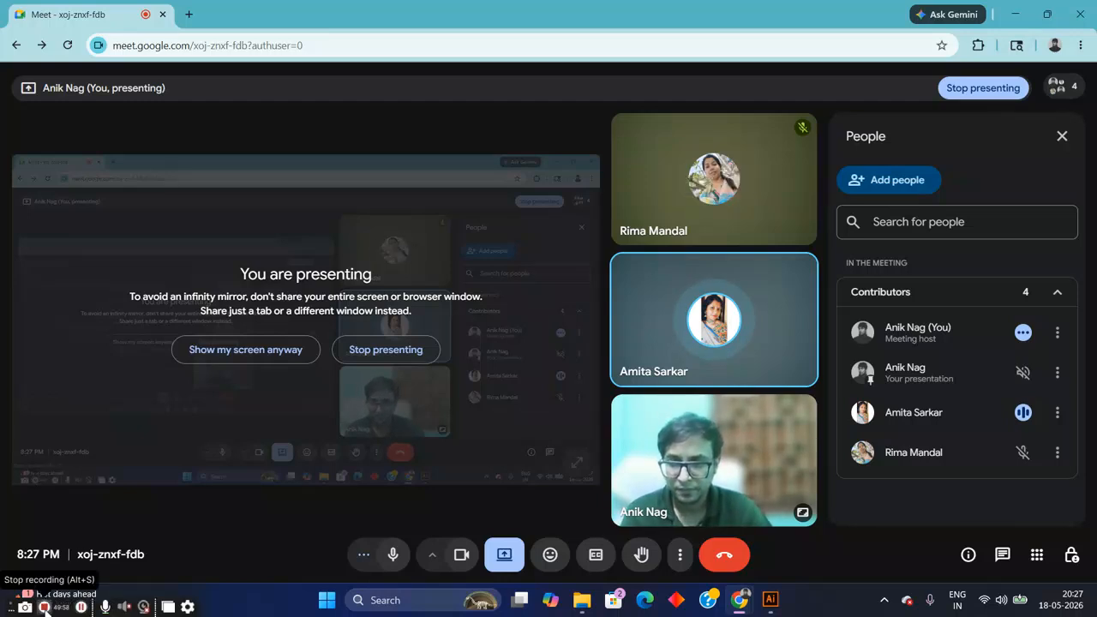